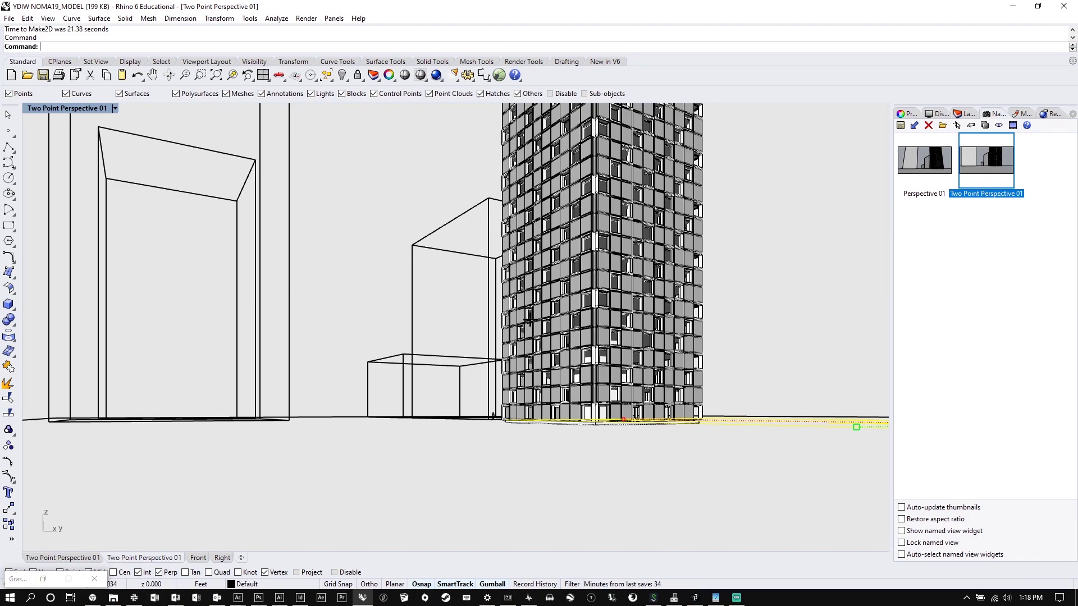
Examine the tower and its Make2D linework from above, and compare the Perspective 01 and Two Point Perspective 01 named views.
key(Down)
key(Down)
key(Down)
key(Down)
key(Down)
key(Down)
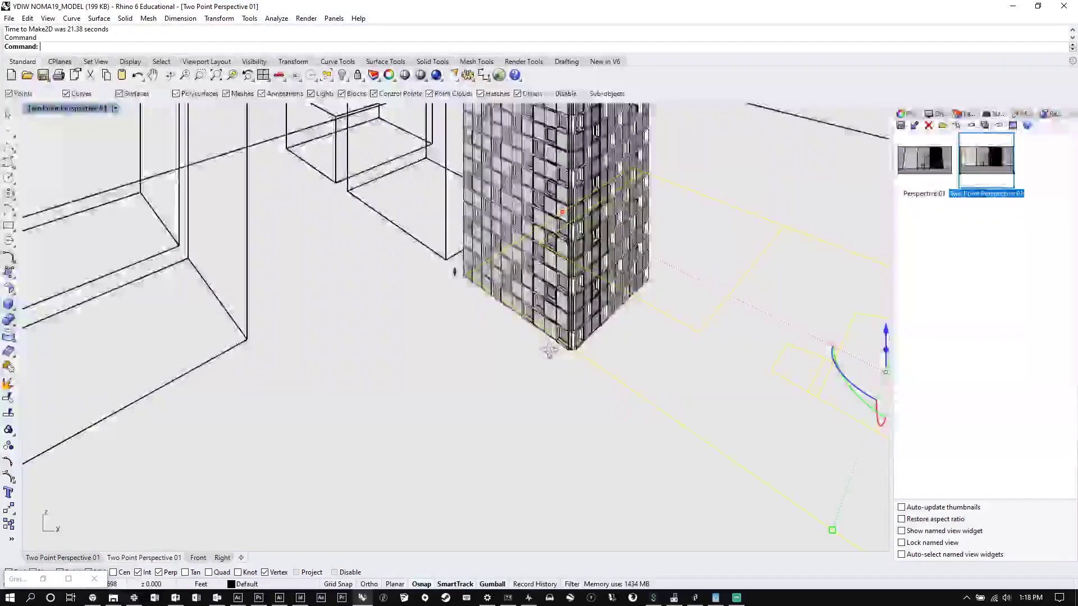
scroll(522, 340, down, 3)
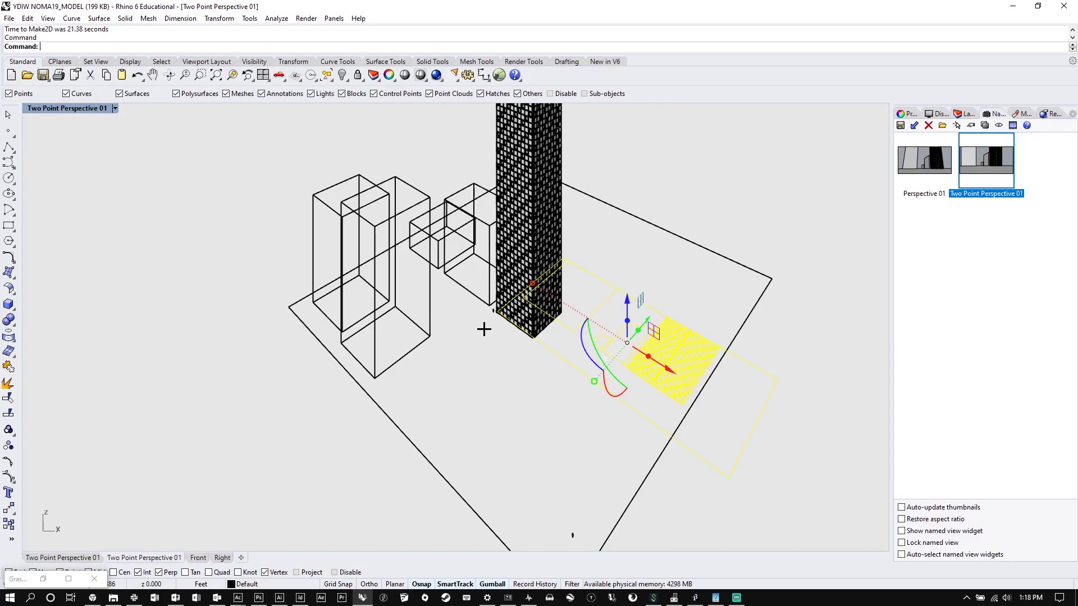
scroll(483, 329, up, 3)
scroll(520, 281, up, 2)
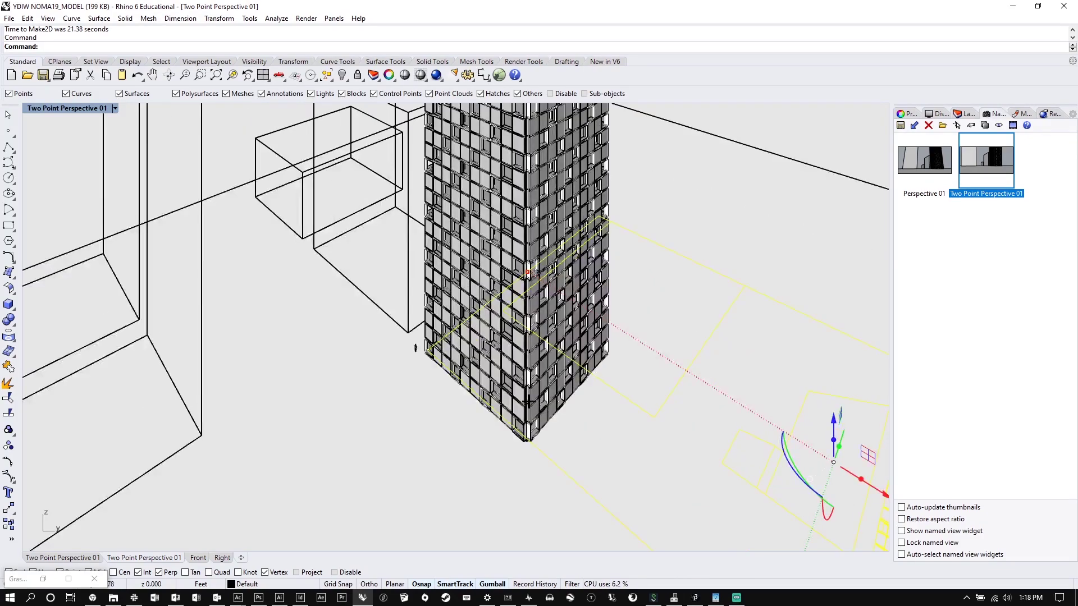
scroll(527, 400, down, 3)
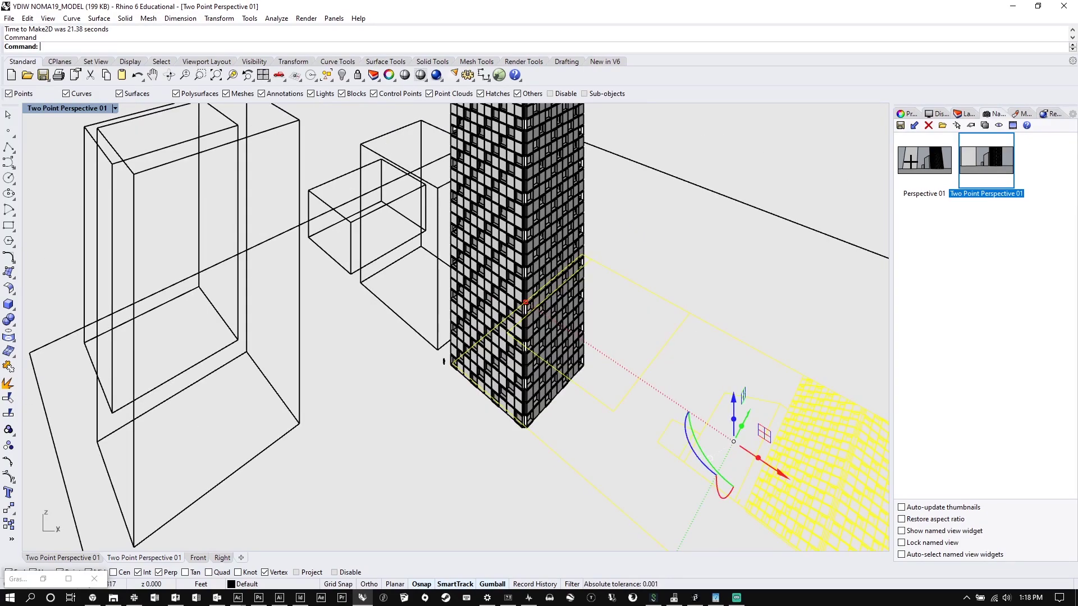
click(910, 160)
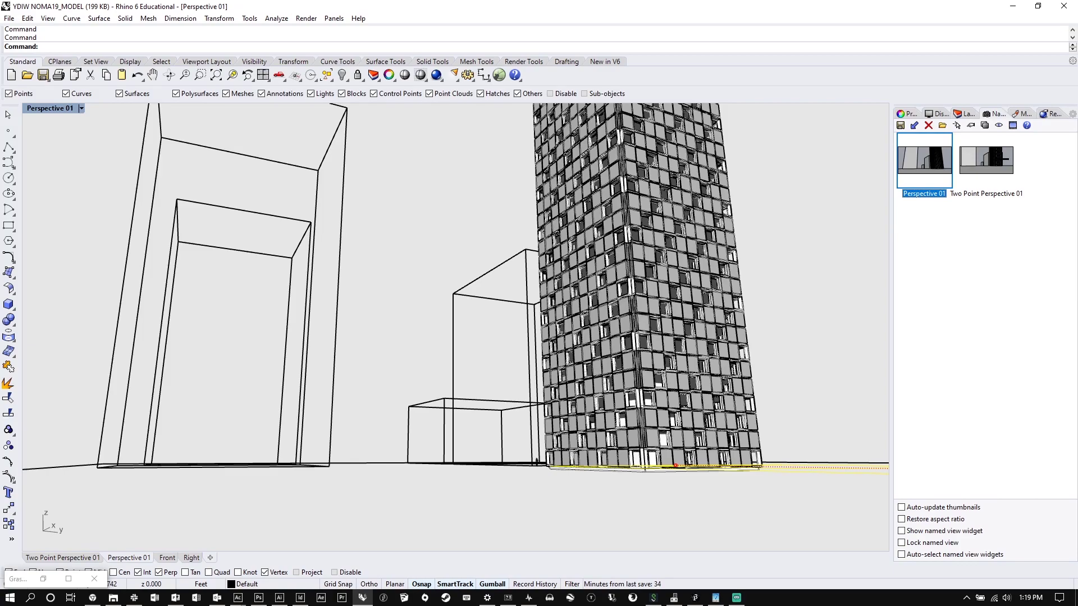
double_click(986, 160)
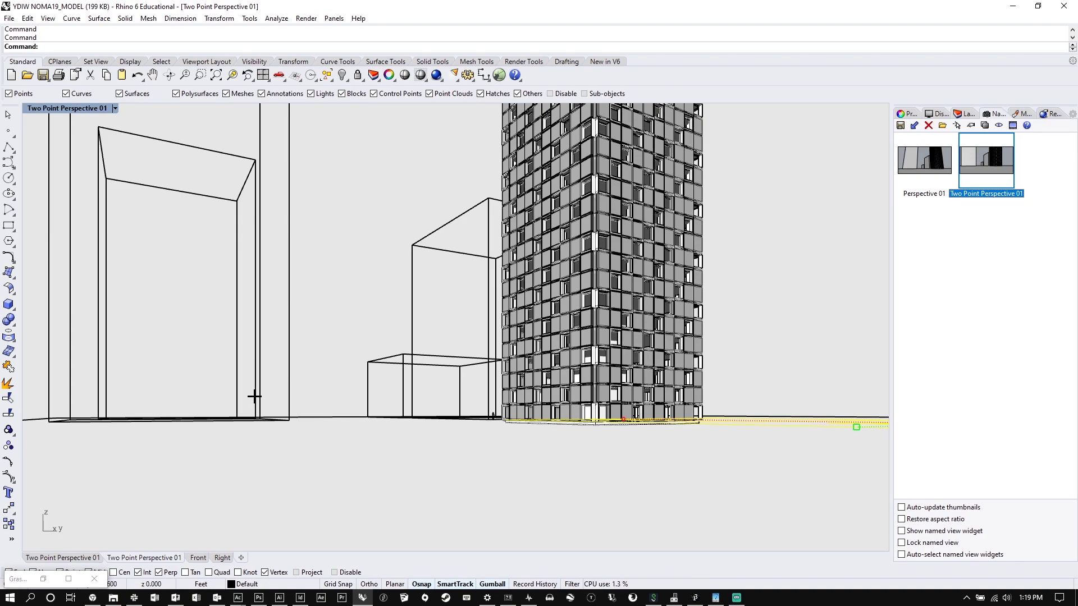
Set the current viewport to the Top view and frame the selected Make2D drawing.
click(114, 107)
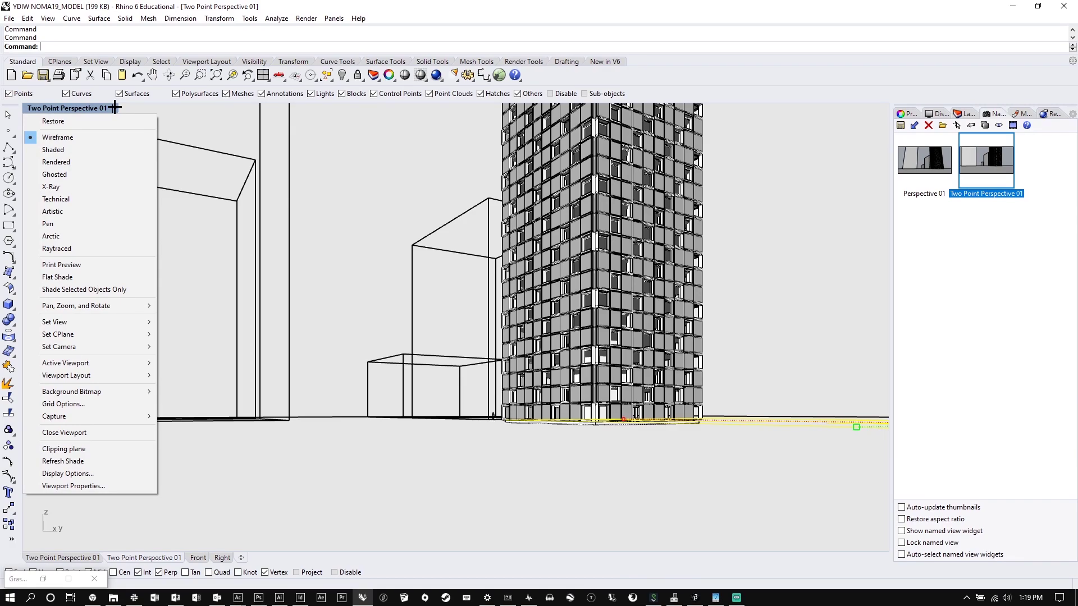
mouse_move(123, 321)
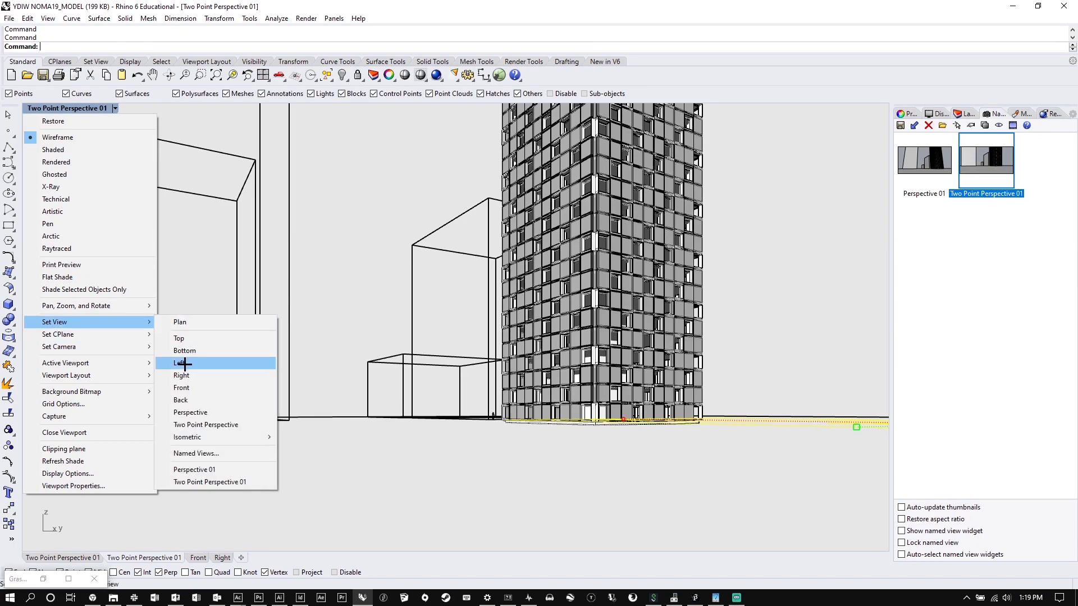
click(185, 338)
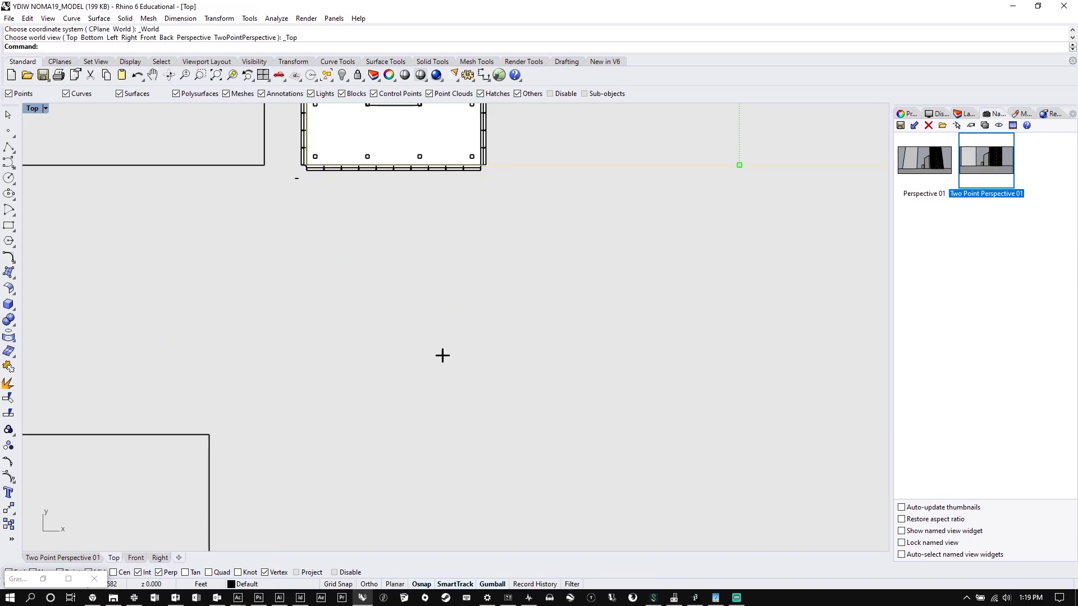
scroll(406, 376, down, 5)
scroll(587, 183, up, 5)
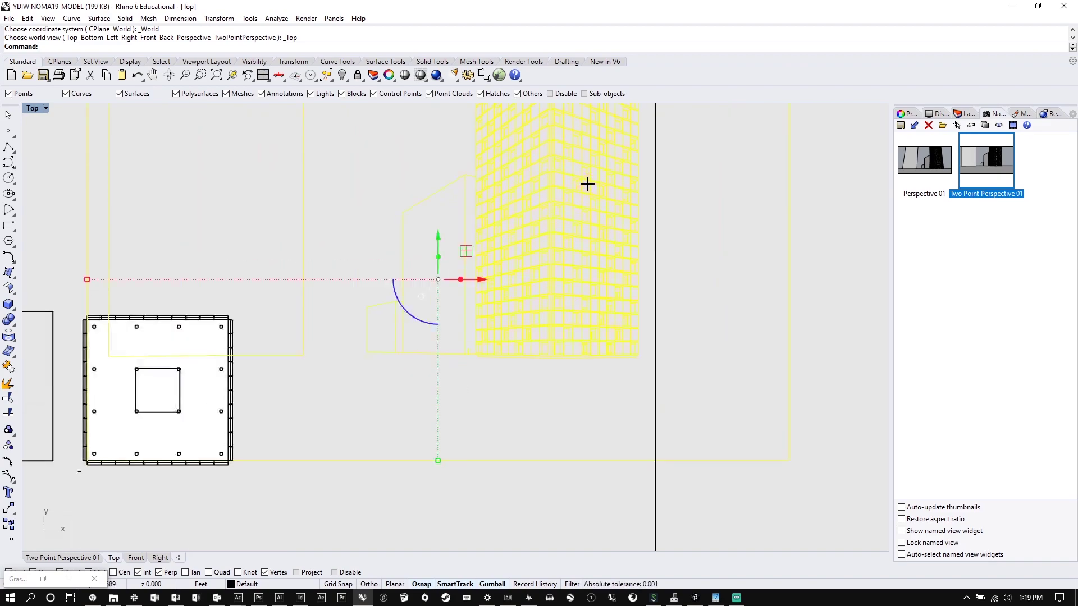
scroll(496, 401, down, 4)
scroll(461, 349, up, 3)
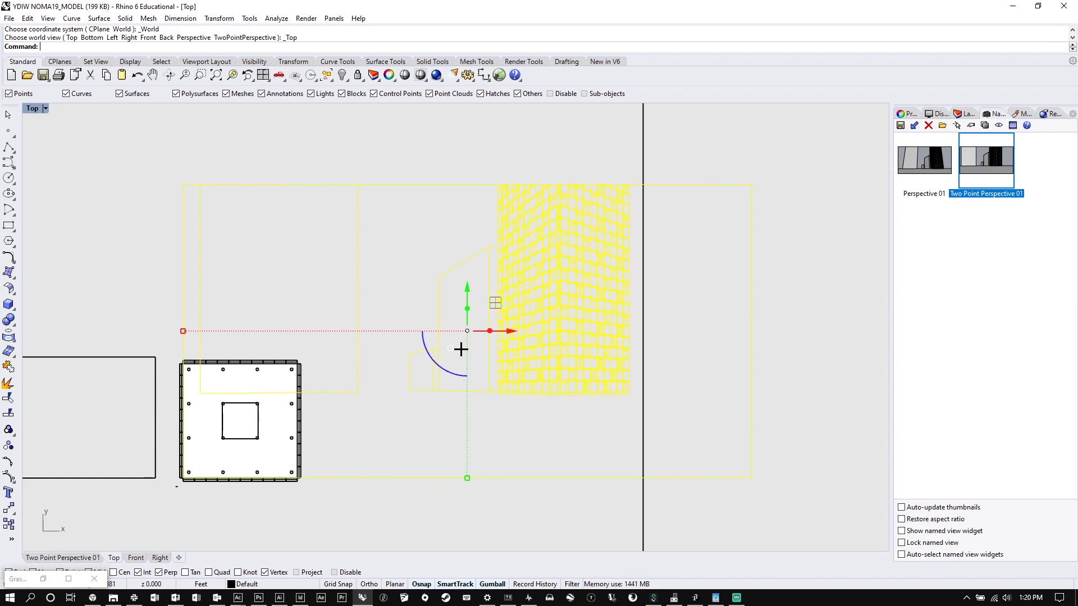
Export the selected Make2D linework as an Adobe Illustrator file named YDIW Render in the YDIW_UTK folder.
text(Export)
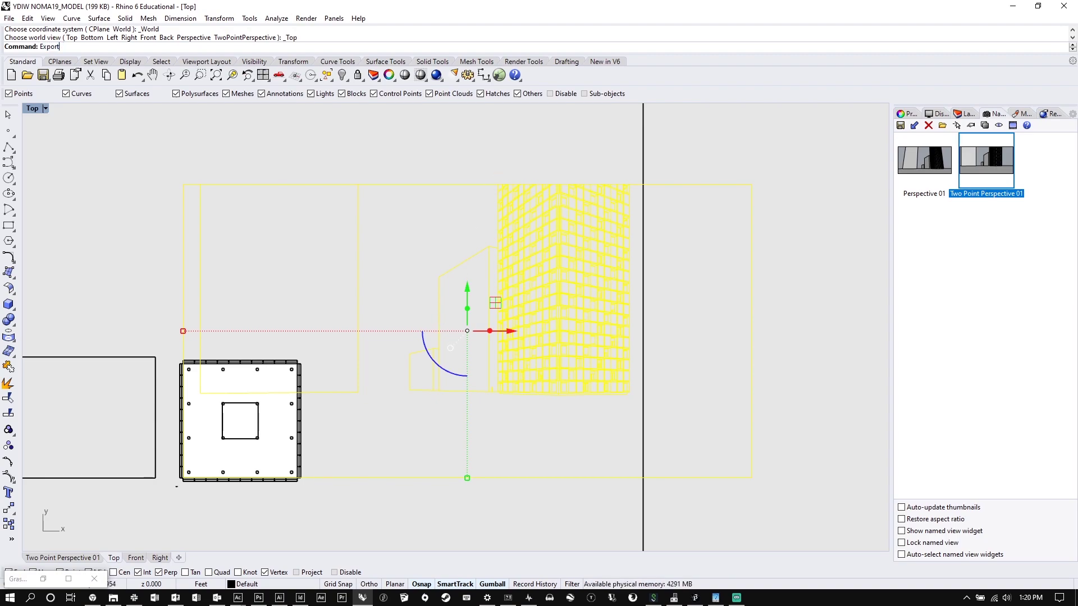
key(Return)
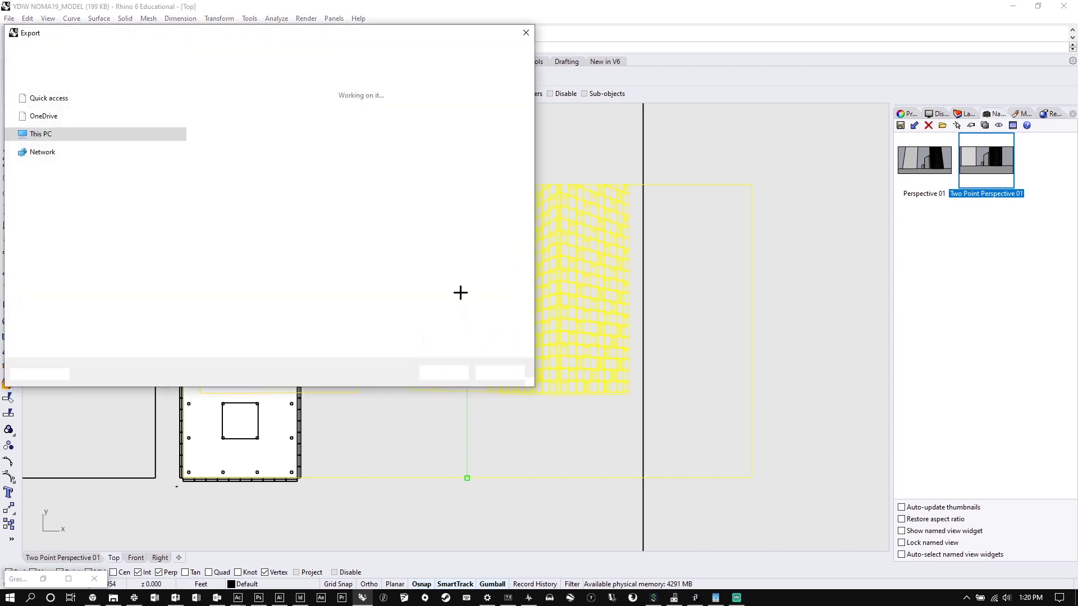
click(224, 283)
click(185, 362)
scroll(120, 169, up, 4)
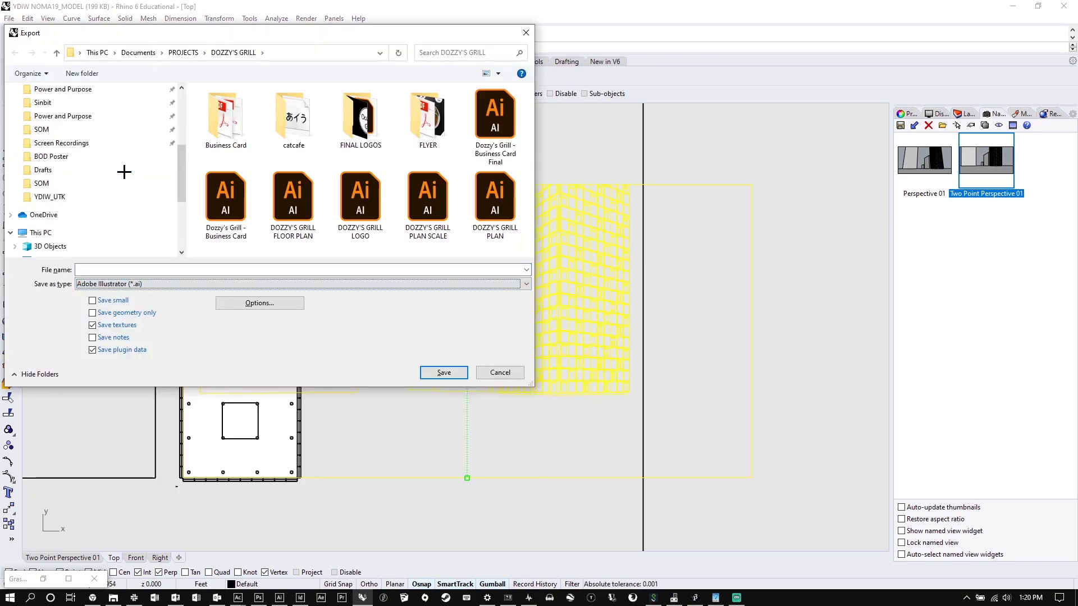
click(50, 210)
click(193, 269)
text(YDIW REnder)
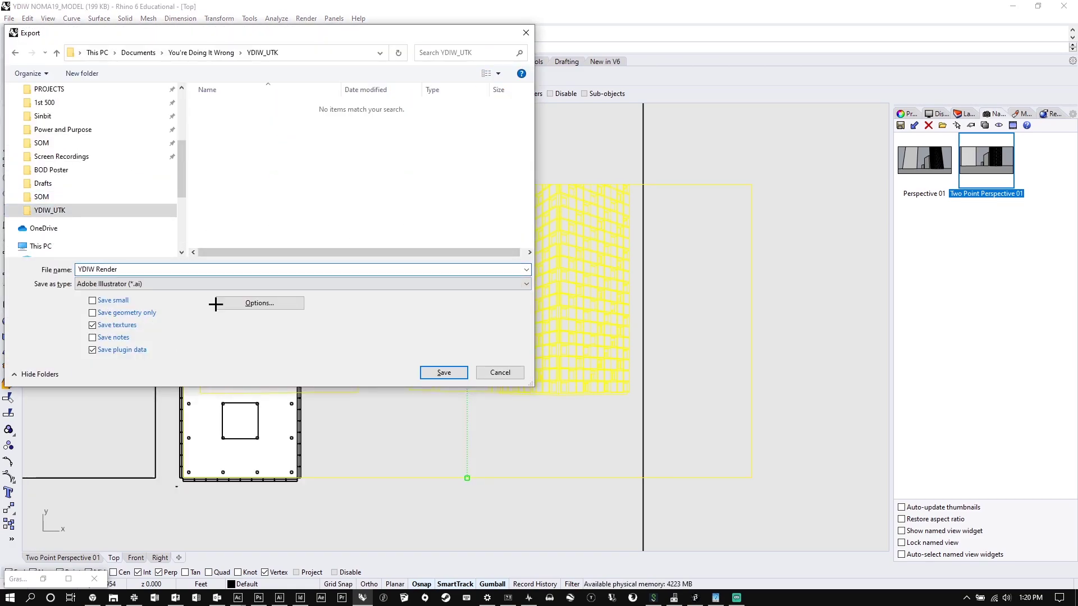
click(443, 372)
click(484, 404)
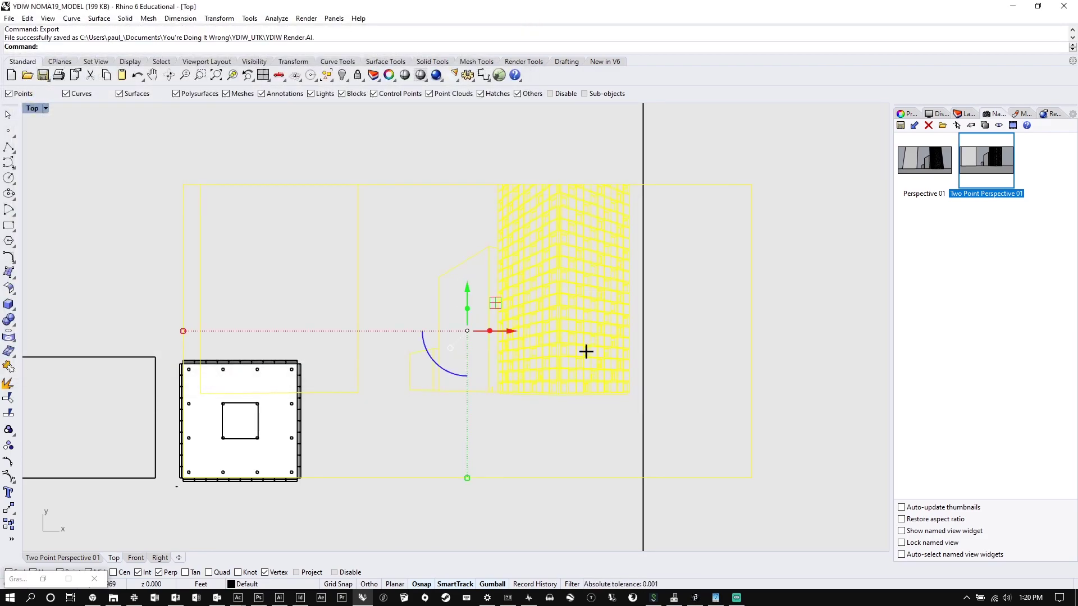
Return to the four-viewport layout and unlock the GROUND layer.
double_click(32, 108)
click(964, 113)
click(1025, 215)
Run Make2D on the ground surface and the surrounding building masses from Two Point Perspective 01, and show the result in the maximized Top view.
click(651, 262)
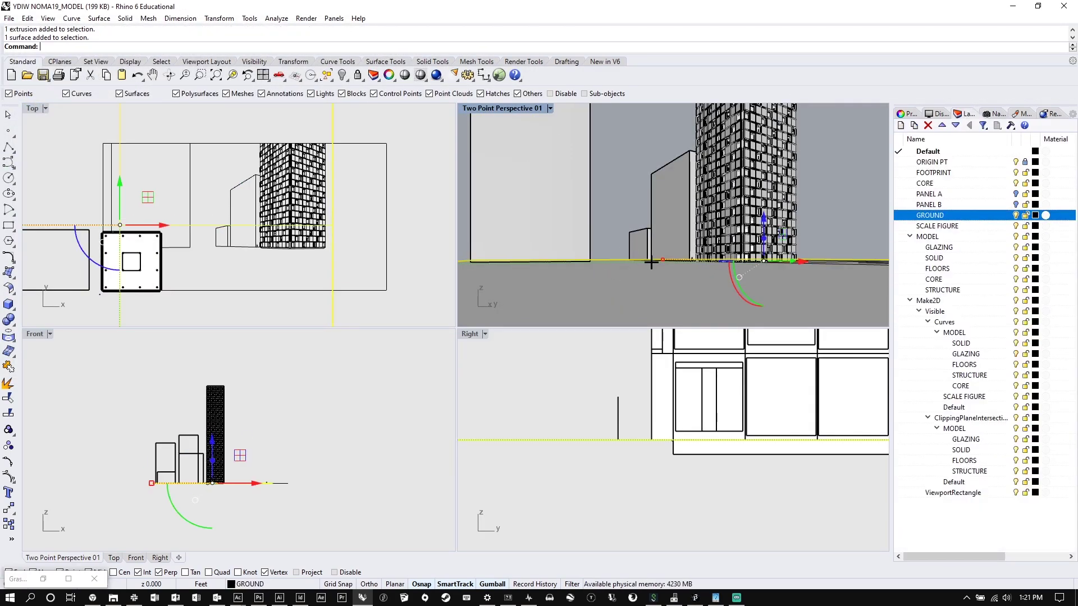
text(Make)
click(569, 190)
shift+click(645, 249)
shift+click(668, 219)
shift+click(624, 261)
key(Return)
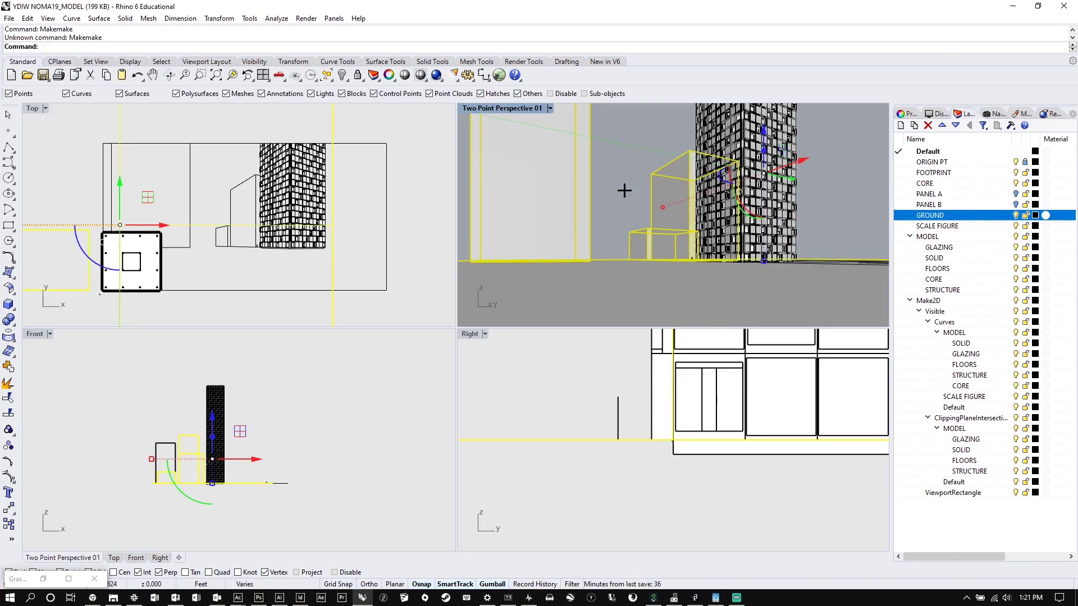
click(493, 419)
double_click(32, 108)
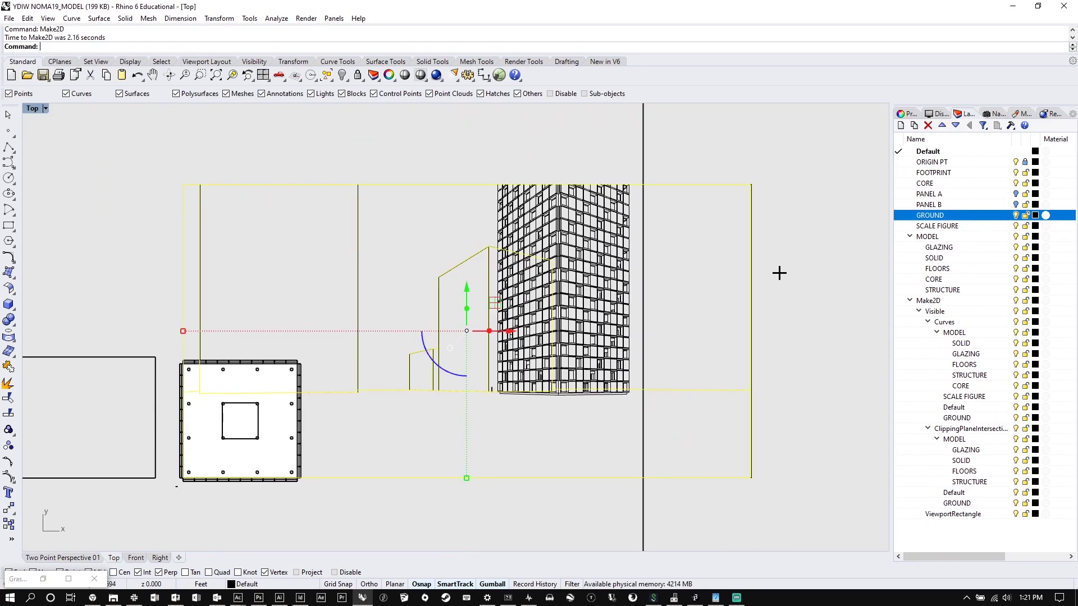
Export the new ground and context linework as an Adobe Illustrator file named YDIW Render Ground in the same folder.
text(Export)
key(Return)
click(155, 271)
text(Ground)
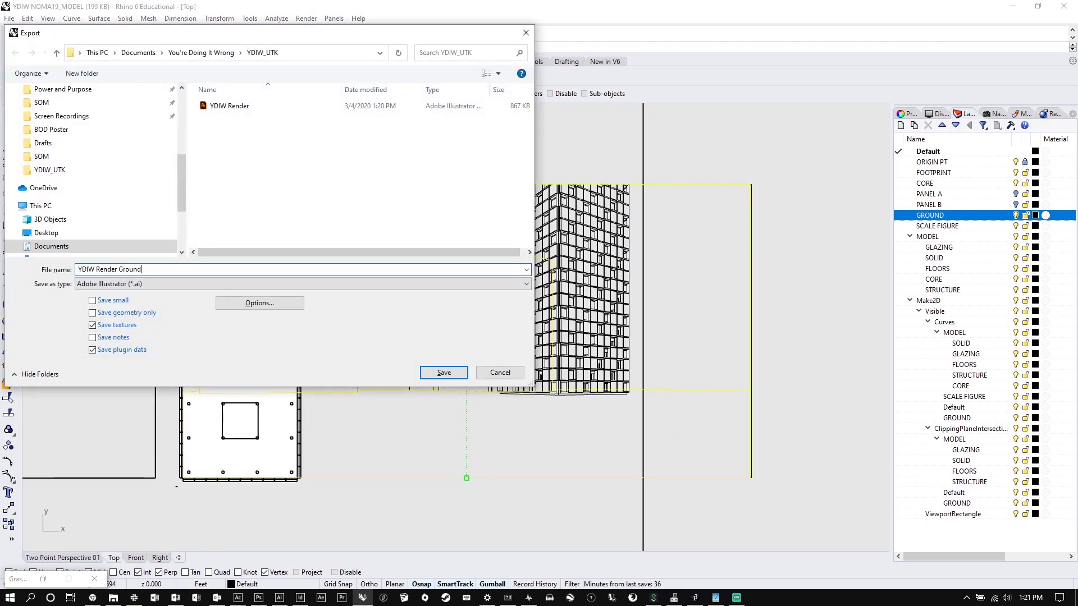
click(443, 373)
click(473, 405)
scroll(473, 405, down, 2)
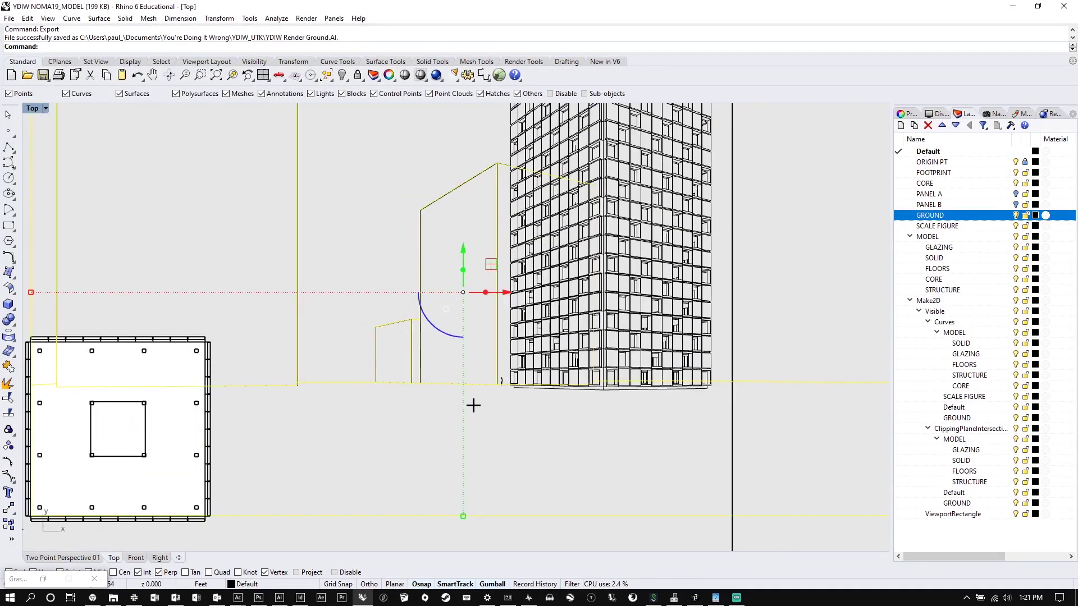
scroll(534, 510, down, 2)
Open the exported YDIW Render file from the YDIW_UTK folder in Illustrator.
click(279, 597)
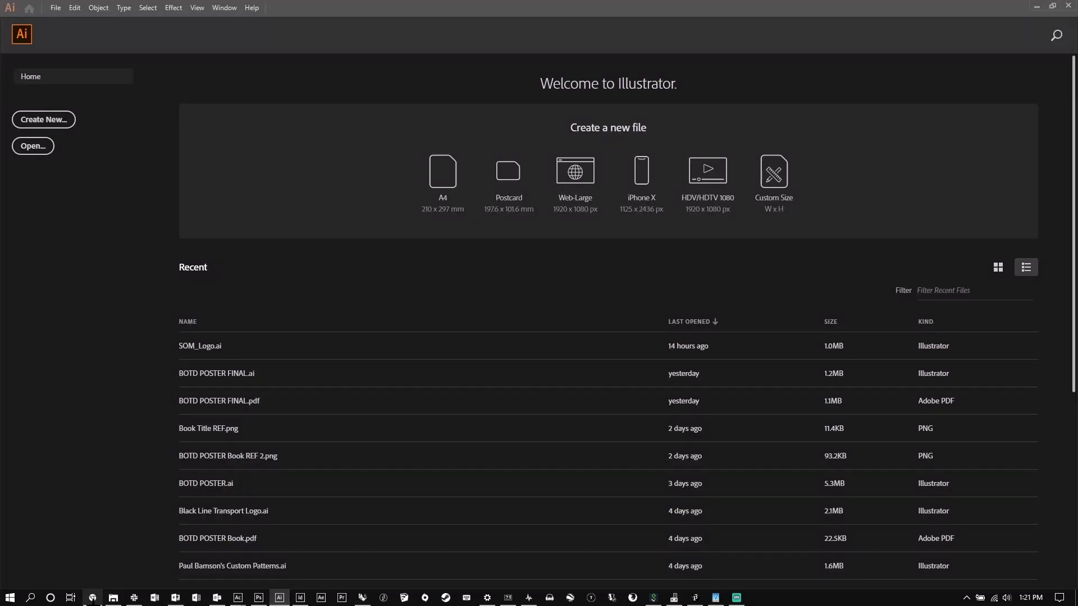
click(113, 598)
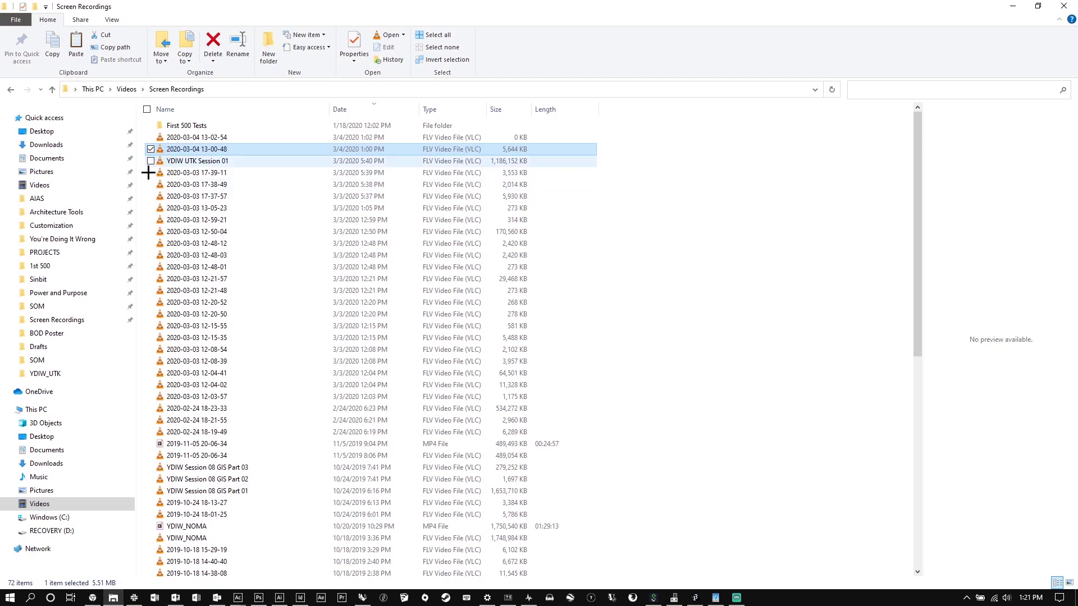
click(68, 371)
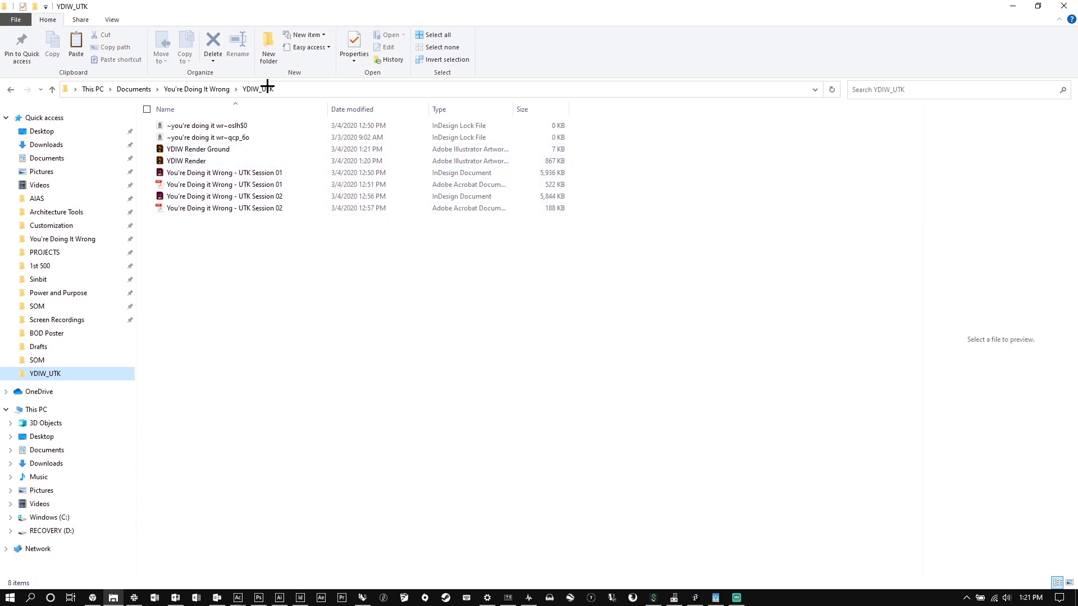
click(222, 162)
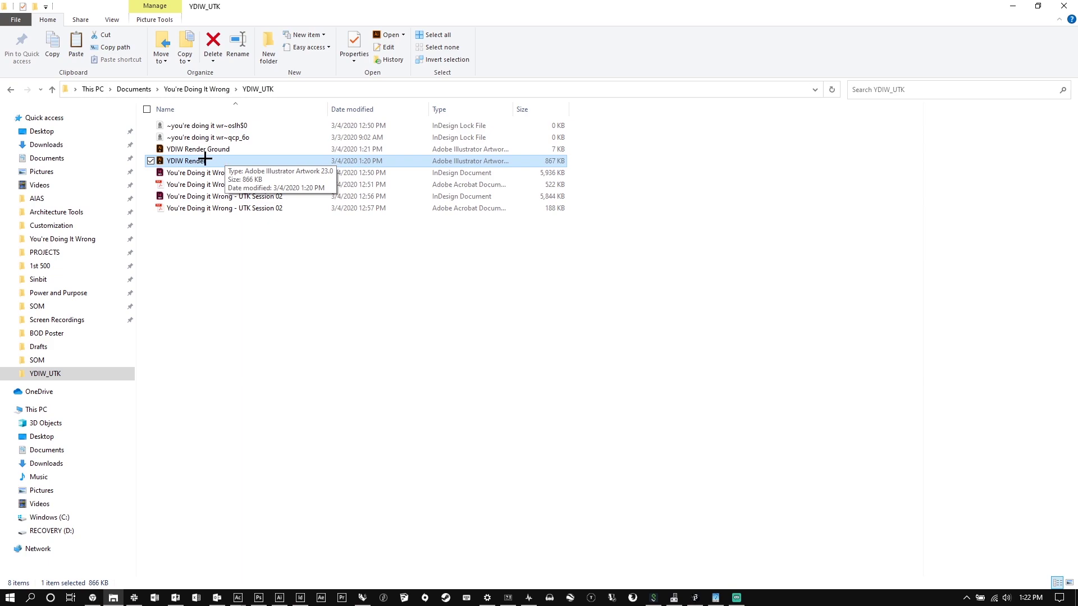
drag(205, 161, 435, 361)
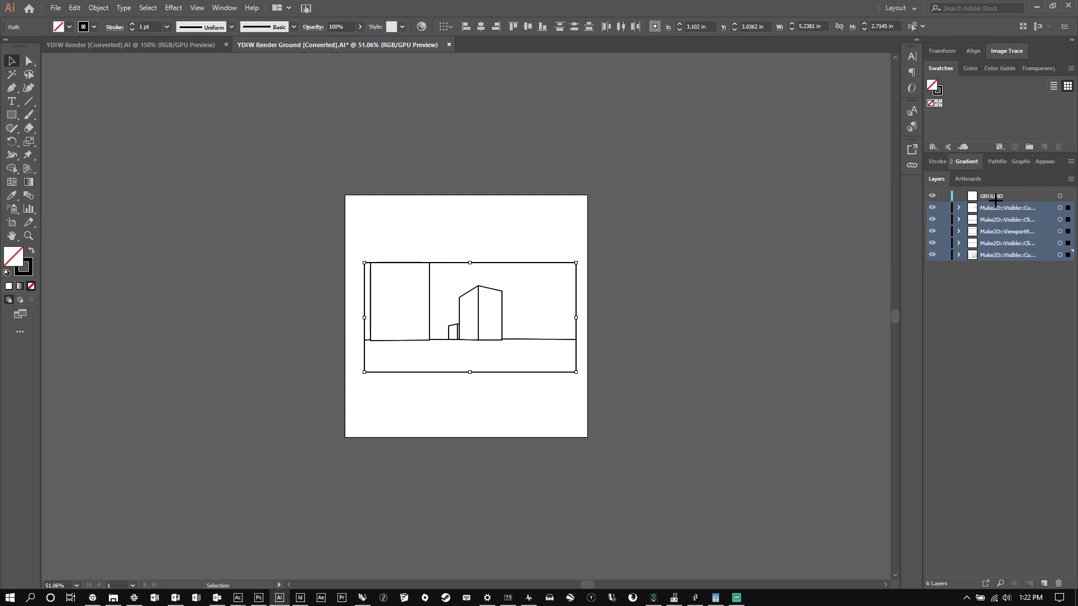
Move all Make2D layers into the GROUND layer, collapse it, and make sure Paste Remembers Layers is enabled.
drag(996, 201, 992, 197)
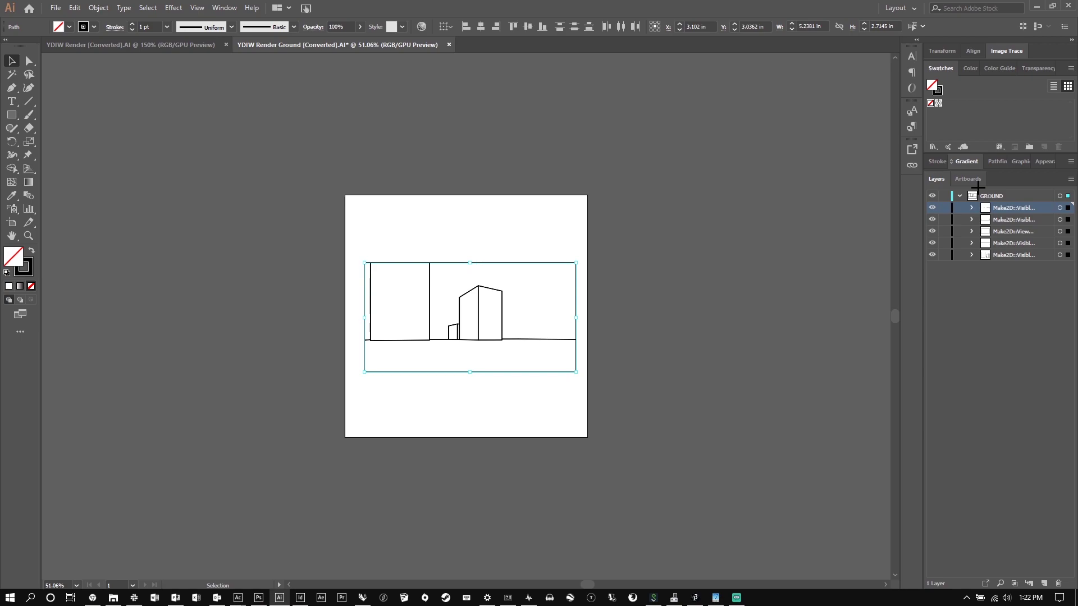
click(959, 196)
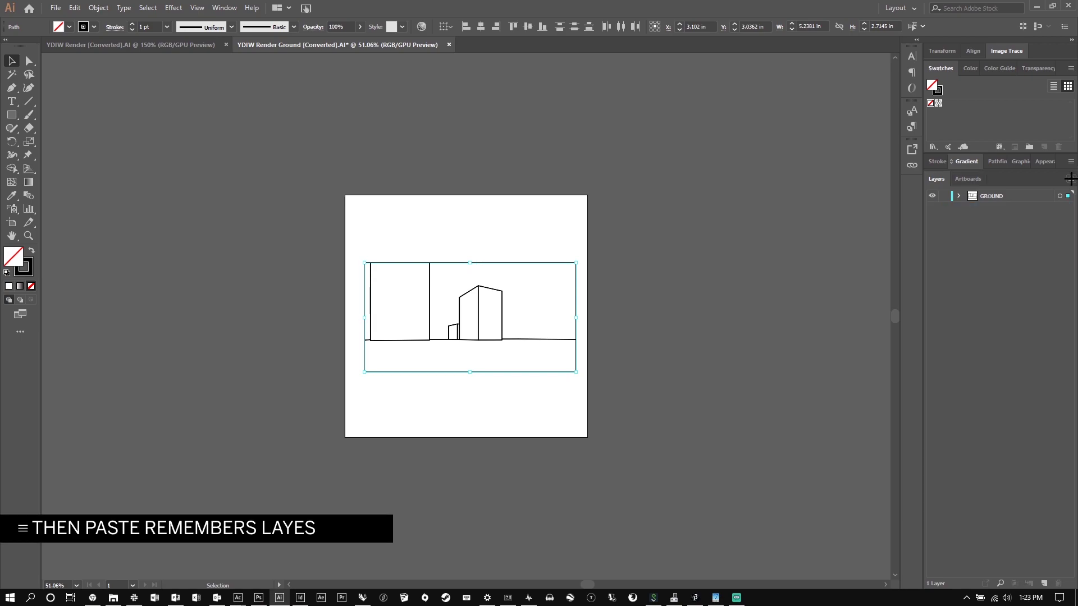
click(1071, 178)
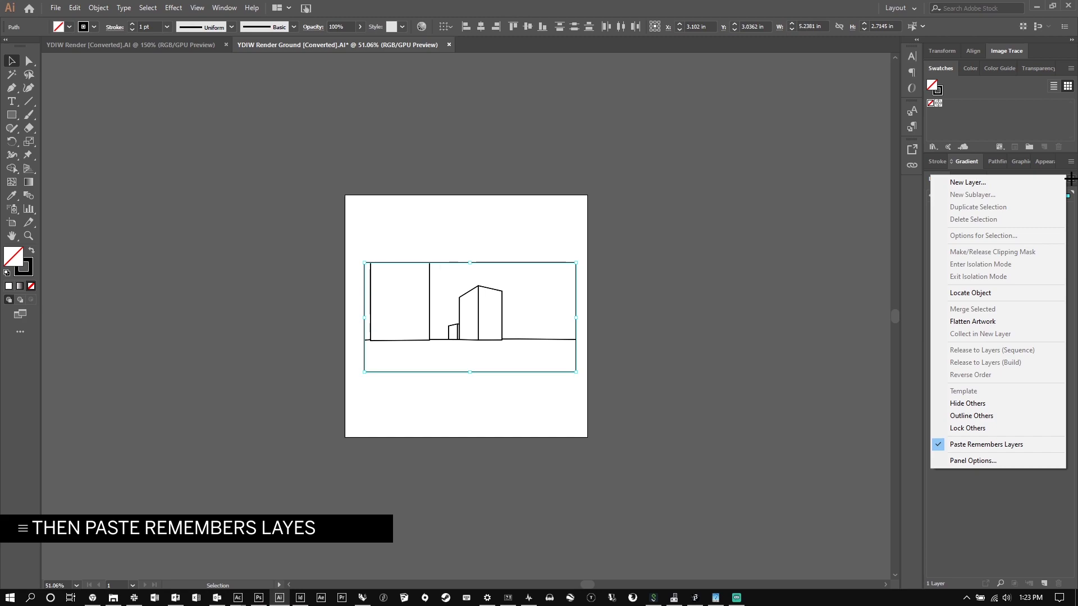
click(1005, 445)
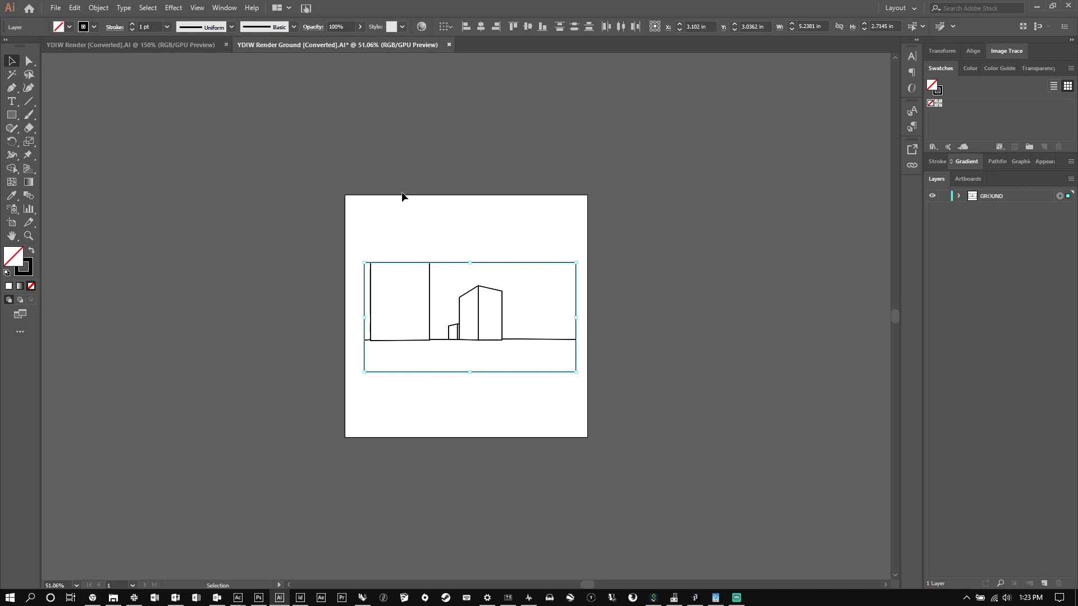
Paste the copied GROUND artwork in place into the YDIW Render document.
click(139, 45)
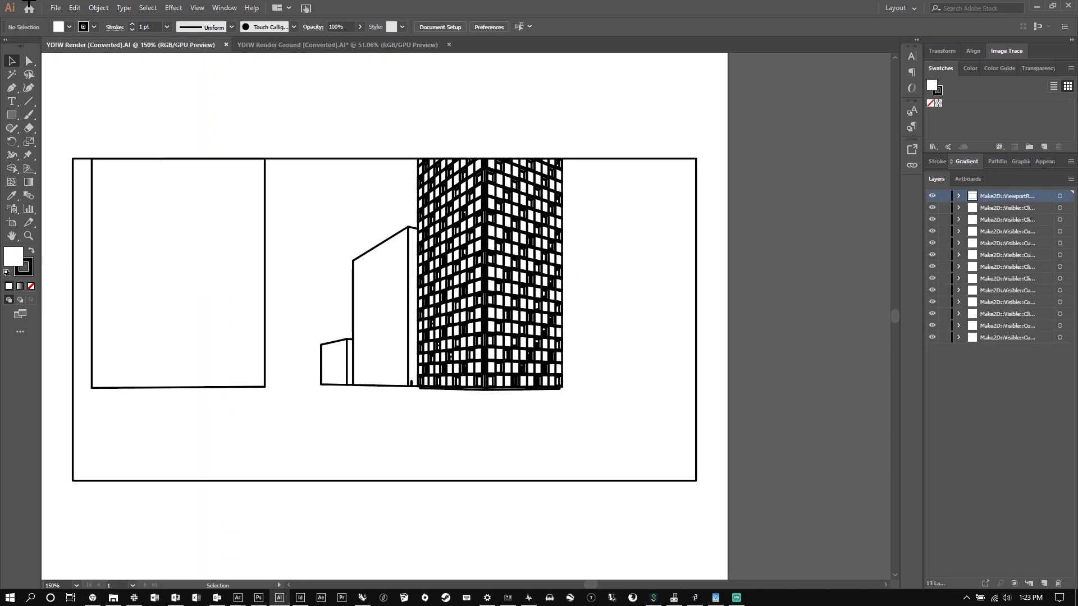
click(74, 7)
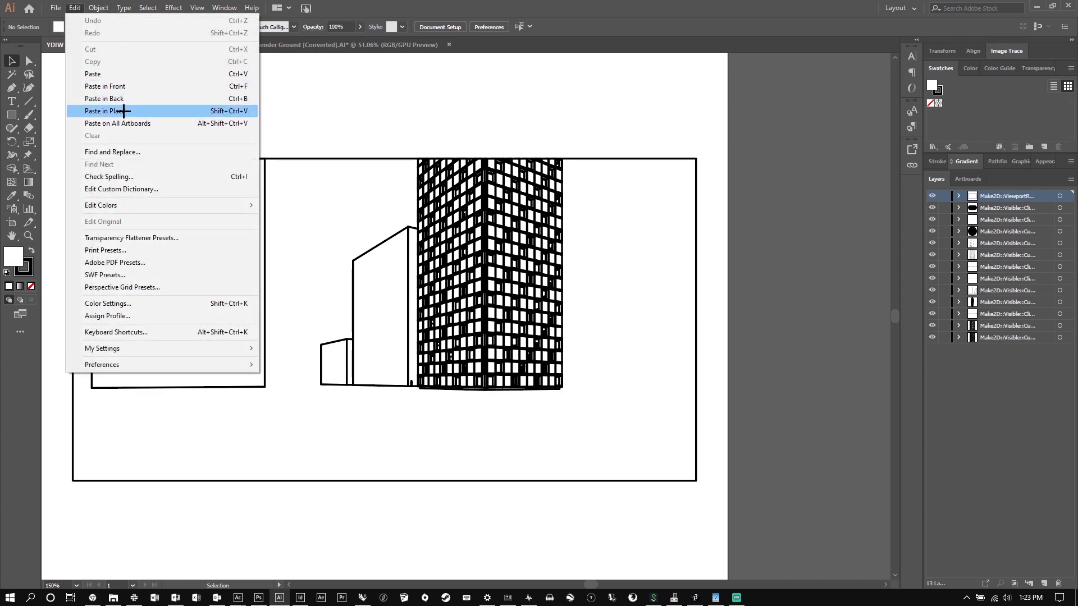
click(123, 110)
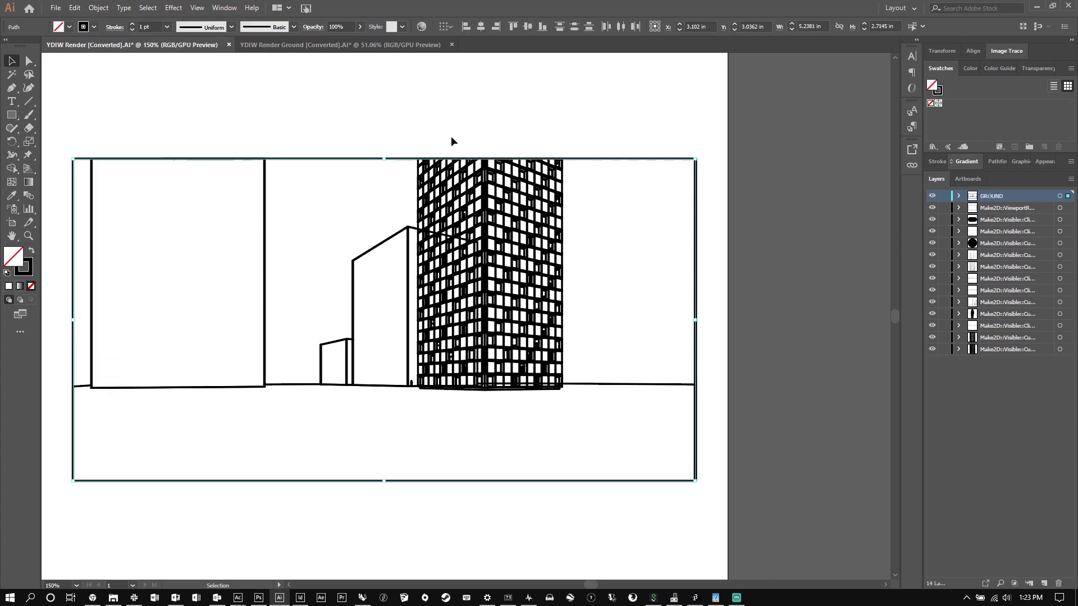
Shift the pasted GROUND artwork slightly right to about X 3.11 in, aligning its frame with the original drawing's frame.
scroll(716, 497, up, 7)
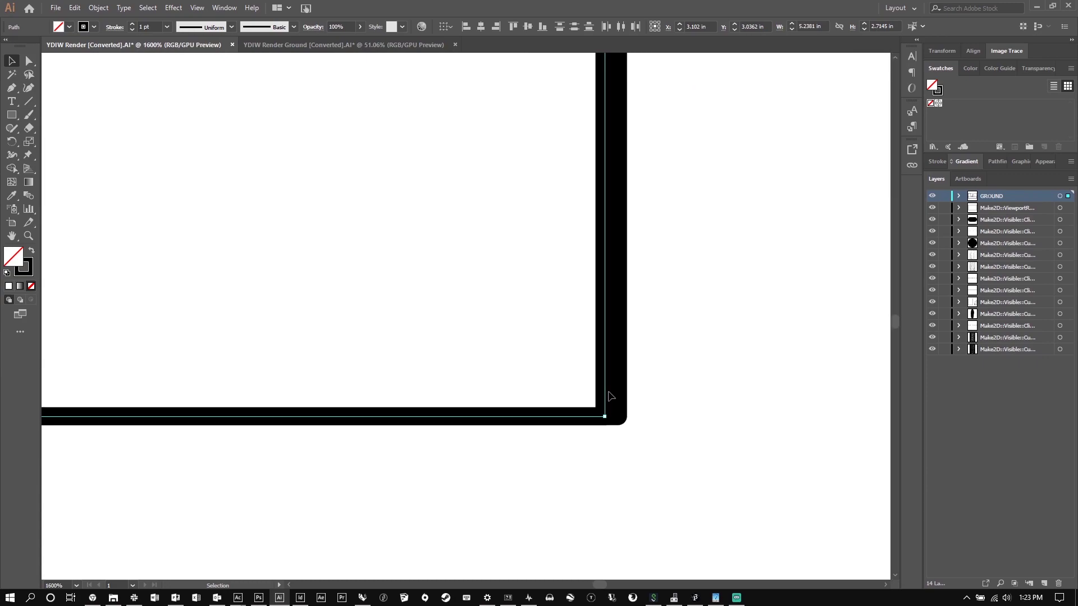
drag(610, 396, 622, 396)
scroll(698, 360, down, 8)
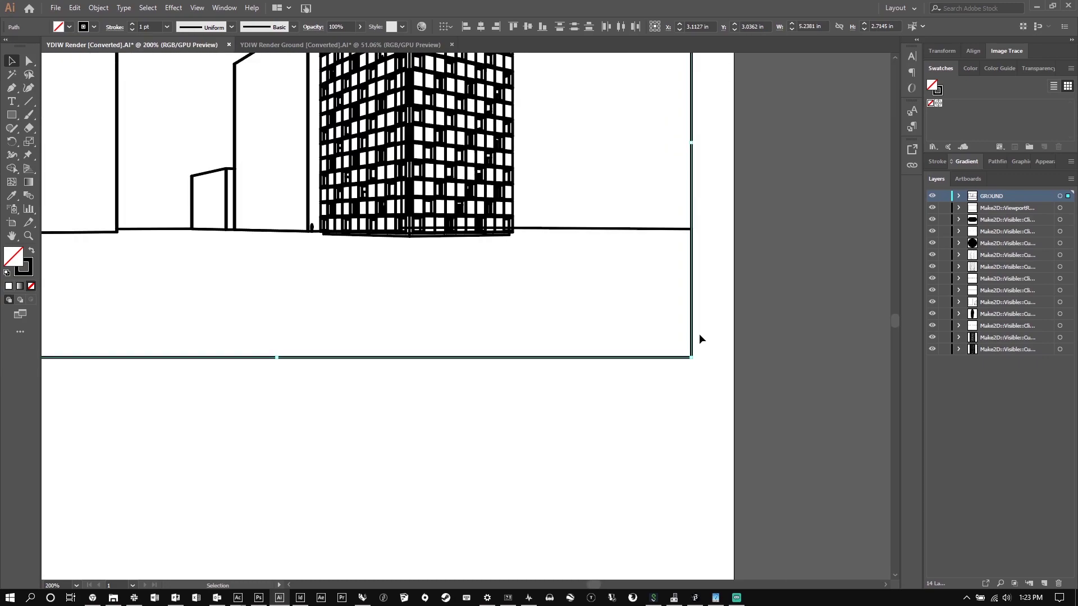
Resize the artboard to 17 in wide by 11 in high.
scroll(673, 275, up, 1)
scroll(664, 252, up, 3)
scroll(638, 221, down, 1)
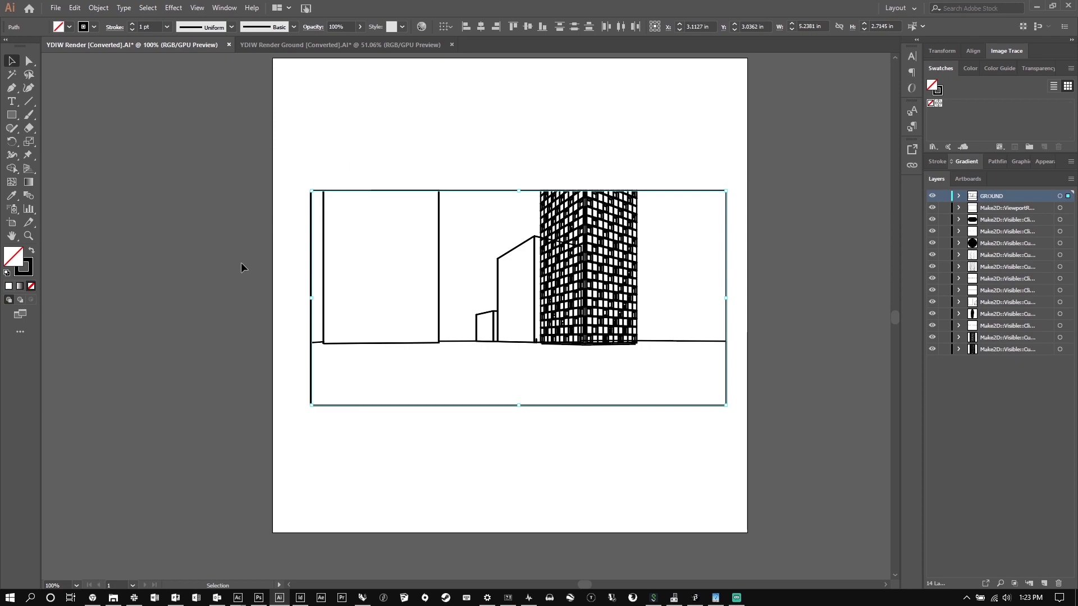
click(12, 222)
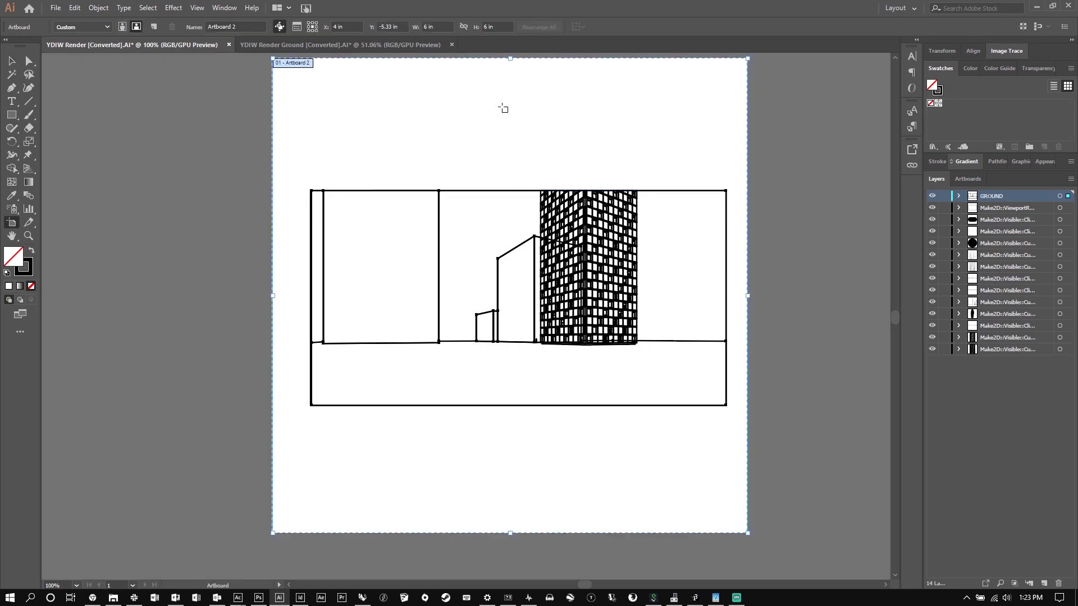
click(438, 27)
text(17)
key(Tab)
text(11)
key(Return)
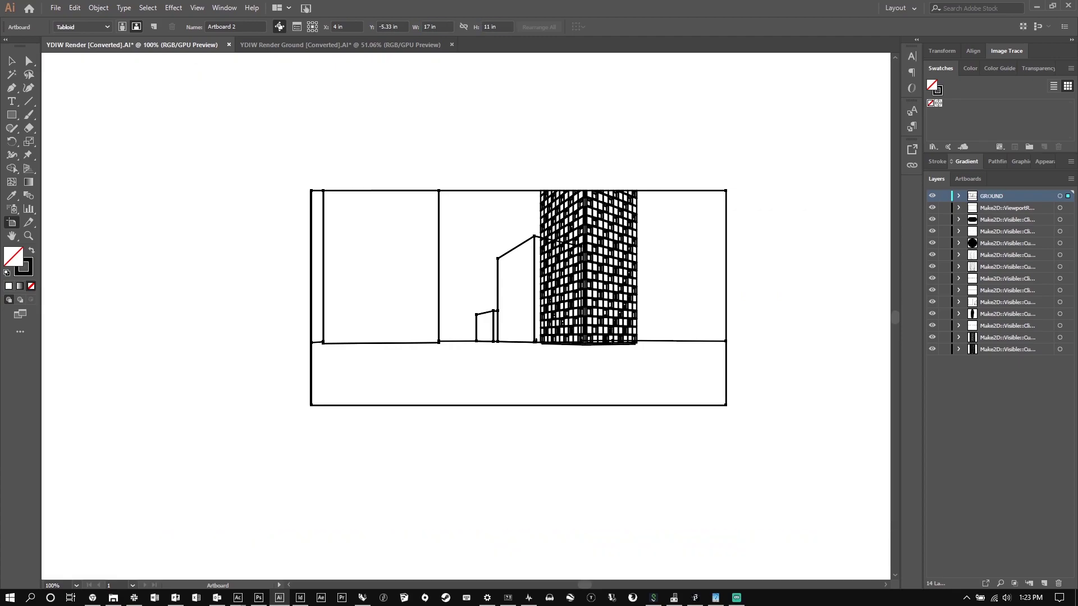
key(ctrl+minus)
key(ctrl+minus)
key(ctrl+minus)
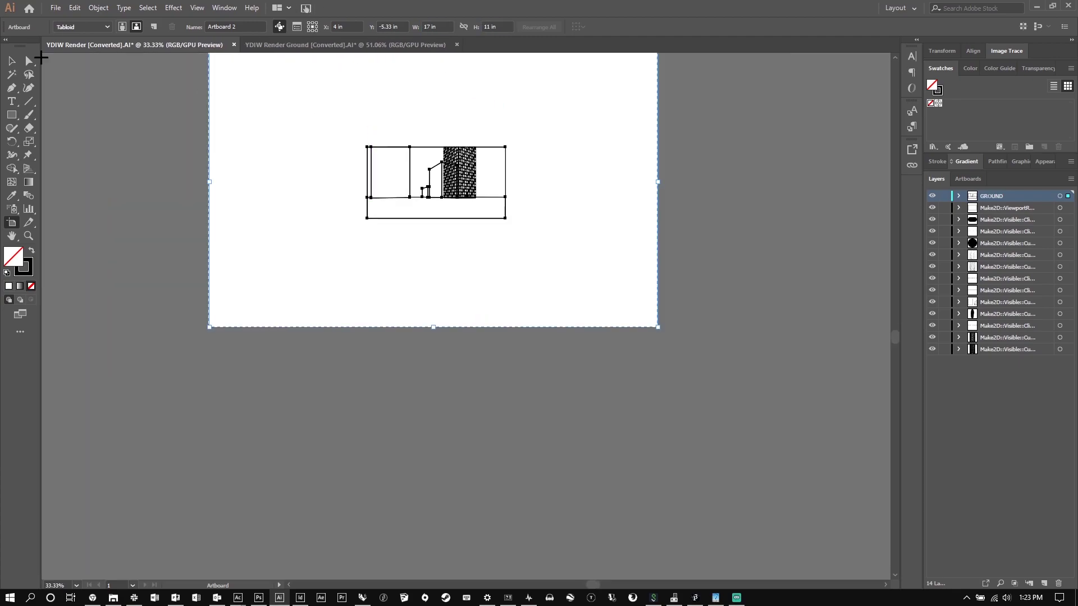
Select all the linework on the artboard and constrain its width and height proportions.
click(11, 61)
scroll(530, 288, up, 2)
drag(553, 300, 307, 169)
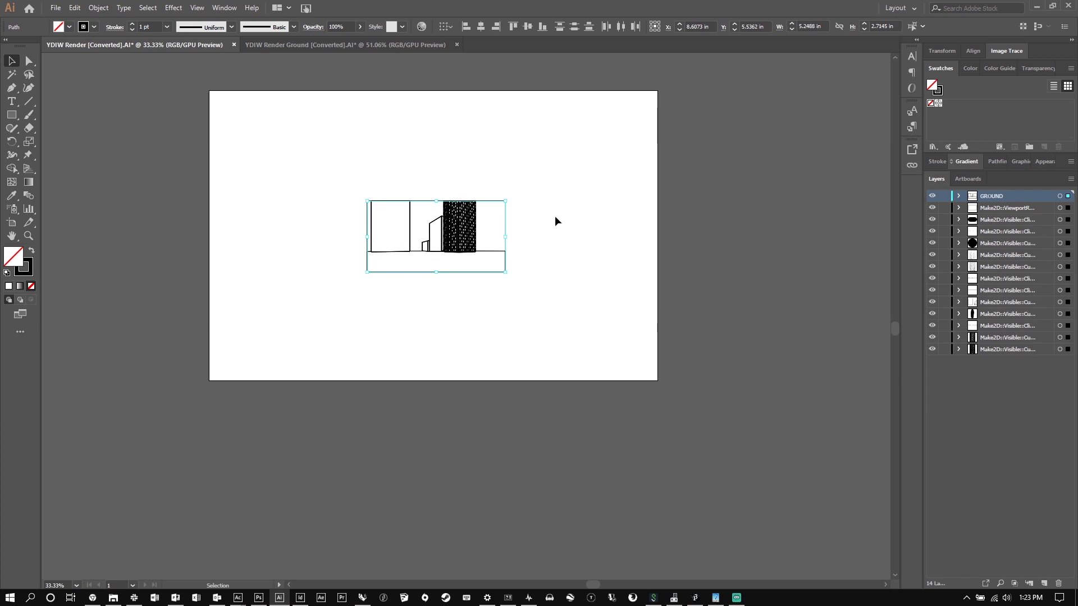
click(839, 26)
click(810, 26)
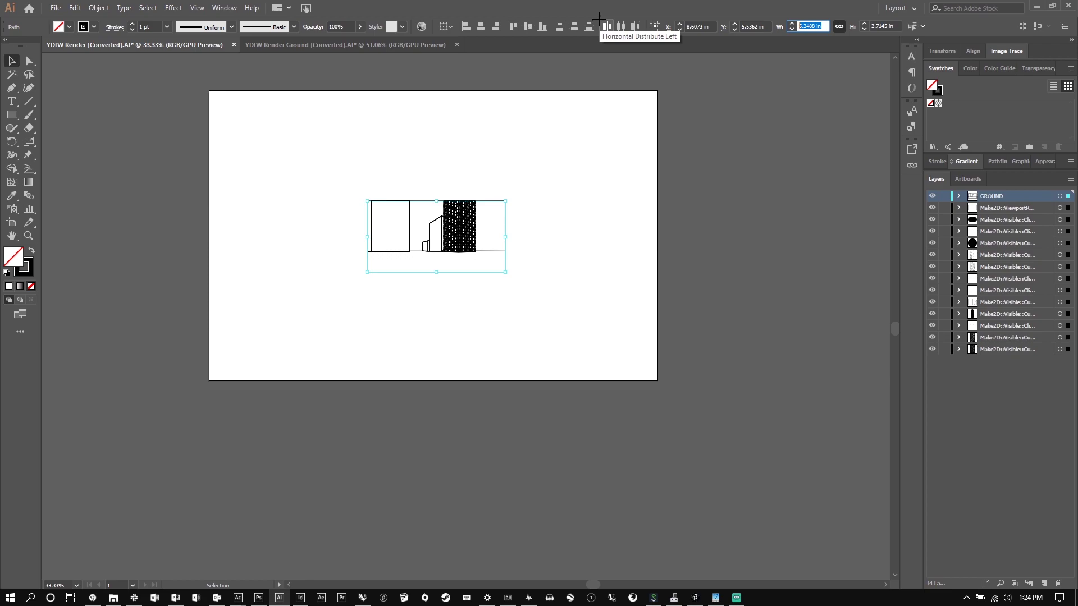
Look through the Preferences categories, from General through Performance and Guides & Grid to User Interface, and close them without altering any setting.
click(55, 8)
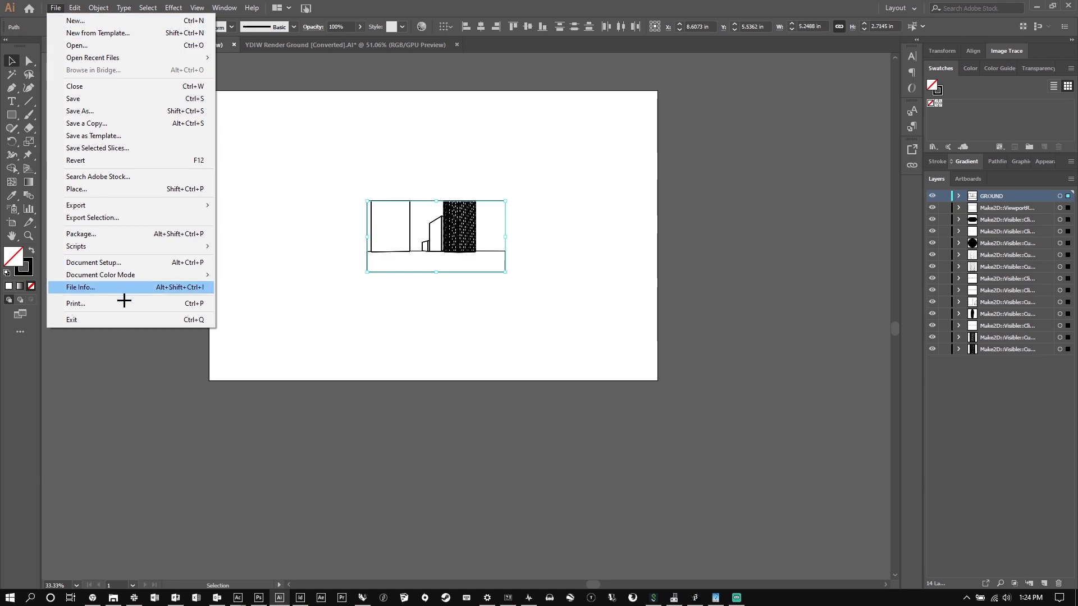
mouse_move(74, 5)
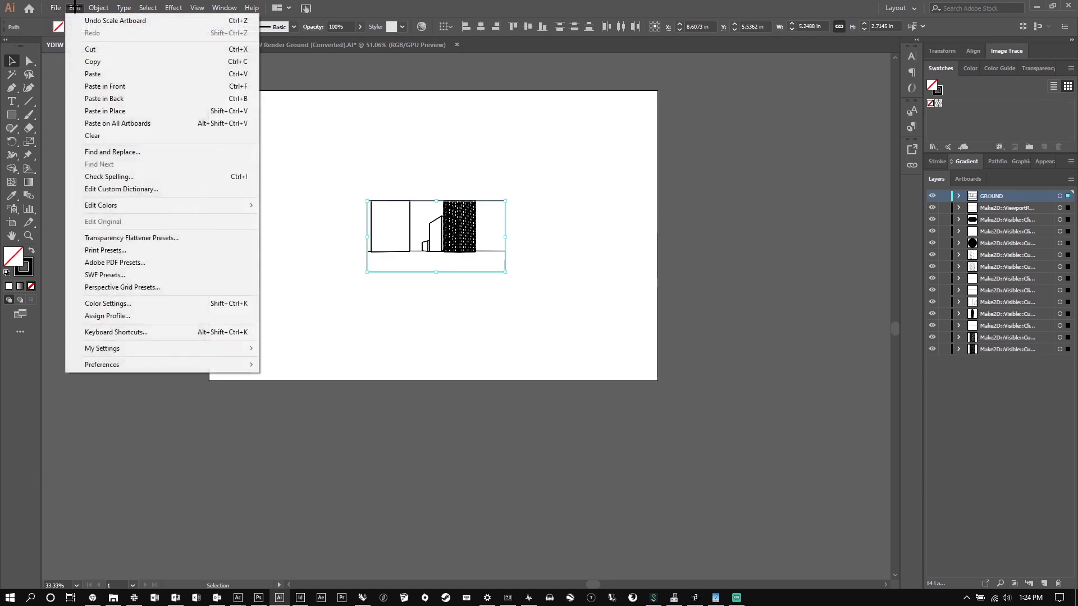
mouse_move(187, 365)
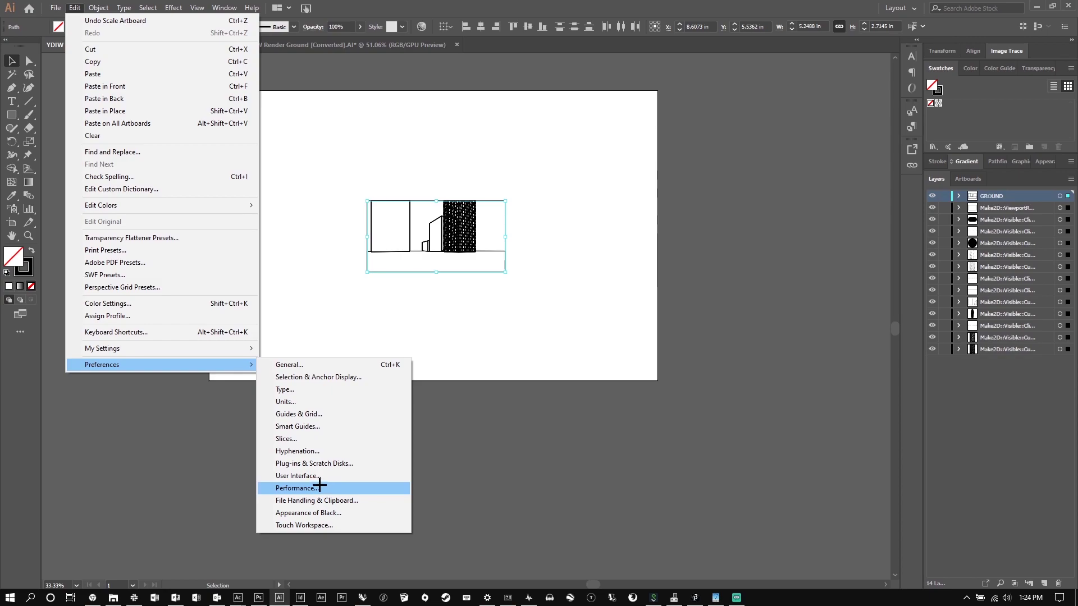
click(334, 365)
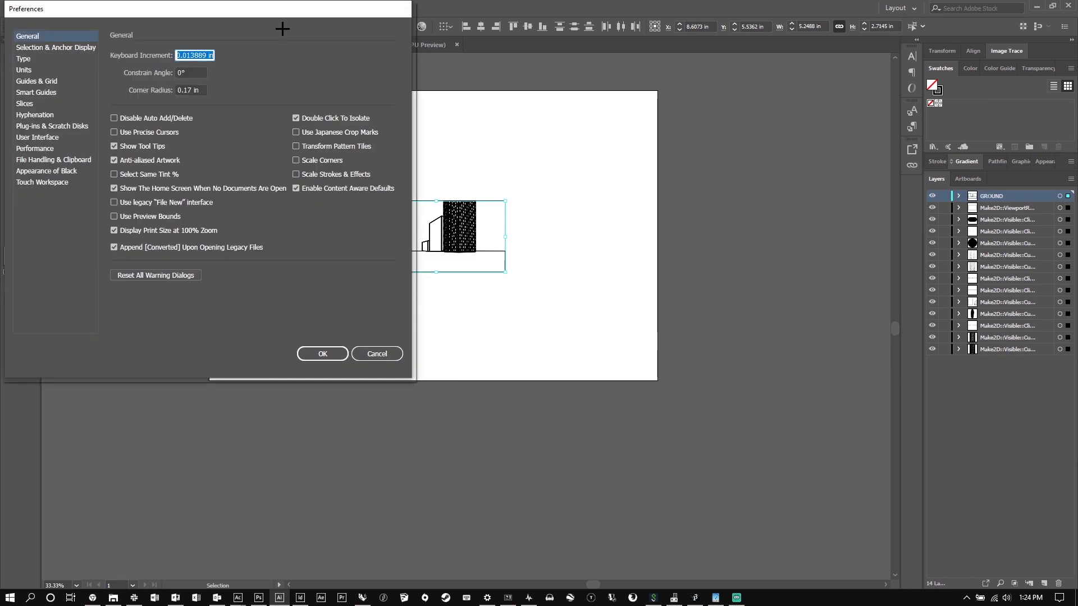
click(58, 150)
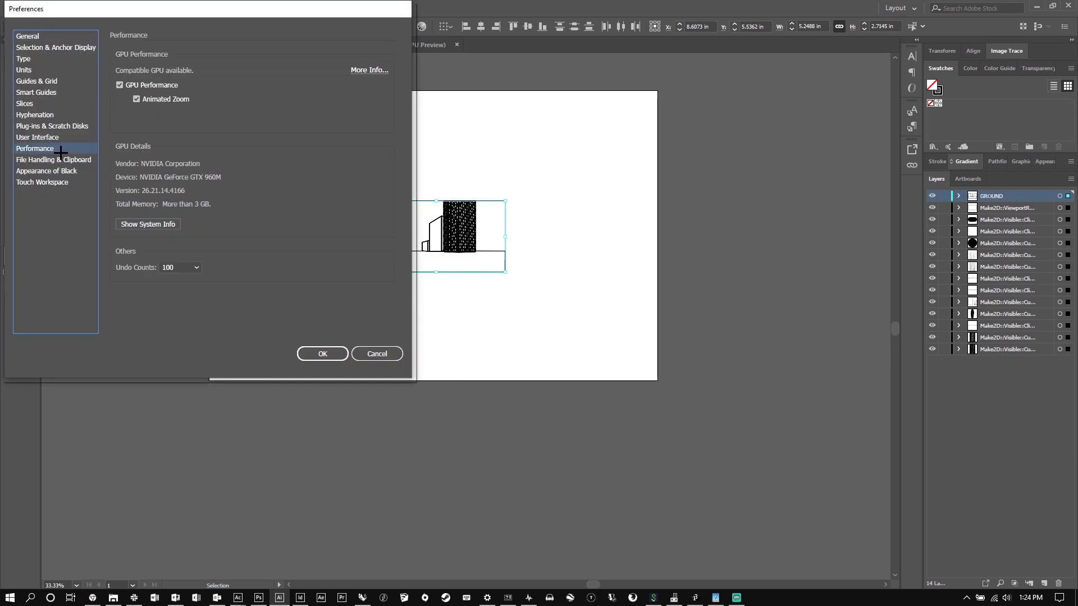
click(59, 161)
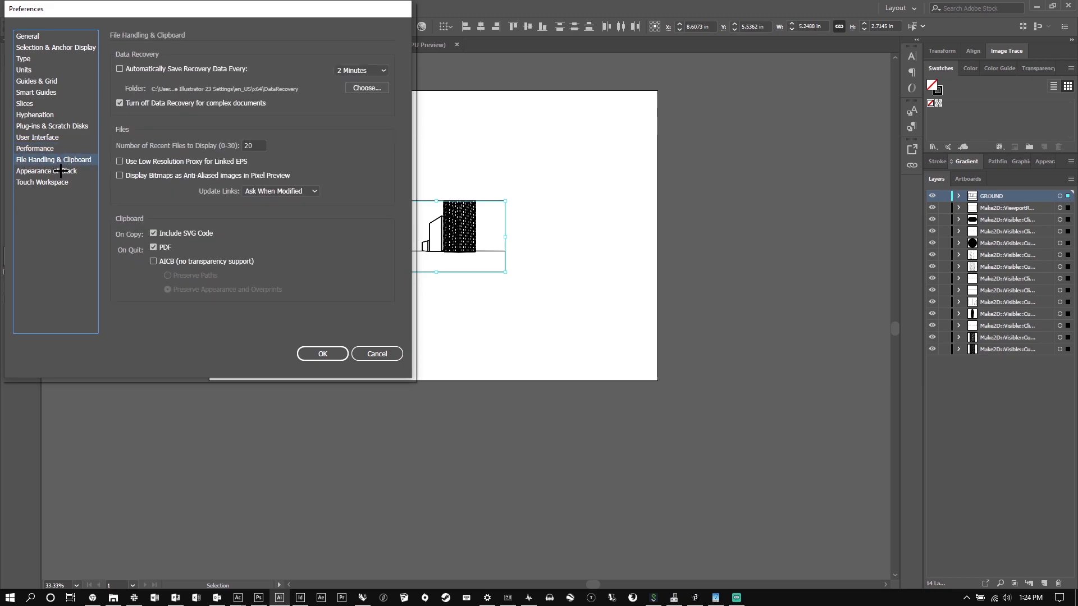
click(60, 171)
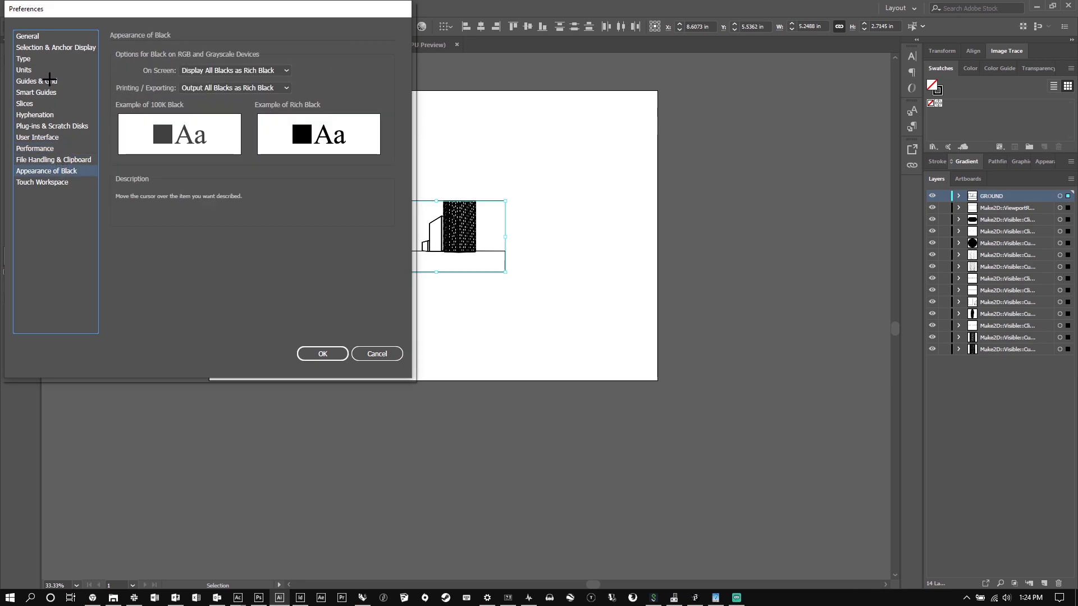
click(23, 58)
click(58, 82)
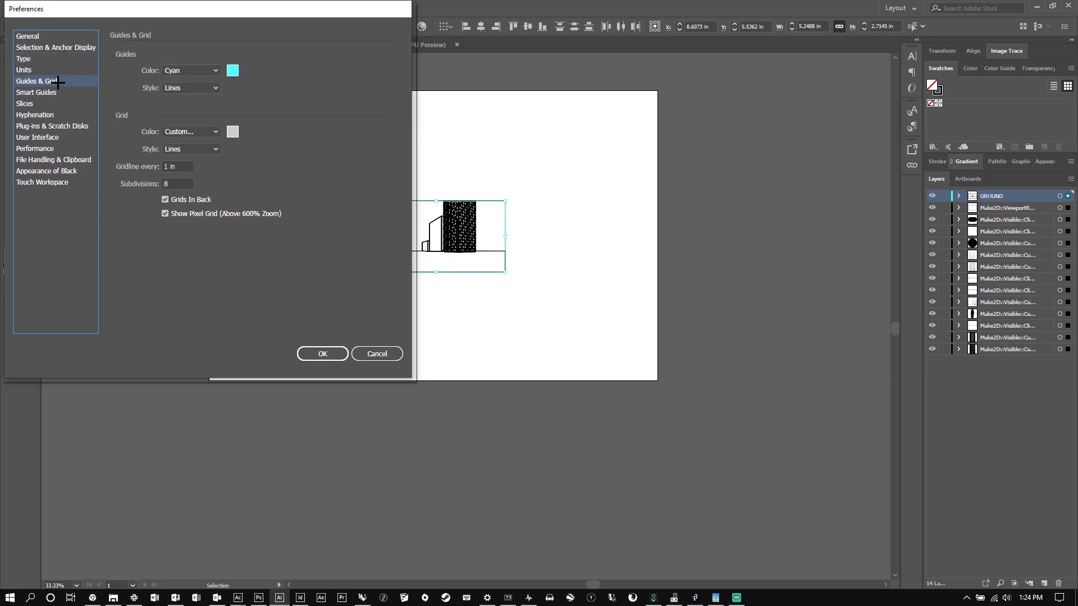
click(51, 92)
click(51, 104)
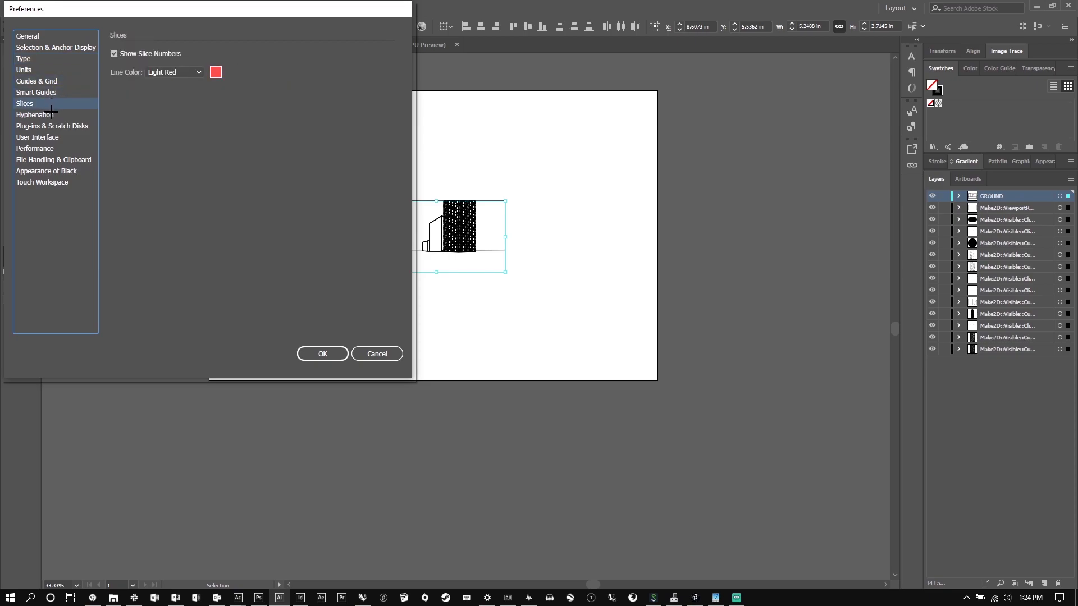
click(50, 114)
click(56, 125)
click(54, 137)
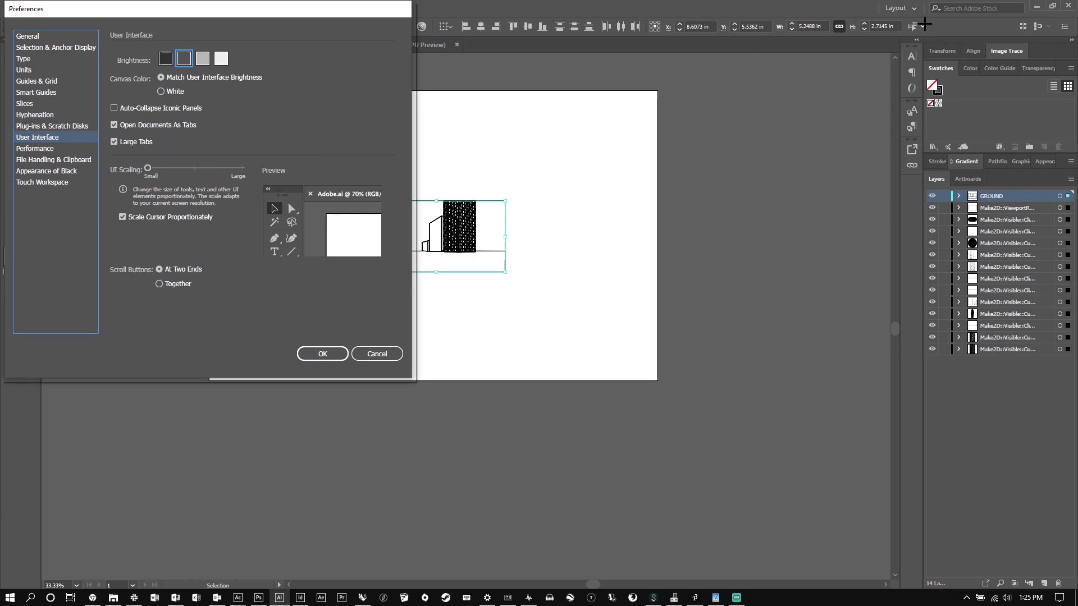
click(321, 353)
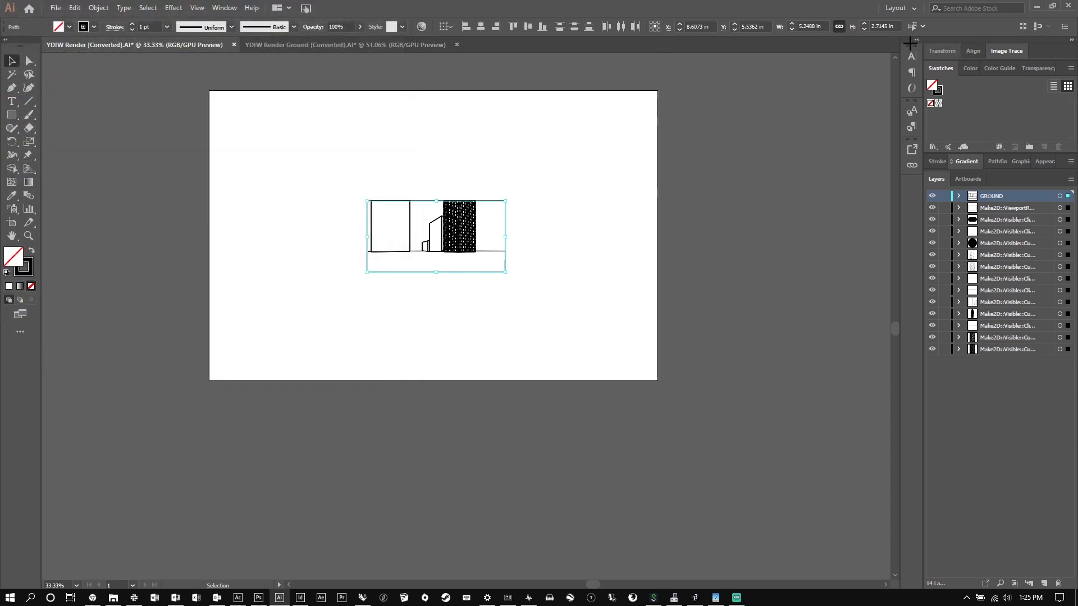
Scale the selected linework proportionally to a width of 17 in.
click(811, 26)
text(1)
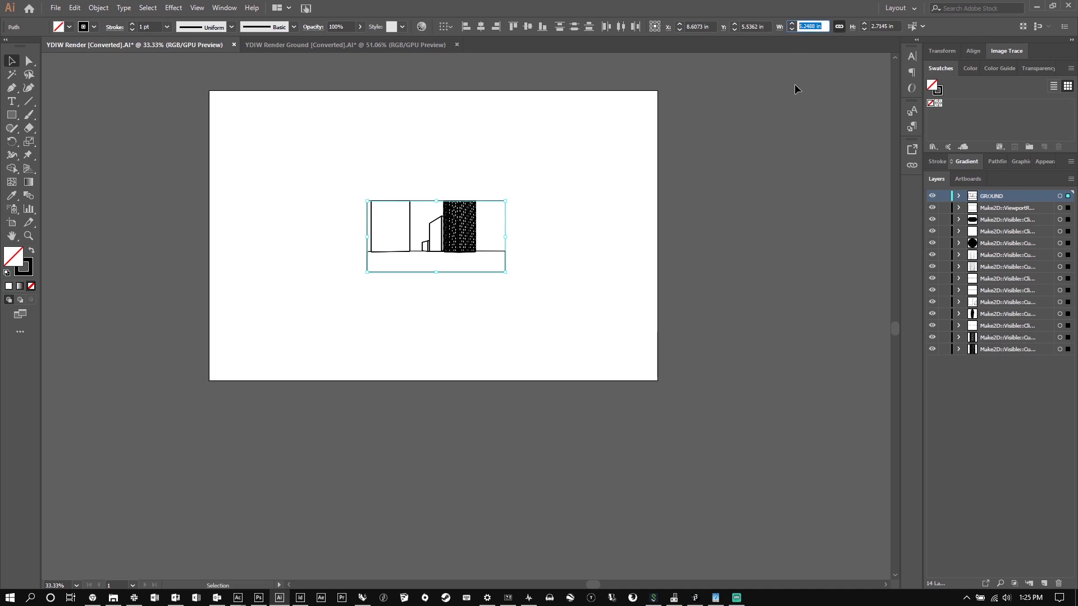
text(7)
key(Return)
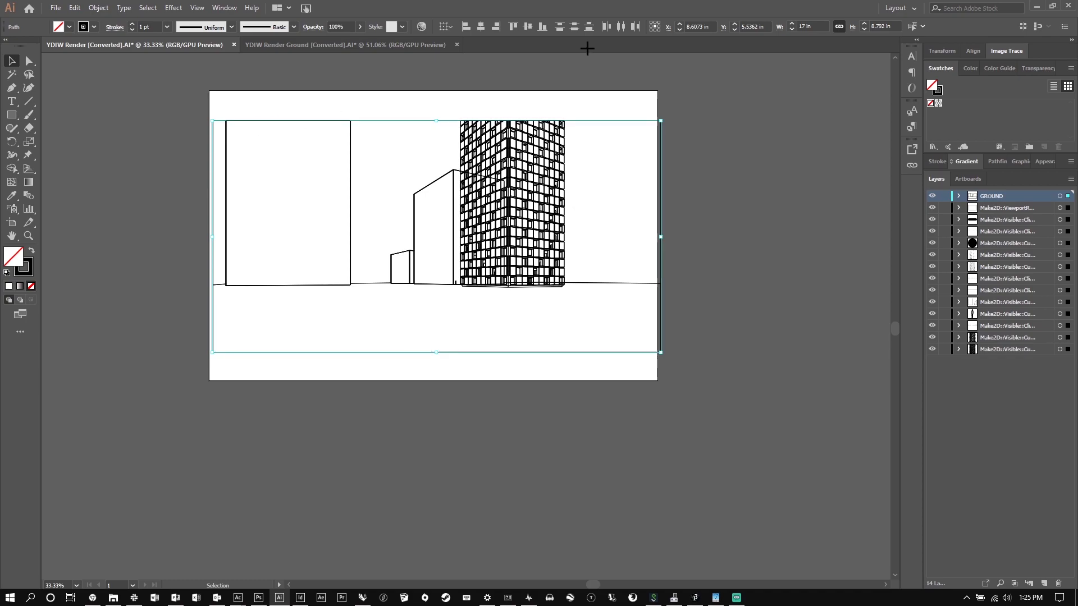
Move the linework's left edge to X 0 in using a left reference point, and set the reference point back to the centre.
click(651, 26)
click(699, 26)
text(0)
key(Return)
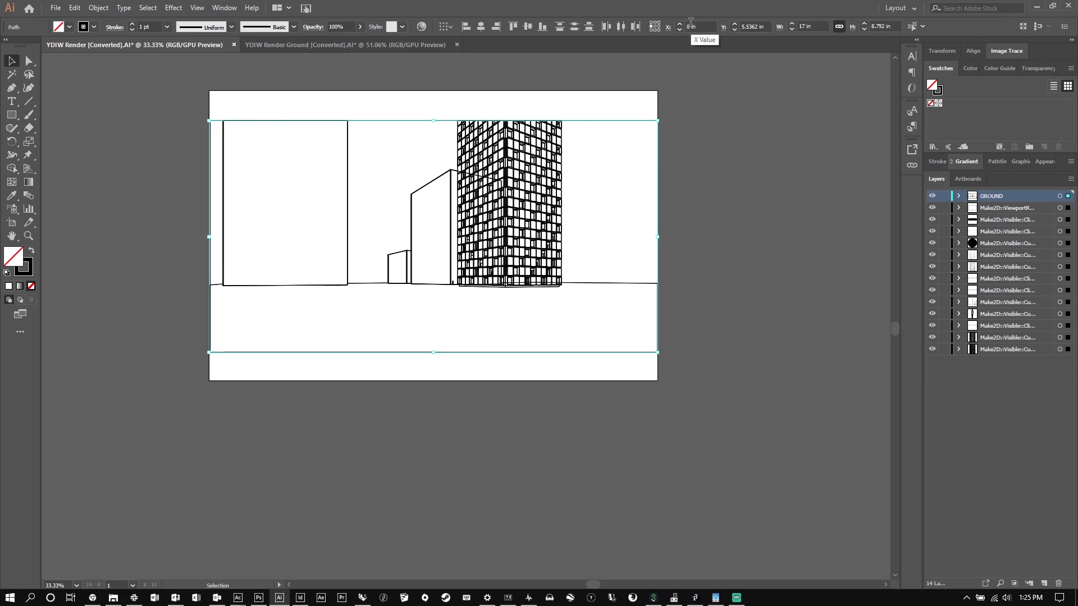
click(654, 26)
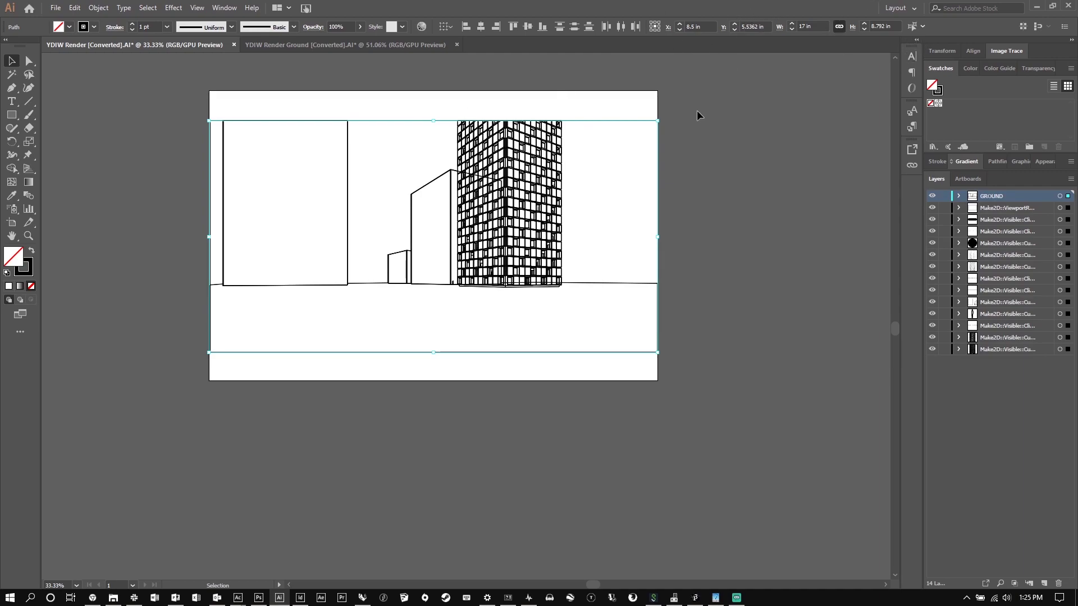
Deselect the artwork and shorten the Make2D viewport layer's name to ViewportRectangle.
click(682, 108)
key(ctrl+equal)
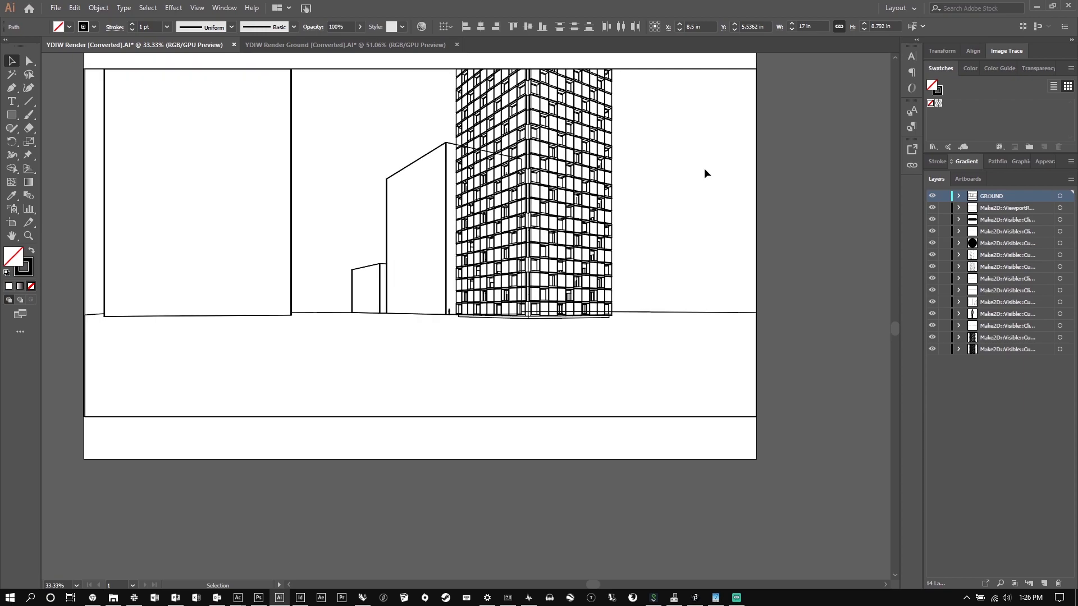
scroll(839, 238, up, 2)
scroll(817, 228, left, 2)
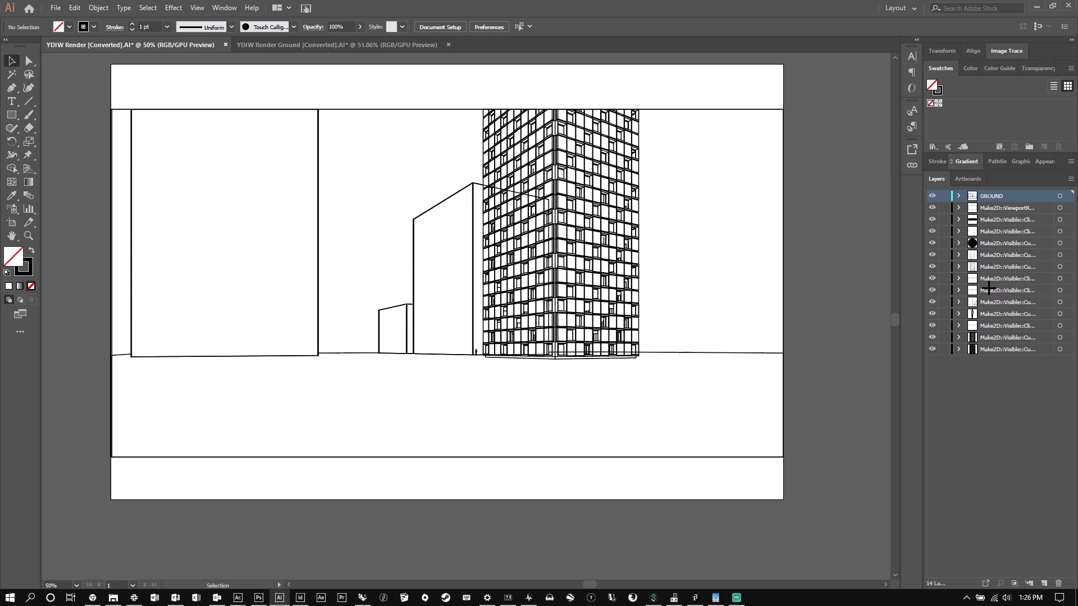
double_click(1005, 208)
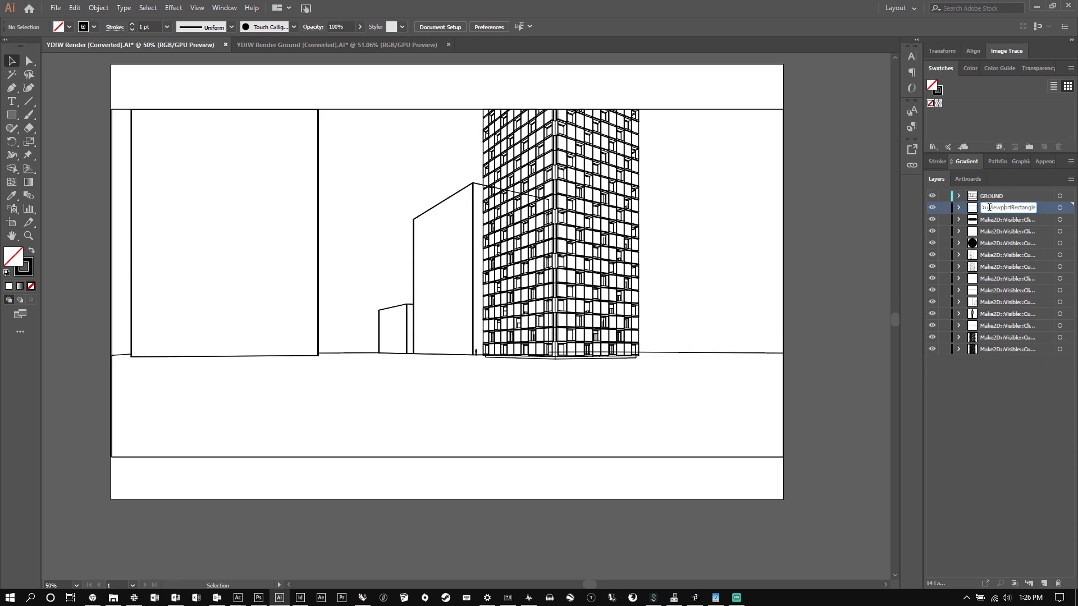
key(shift+Home)
key(BackSpace)
key(Return)
Check the full names of the two layers below ViewportRectangle, MODEL::STRUCTURE and MODEL::FLOORS, and hide both.
click(1006, 220)
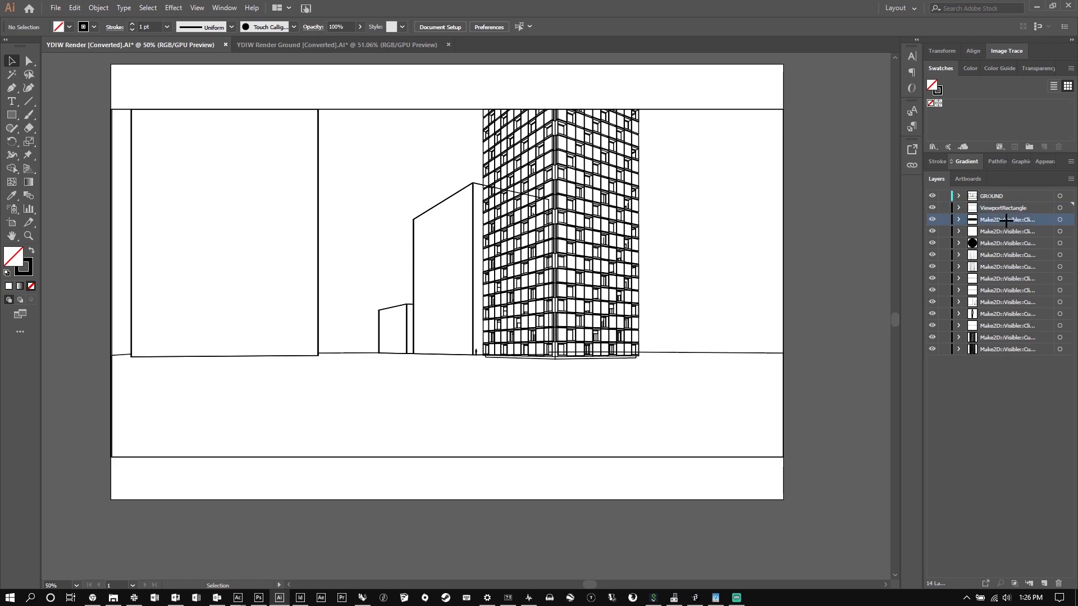
double_click(1005, 219)
click(1013, 231)
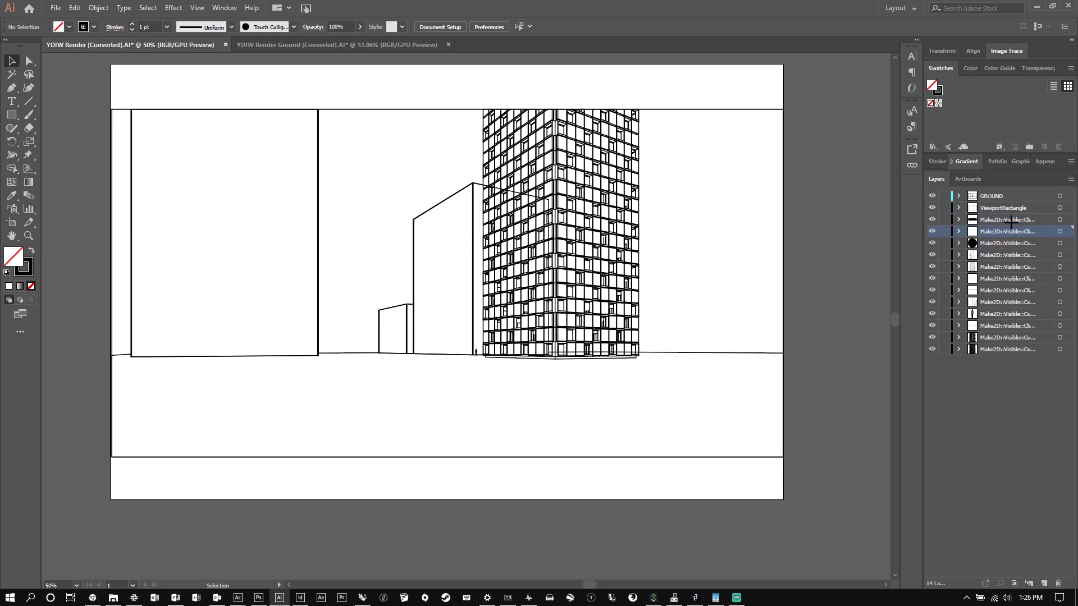
double_click(1011, 220)
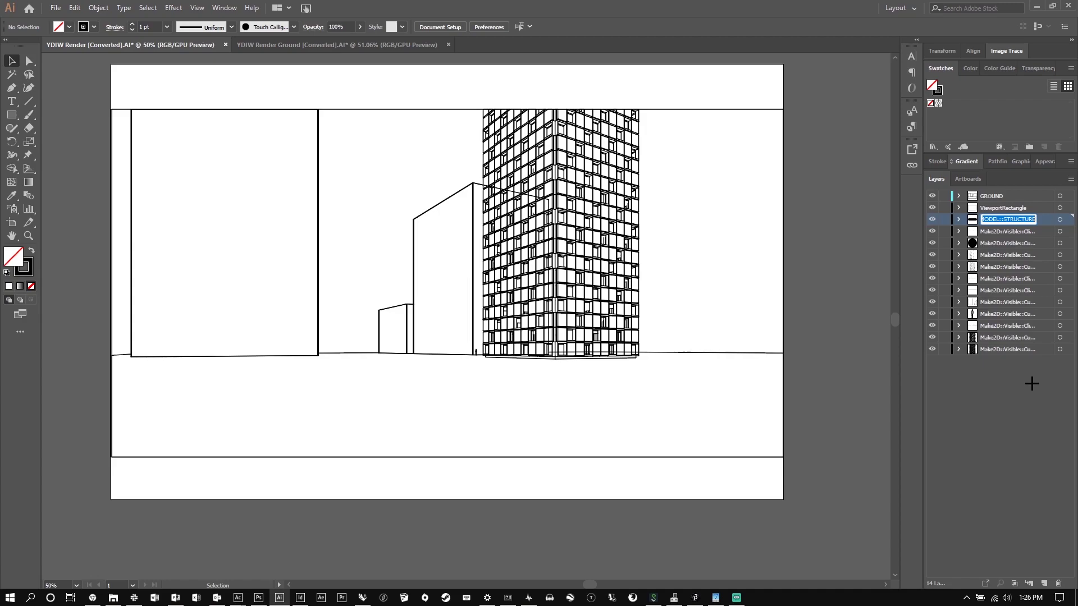
key(Escape)
double_click(1008, 232)
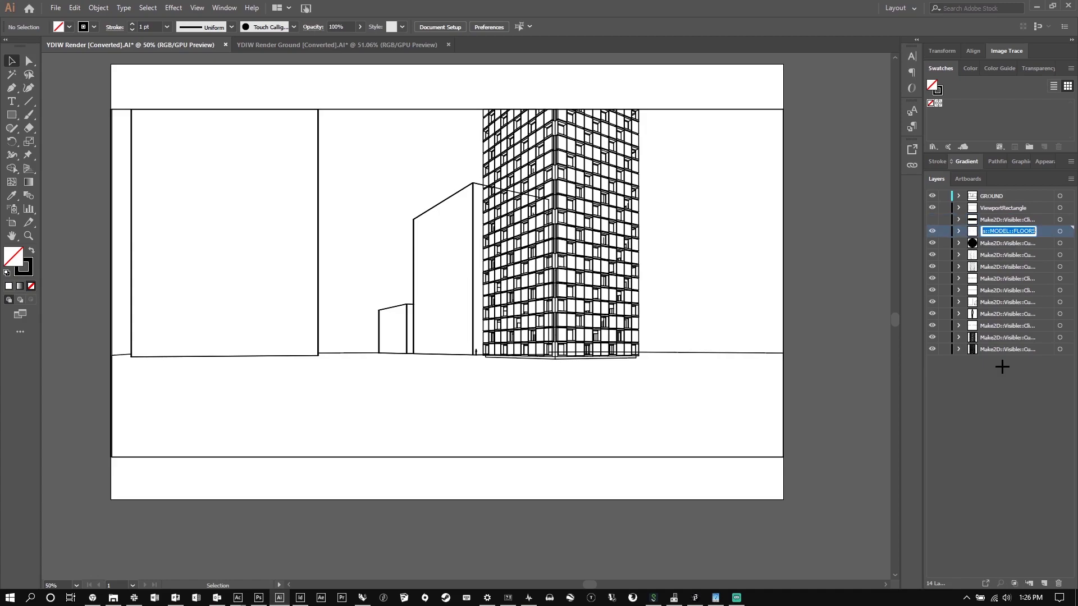
key(Escape)
click(933, 231)
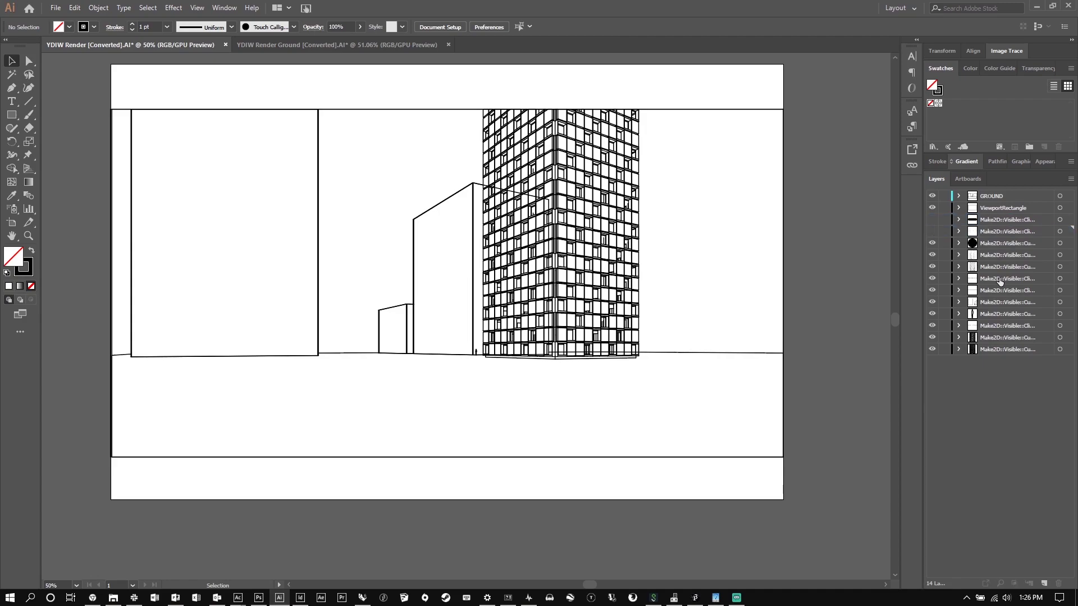
Check the full names of the next three Make2D::Visible::Cu layers, including MODEL::STRUCTURE and MODEL::FLOORS, and hide all three.
double_click(1008, 242)
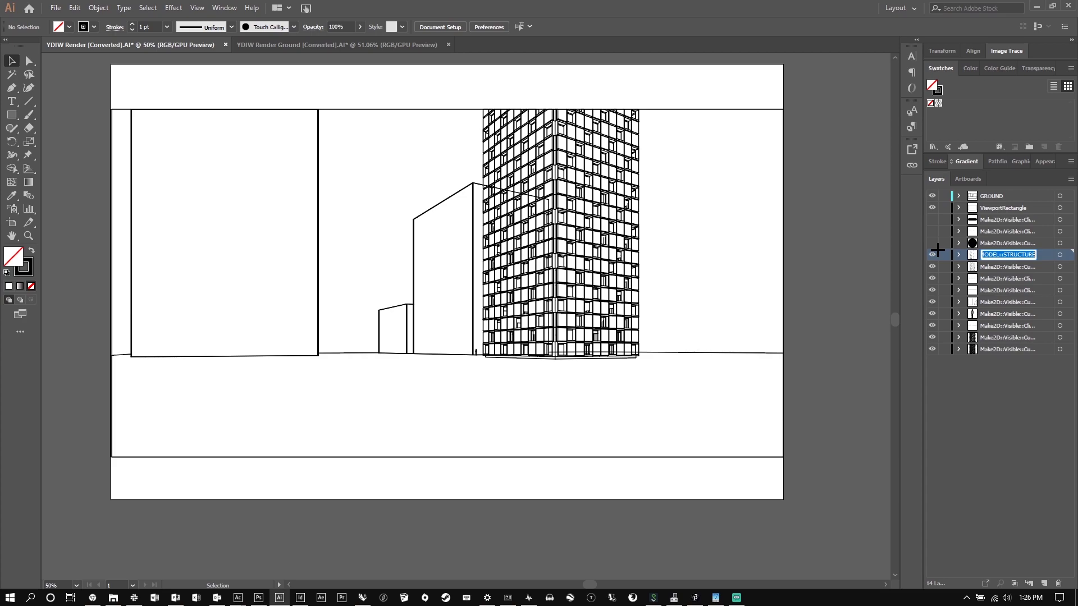
key(Escape)
click(1005, 266)
double_click(1004, 267)
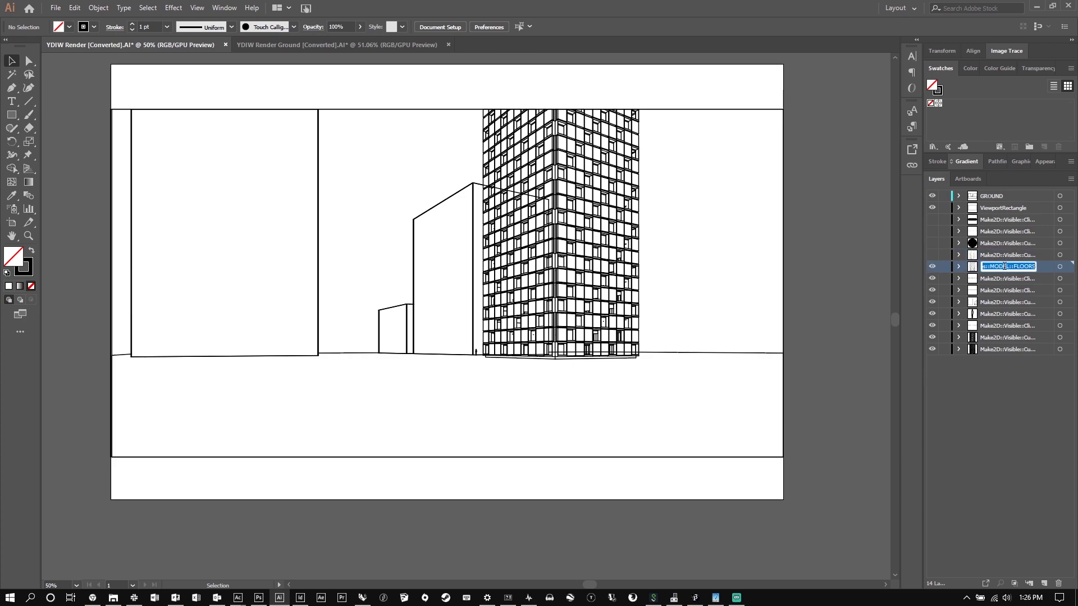
key(Escape)
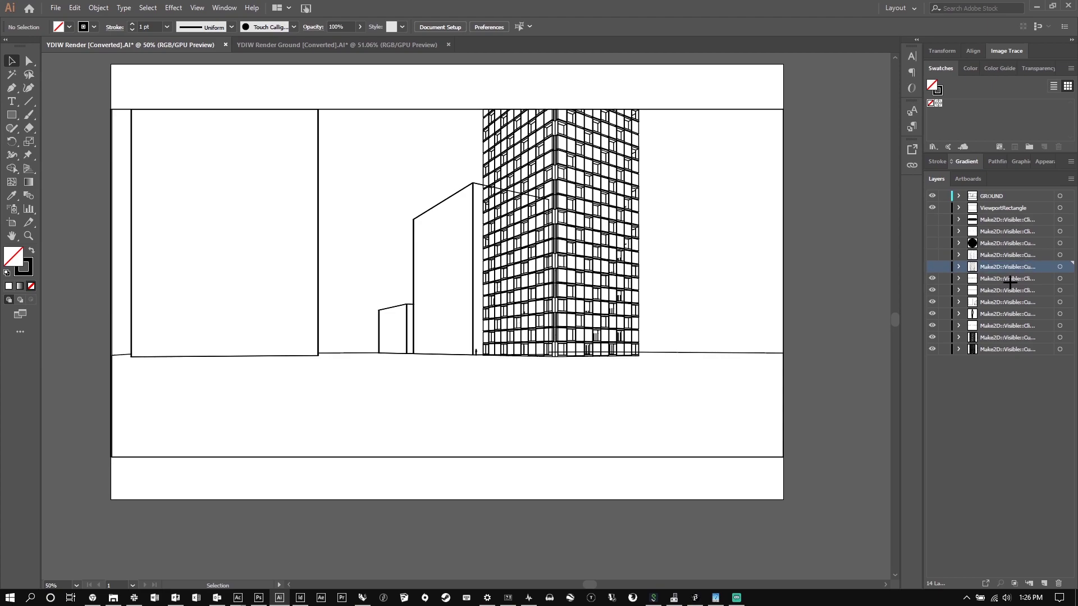
Hide the three remaining visible Make2D::Visible::Cli layers and turn off the bottom two Make2D::Visible::Cu layers to isolate their linework.
click(1009, 281)
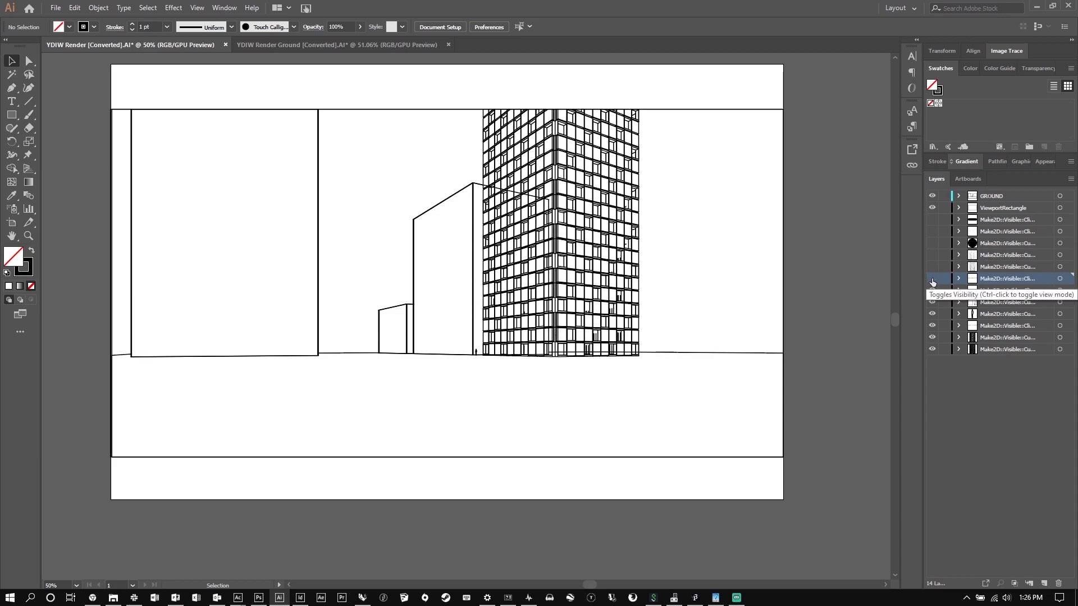
click(932, 281)
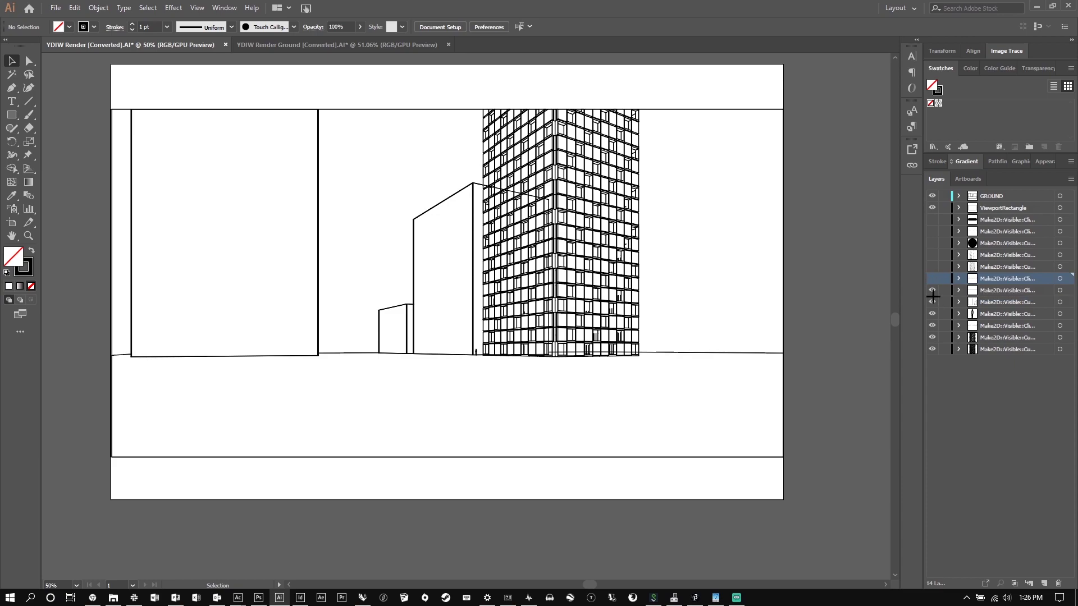
click(932, 325)
click(932, 291)
click(932, 302)
click(932, 312)
click(931, 314)
click(932, 337)
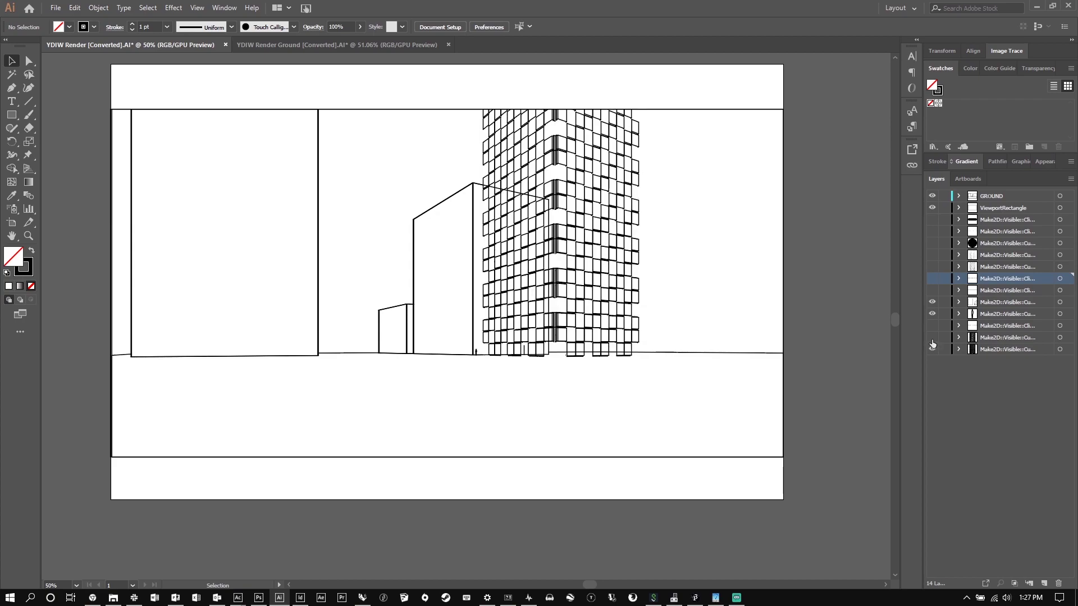
Show the bottom two Make2D::Visible::Cu layers, comparing their linework, and hide the other two Cu layers that are still visible.
click(932, 338)
click(932, 349)
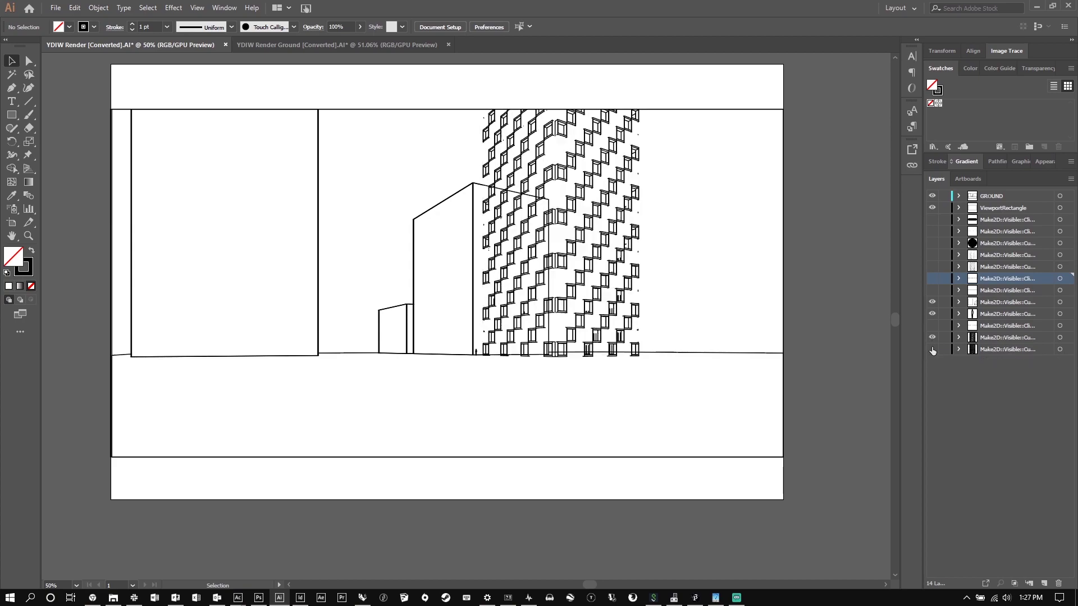
click(932, 349)
click(932, 314)
click(932, 302)
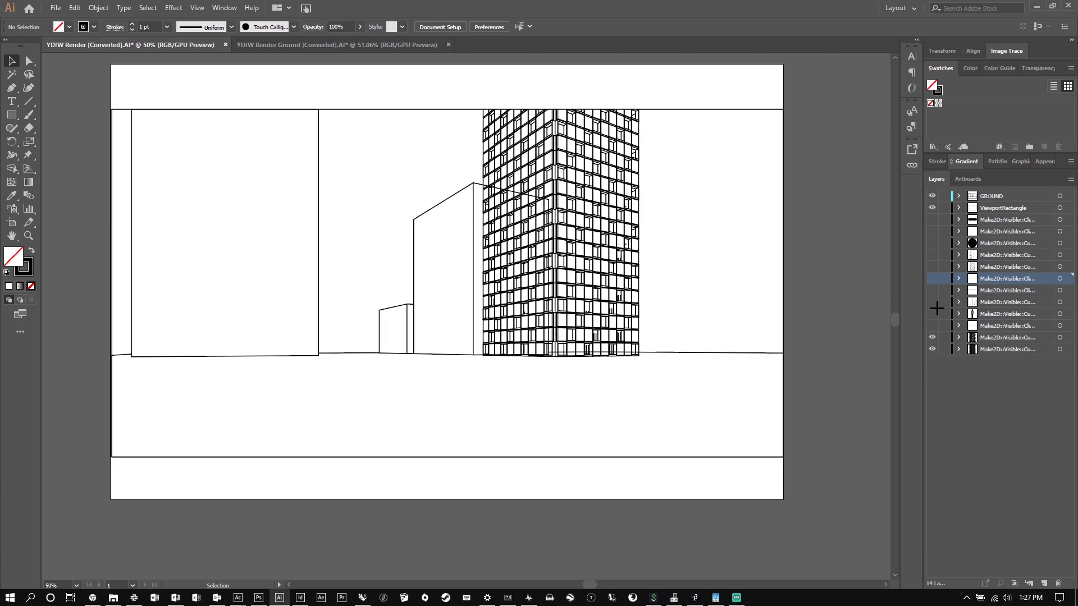
scroll(617, 354, up, 4)
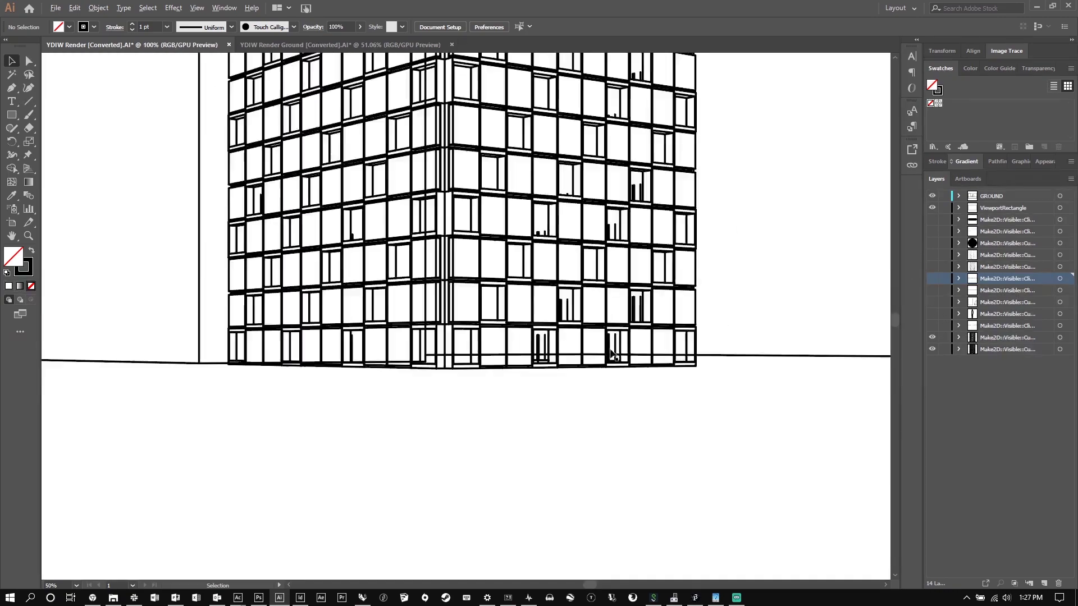
click(672, 358)
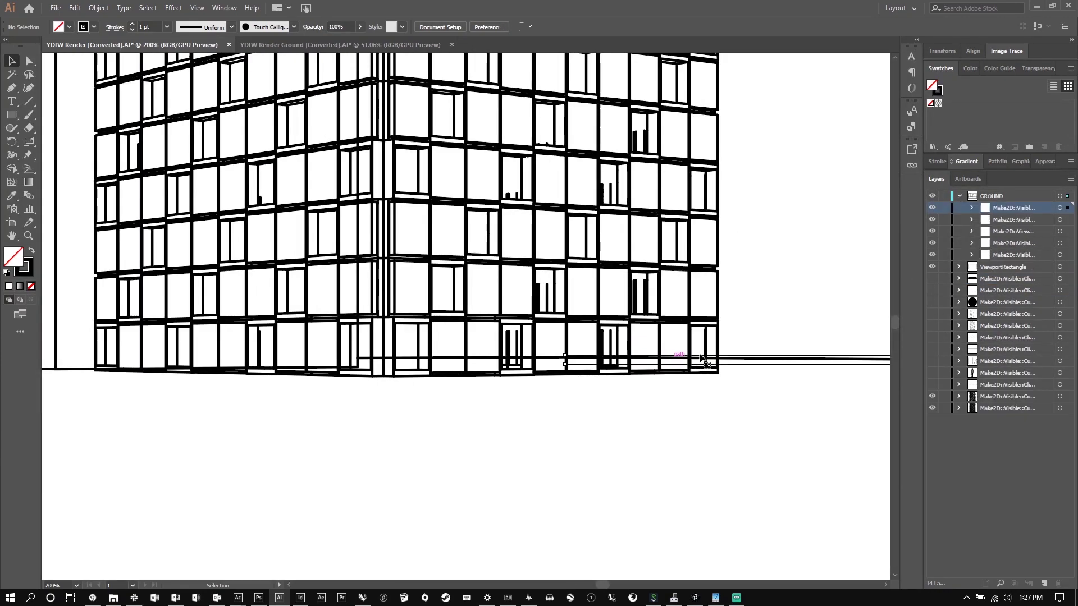
scroll(700, 356, down, 5)
scroll(702, 355, up, 3)
scroll(770, 361, up, 6)
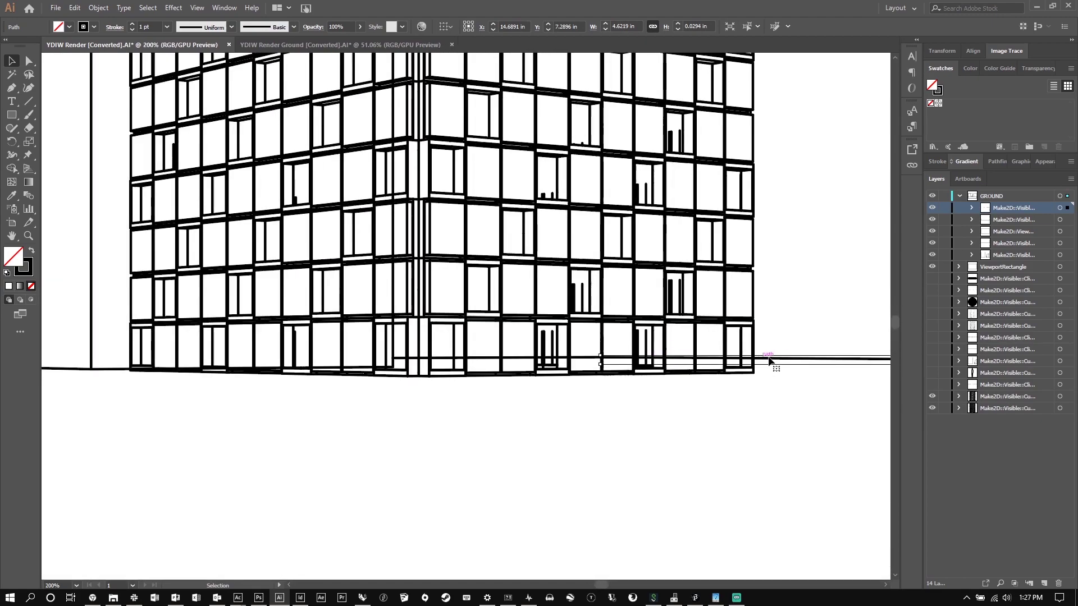
scroll(730, 415, up, 4)
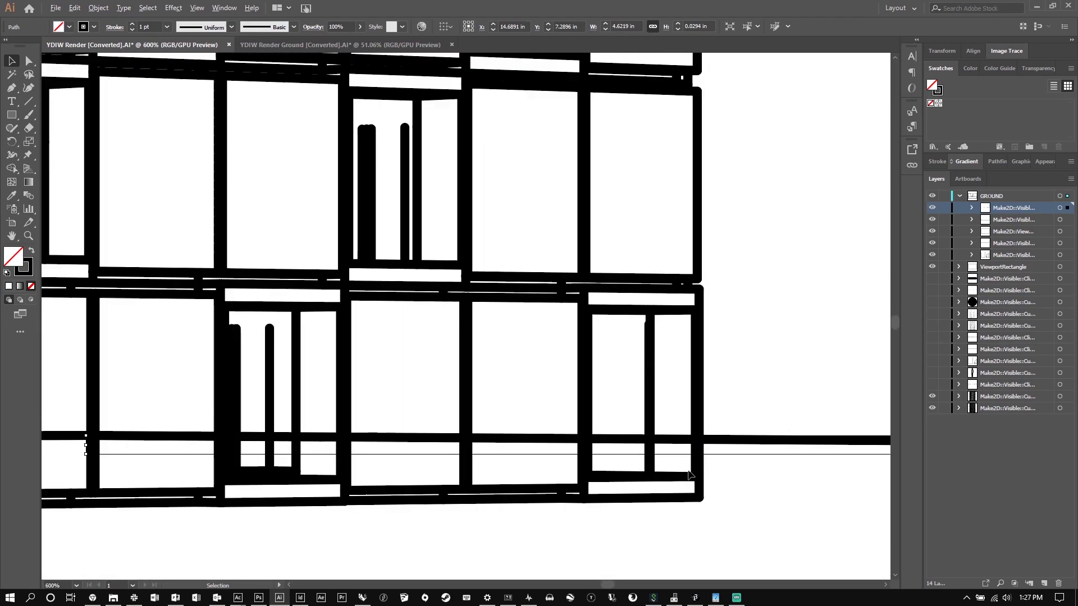
key(c)
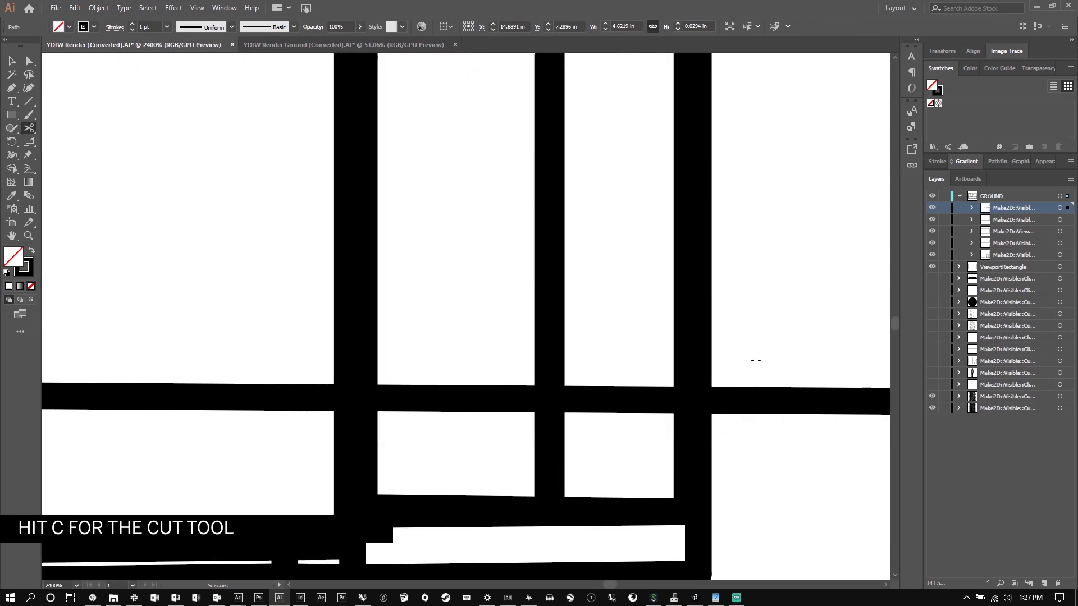
scroll(755, 361, up, 1)
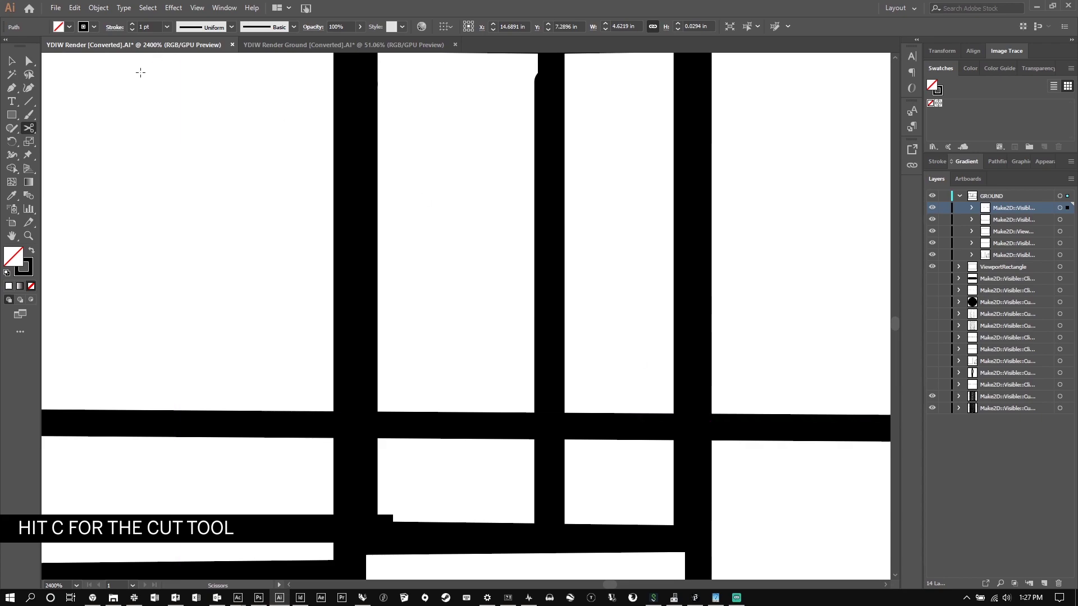
click(11, 61)
drag(748, 461, 619, 381)
key(ctrl+shift+a)
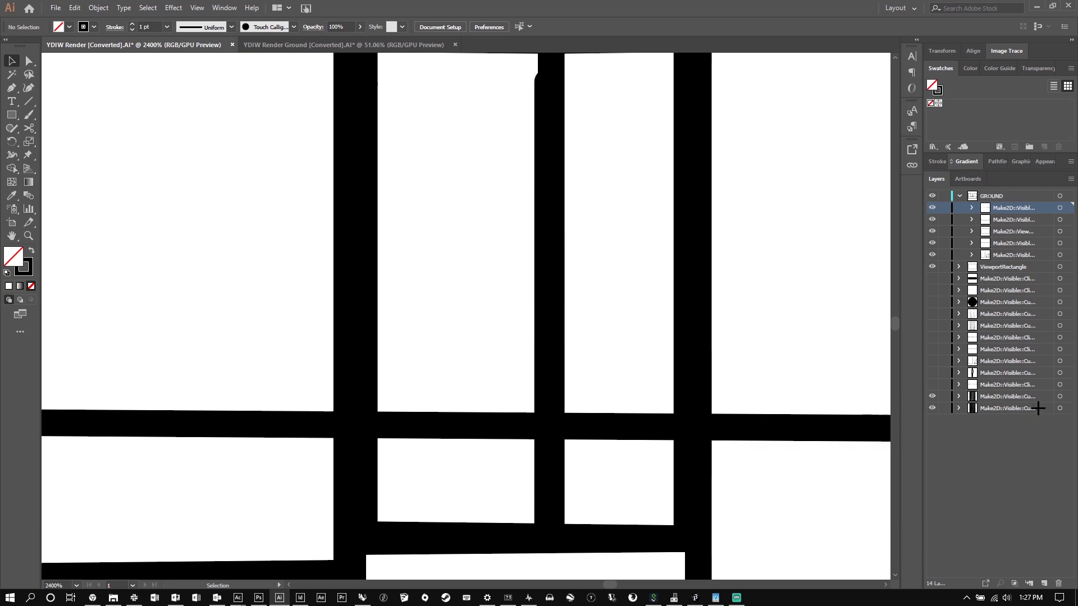
Set the layer colour of Make2D::Visible::Curves::MODEL::SOLID to Light Red and of Make2D::Visible::Curves::MODEL::GLAZING to Light Blue.
double_click(1037, 408)
click(91, 59)
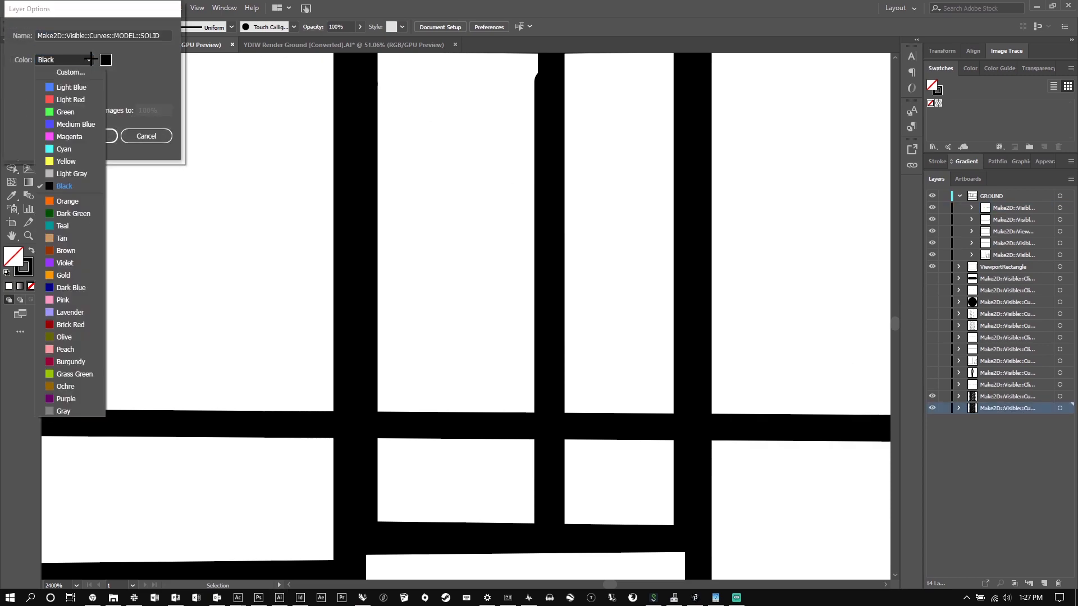
click(70, 99)
click(92, 136)
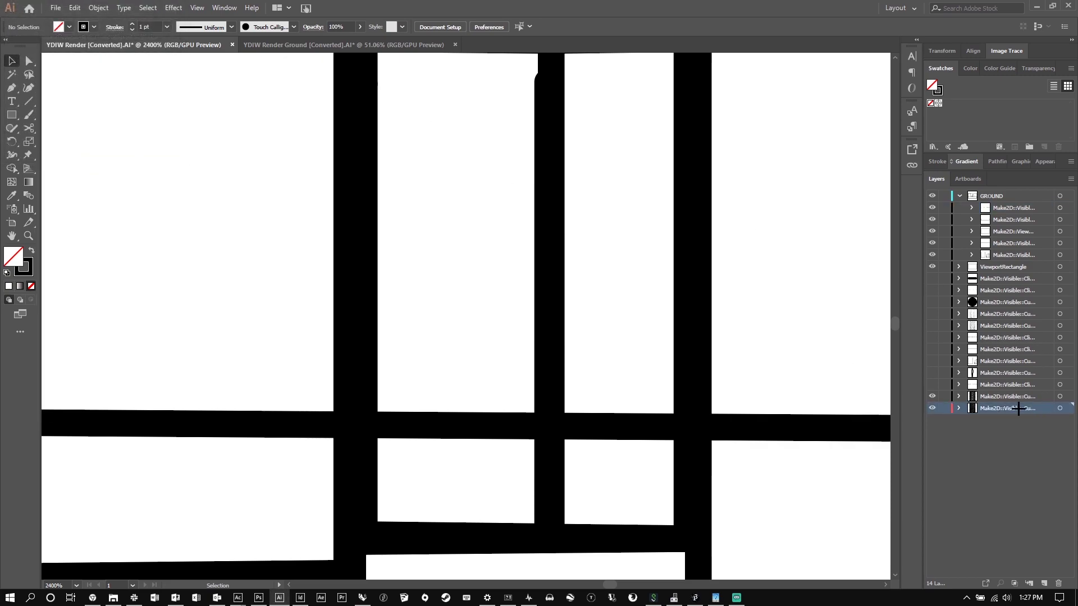
double_click(1039, 396)
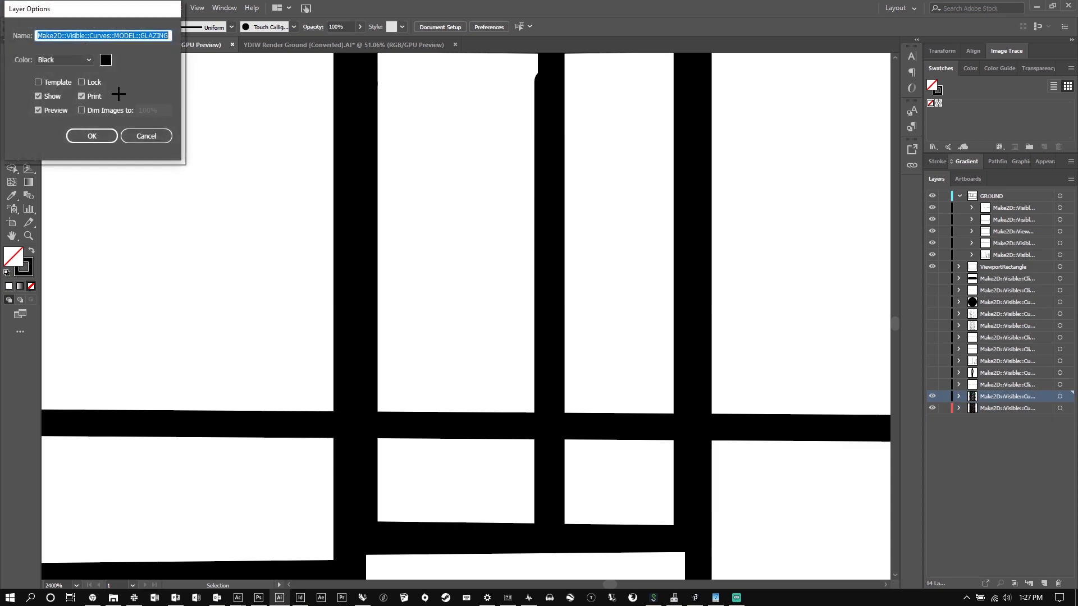
click(64, 59)
click(73, 83)
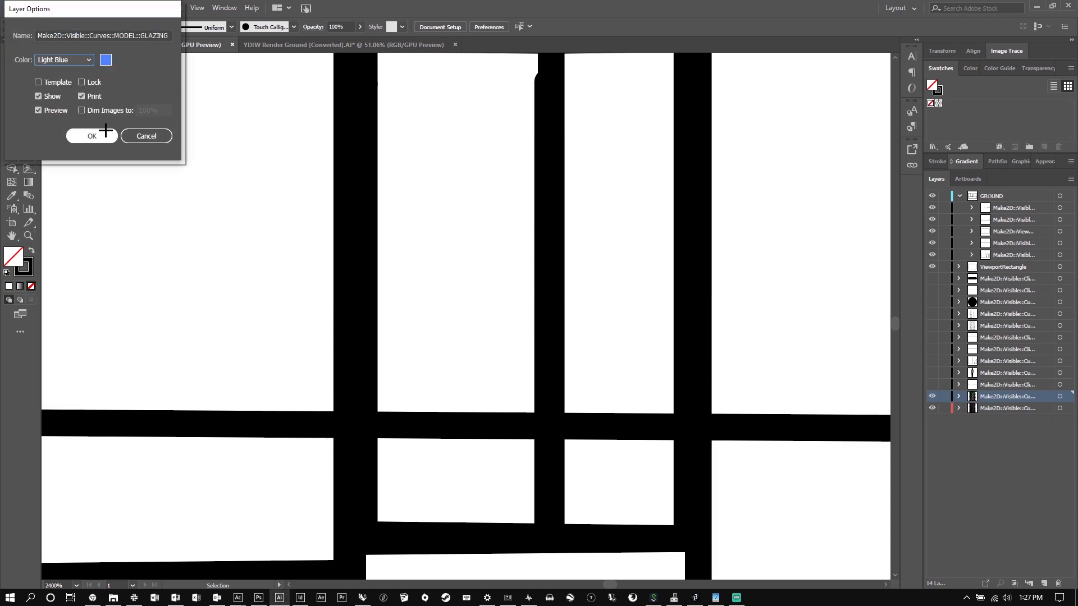
click(92, 136)
Select the ground line beside the tower and set its layer, Make2D::Visible::Curves::GROUND, to Light Red.
click(692, 418)
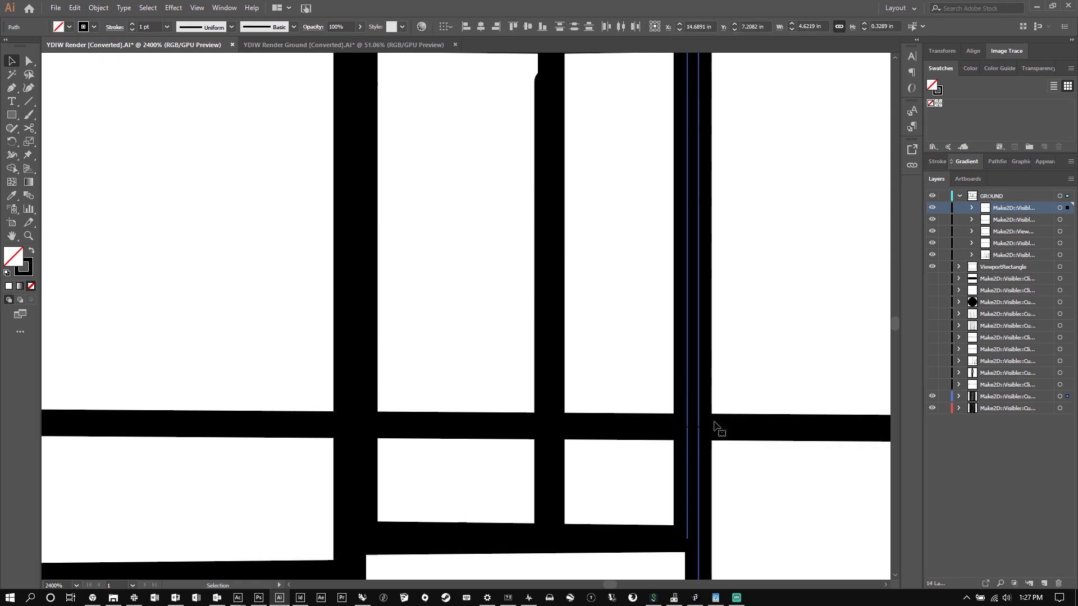
scroll(715, 429, up, 1)
click(778, 405)
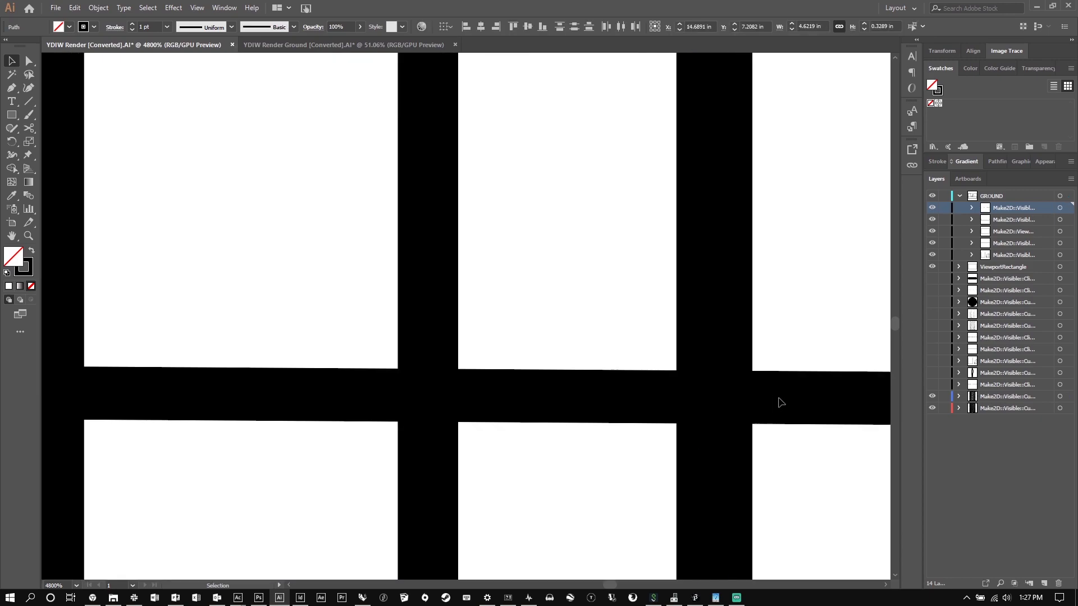
click(825, 404)
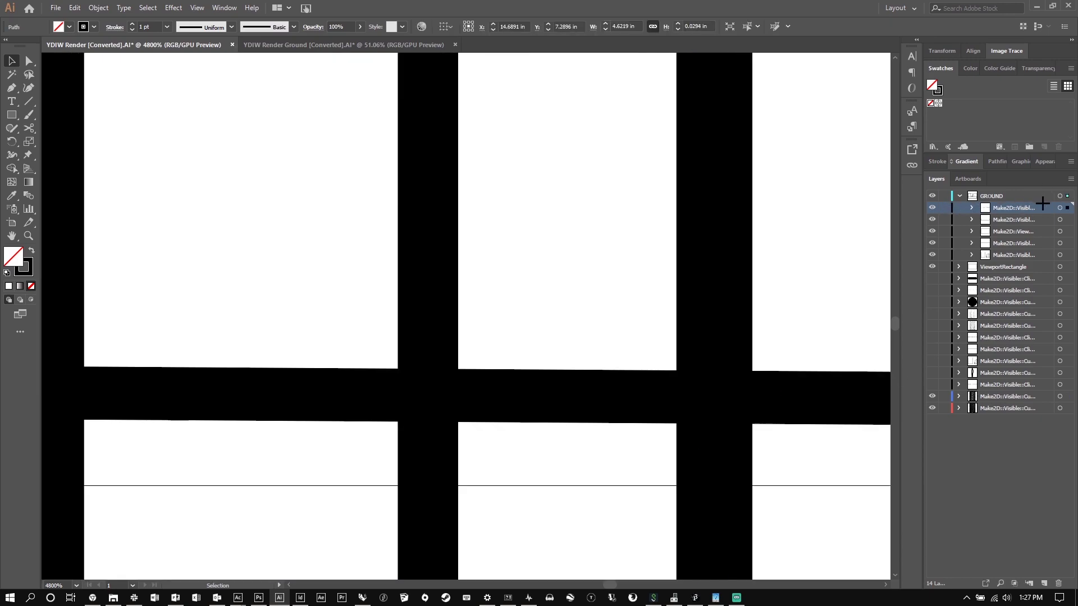
double_click(1043, 206)
click(64, 60)
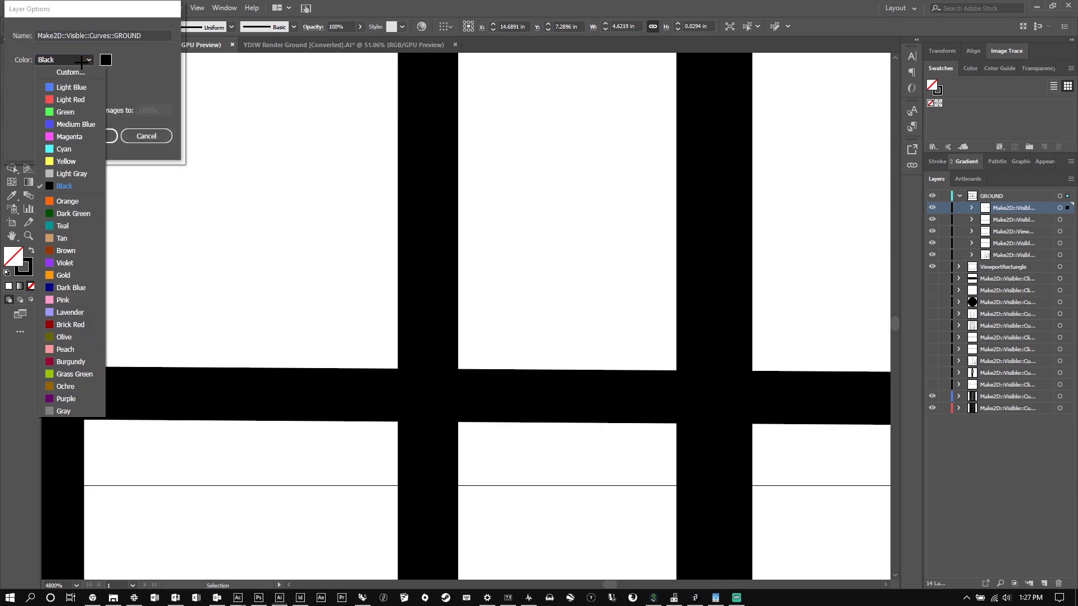
click(85, 99)
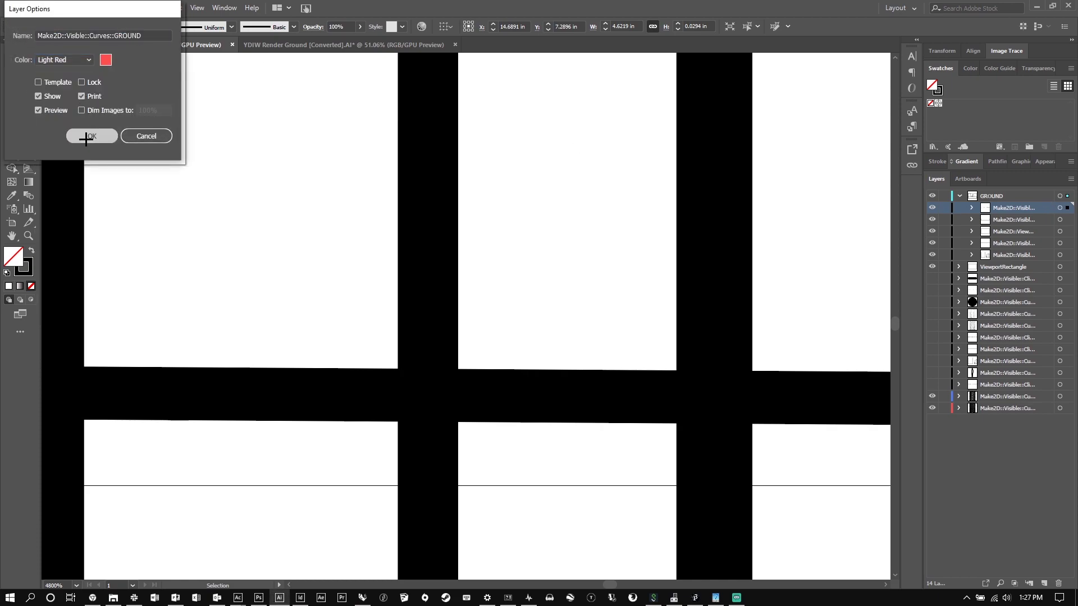
click(92, 136)
Select the ground line with the tower's outer edge lines and cut the ground line at the outermost edge with the Scissors tool.
click(814, 453)
drag(823, 448, 584, 297)
key(c)
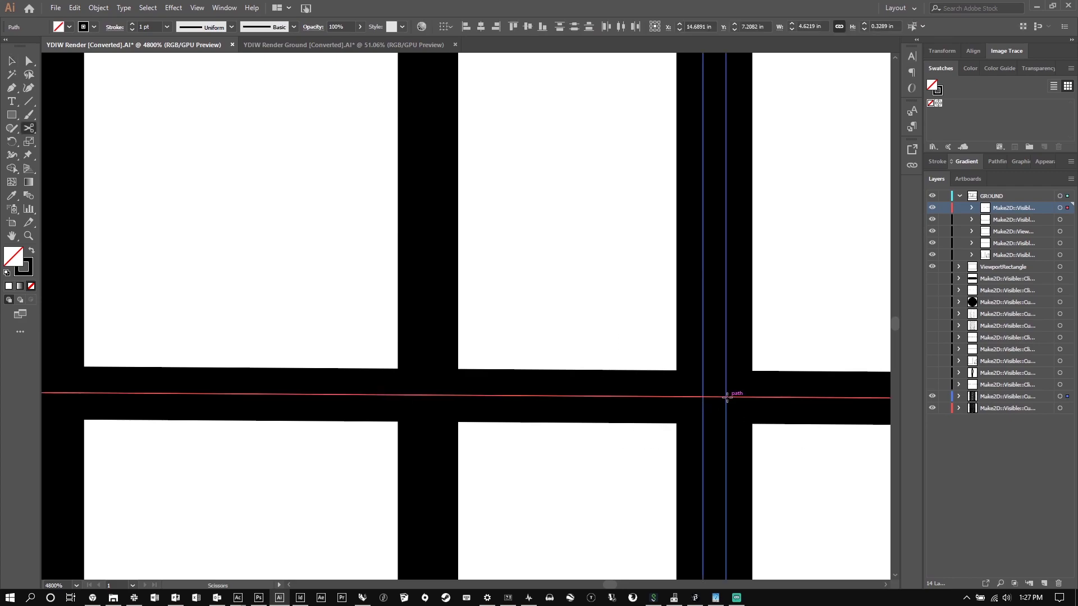
click(726, 396)
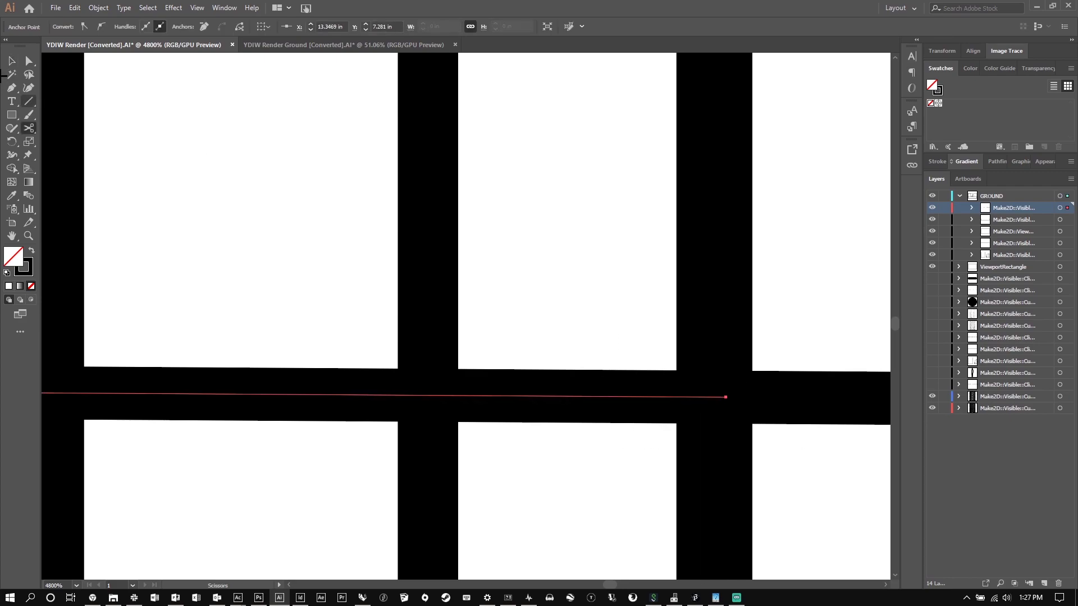
Delete the ground line segments running across the tower's lowest floor and collapse the GROUND layer.
click(11, 60)
scroll(777, 320, down, 7)
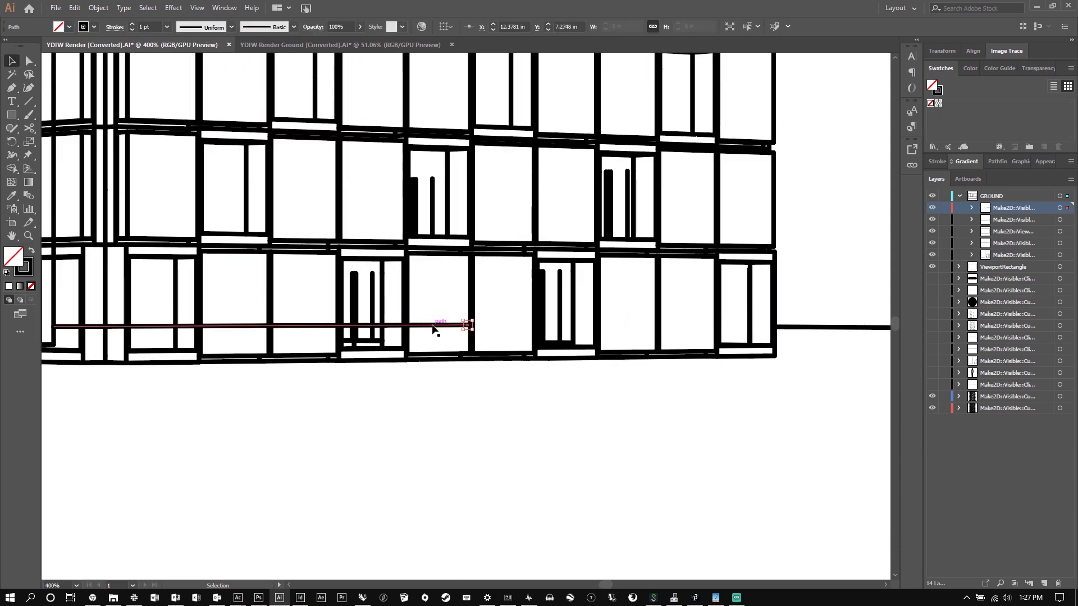
click(456, 337)
click(445, 330)
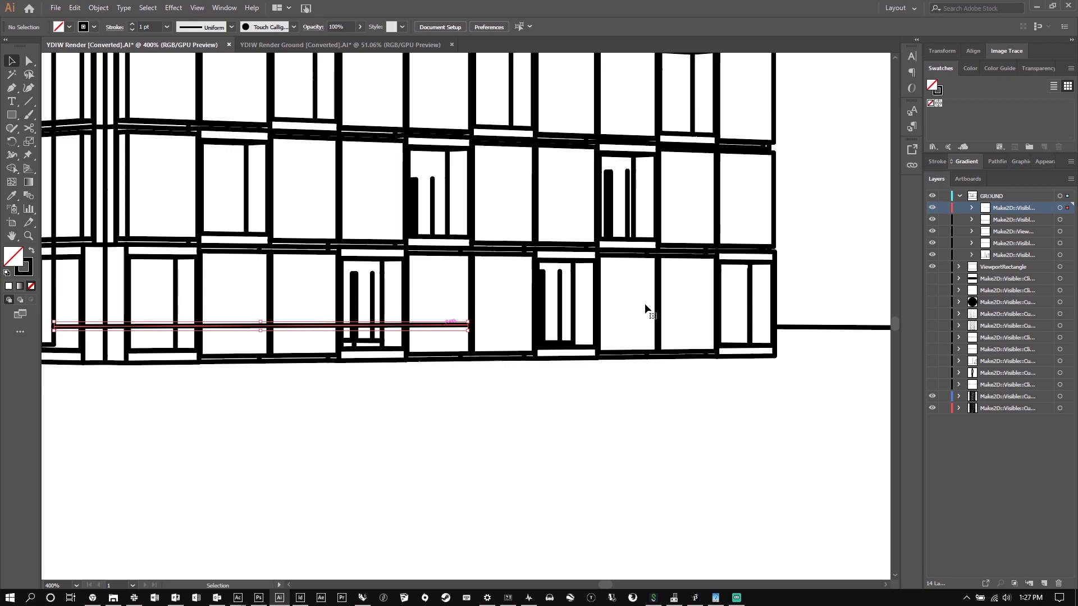
scroll(646, 306, down, 2)
click(452, 360)
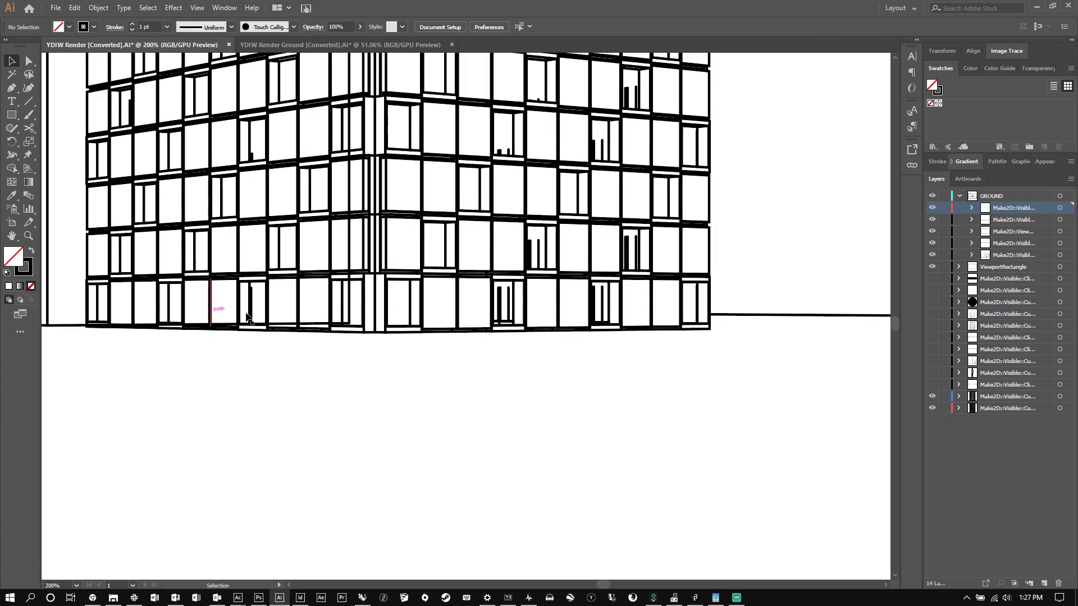
scroll(563, 301, down, 2)
scroll(313, 314, up, 3)
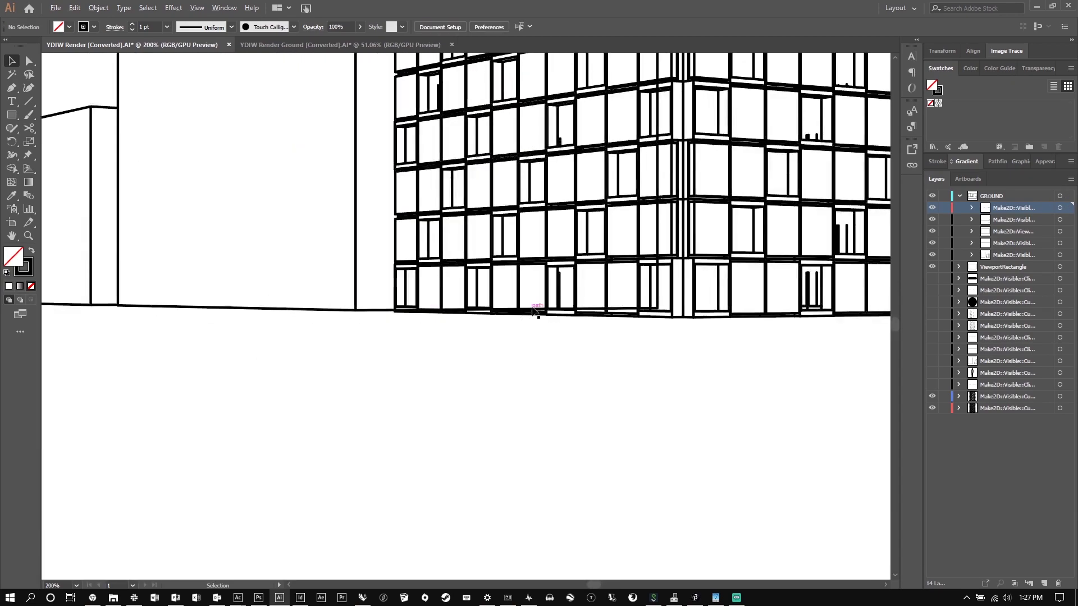
scroll(588, 319, down, 4)
scroll(679, 294, up, 2)
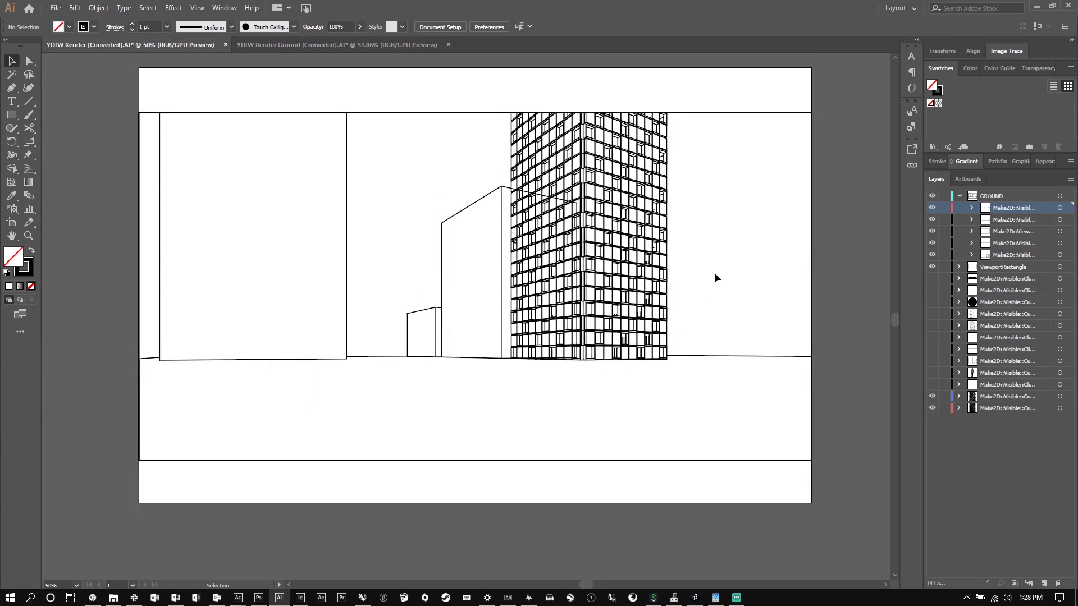
click(959, 196)
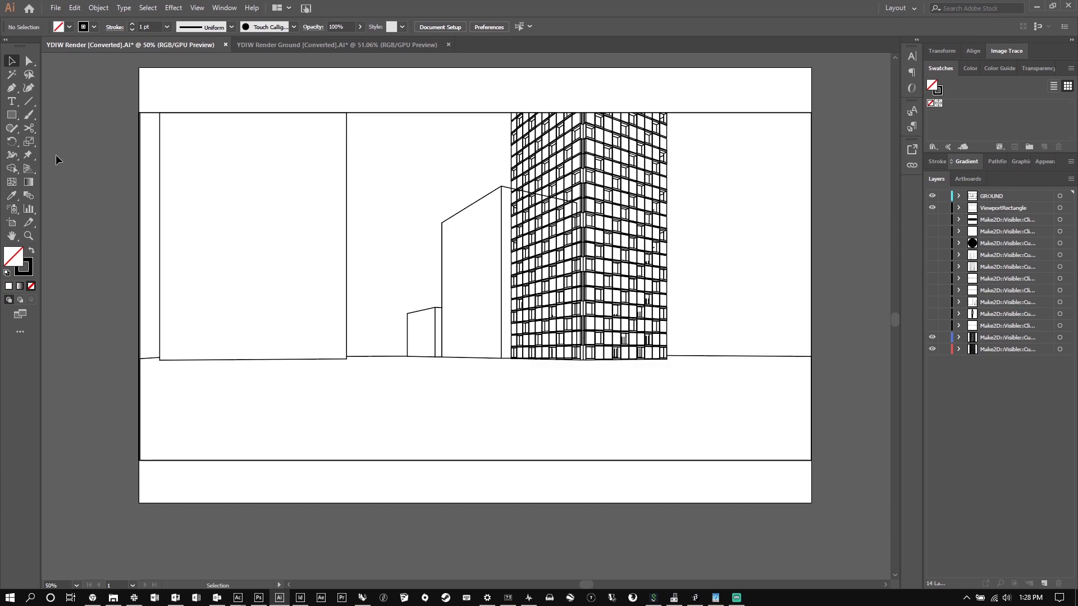
Crop the artboard's upper and lower edges to the viewport rectangle, making it about 8.79 in high.
click(12, 224)
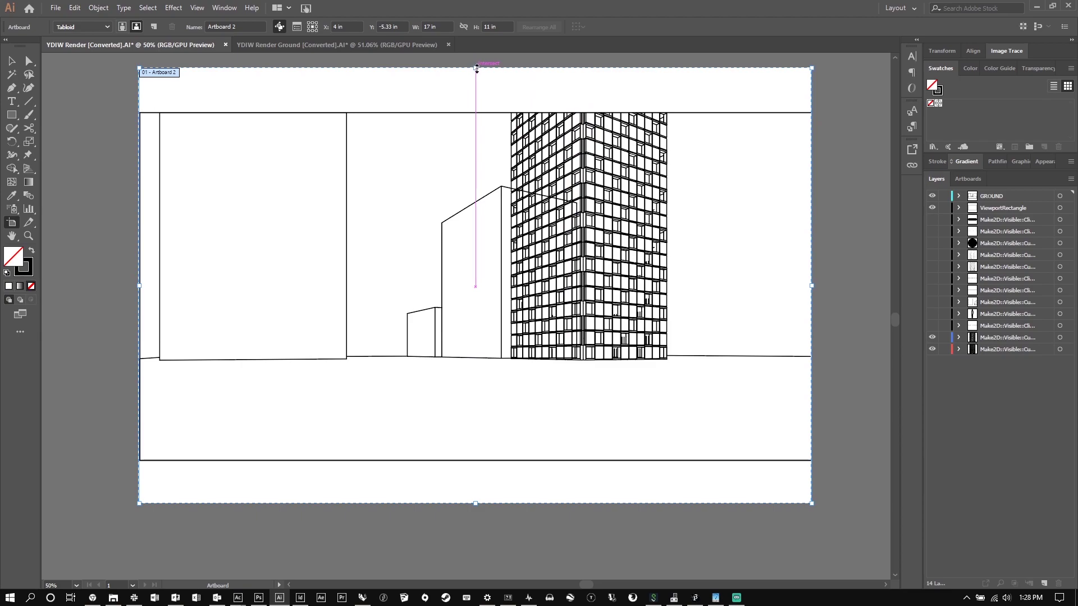
drag(477, 69, 475, 113)
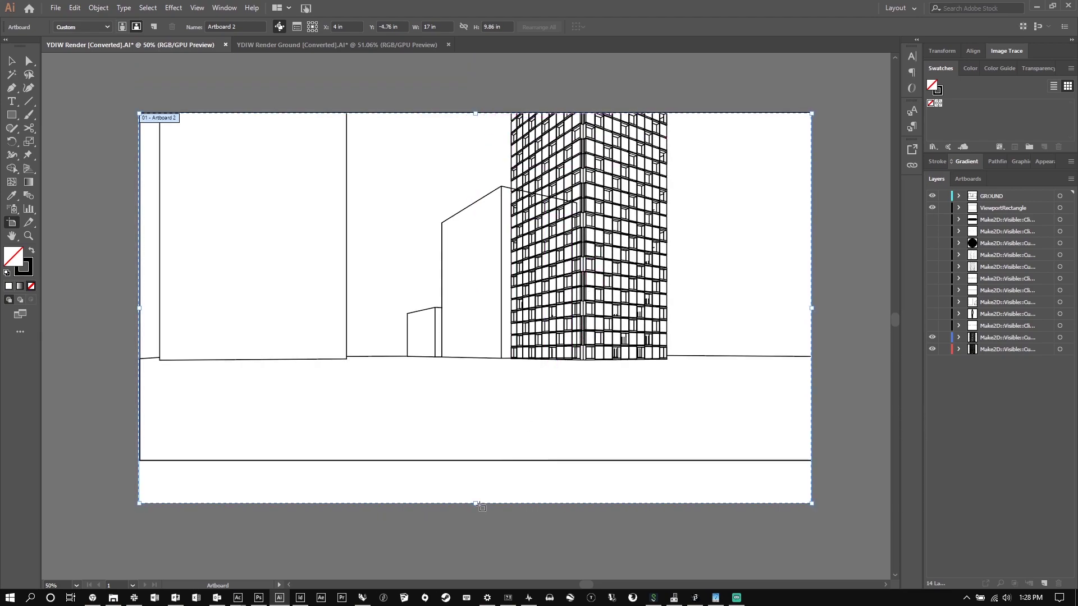
drag(475, 503, 479, 462)
Hide the frame path inside the ViewportRectangle layer and collapse the layer again.
scroll(211, 293, up, 5)
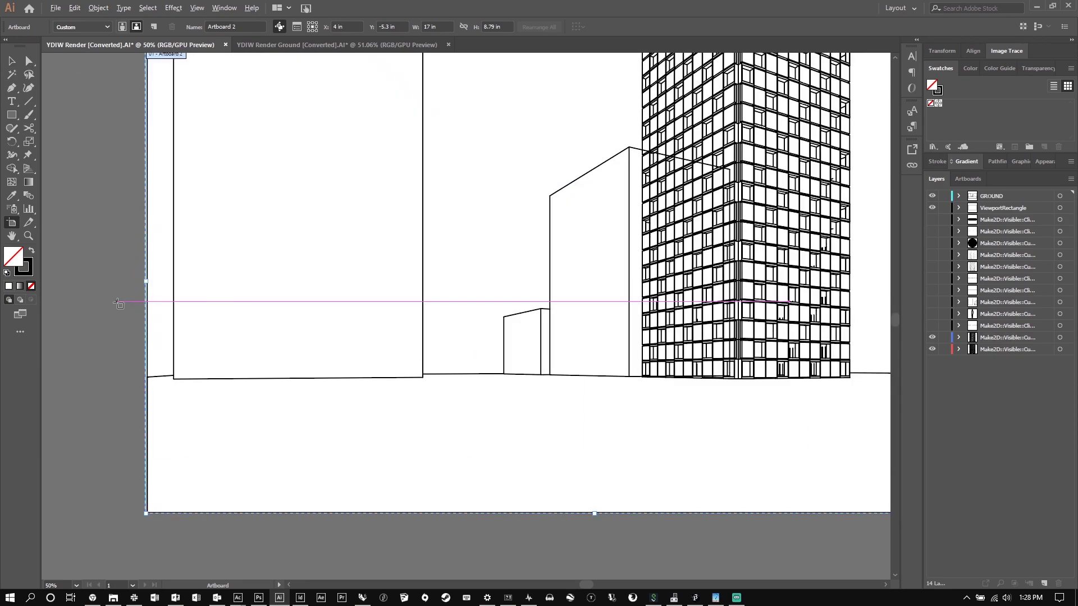
scroll(220, 233, up, 3)
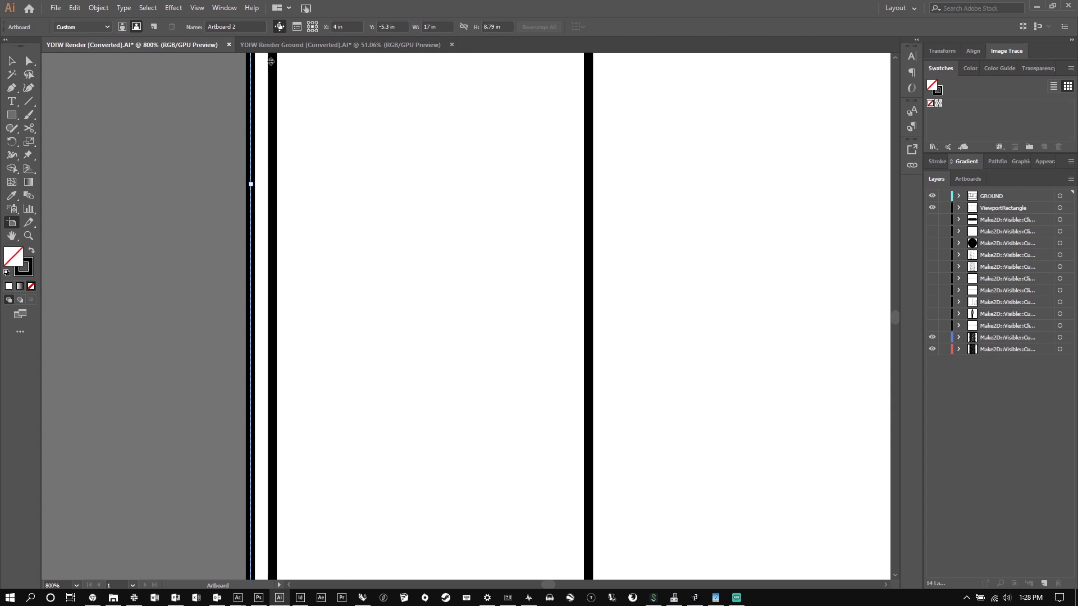
click(958, 208)
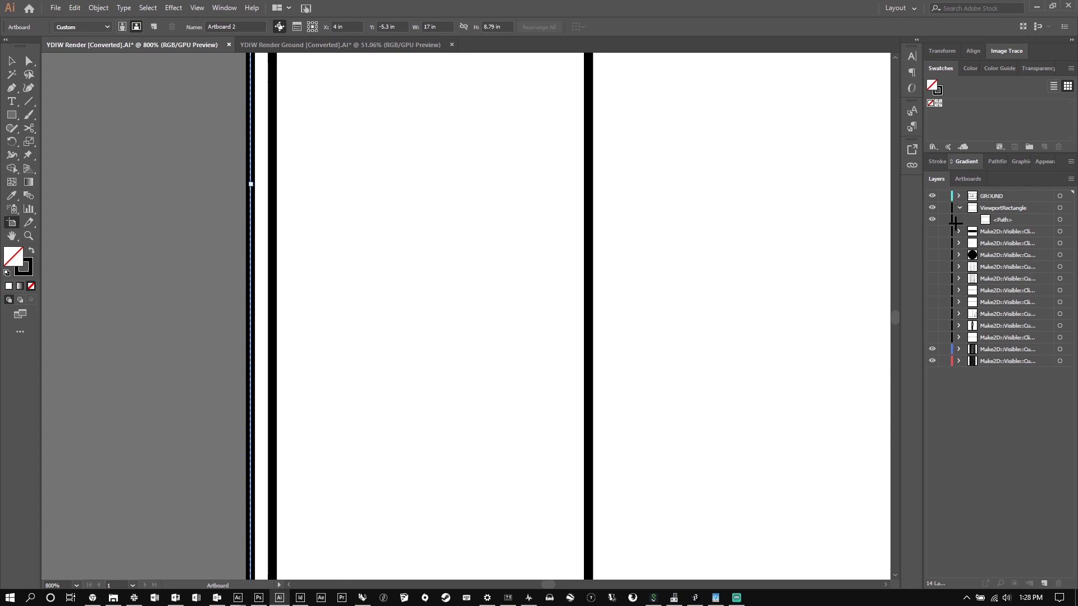
click(932, 219)
click(959, 208)
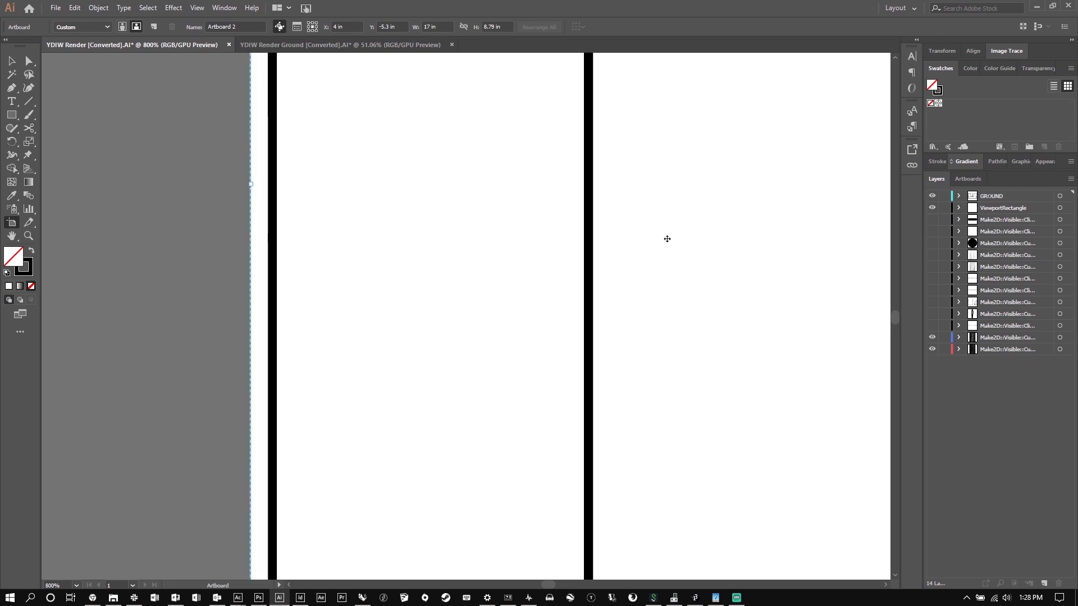
Select the view frame path along the artboard edge and hide its sublayer inside the GROUND layer.
key(v)
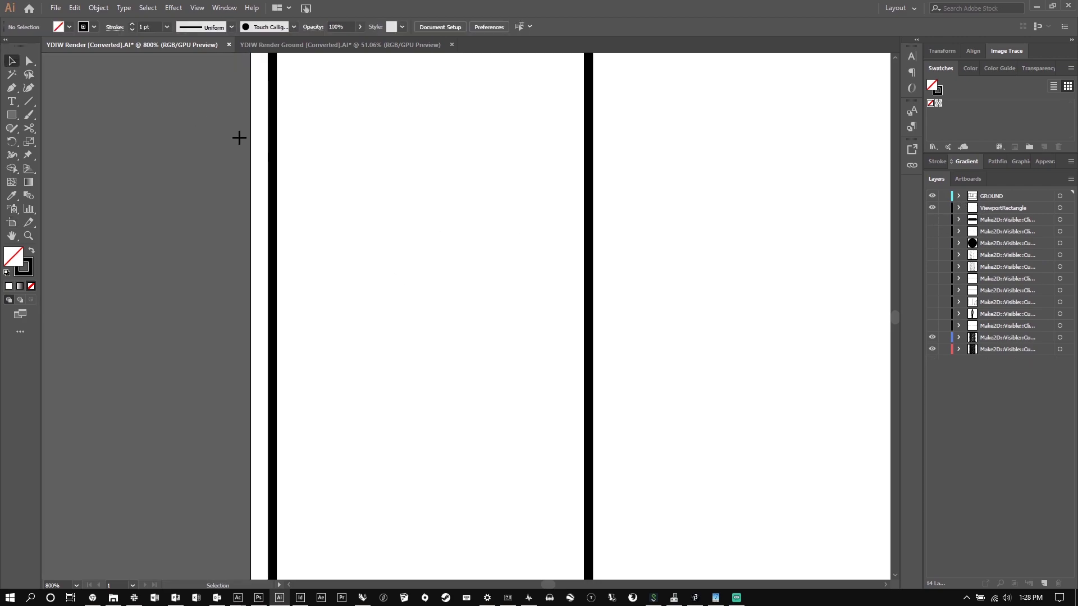
click(272, 157)
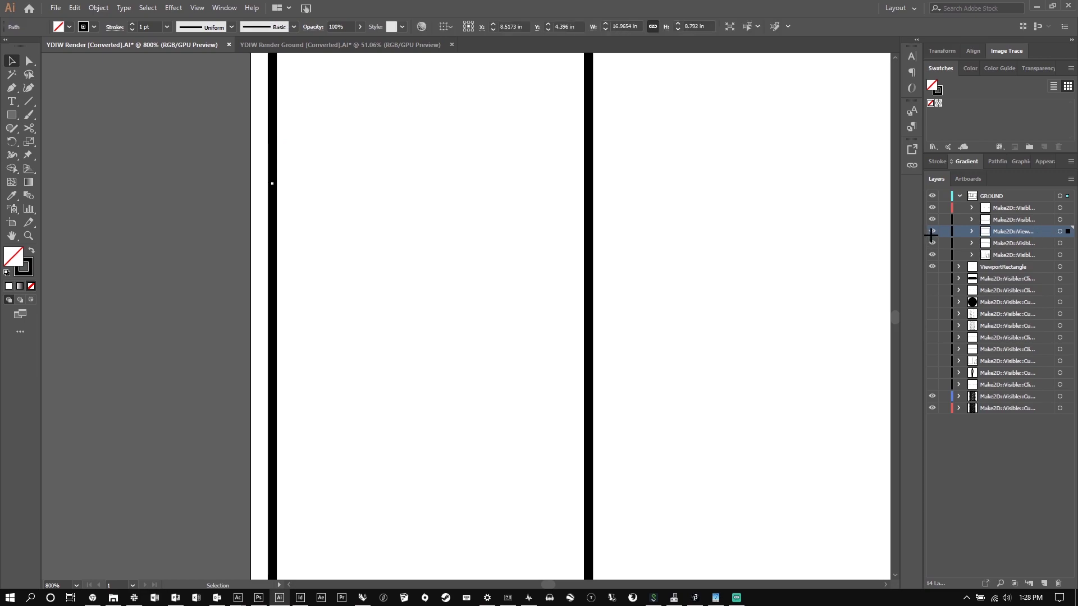
click(349, 279)
scroll(349, 279, down, 10)
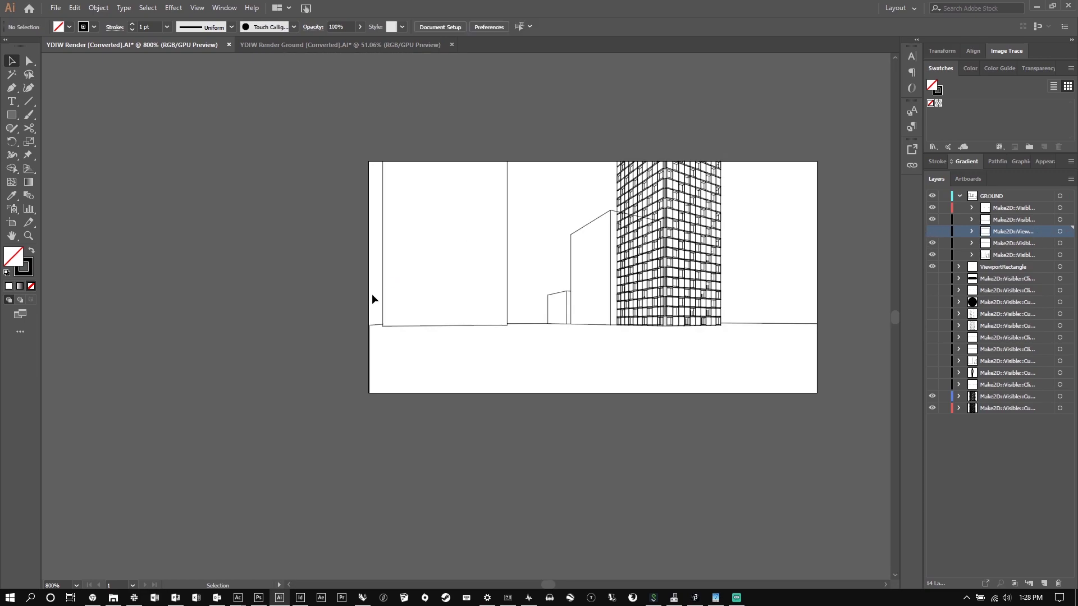
Delete the ground plane's vertical border lines at both sides and its lower border line along the artboard edges.
scroll(392, 347, up, 5)
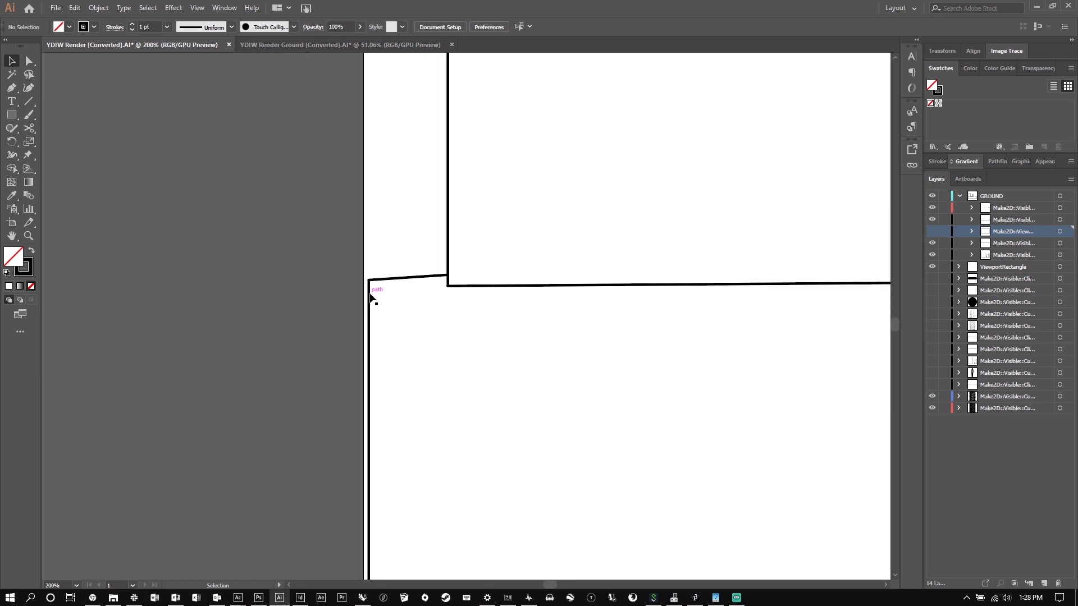
click(374, 295)
scroll(393, 275, down, 2)
click(382, 279)
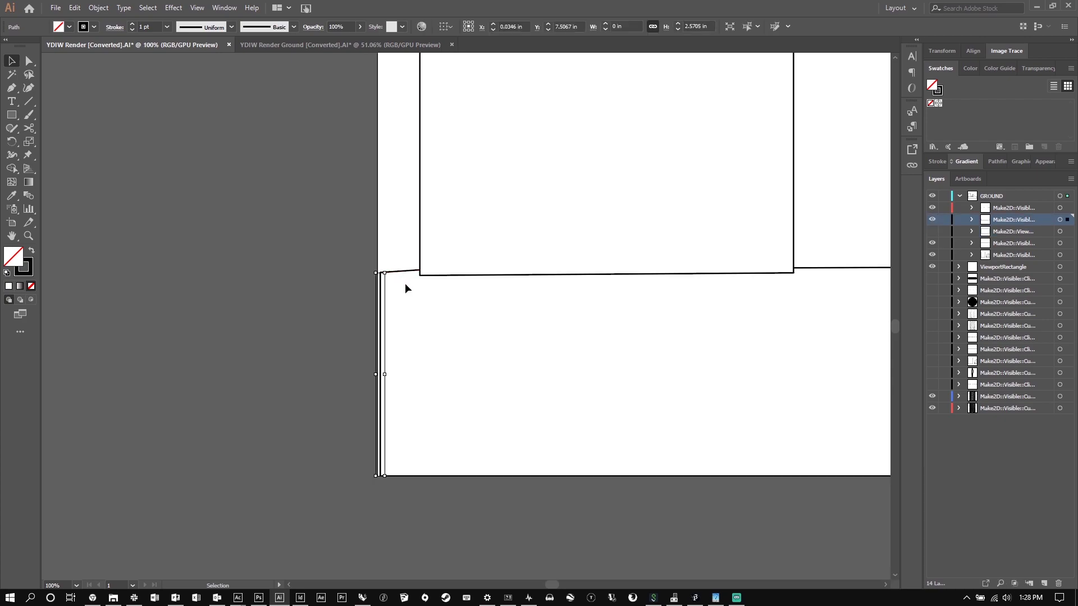
click(426, 476)
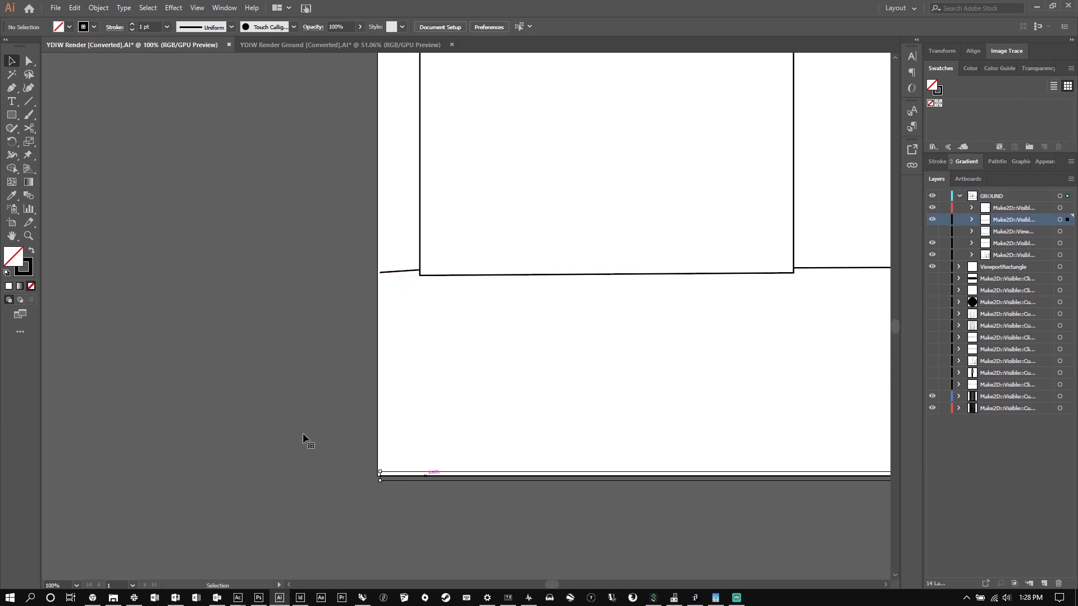
click(250, 370)
scroll(337, 373, down, 5)
scroll(522, 393, up, 2)
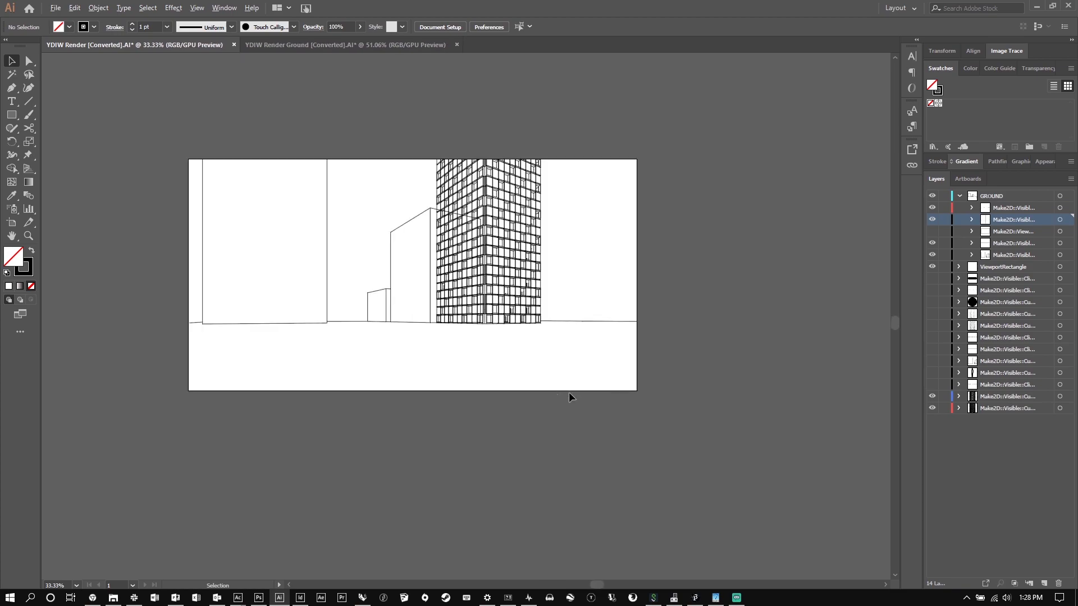
click(641, 362)
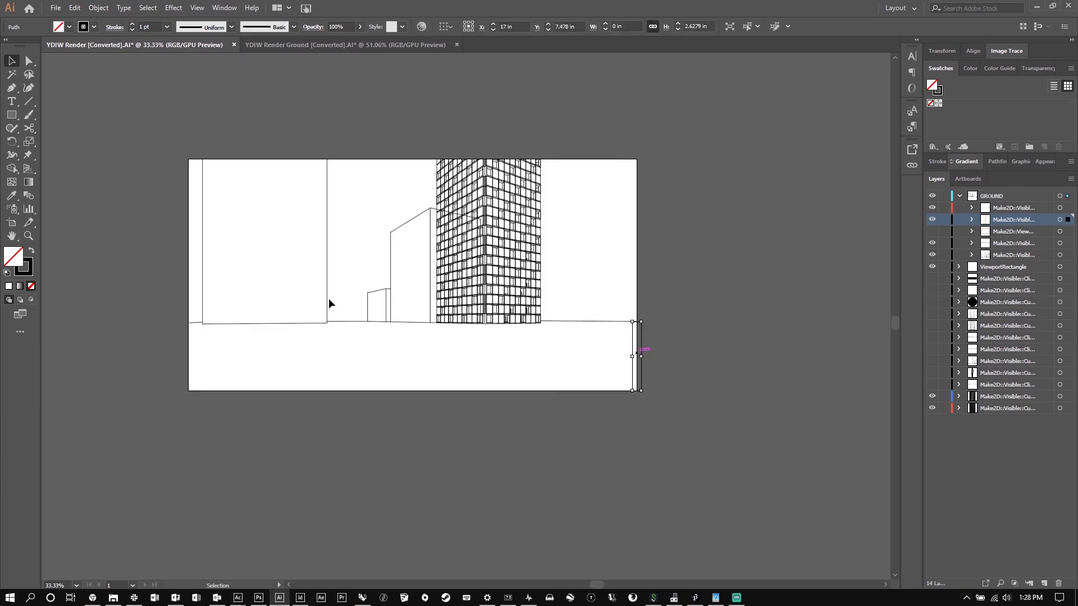
key(Delete)
Extend the open left end of the ground line to the artboard's left edge with the Direct Selection tool.
scroll(233, 337, up, 9)
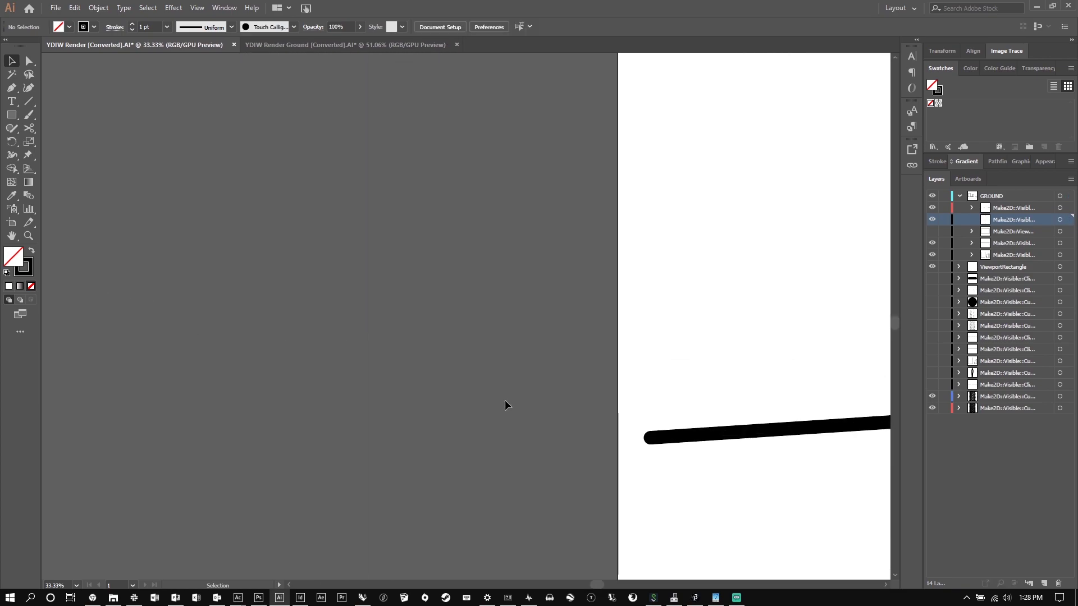
key(a)
click(549, 390)
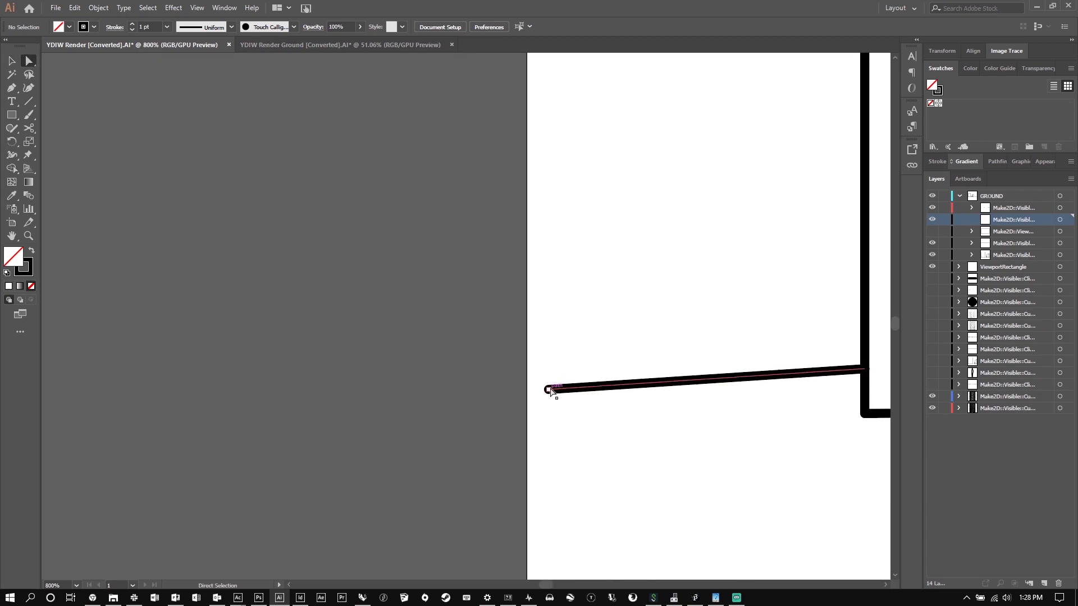
drag(548, 392, 528, 396)
scroll(528, 396, down, 9)
click(320, 330)
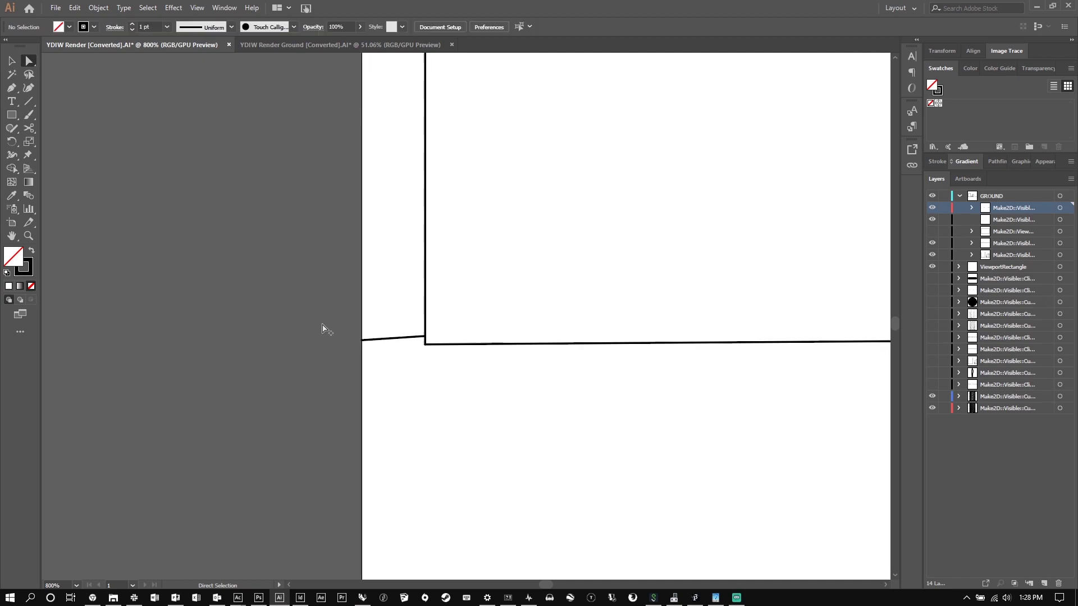
Hide the neighbouring buildings sublayer inside GROUND and show the main drawing's layer with the neighbouring buildings.
key(ctrl+plus)
scroll(538, 192, right, 3)
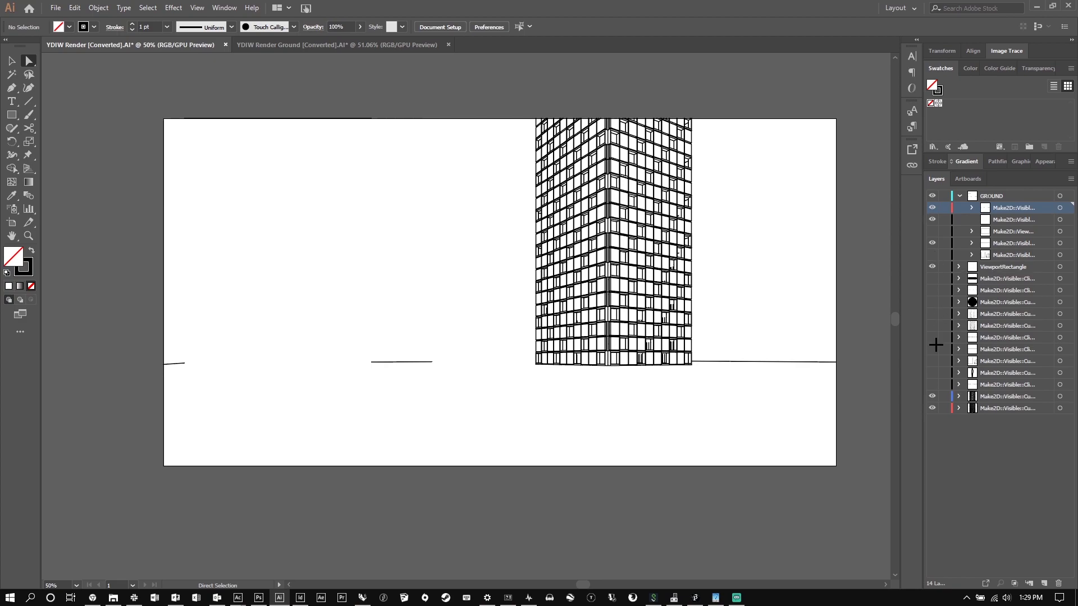
click(931, 361)
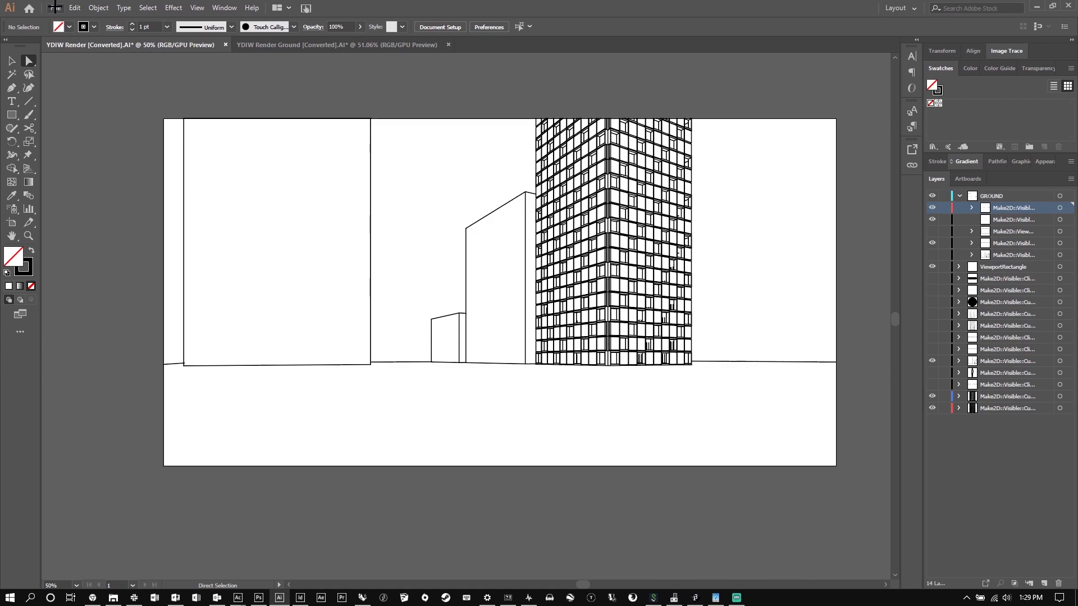
Select all visible linework, set its stroke weight to 0.5 pt and check the tower's lines up close.
key(ctrl+a)
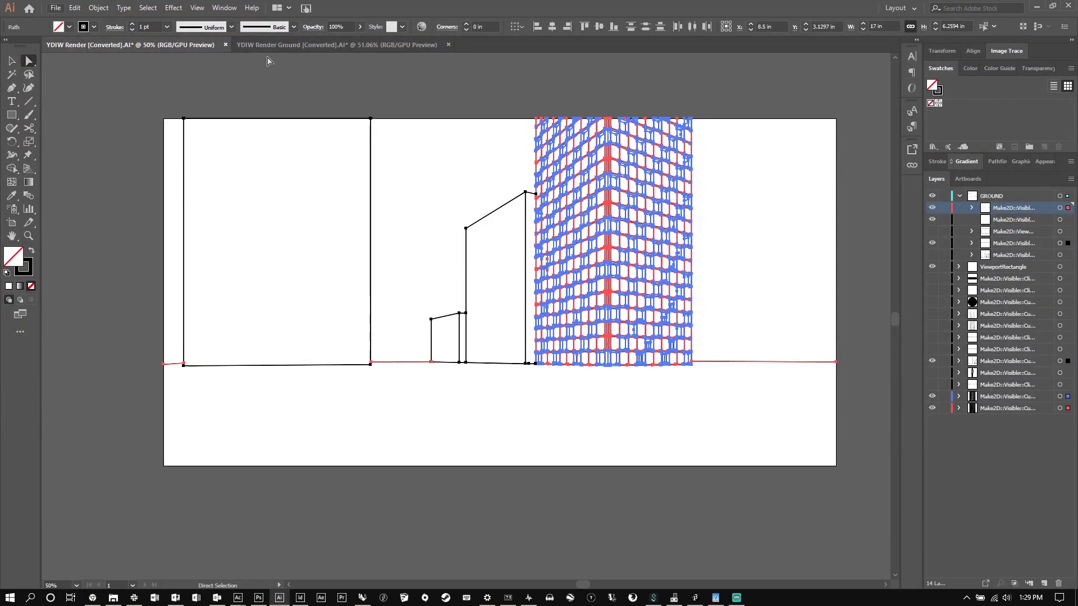
click(167, 27)
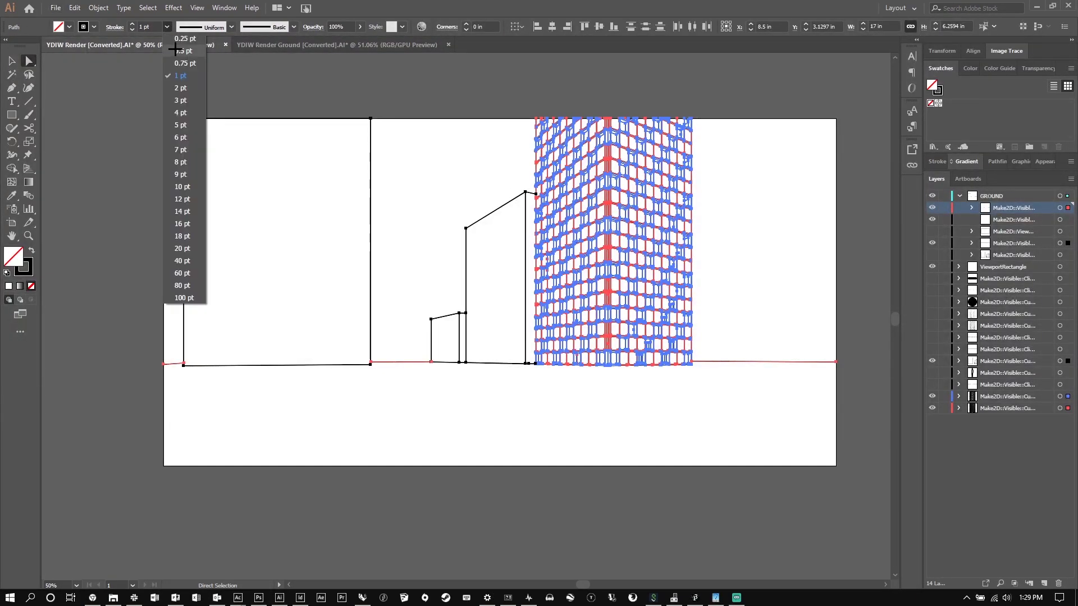
click(175, 51)
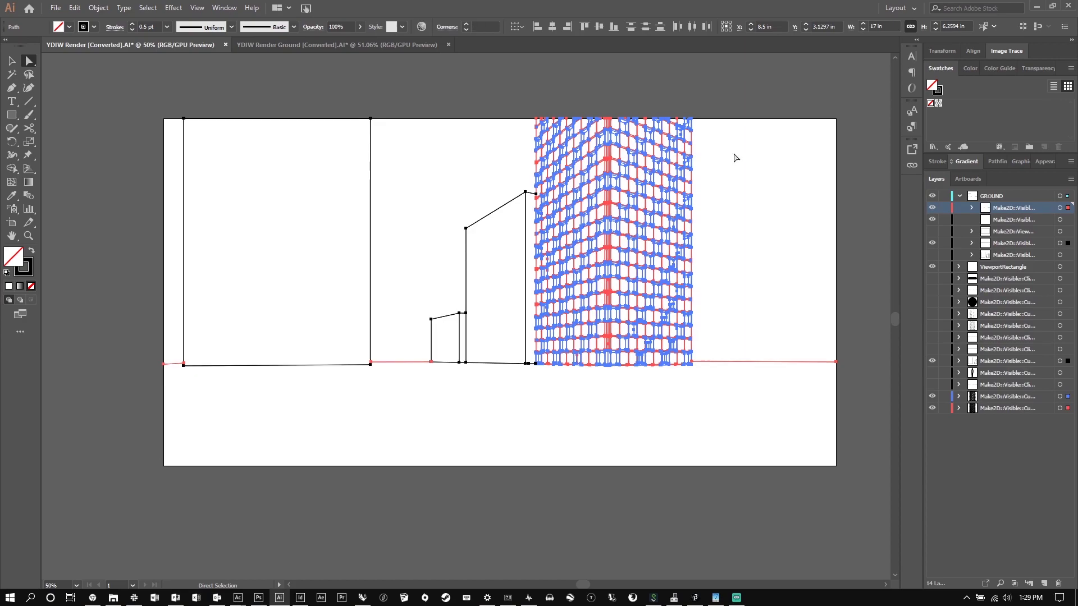
click(789, 183)
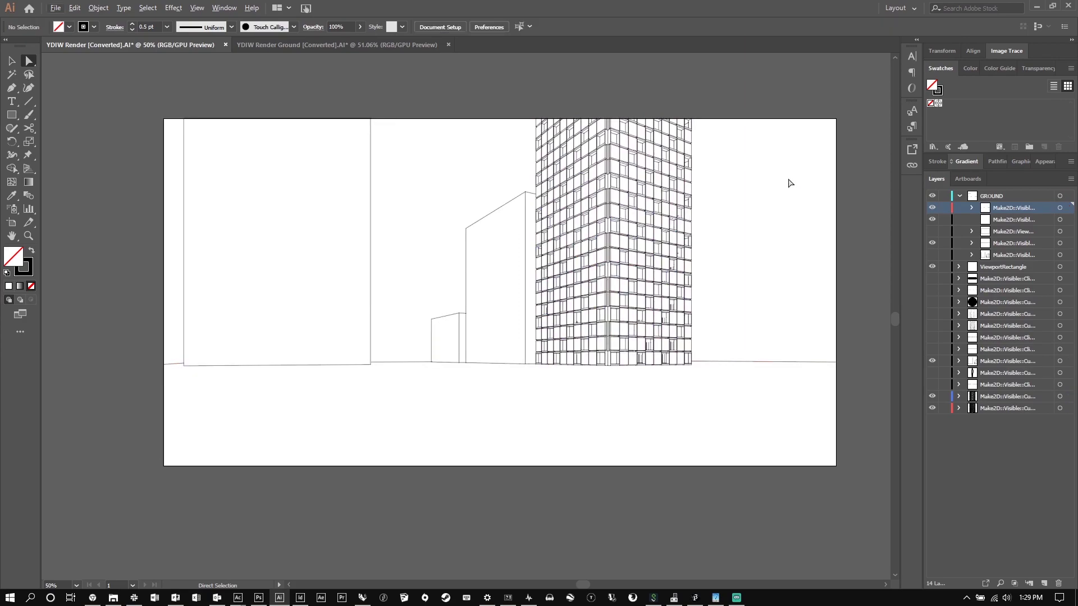
scroll(690, 294, up, 4)
scroll(690, 294, up, 4)
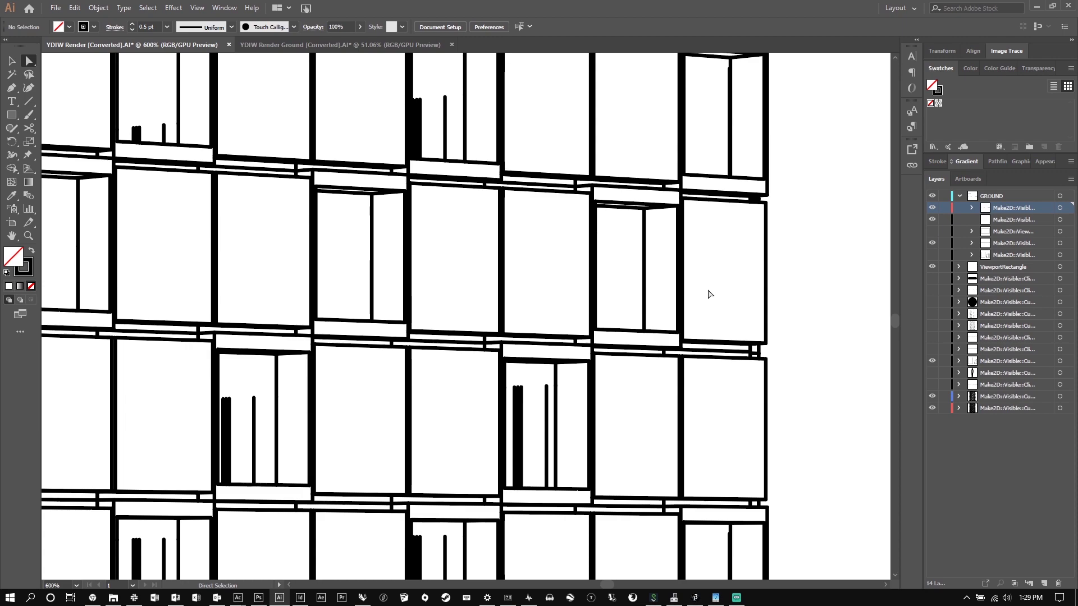
scroll(709, 295, down, 4)
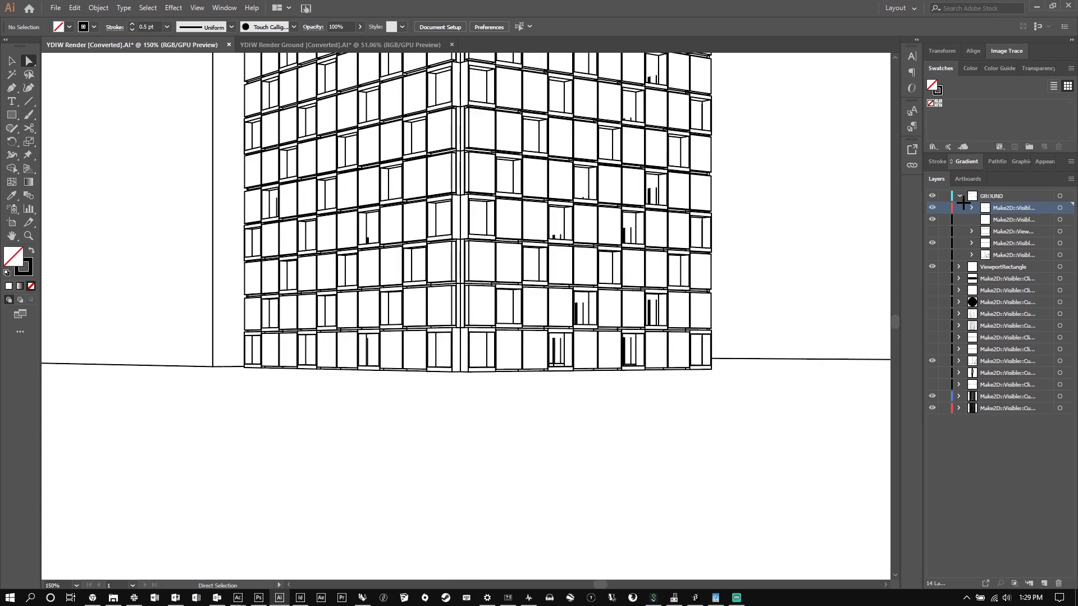
Collapse the GROUND layer and hide the tower layer with the recessed window bays, keeping the flush facade panel layer visible.
key(ctrl+z)
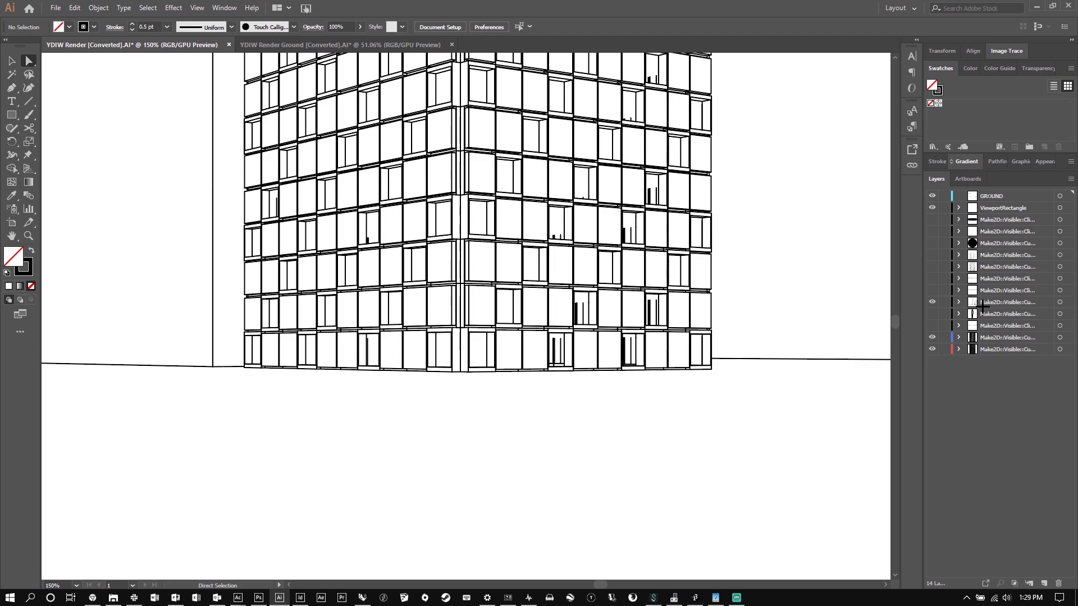
click(932, 349)
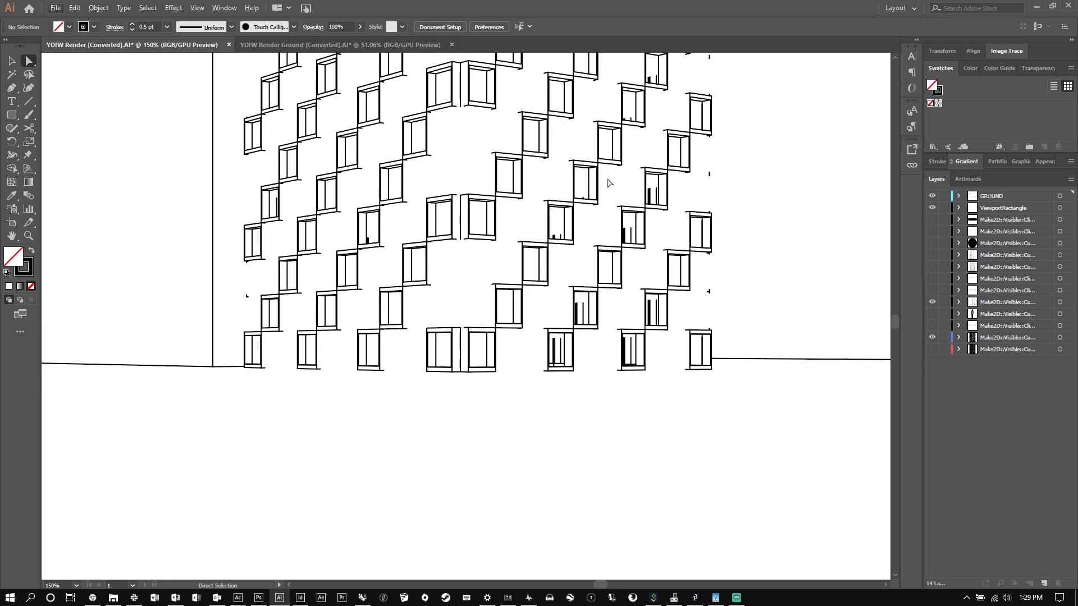
click(931, 338)
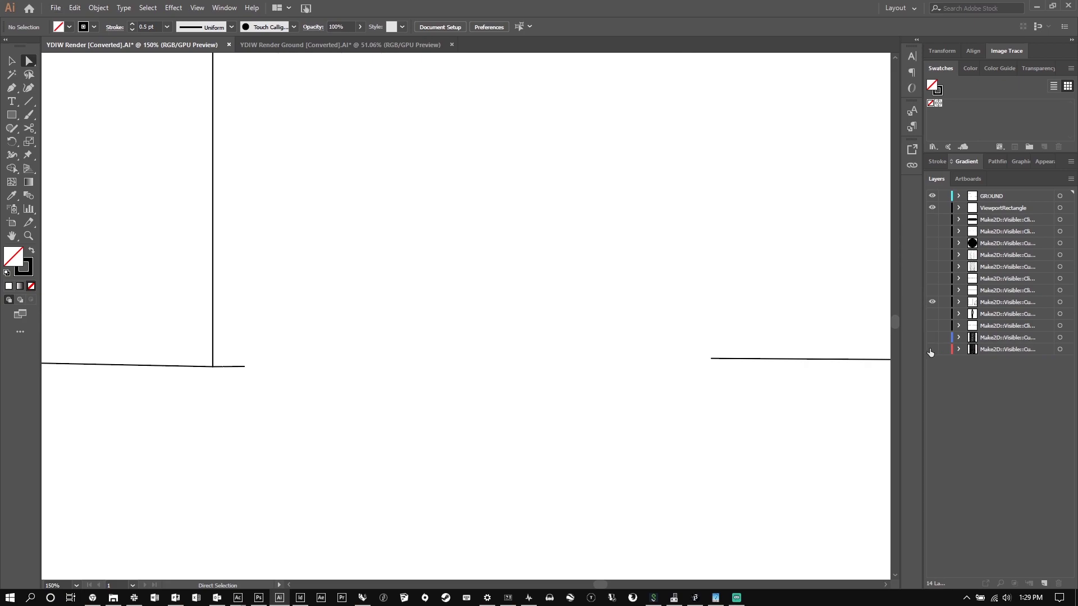
click(931, 349)
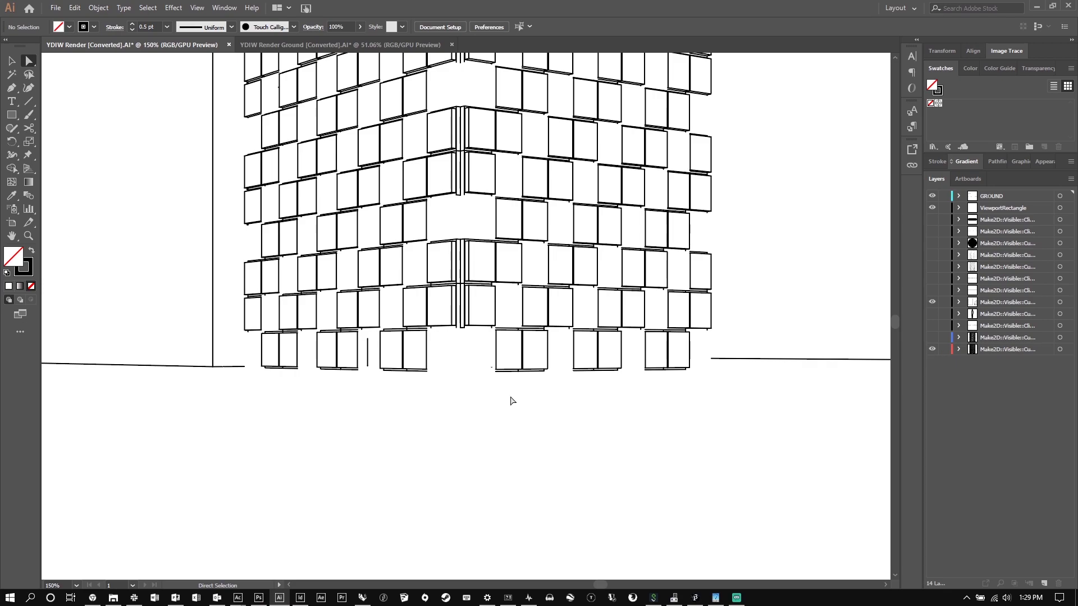
Hide the GROUND layer and the neighbouring buildings layer so that only the tower's facade panel lines are shown.
scroll(511, 401, up, 3)
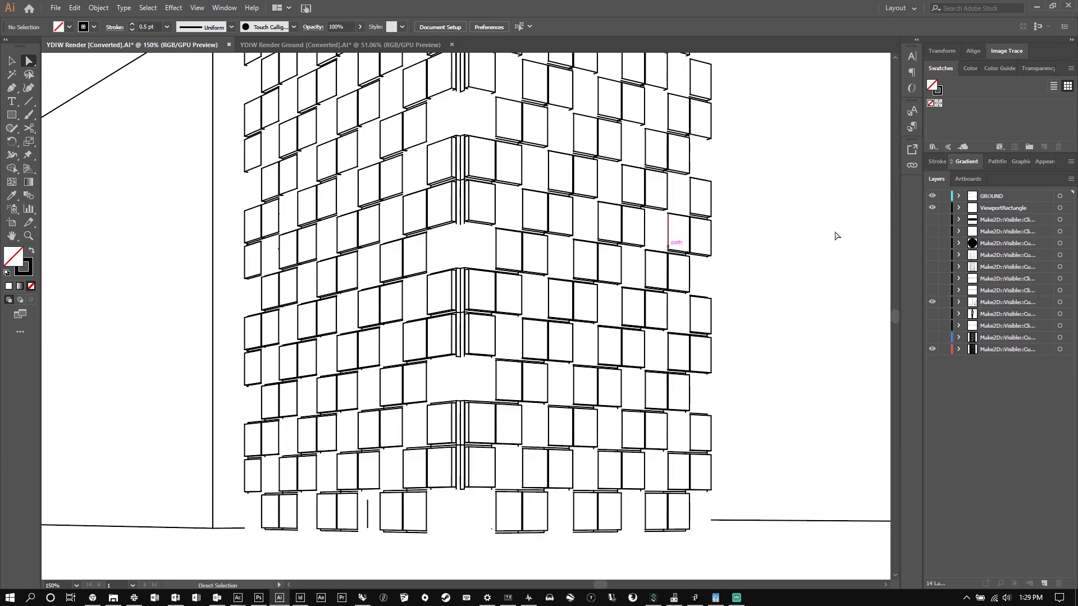
key(ctrl+minus)
key(ctrl+minus)
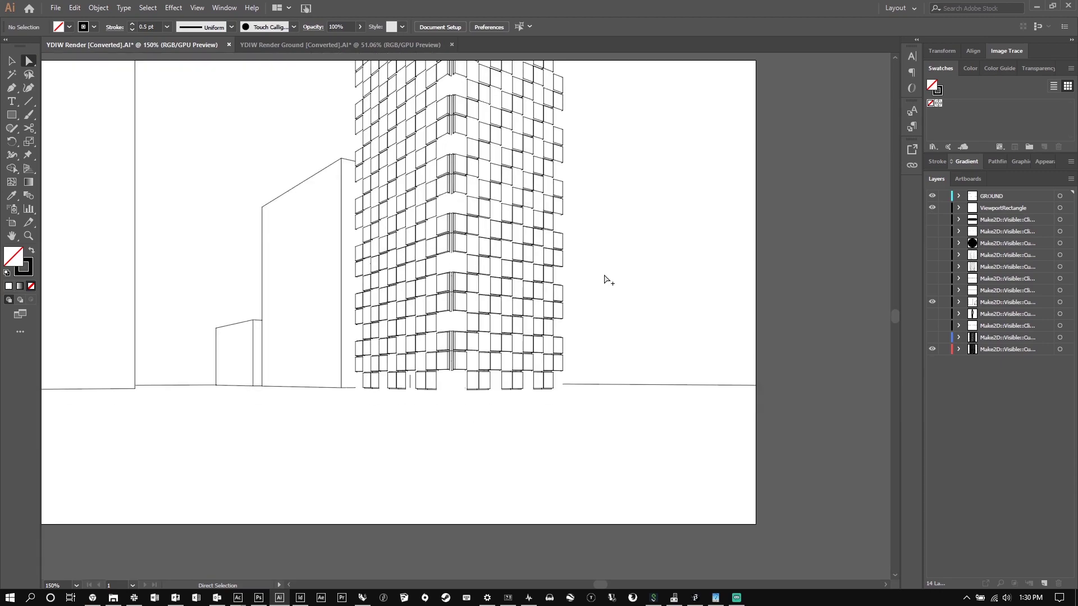
key(ctrl+minus)
key(ctrl+minus)
key(ctrl+minus)
key(ctrl+plus)
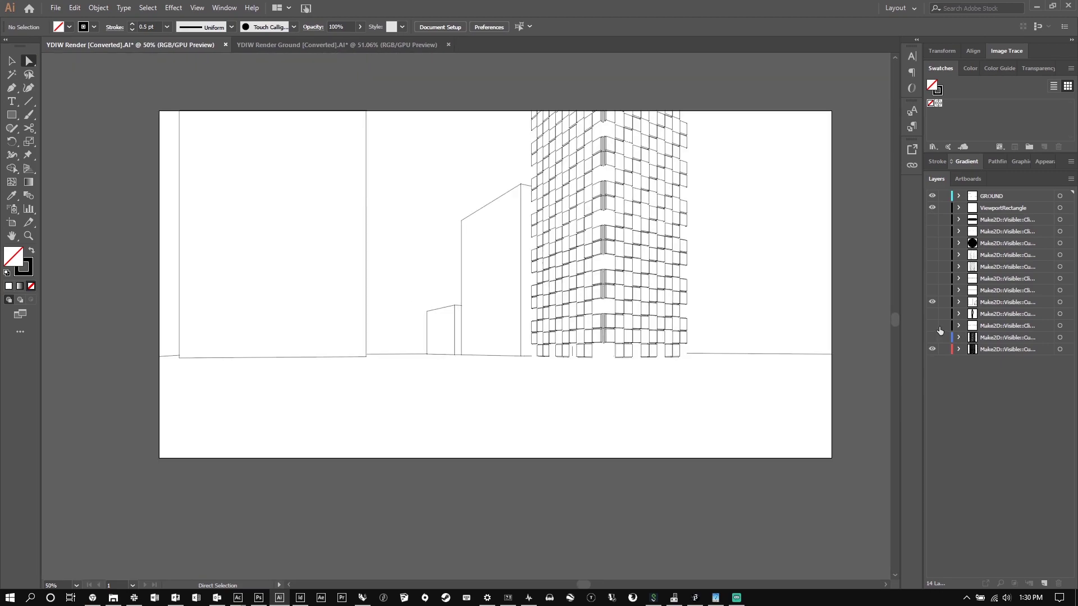
click(932, 196)
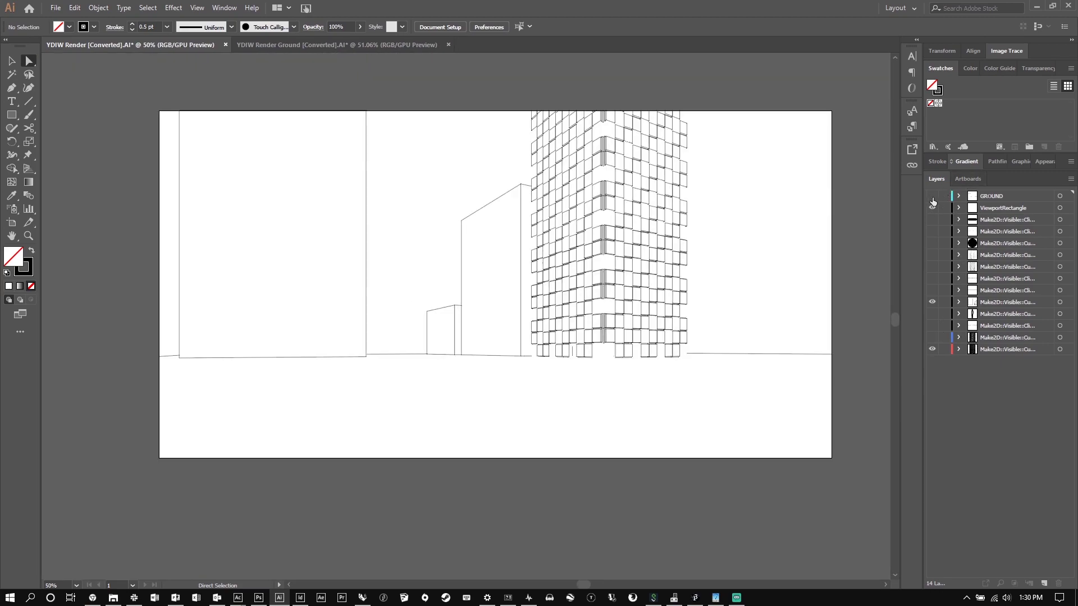
click(931, 302)
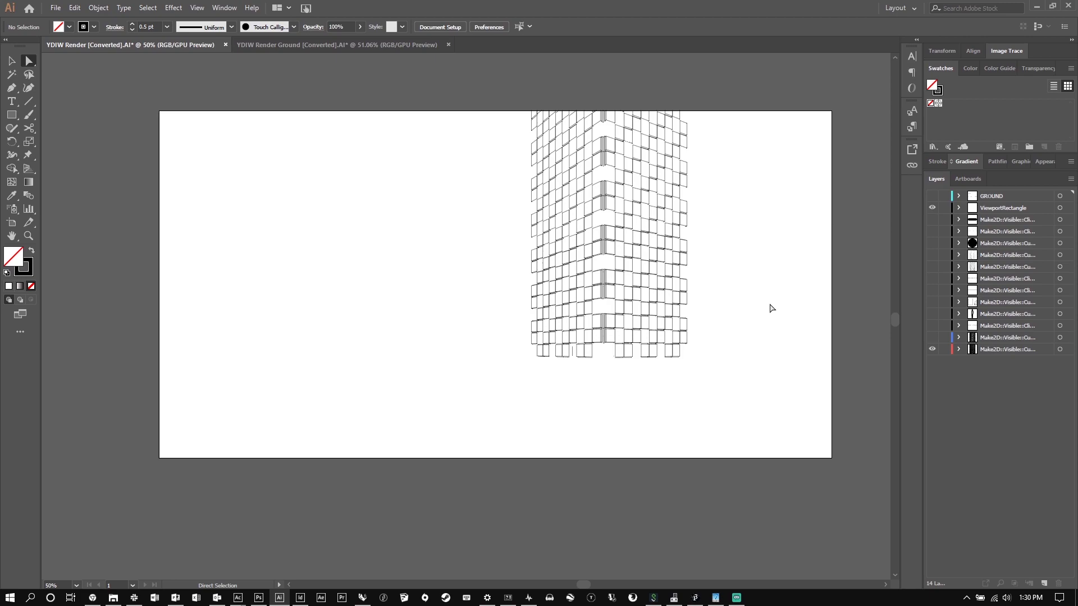
Start saving a copy of the drawing with Adobe PDF (*.PDF) as the file type.
click(55, 8)
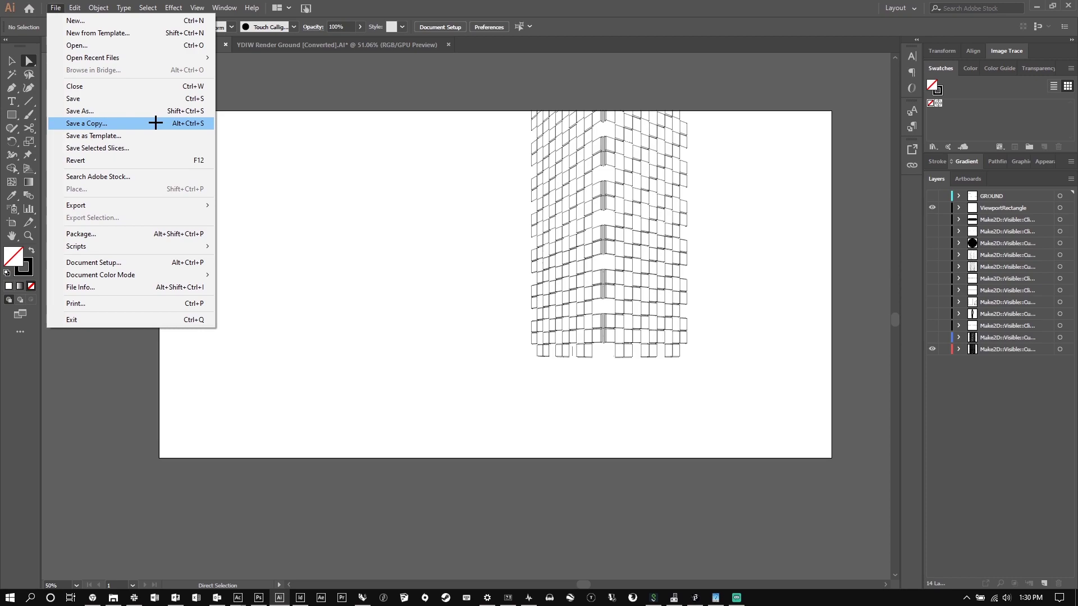
click(155, 123)
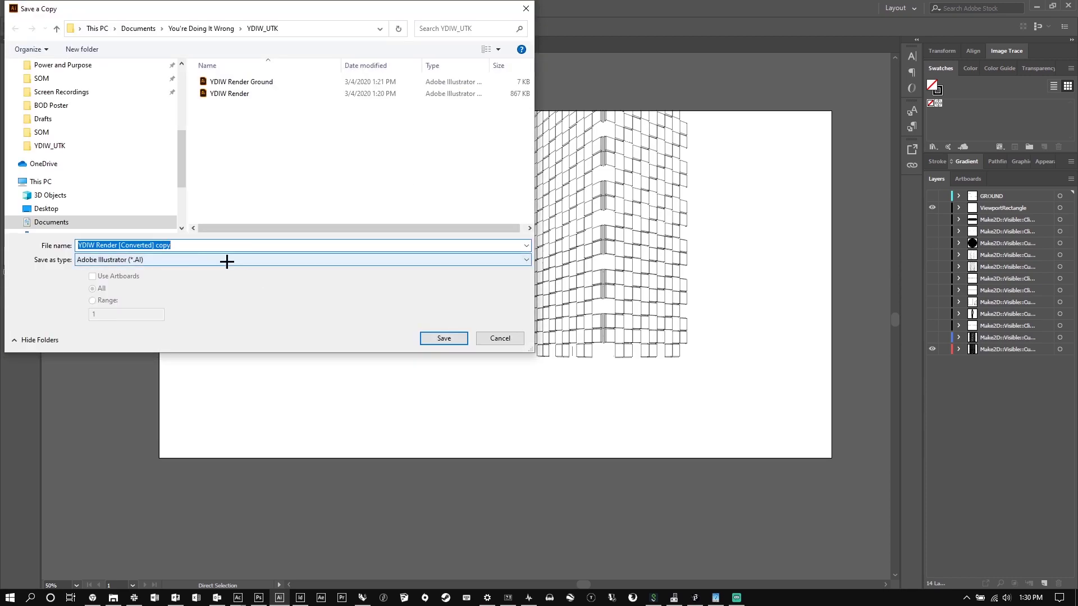
click(227, 261)
click(143, 278)
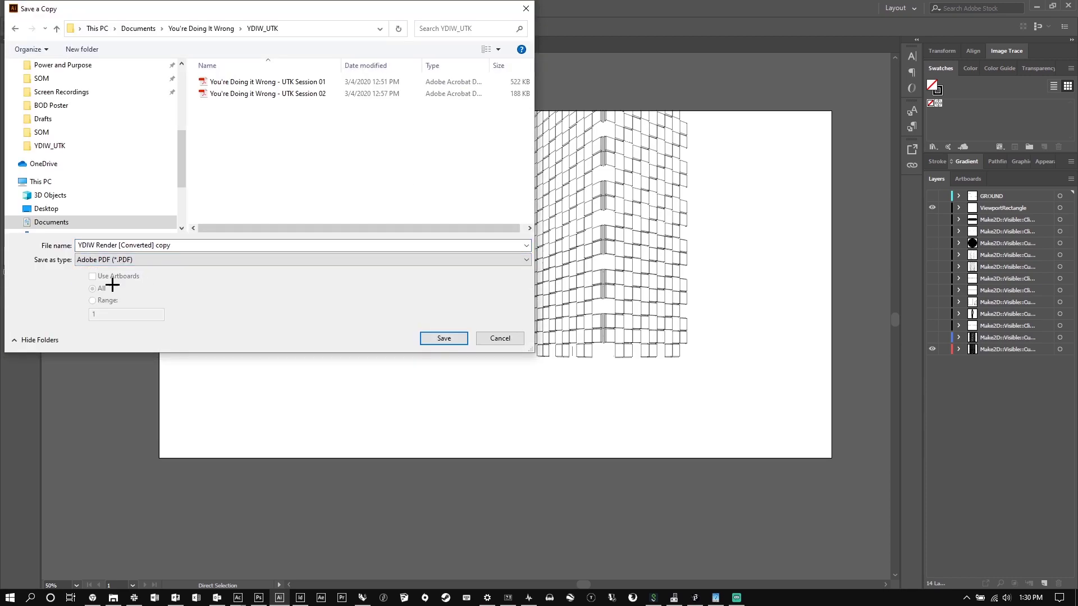
Create a folder named EXPORT inside YDIW_UTK and open it as the save location.
right_click(249, 148)
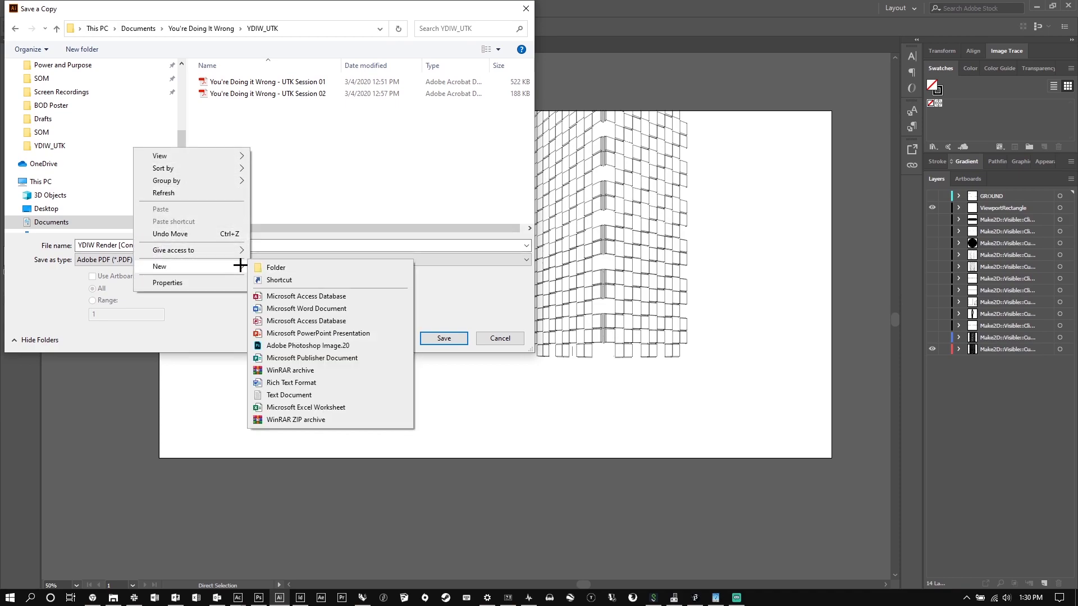
click(272, 267)
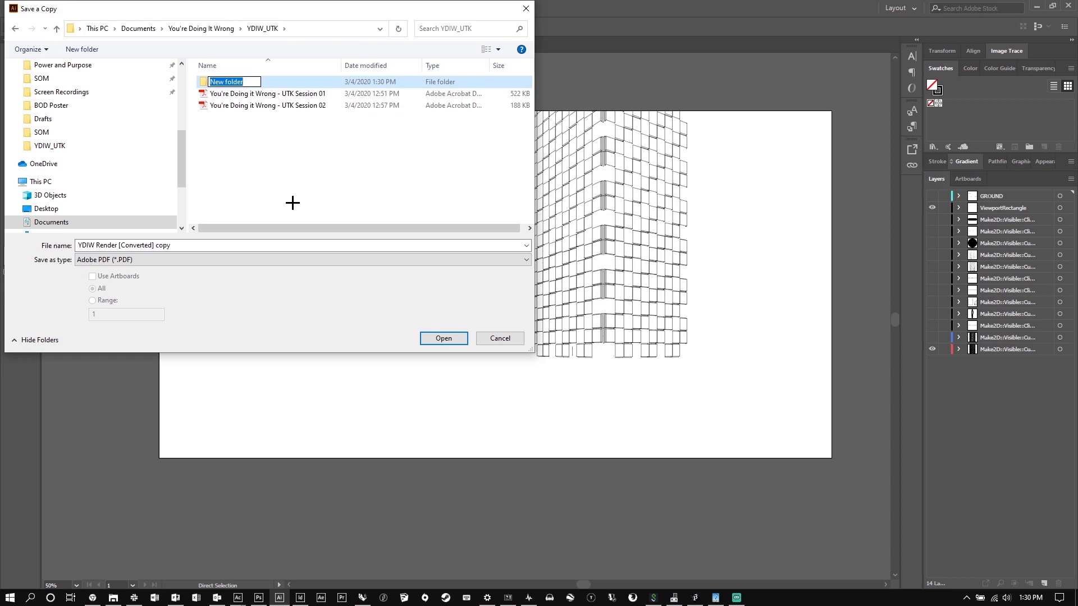
text(EXPORT)
key(Return)
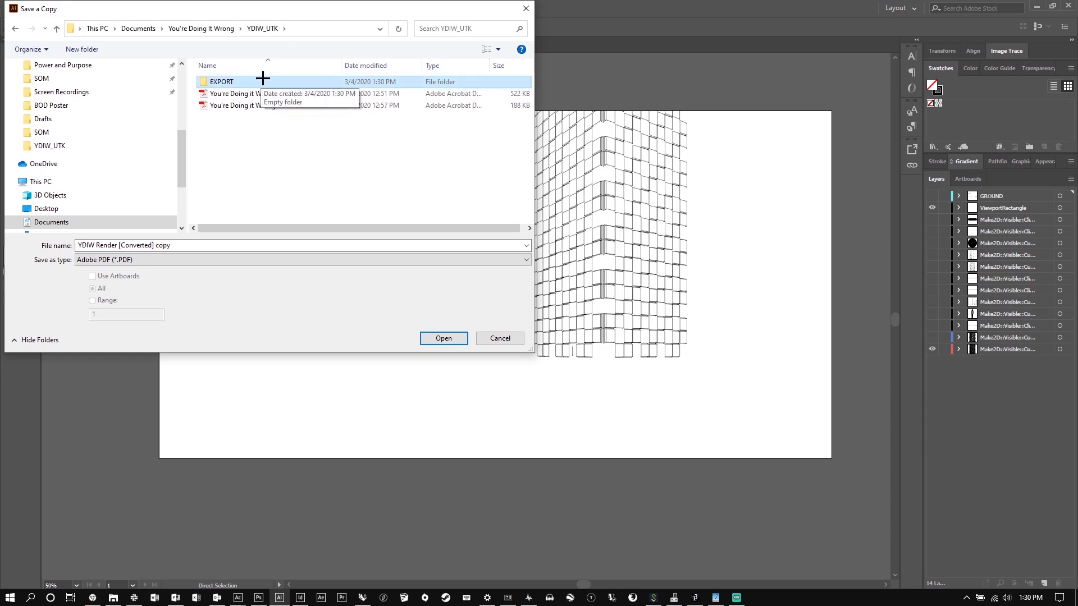
double_click(263, 78)
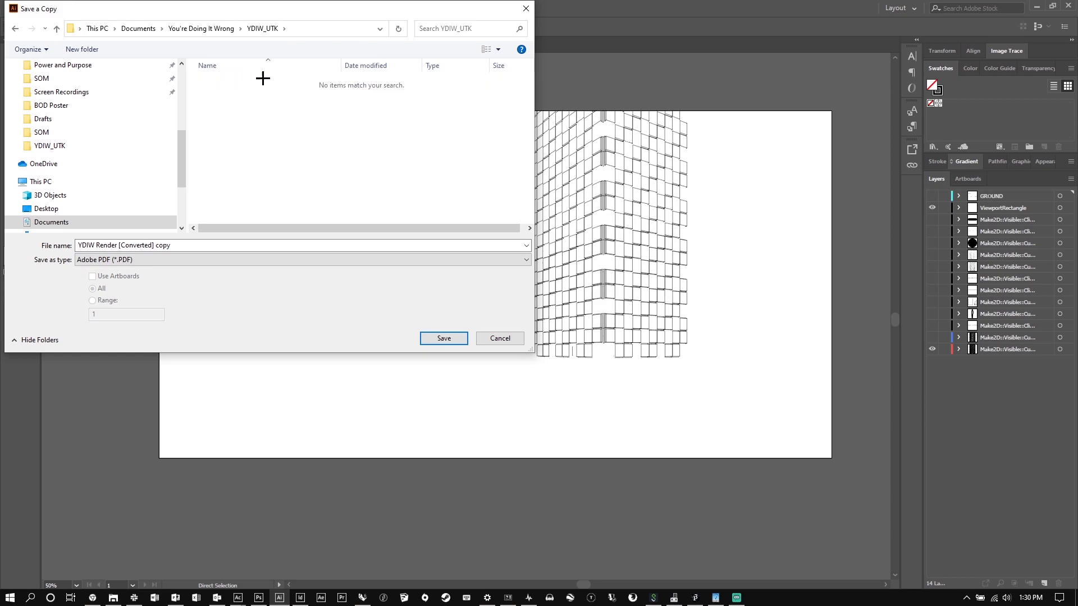
Name the PDF copy YDIW Render PANEL PDF and save it in the EXPORT folder.
click(179, 243)
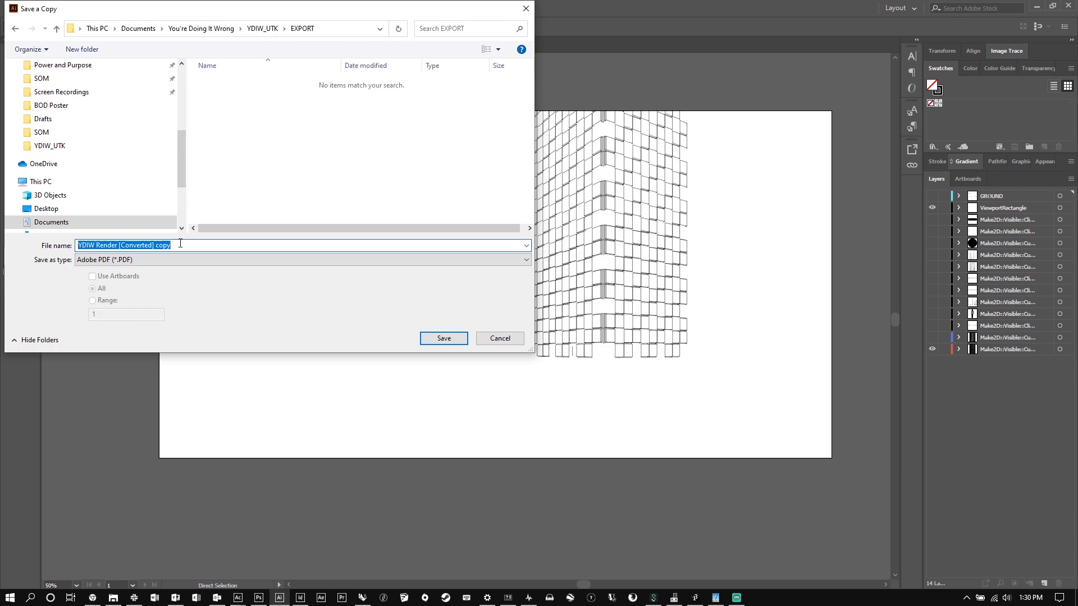
click(181, 243)
key(BackSpace)
key(BackSpace)
key(BackSpace)
key(BackSpace)
key(BackSpace)
key(BackSpace)
key(BackSpace)
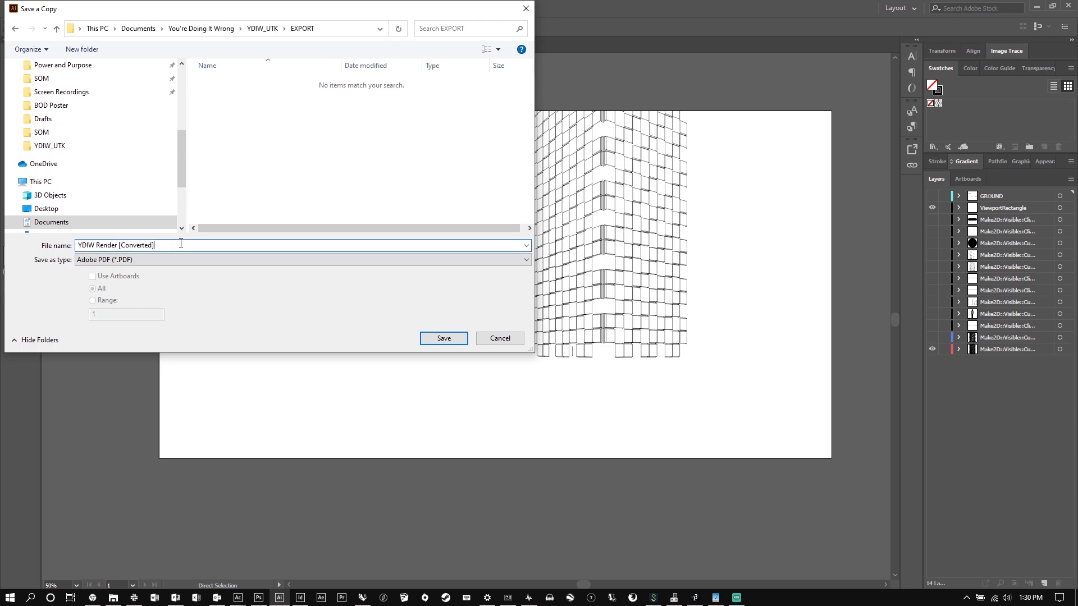
key(BackSpace)
key(BackSpace)
key(BackSpace)
key(BackSpace)
key(BackSpace)
text(PANEL PDF)
click(443, 337)
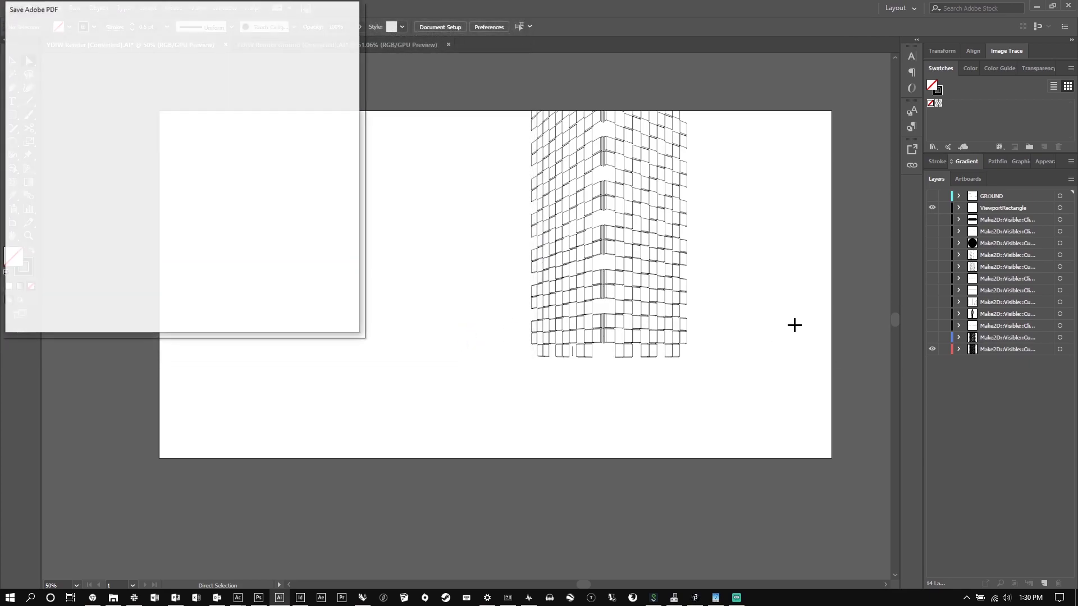
Save the PDF without Illustrator editing capabilities, embedded page thumbnails or Acrobat layers, accepting the limited editing features.
click(108, 152)
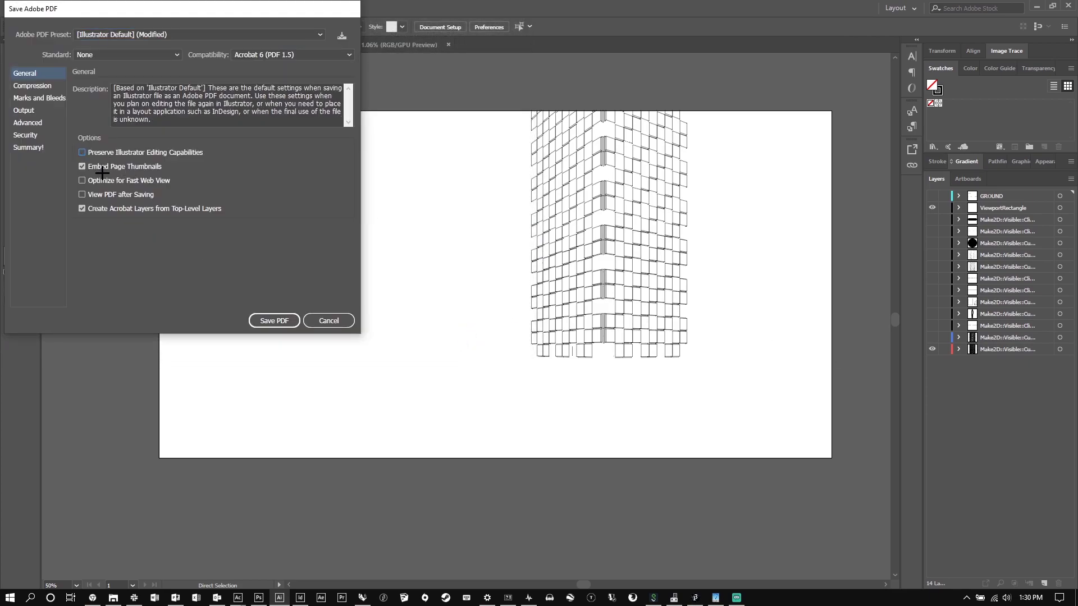
click(102, 167)
click(107, 208)
click(264, 321)
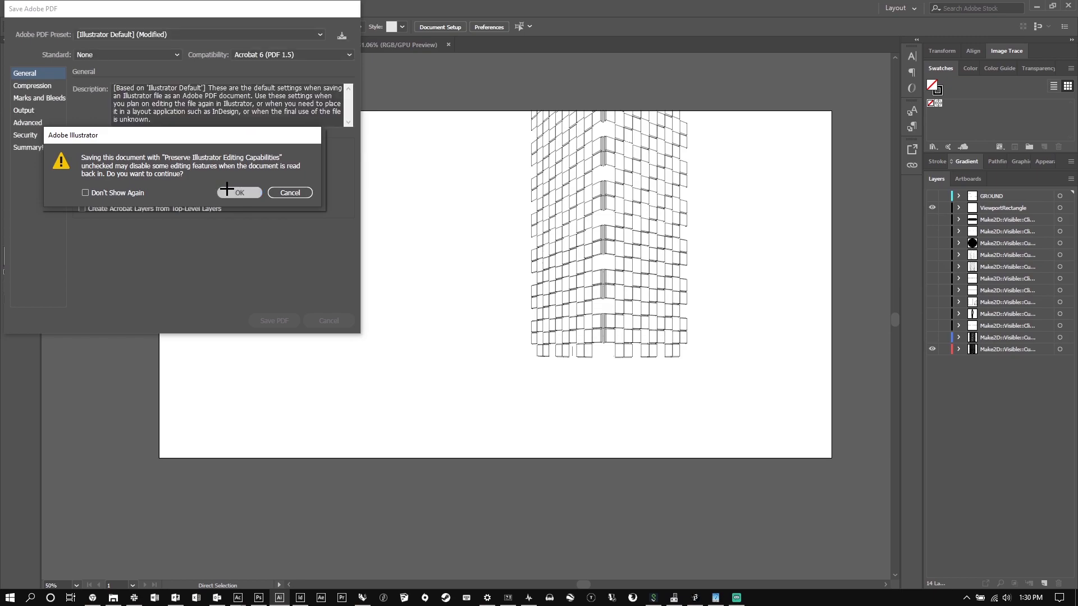
click(227, 191)
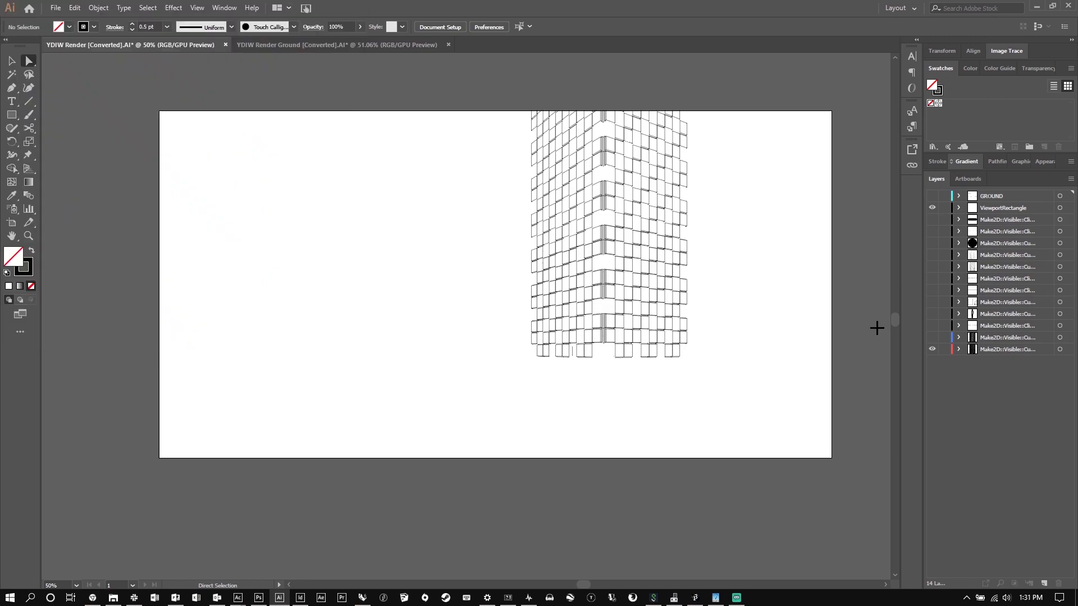
Hide the facade panel layer and show the tower layer with the recessed window bays.
click(933, 349)
click(933, 349)
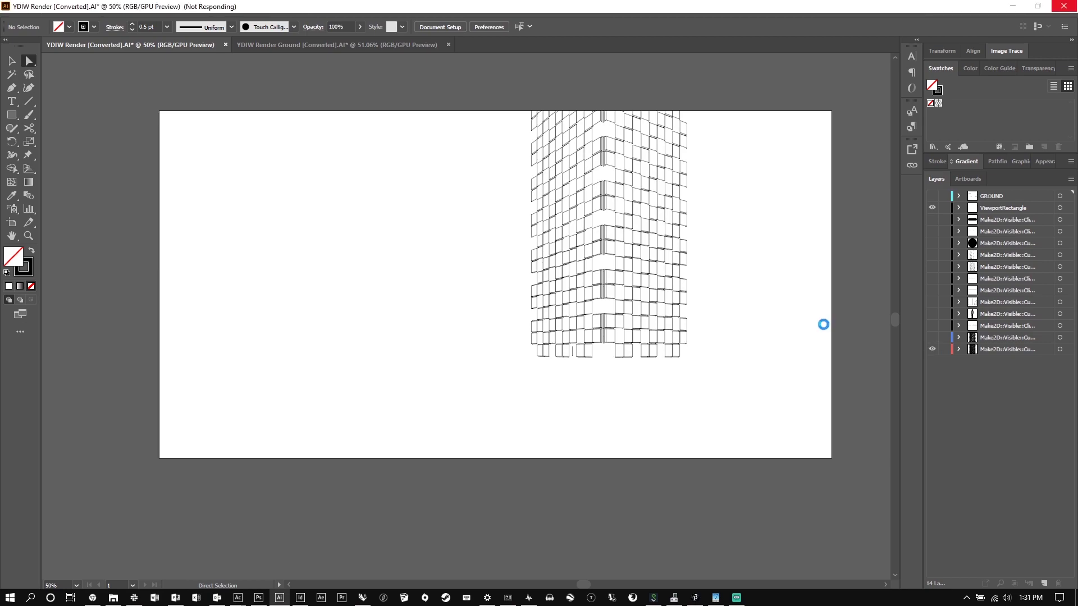
click(932, 349)
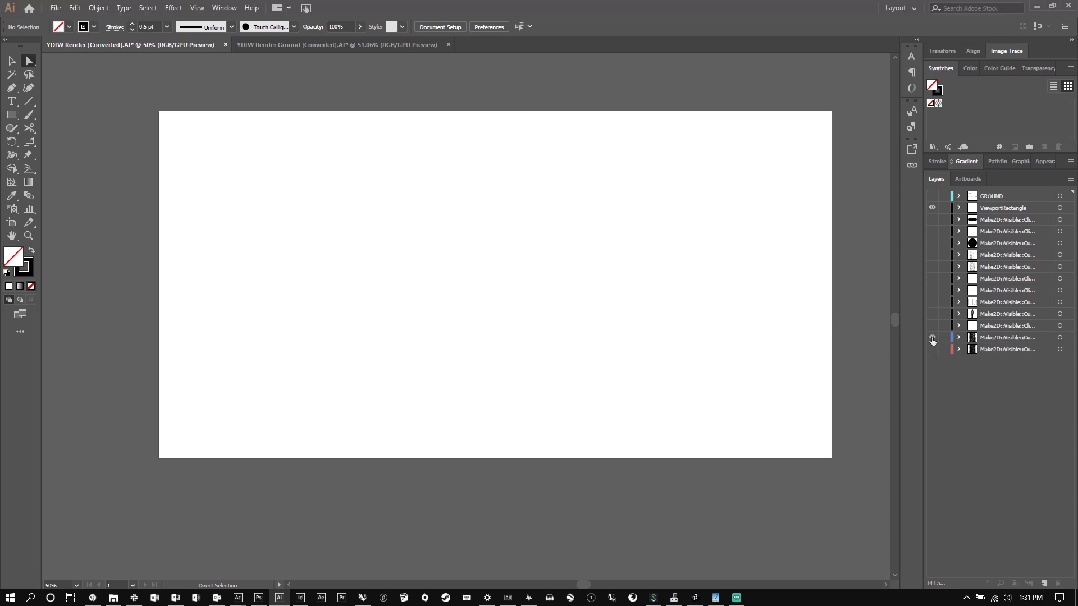
click(933, 338)
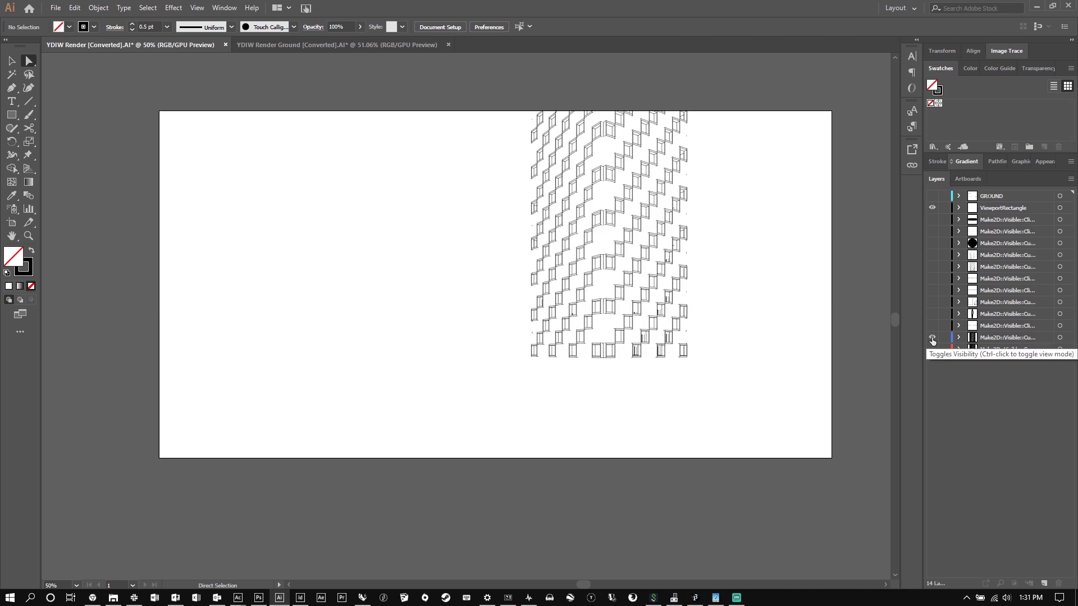
click(56, 8)
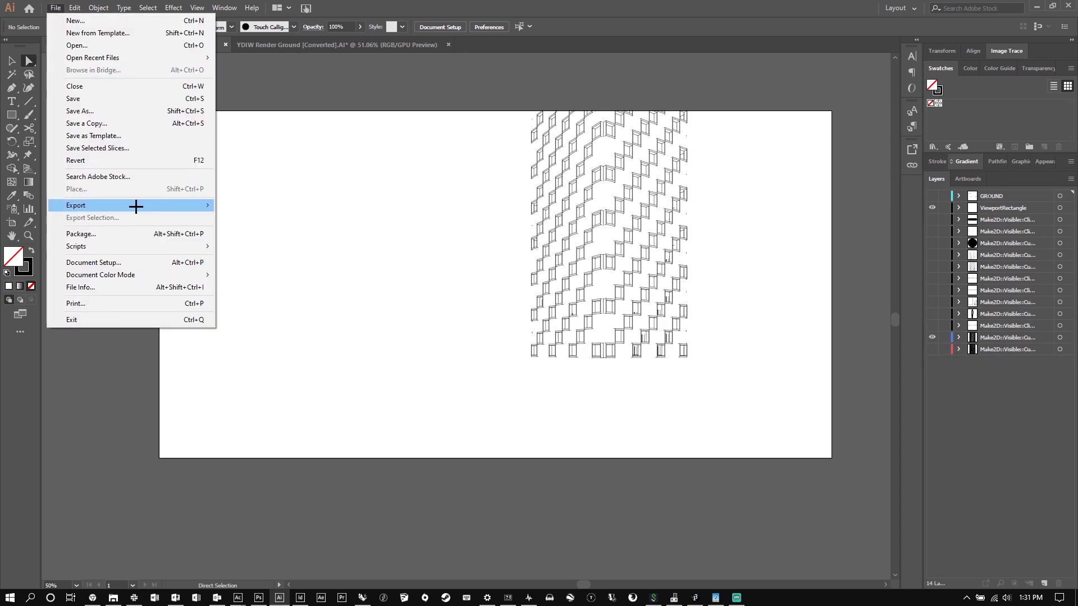
mouse_move(136, 207)
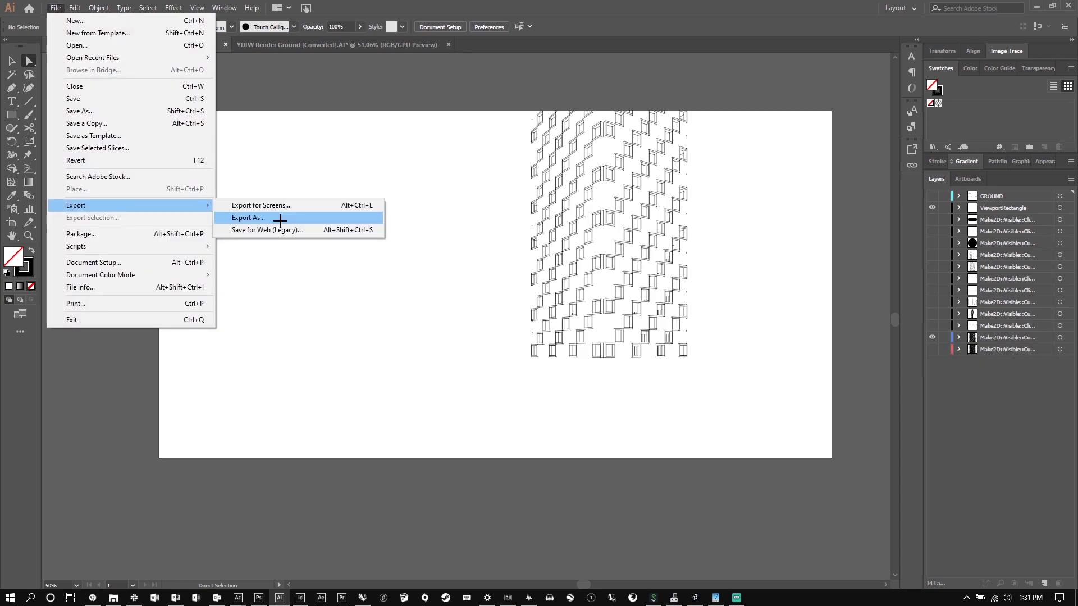
click(150, 133)
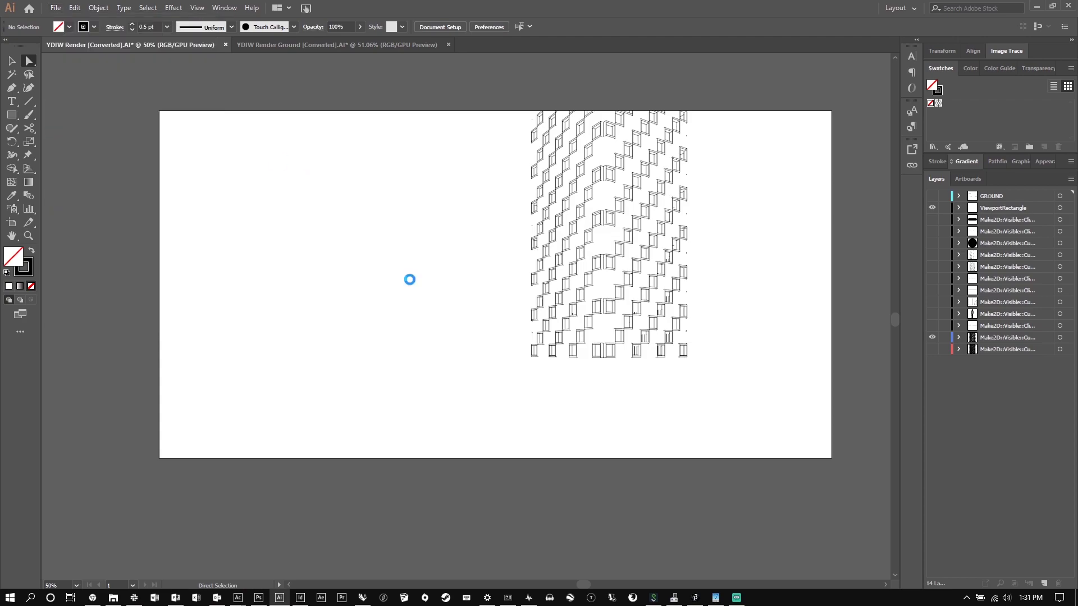
double_click(226, 79)
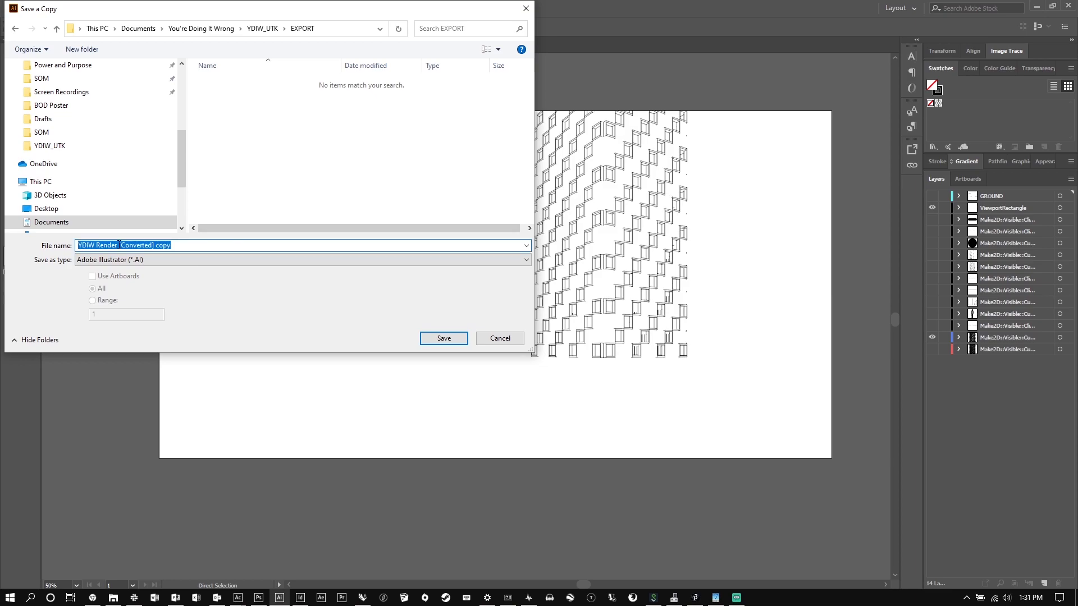
text(YDIW Render GLAZING PDF)
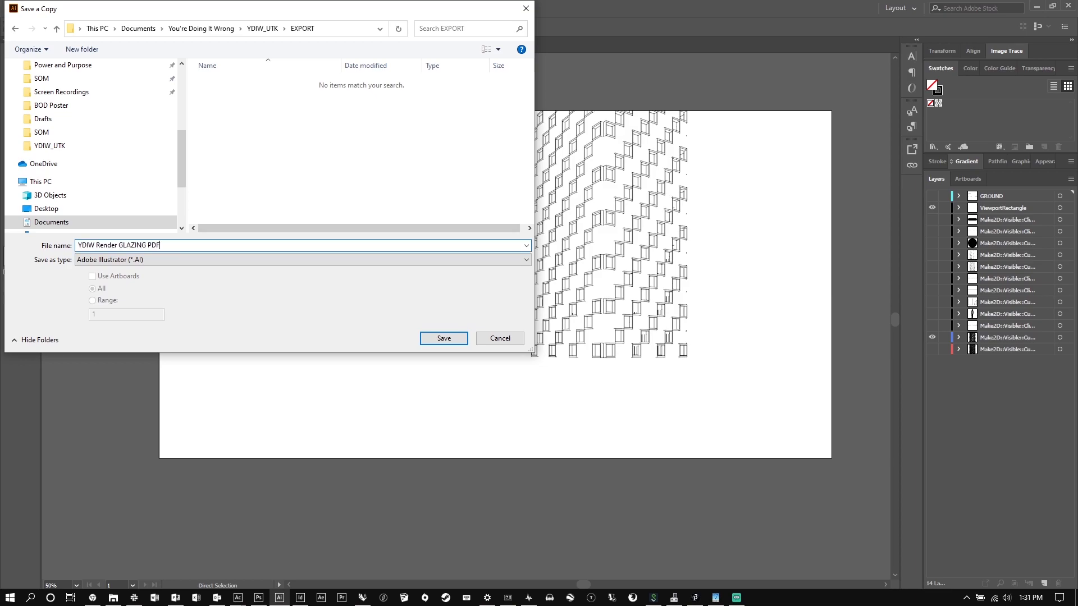
click(173, 260)
click(270, 279)
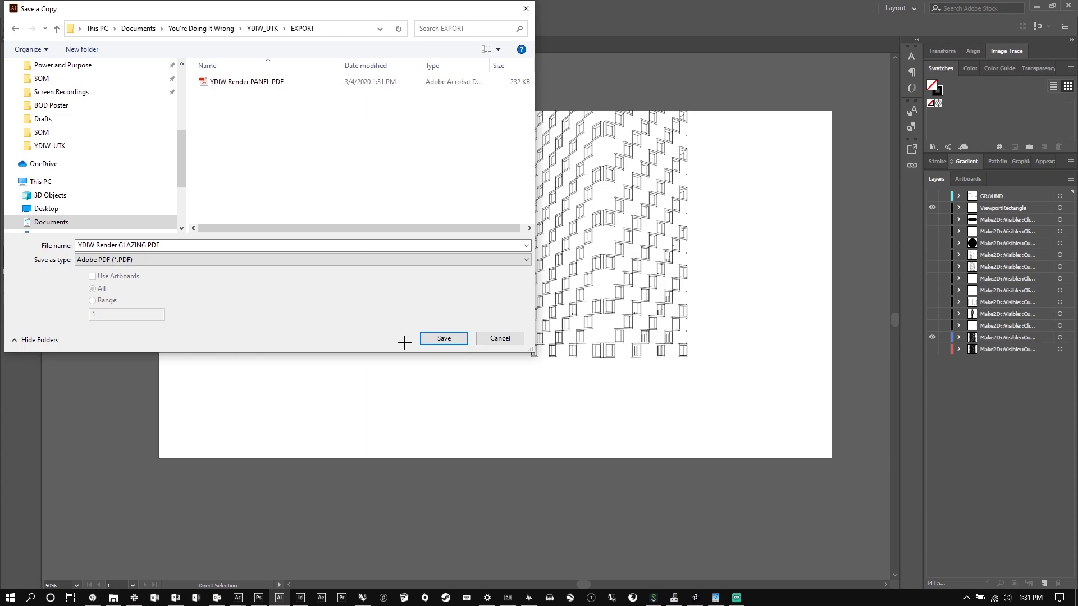
click(444, 338)
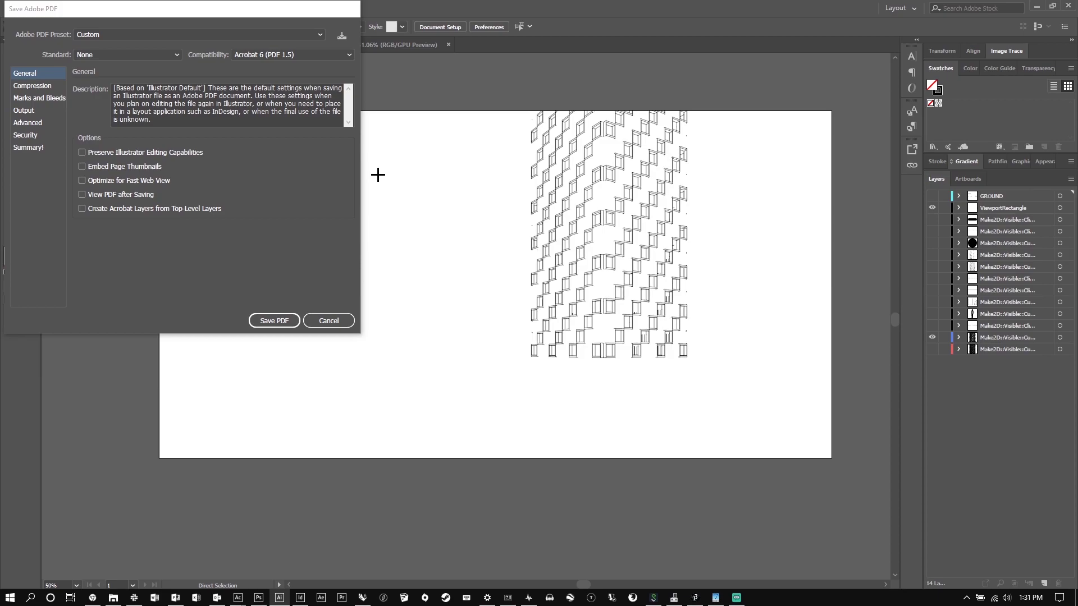
click(329, 321)
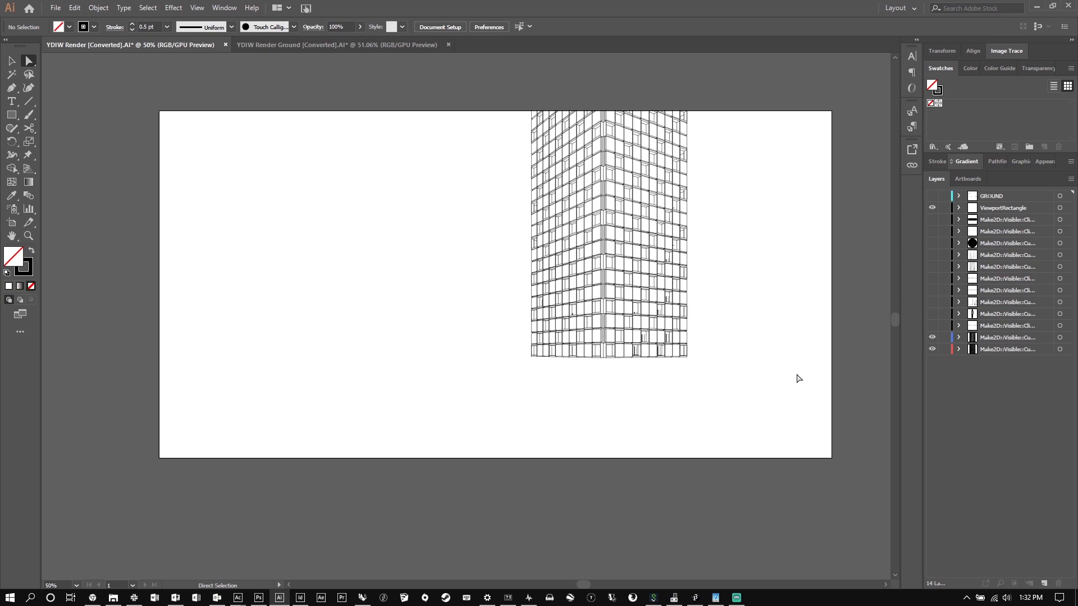
mouse_move(479, 603)
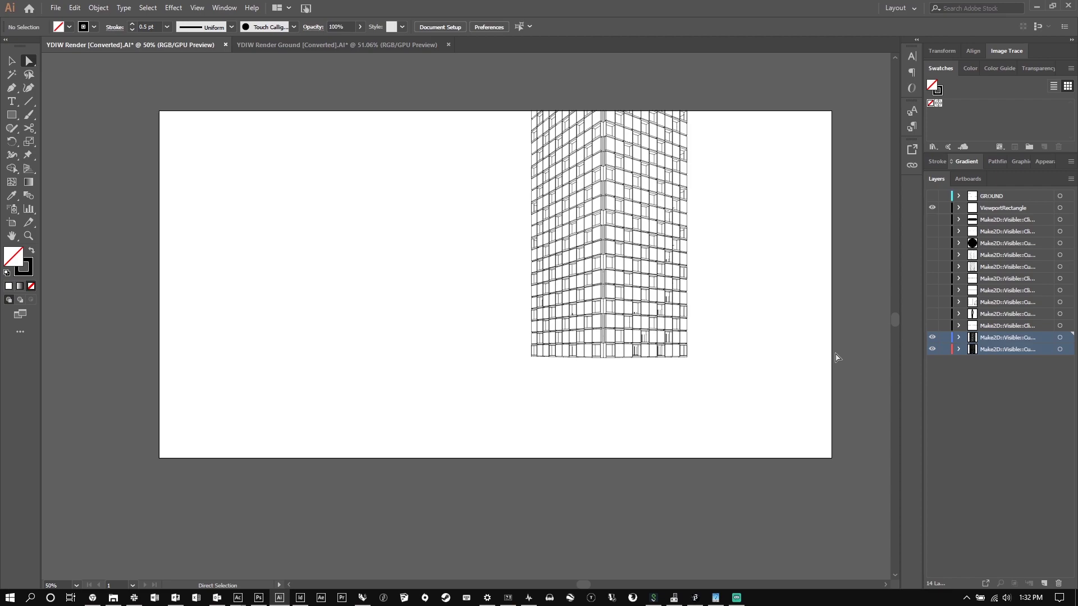
key(m)
drag(160, 111, 278, 180)
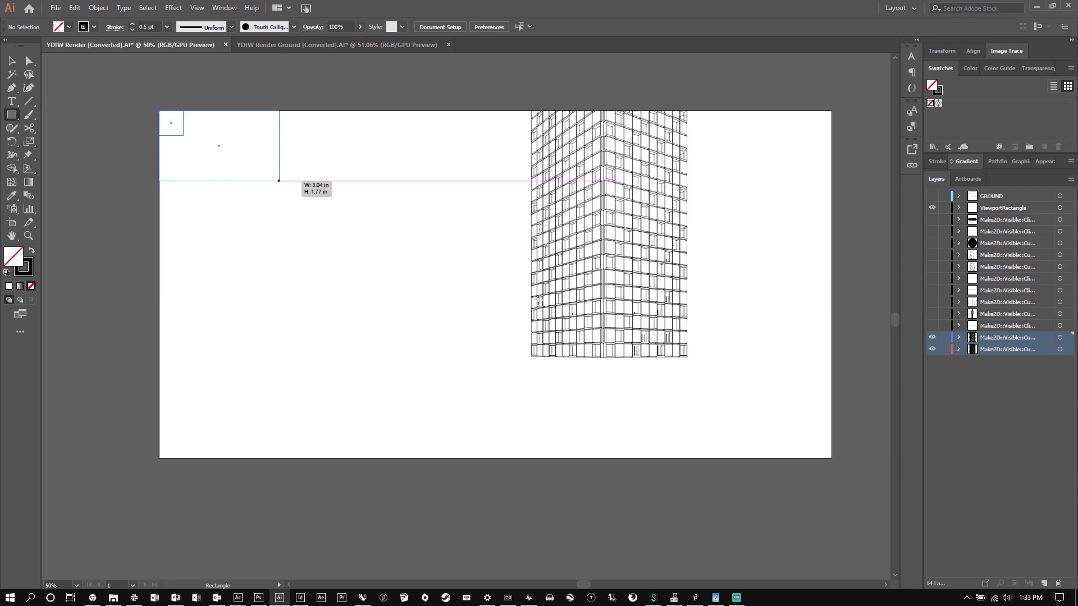
drag(279, 181, 811, 457)
key(ctrl+z)
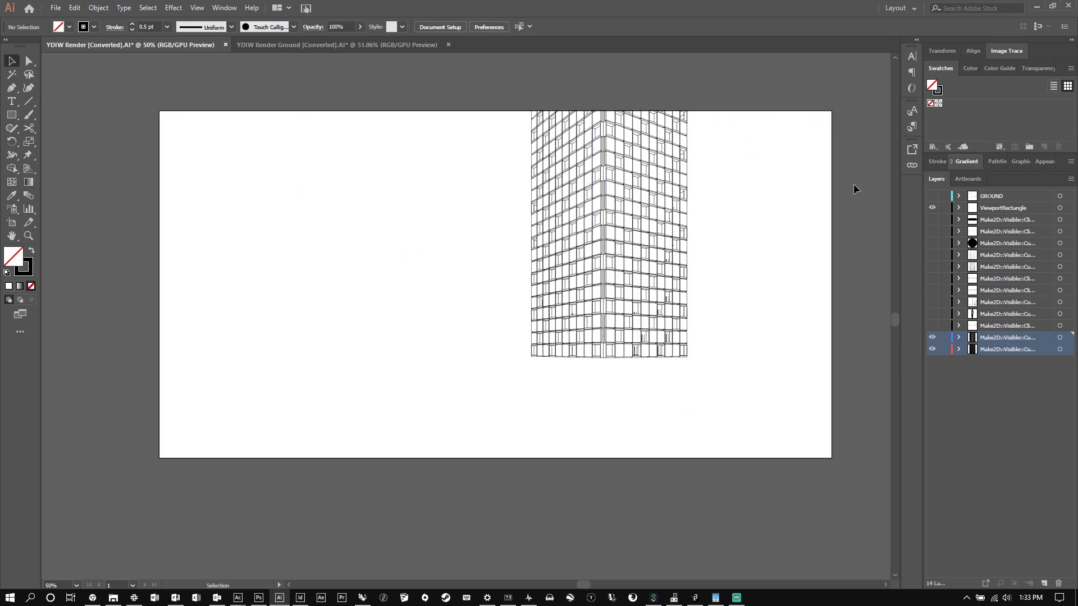
Create a rectangle 17.0674 in wide and 8.787 in high on the artboard.
click(12, 115)
click(211, 129)
key(Return)
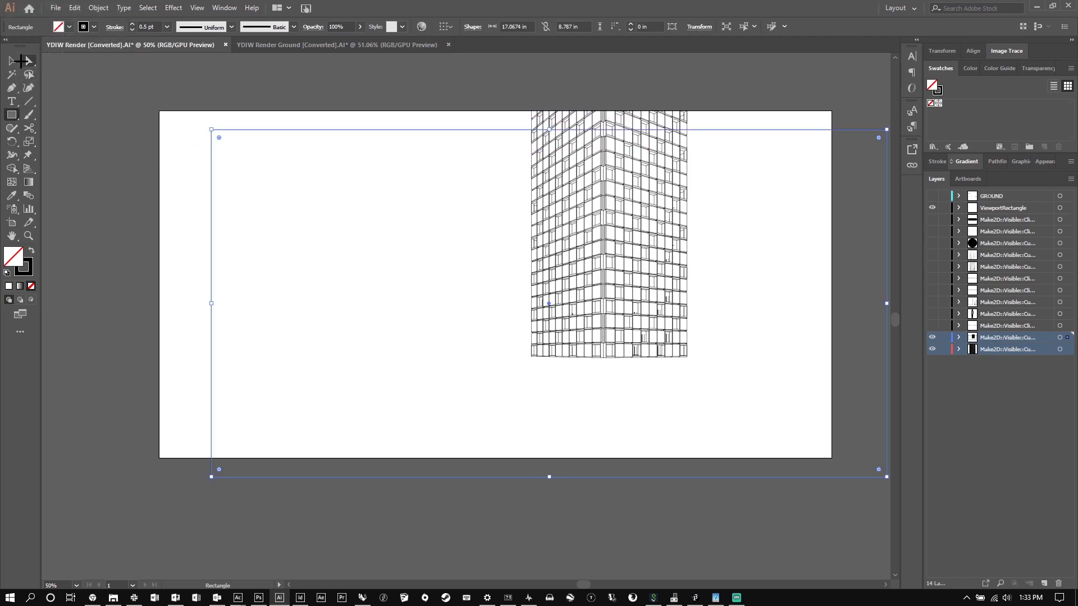
Place the rectangle's upper-left corner at X 0 and Y 0 and set its width to 17 in.
click(21, 60)
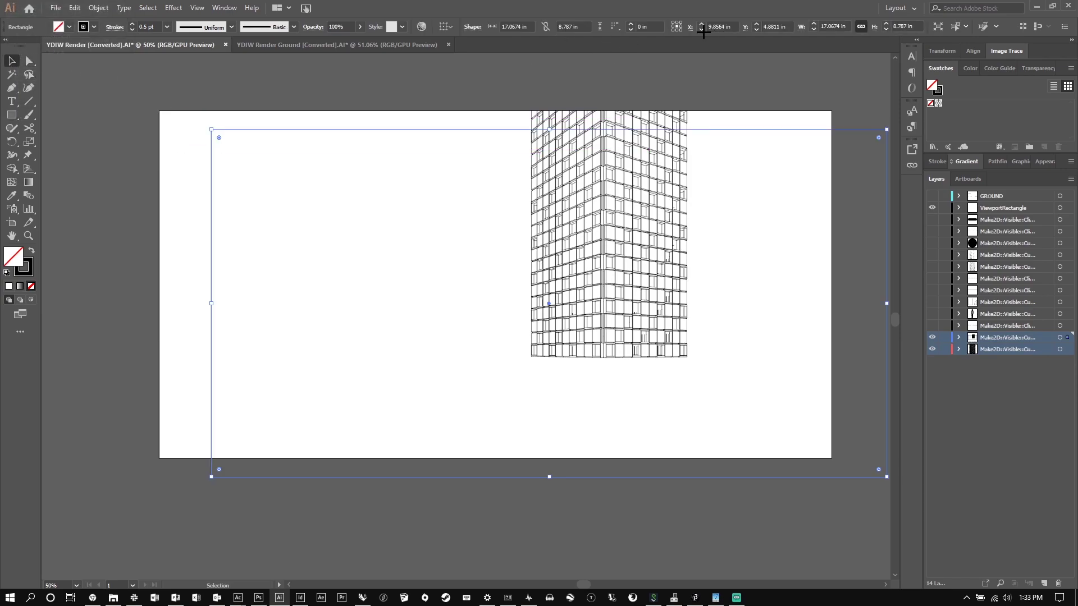
click(673, 23)
triple_click(715, 26)
text(0)
key(Return)
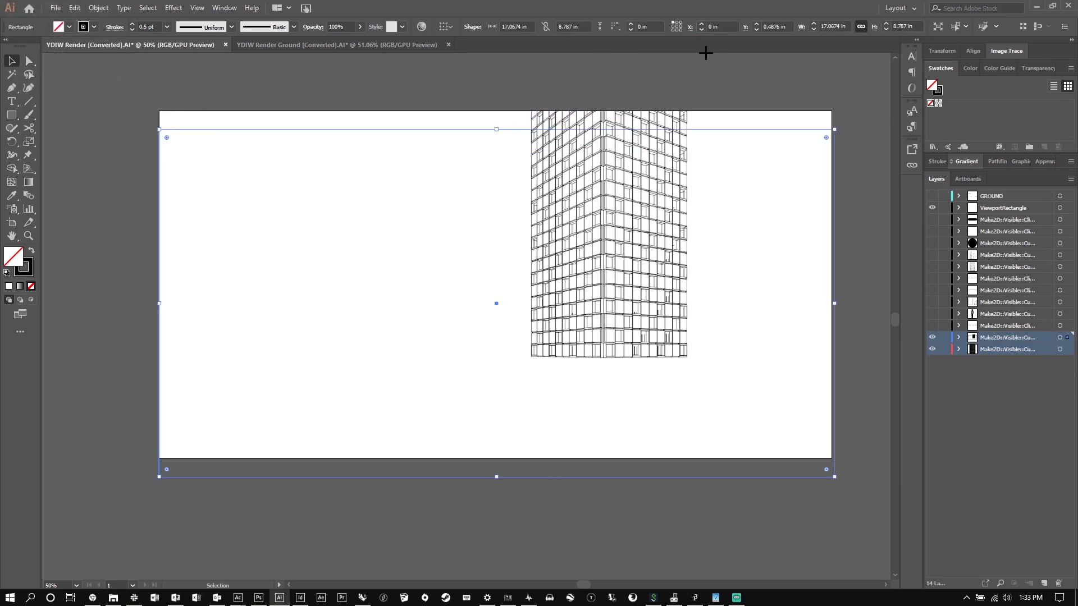
triple_click(756, 26)
text(0)
key(Return)
triple_click(829, 26)
text(17)
key(Return)
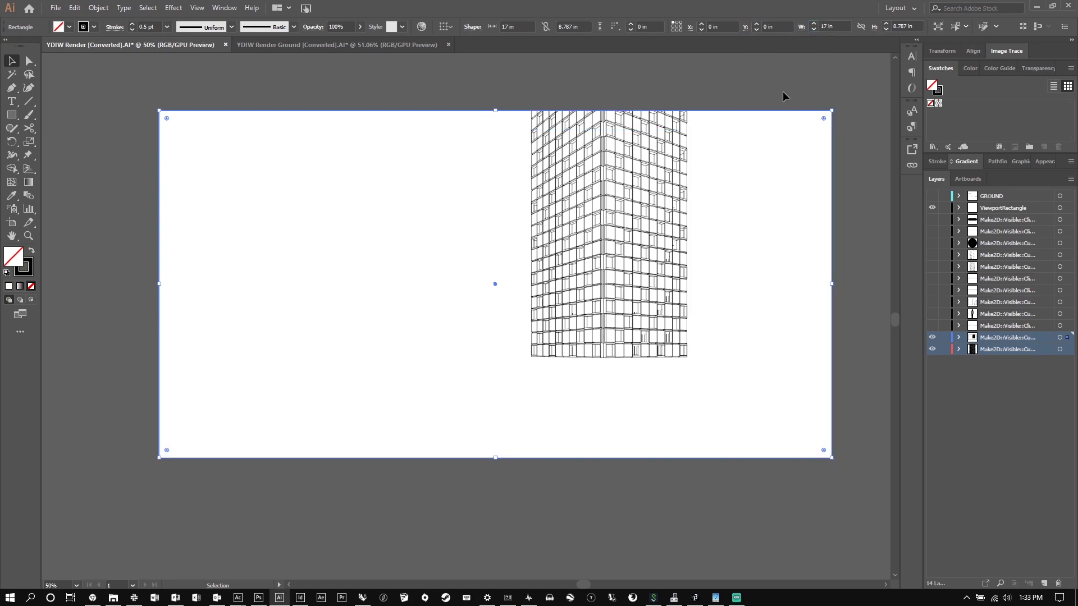
Create a new layer above the two tower layers and move the rectangle onto it.
click(1044, 583)
drag(1067, 349, 1067, 338)
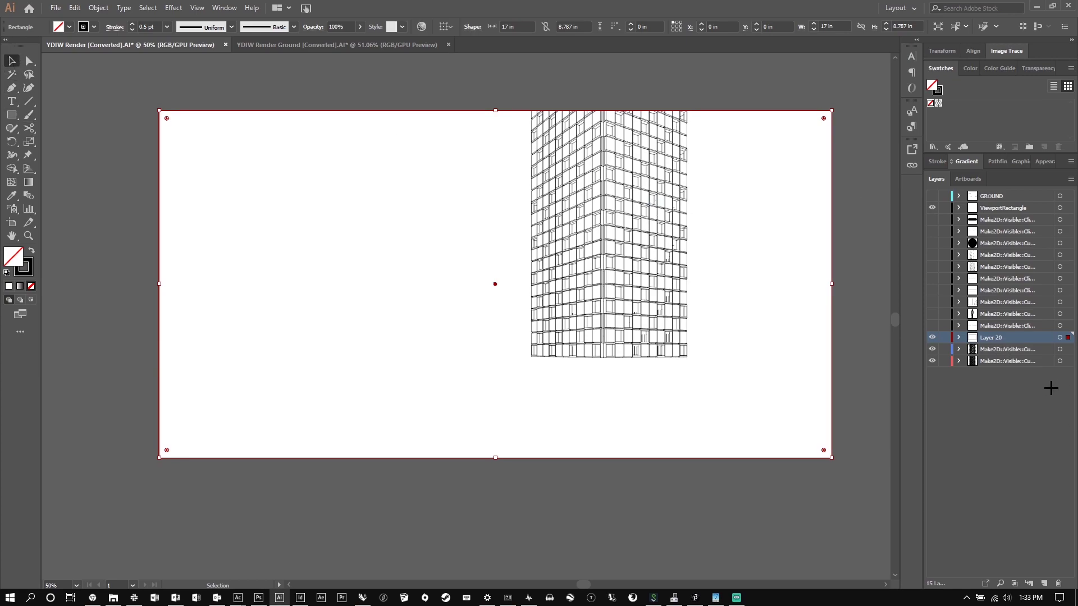
Duplicate the window bay and facade panel layers, placing the copies below the originals.
shift+click(1017, 361)
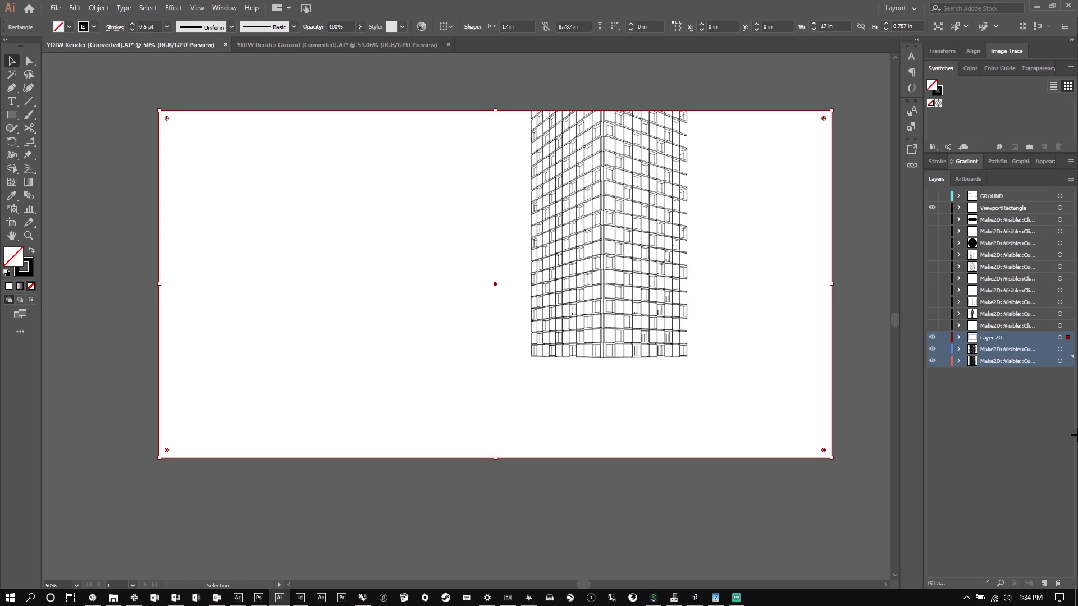
click(1028, 402)
click(1024, 349)
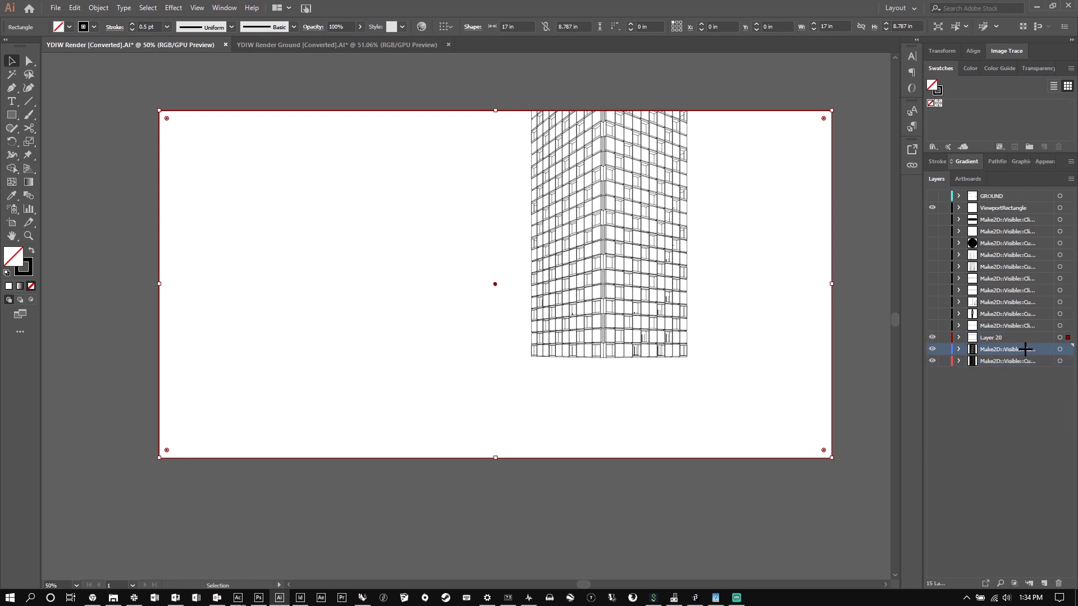
alt+click(999, 362)
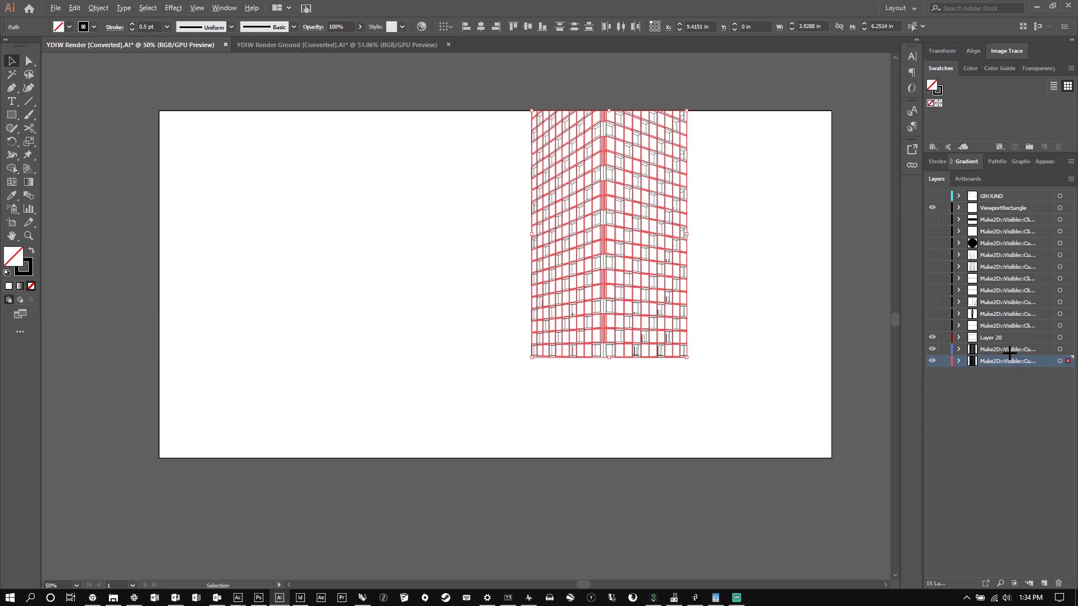
alt+click(1009, 350)
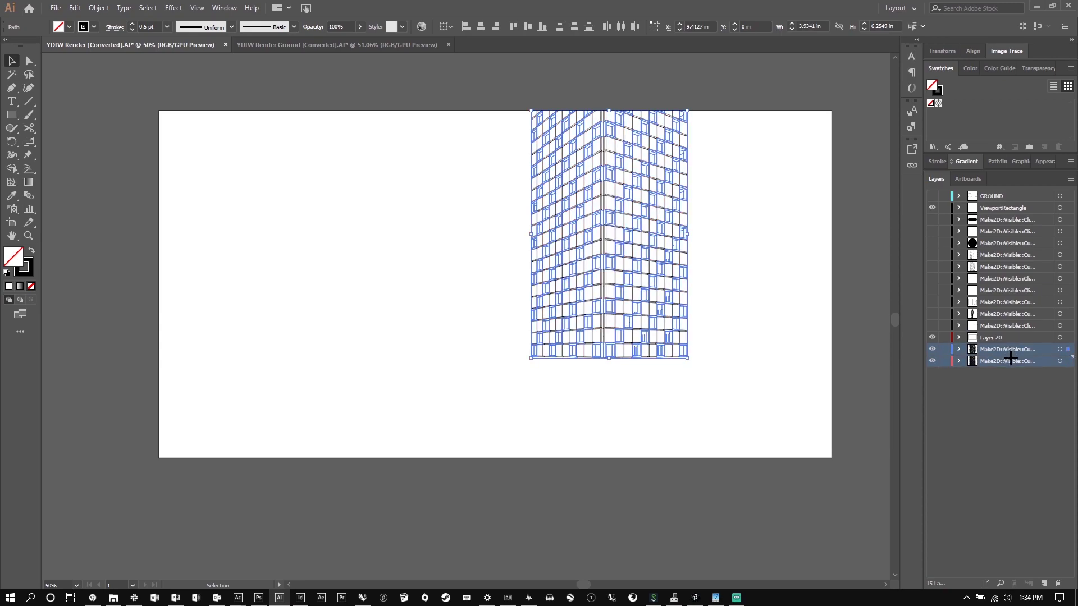
drag(1011, 387, 1011, 388)
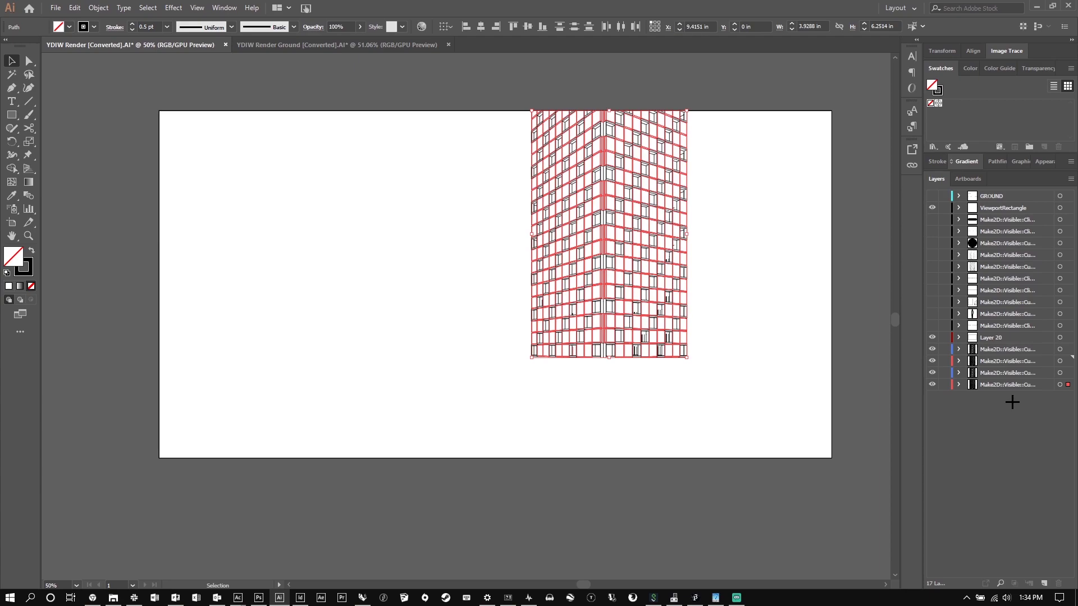
Select the artwork on the two duplicated tower layers together with the border rectangle and make it a Live Paint group.
shift+click(1061, 374)
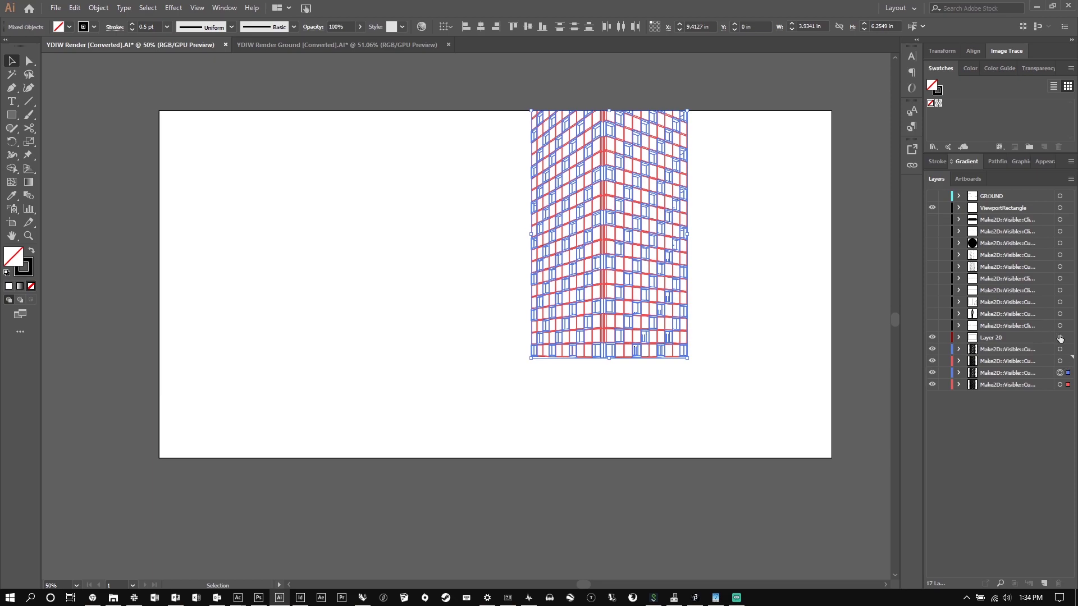
shift+click(1060, 338)
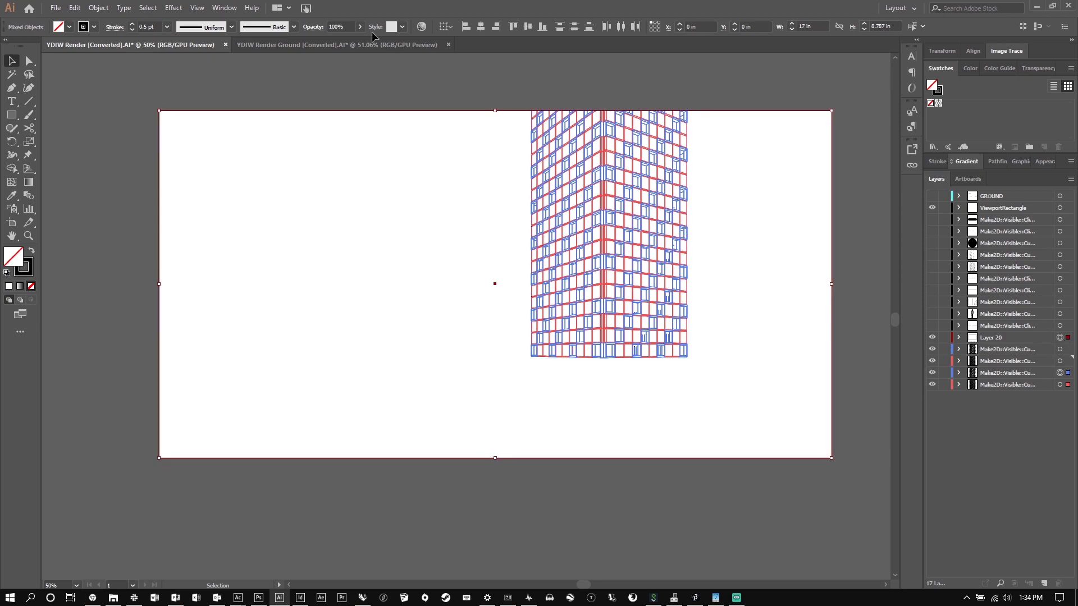
click(76, 7)
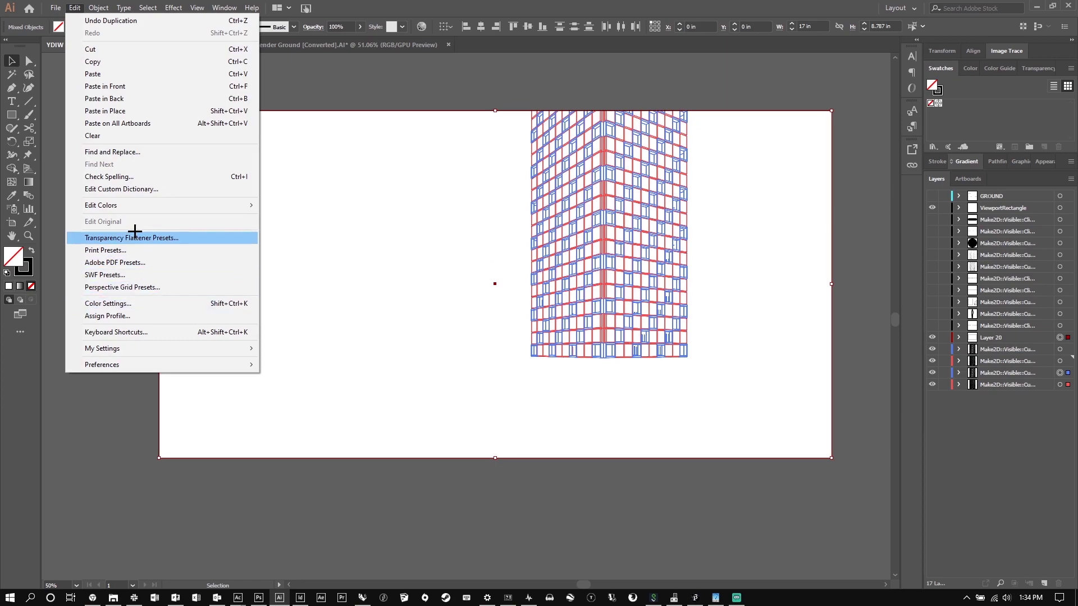
click(110, 6)
click(98, 8)
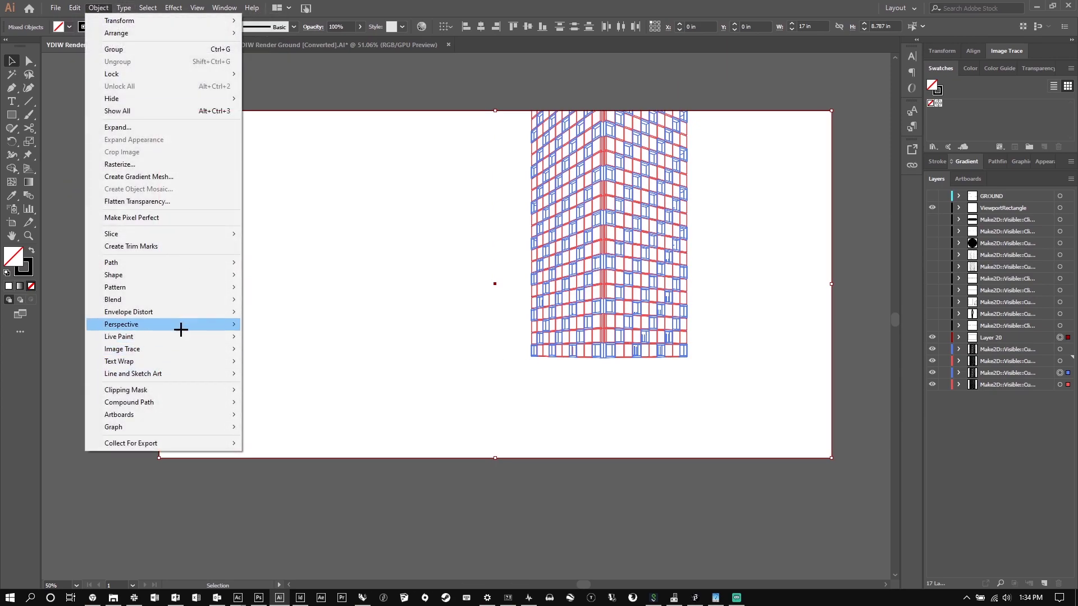
mouse_move(181, 336)
click(276, 337)
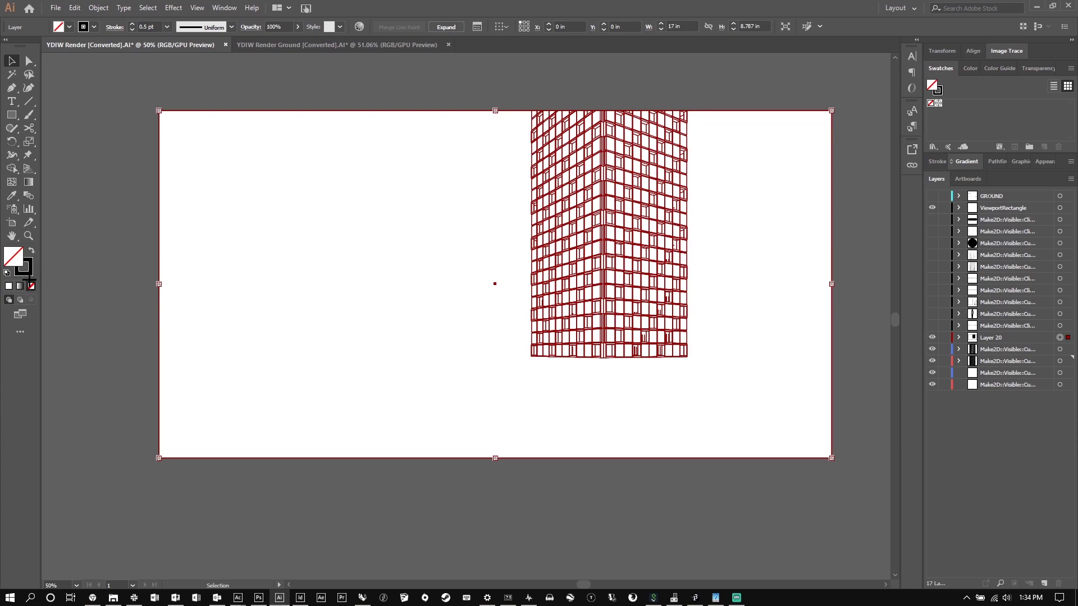
Swap the Live Paint group's fill and stroke to fill it black, and clear the area around the tower with the Live Paint Bucket.
key(shift+x)
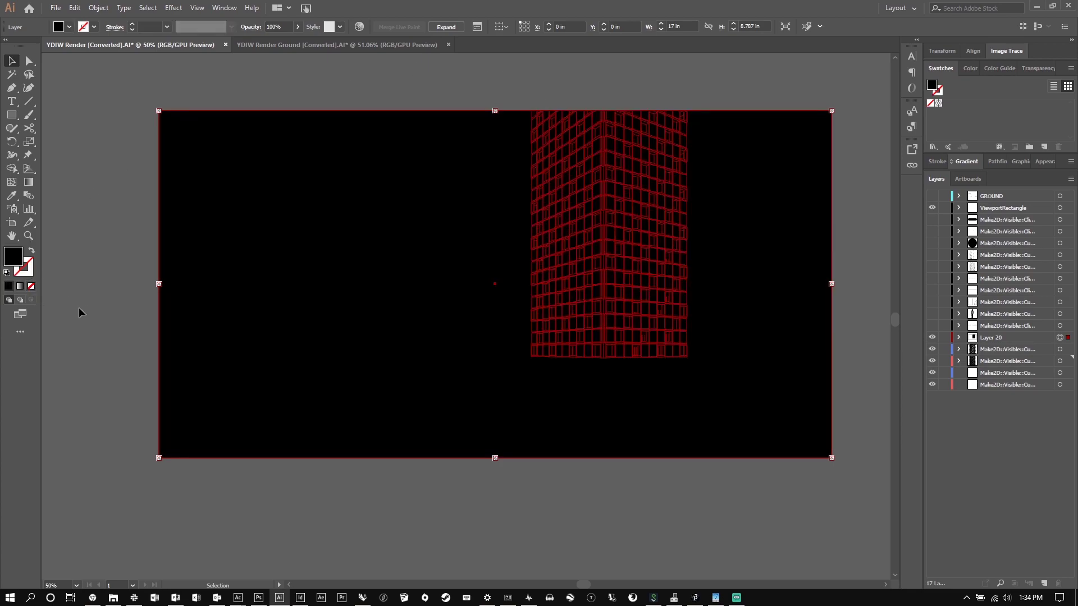
click(134, 118)
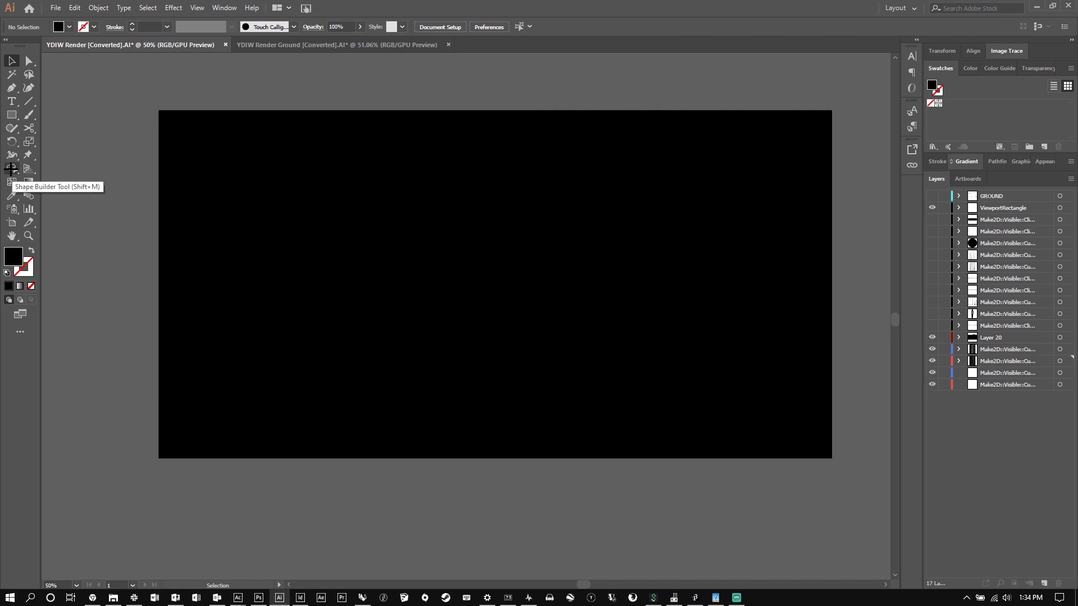
click(11, 168)
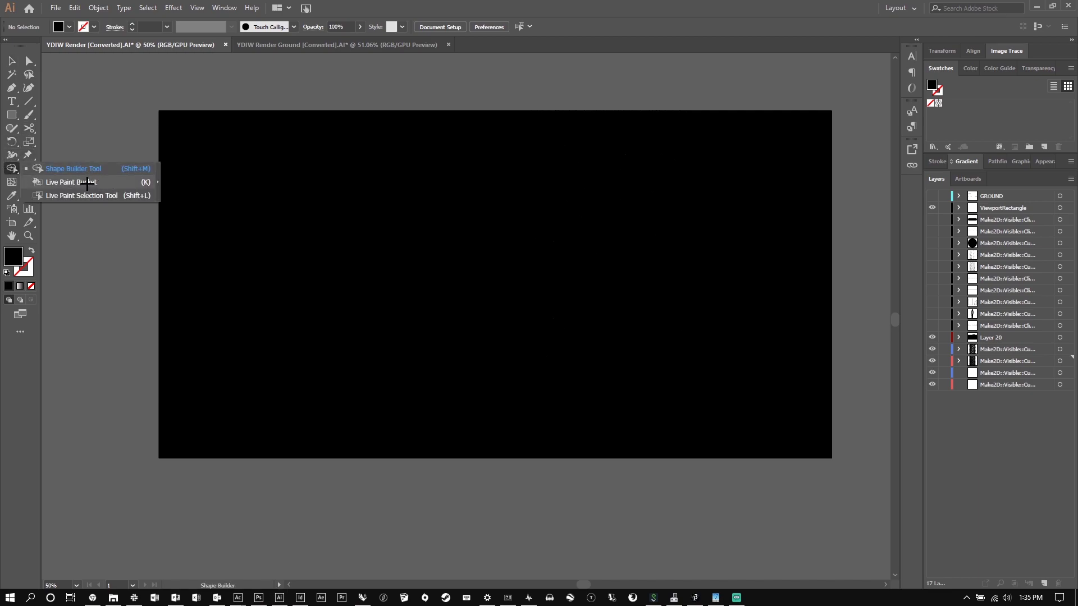
click(86, 182)
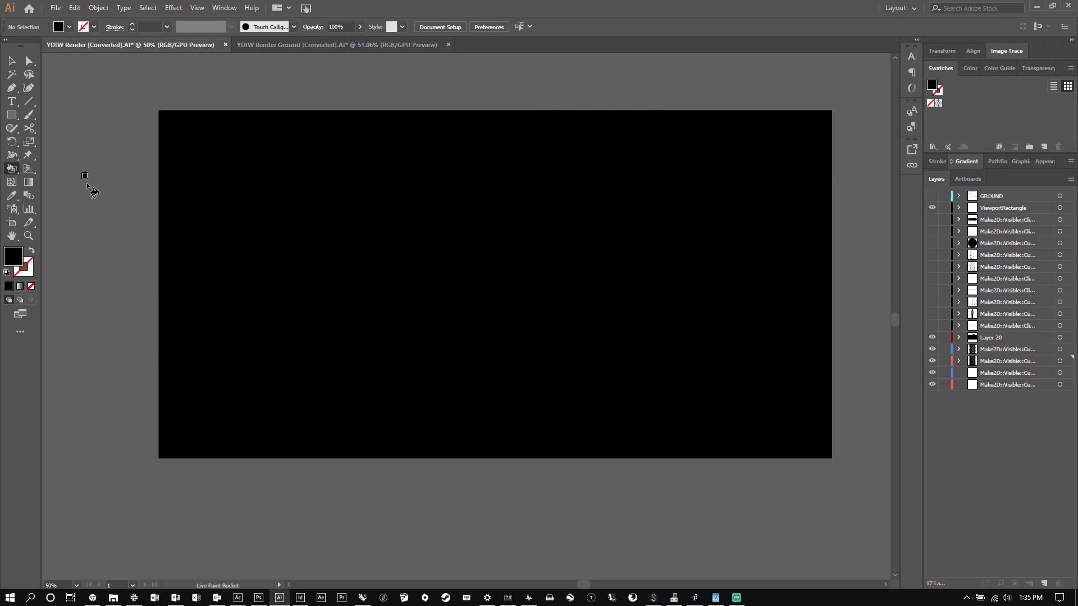
click(32, 286)
click(312, 256)
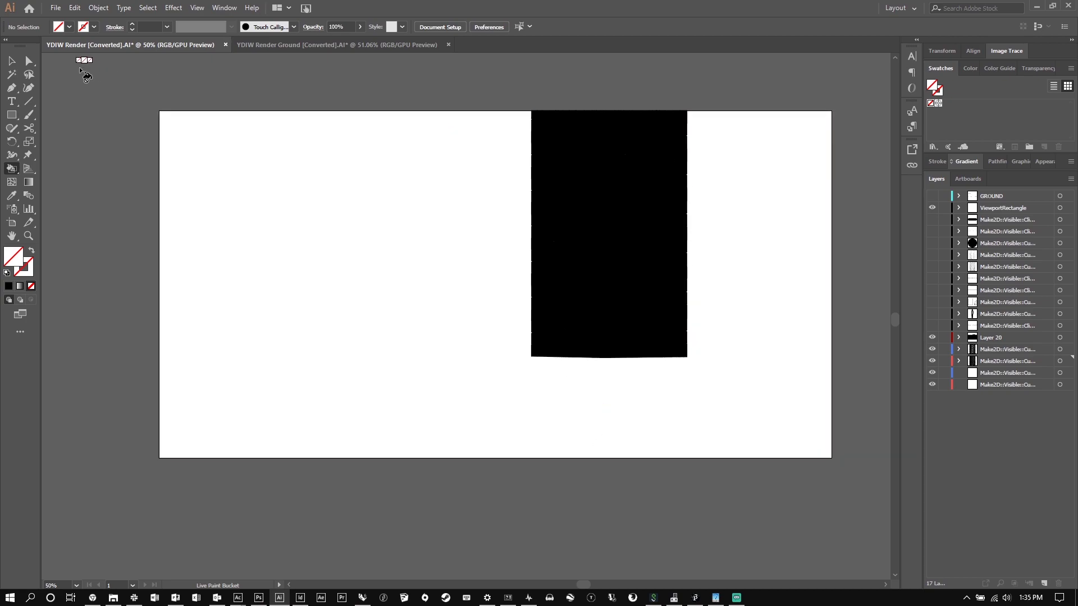
Select the Live Paint group and expand it into individual paths.
click(11, 61)
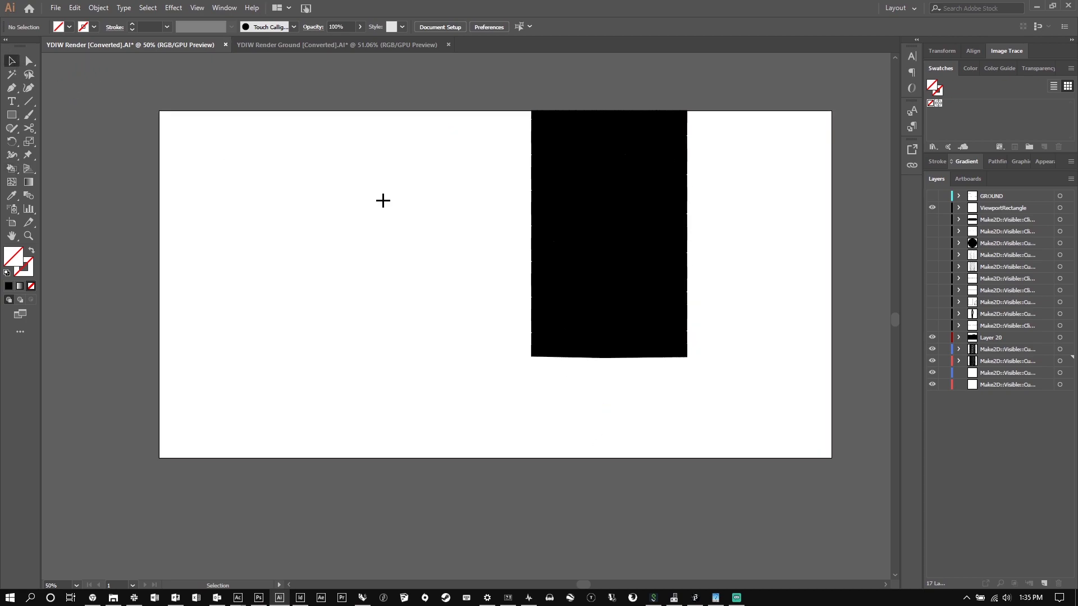
click(494, 284)
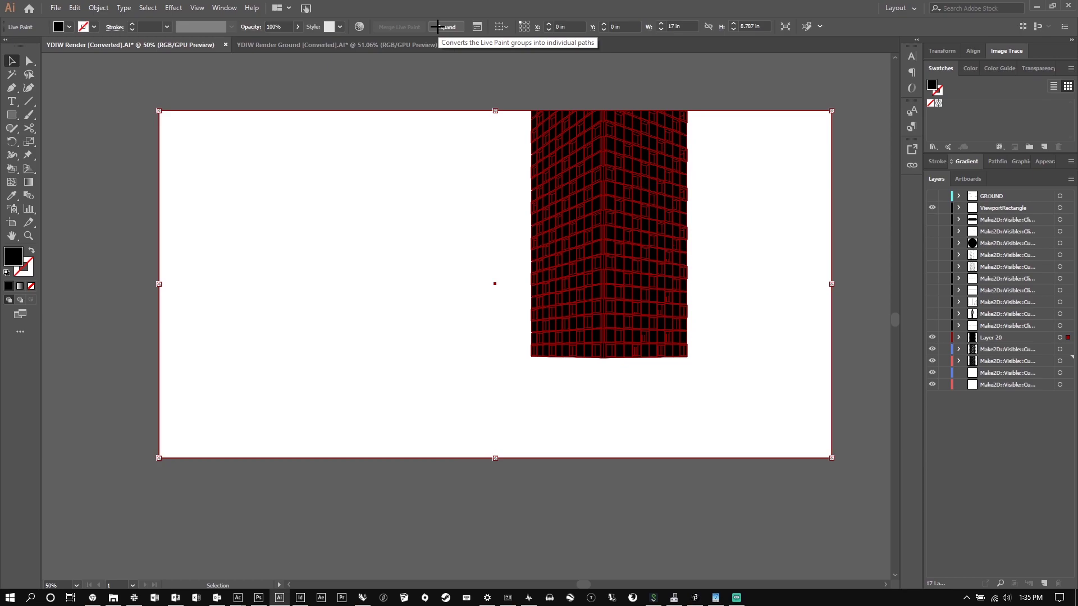
click(437, 26)
scroll(623, 134, up, 5)
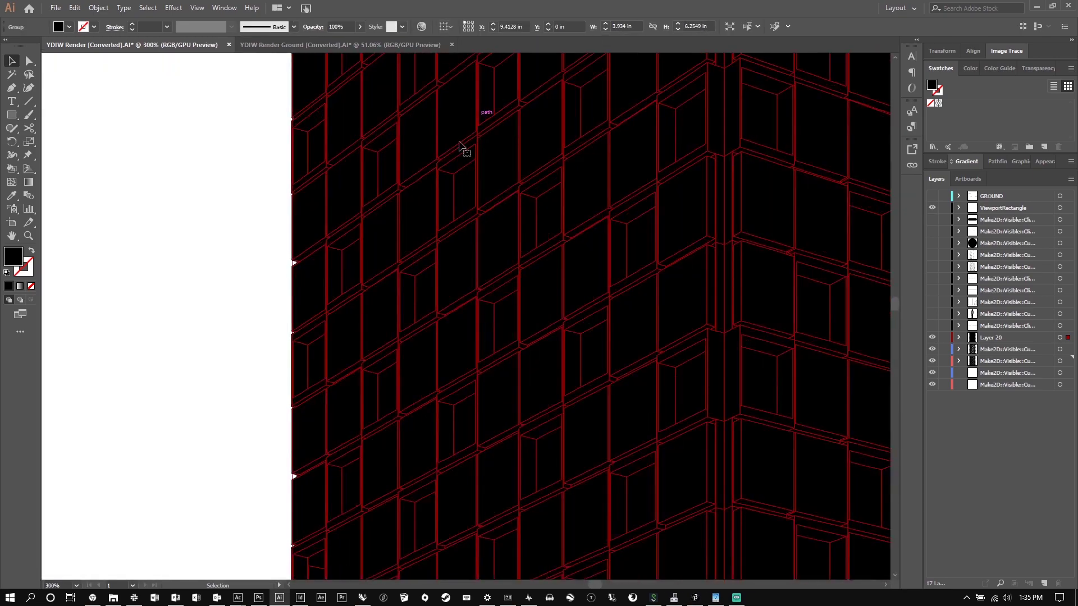
scroll(460, 146, up, 2)
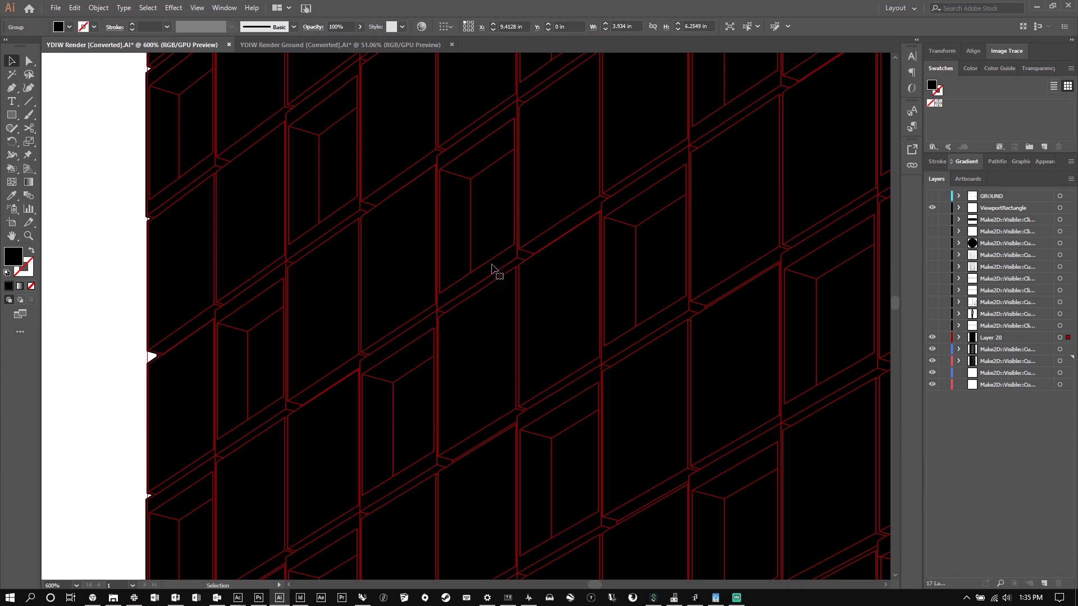
click(115, 242)
click(515, 242)
scroll(344, 239, down, 6)
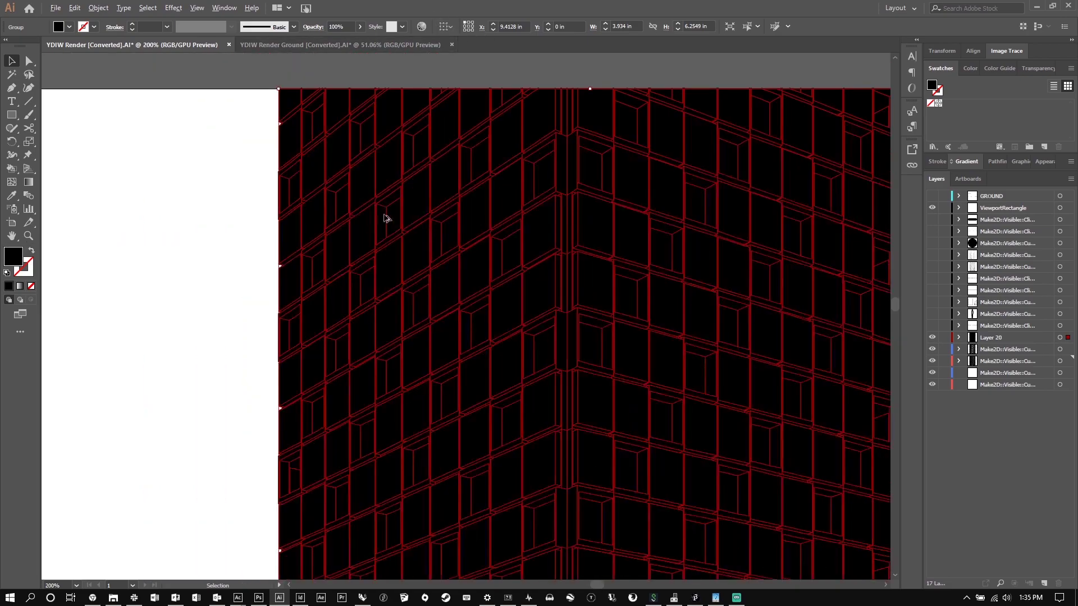
Duplicate Layer 20, hide the original and ungroup the artwork on the copy.
drag(1009, 337, 1008, 344)
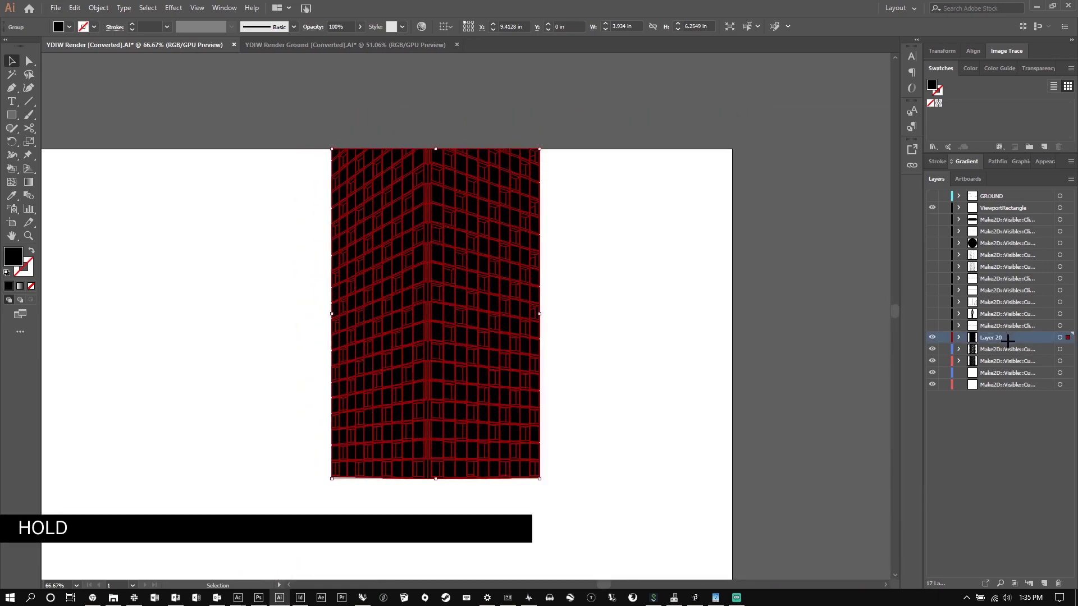
click(933, 338)
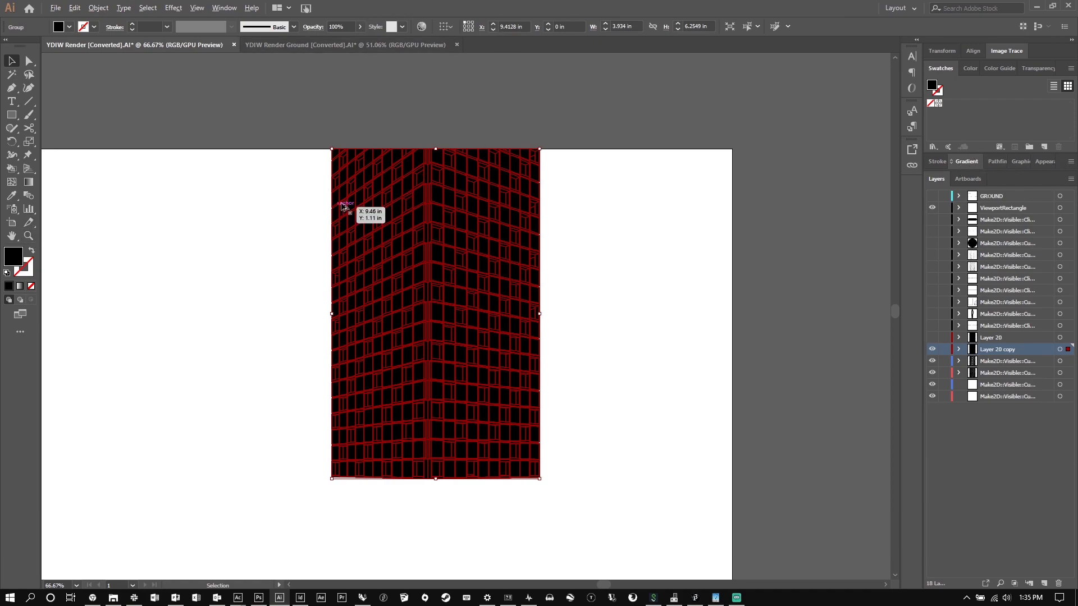
scroll(361, 212, up, 2)
scroll(341, 178, up, 2)
right_click(186, 181)
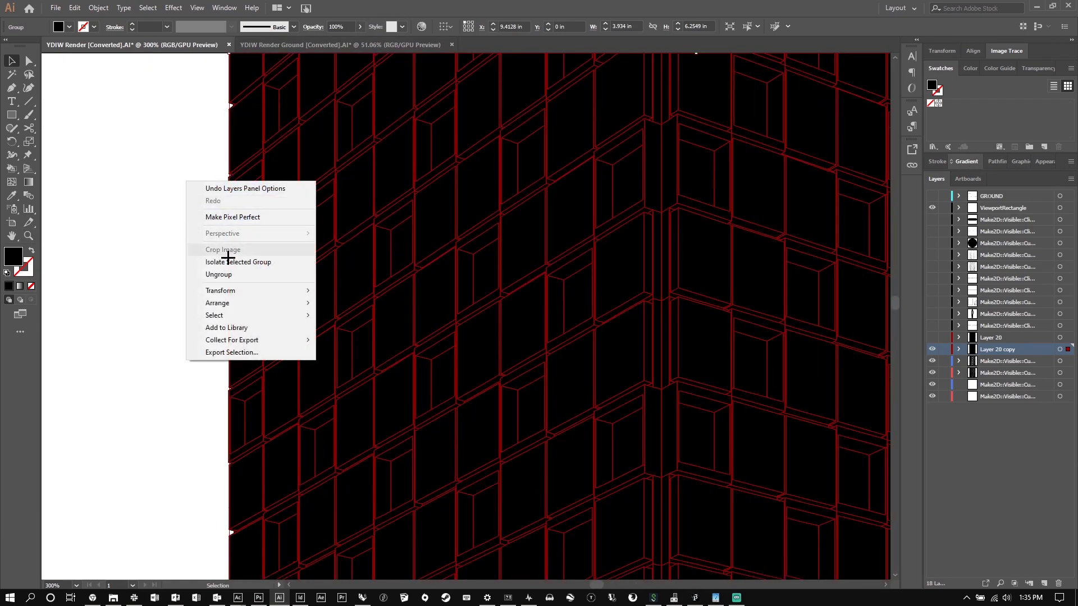
click(221, 274)
click(143, 199)
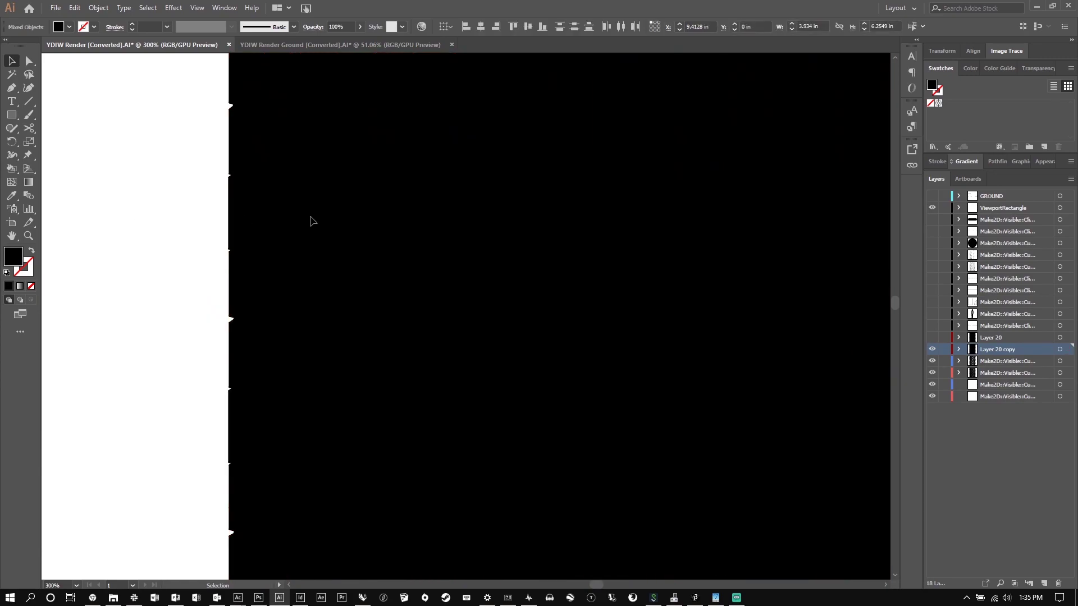
Move one facade shape out of the tower's black area onto the white background beside it.
scroll(312, 219, up, 2)
click(329, 220)
scroll(330, 220, down, 1)
drag(331, 225, 149, 232)
click(153, 353)
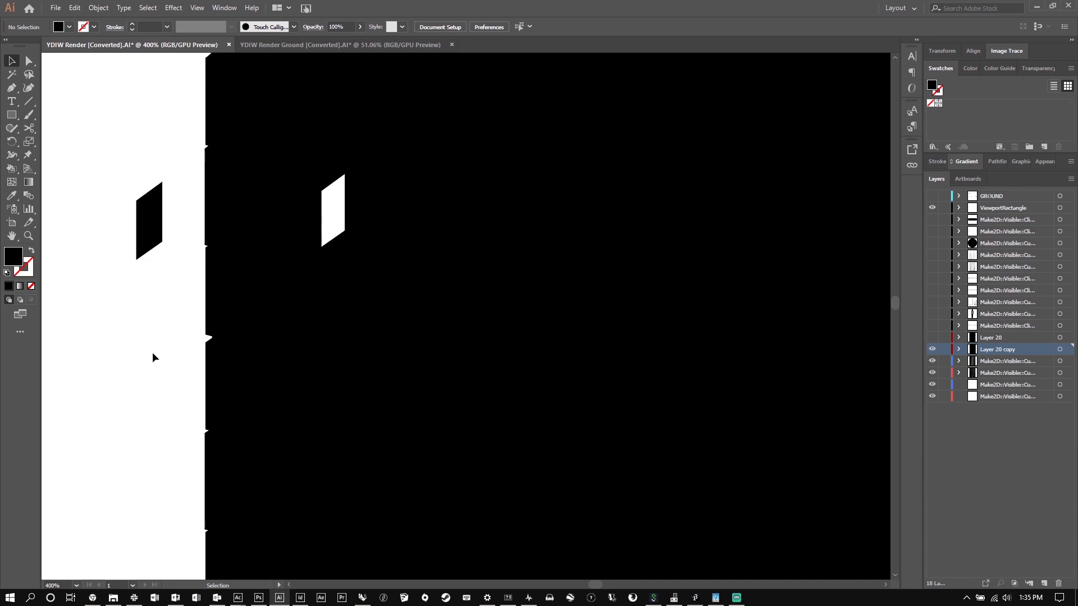
Undo the facade shape's move and delete the duplicated layer, showing Layer 20 again.
key(ctrl+z)
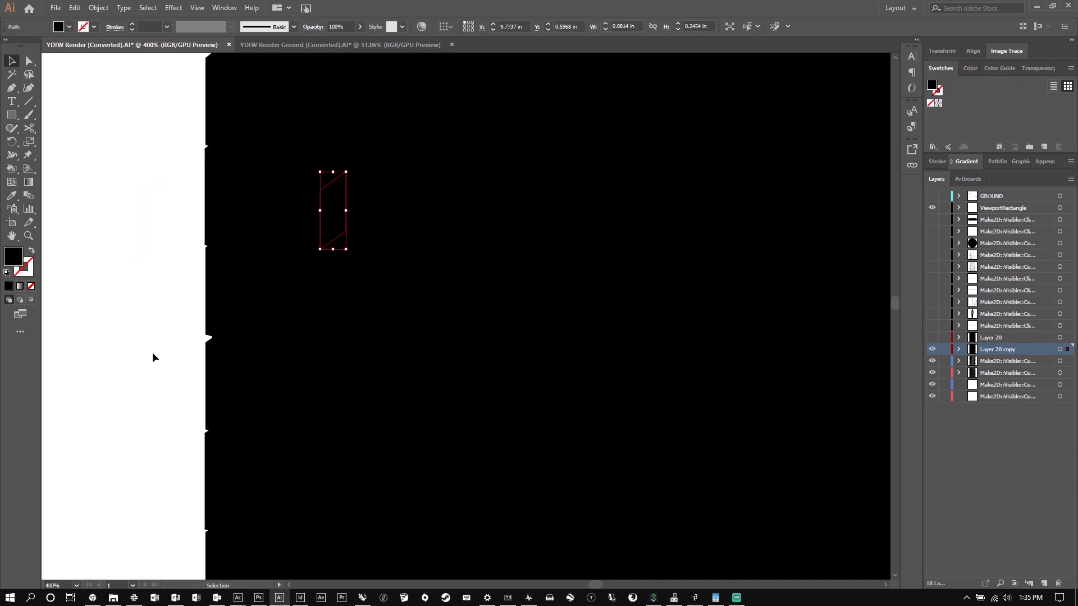
mouse_move(153, 353)
mouse_down()
mouse_move(1052, 328)
mouse_move(1005, 348)
mouse_move(1058, 584)
mouse_up()
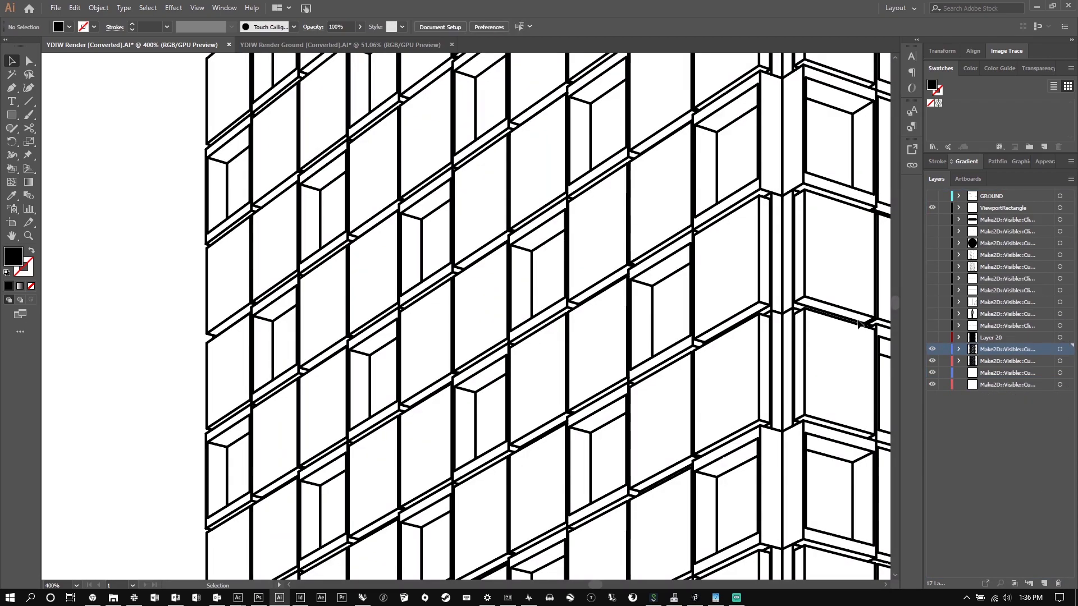
click(932, 337)
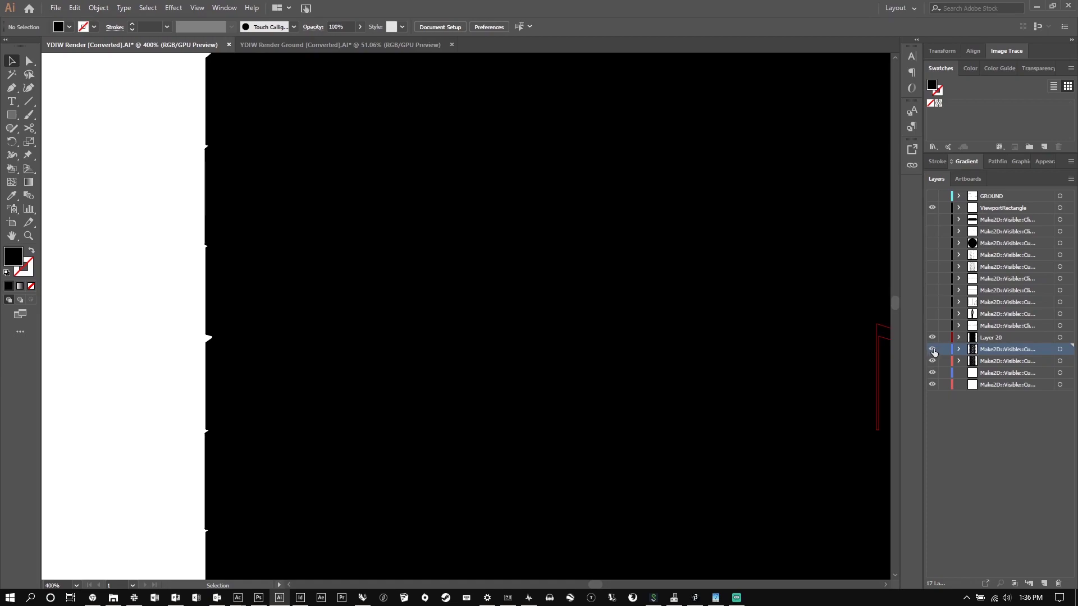
Select all artwork on Layer 20 and unite it into one tower silhouette with Pathfinder.
click(1000, 162)
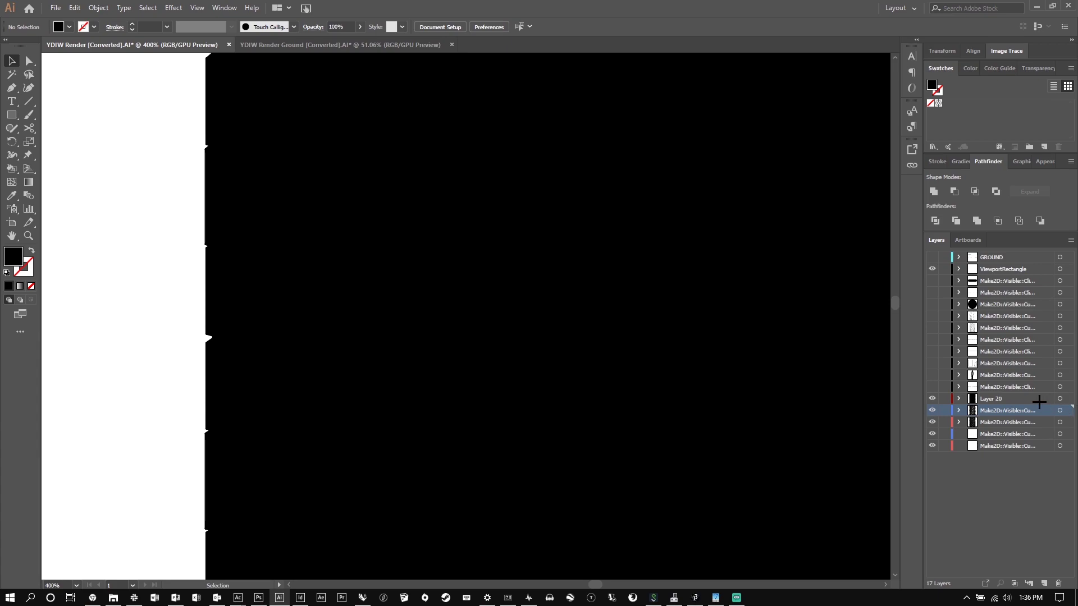
click(1060, 399)
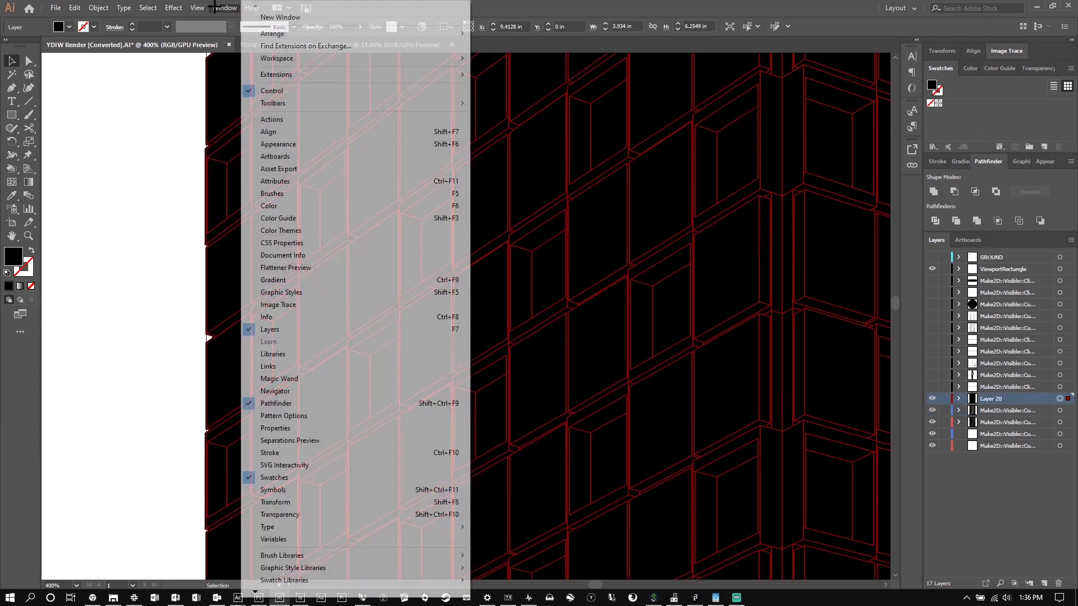
click(225, 8)
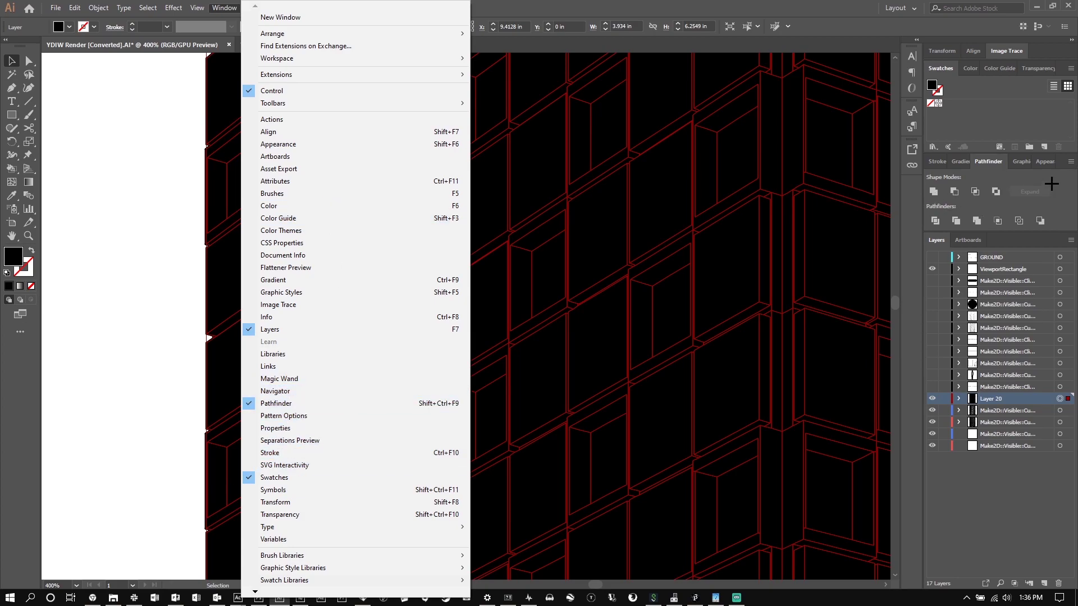
click(990, 191)
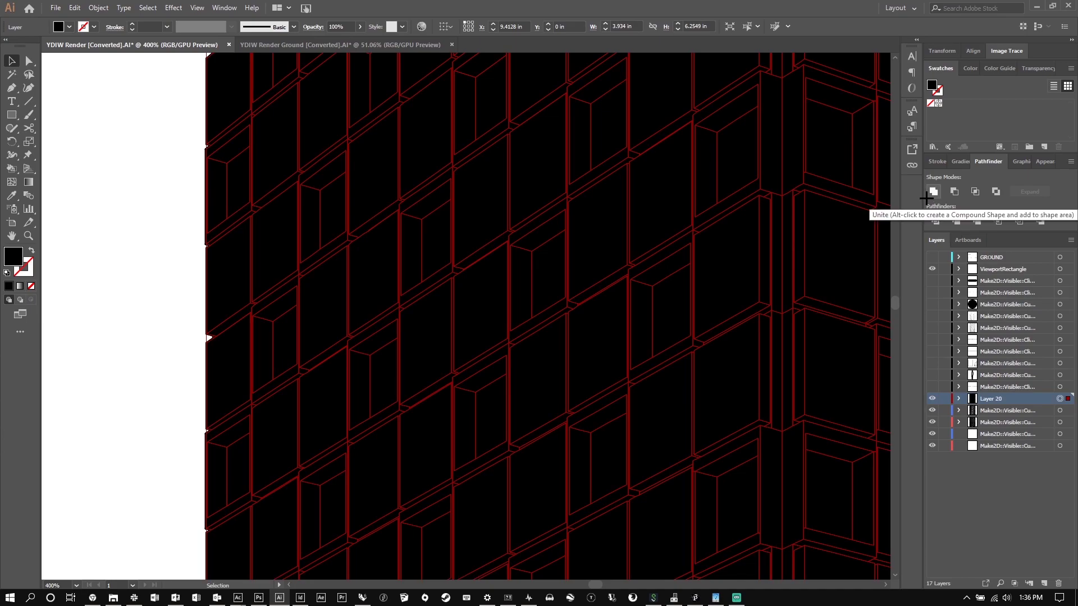
click(932, 191)
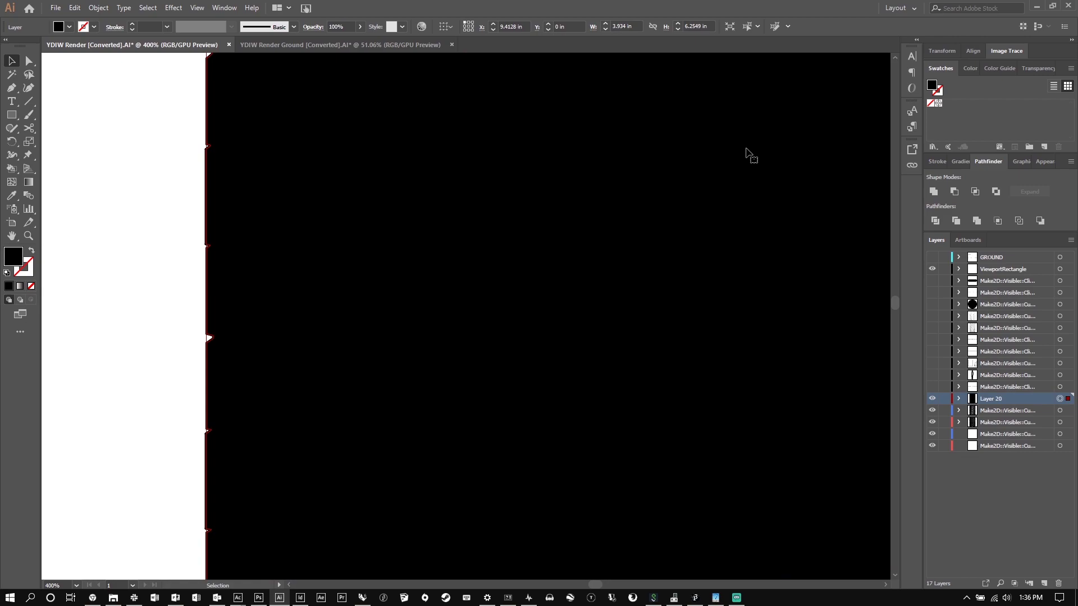
Swap the silhouette's fill and stroke to leave only an outline, and hide the two tower line layers beneath Layer 20.
scroll(240, 185, down, 4)
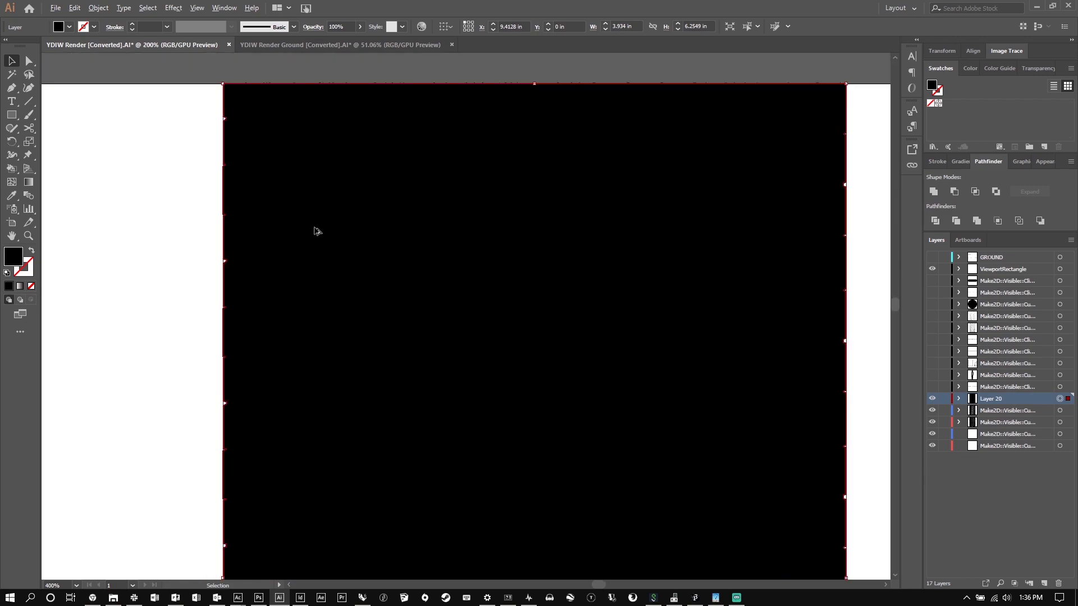
scroll(424, 219, down, 3)
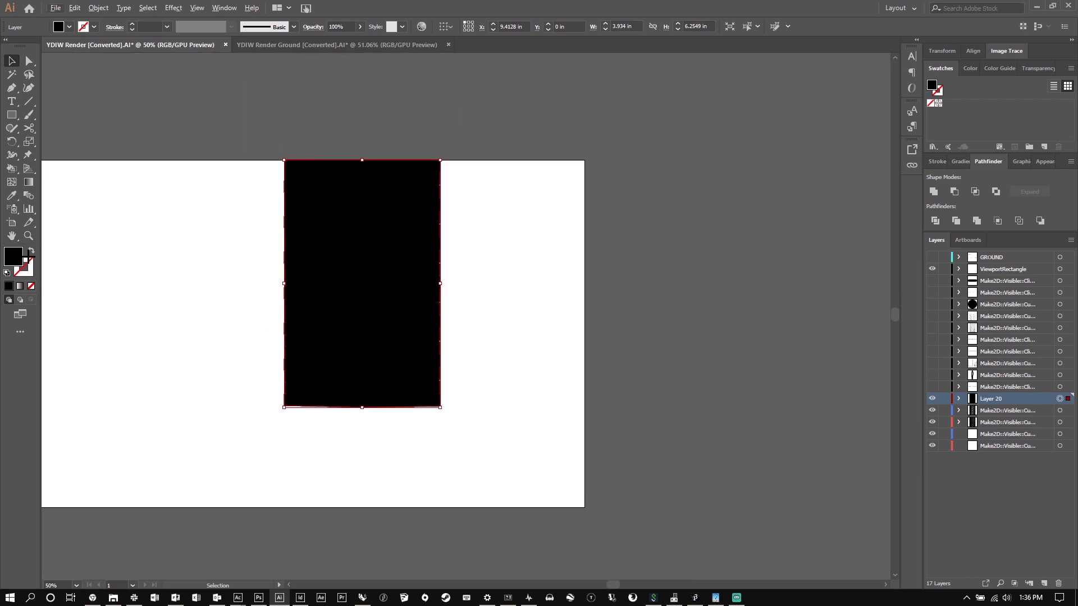
click(31, 251)
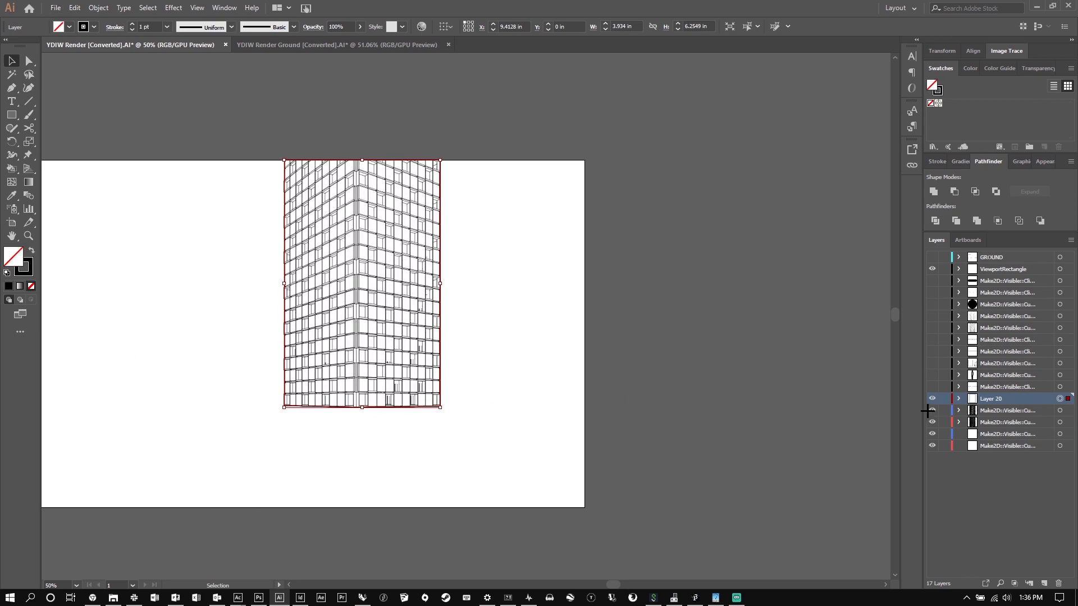
click(932, 432)
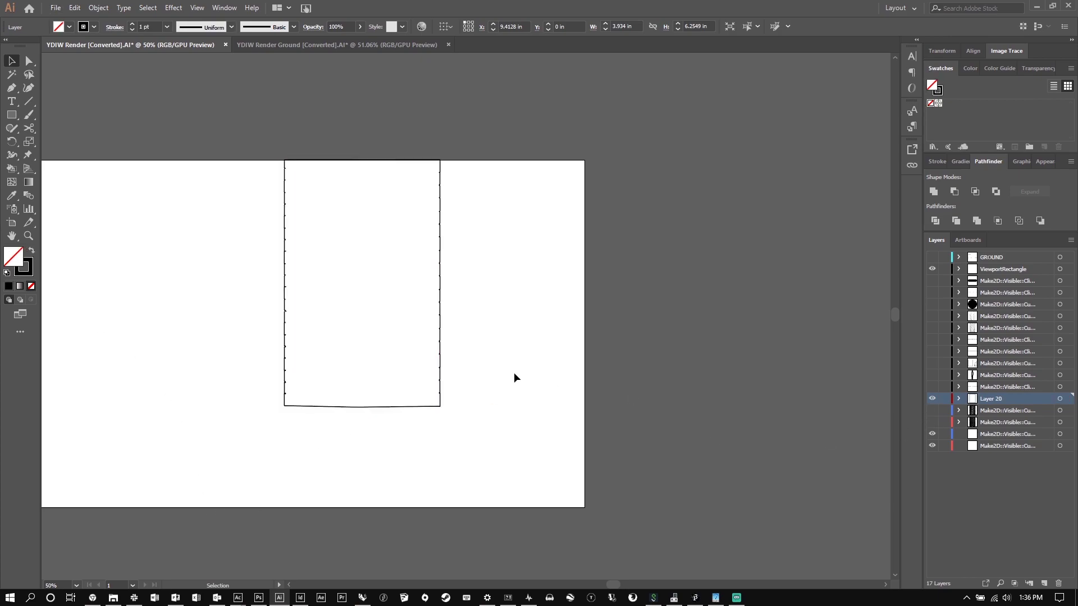
click(516, 377)
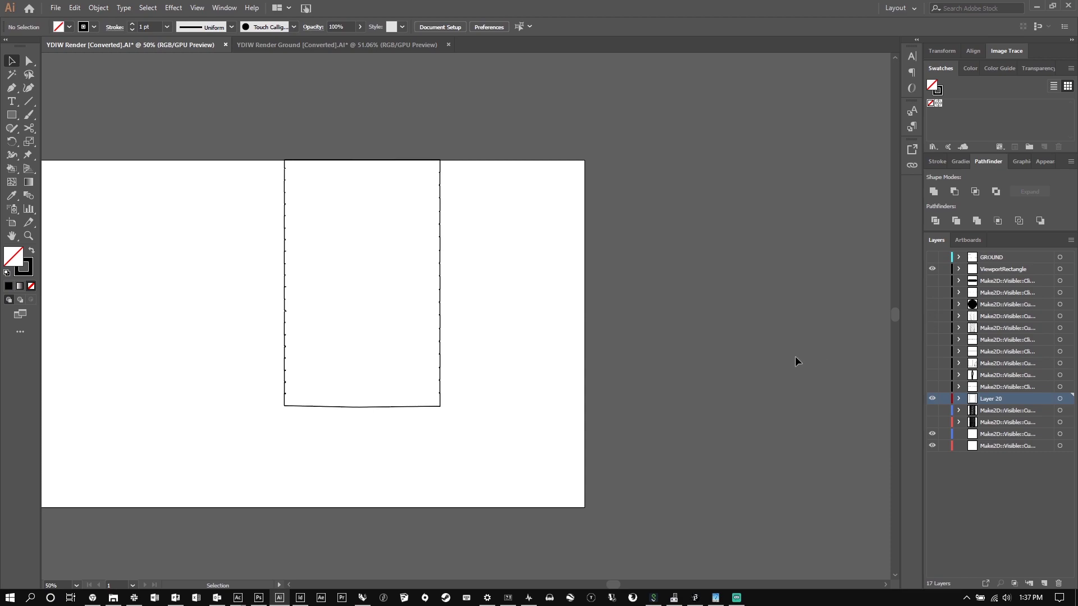
Show the surrounding buildings layer and the GROUND layer together with the tower outline.
scroll(773, 366, left, 1)
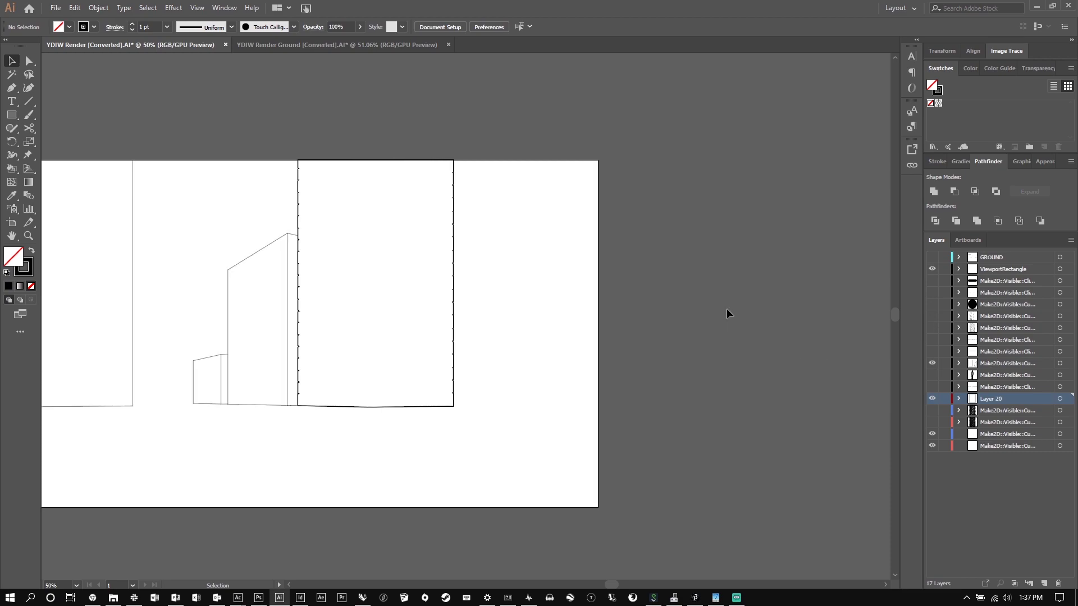
drag(727, 310, 987, 254)
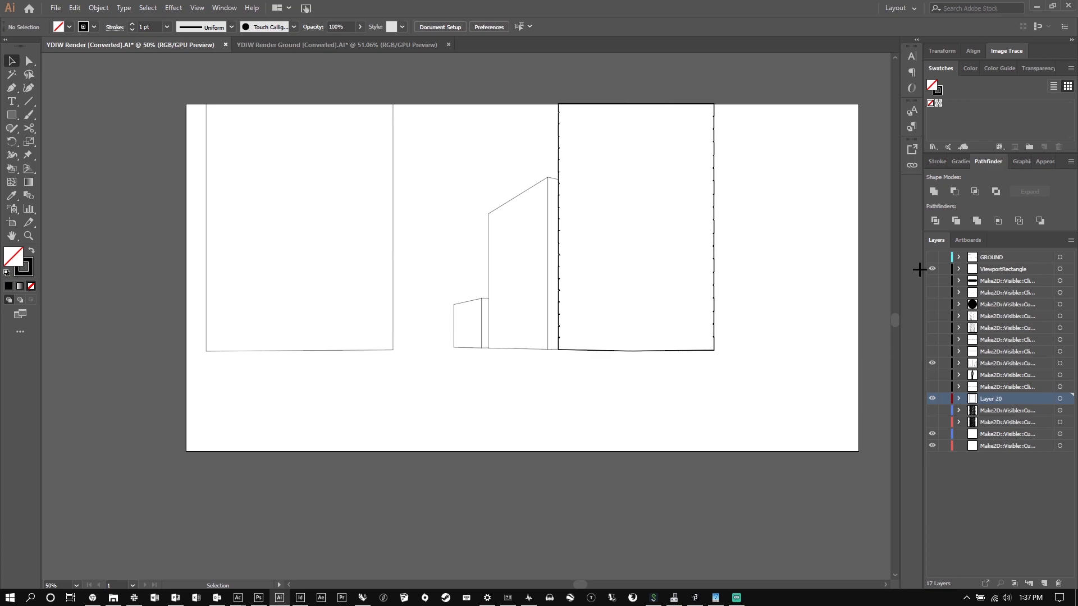
click(932, 257)
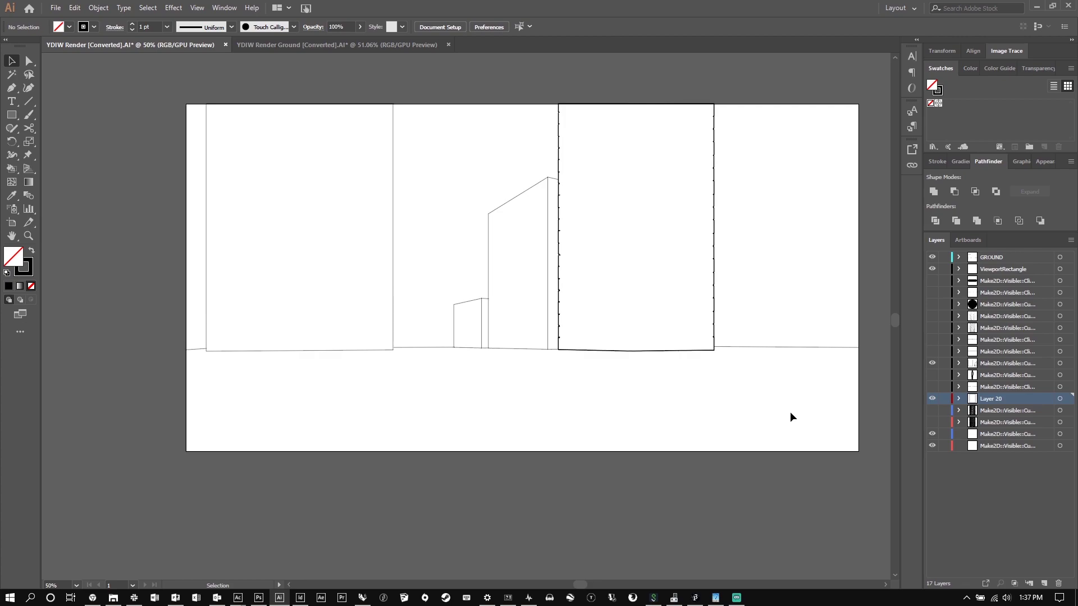
Save a PDF copy named "YDIW Render SURROUNDING PDF" in the EXPORT folder.
click(55, 8)
mouse_move(161, 202)
click(252, 217)
key(Escape)
click(142, 259)
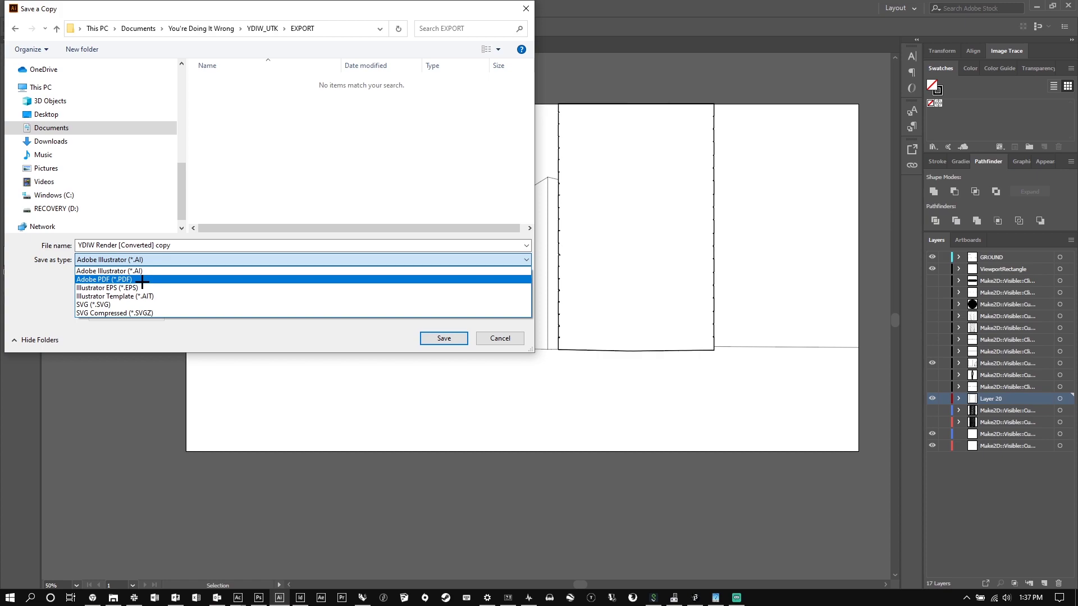
click(142, 279)
drag(124, 245, 140, 245)
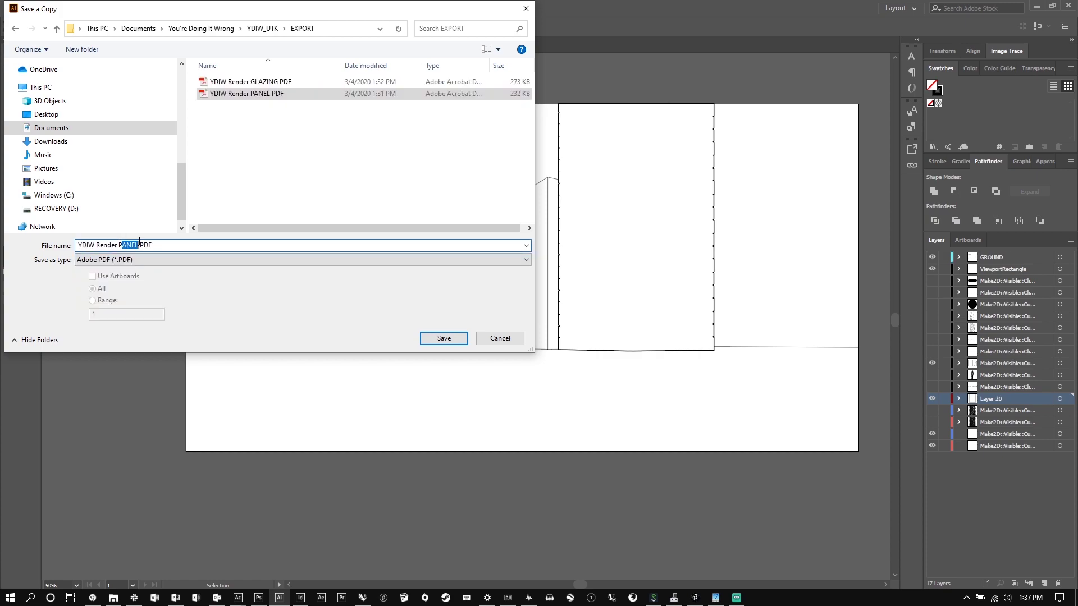
text(SURROUNDING)
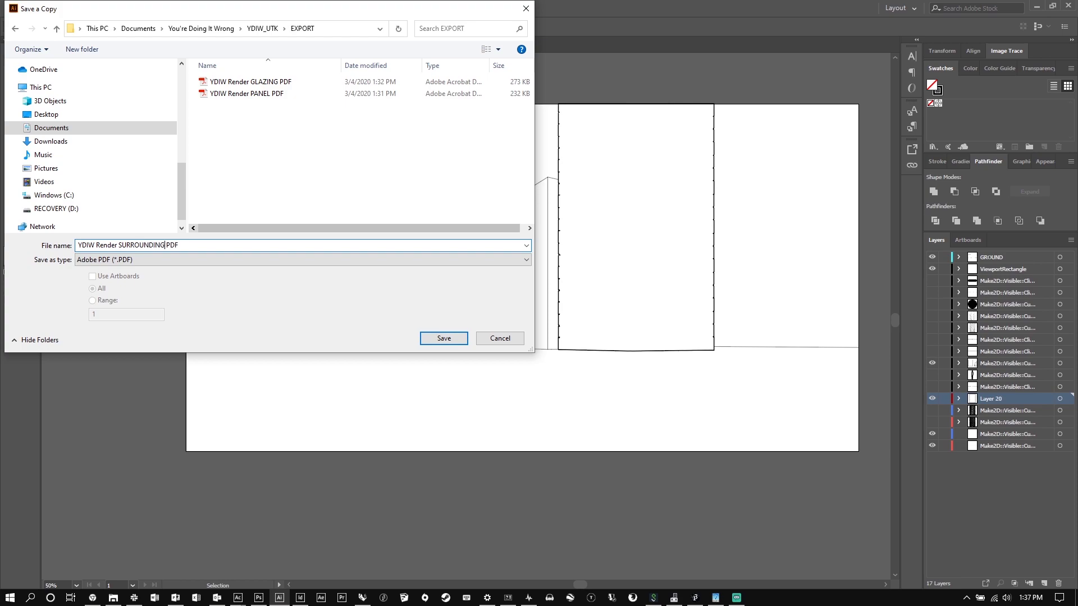
click(444, 338)
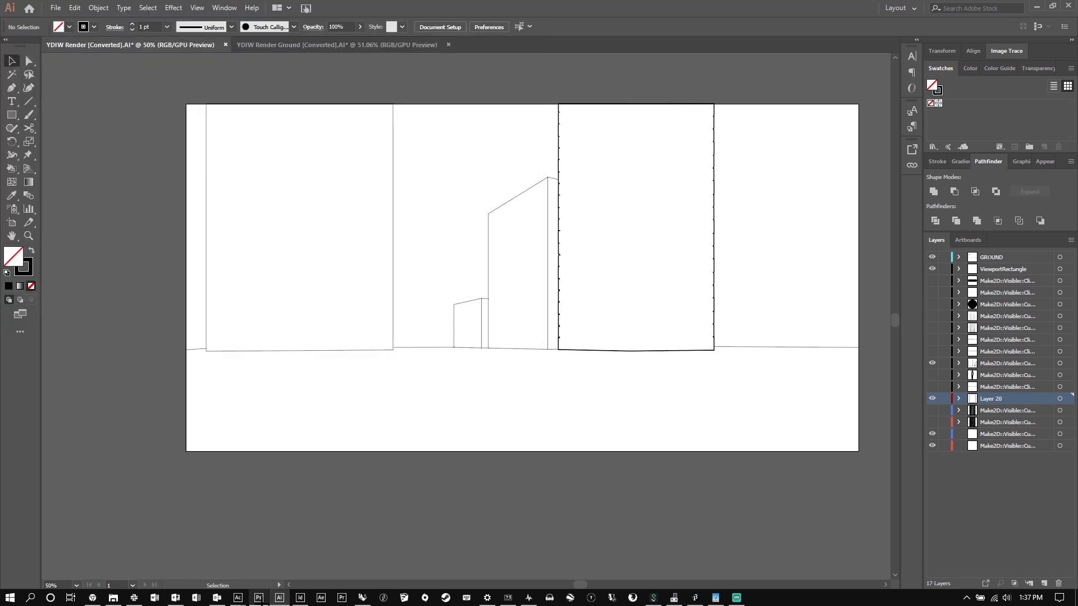
Switch to File Explorer and check the PDFs saved in the YDIW_UTK project's EXPORT folder.
click(259, 598)
click(113, 598)
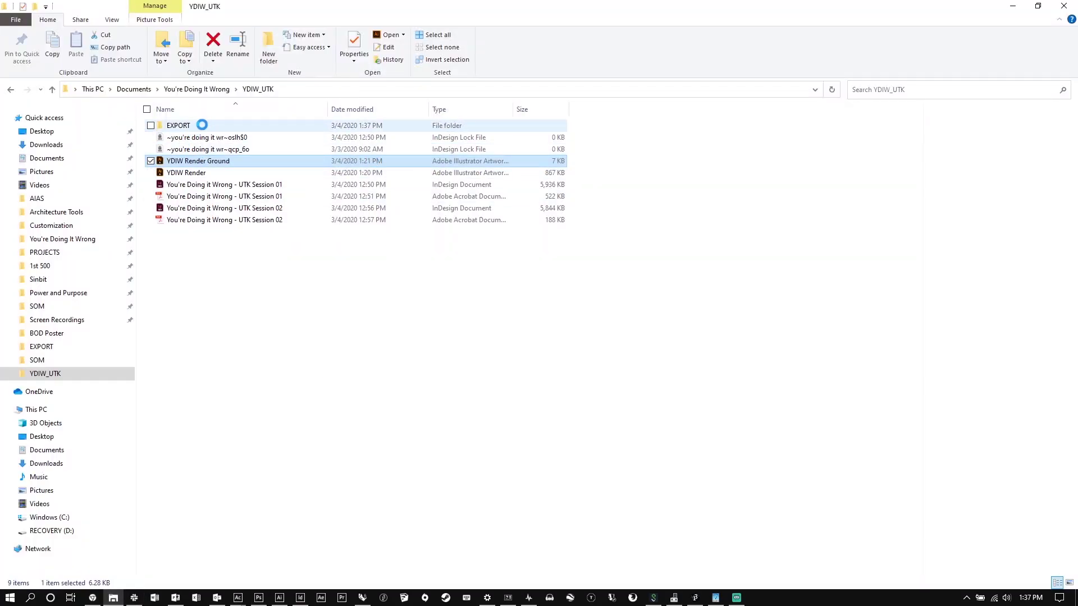
double_click(202, 125)
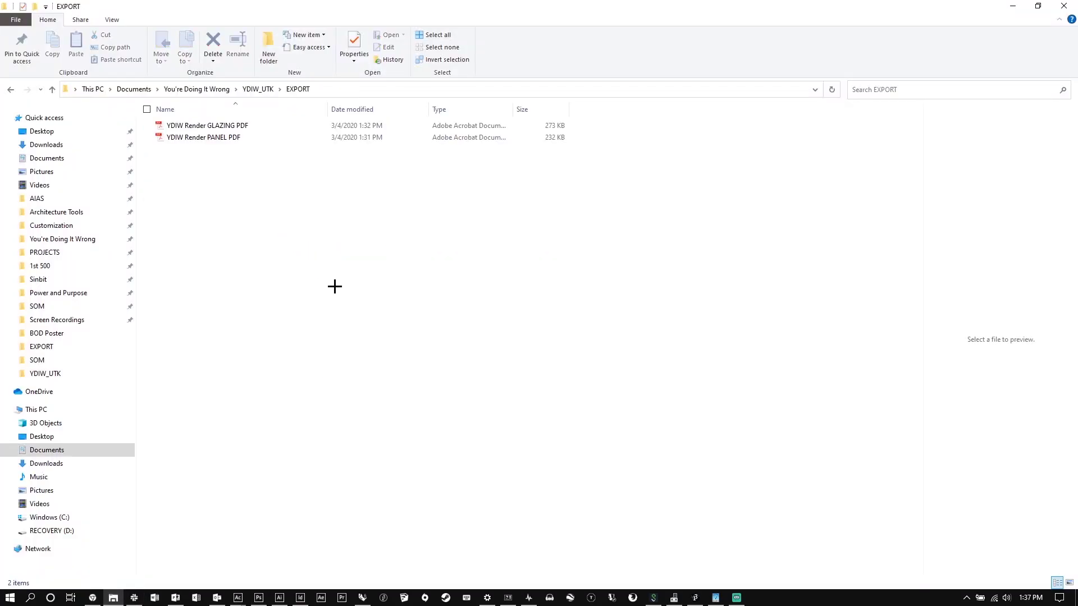
click(303, 137)
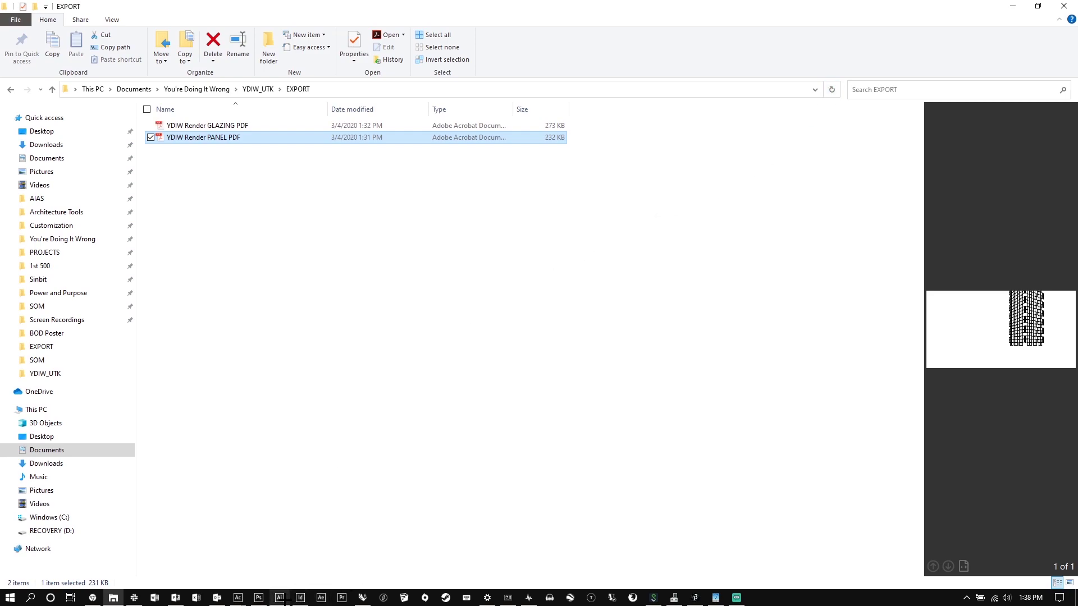
Return to Illustrator and finish saving the surroundings PDF without preserving Illustrator editing capabilities.
click(279, 597)
click(275, 319)
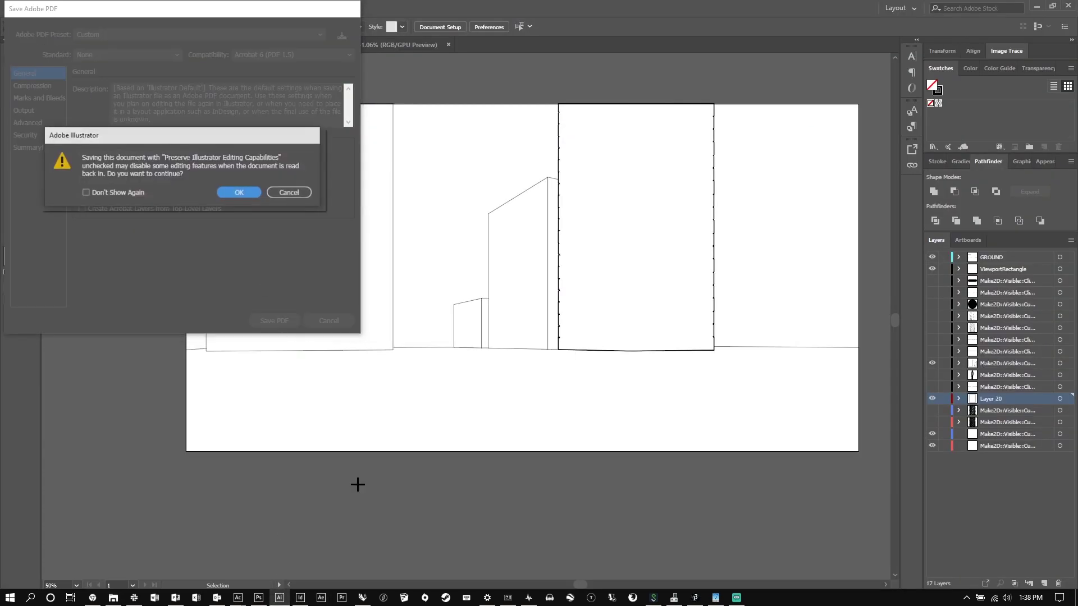
click(238, 193)
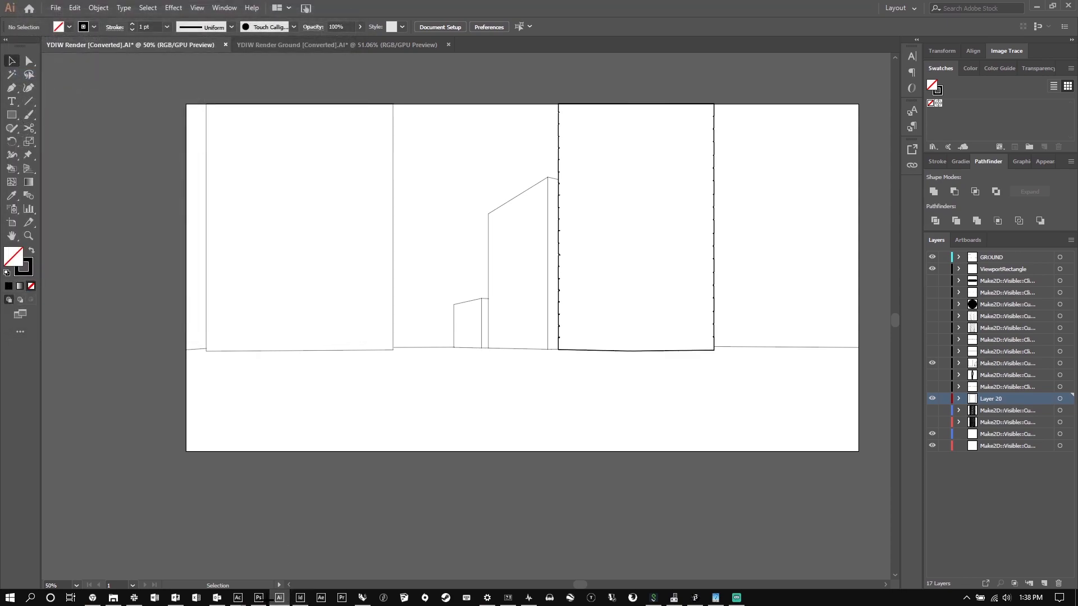
Open "YDIW Render GLAZING PDF" from the EXPORT folder in Photoshop, cropped to Media Box at 300 pixels/inch in RGB Color.
click(257, 598)
click(113, 598)
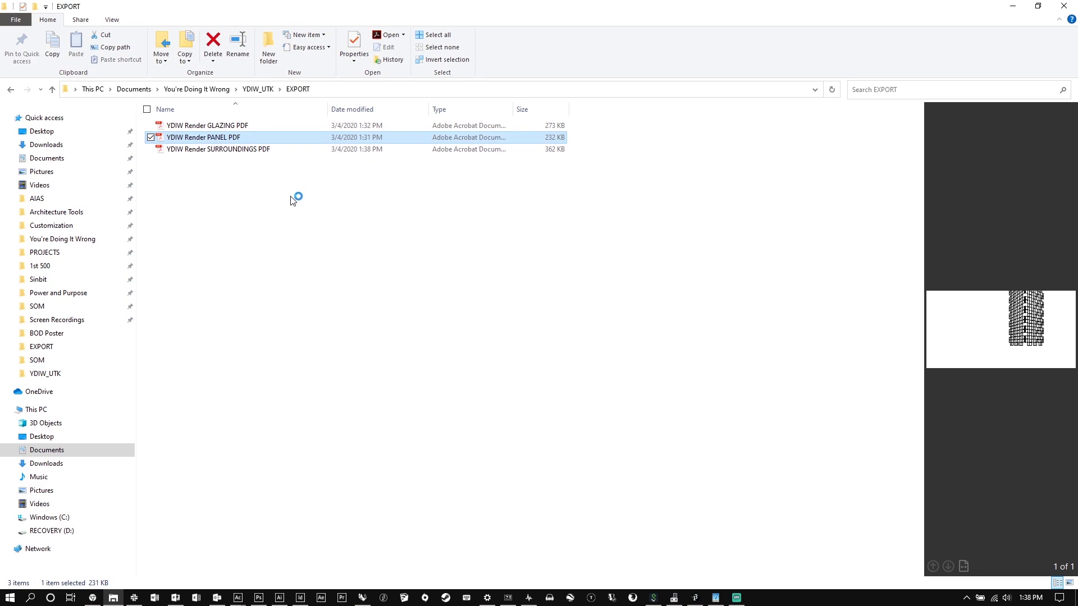
click(257, 125)
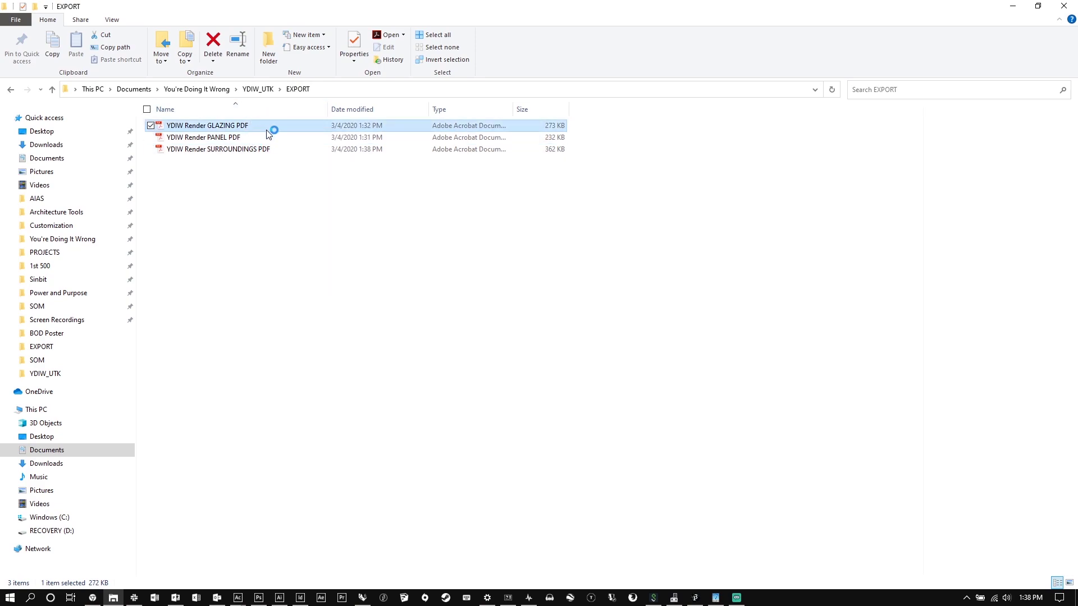
click(241, 149)
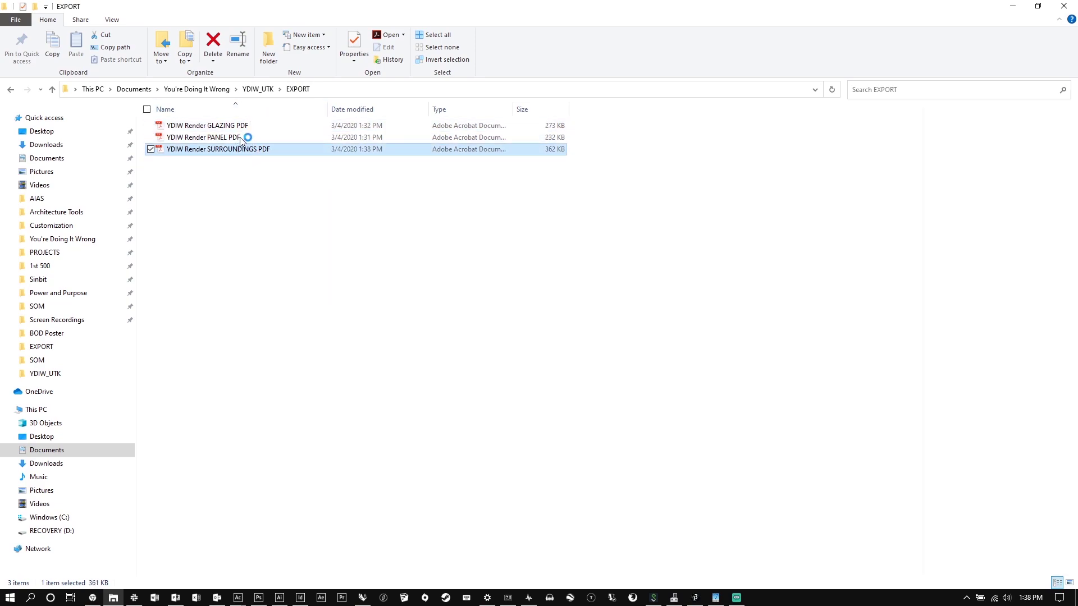
drag(241, 126, 503, 160)
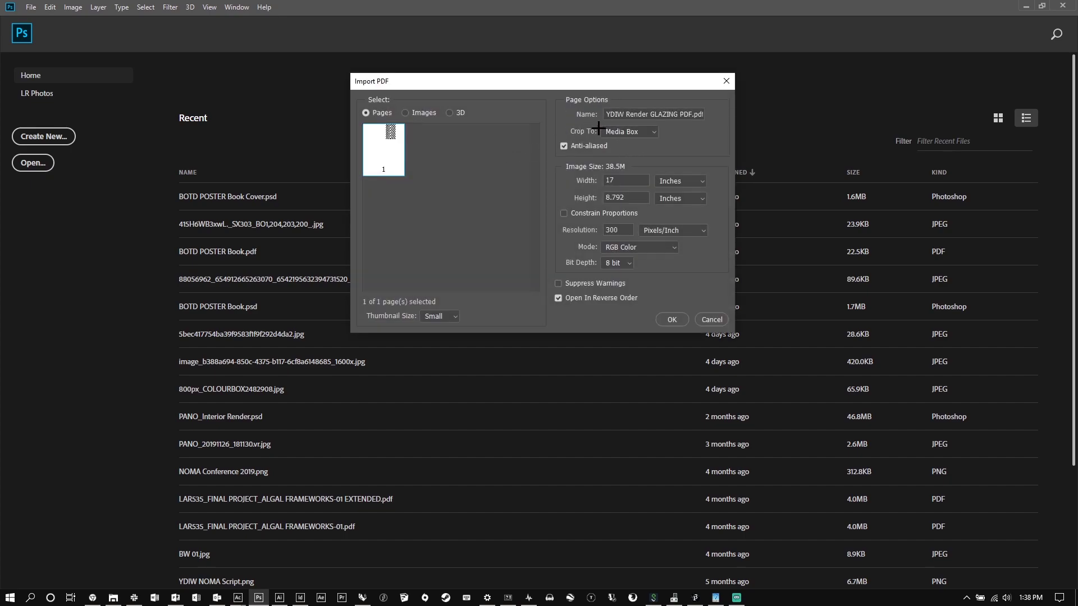
click(622, 130)
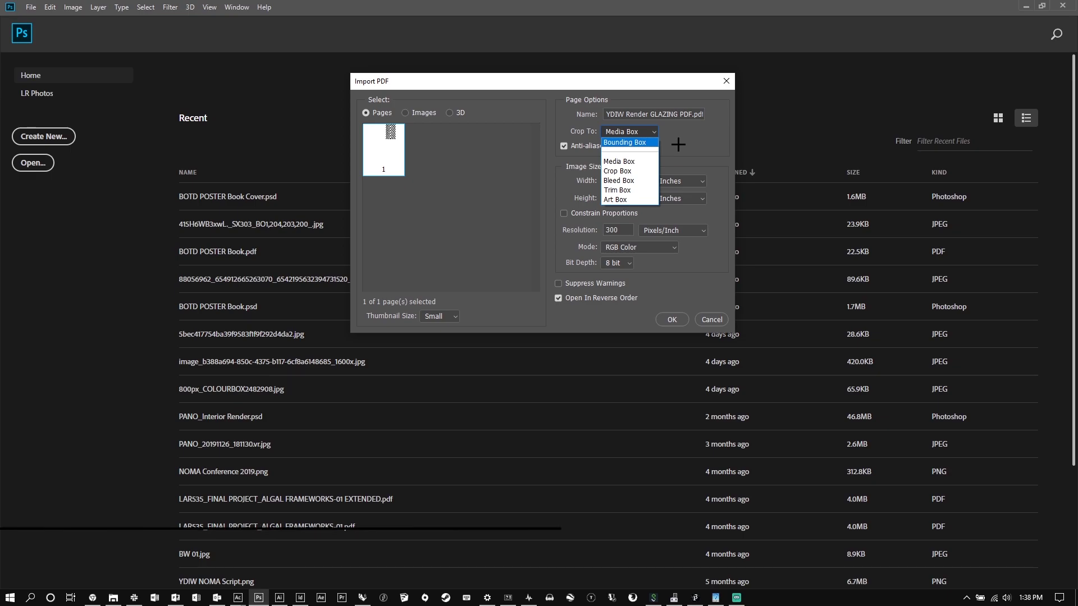
click(637, 162)
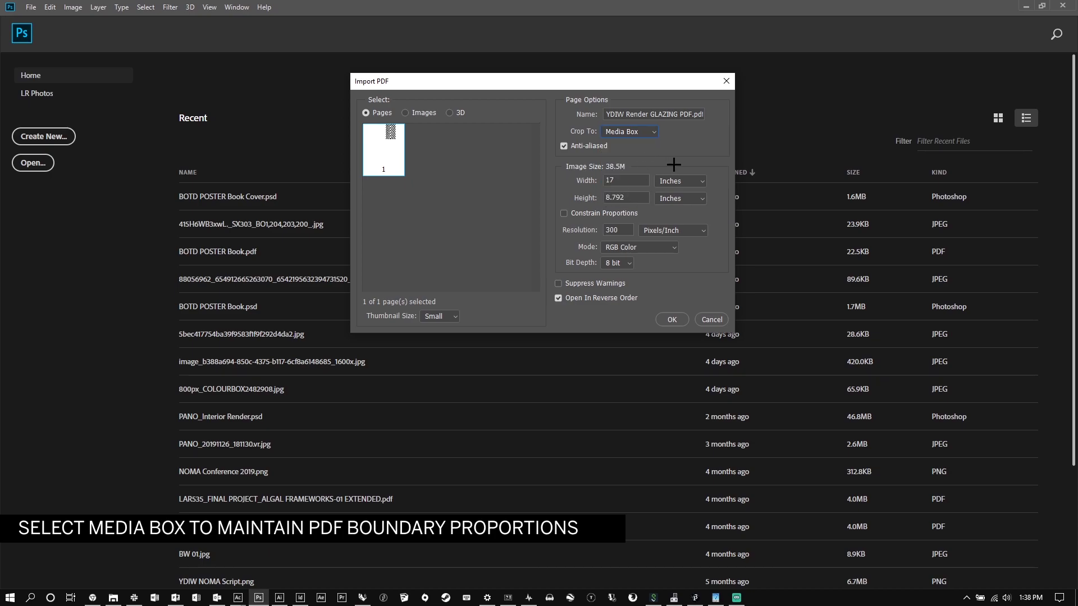
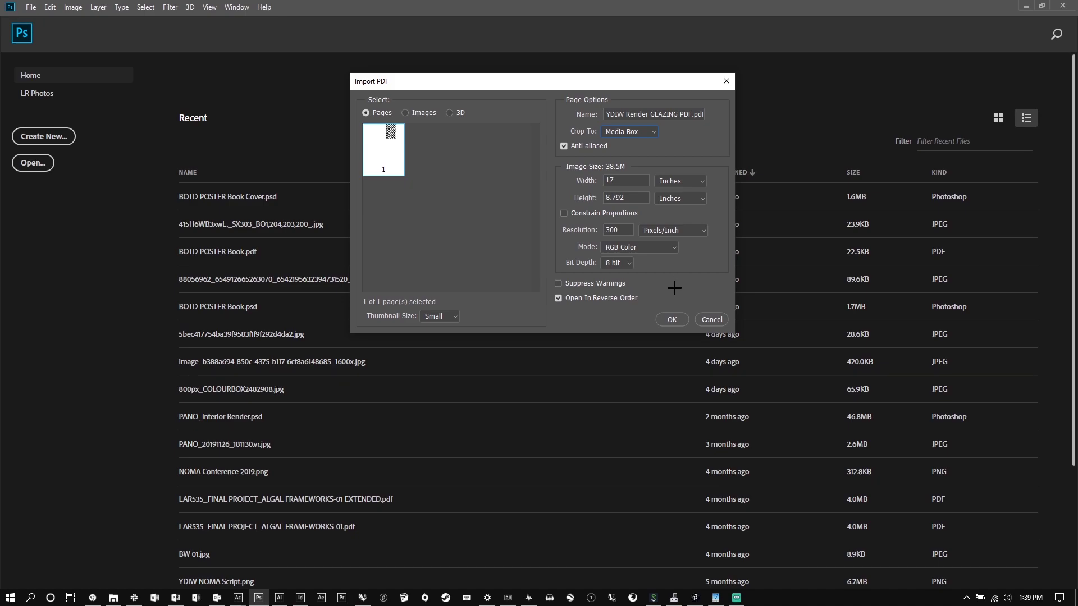
click(672, 319)
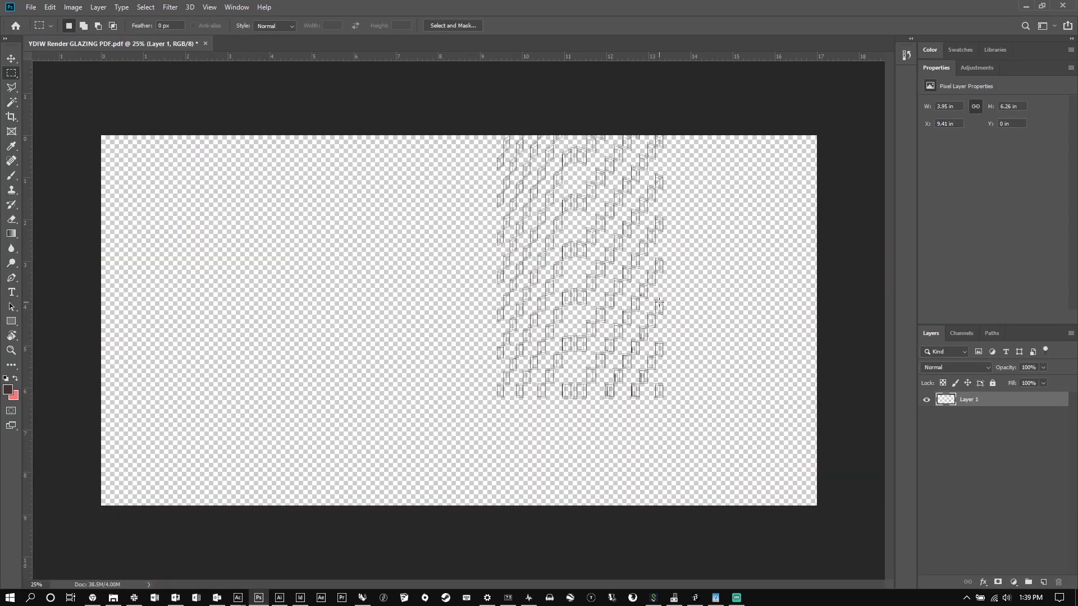
click(113, 598)
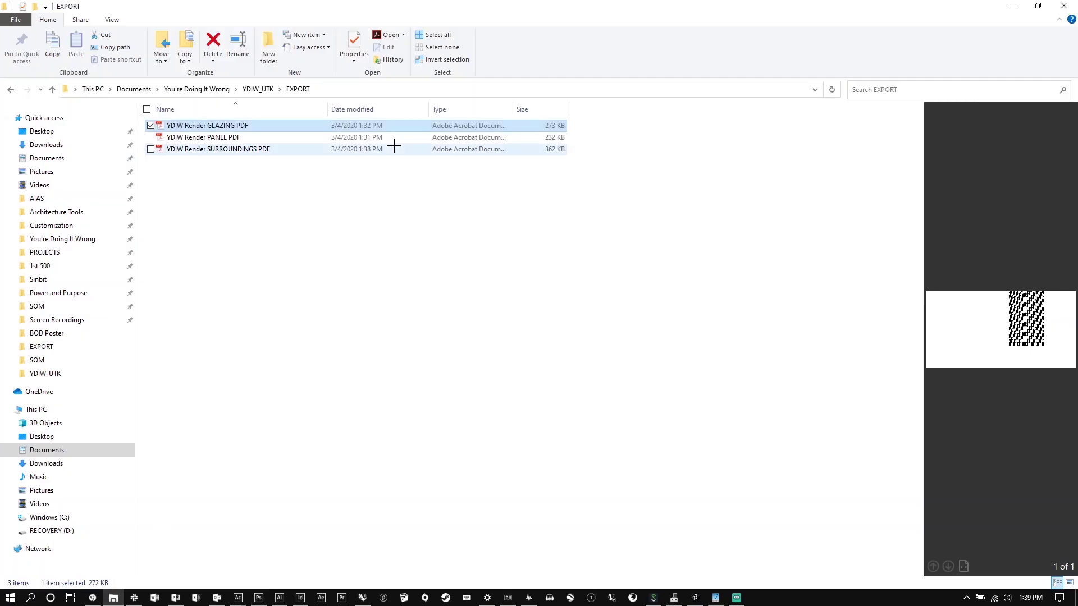
drag(219, 137, 378, 303)
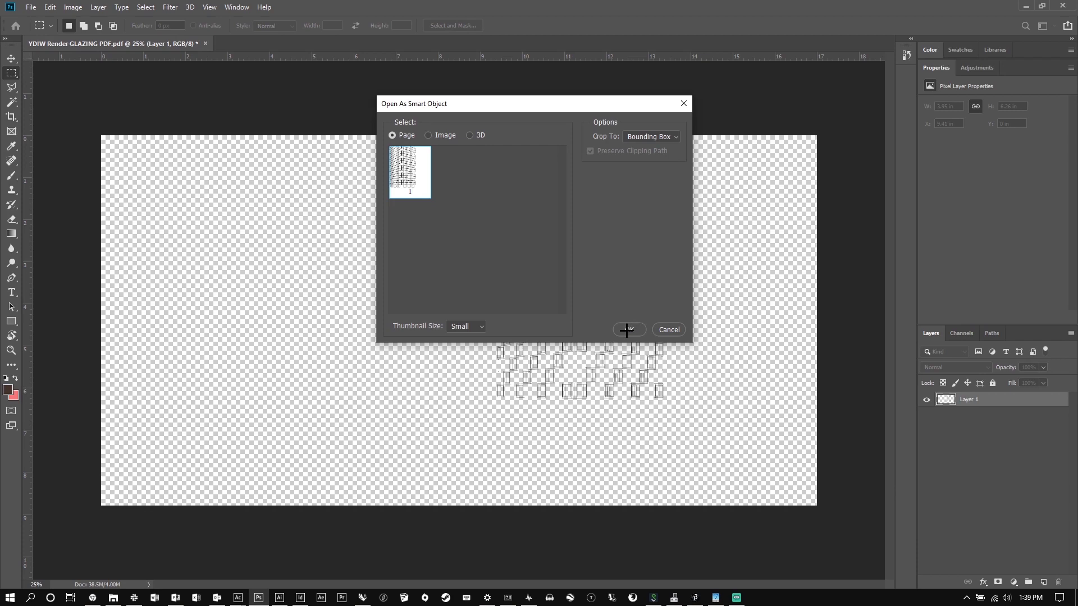
click(626, 330)
key(Escape)
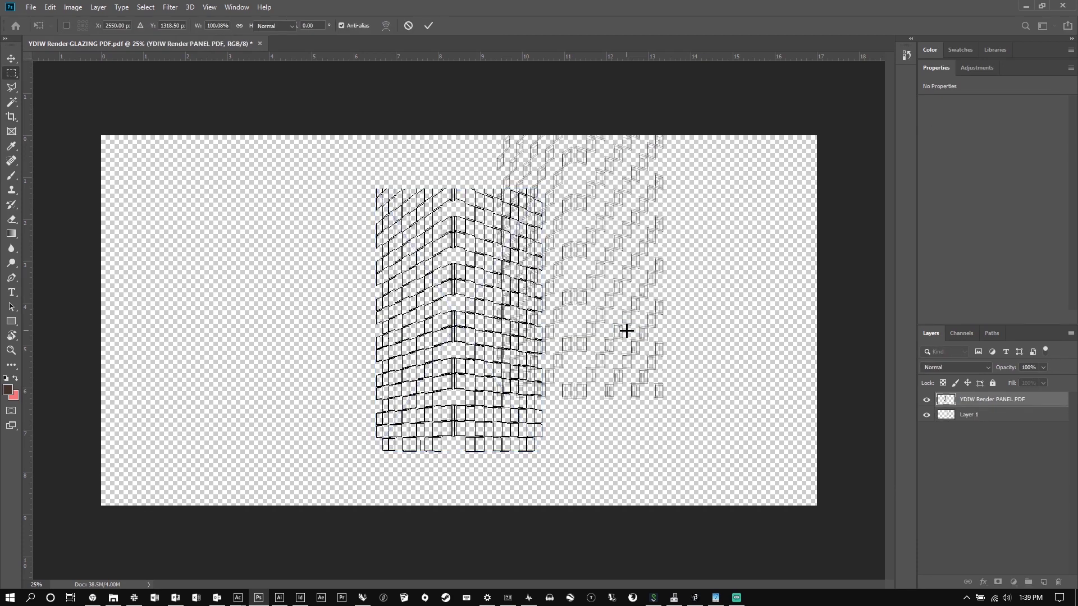
Place "YDIW Render PANEL PDF" from the EXPORT folder into the glazing document as a smart object cropped to Media Box.
click(113, 597)
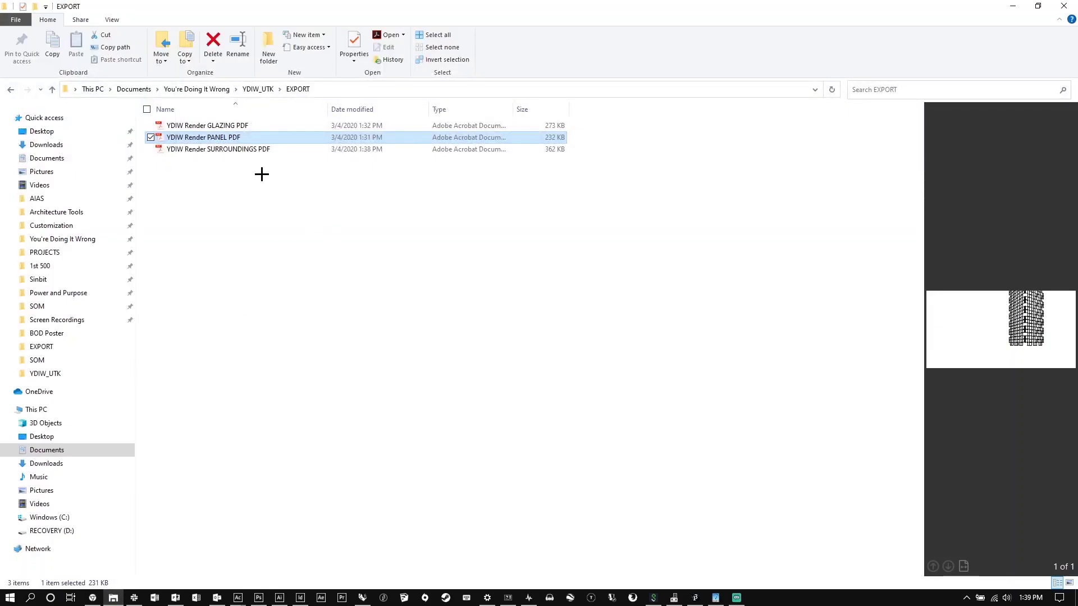
drag(234, 138, 387, 283)
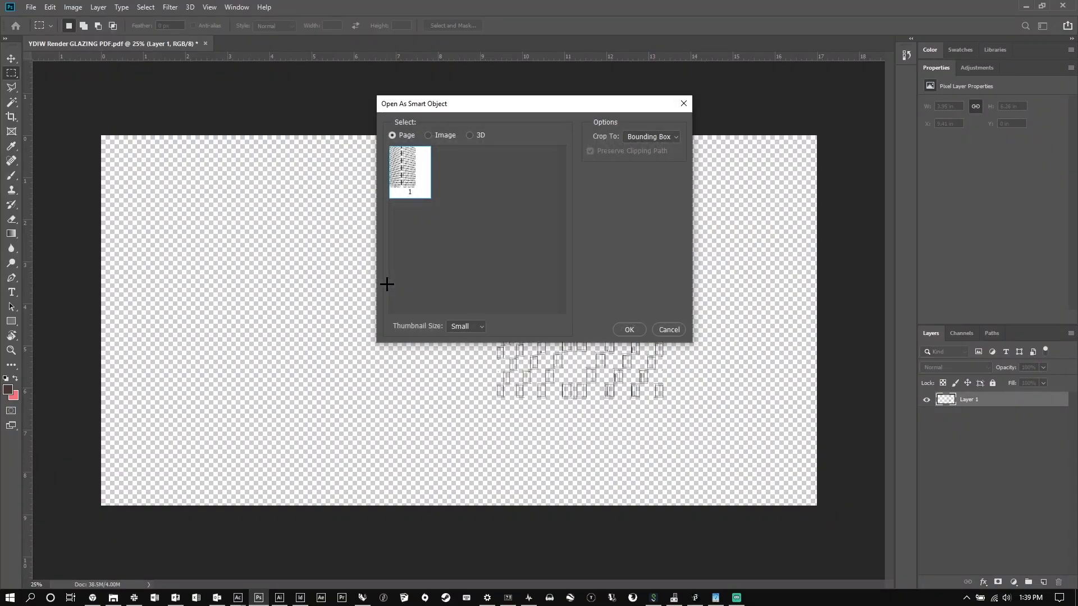
click(662, 136)
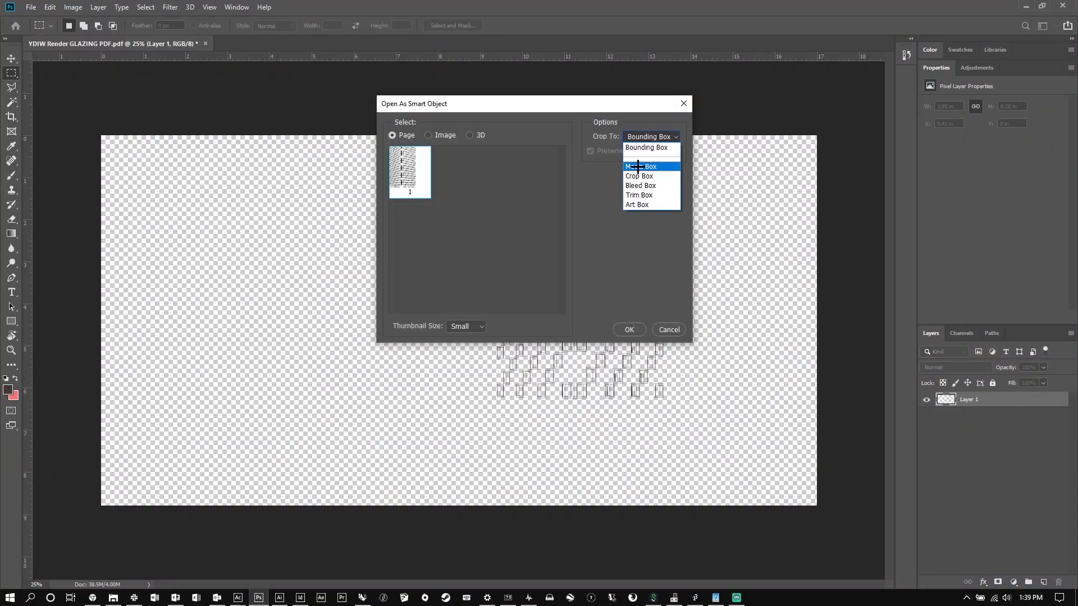
click(640, 166)
click(627, 330)
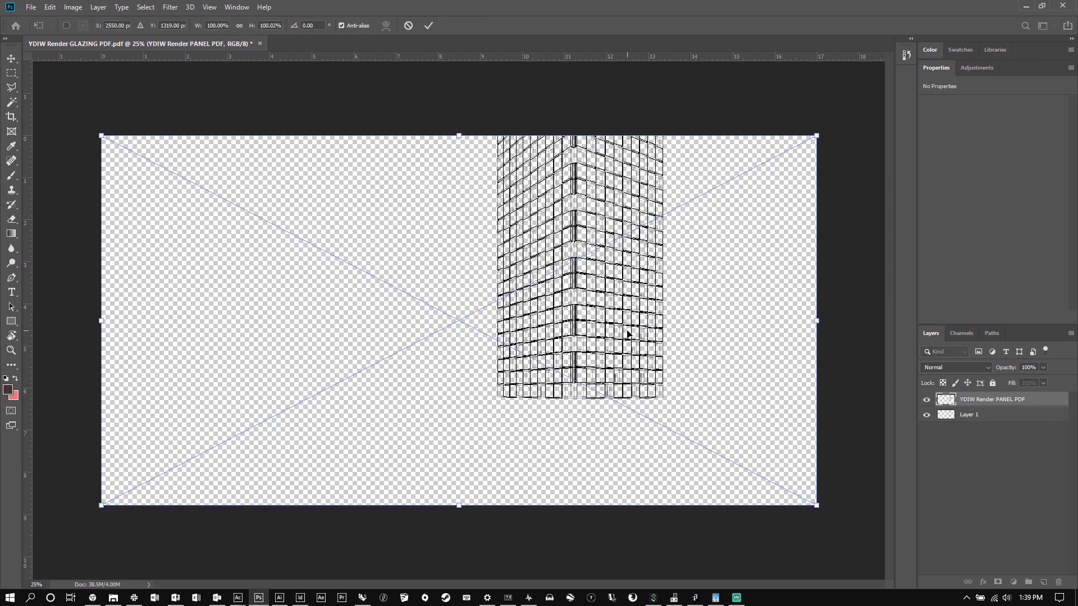
key(Return)
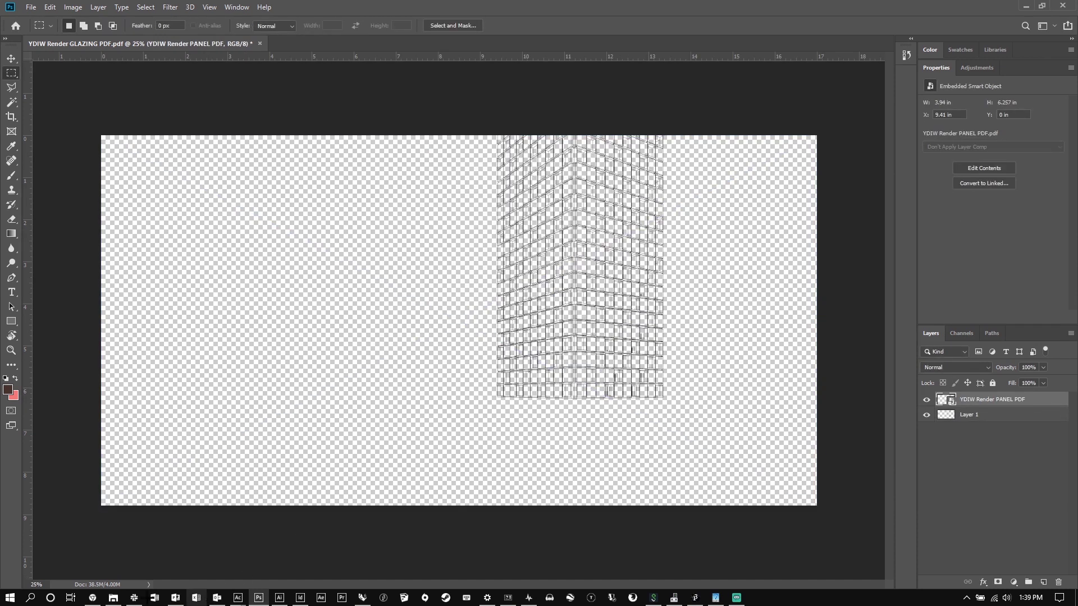
Place "YDIW Render SURROUNDINGS PDF" from the EXPORT folder into the same document as a smart object cropped to Media Box.
click(113, 597)
click(252, 148)
drag(252, 147, 427, 355)
click(652, 137)
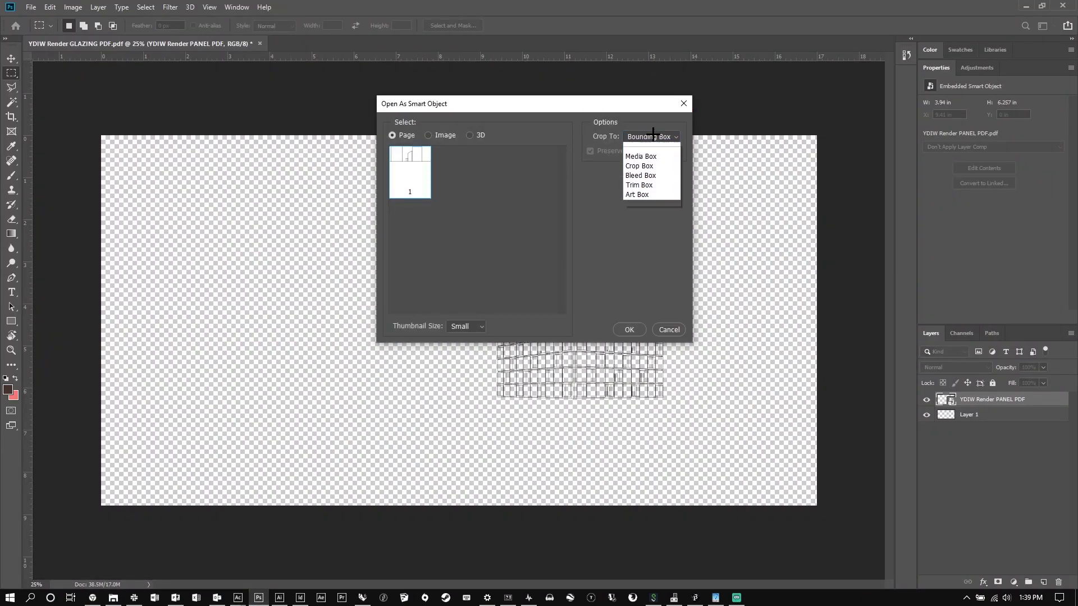
click(639, 162)
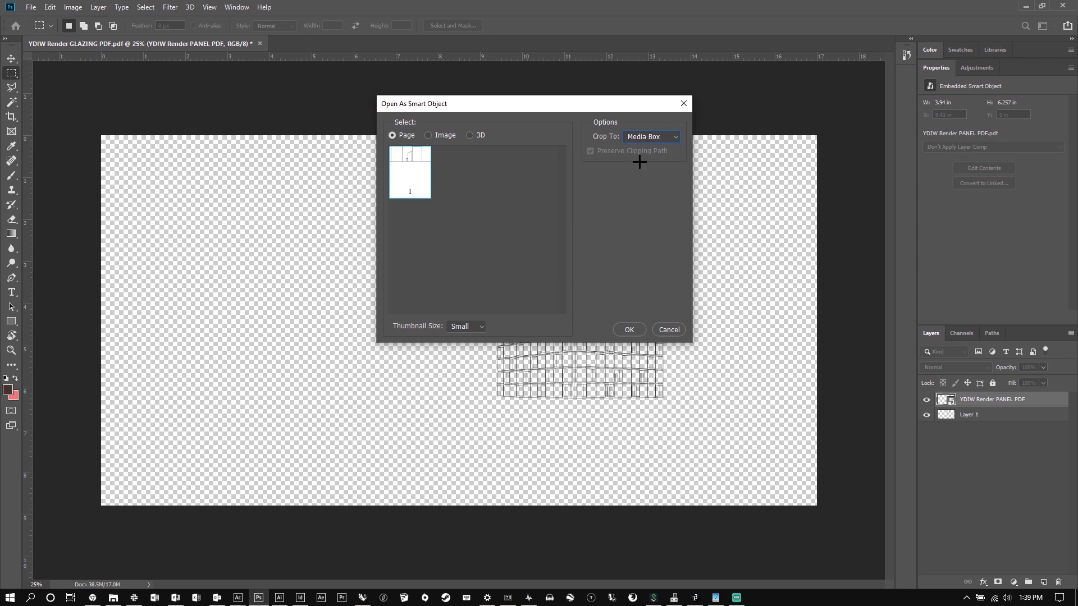
click(620, 329)
key(Return)
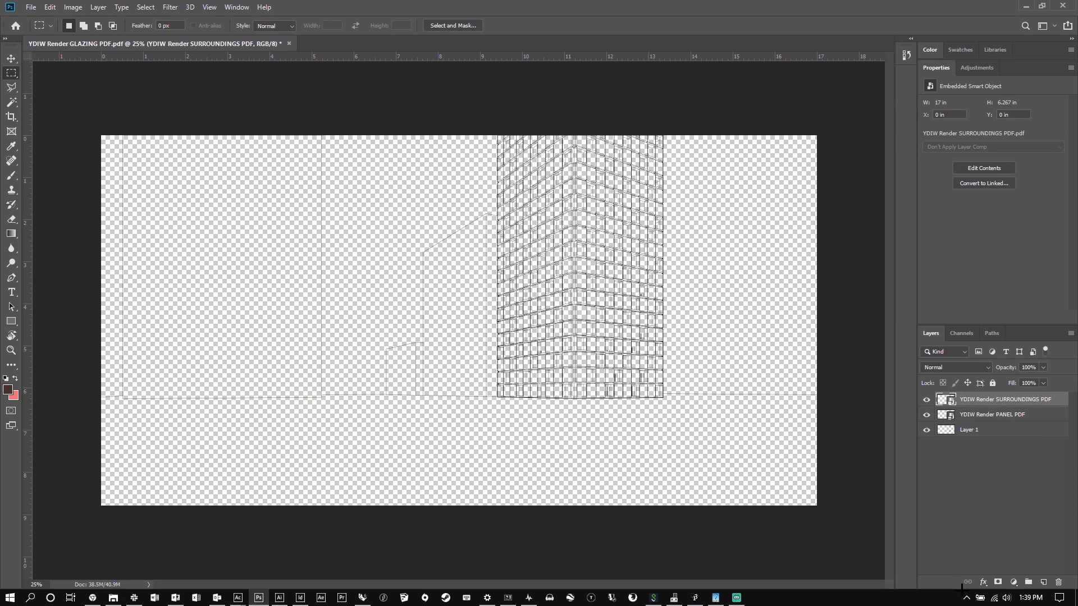
click(1013, 582)
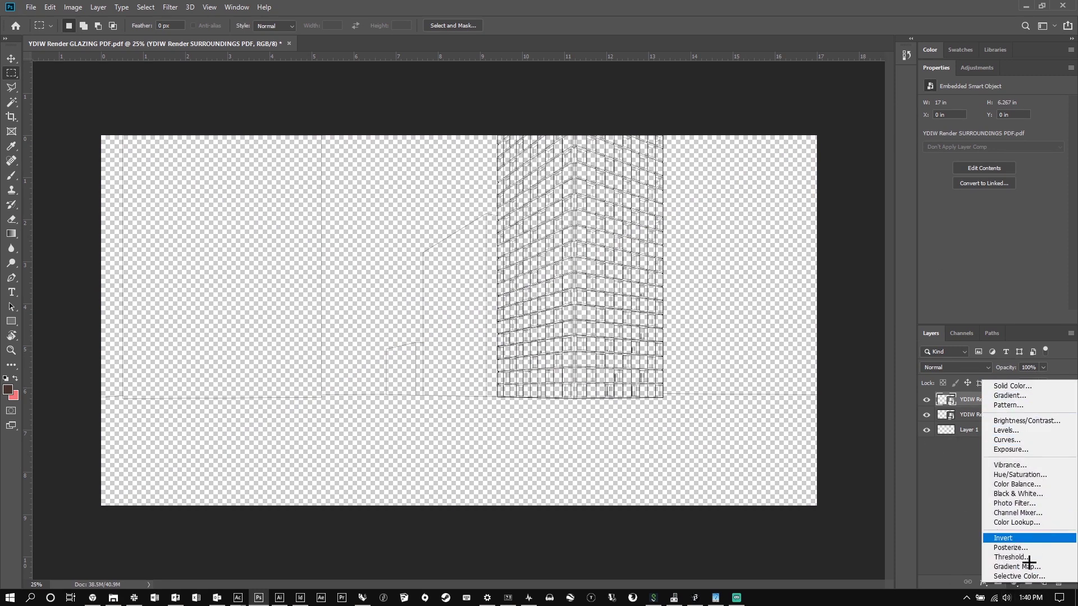
click(950, 538)
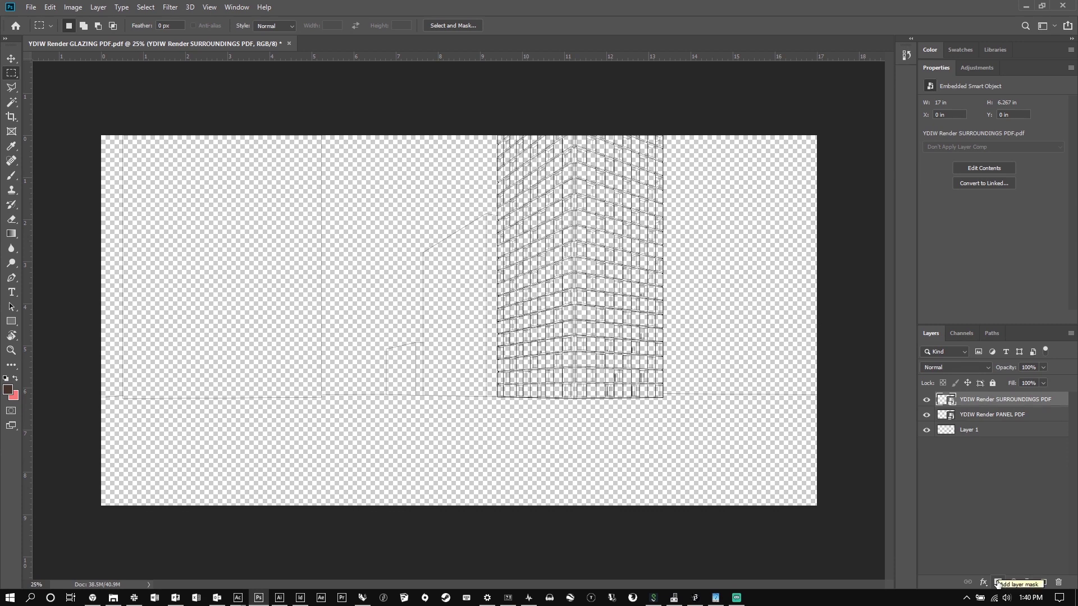
click(1015, 584)
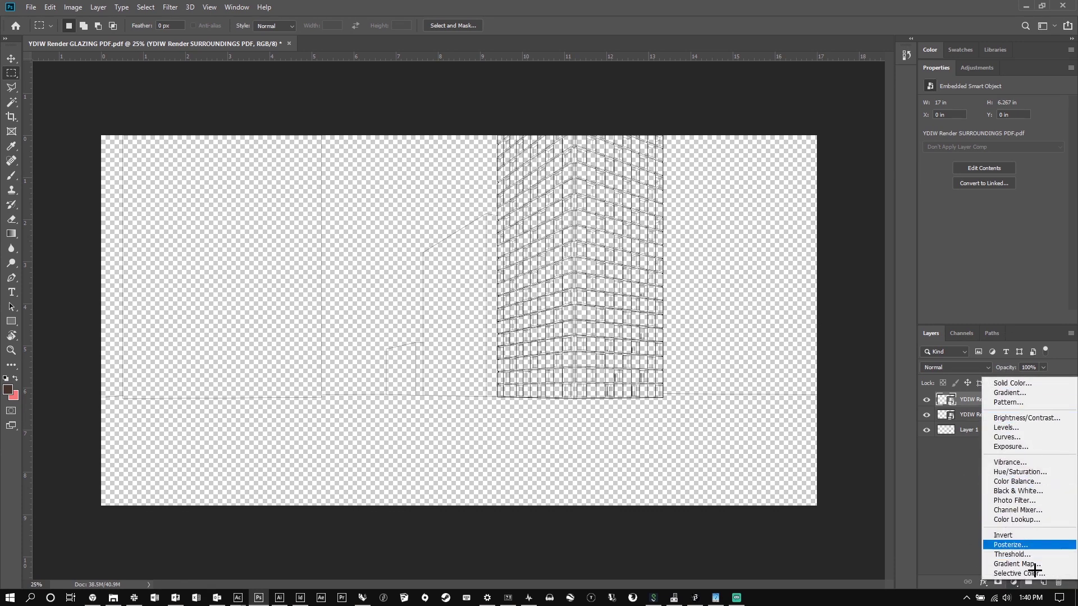
click(65, 5)
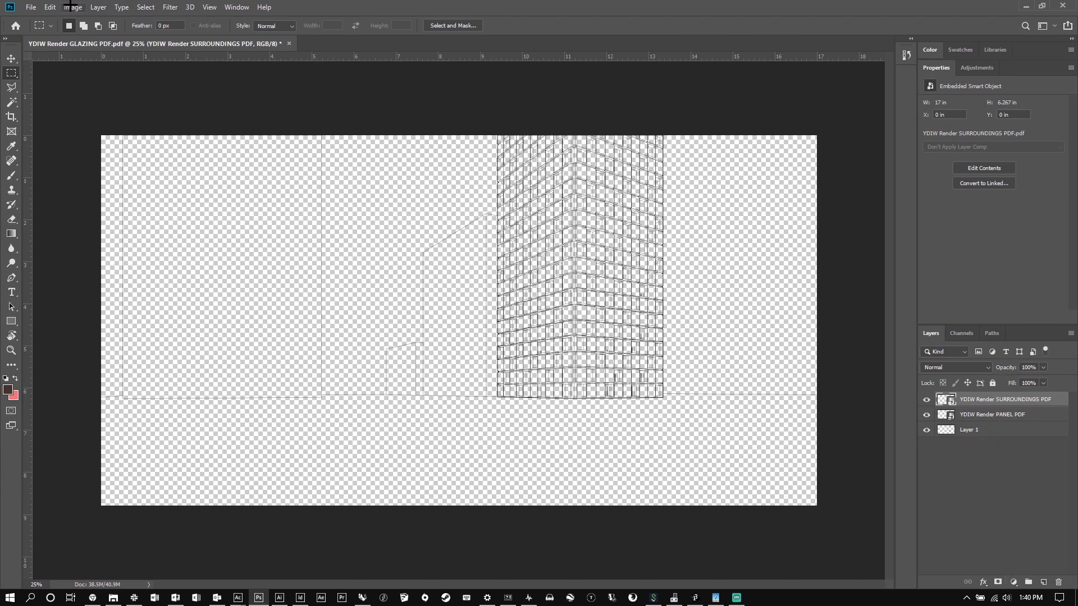
click(65, 6)
mouse_move(94, 37)
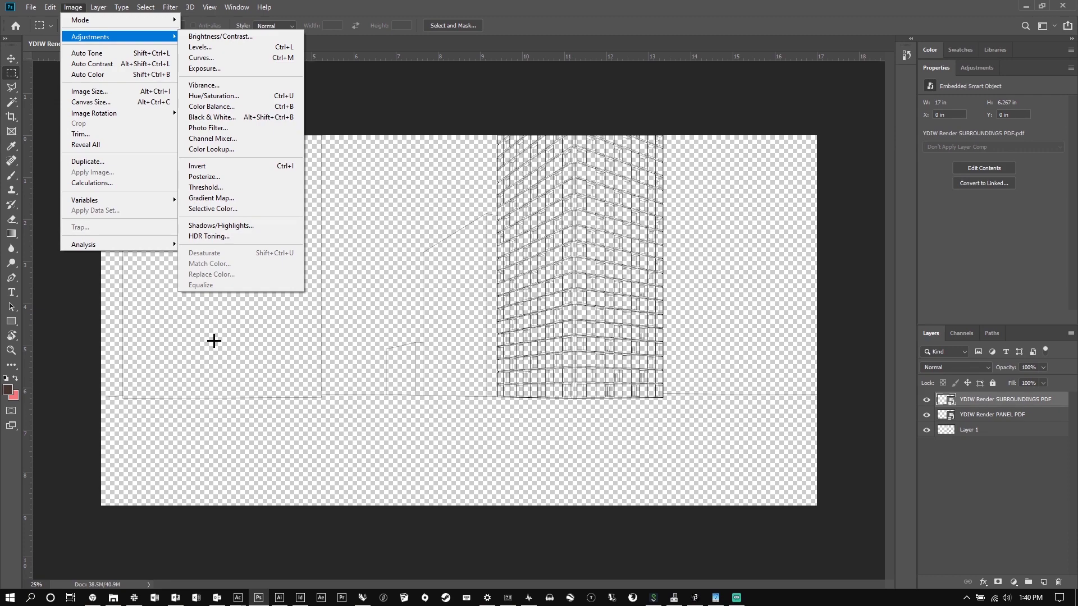
Add a white (ffffff) Solid Color fill layer and move it beneath all the linework layers.
click(1013, 582)
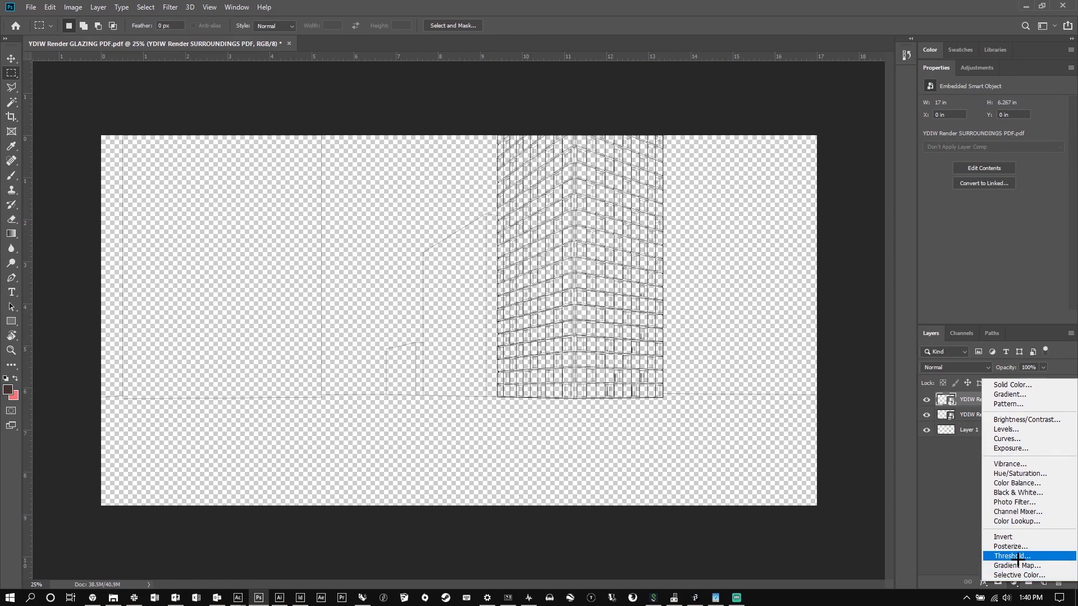
click(976, 424)
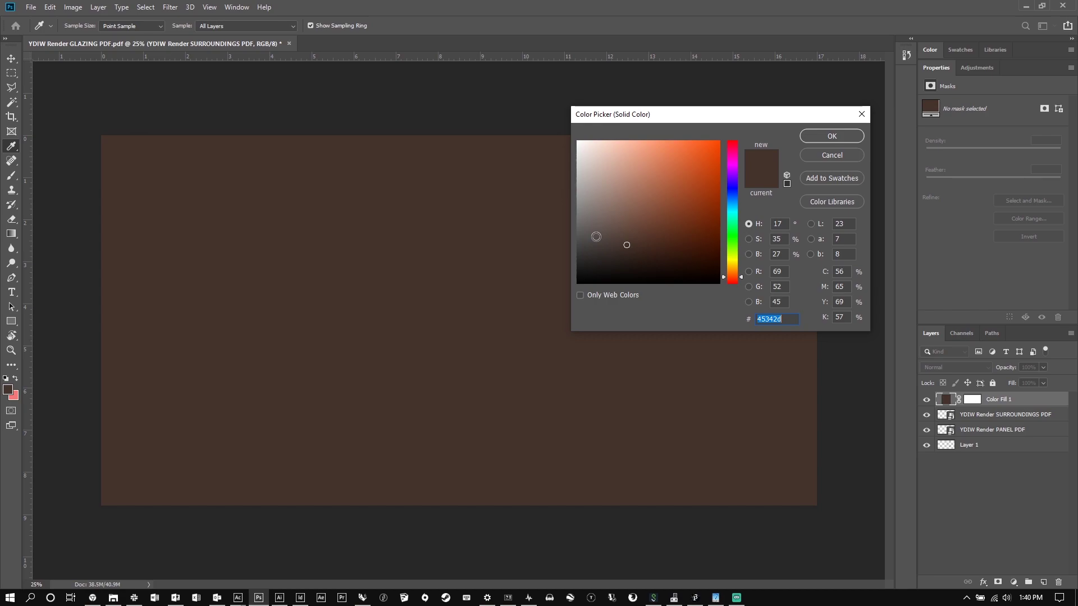
drag(596, 236, 578, 141)
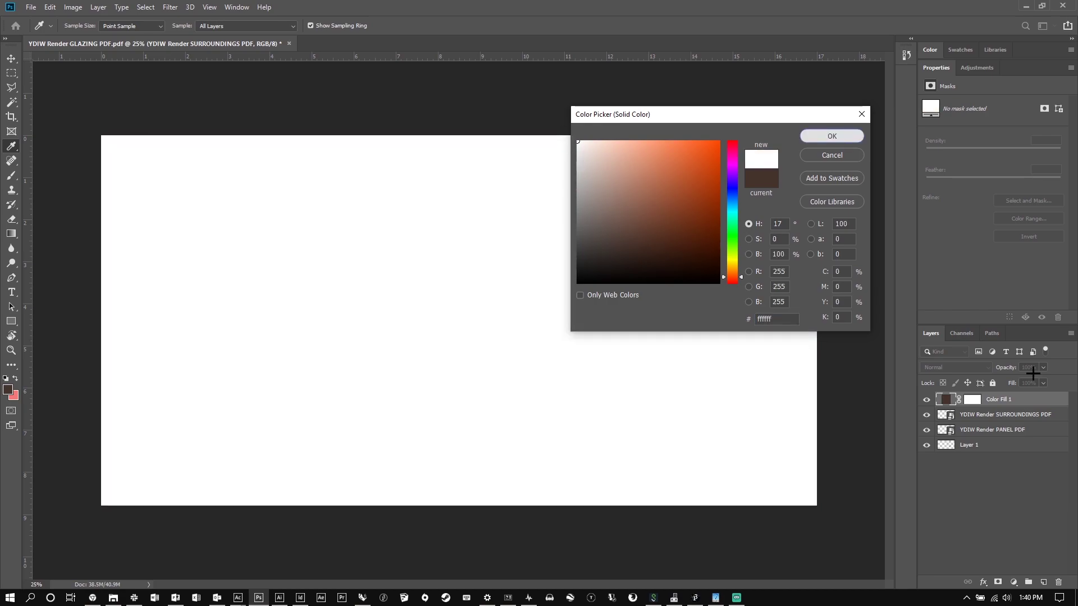
key(Return)
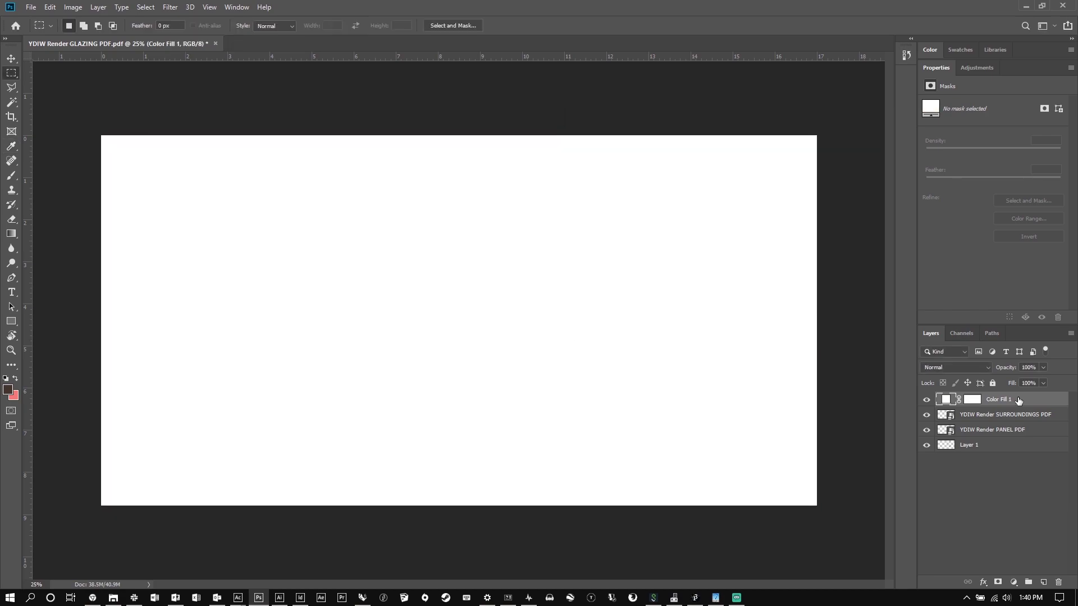
drag(1018, 400, 966, 447)
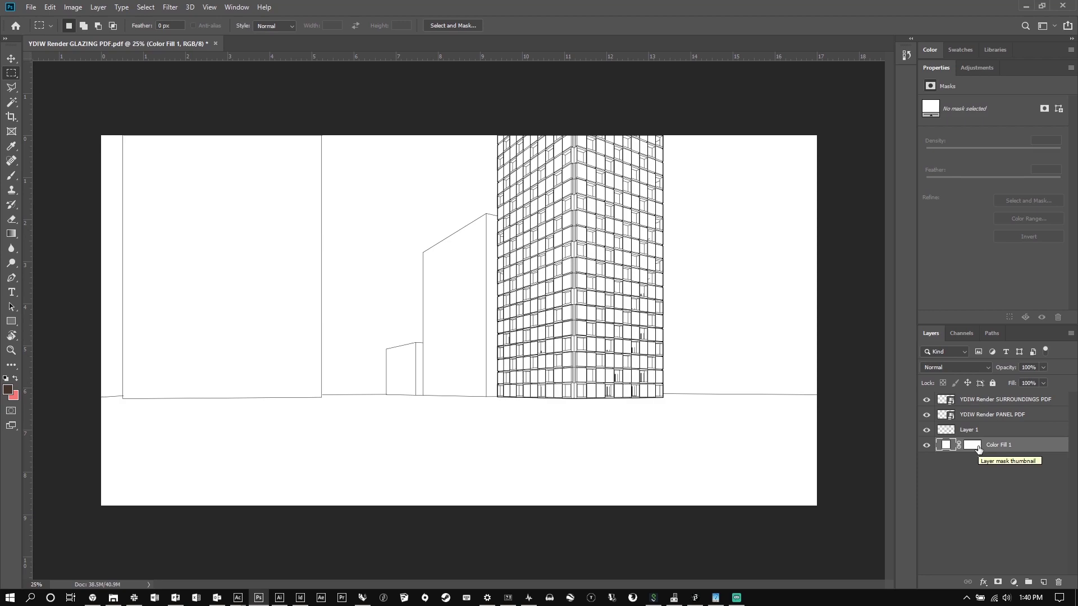
Rename the white color fill layer as BACKGROUND.
double_click(998, 446)
text(BAC)
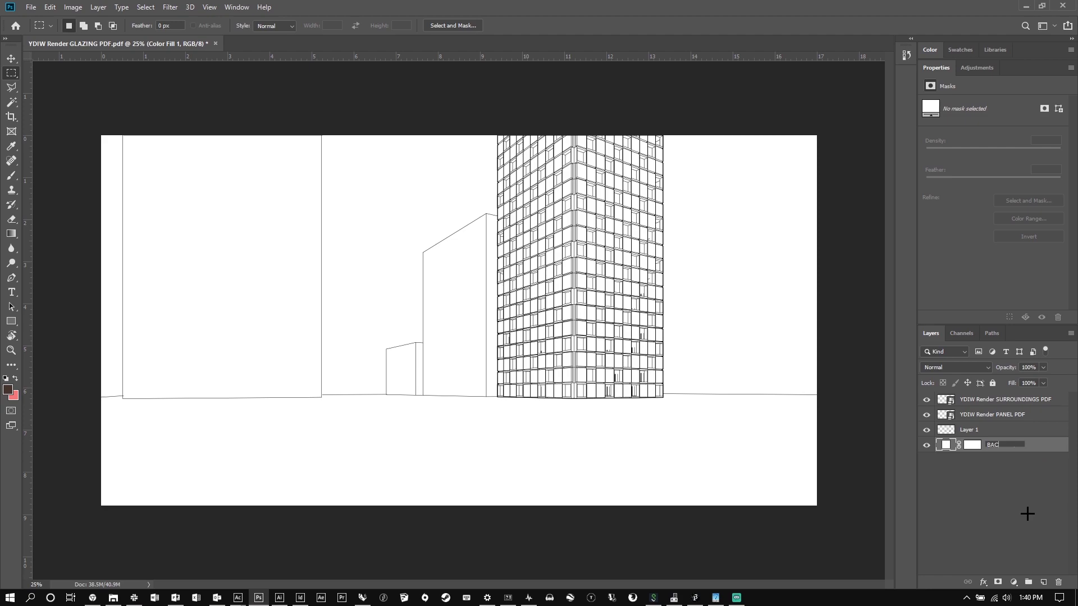
text(KGROUND)
key(Return)
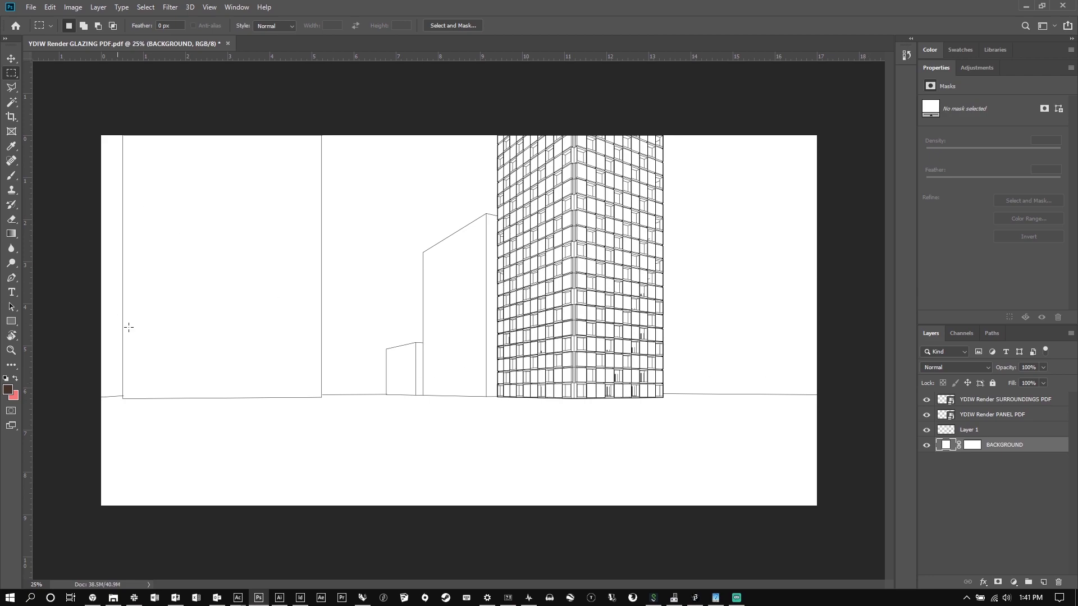
Save the document in the YDIW_UTK folder as a Photoshop file named "YDIW Render TEXTURES", with Maximize Compatibility on.
click(30, 7)
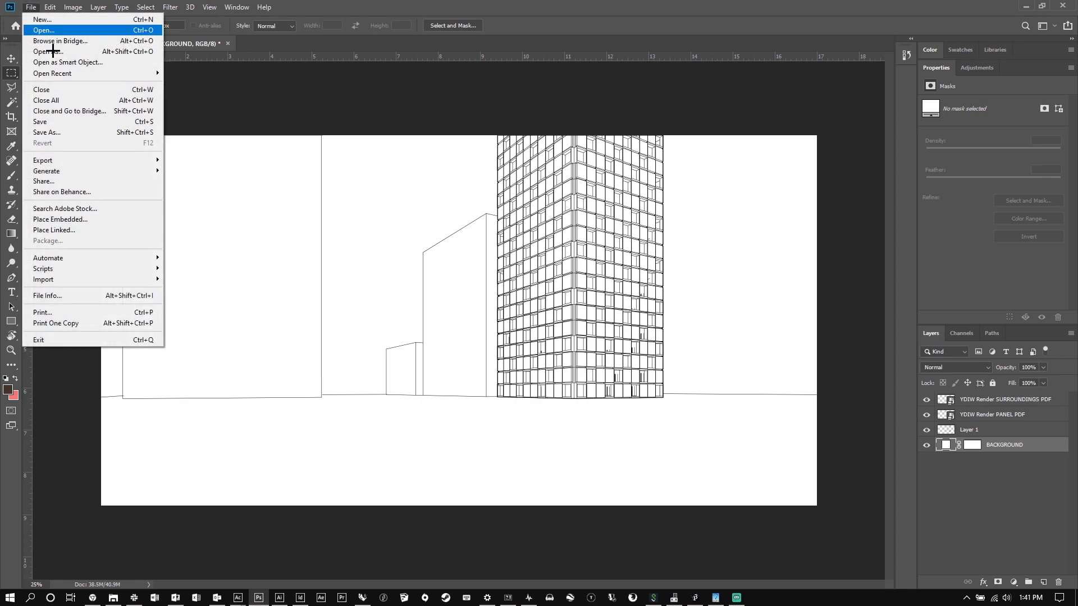
click(79, 133)
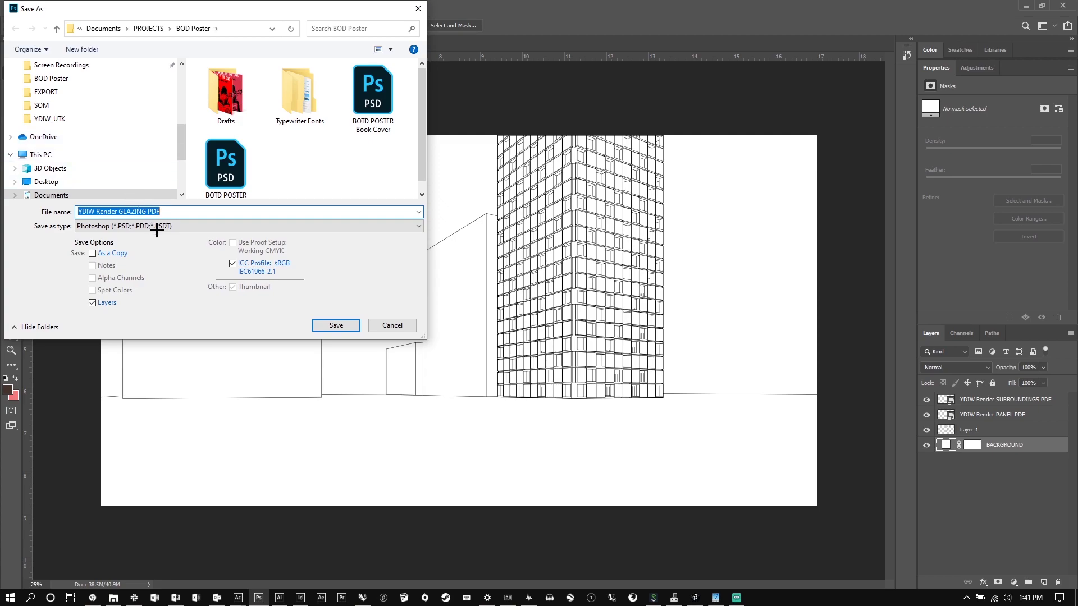
drag(120, 210, 211, 209)
text(TEXTURES)
click(77, 118)
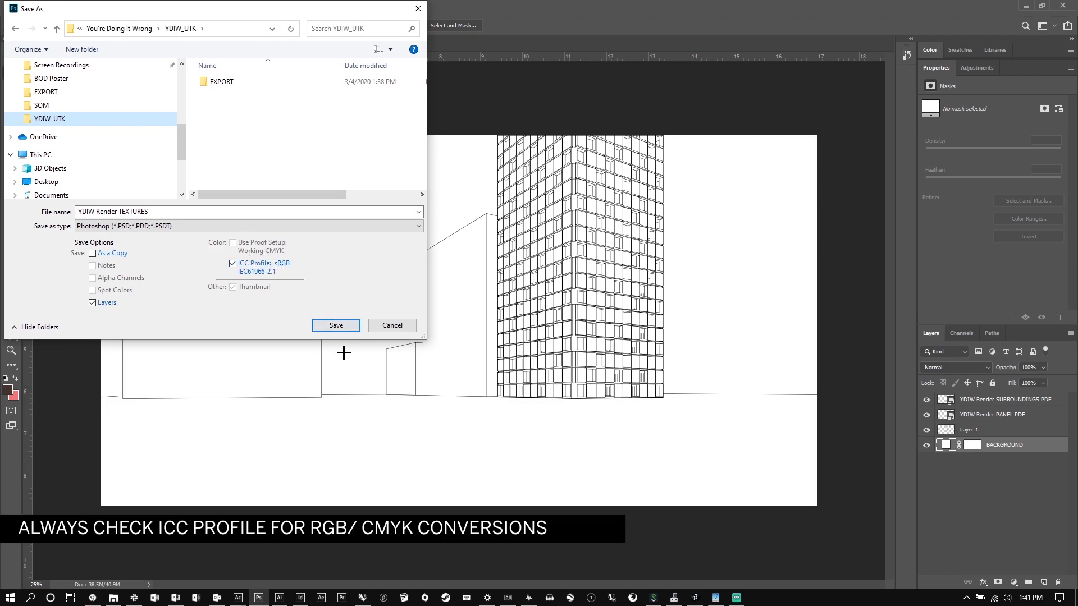
click(333, 325)
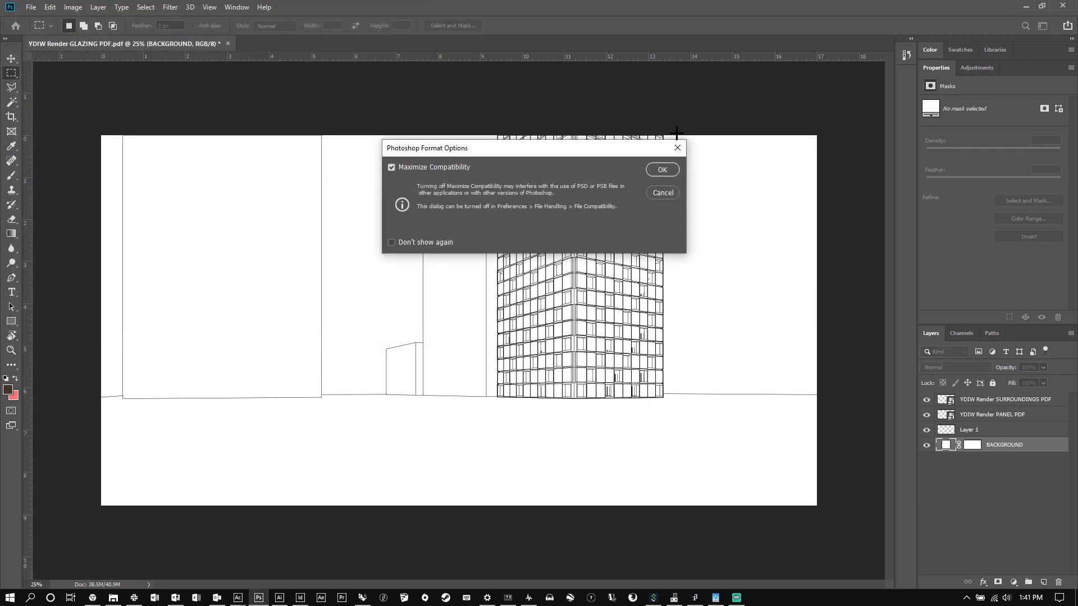
click(653, 173)
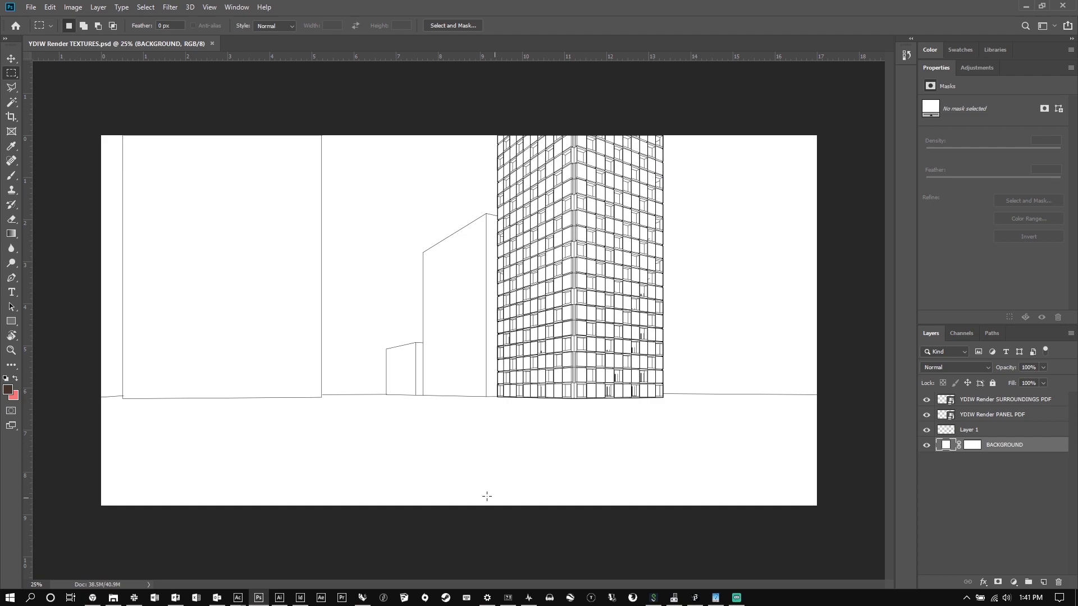
Try to bring the "YDIW Render TEXTURES" file from the YDIW_UTK folder in File Explorer into Illustrator.
click(279, 597)
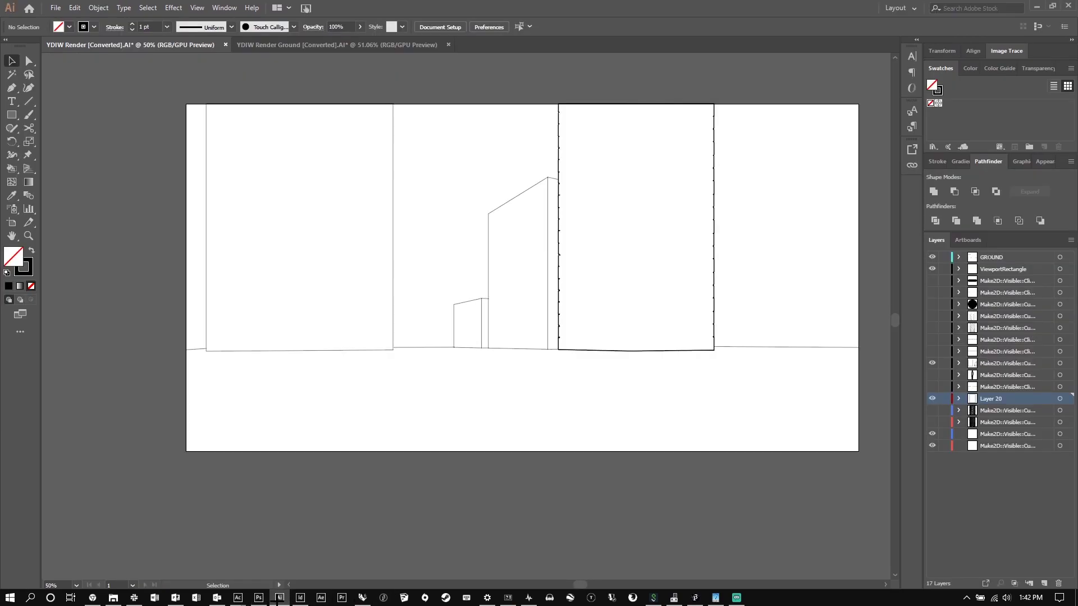
click(113, 598)
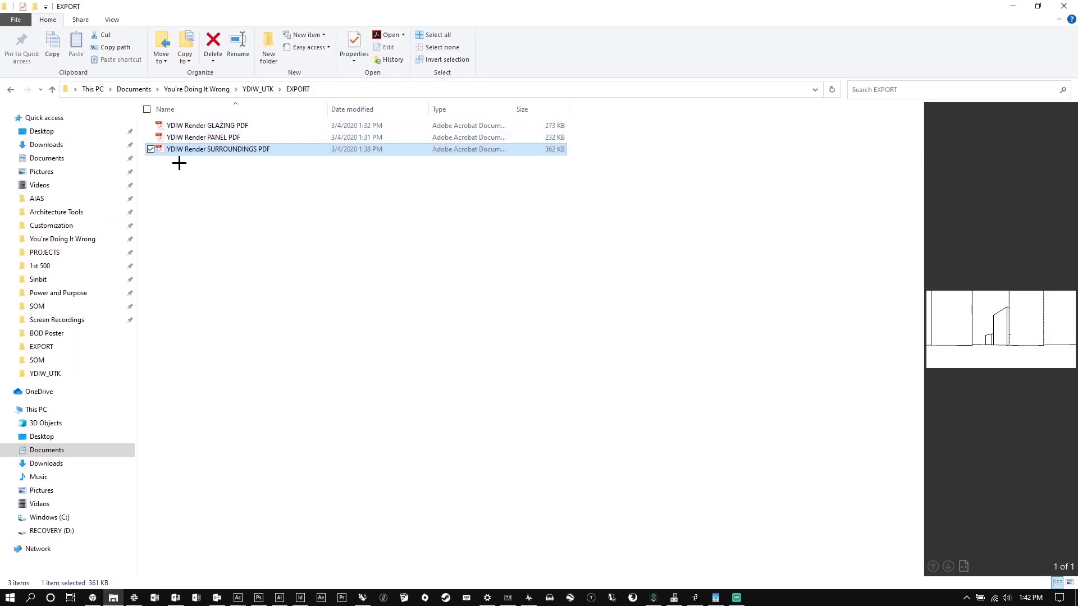
click(257, 88)
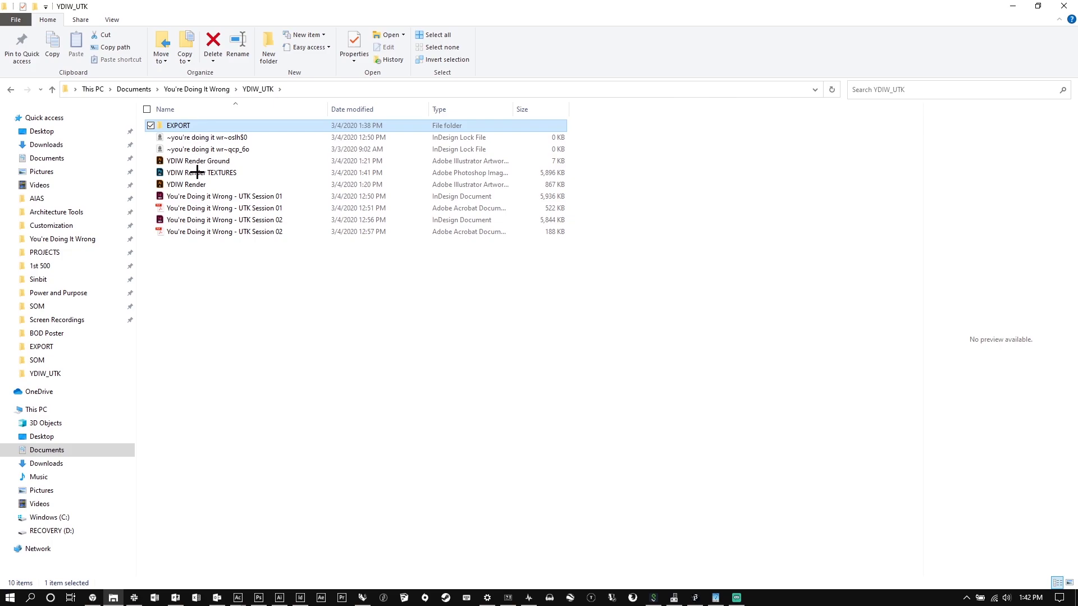
drag(241, 172, 273, 599)
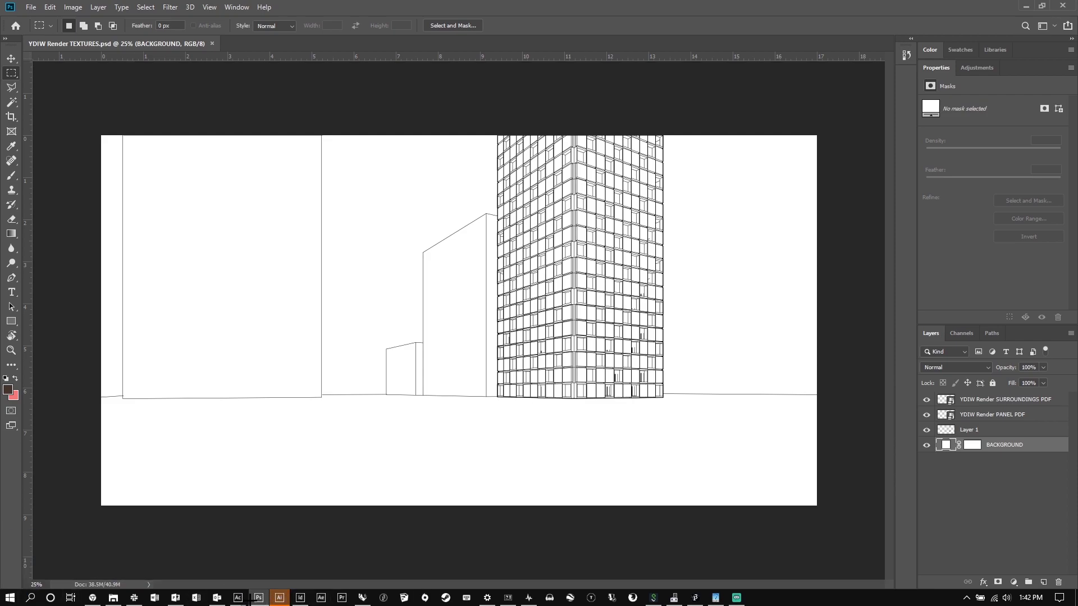
In Illustrator, place "YDIW Render TEXTURES" from the YDIW_UTK folder as a linked file in the YDIW Render document.
click(279, 597)
click(67, 7)
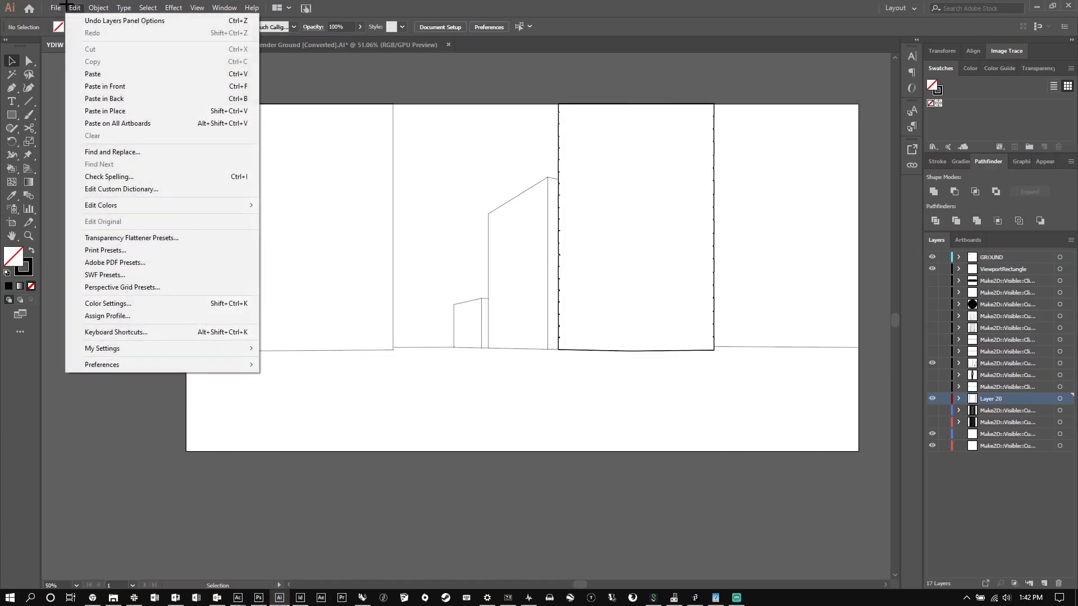
click(115, 185)
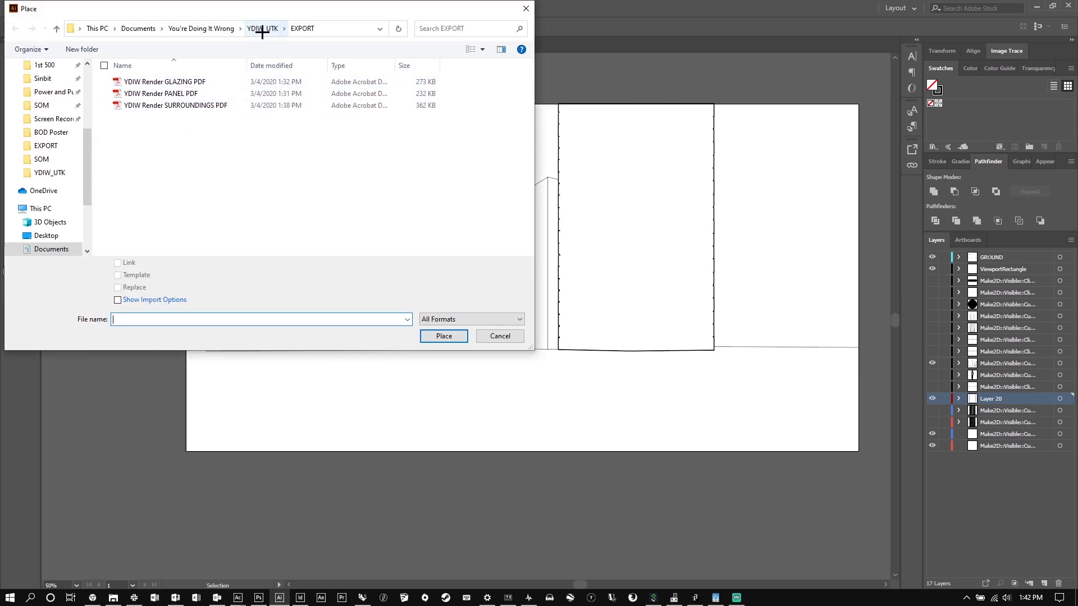
click(262, 28)
click(161, 128)
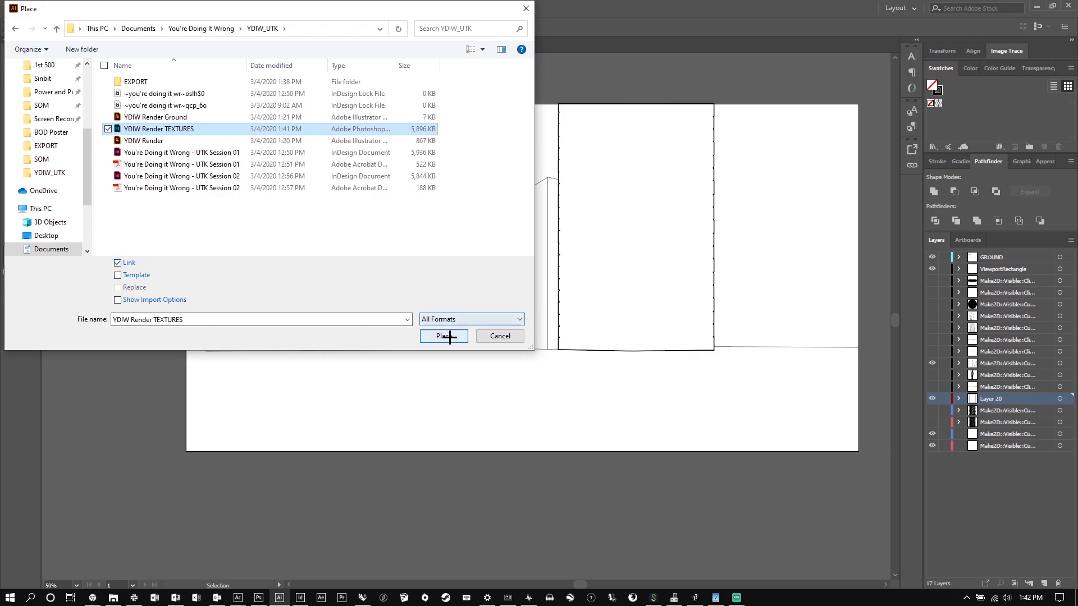
click(444, 337)
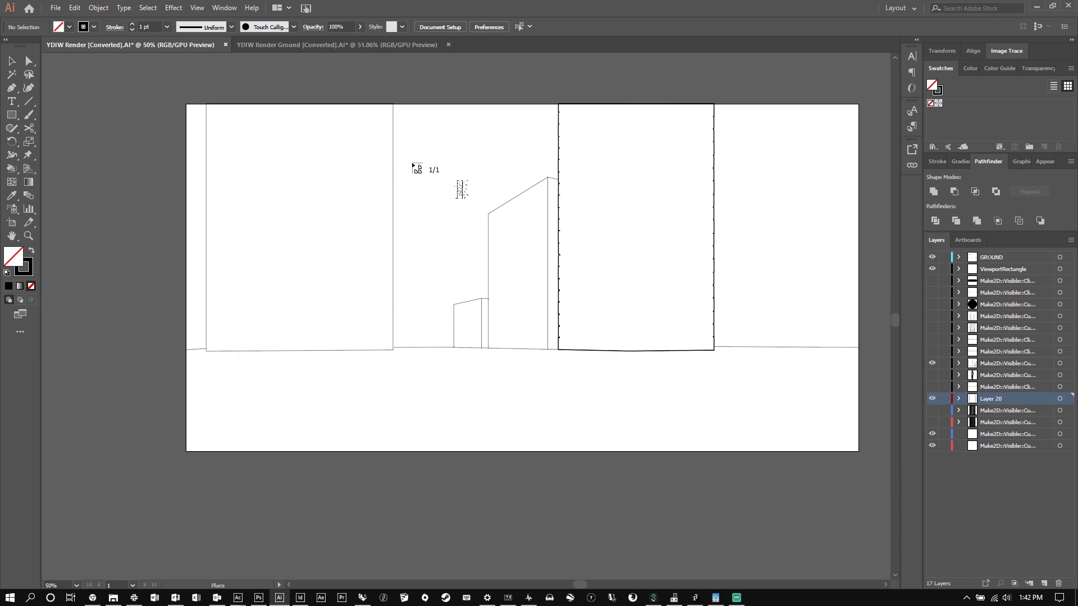
click(411, 162)
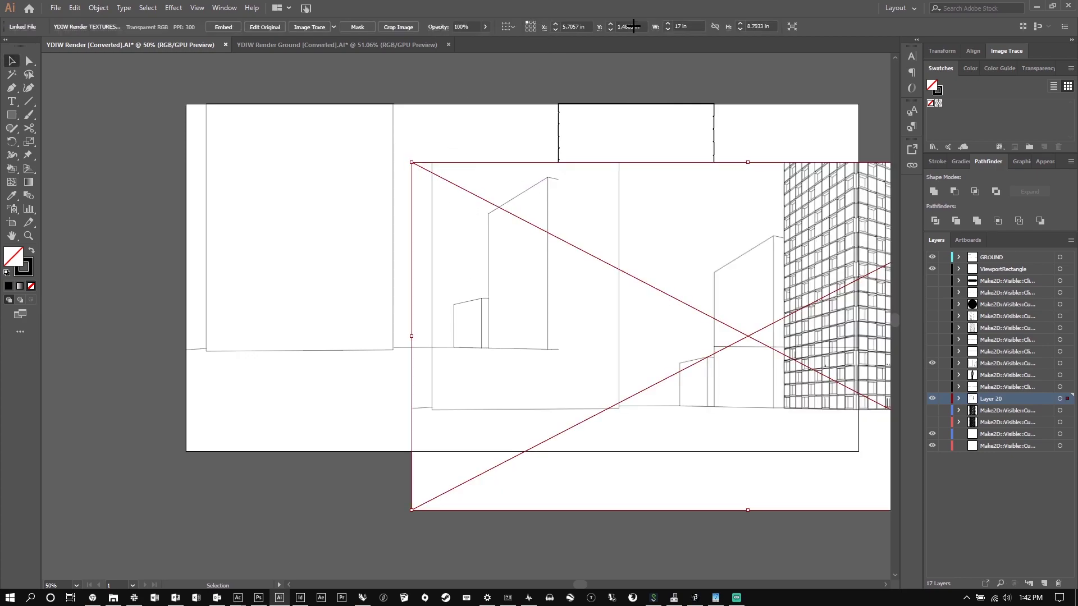
Align the placed image with the artboard by setting its X and Y positions to 0 in.
click(589, 25)
text(0)
key(Return)
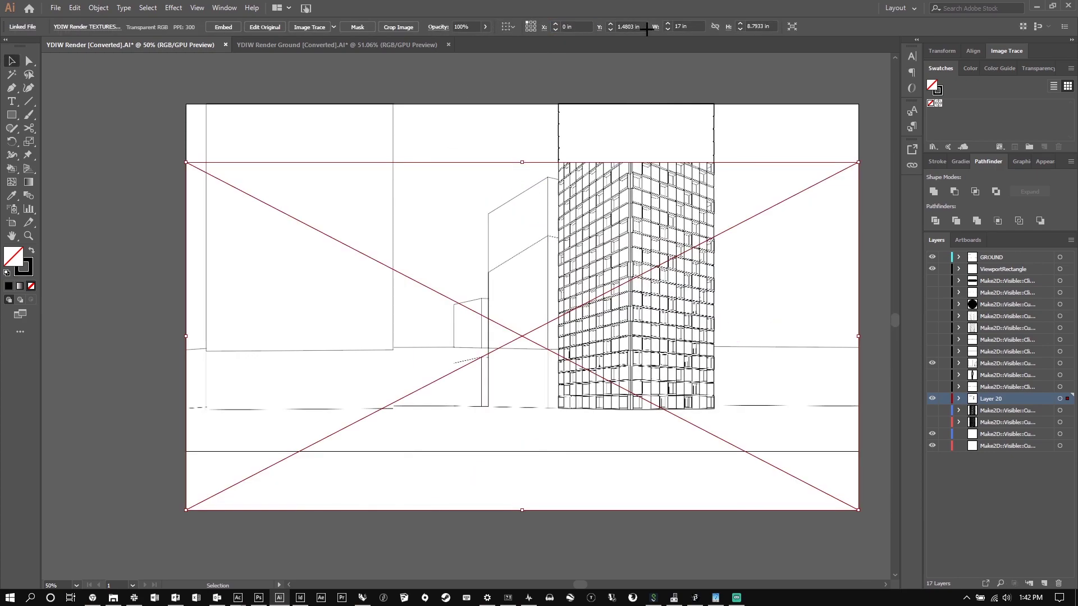
click(644, 26)
text(0)
key(Return)
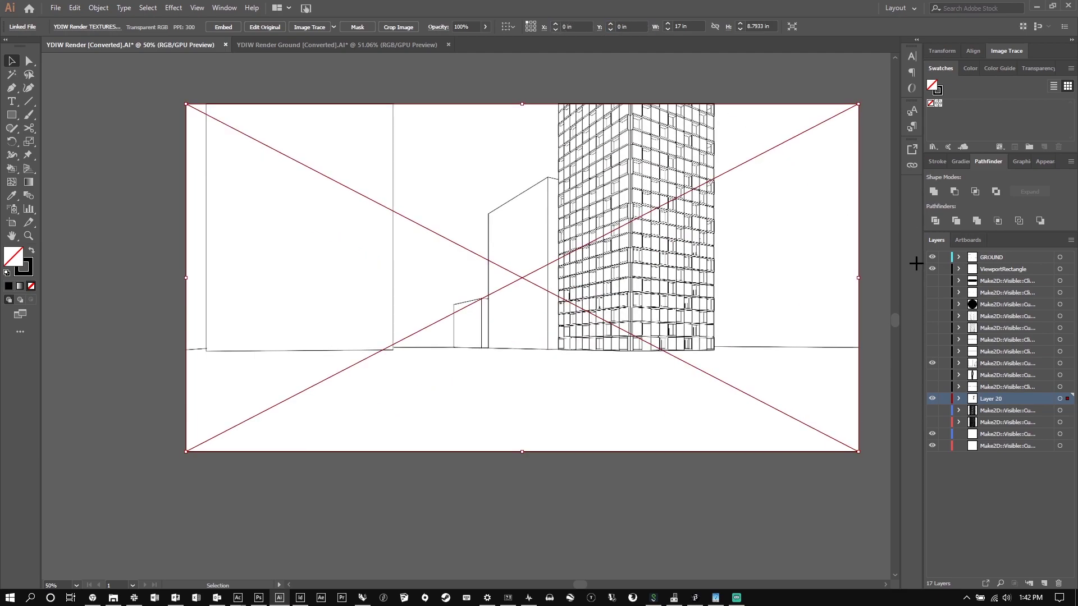
Put the placed image on a new layer beneath all the others, name that layer PSD and lock it.
click(1044, 584)
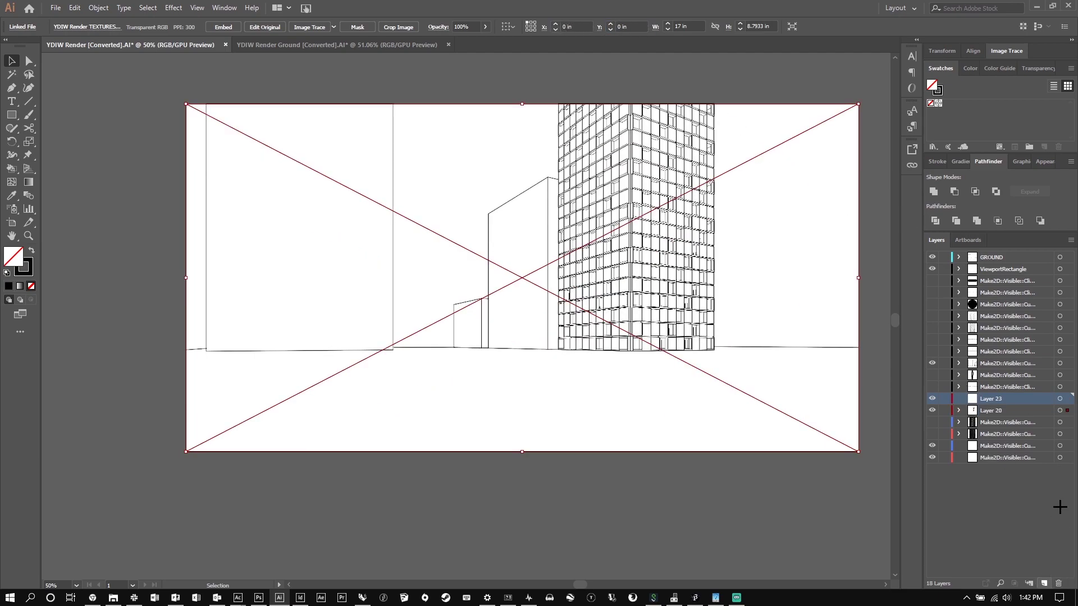
drag(1068, 404, 1007, 466)
double_click(999, 458)
text(PSD)
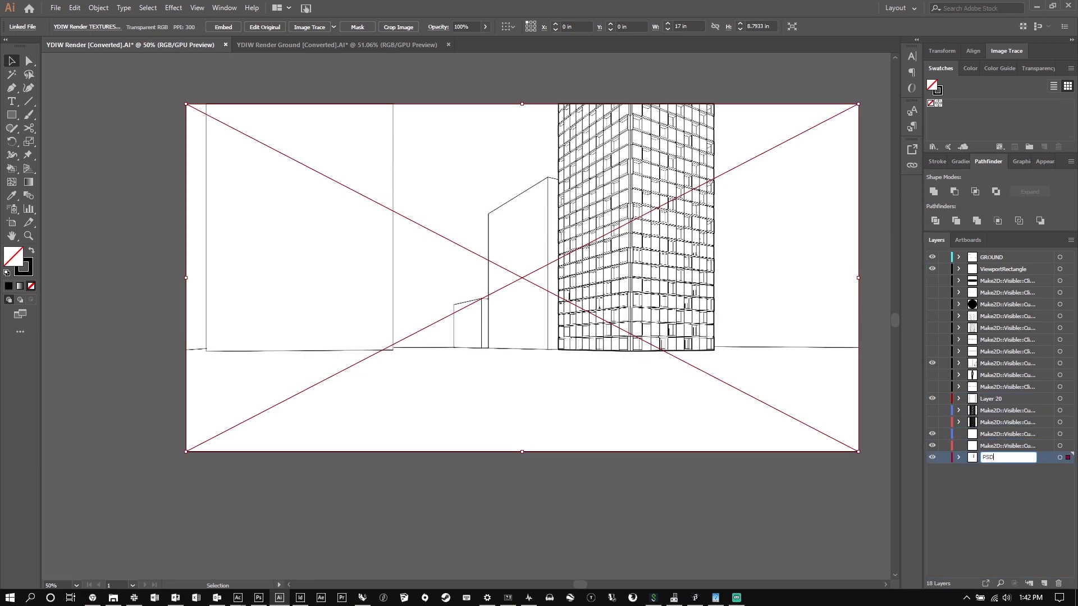
key(Return)
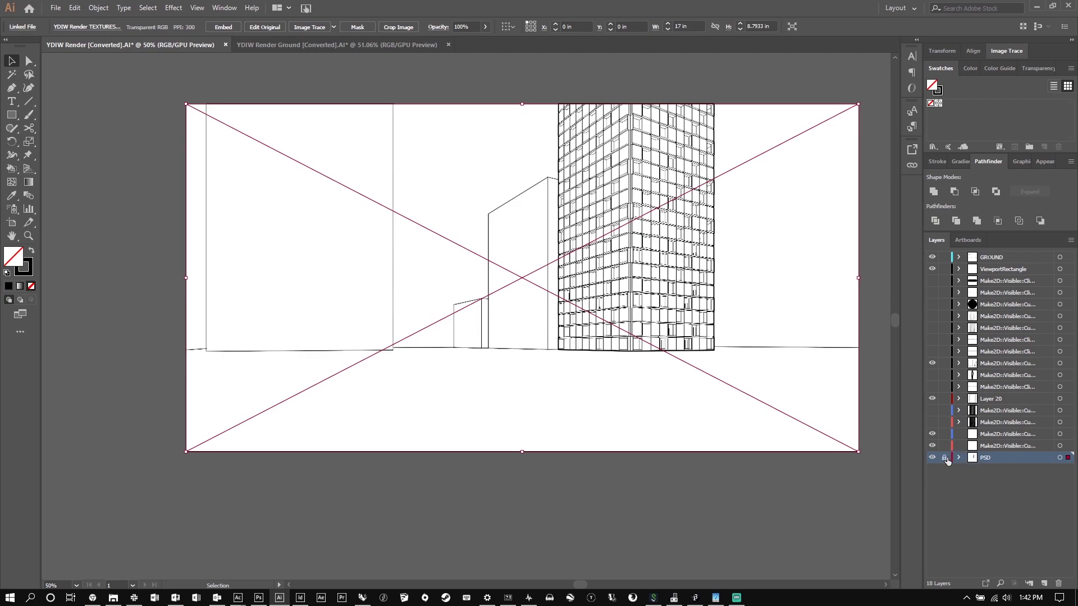
click(945, 458)
In Photoshop, fill a rectangle about 1.76 by 1.99 in with the pink background color on a new layer above BACKGROUND.
click(259, 598)
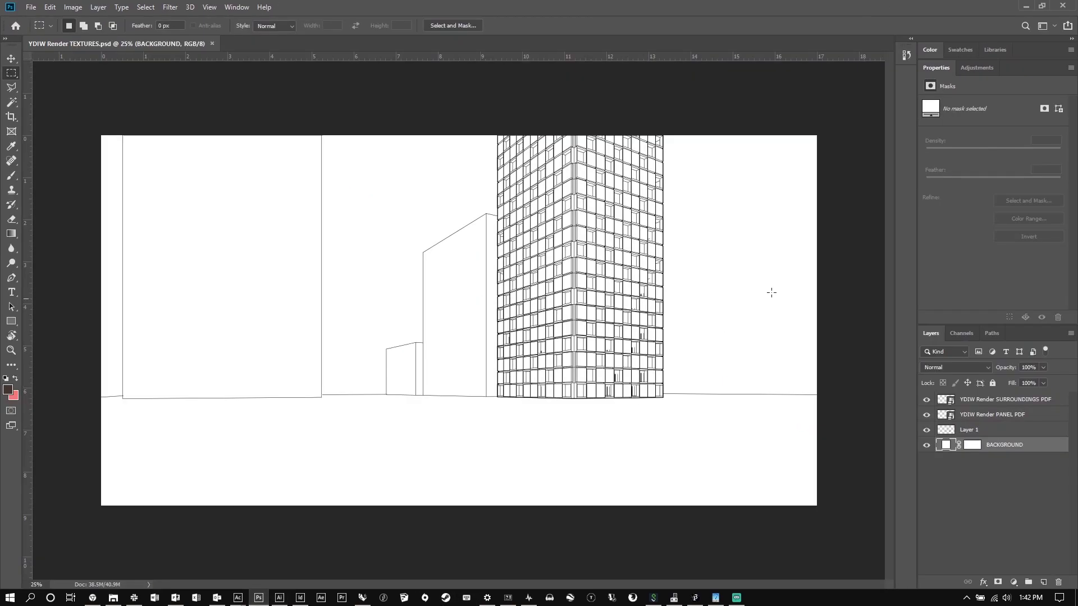
click(11, 101)
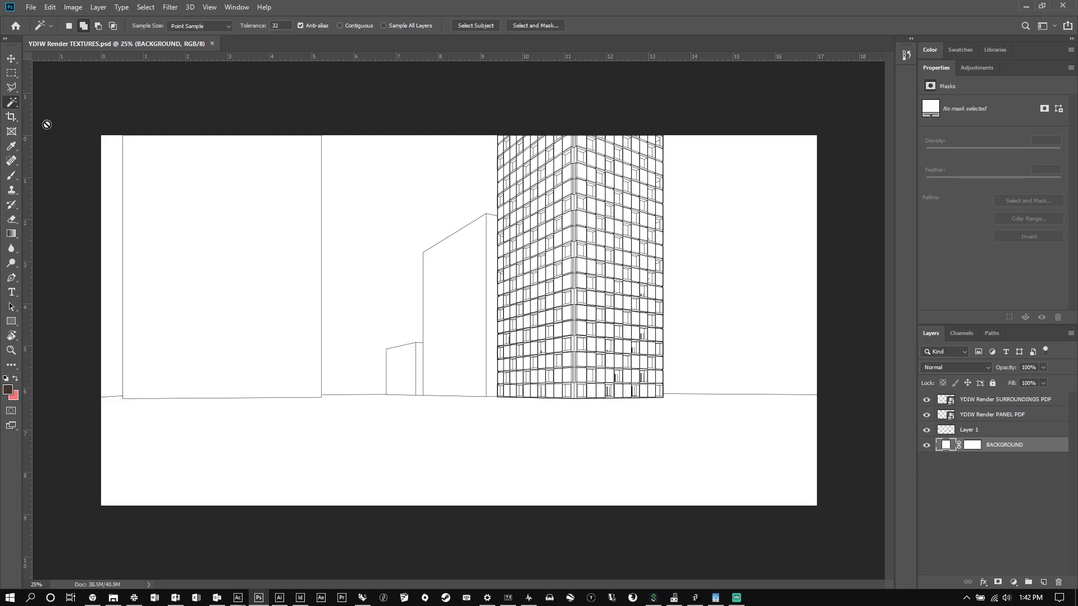
click(12, 73)
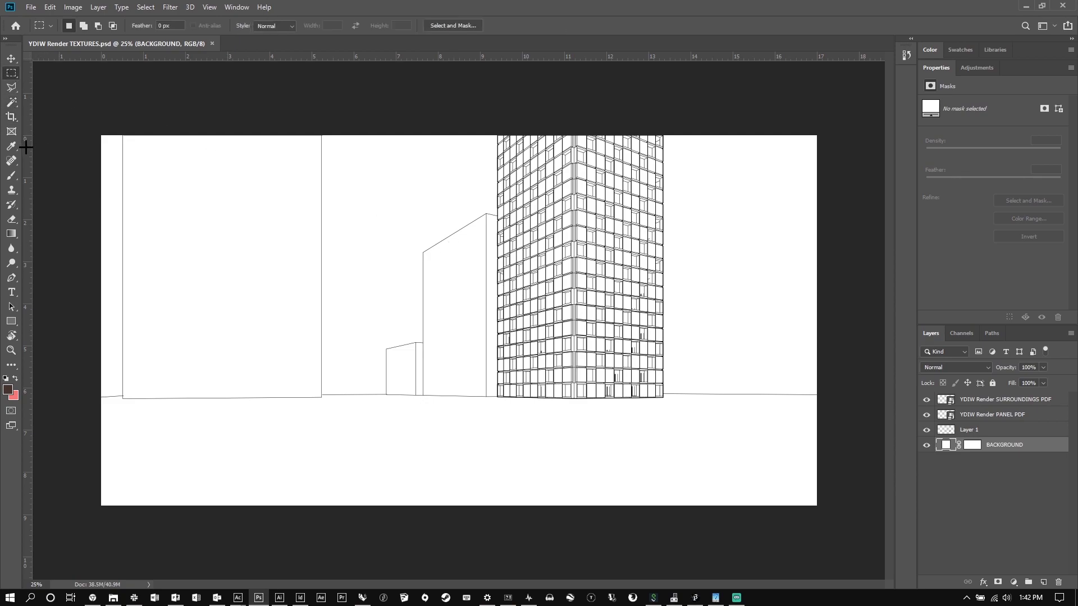
click(11, 131)
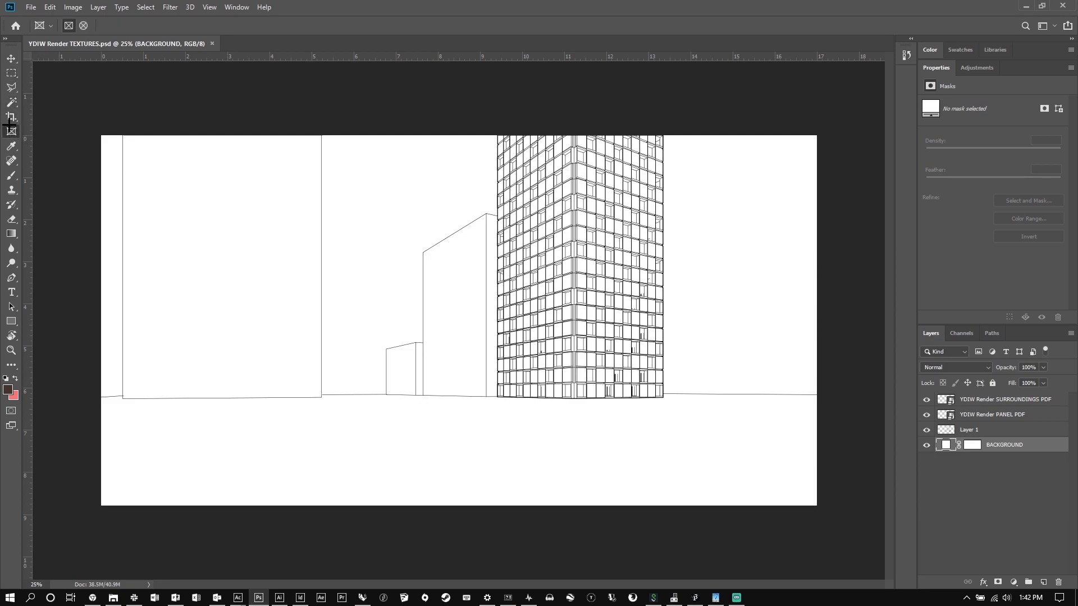
click(11, 73)
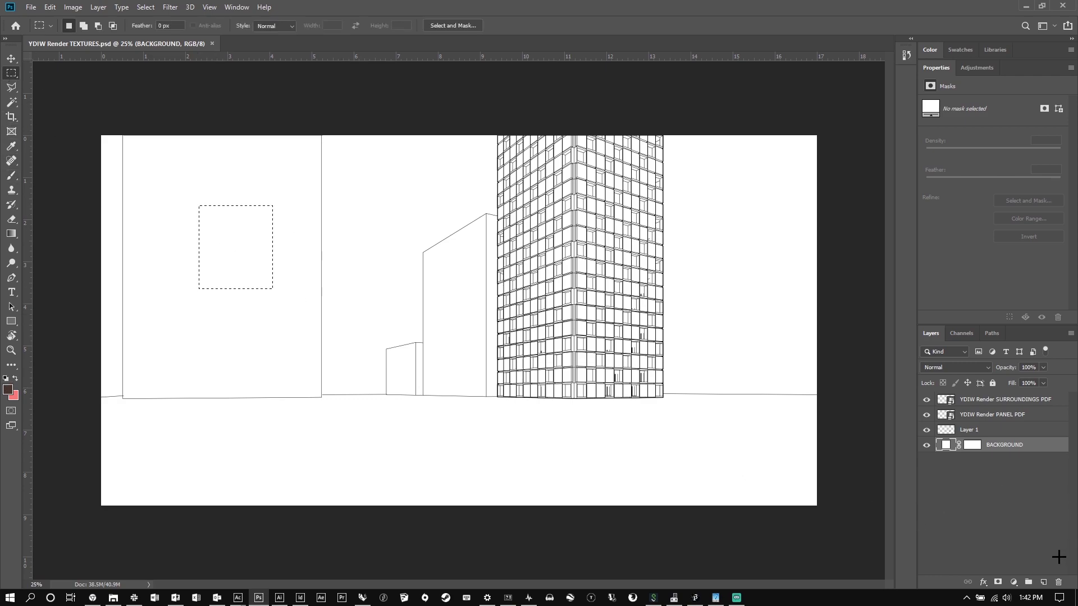
click(1045, 581)
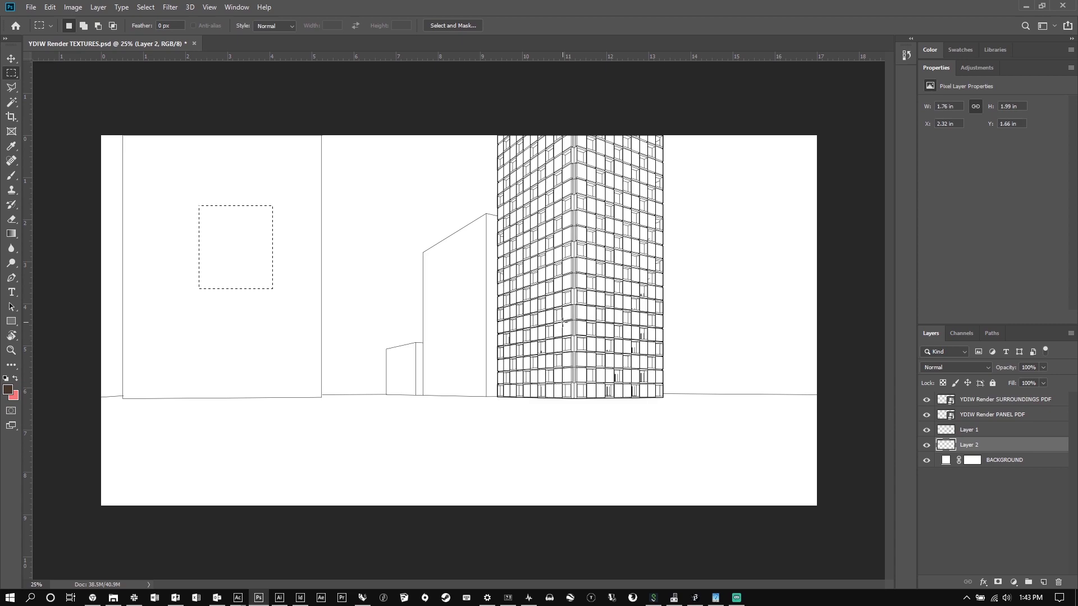
key(ctrl+BackSpace)
key(ctrl+d)
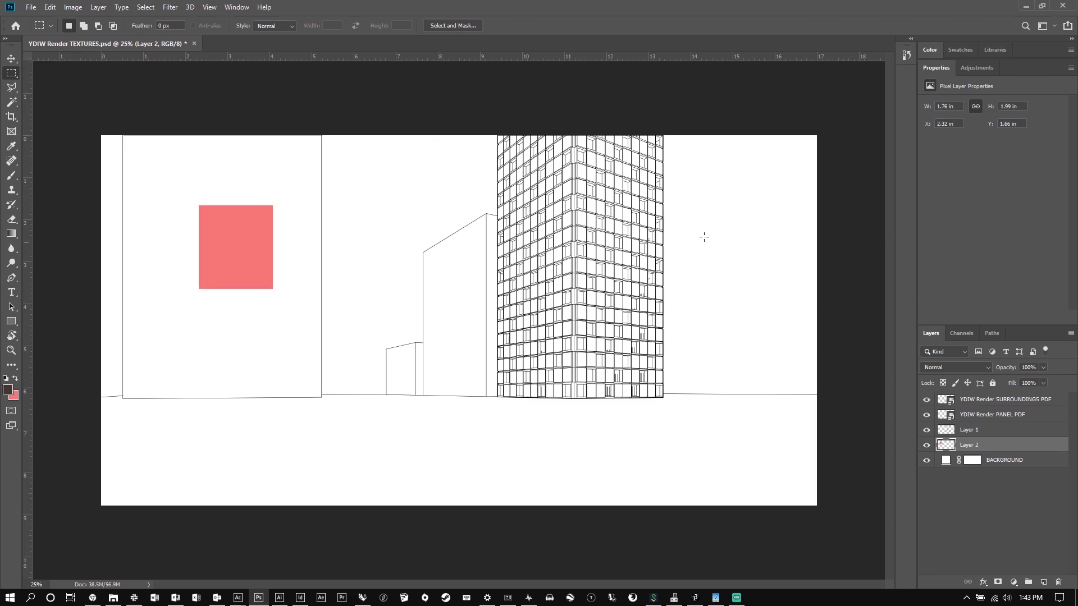
Save the Photoshop file and update the modified link to it in Illustrator.
key(ctrl+s)
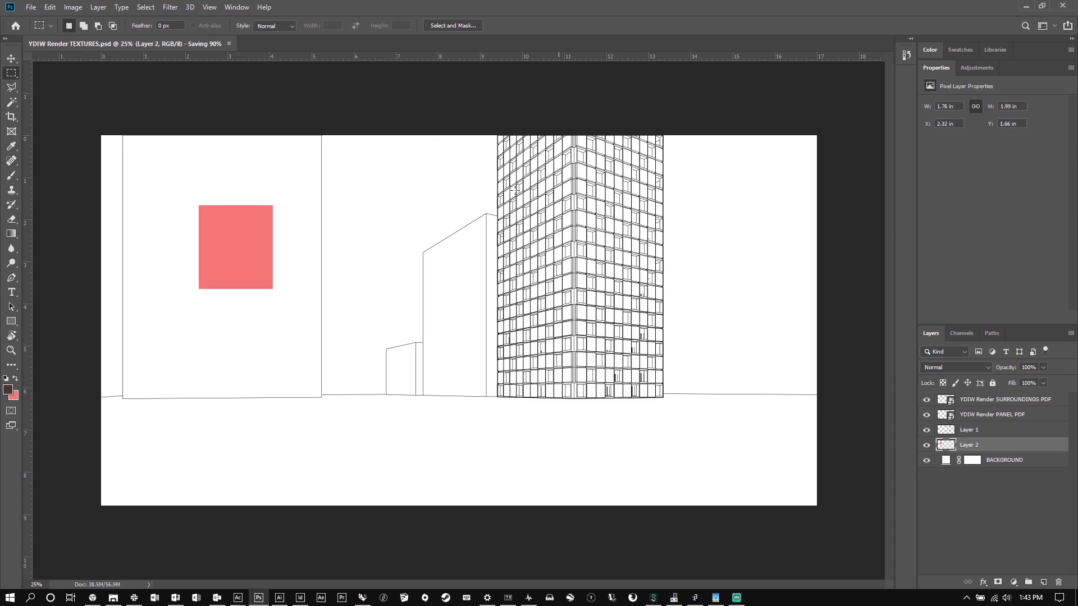
click(279, 598)
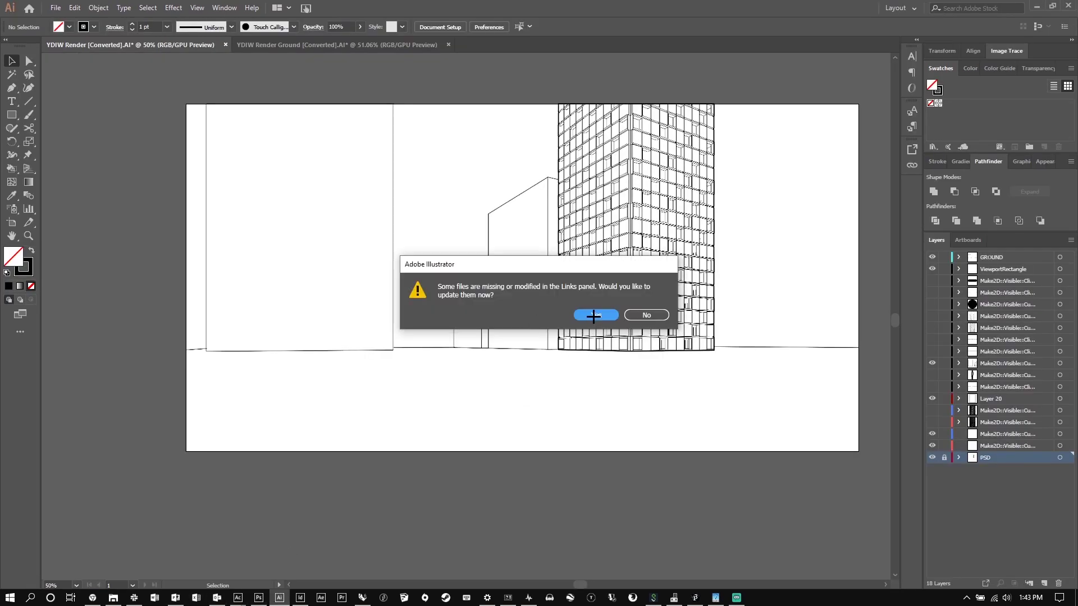
click(593, 315)
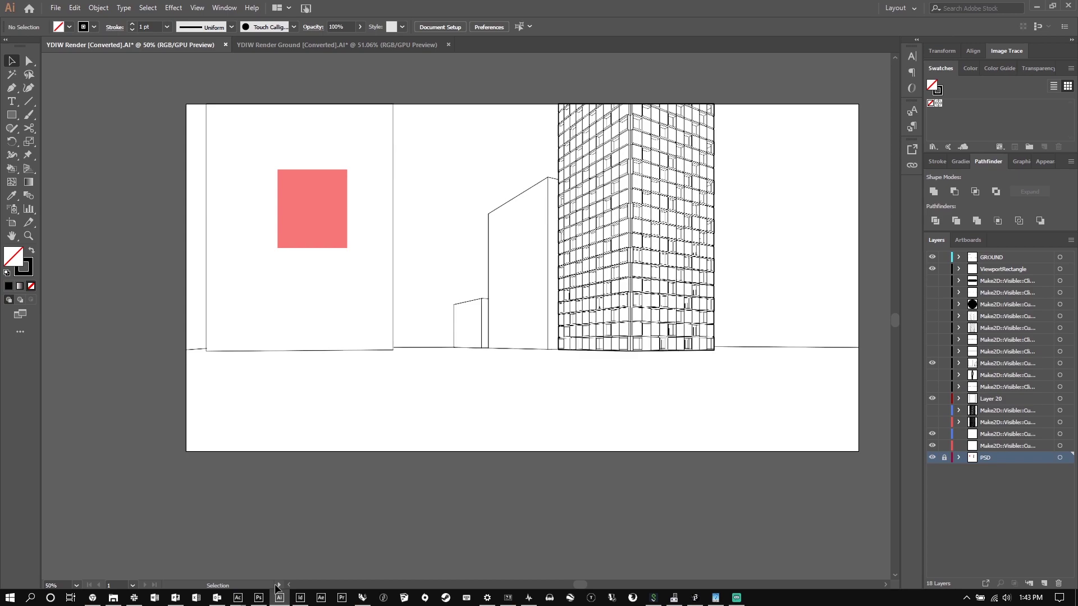
Return to Photoshop and delete the layer with the pink test rectangle.
click(258, 597)
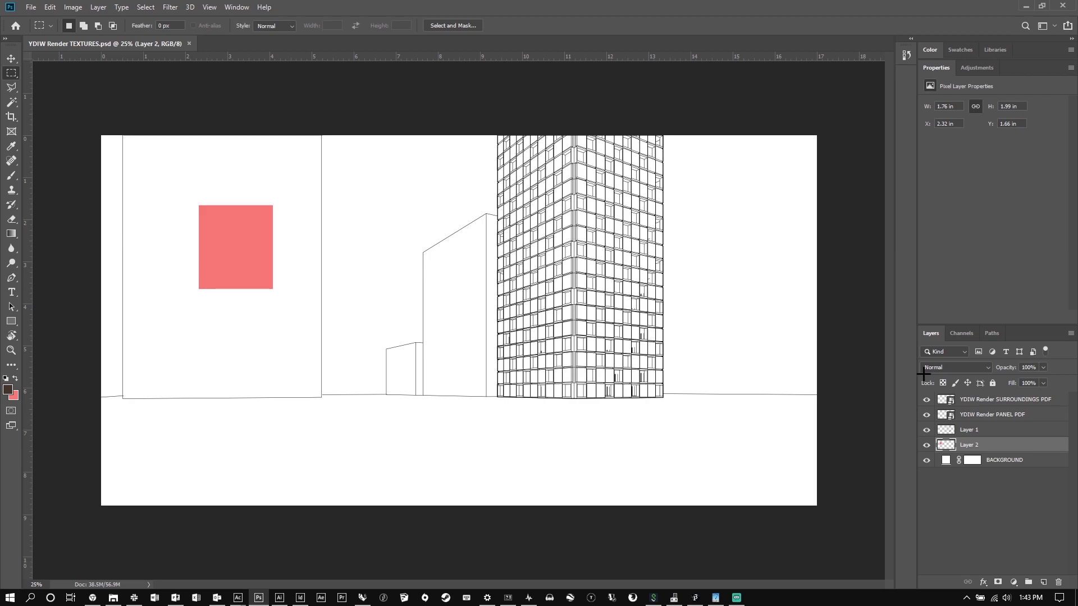
click(1058, 582)
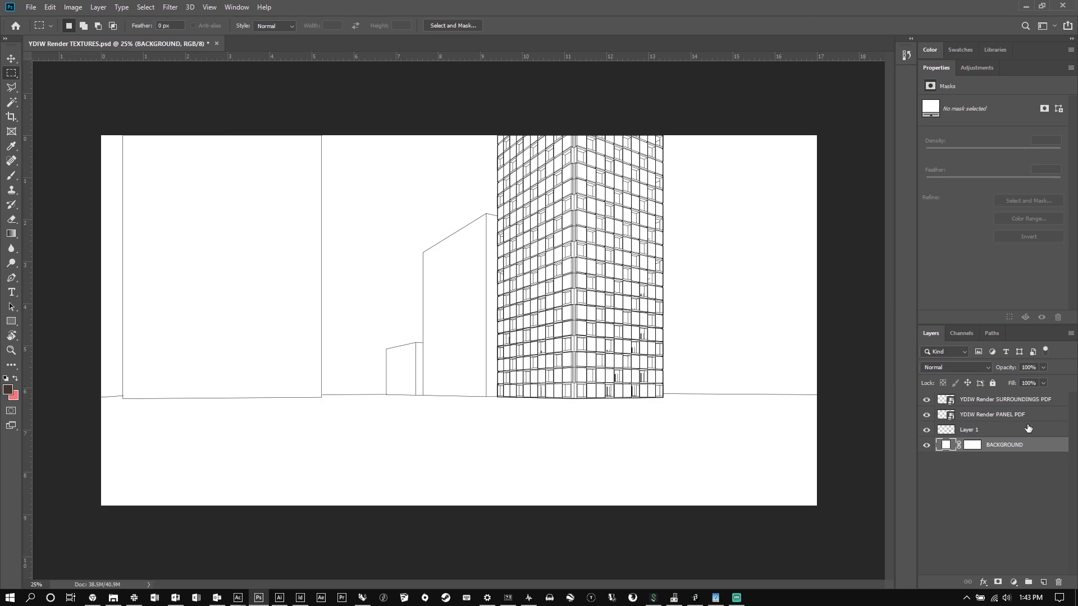
Group the three layers above BACKGROUND, name the group LINEWORK, and check it by switching its visibility off and on.
key(ctrl+alt+a)
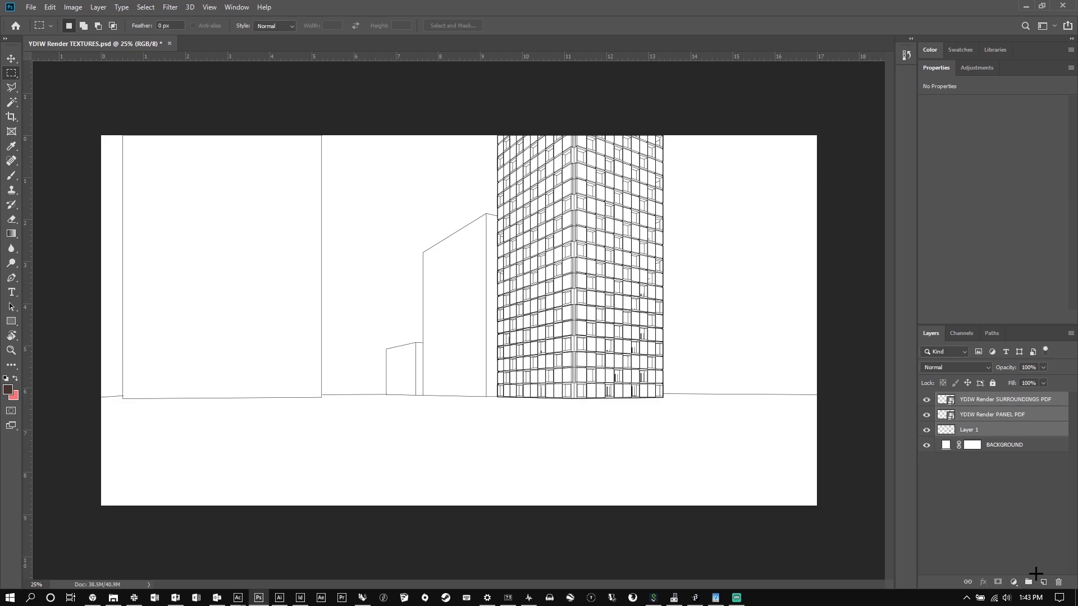
key(ctrl+g)
double_click(971, 398)
text(LINEWOR)
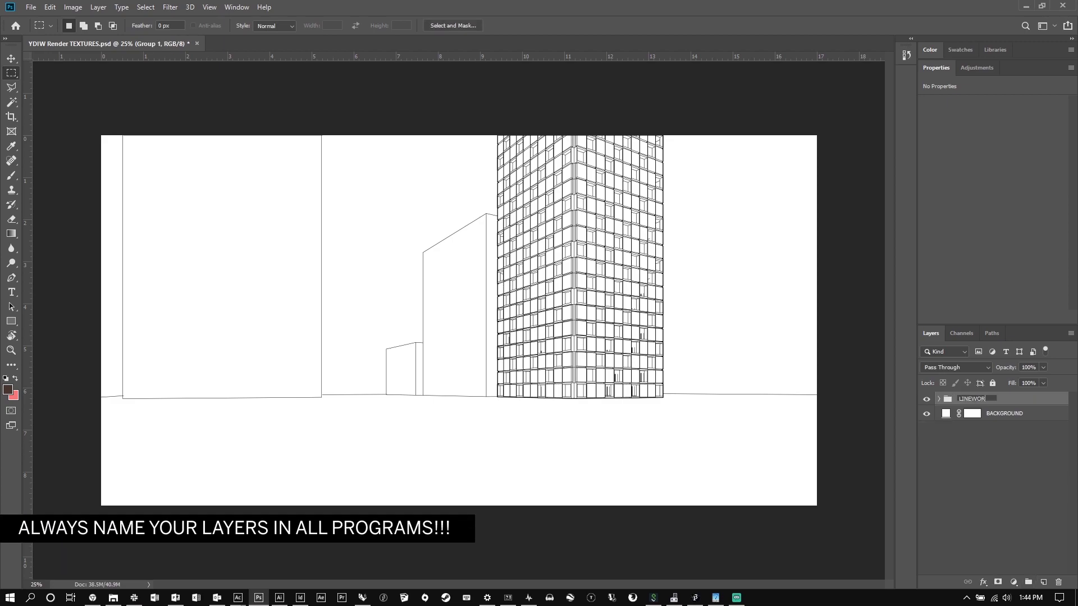
text(K)
key(Return)
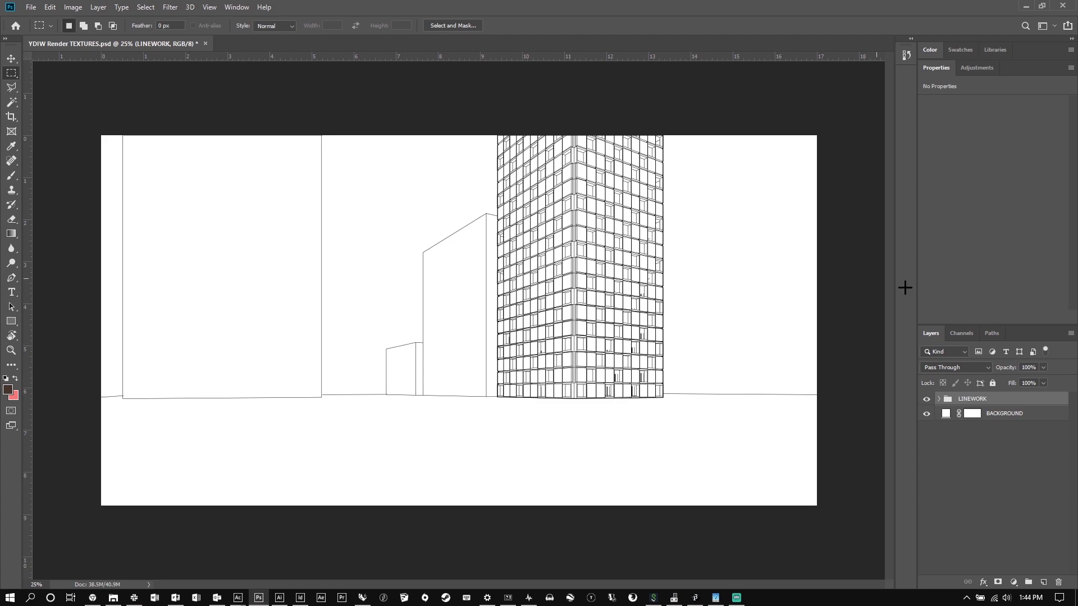
click(926, 399)
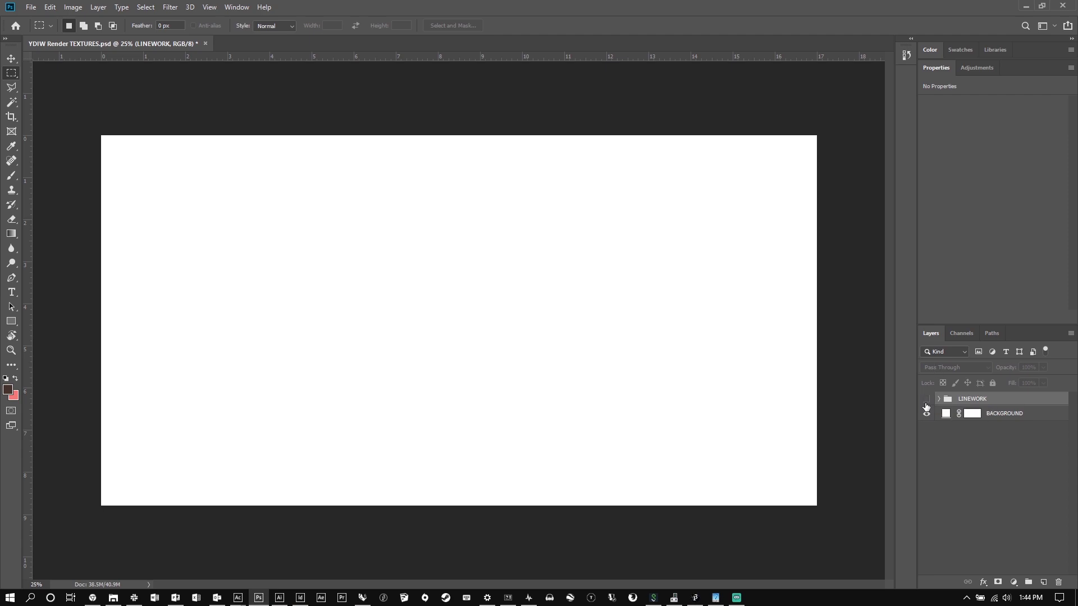
click(926, 399)
Rename Layer 1 in the LINEWORK group to "YDIW Render GLAZING PDF" and convert it to a smart object.
click(938, 399)
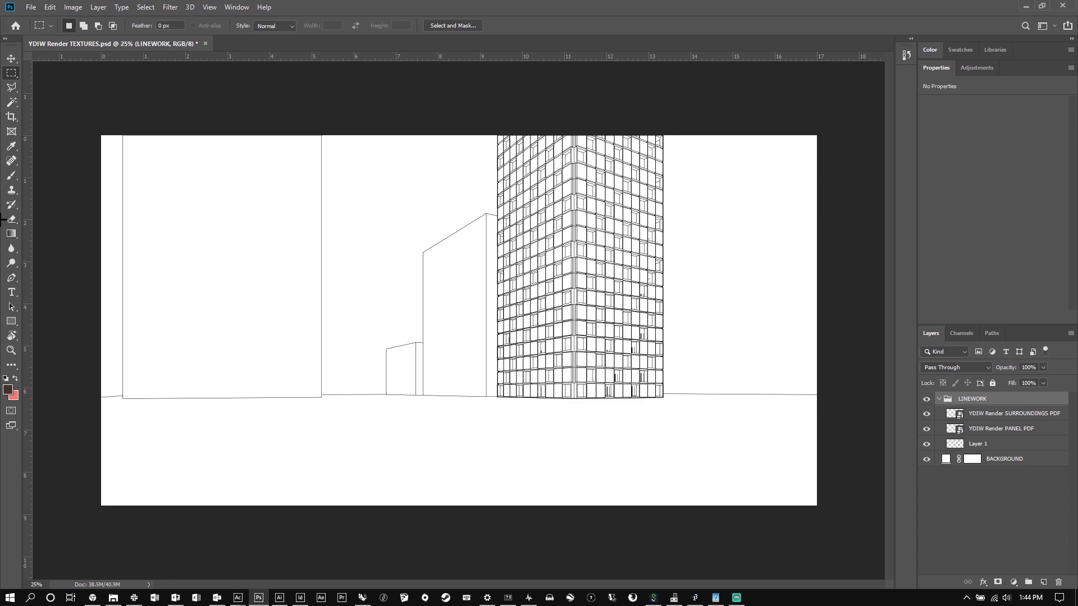
click(926, 447)
double_click(978, 443)
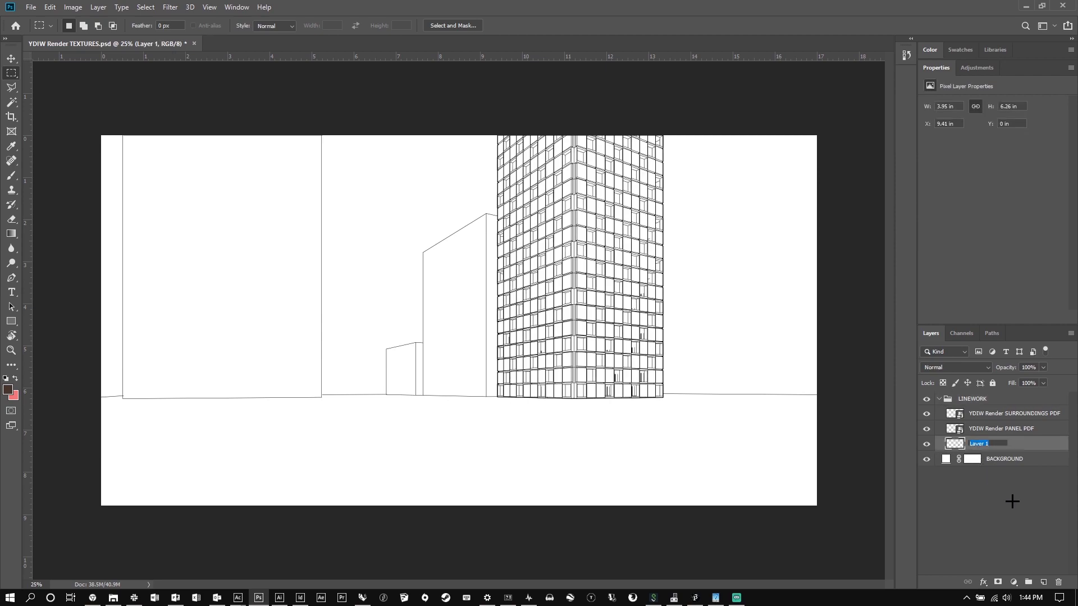
text(YDIW Render GLAZING PDF)
key(Return)
right_click(1027, 442)
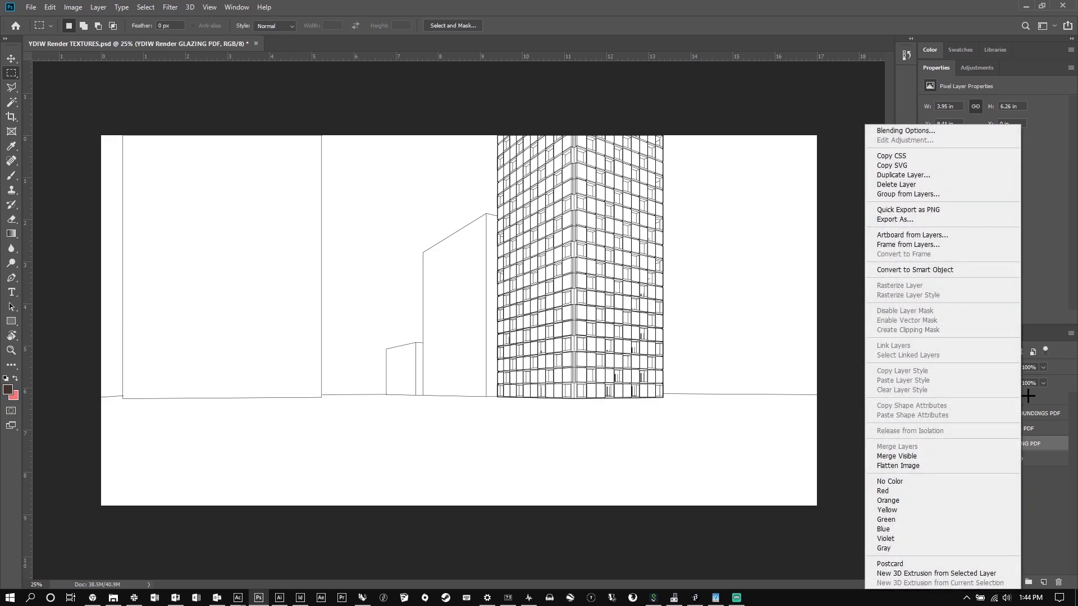
click(939, 271)
click(1008, 498)
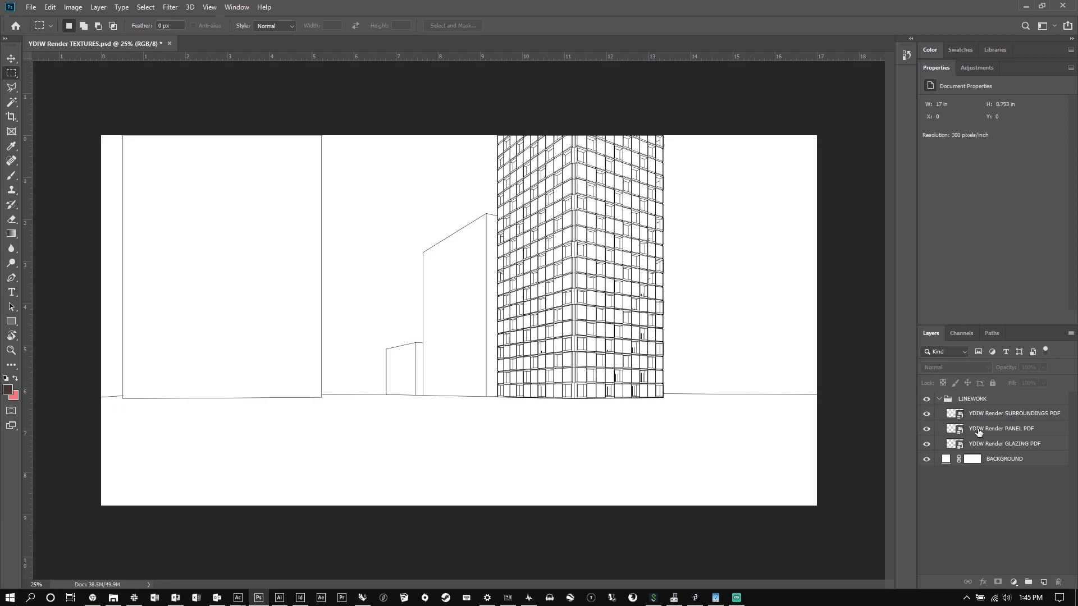
Hide the PANEL and GLAZING linework, keep SURROUNDINGS visible, and make SURROUNDINGS the active layer for the Magic Wand.
click(926, 413)
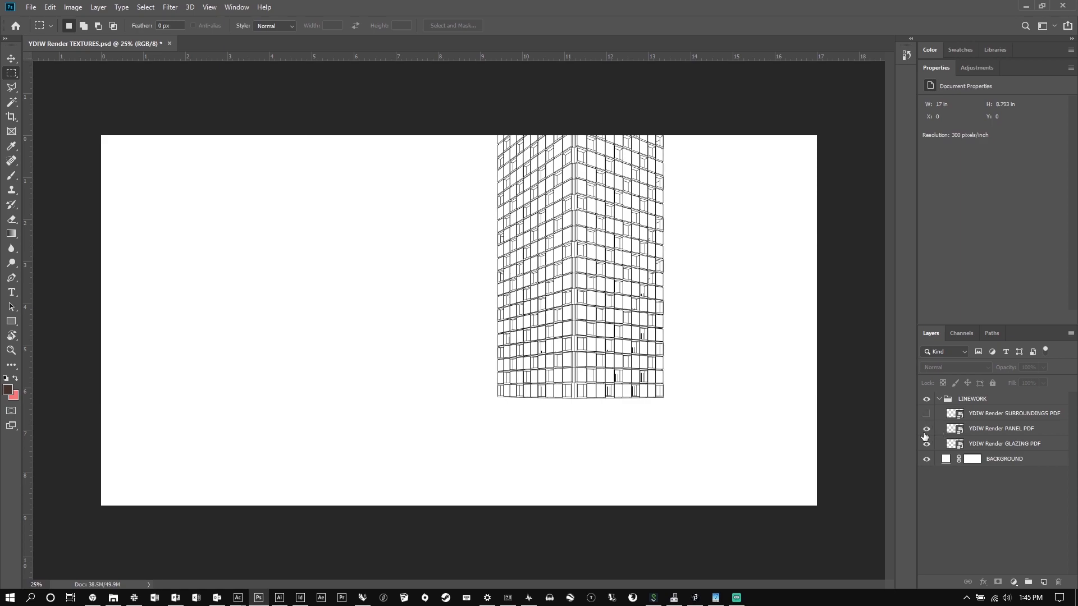
click(935, 432)
click(926, 443)
click(926, 428)
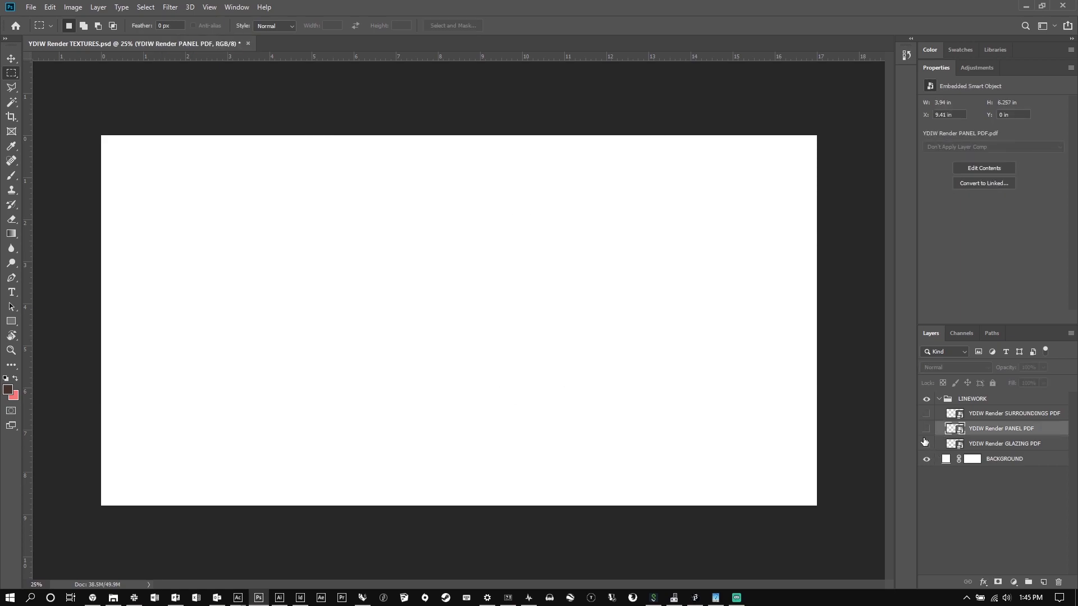
click(927, 414)
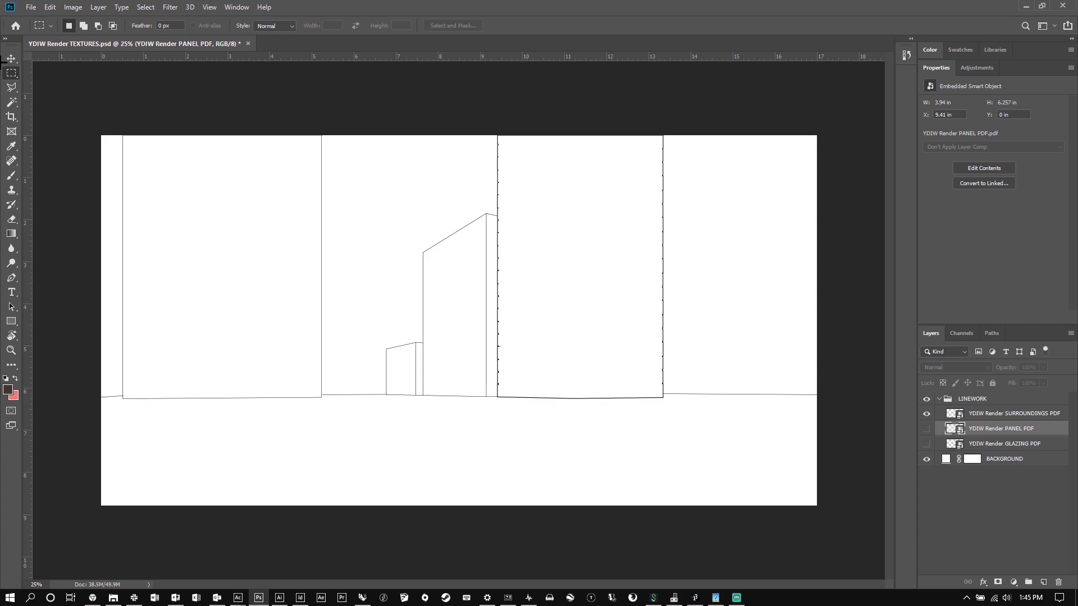
click(12, 102)
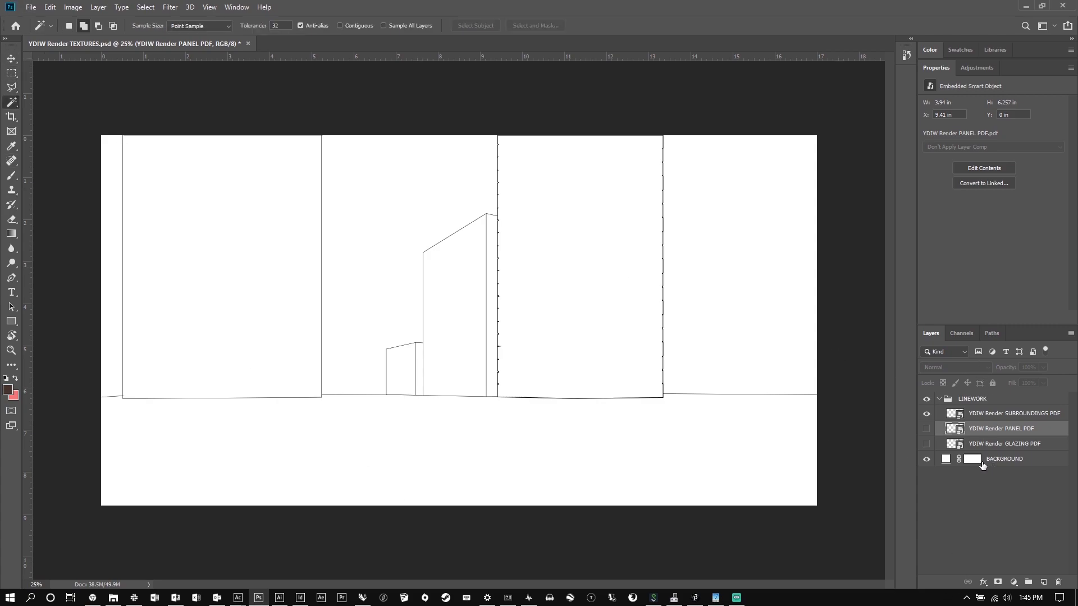
click(1013, 414)
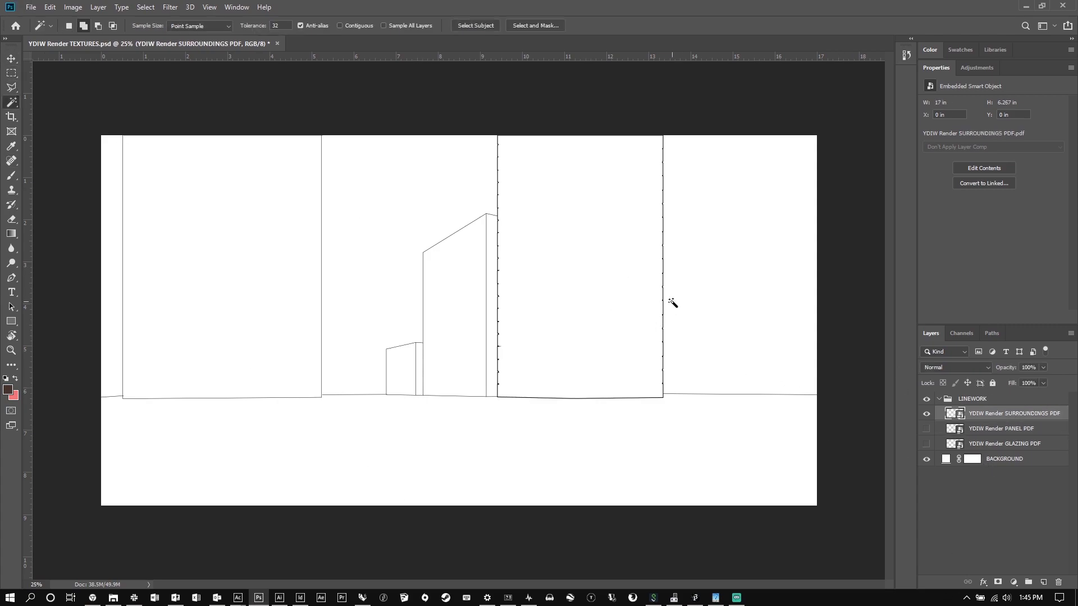
Try selecting only the sky area to the right of the tower using the Magic Wand with Contiguous off.
click(717, 278)
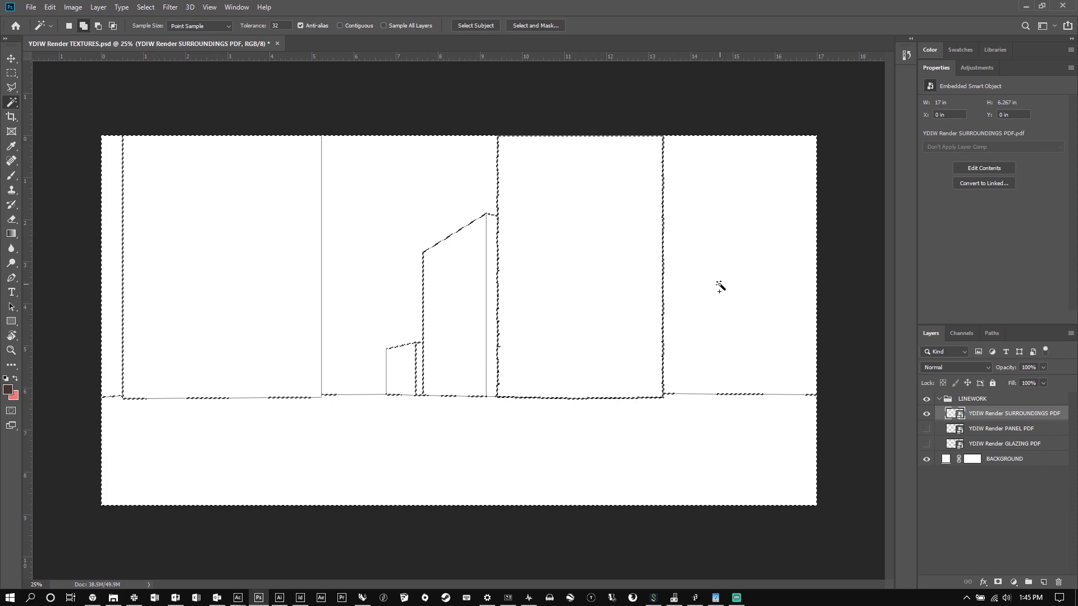
click(850, 273)
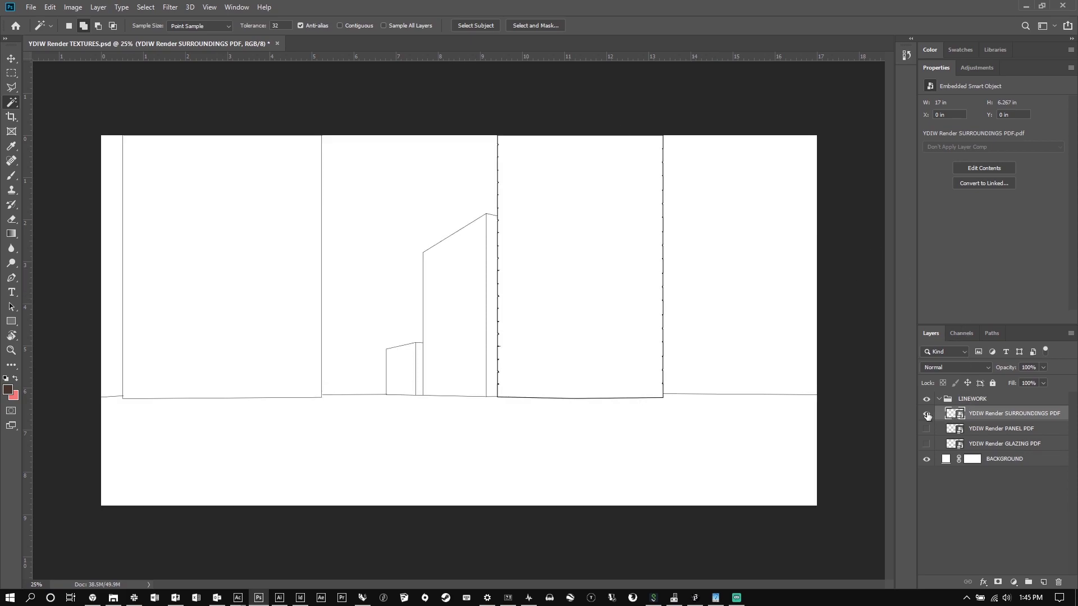
click(772, 313)
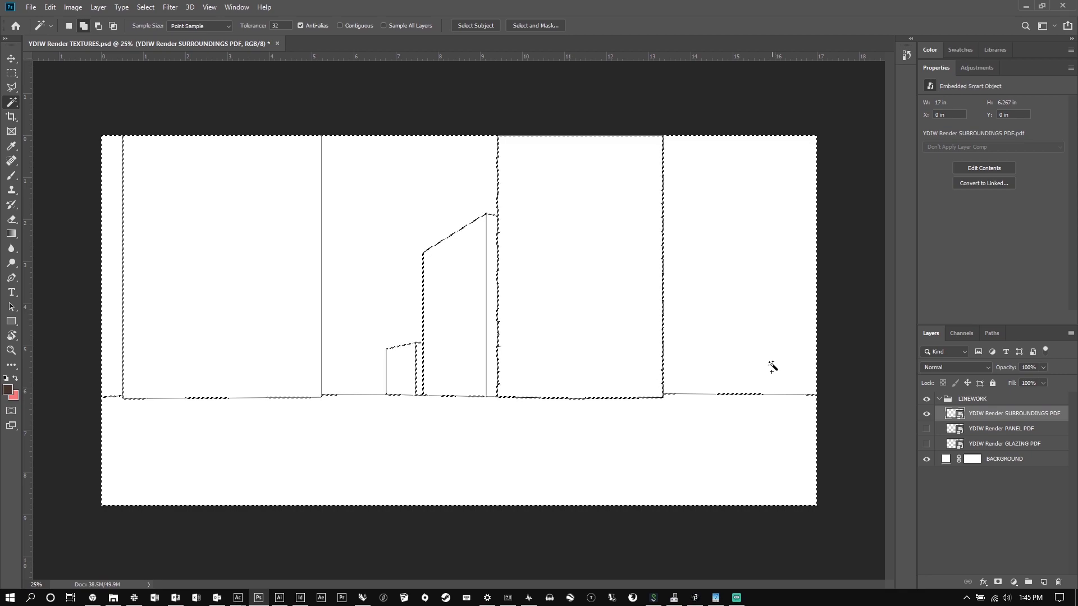
scroll(789, 402, up, 5)
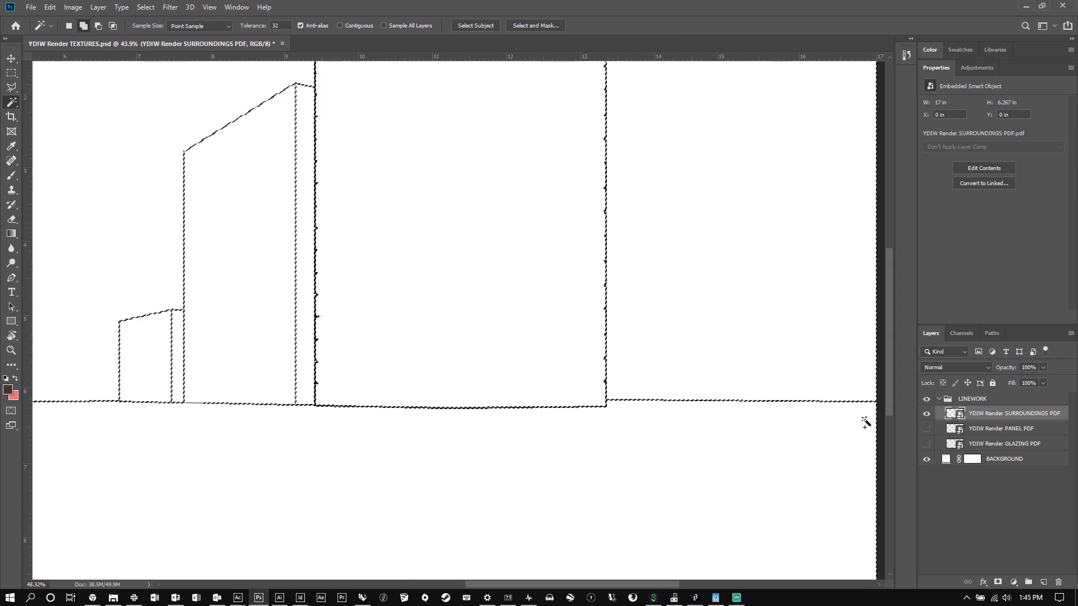
scroll(717, 365, right, 5)
scroll(729, 362, up, 6)
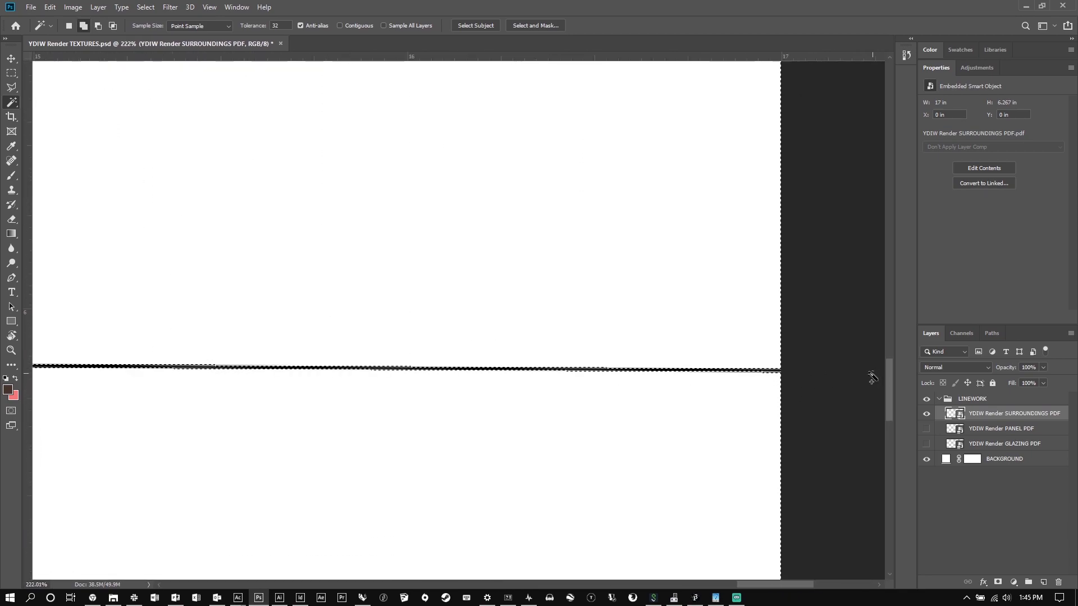
scroll(835, 344, down, 12)
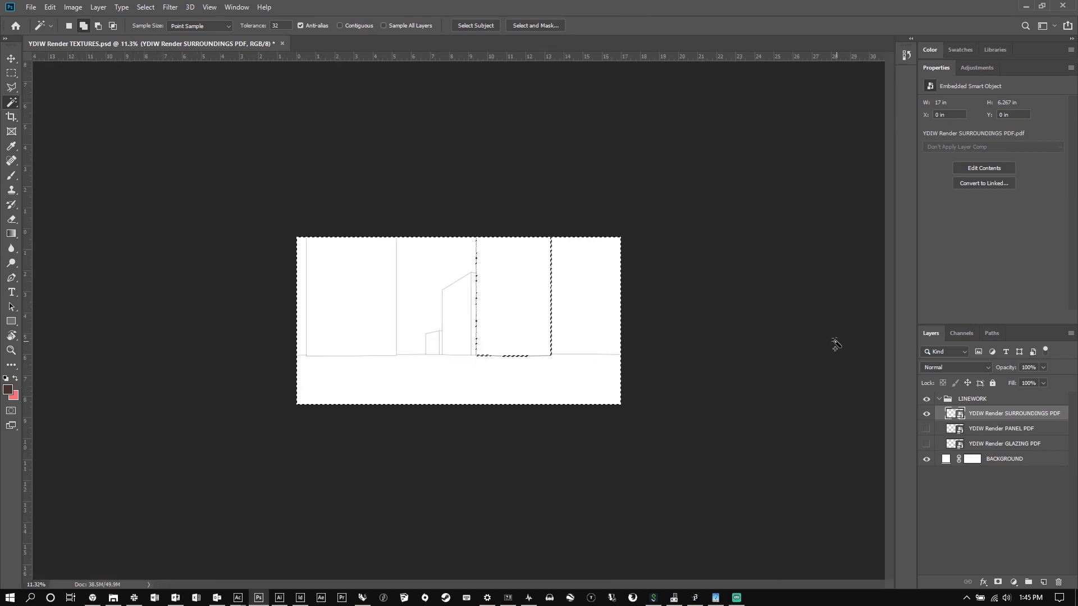
scroll(277, 364, up, 1)
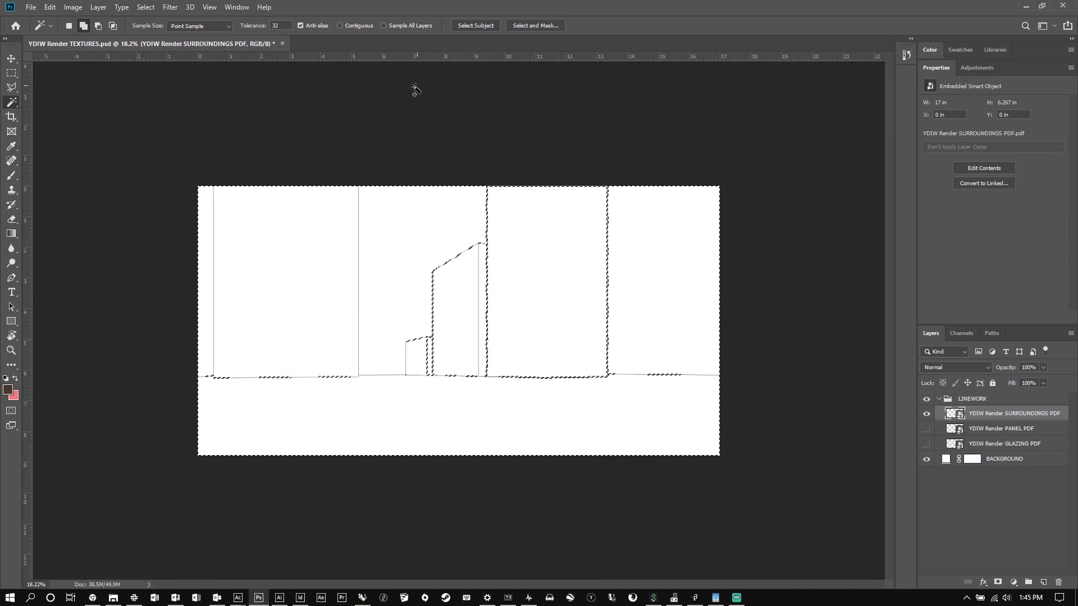
click(339, 25)
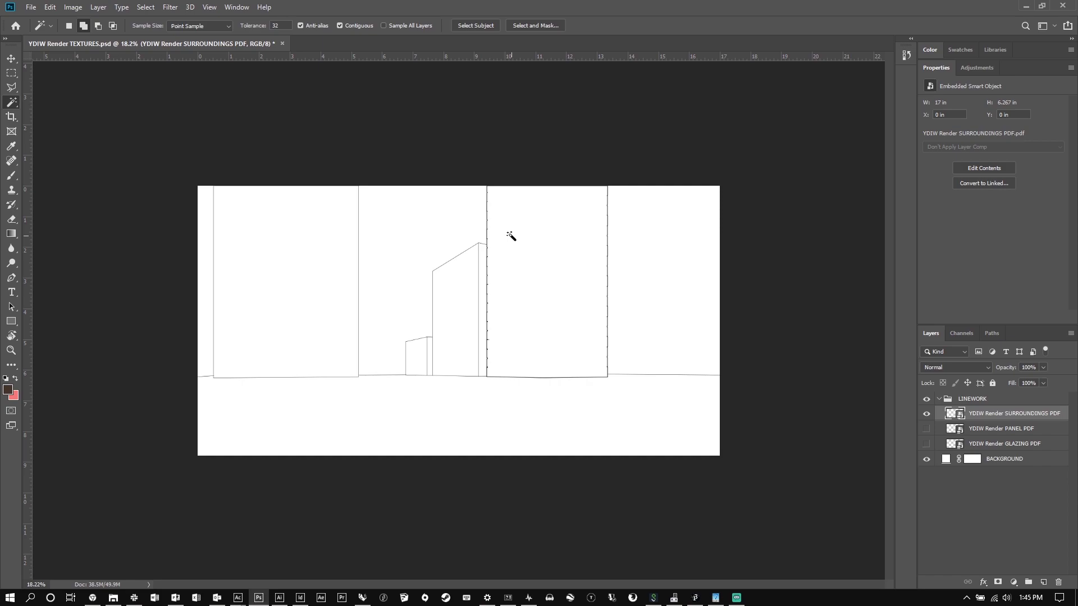
click(340, 26)
click(636, 264)
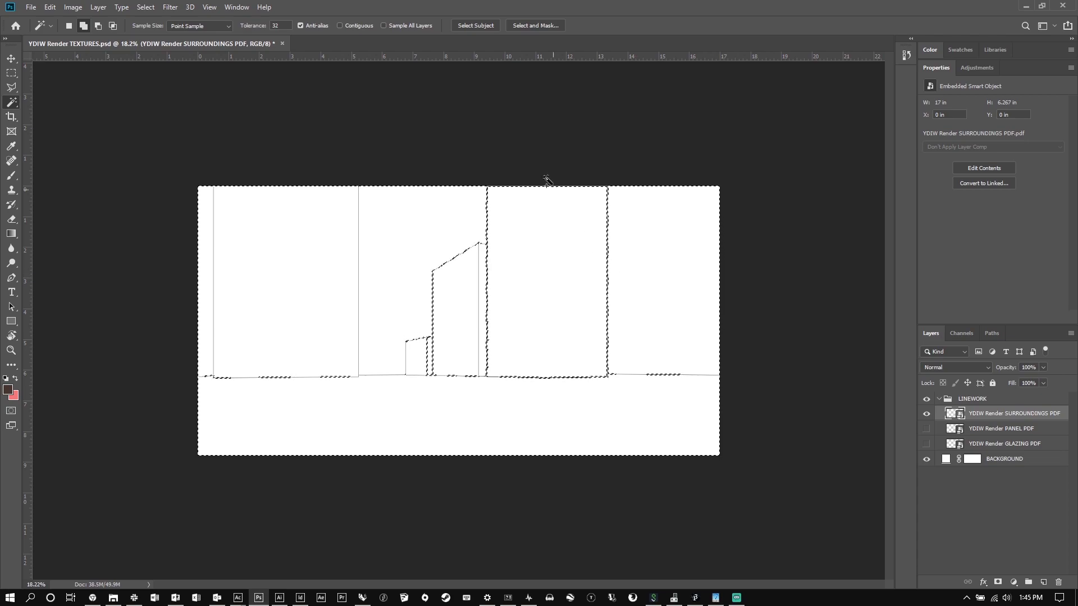
key(ctrl+d)
Turn on Contiguous for the Magic Wand, test-select the sky right of the tower and between the buildings, and deselect.
click(351, 24)
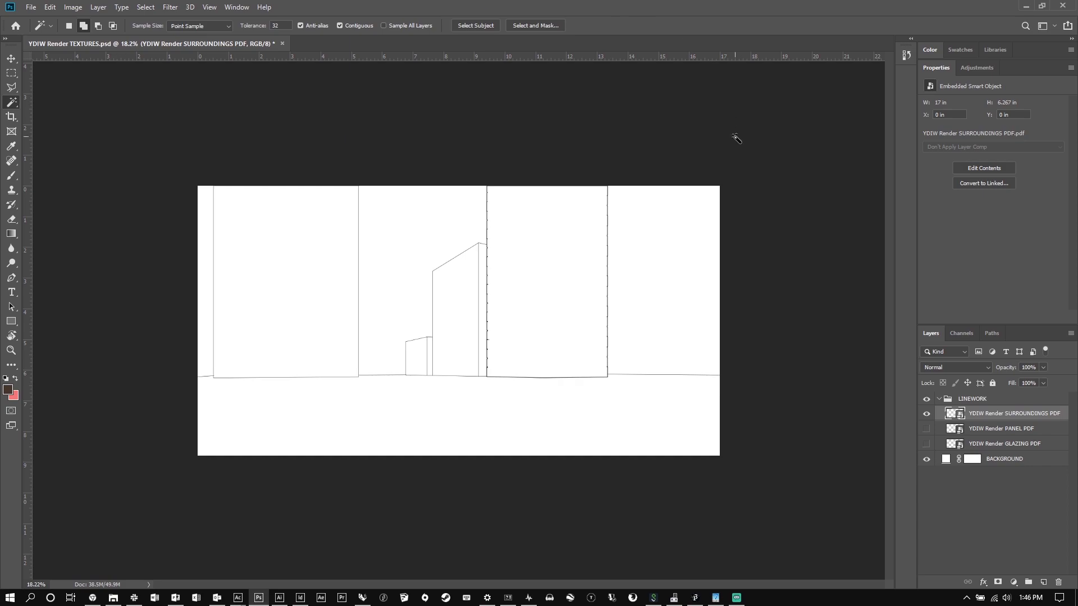
click(674, 277)
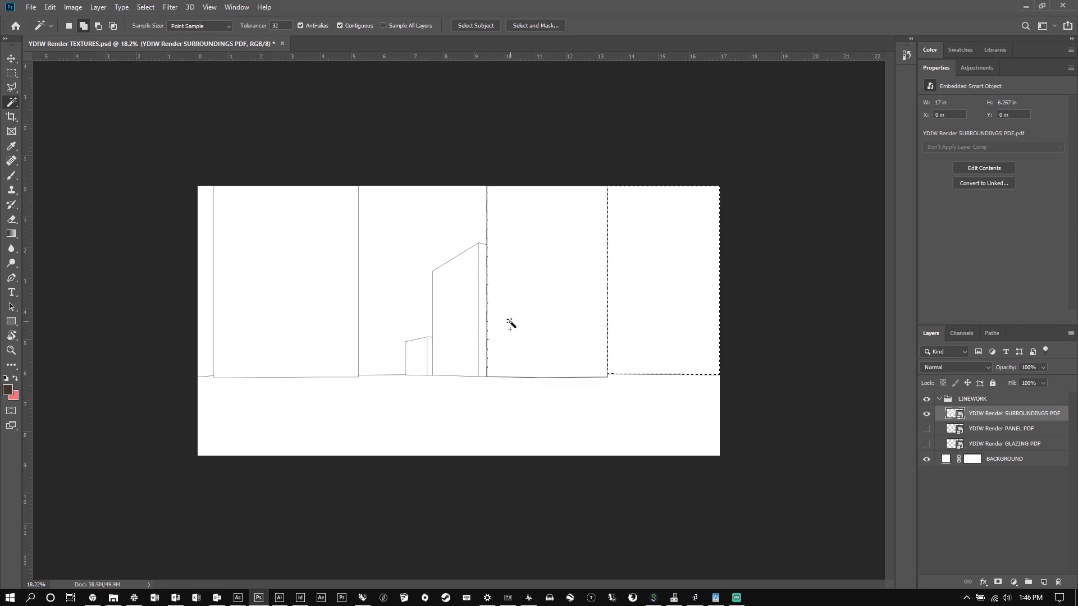
click(415, 246)
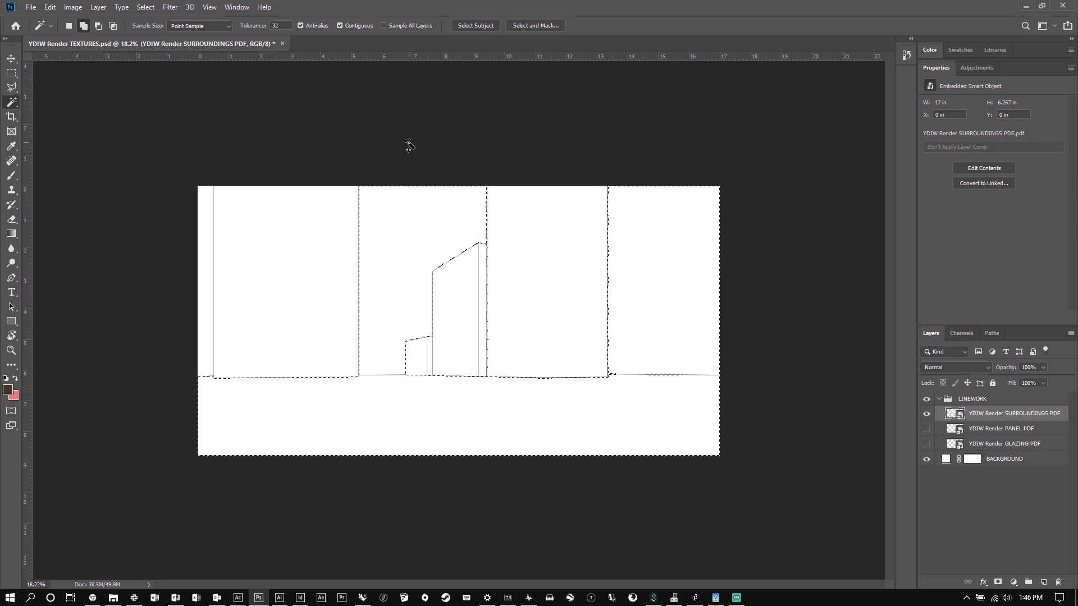
key(ctrl+d)
On a new layer above SURROUNDINGS, marquee about 0.04 by 0.01 in across the gap between the large left building's edge and horizon line.
scroll(414, 352, up, 3)
scroll(282, 432, up, 5)
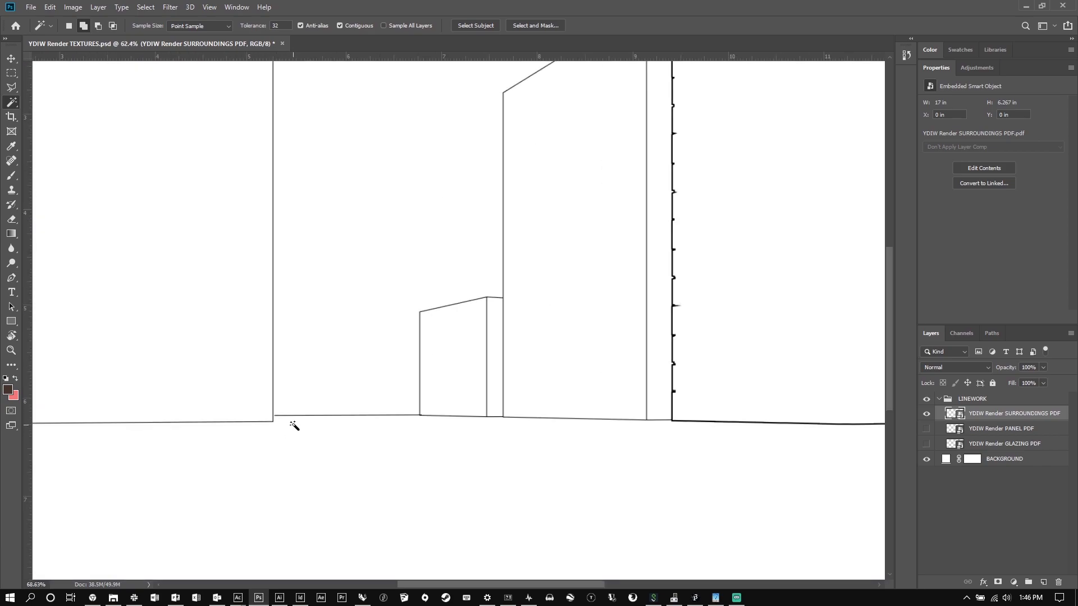
scroll(276, 417, up, 5)
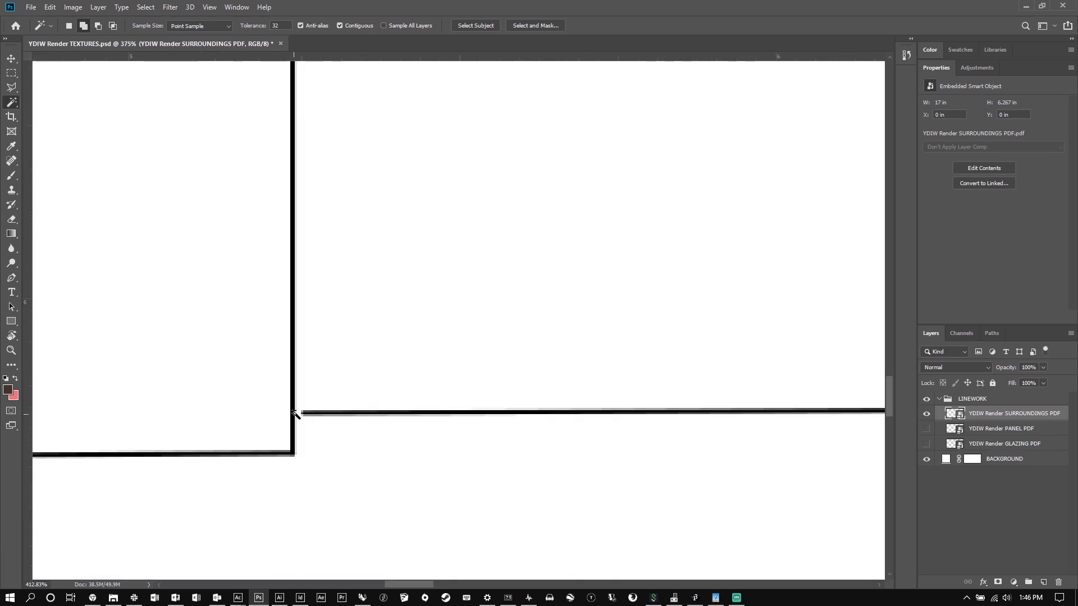
scroll(294, 412, up, 2)
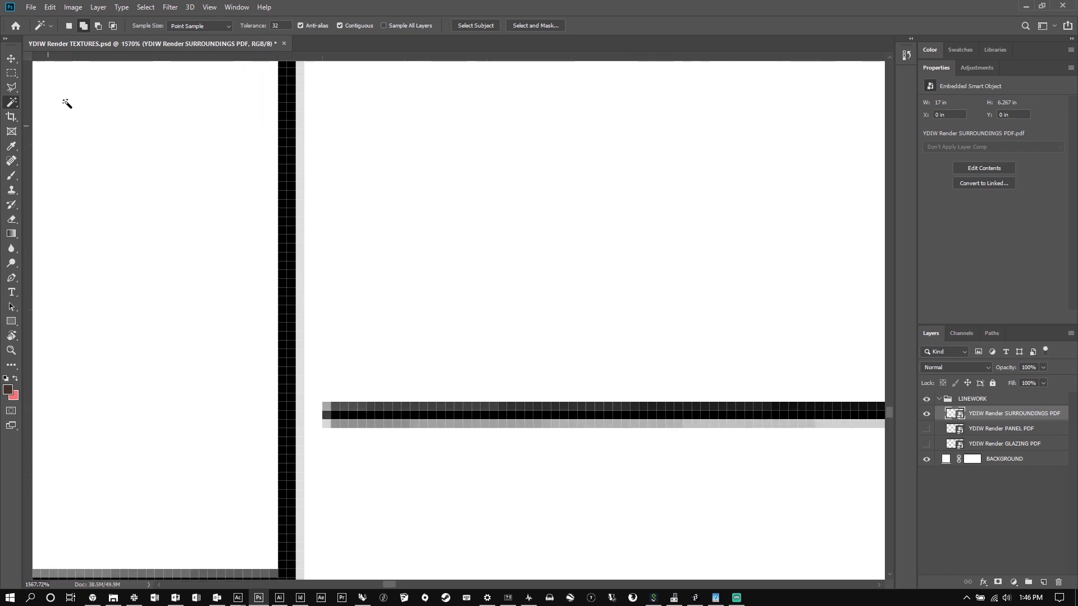
click(11, 73)
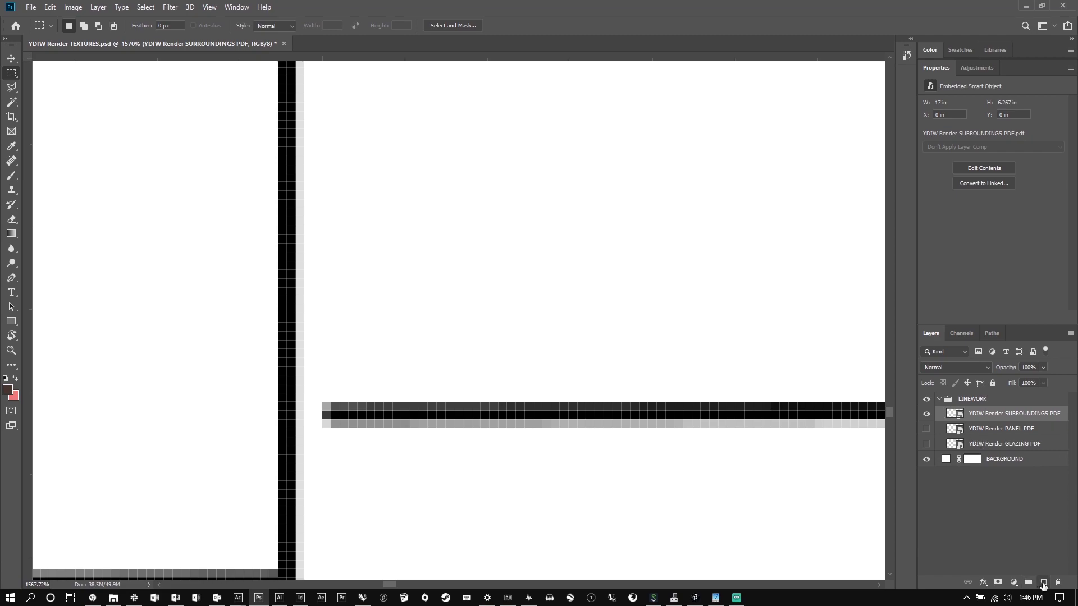
click(1043, 584)
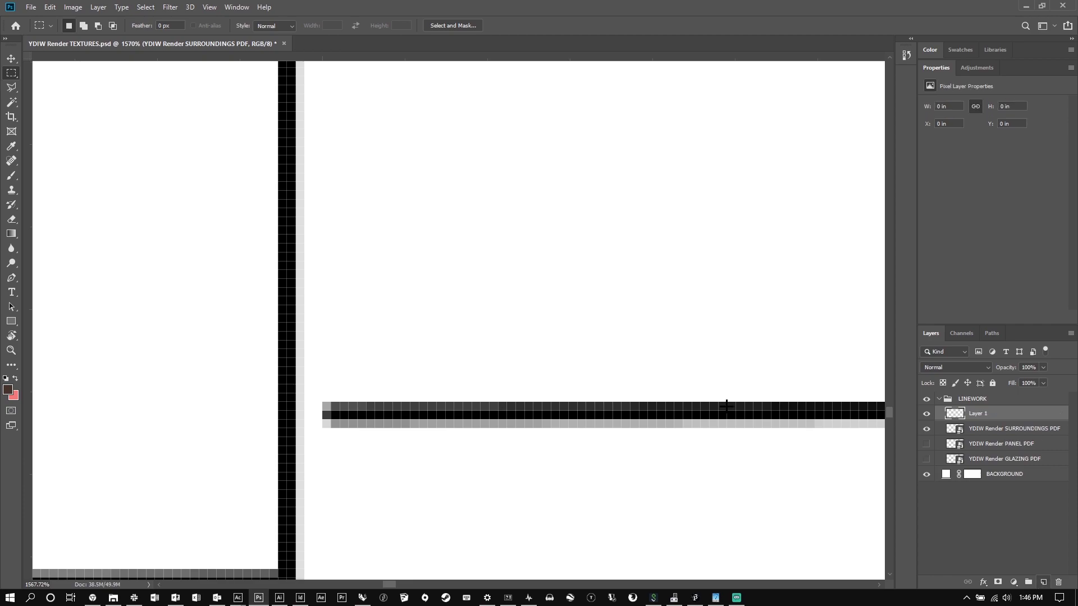
drag(287, 402, 375, 427)
click(184, 390)
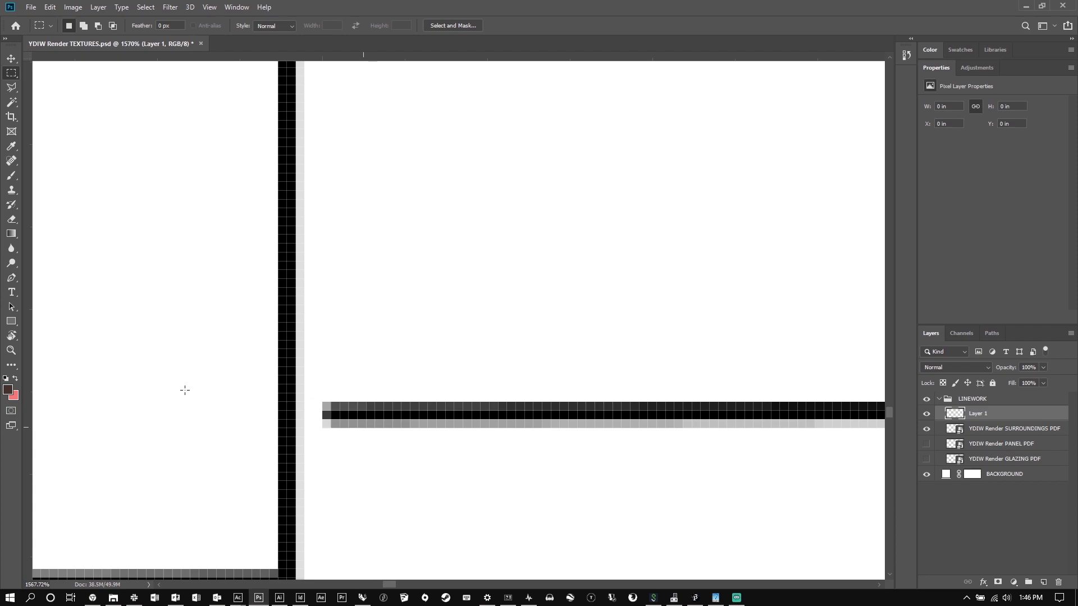
key(ctrl+z)
Set the foreground color to black (000000), fill the marquee over the linework gap with it, and deselect.
click(8, 389)
drag(613, 263, 580, 287)
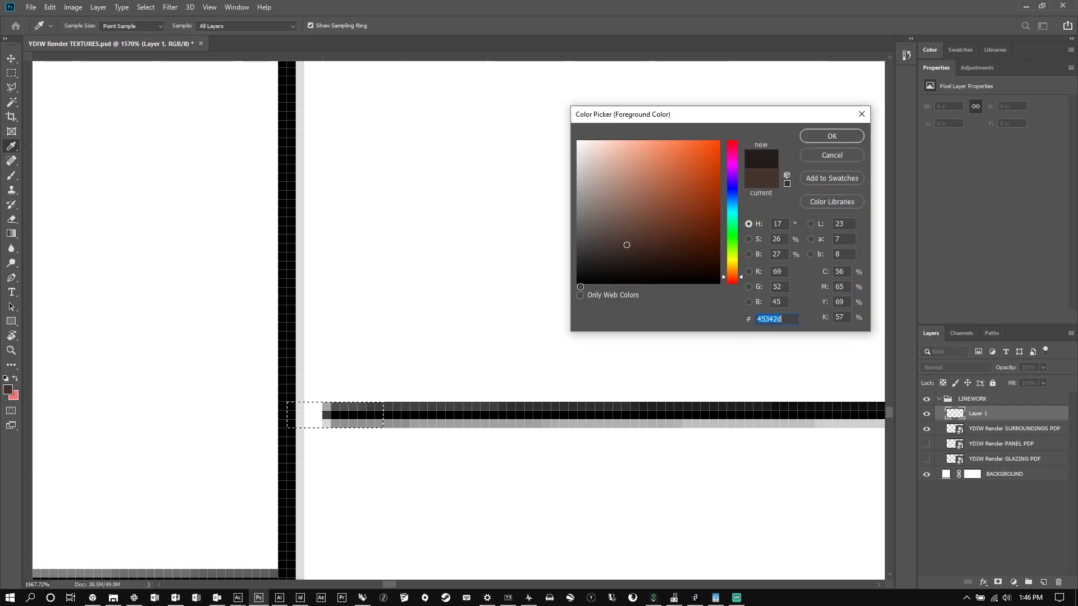
key(m)
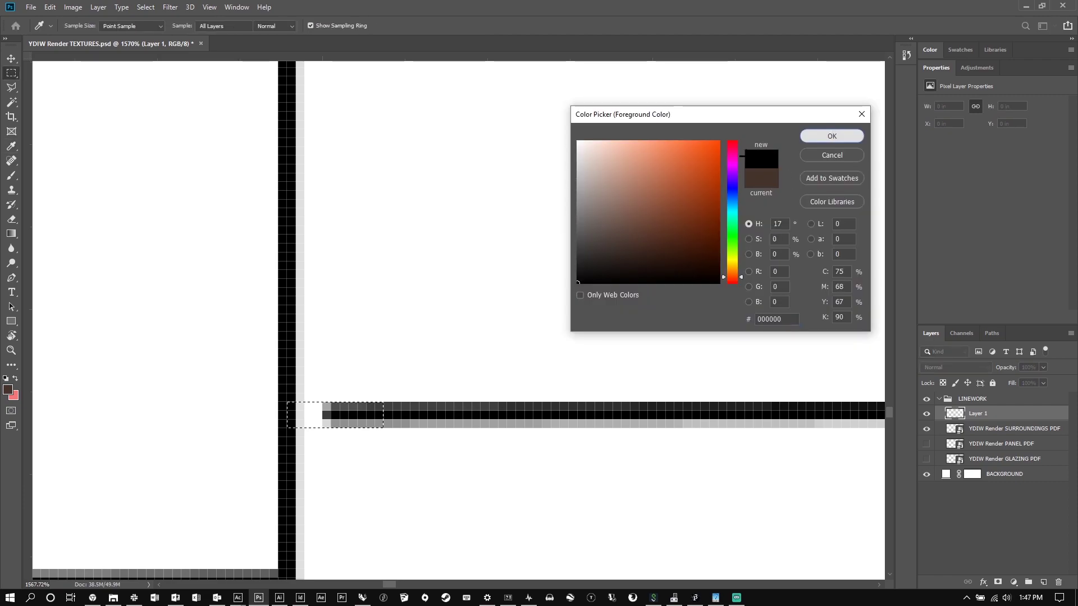
key(Return)
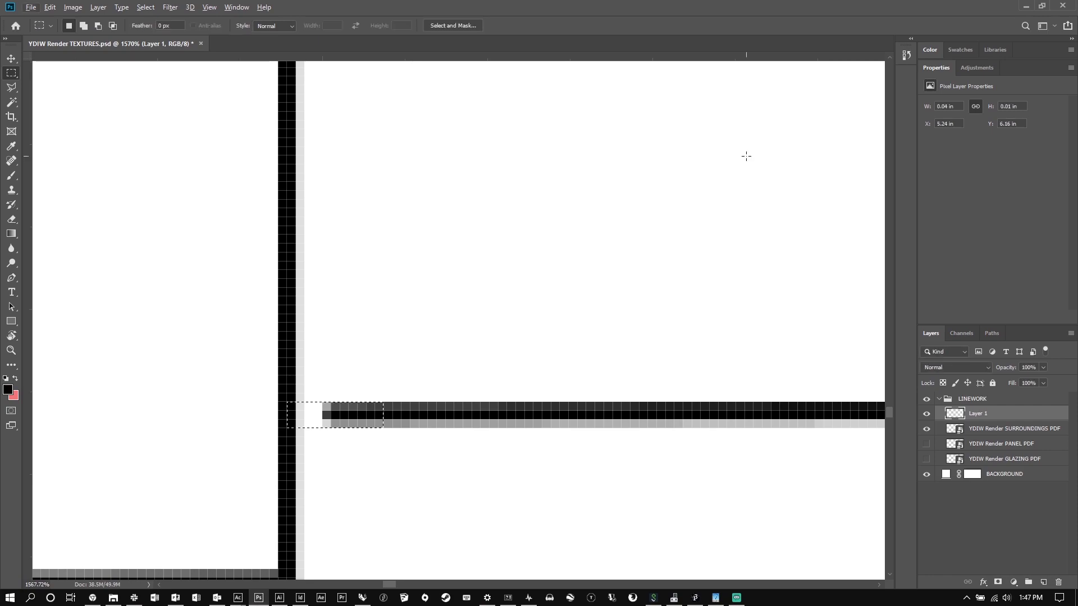
key(alt+BackSpace)
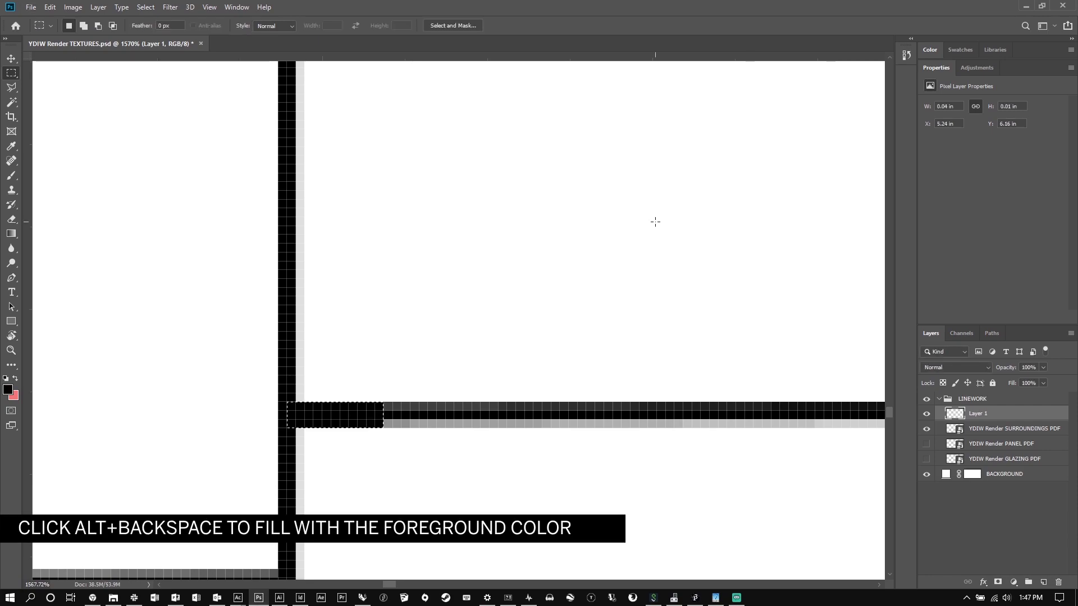
key(ctrl+d)
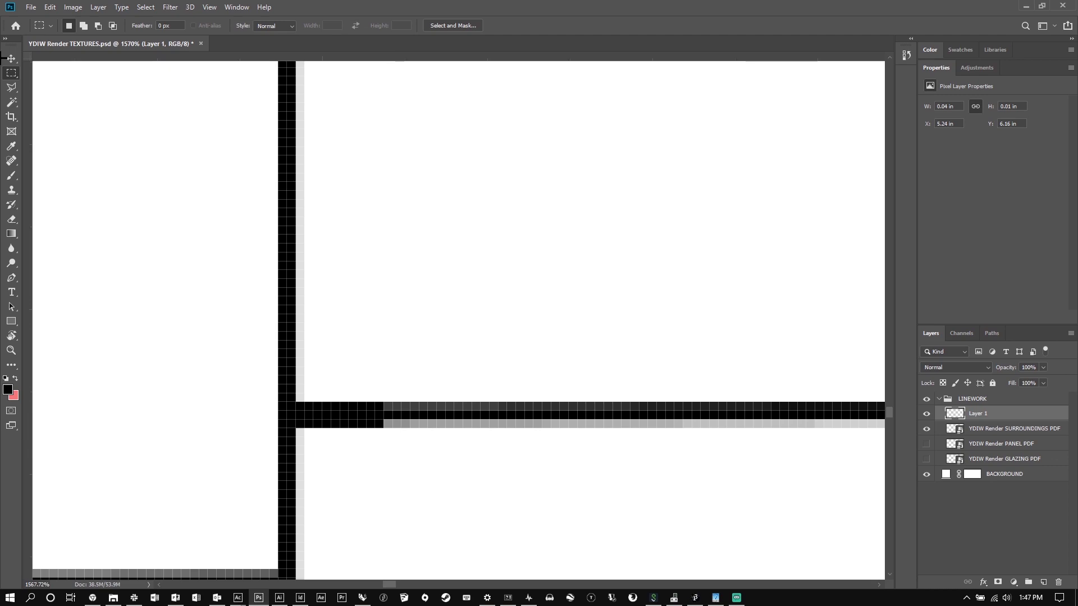
Enable Sample All Layers for the Magic Wand and select the sky area right of the large left building with SURROUNDINGS active.
key(ctrl+minus)
key(w)
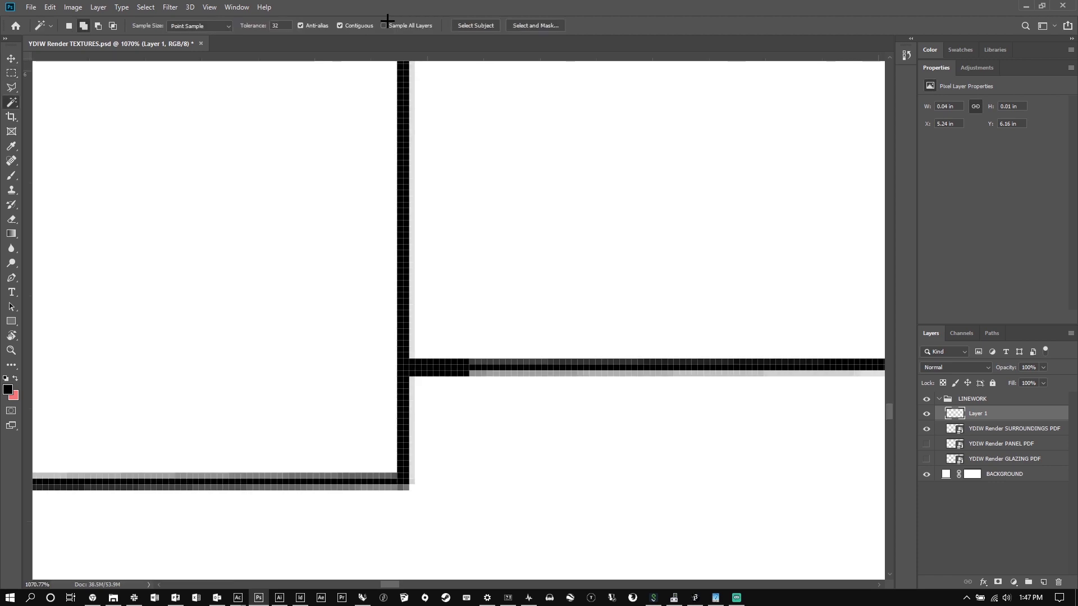
click(385, 24)
scroll(594, 388, down, 10)
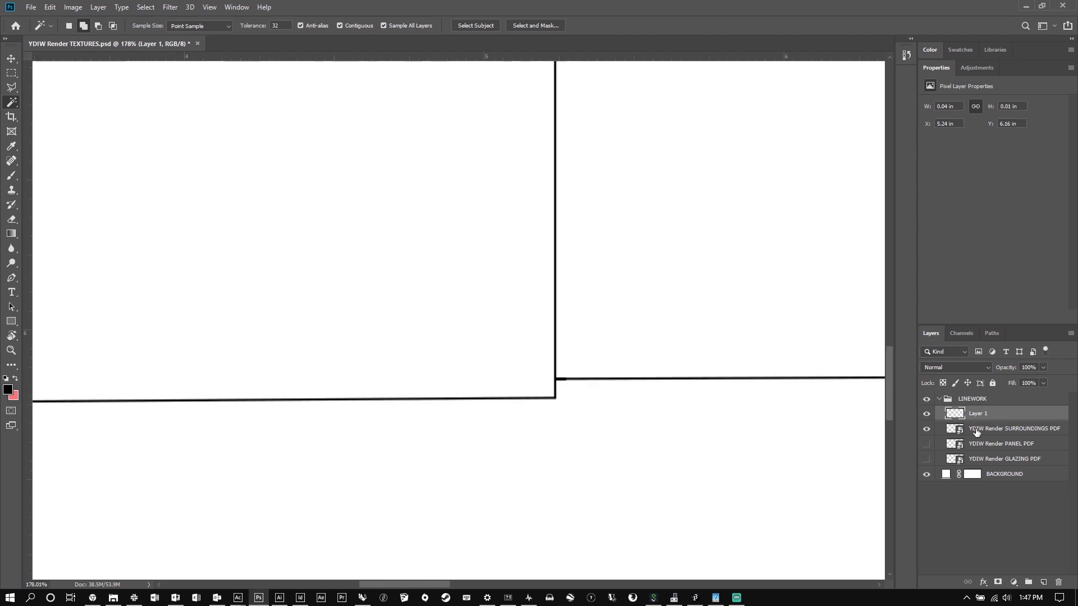
click(976, 431)
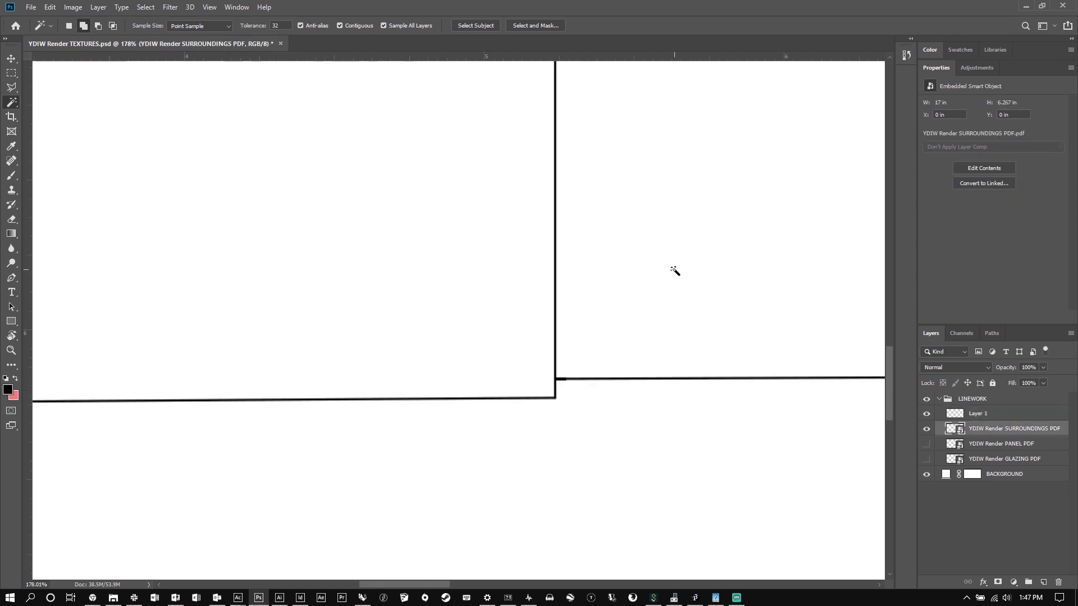
click(626, 374)
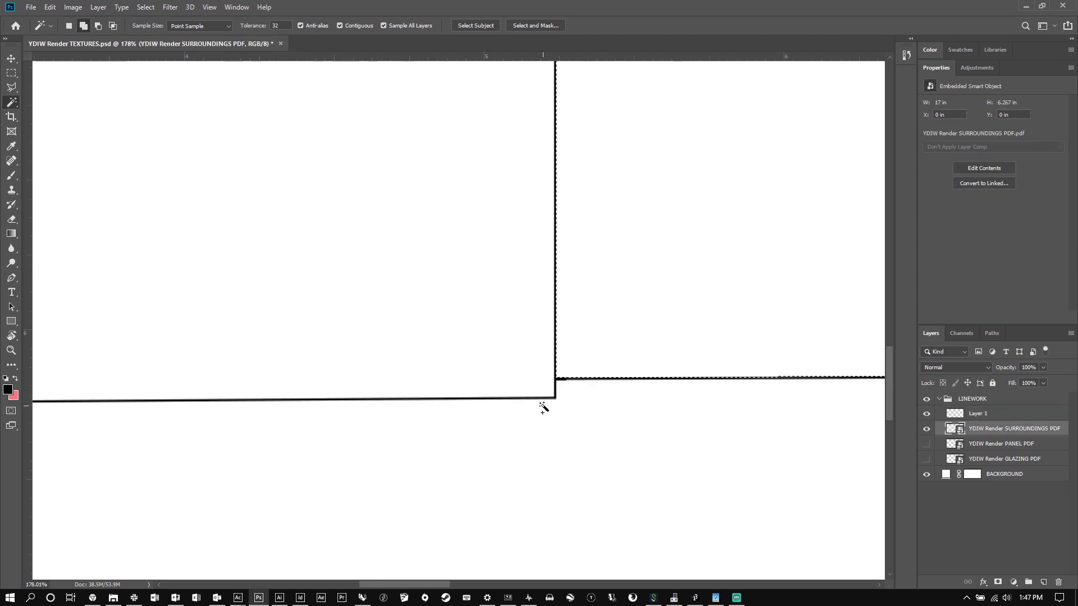
Add the sky areas right of the right-hand building and at the far left edge to the Magic Wand selection.
key(ctrl+0)
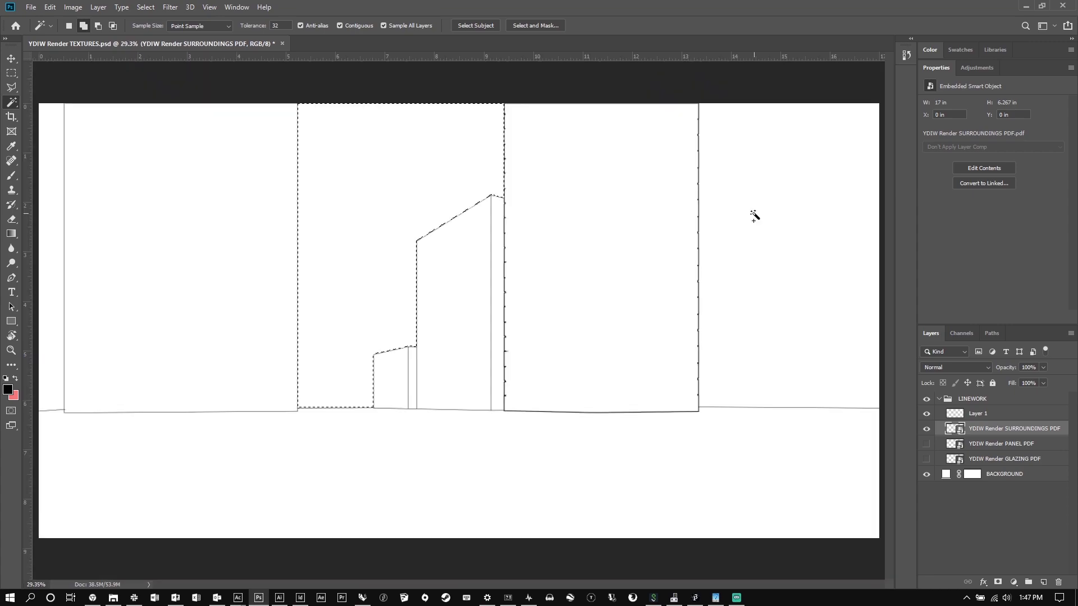
click(754, 216)
key(ctrl+minus)
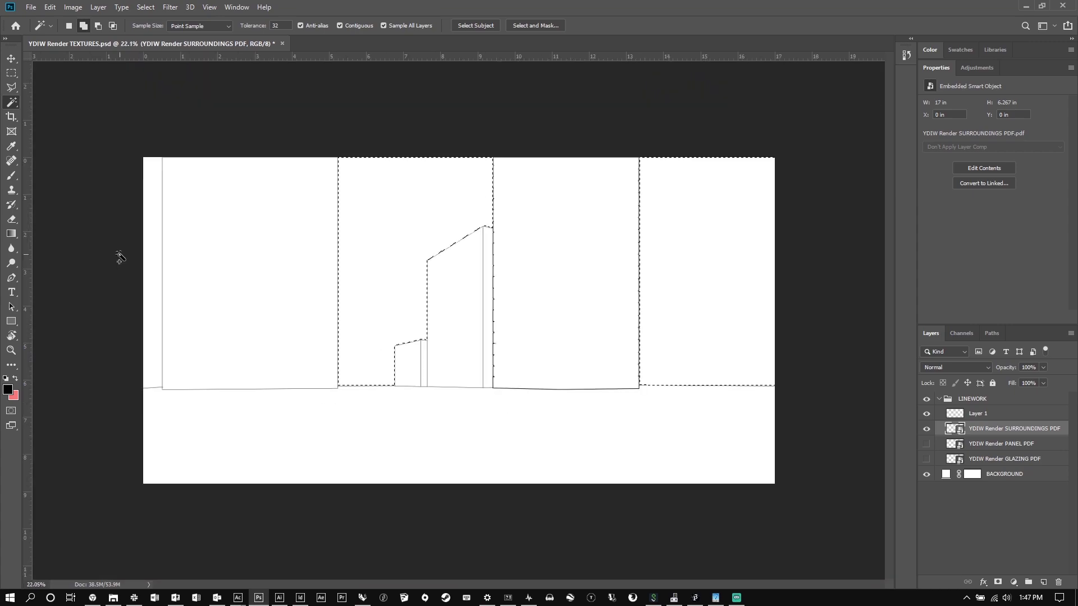
click(169, 368)
Create a black (000000) Solid Color fill layer from the sky selection and name it SKY MASK.
click(1013, 582)
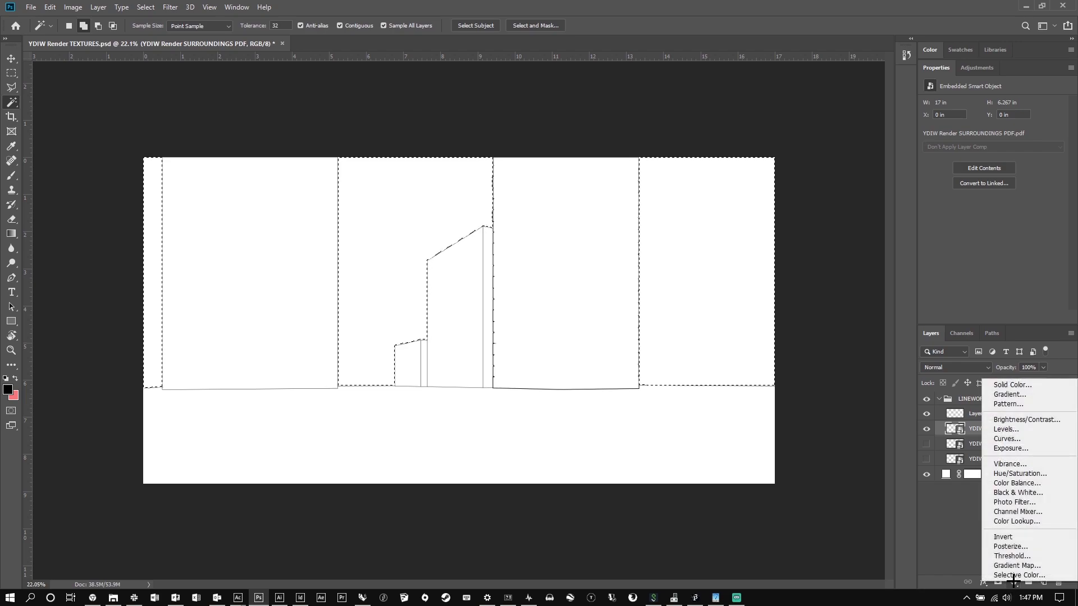
click(1015, 384)
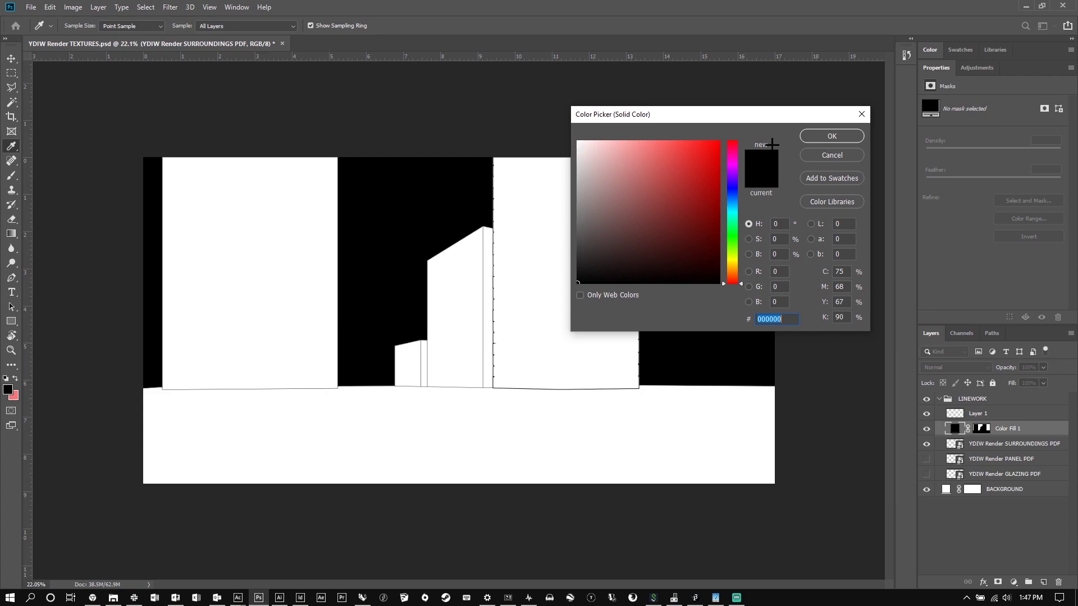
click(833, 136)
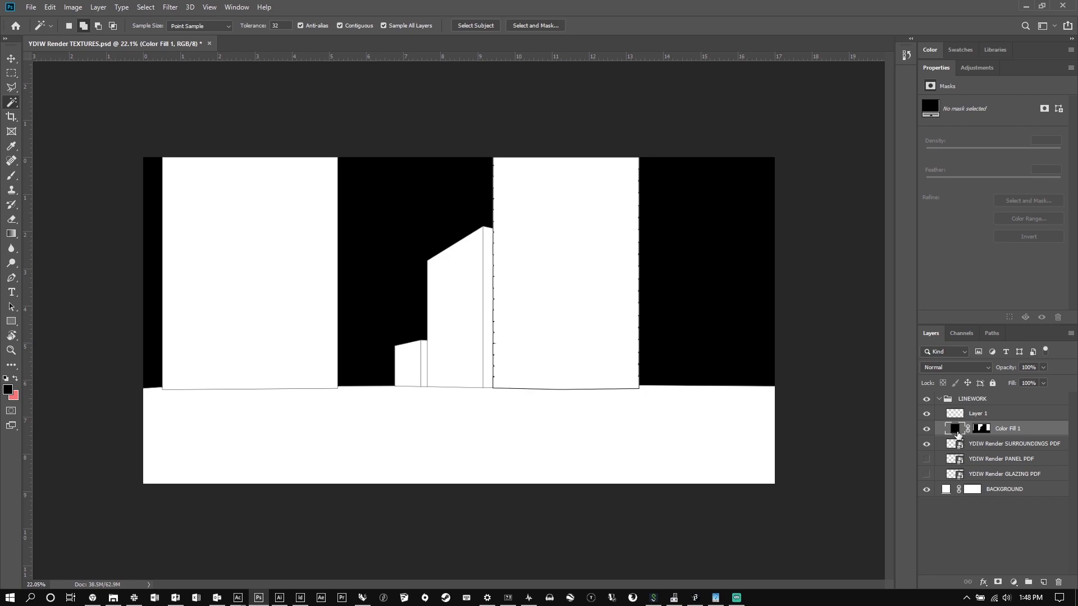
double_click(1006, 431)
text(SKY MASK)
key(Return)
Display the SKY MASK layer mask alone, fill a rectangular strip across its upper-left part with white, and deselect.
alt+click(983, 432)
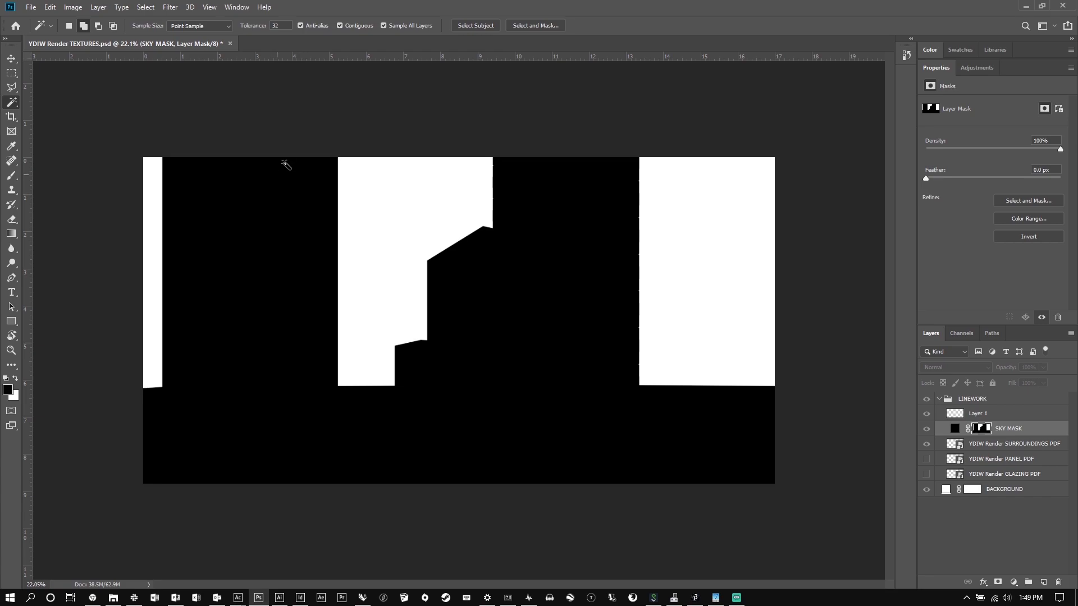
click(11, 73)
drag(144, 157, 371, 194)
key(ctrl+BackSpace)
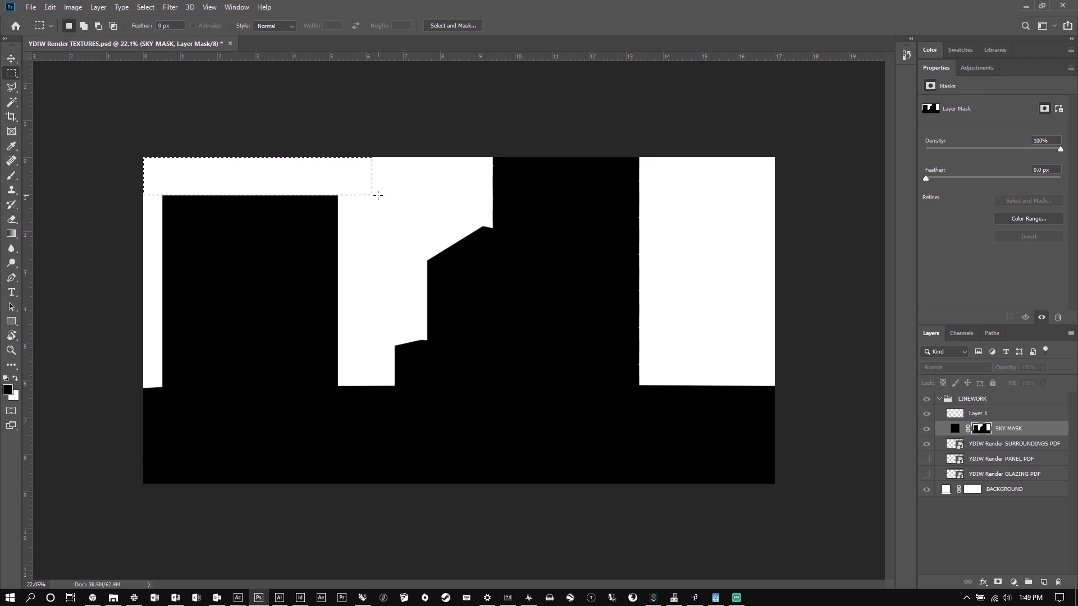
key(ctrl+d)
Undo the white fill on the mask, return to the normal image view and clear the selection.
key(ctrl+z)
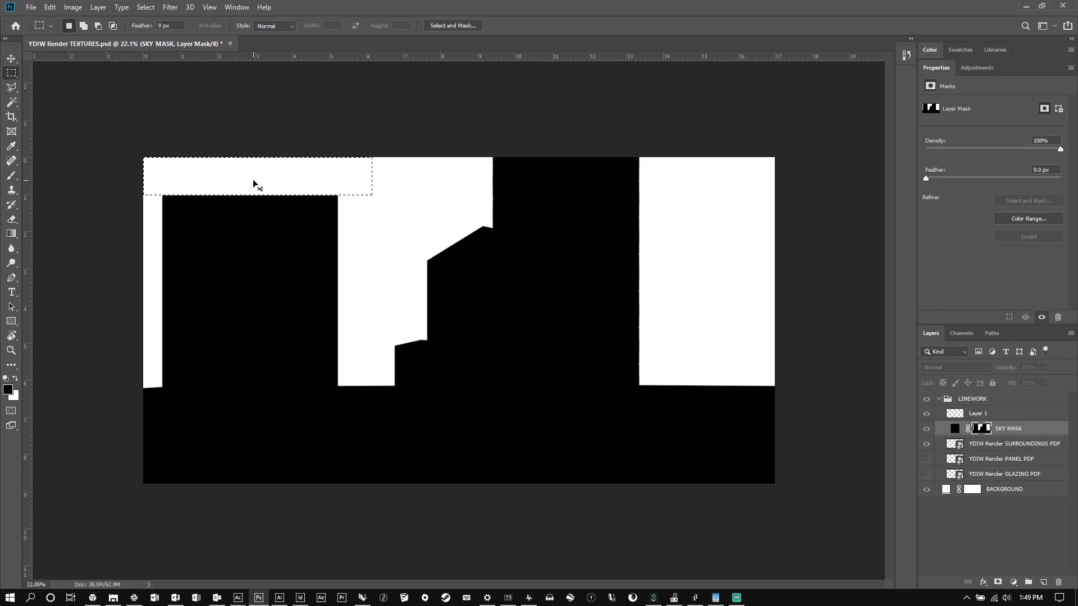
key(ctrl+z)
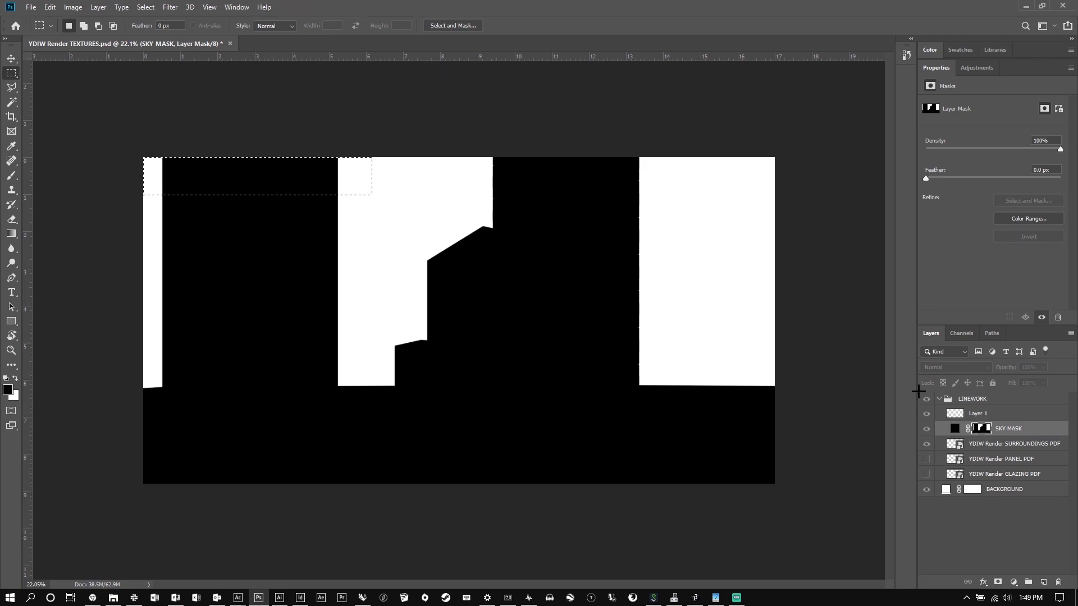
alt+click(981, 431)
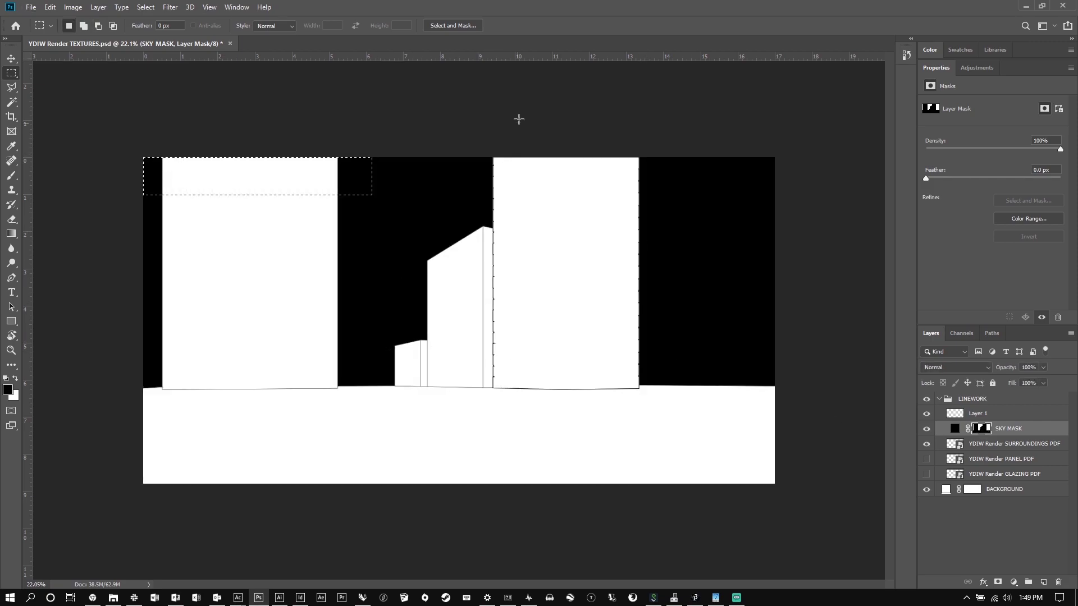
click(529, 89)
Select the ground area below the buildings with the Magic Wand on the YDIW Render SURROUNDINGS PDF layer.
click(985, 399)
click(1007, 428)
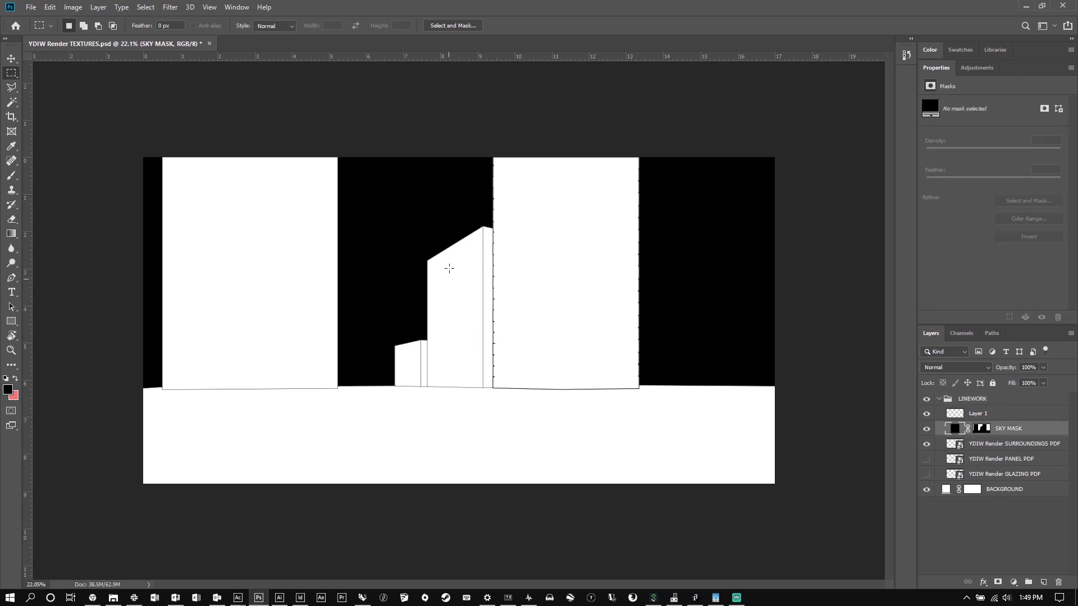
click(11, 102)
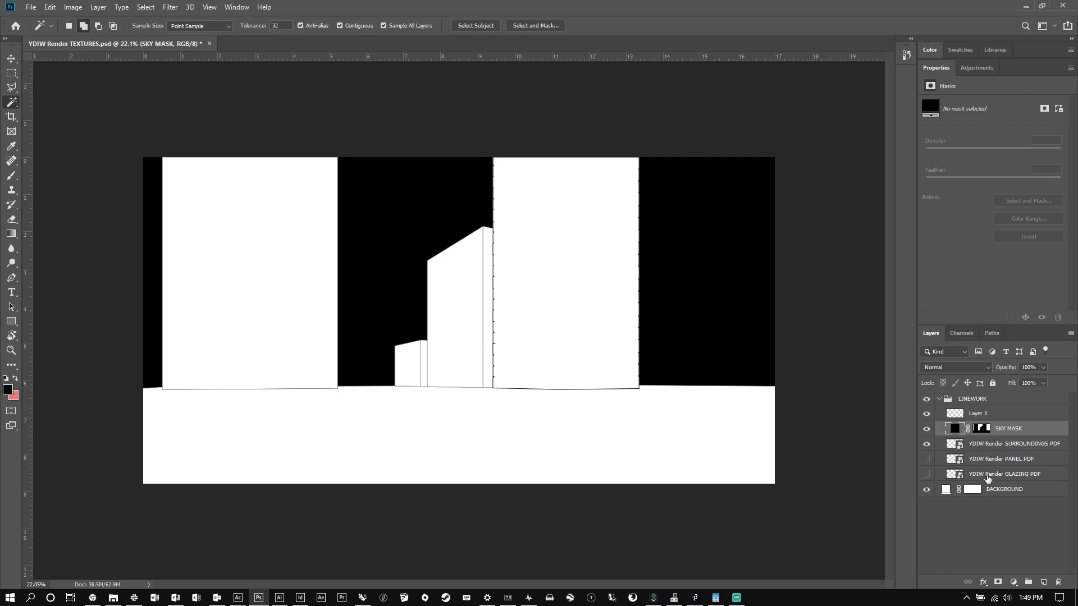
click(999, 449)
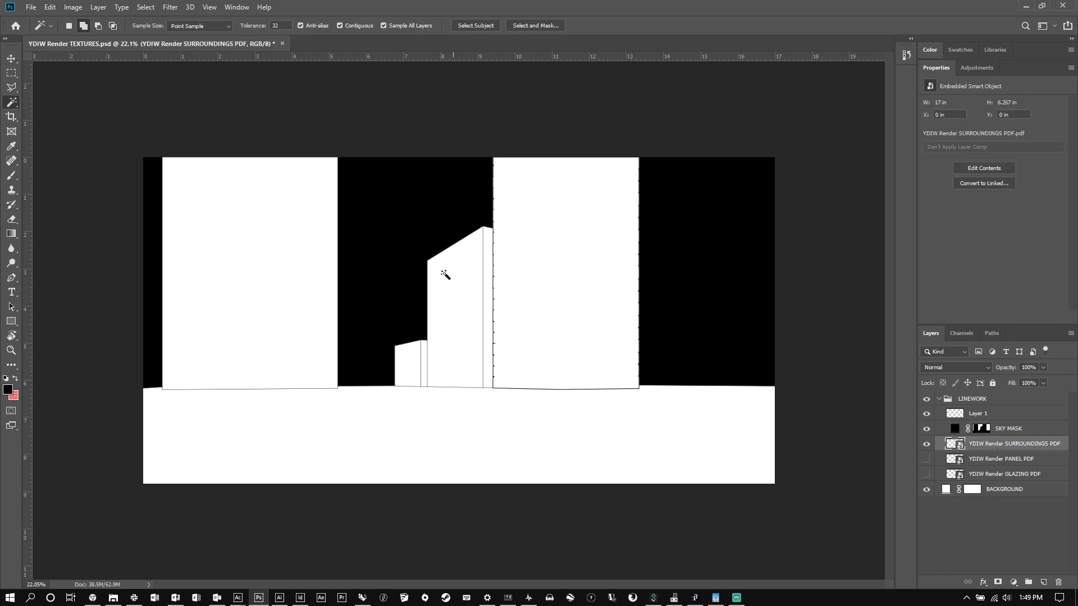
click(400, 425)
Create a black (000000) Solid Color fill layer from the ground selection and name it GROUND MASK.
click(1013, 582)
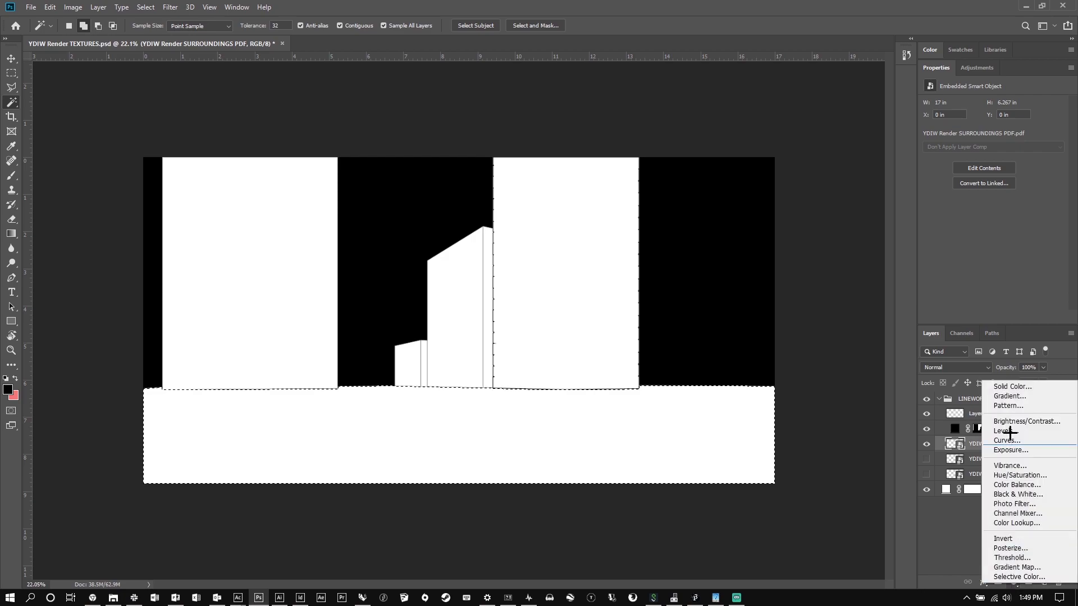
click(1005, 385)
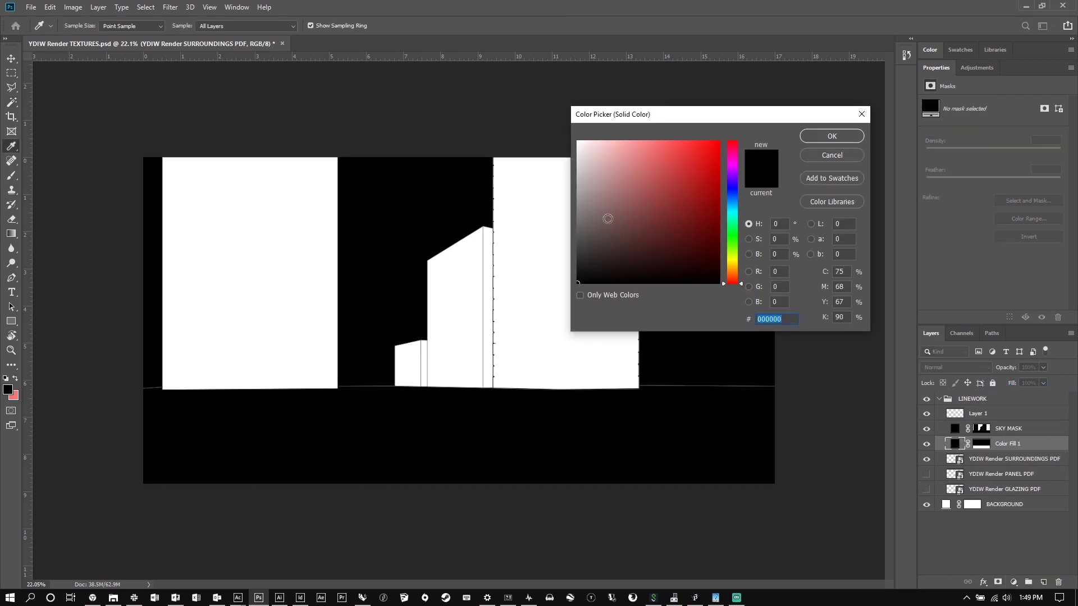
click(831, 136)
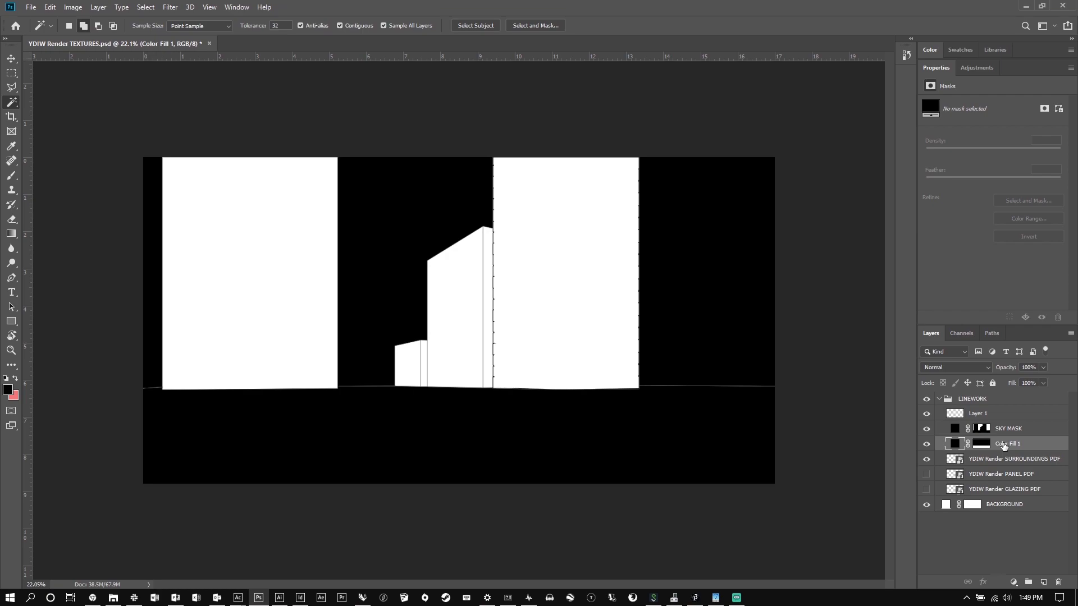
text(GROUND MASK)
key(Return)
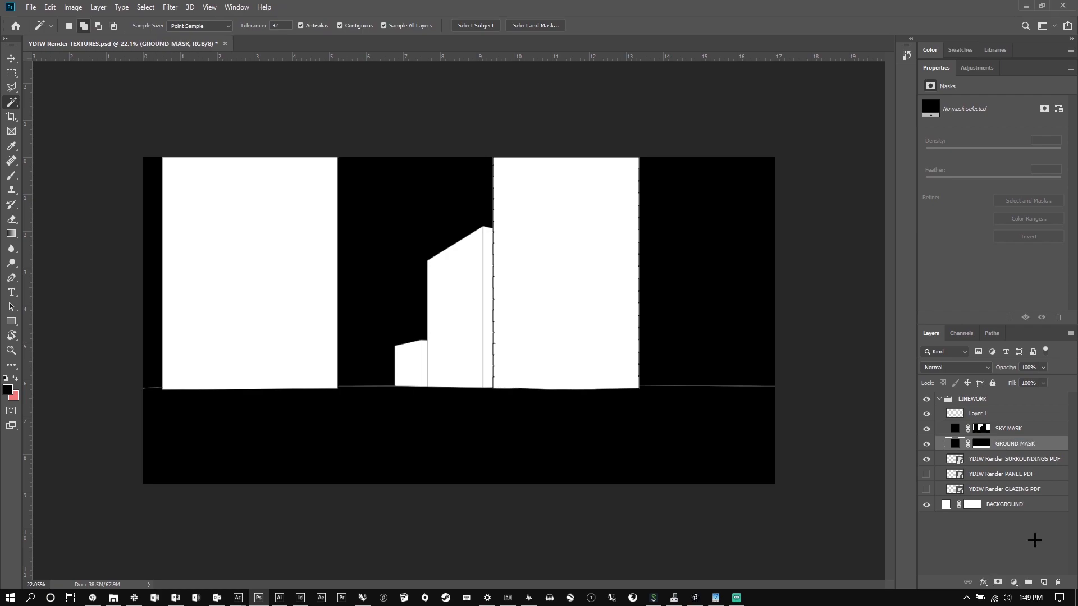
Hide the YDIW Render SURROUNDINGS PDF and BACKGROUND layers.
click(926, 459)
click(926, 505)
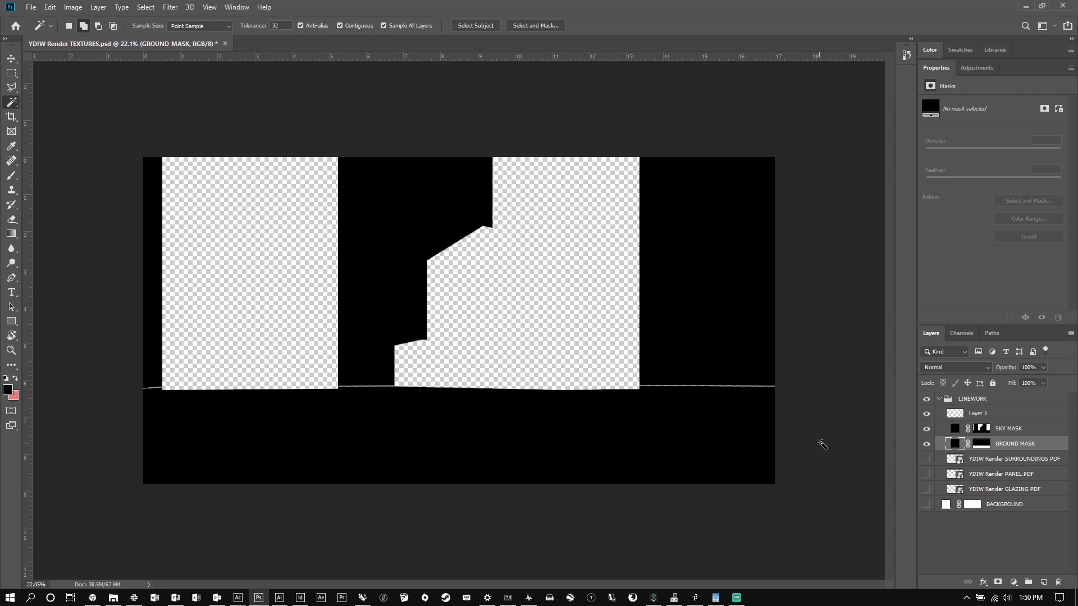
Examine the boundary between the sky and ground fills beside the right-hand building up close.
scroll(813, 421, up, 2)
scroll(817, 419, up, 1)
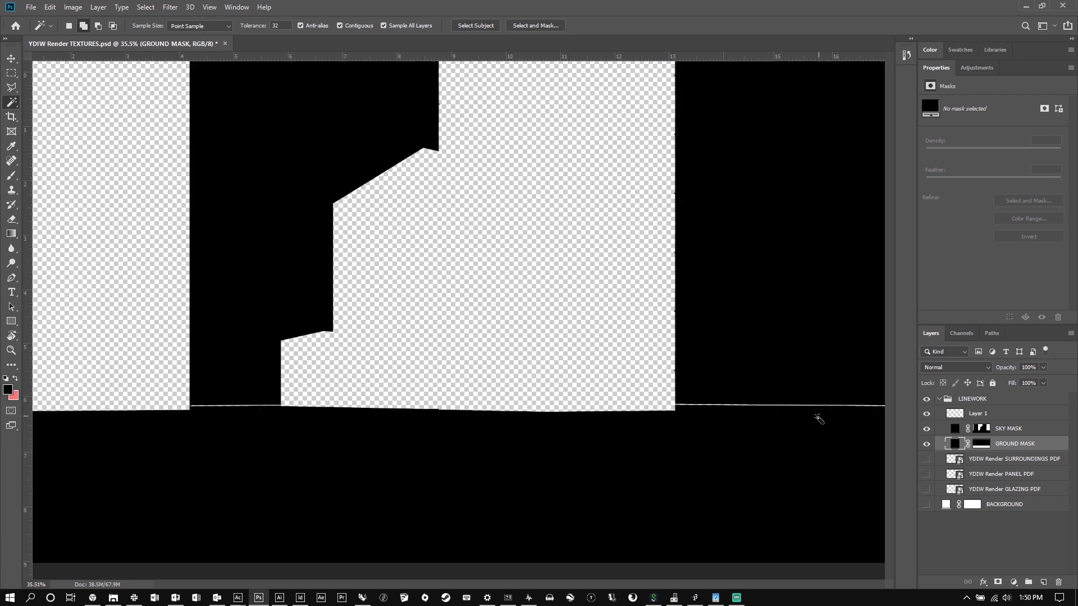
scroll(829, 421, up, 2)
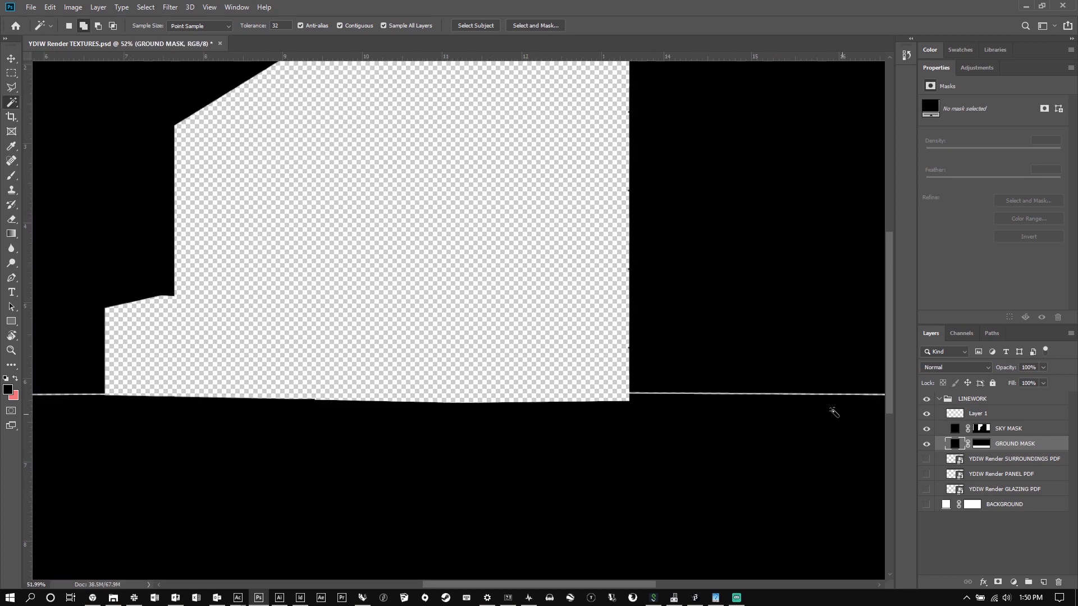
scroll(828, 406, up, 1)
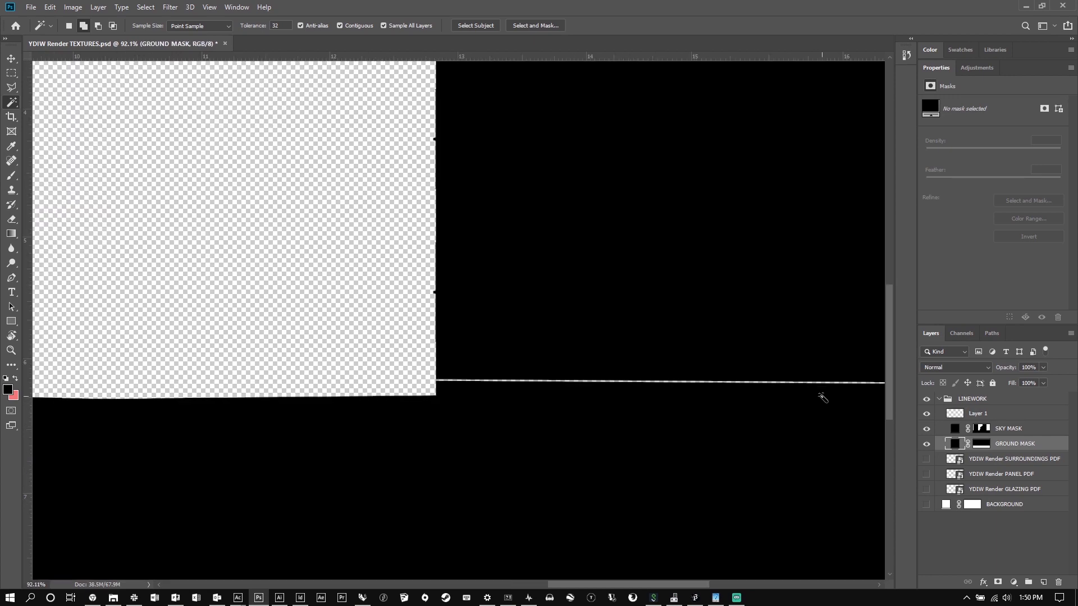
scroll(823, 398, up, 1)
scroll(820, 384, up, 1)
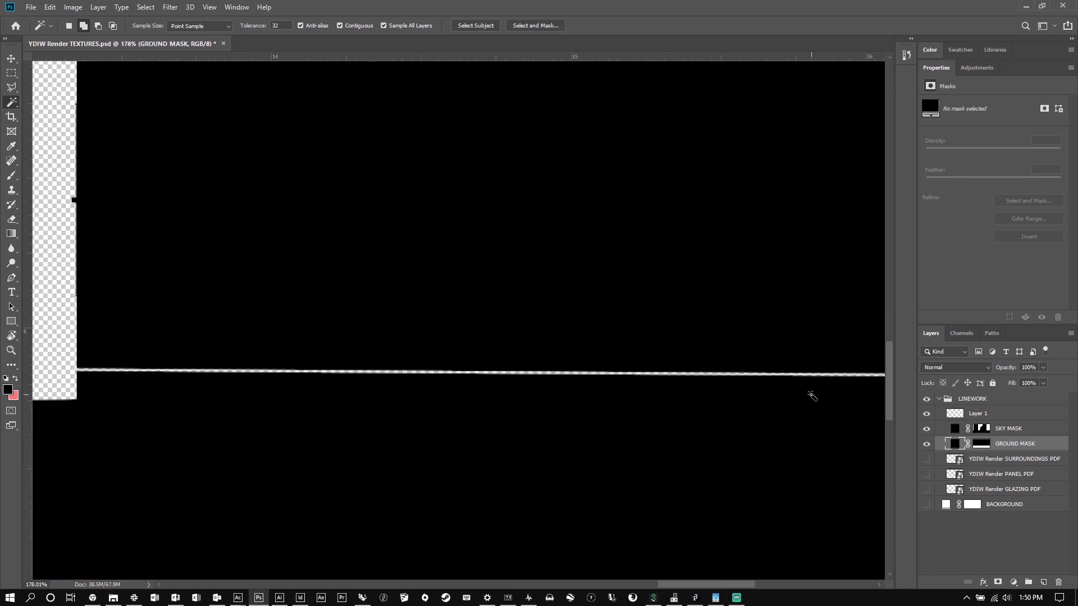
scroll(810, 392, up, 1)
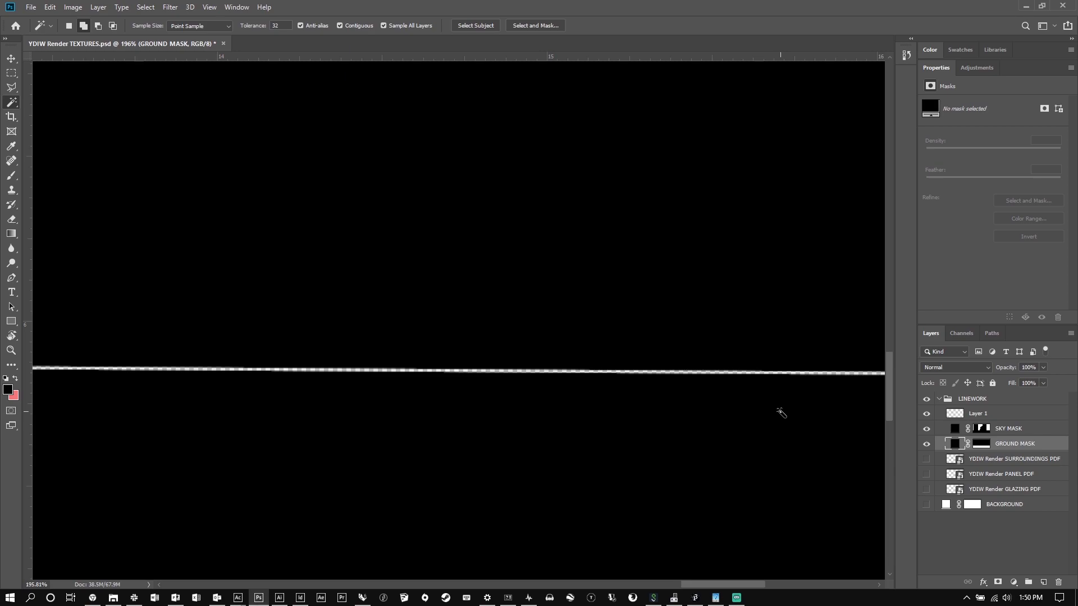
scroll(669, 379, down, 4)
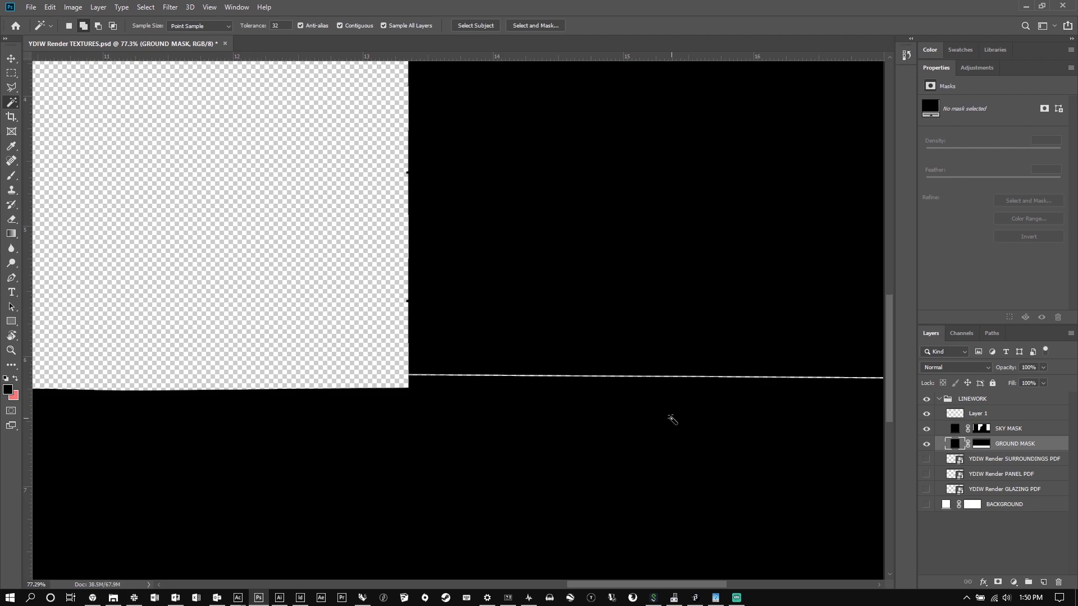
scroll(668, 409, down, 4)
scroll(656, 386, down, 3)
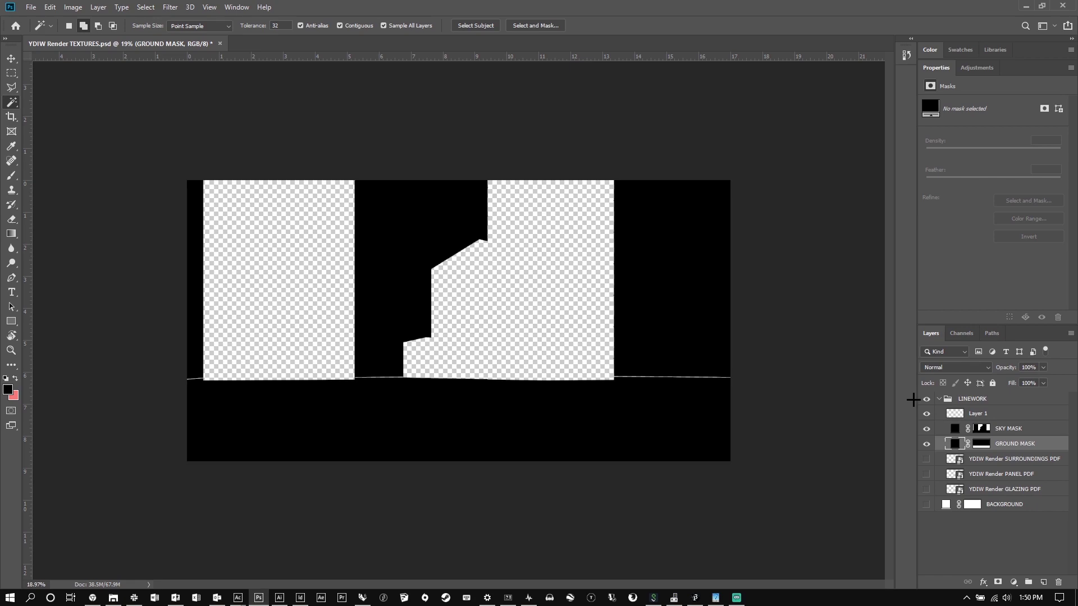
Load the SKY MASK layer mask as a selection.
click(982, 428)
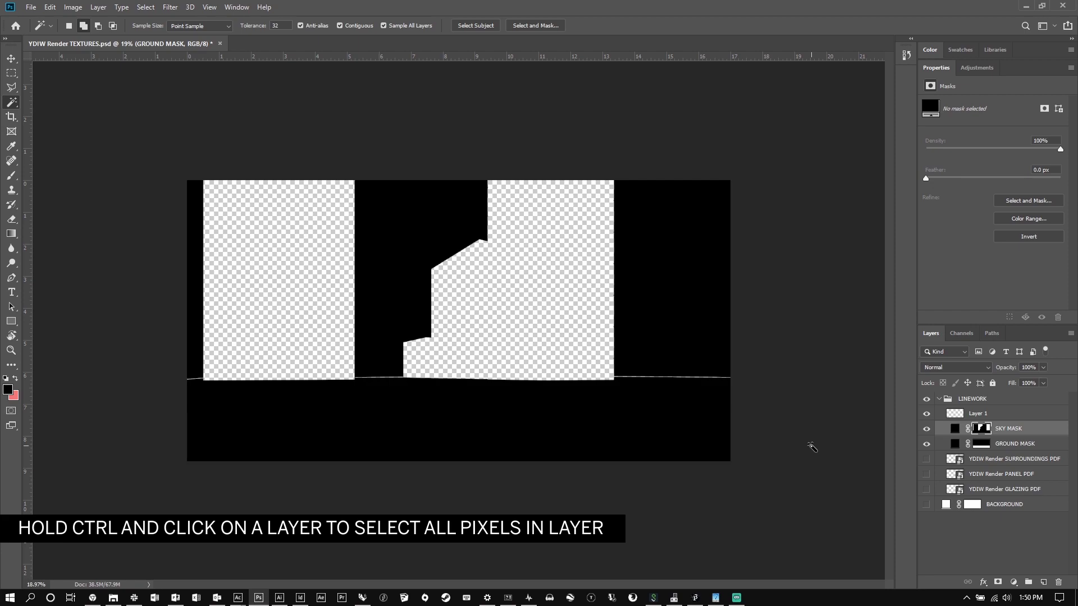
click(981, 428)
key(super)
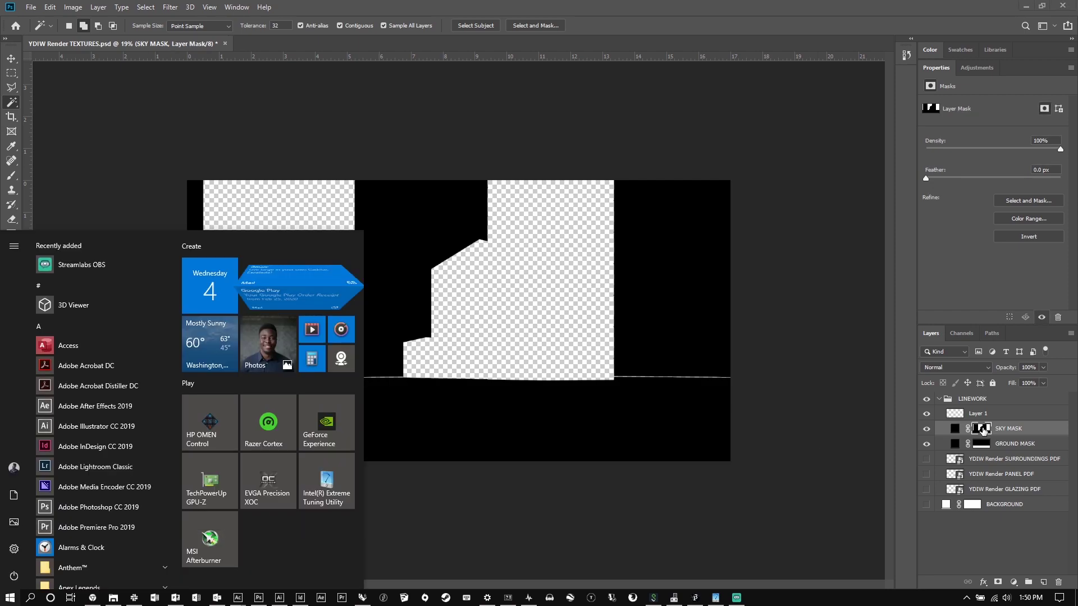
click(982, 430)
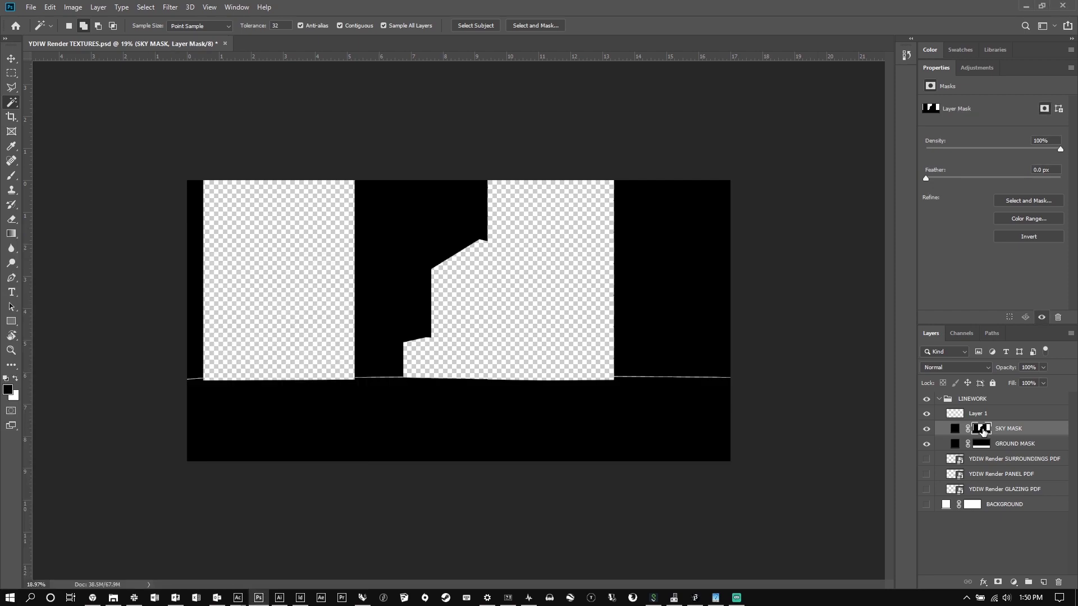
drag(982, 430, 981, 431)
ctrl+click(981, 430)
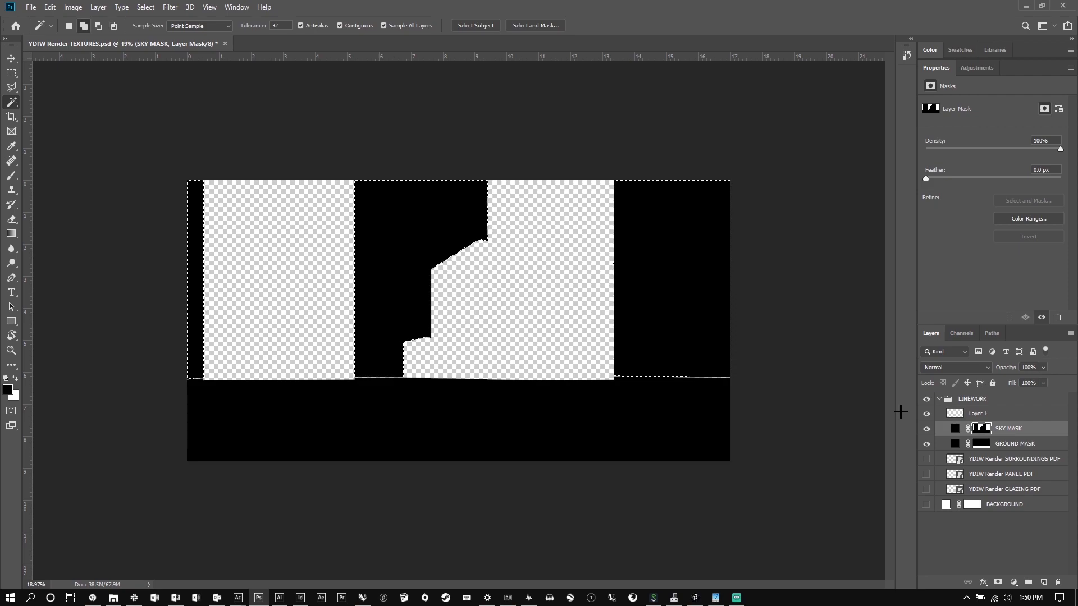
Expand the sky selection by 1 pixel and clear the selection.
click(145, 6)
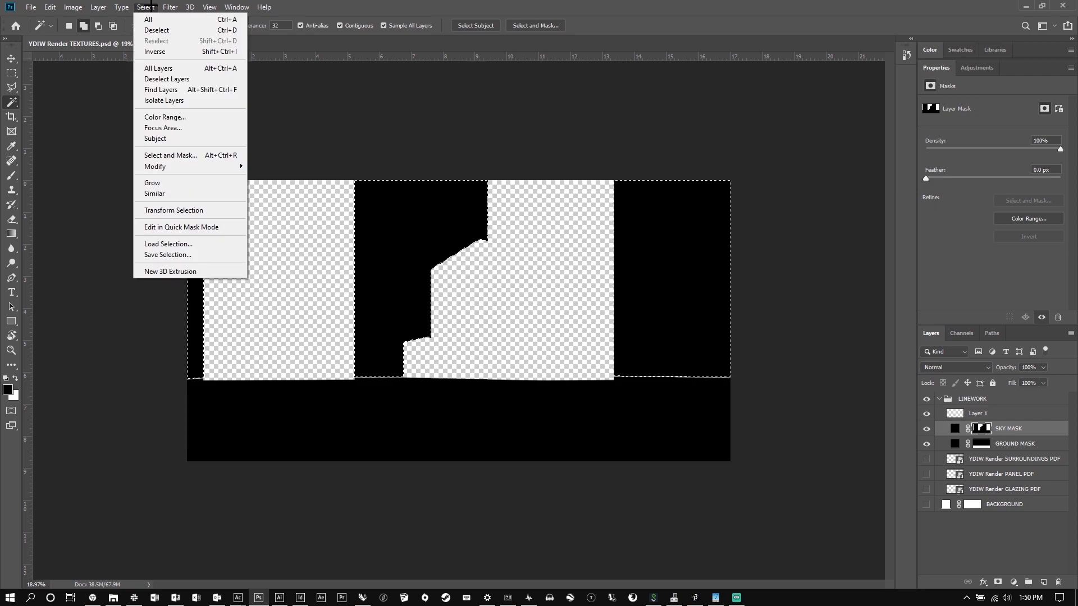
click(138, 6)
click(137, 7)
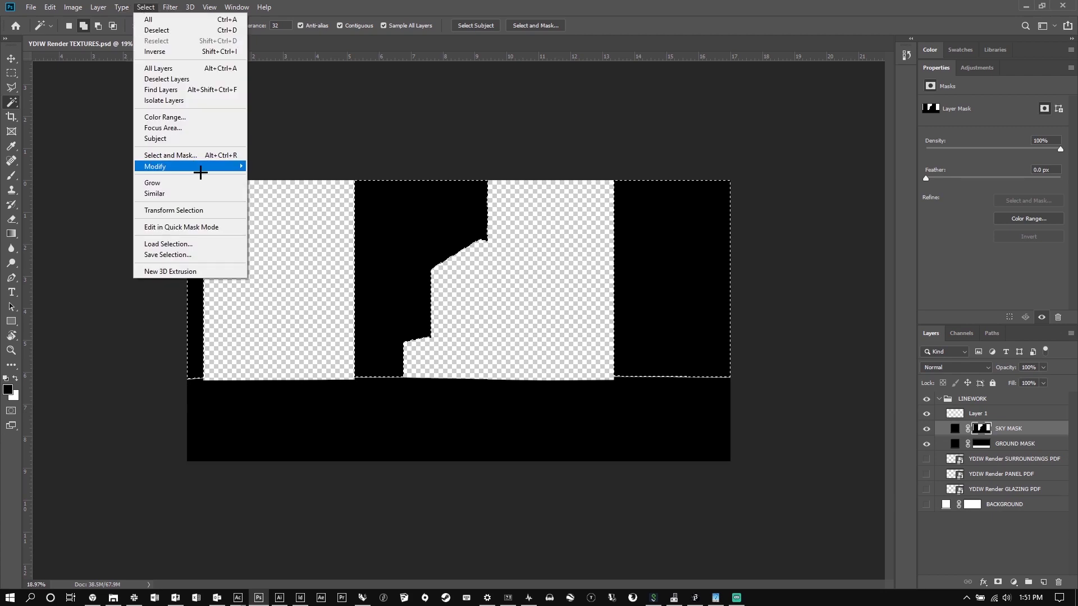
mouse_move(211, 167)
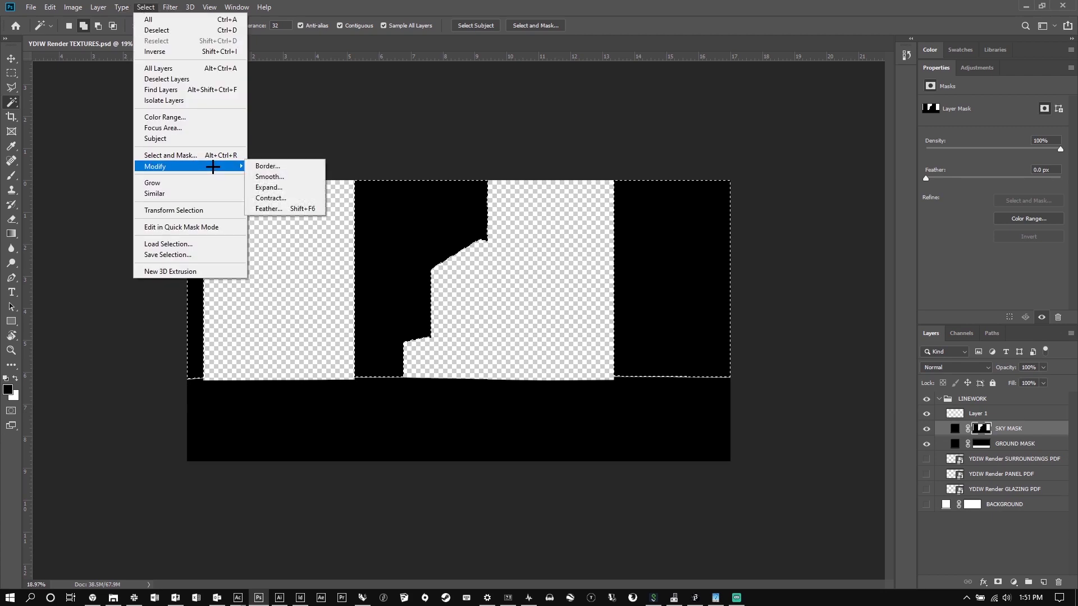
click(302, 187)
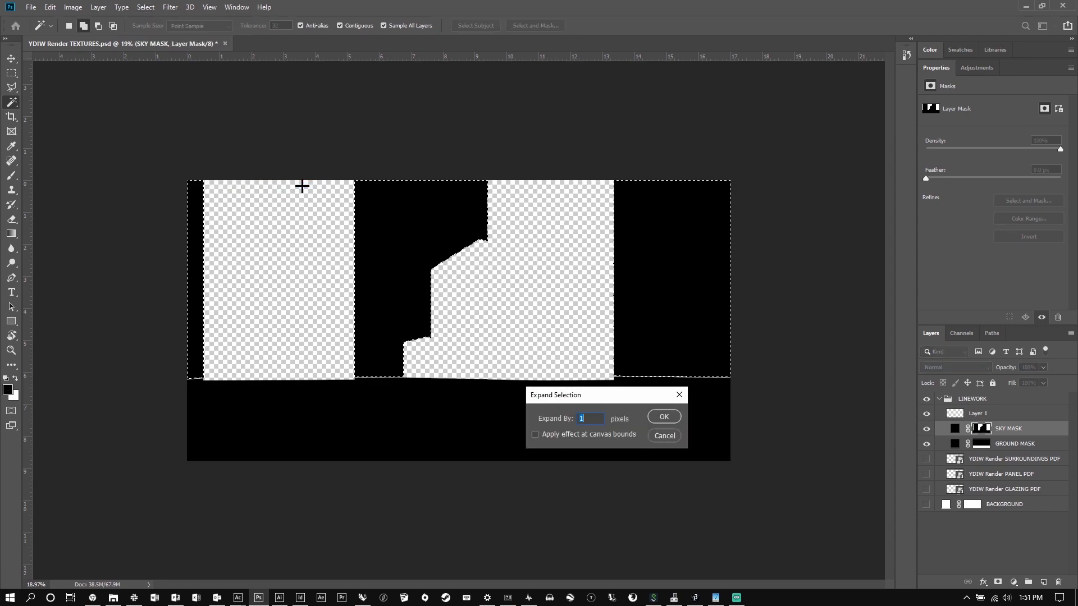
click(664, 417)
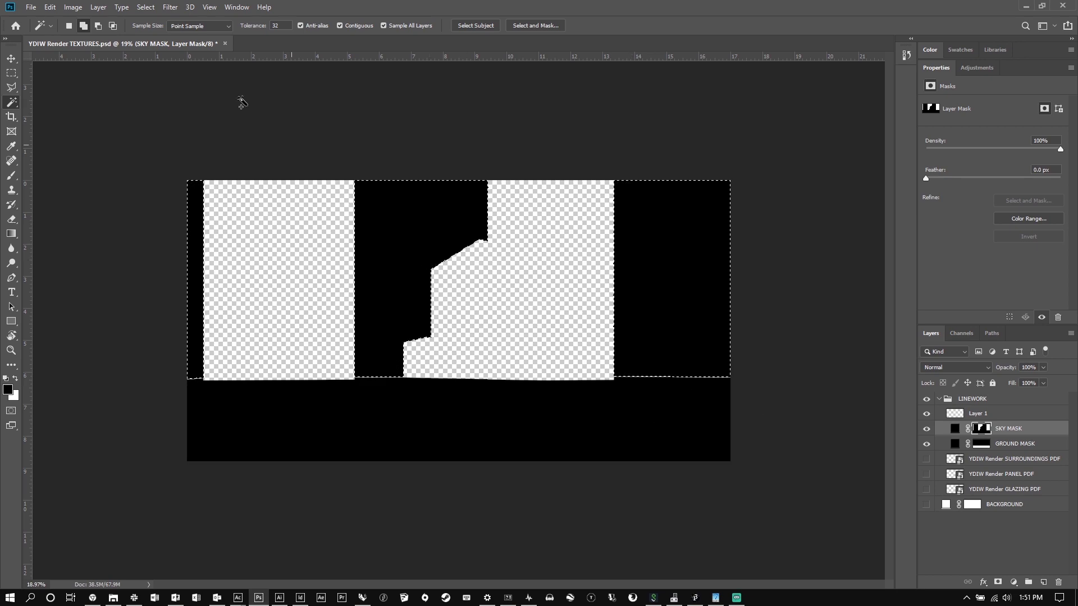
click(148, 130)
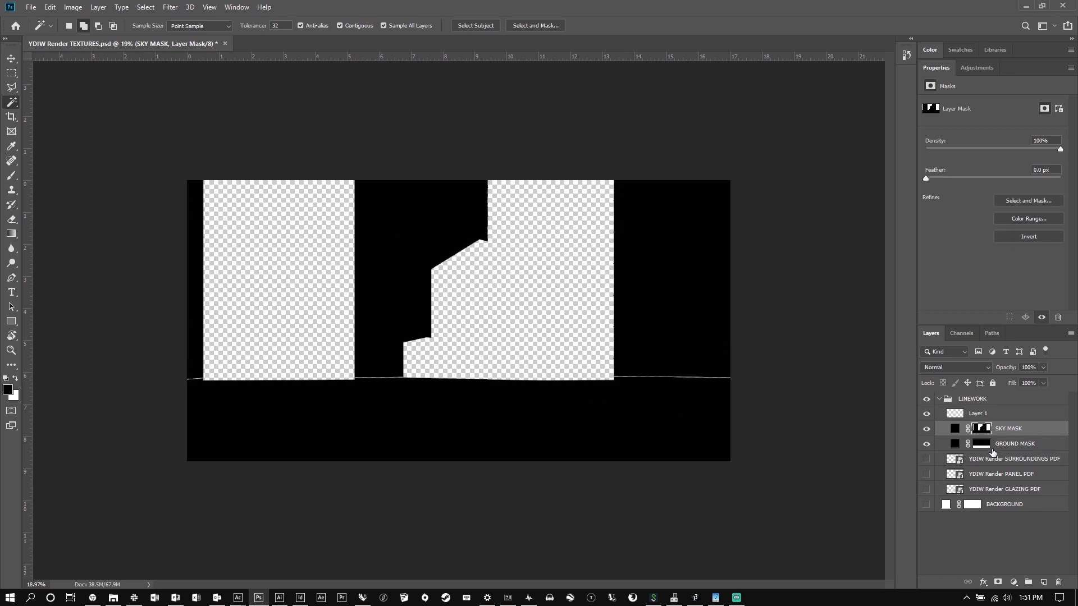
Load the GROUND MASK layer mask as a selection and expand the selection.
drag(984, 448, 986, 452)
ctrl+click(986, 452)
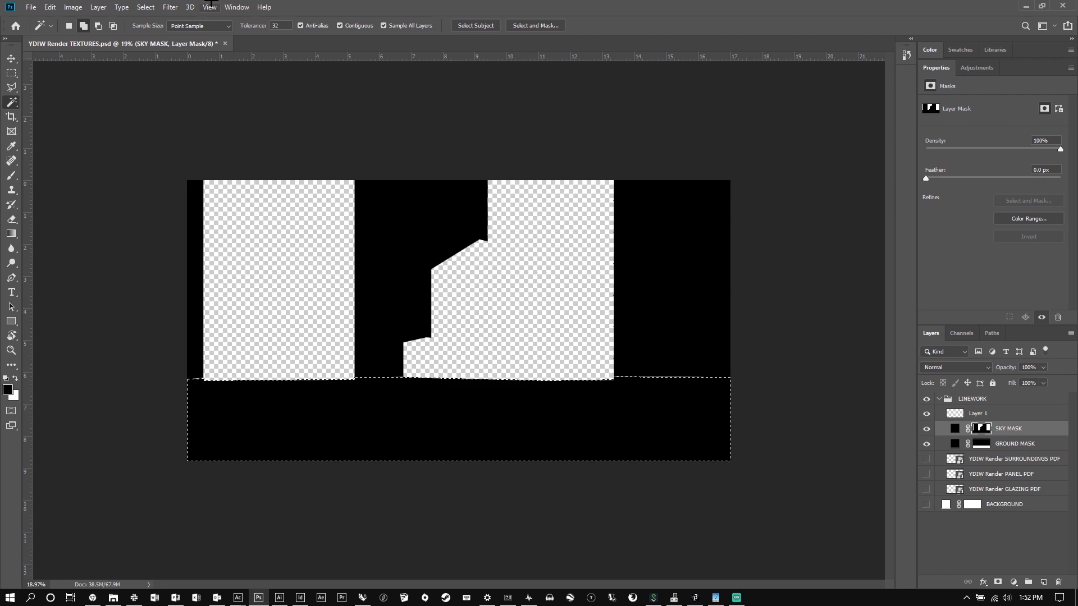
click(145, 7)
mouse_move(234, 166)
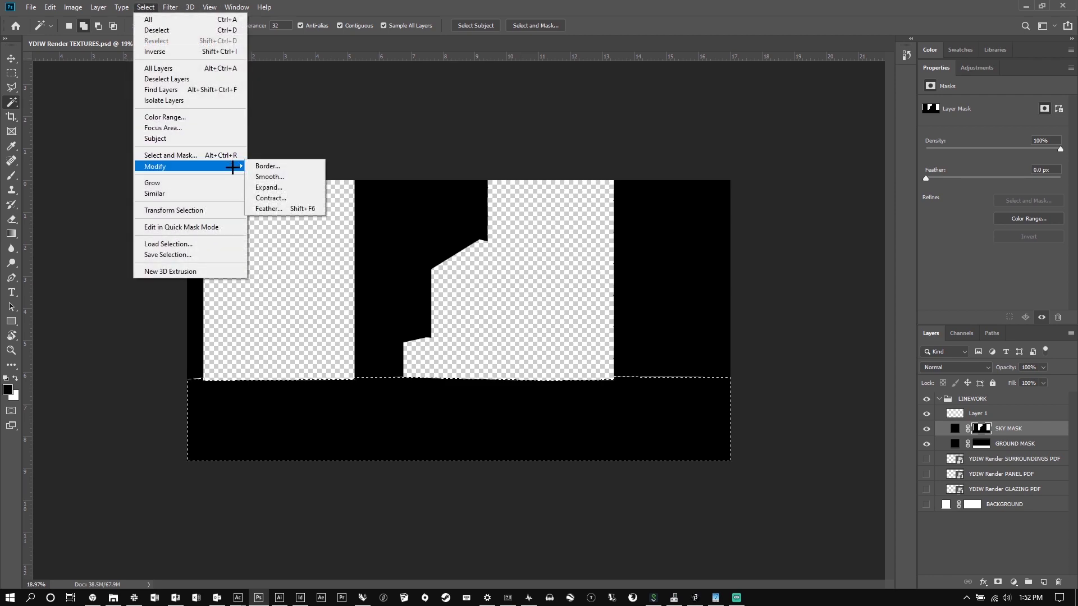
click(292, 188)
click(661, 418)
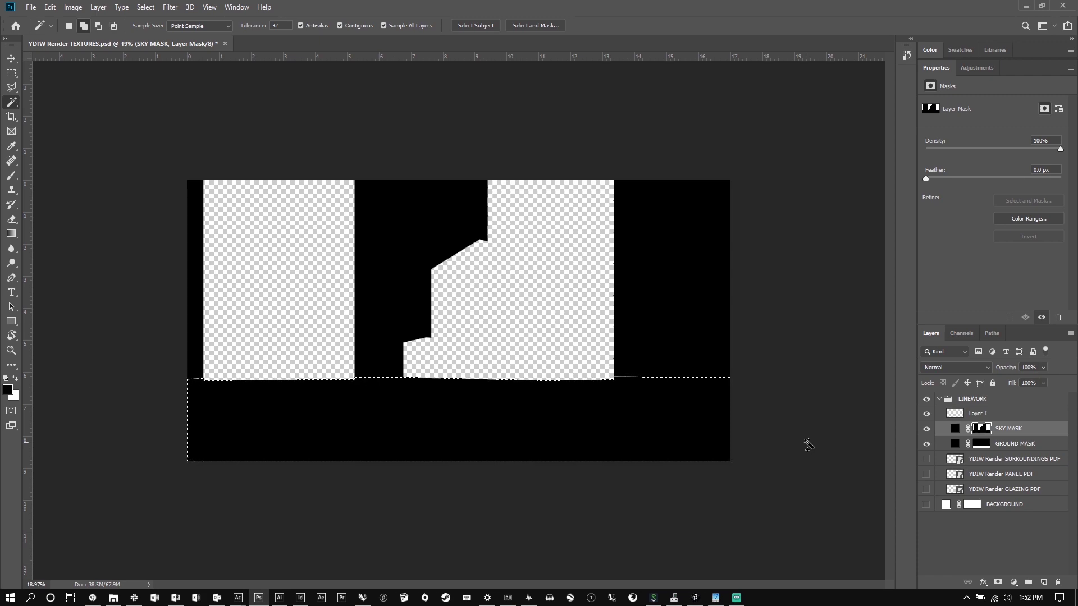
Fill the expanded selection on the GROUND MASK layer mask and clear the selection.
click(986, 446)
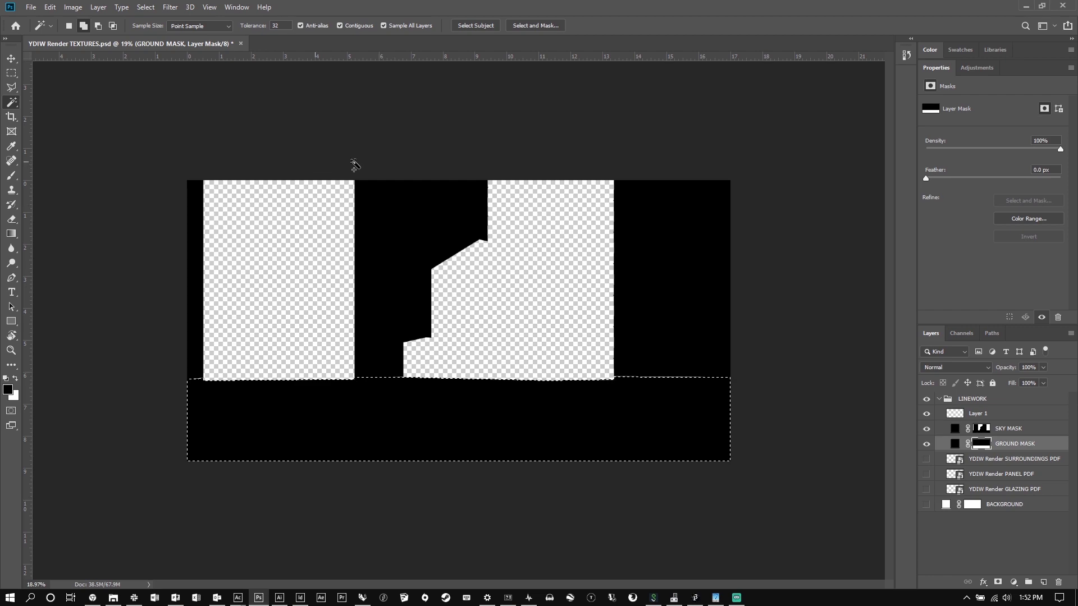
click(11, 73)
click(113, 214)
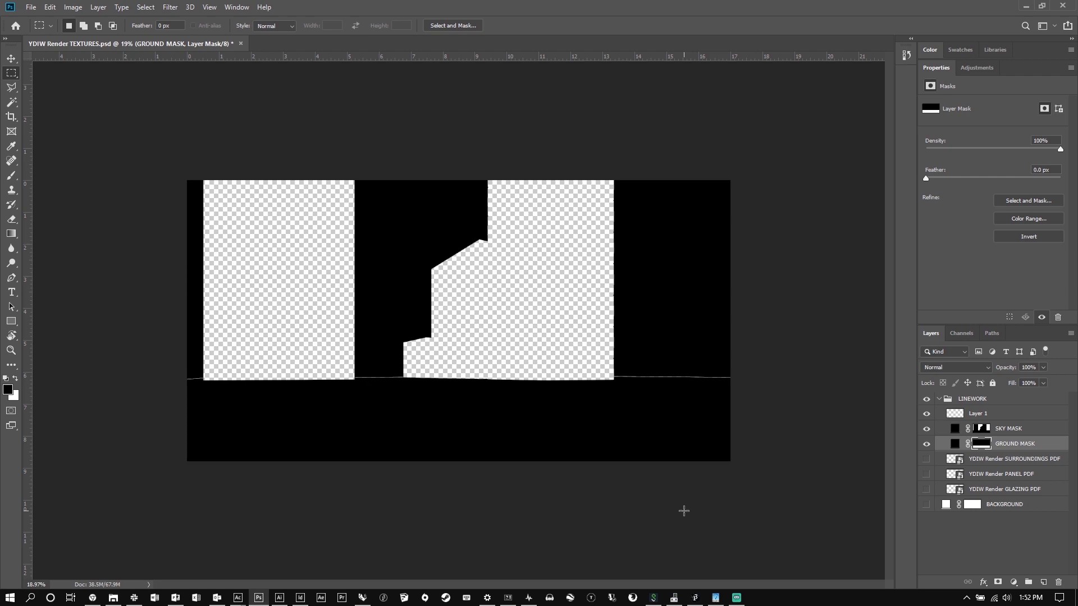
Inspect the seam between the sky and ground fills, and show the YDIW Render SURROUNDINGS PDF layer.
scroll(774, 329, up, 5)
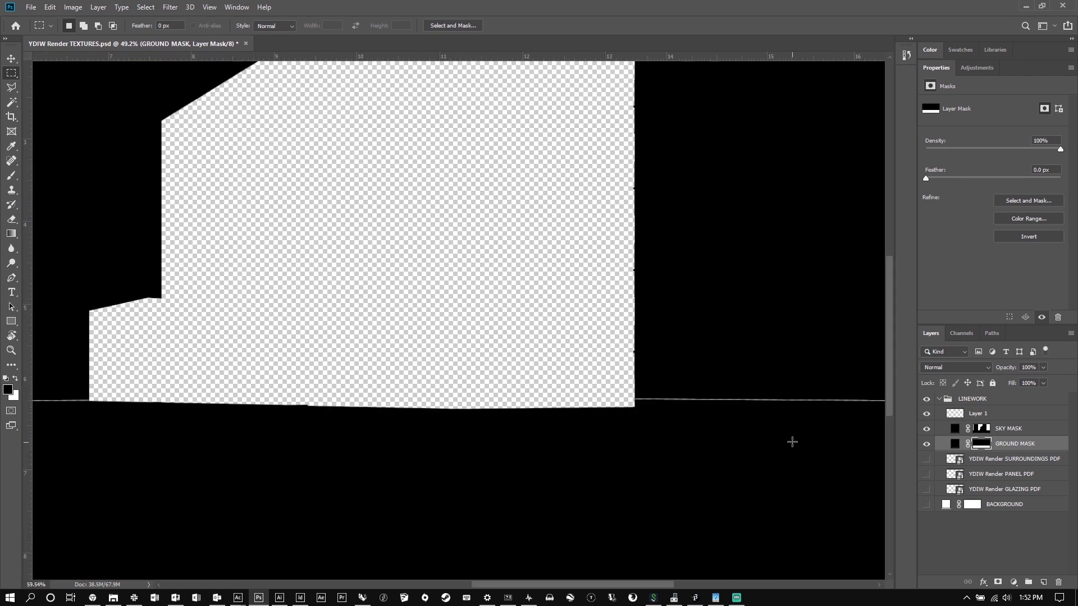
scroll(792, 442, up, 8)
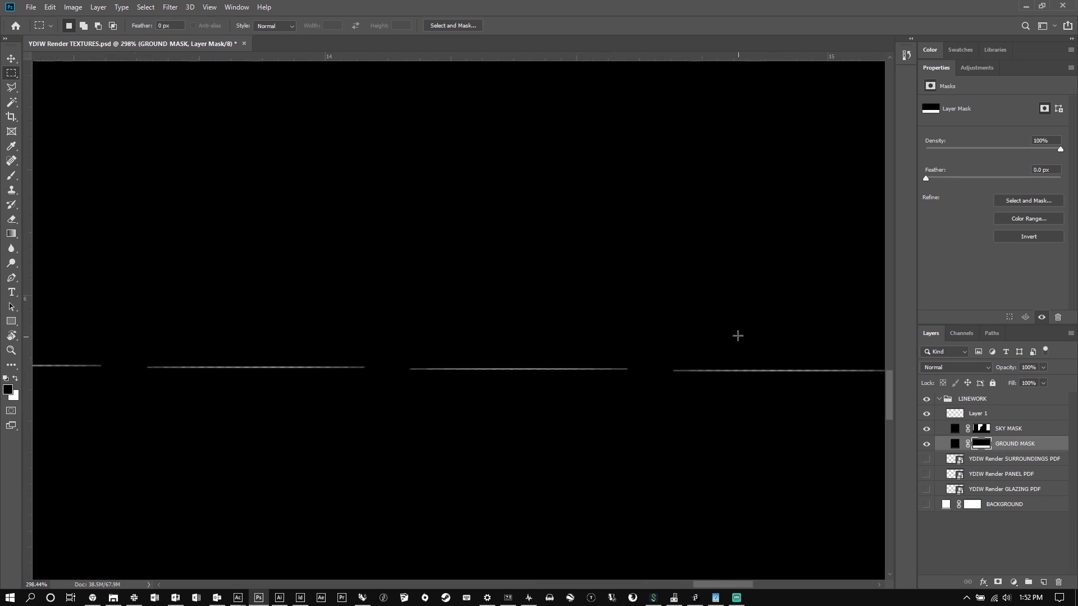
scroll(728, 320, down, 7)
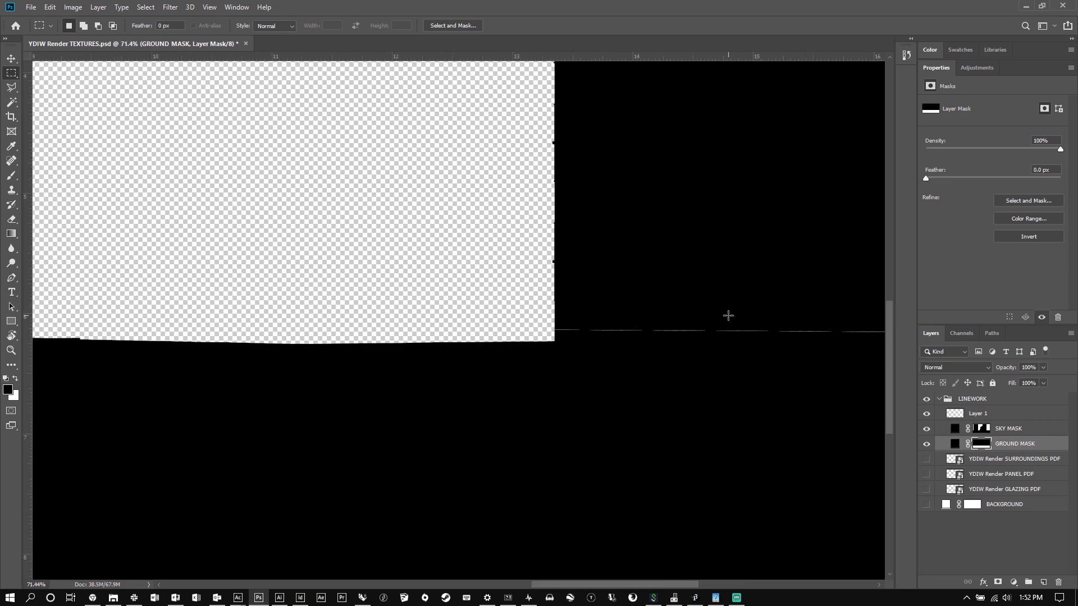
scroll(728, 315, down, 6)
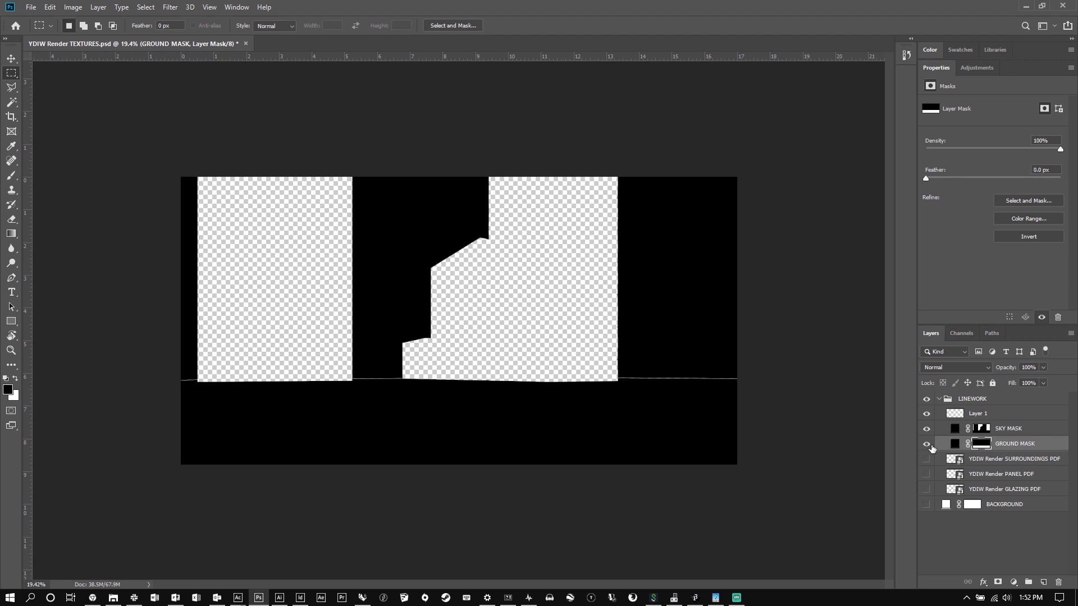
click(926, 458)
key(ctrl+plus)
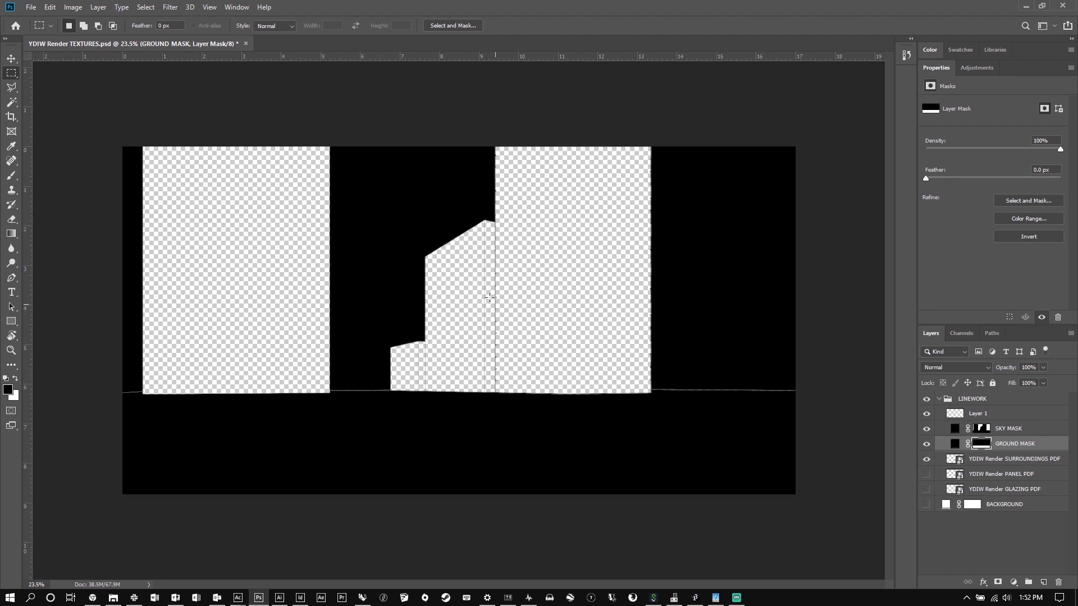
Select the large left building face and the narrow side strips of the two middle buildings with the Magic Wand.
click(11, 102)
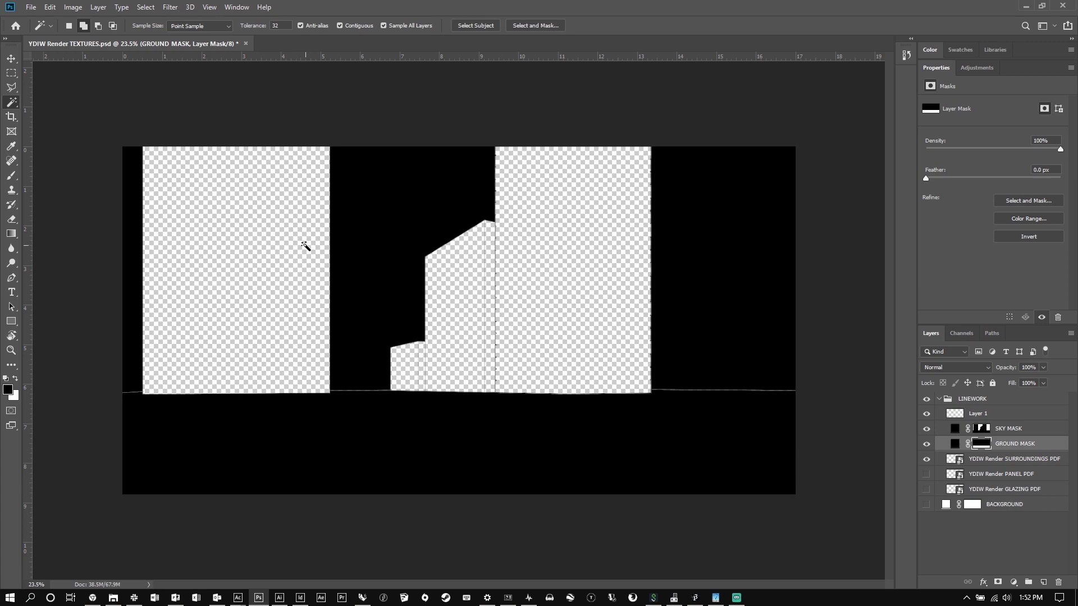
click(279, 226)
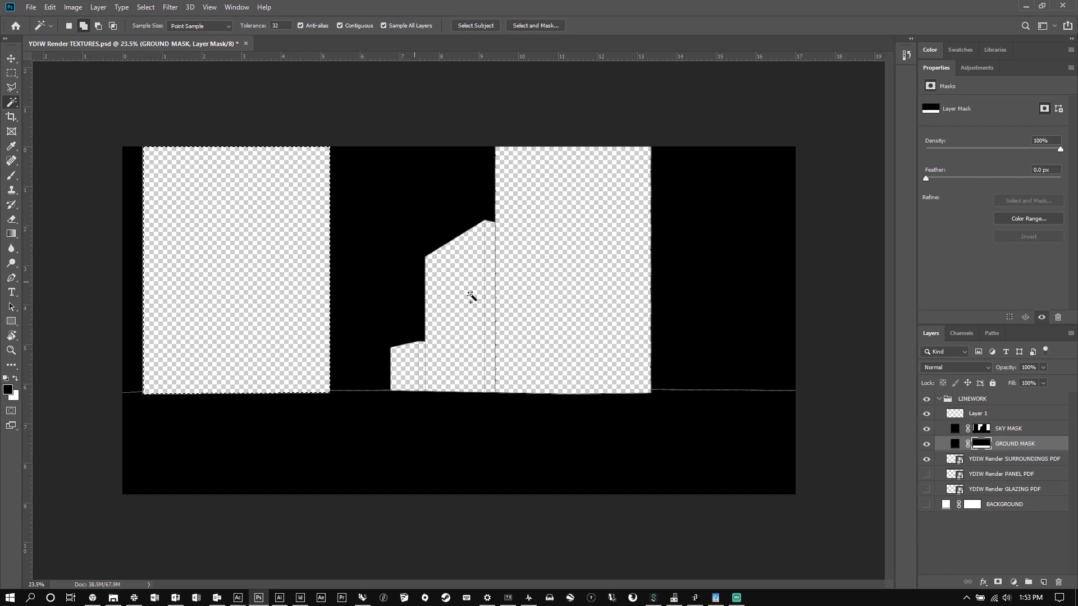
scroll(424, 363, up, 3)
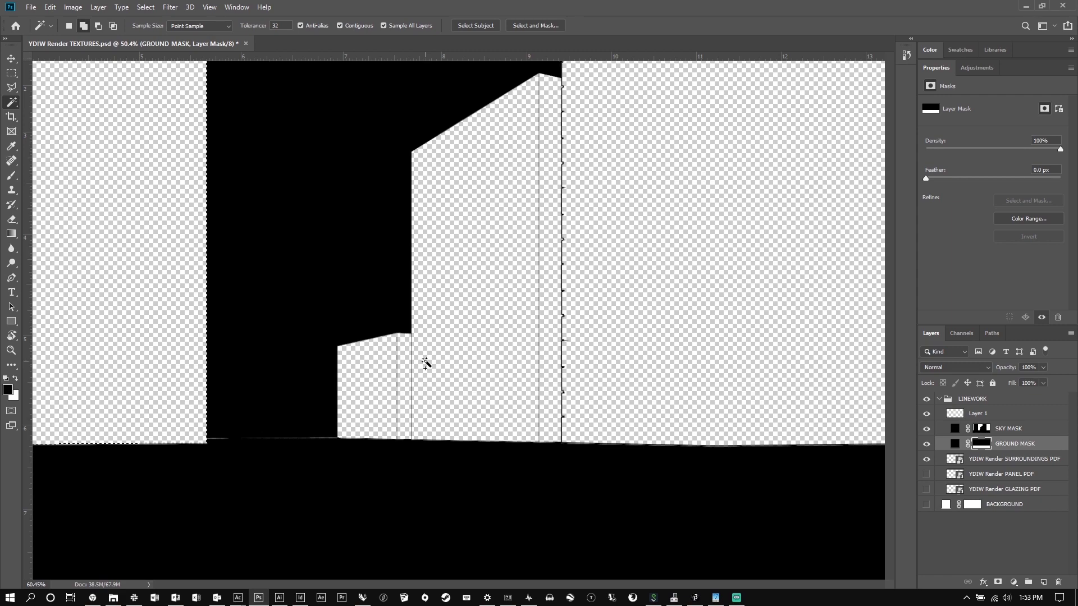
scroll(425, 363, up, 1)
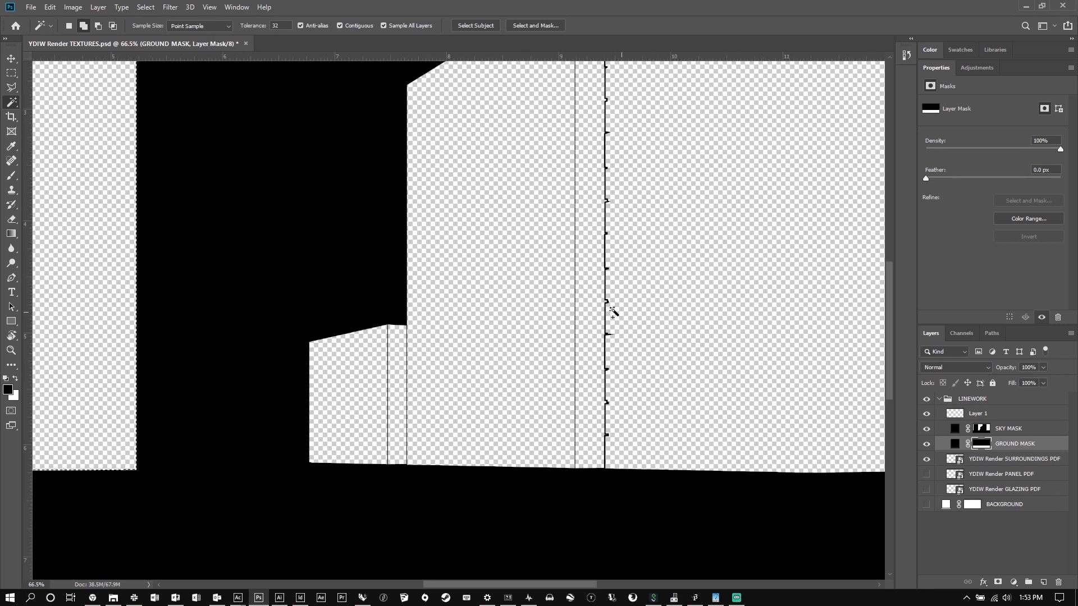
shift+click(601, 419)
scroll(601, 419, down, 2)
scroll(598, 413, down, 3)
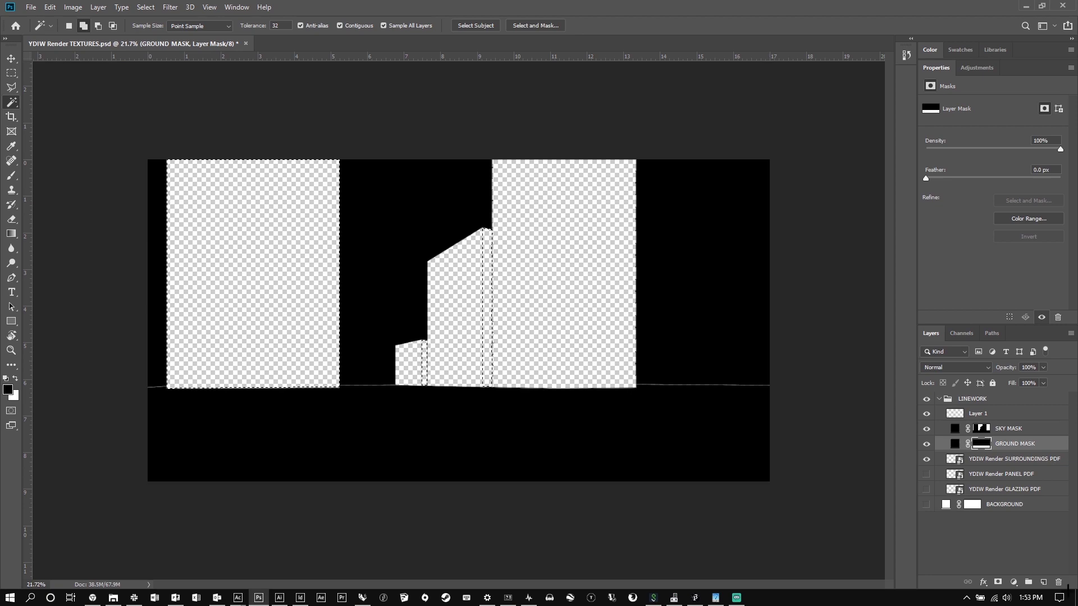
Expand the side-face selection and add a black Solid Color fill layer from it named SIDE FACE.
click(1013, 582)
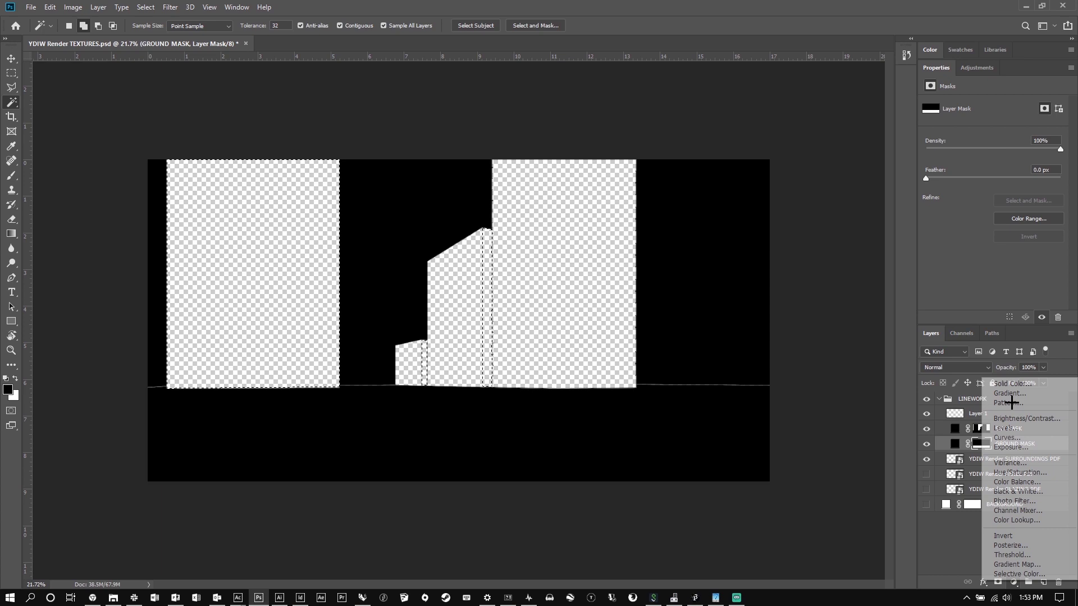
key(ctrl+d)
key(alt+s)
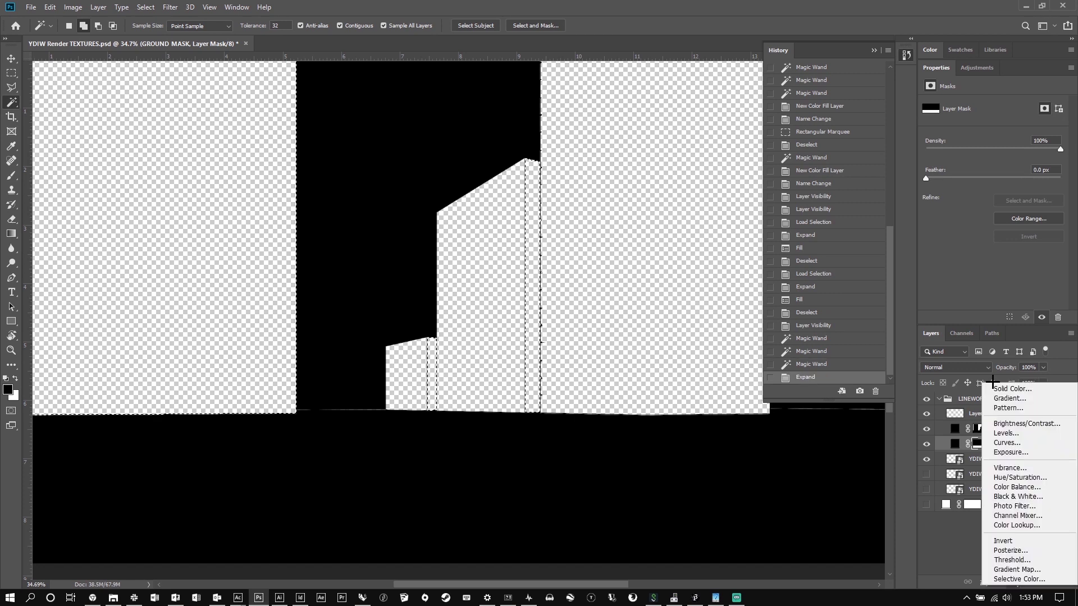
key(Escape)
key(alt+BackSpace)
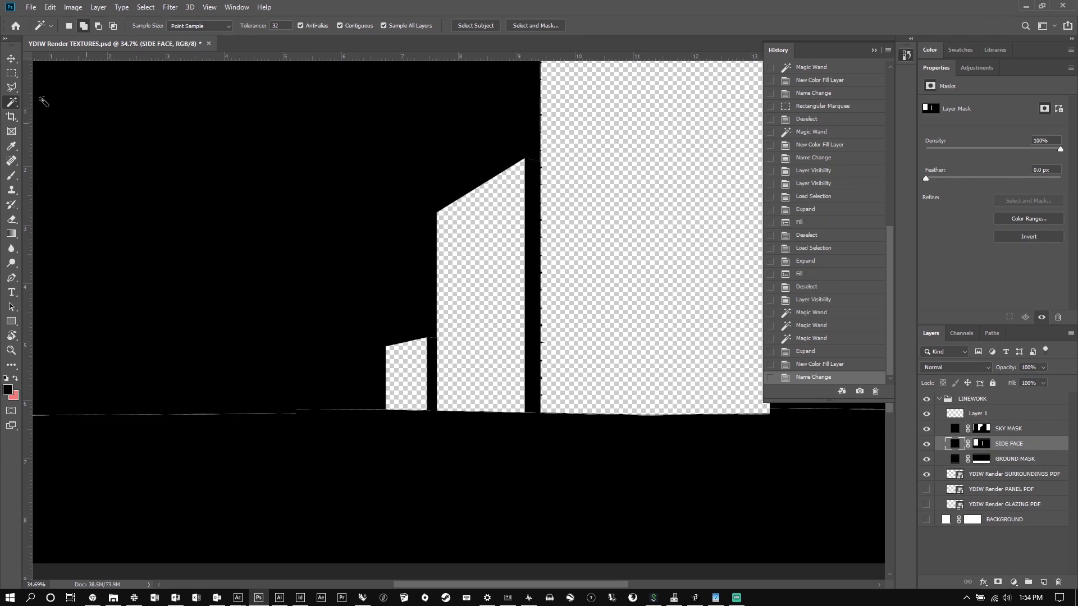
Select the front faces of the two middle buildings, expand the selection and add a 000000 Solid Color fill layer named FRONT FACE.
click(486, 303)
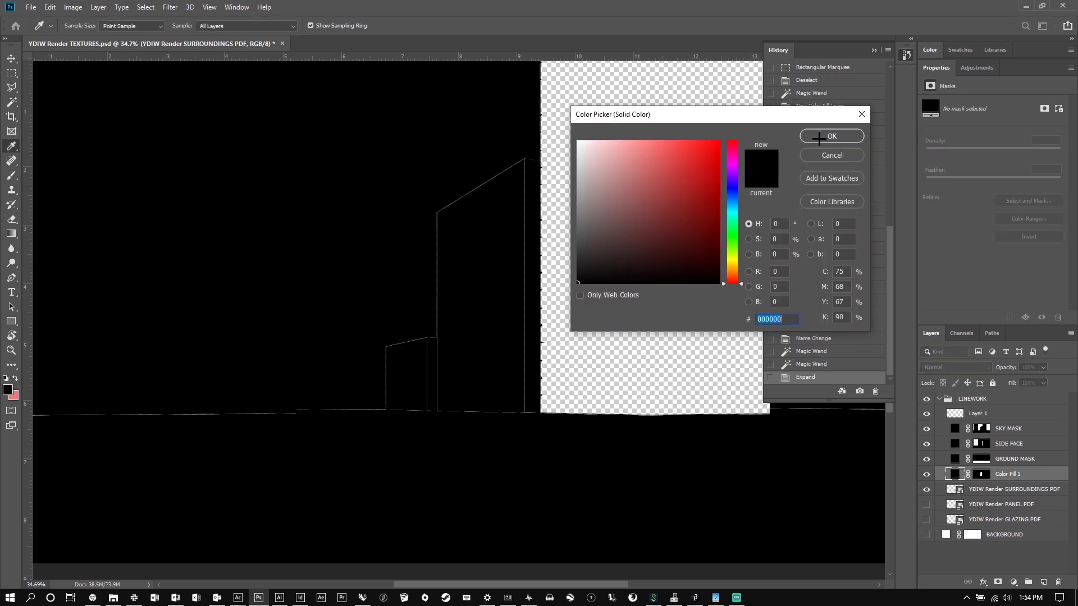
click(818, 137)
scroll(594, 363, down, 3)
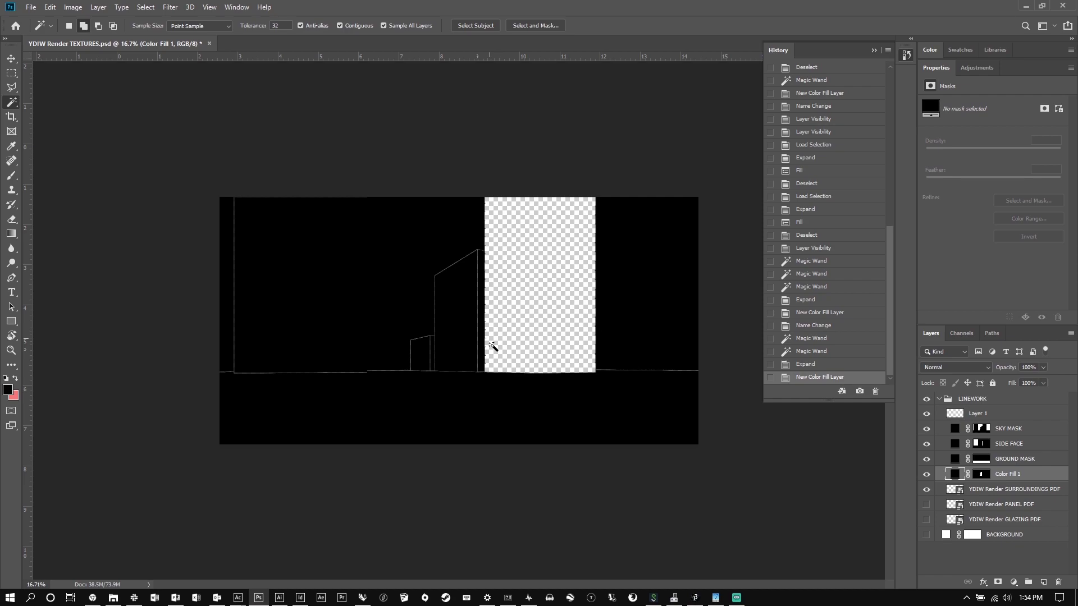
scroll(492, 346, up, 2)
double_click(1007, 474)
text(FRONT FA)
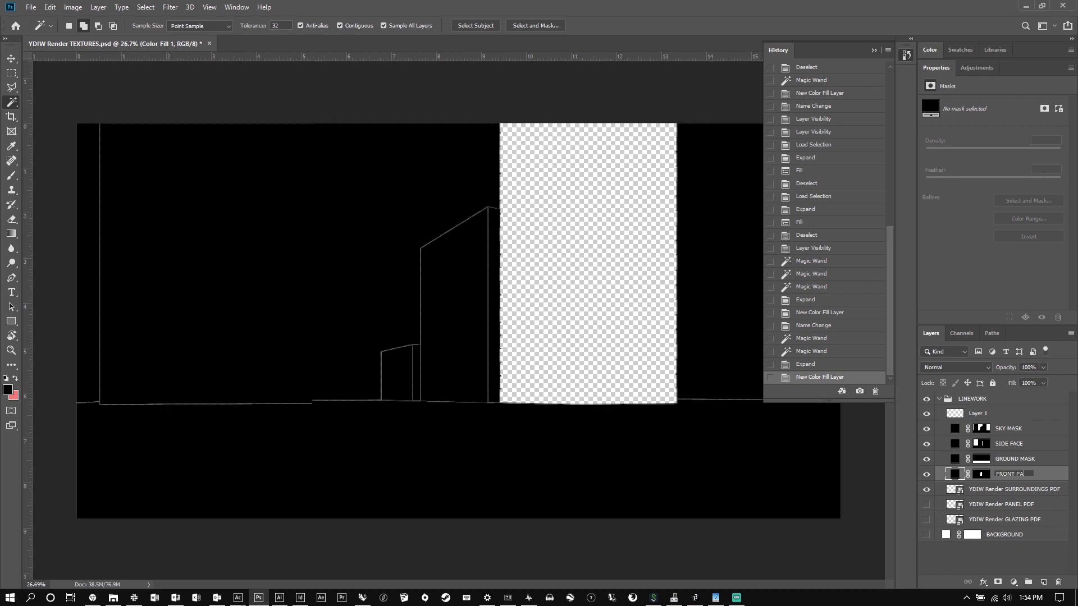
text(CE)
Group the sky, side face, ground and front face mask layers as MASKS and move the group above LINEWORK.
shift+click(1024, 429)
key(ctrl+g)
double_click(977, 428)
text(MASK)
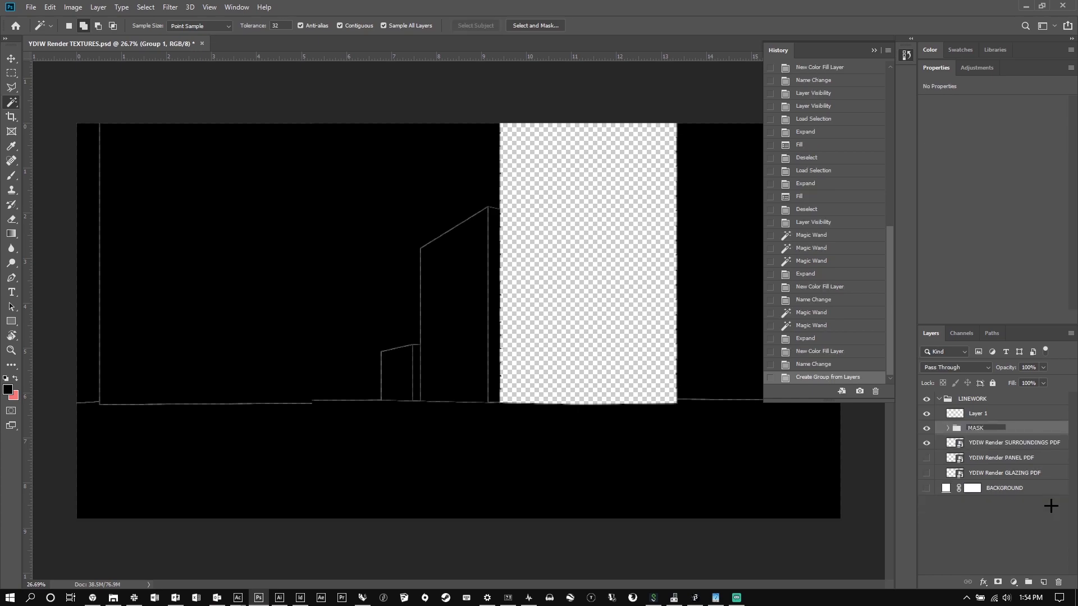
text(S)
key(Return)
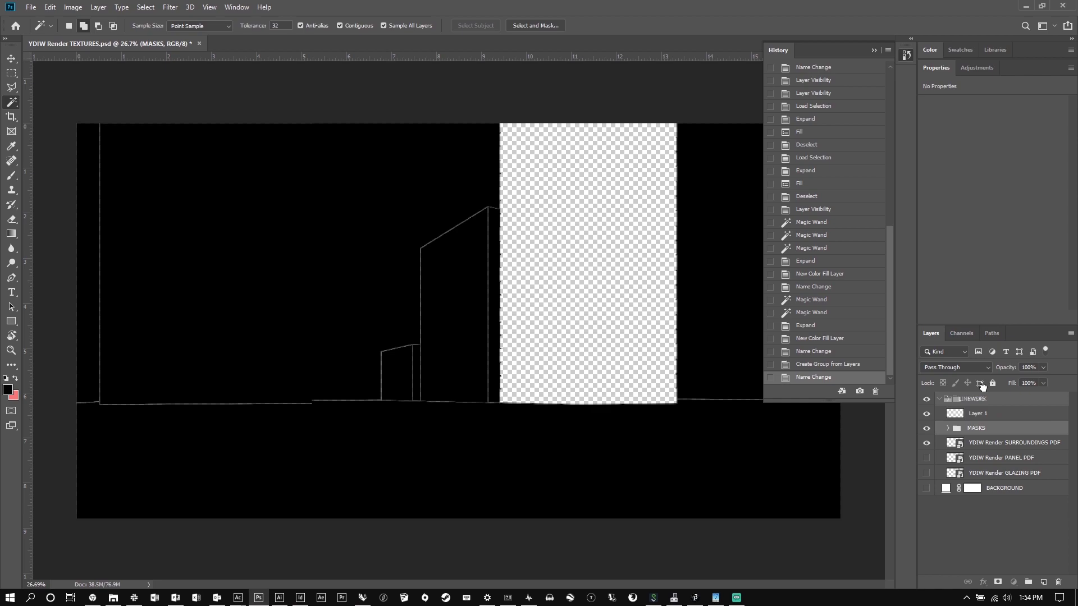
drag(982, 387, 981, 390)
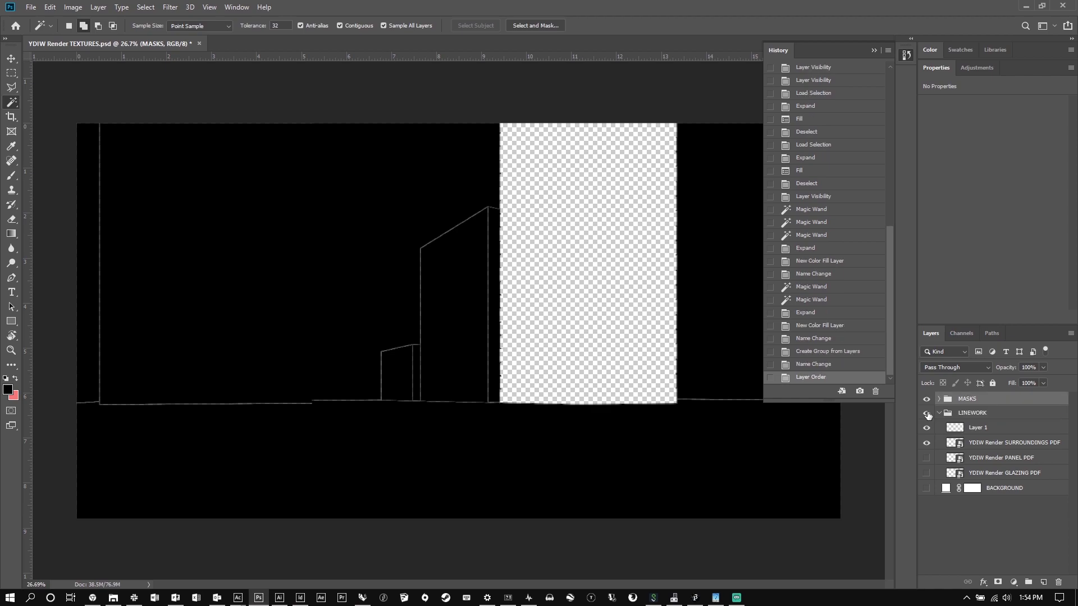
Hide the MASKS group and the YDIW Render SURROUNDINGS PDF layer, and show the YDIW Render PANEL PDF layer.
click(938, 399)
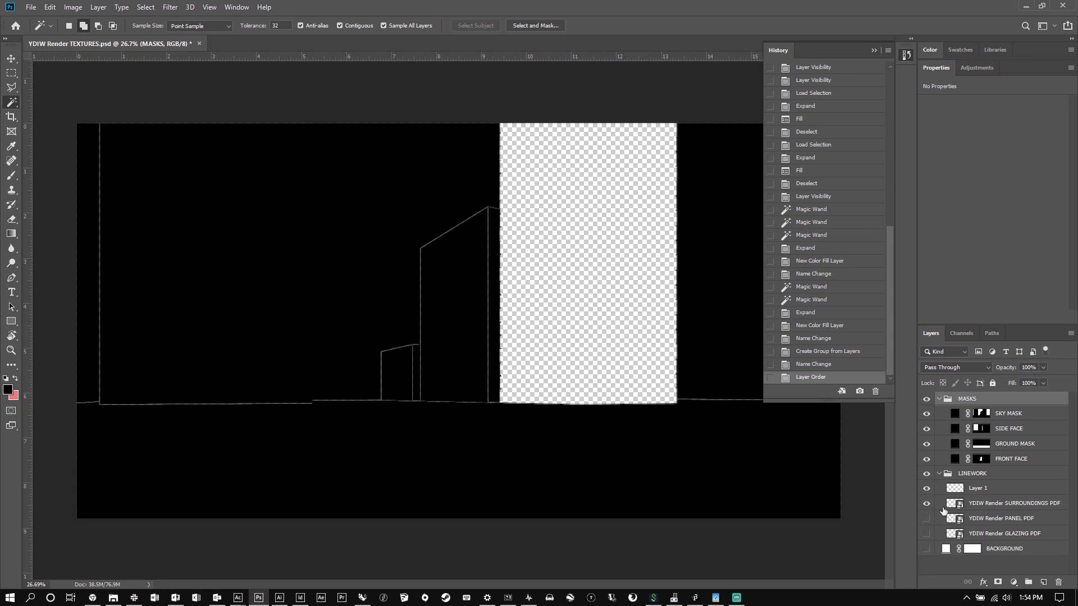
click(926, 398)
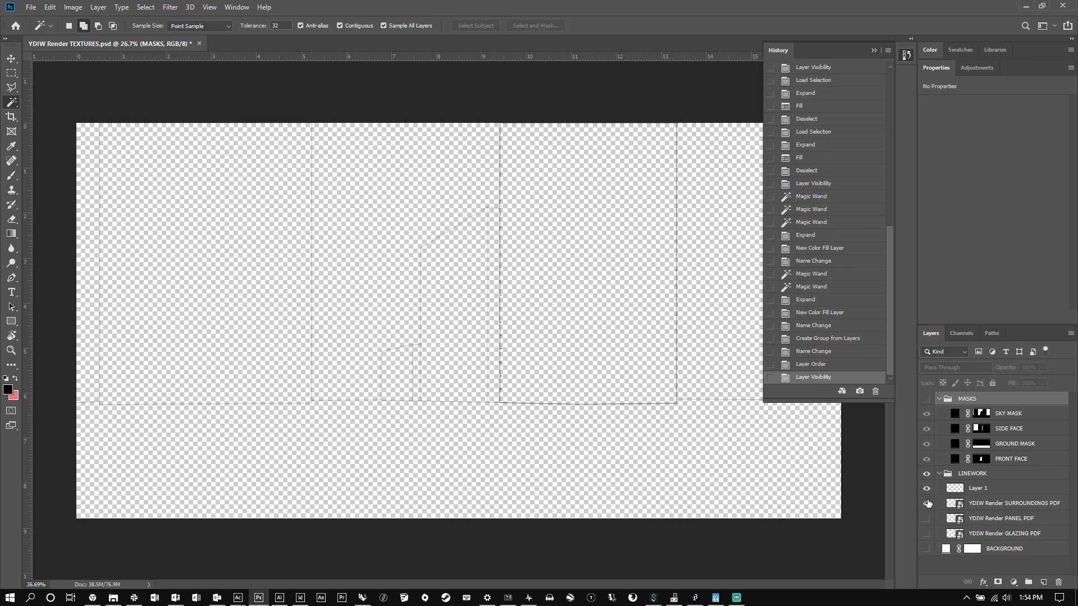
click(927, 503)
click(926, 518)
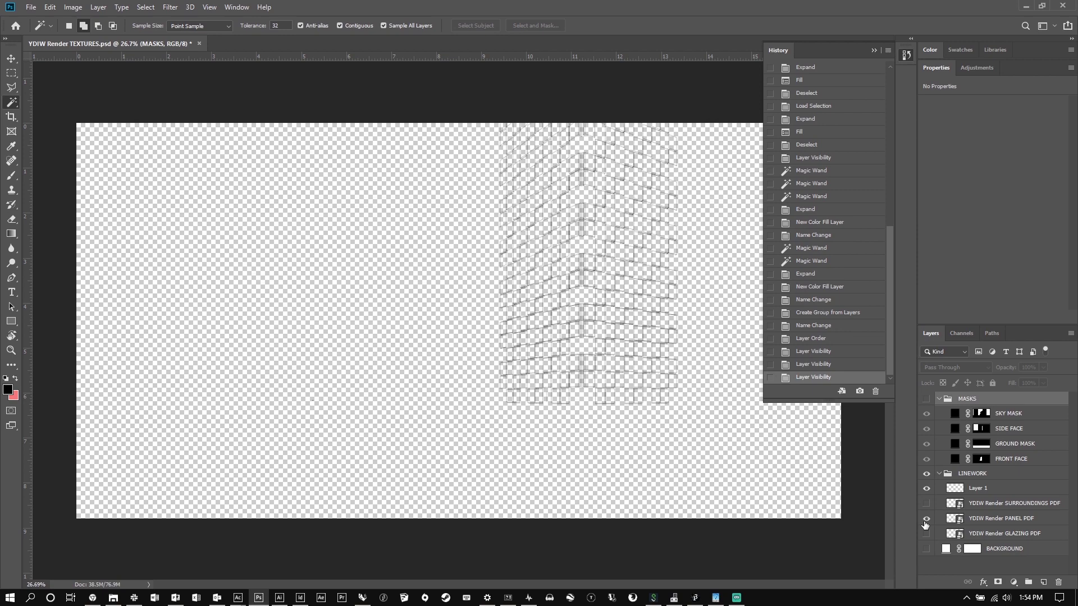
Examine the panel linework on the tower's two faces and corner up close.
scroll(671, 118, up, 5)
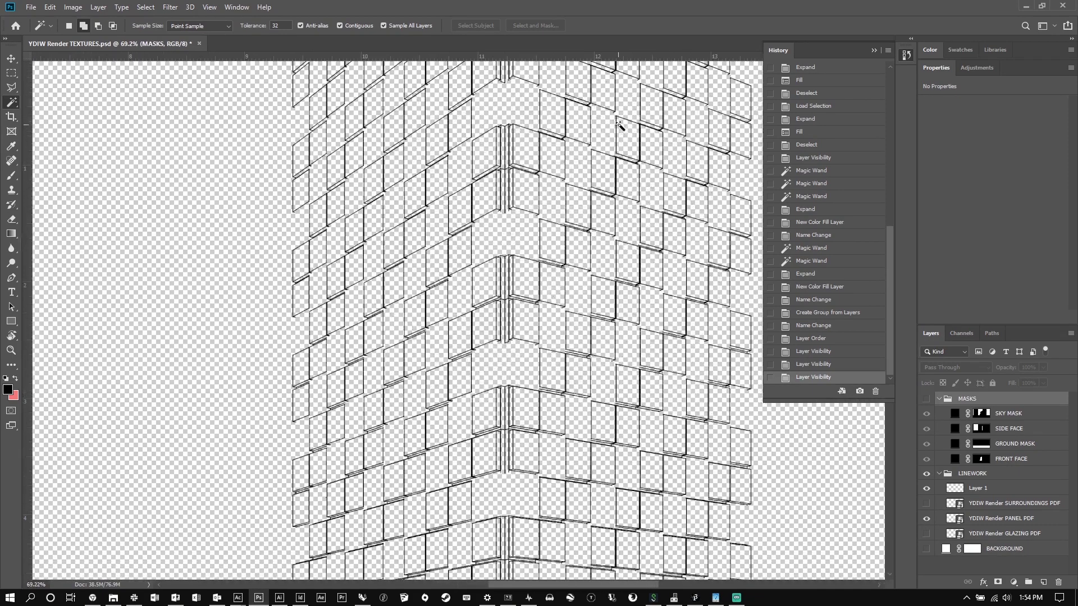
scroll(619, 125, up, 4)
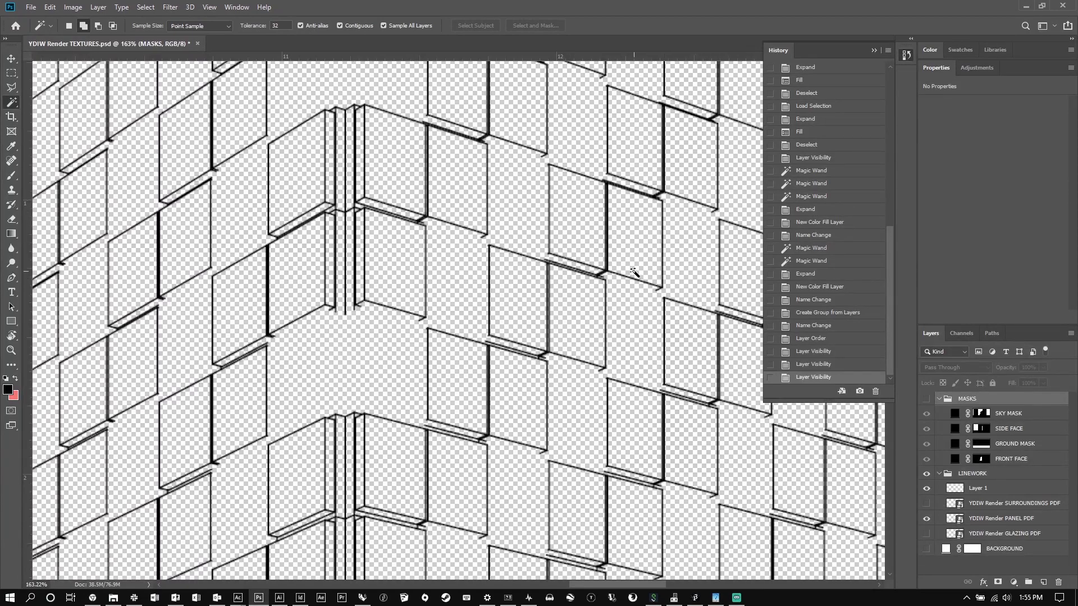
scroll(560, 221, down, 2)
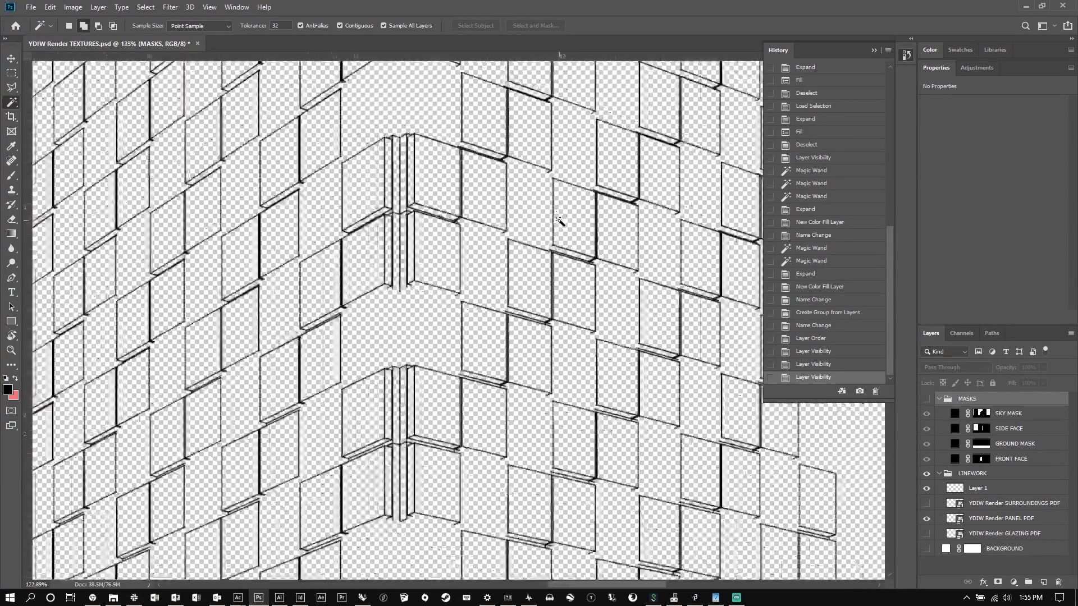
scroll(560, 220, down, 2)
scroll(508, 211, down, 3)
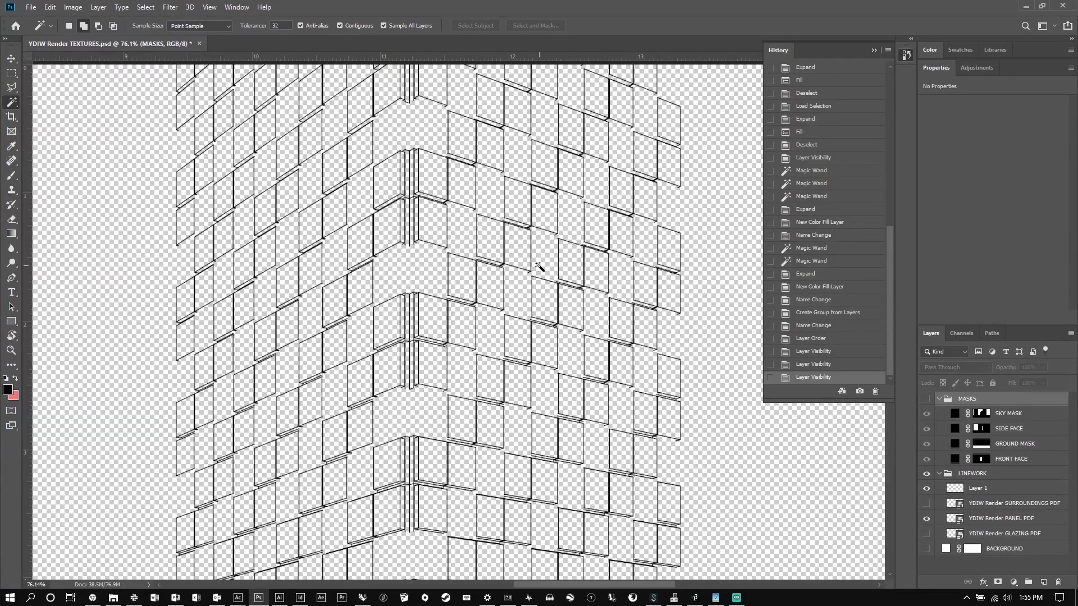
scroll(408, 208, up, 2)
scroll(453, 219, down, 4)
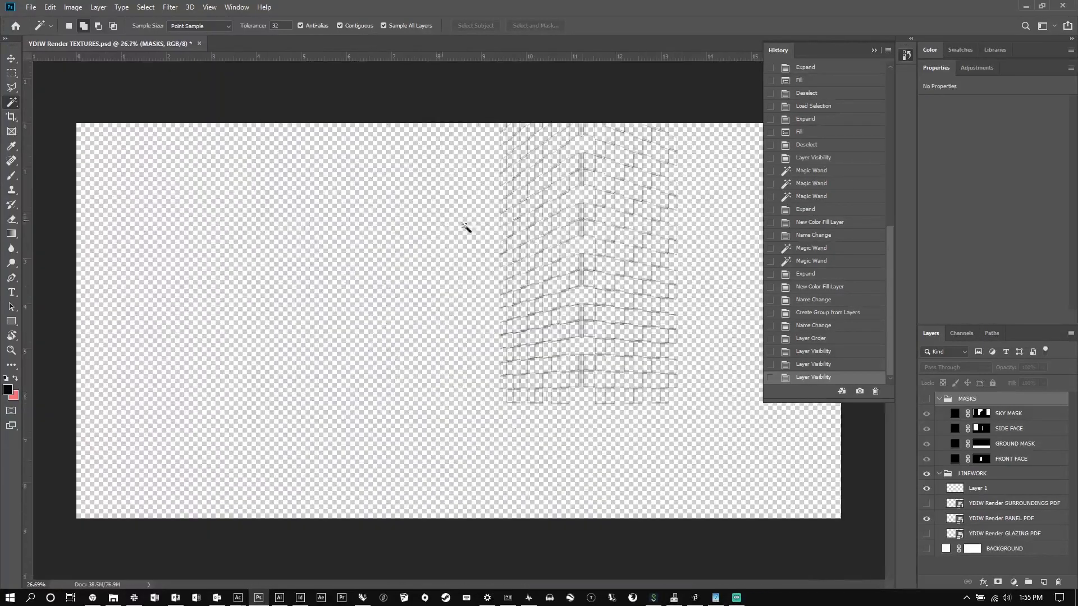
scroll(633, 219, up, 3)
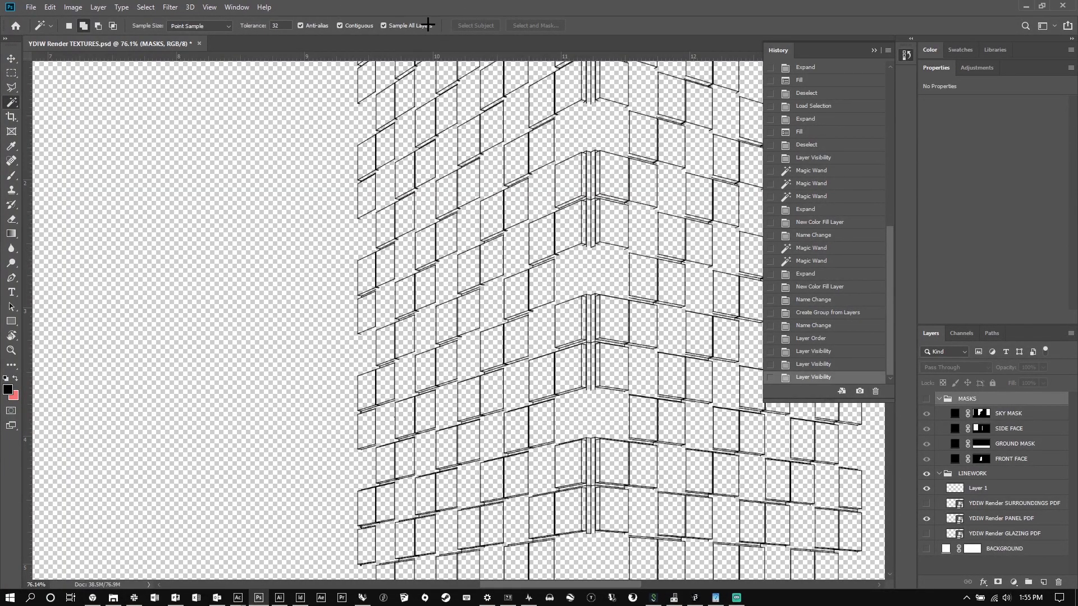
Turn off Sample All Layers for the Magic Wand.
click(384, 26)
scroll(311, 178, down, 3)
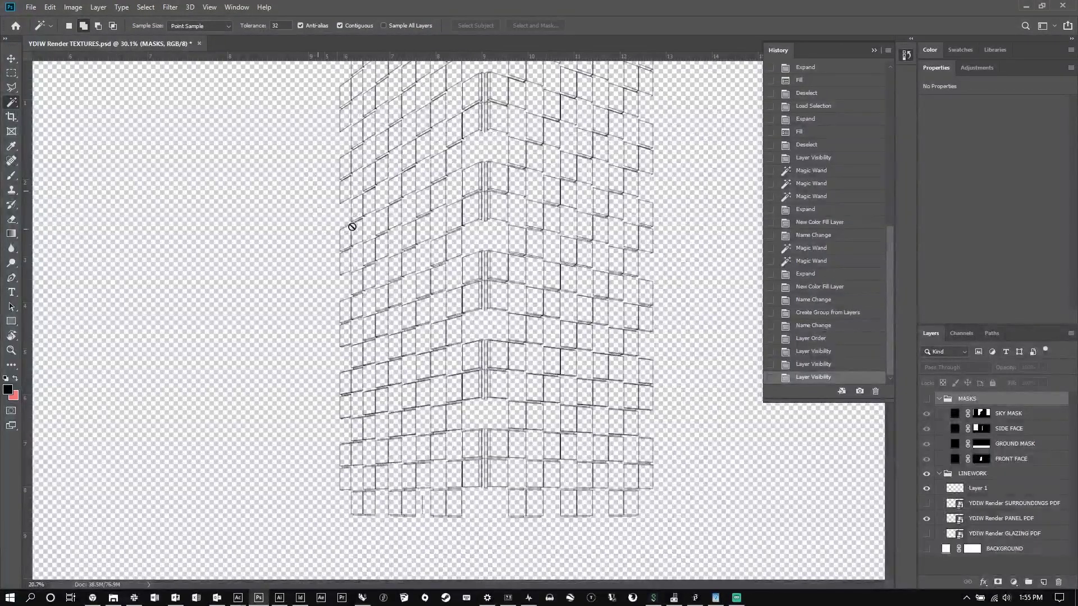
scroll(353, 224, down, 5)
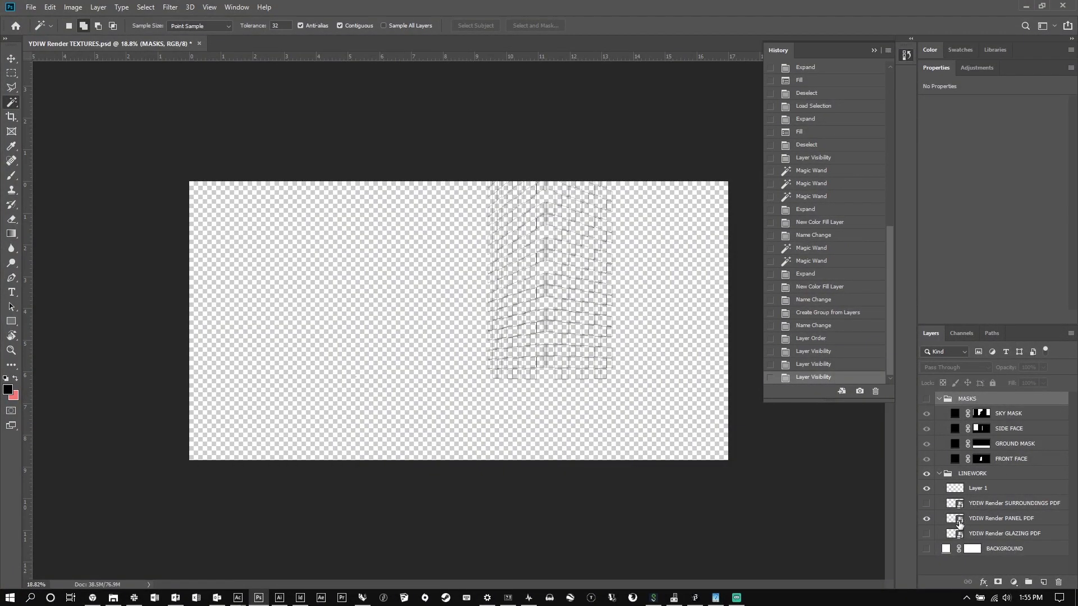
Select the empty area around the tower panels on the YDIW Render PANEL PDF layer with the Magic Wand, and invert the selection.
click(961, 521)
click(662, 393)
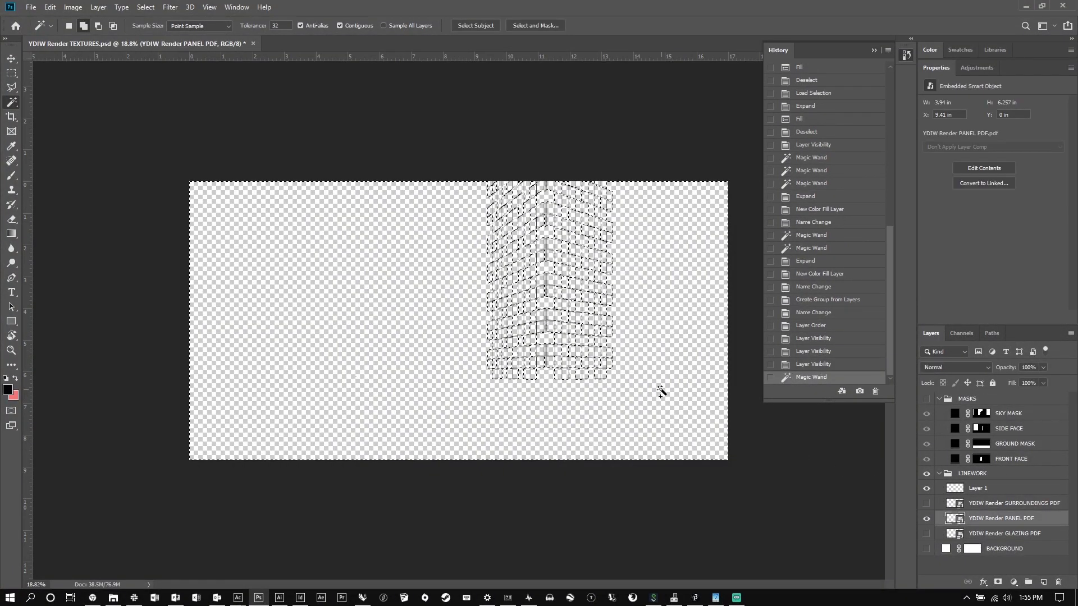
scroll(583, 270, up, 6)
scroll(470, 287, up, 6)
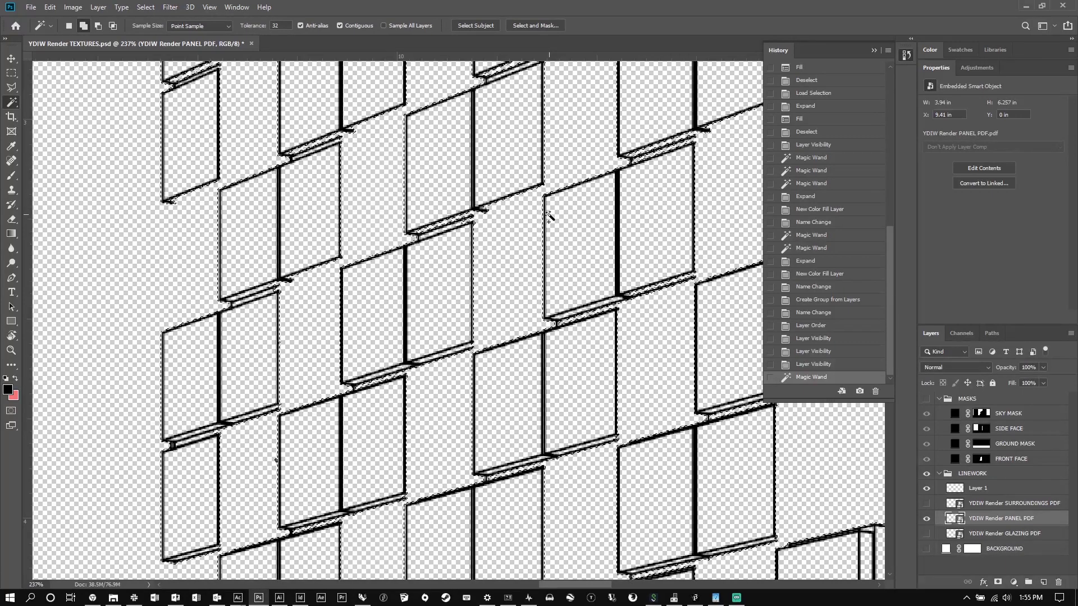
right_click(382, 254)
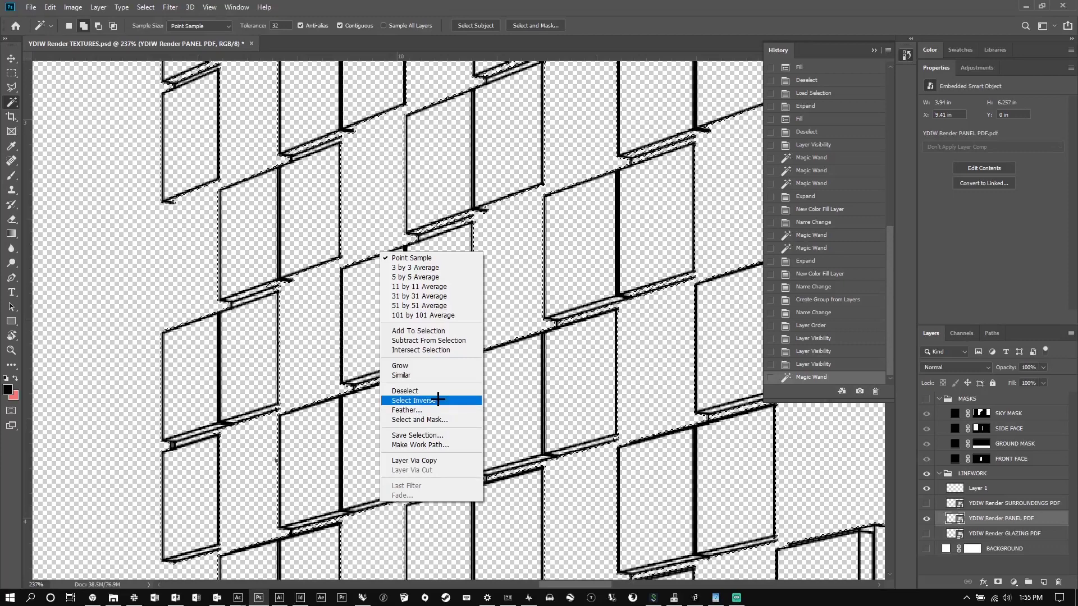
click(472, 400)
scroll(473, 243, down, 3)
scroll(473, 242, down, 3)
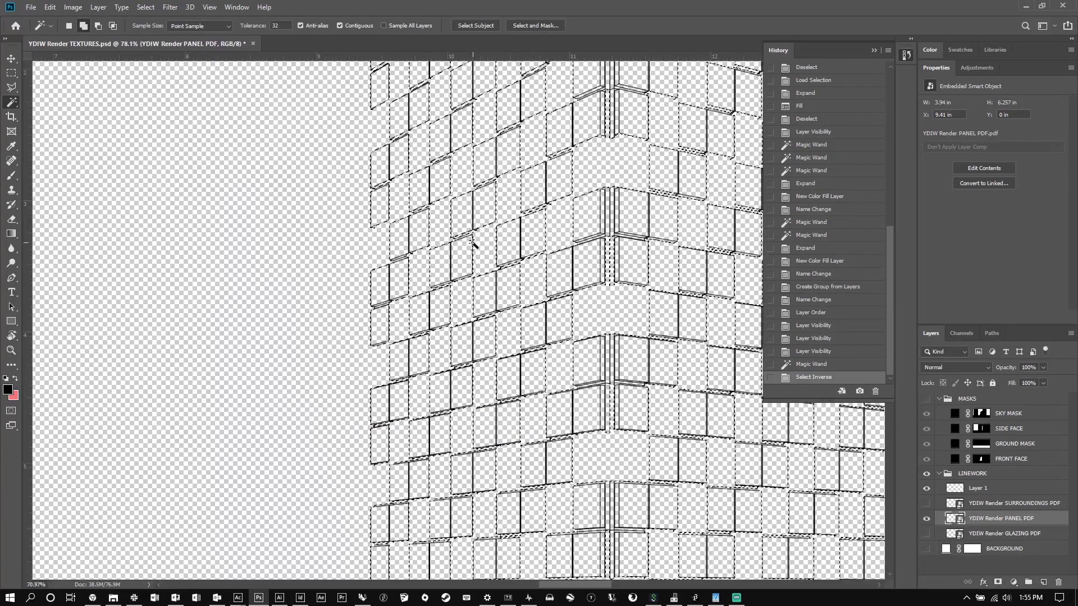
Create a black colour-fill layer named PANELS from the panel selection and place it below FRONT FACE in the MASKS group.
scroll(473, 243, down, 2)
scroll(476, 248, down, 1)
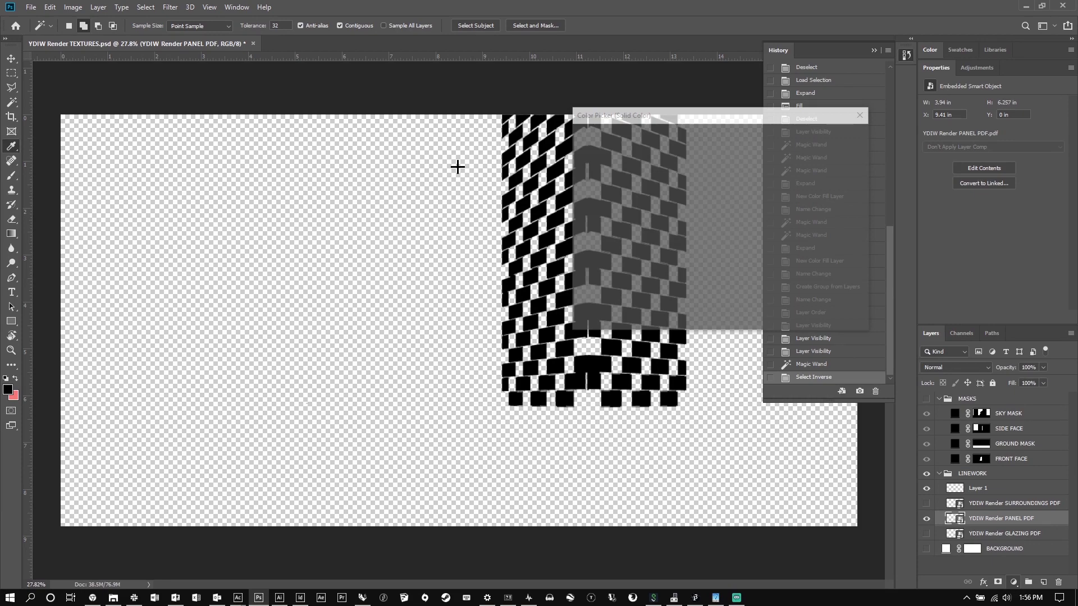
double_click(1021, 521)
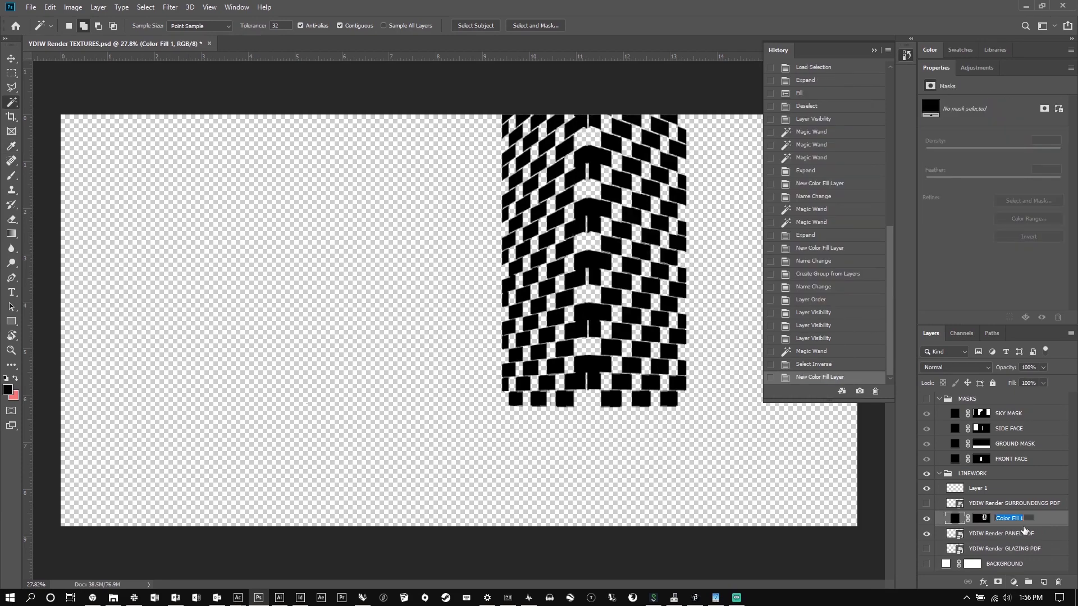
text(PANELS)
drag(1024, 531, 1011, 492)
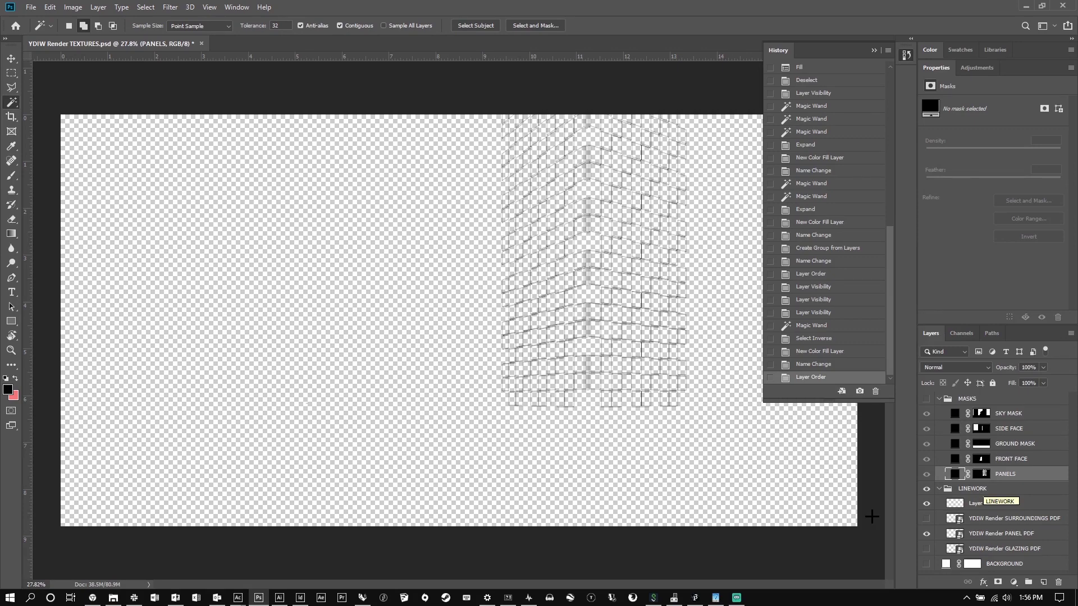
Hide the YDIW Render PANEL PDF layer and inspect the window linework of the YDIW Render GLAZING PDF layer up close.
click(927, 533)
click(927, 549)
scroll(583, 186, up, 5)
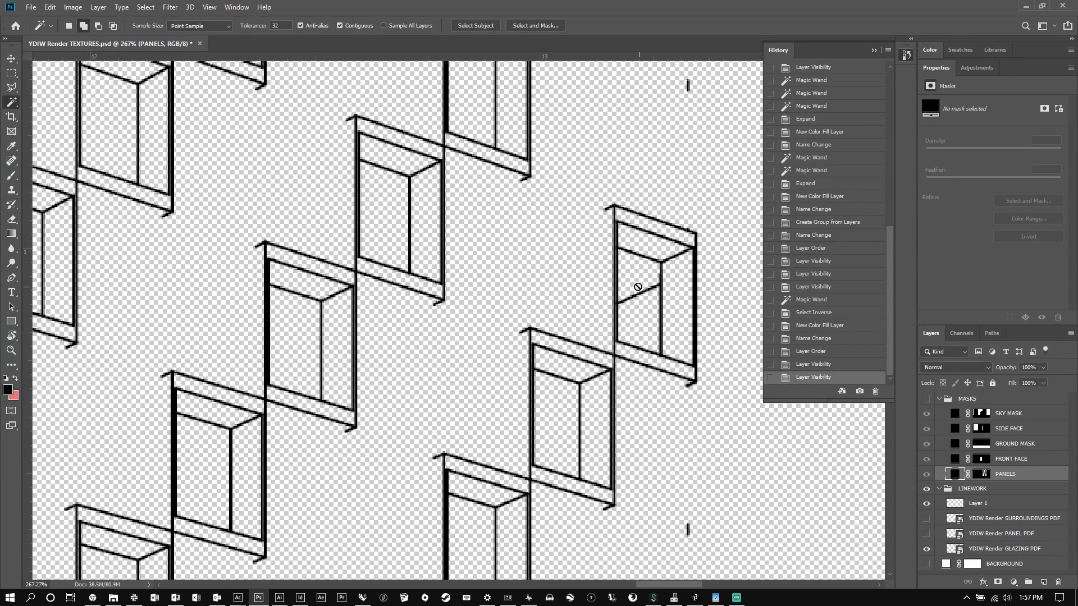
scroll(638, 287, down, 2)
click(926, 549)
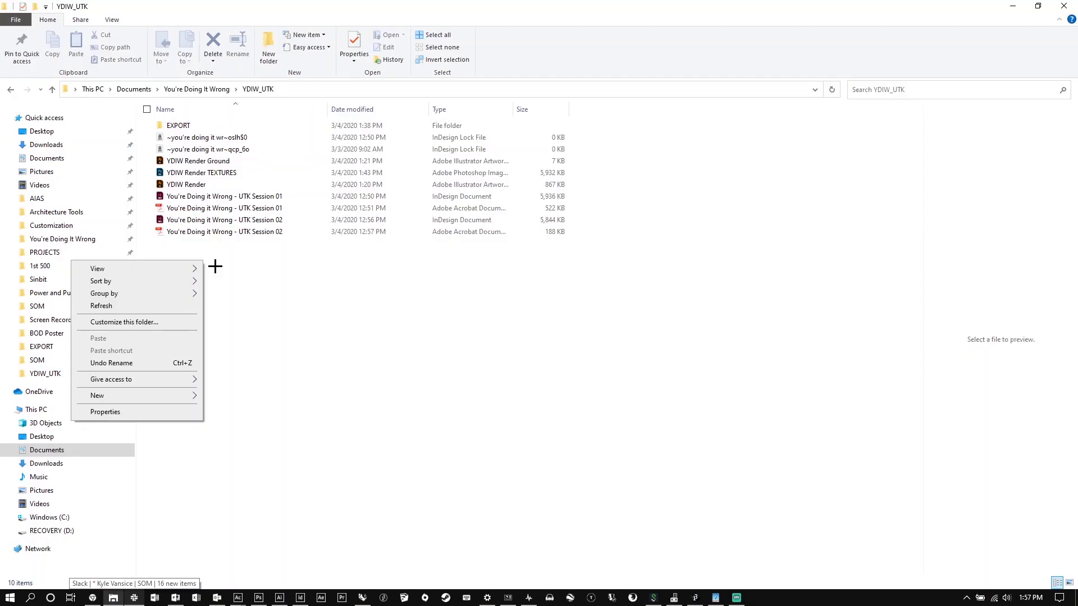
Create a folder named TEXTURES inside the YDIW_UTK folder in File Explorer.
click(257, 397)
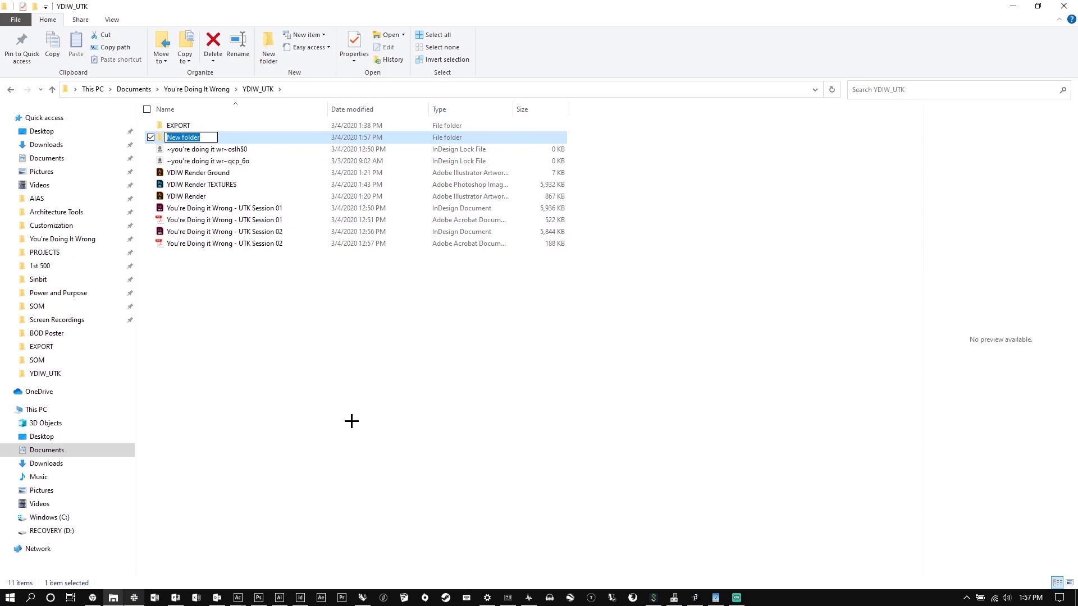
text(TEXTURES)
key(Return)
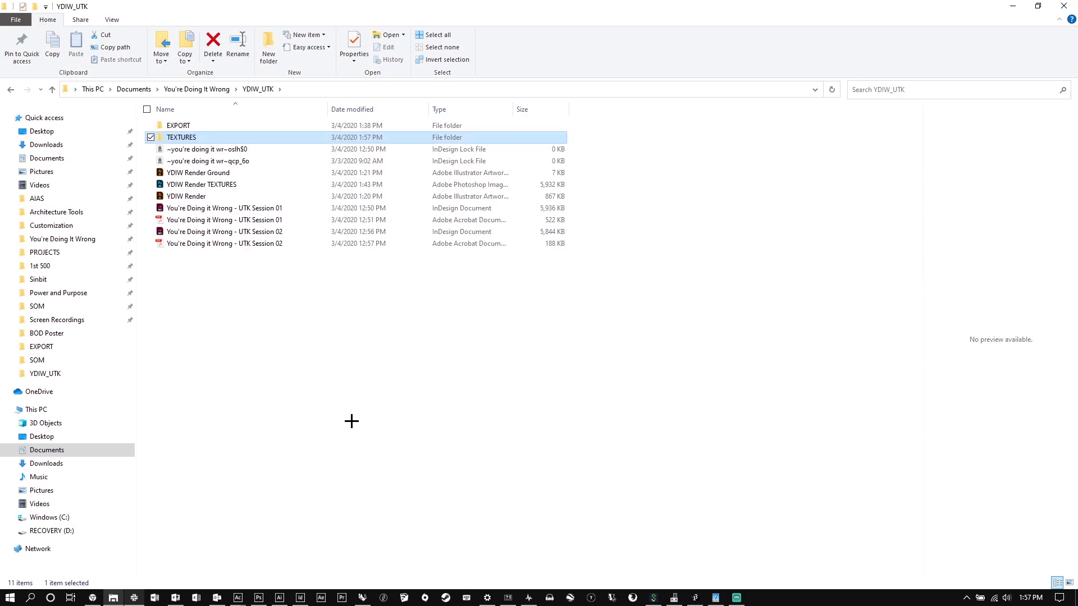
Switch to Chrome and search Google Images for "blue grunge texture" in a new tab.
click(93, 597)
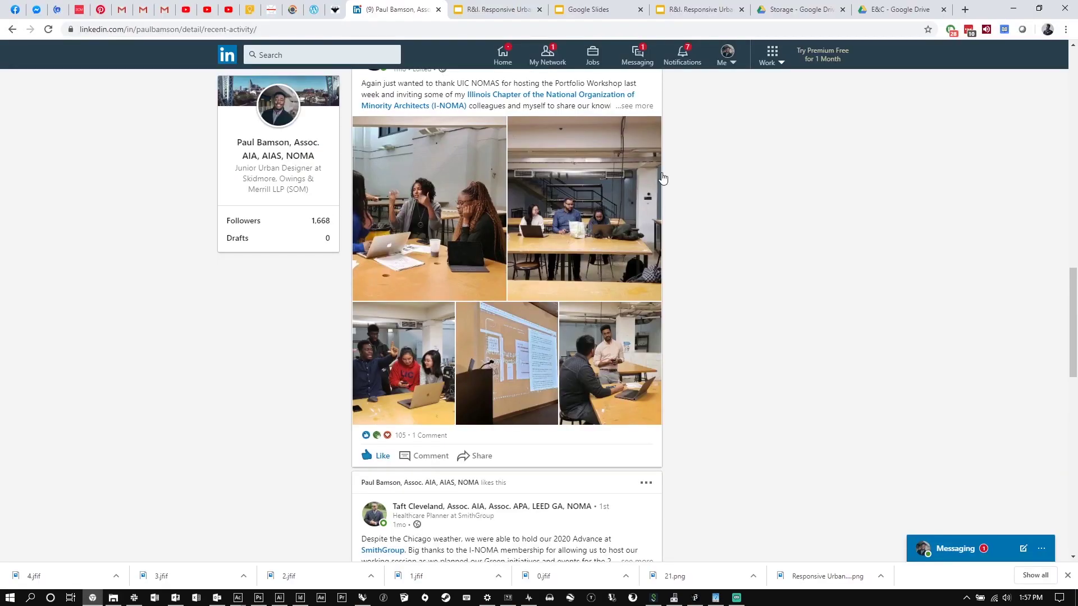
click(965, 8)
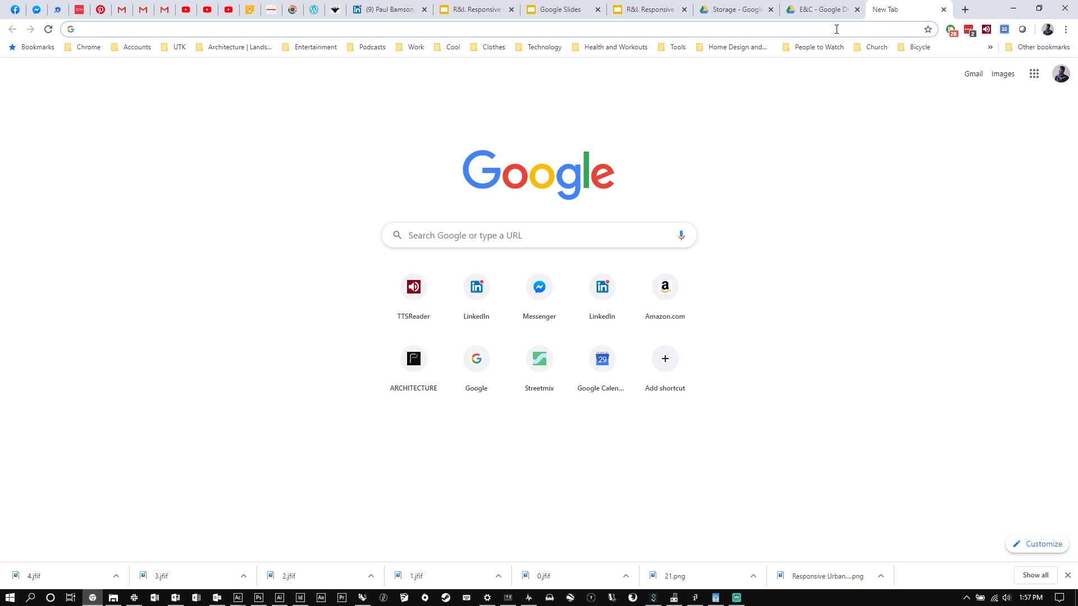
text(blue grun)
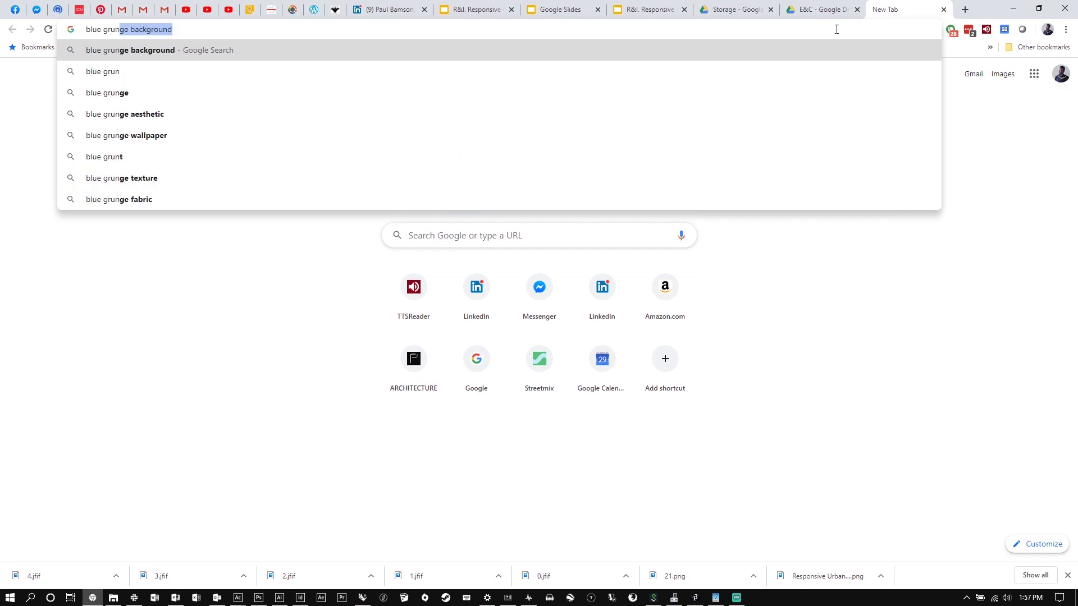
text(ge text)
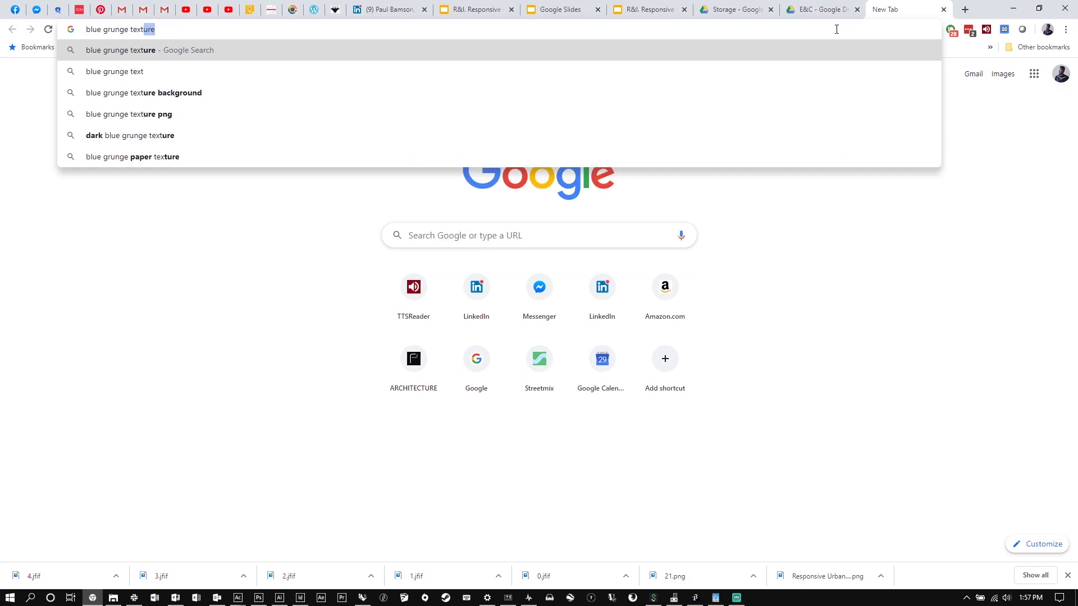
text(ure)
key(Return)
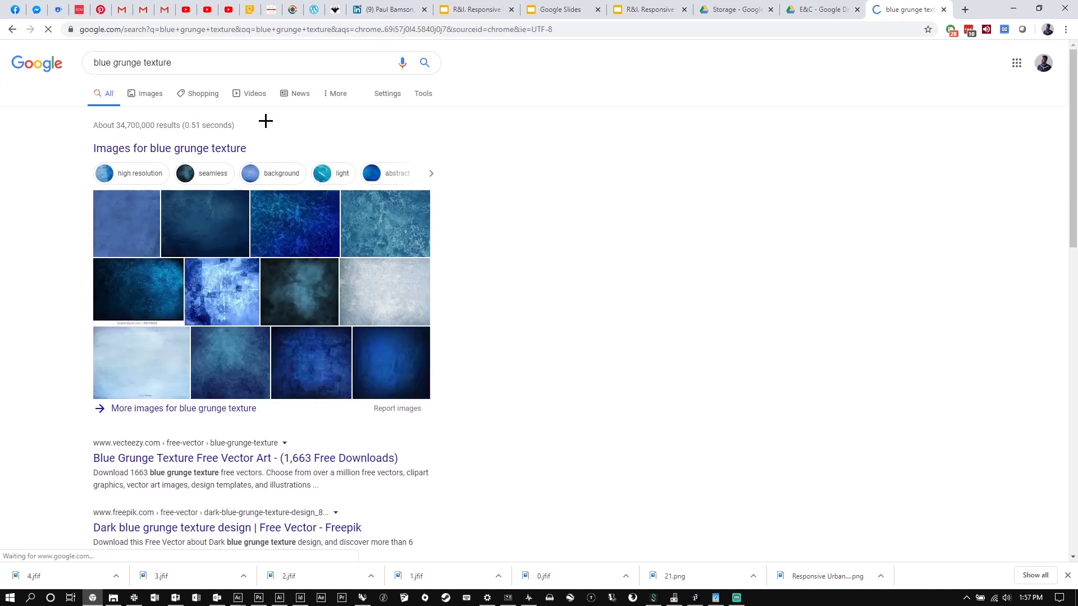
click(151, 95)
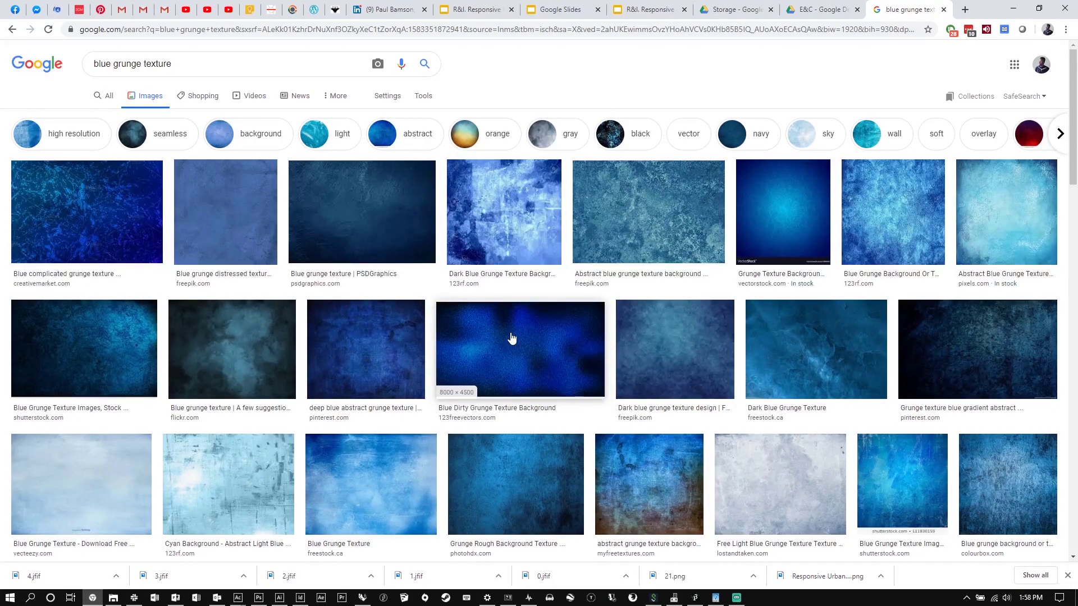
Try to open the presenter's Issuu profile page in another new browser tab.
click(969, 6)
text(us)
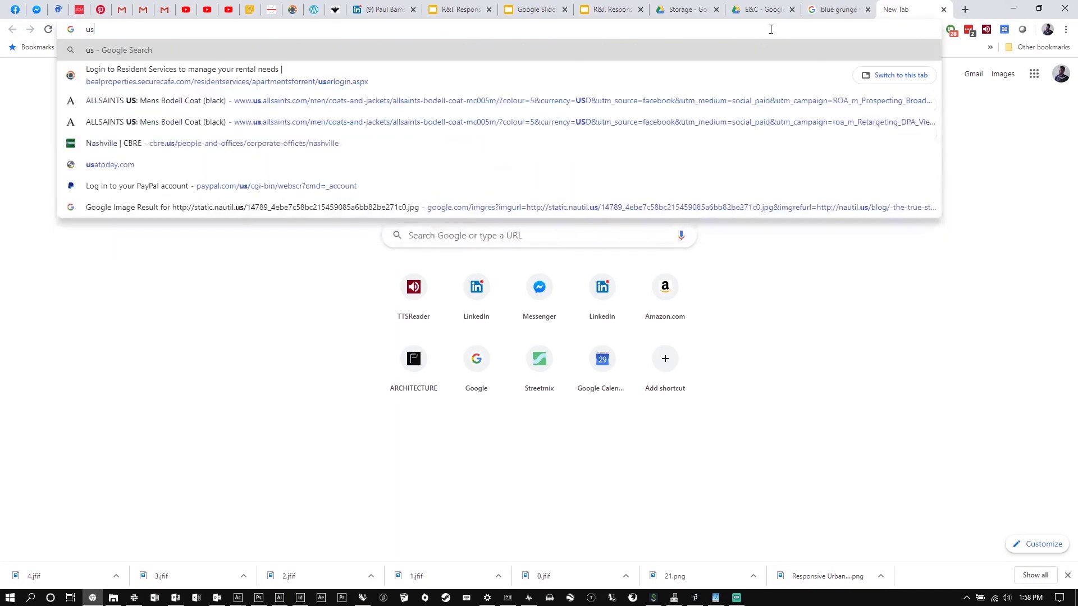
key(BackSpace)
key(BackSpace)
text(issuu.com/paulbamson)
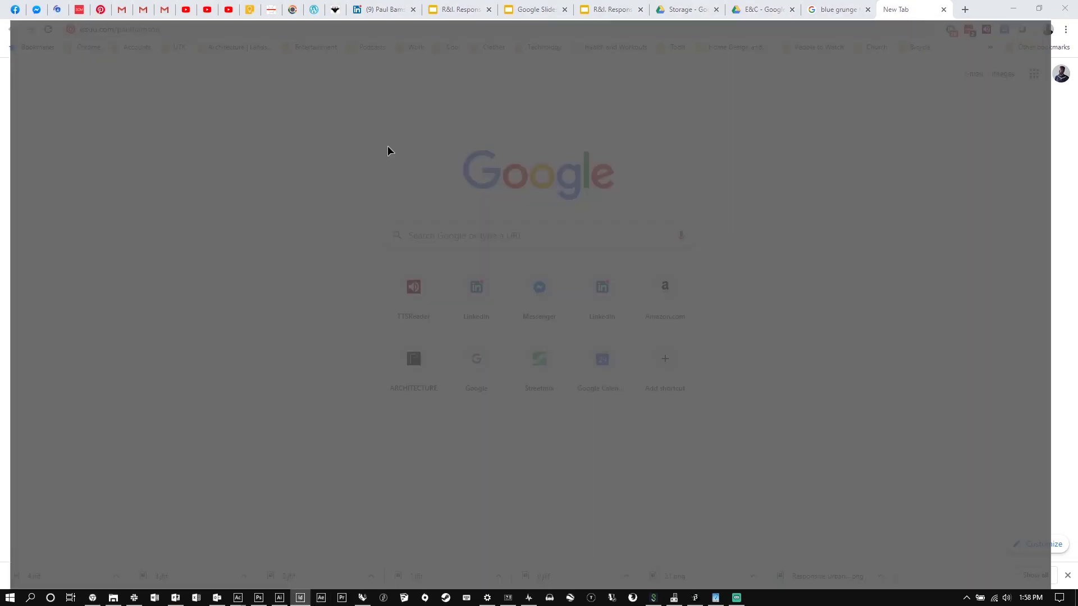
Switch to InDesign and view the plaza render on page 4 of the UTK TAAST Mind of a Maker_2020 document at full-page size.
mouse_move(329, 262)
mouse_down()
mouse_move(463, 67)
mouse_move(396, 94)
mouse_up()
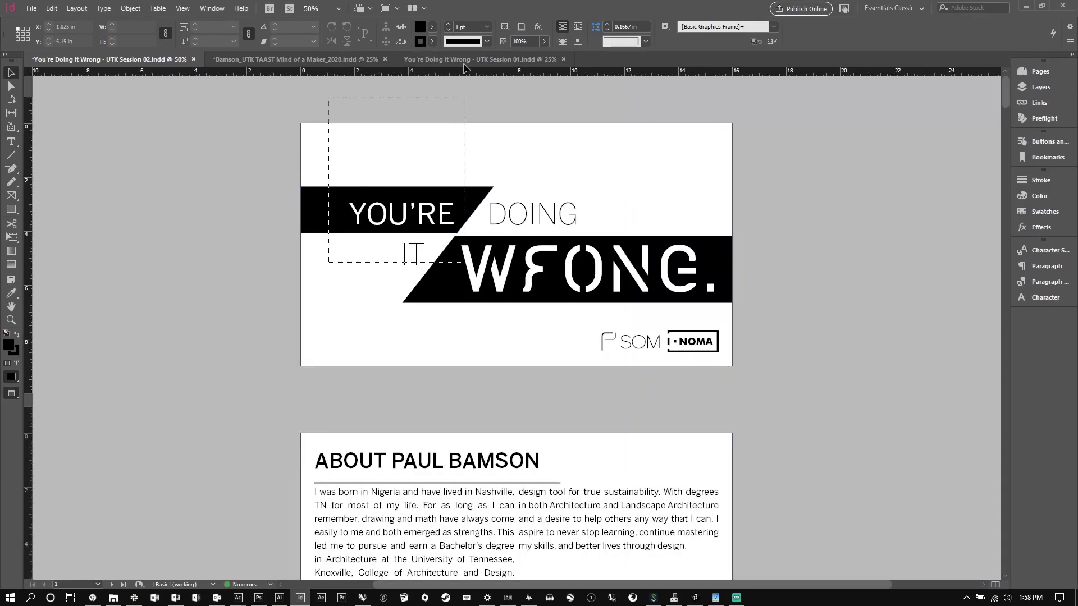
click(348, 60)
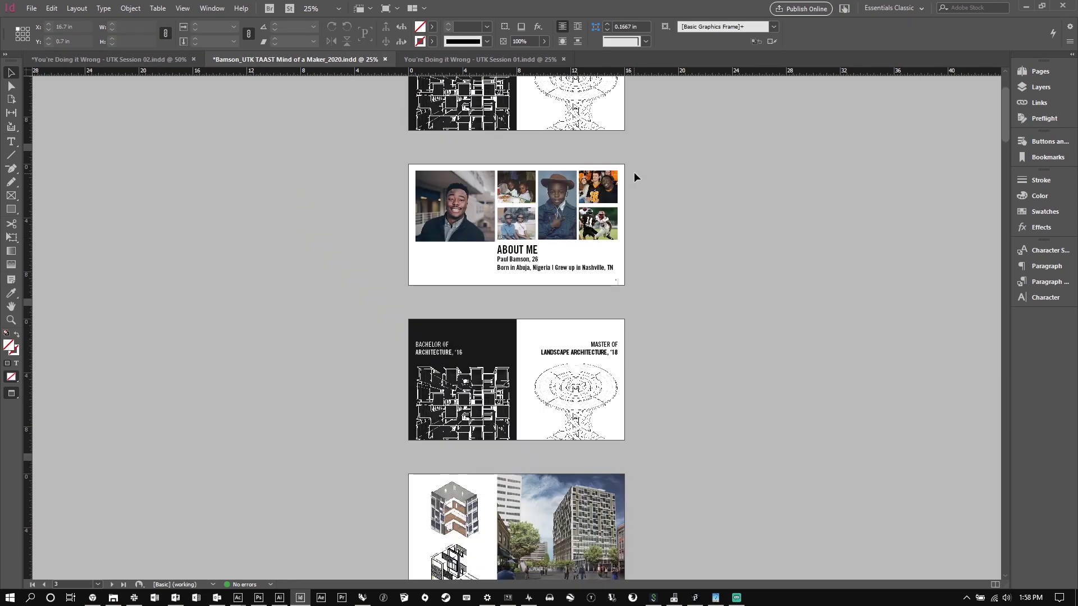
scroll(651, 406, down, 4)
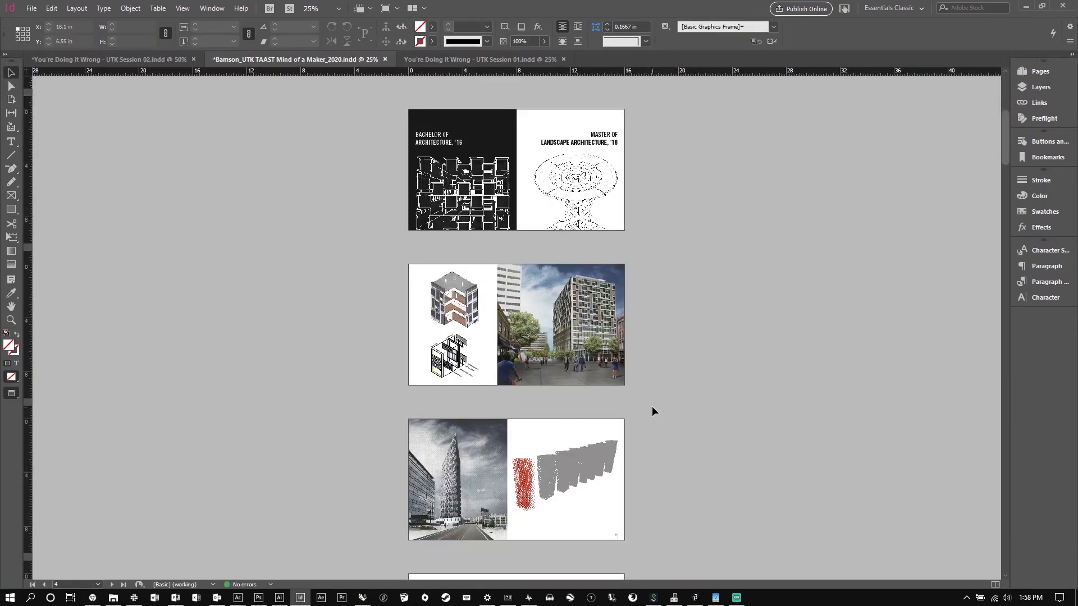
scroll(652, 406, down, 4)
scroll(652, 406, up, 3)
click(557, 220)
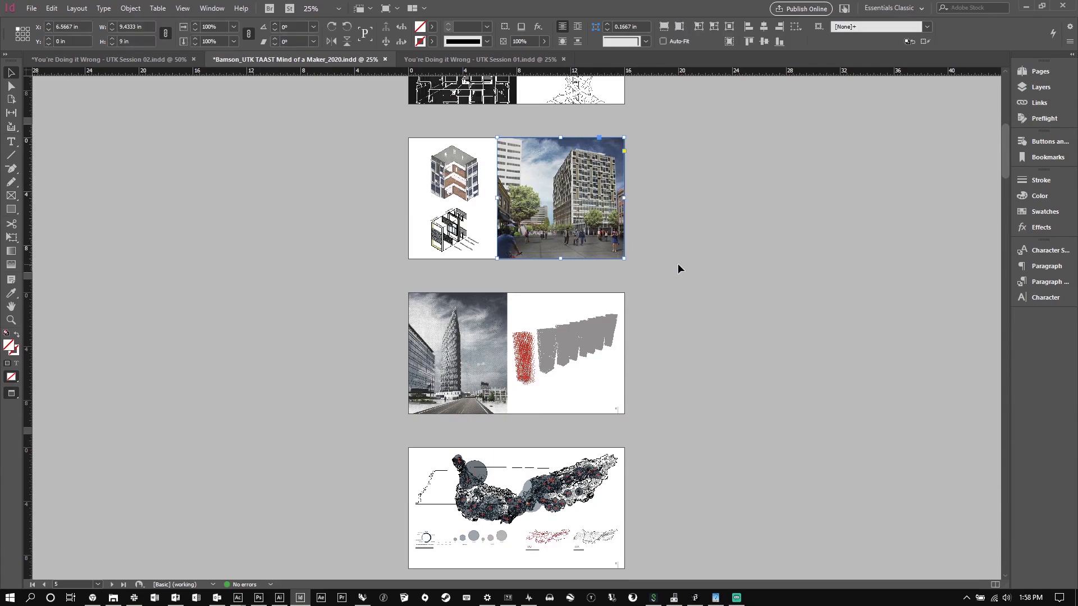
key(ctrl+0)
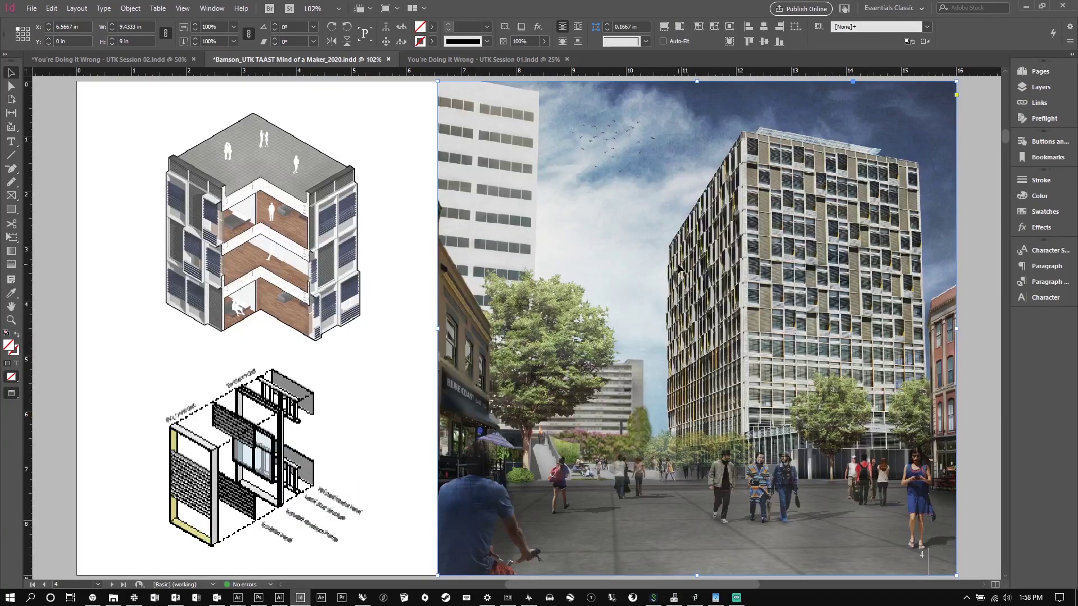
click(984, 280)
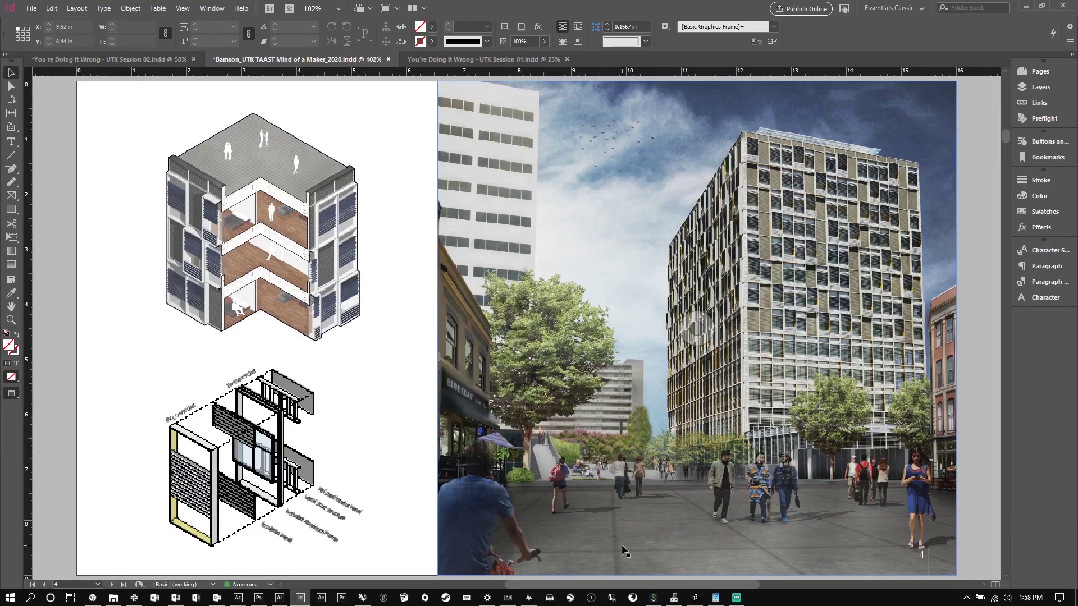
Examine the sky texture in the tower render and the neighbouring massing diagrams on page 5 up close.
scroll(418, 445, down, 10)
scroll(417, 443, up, 2)
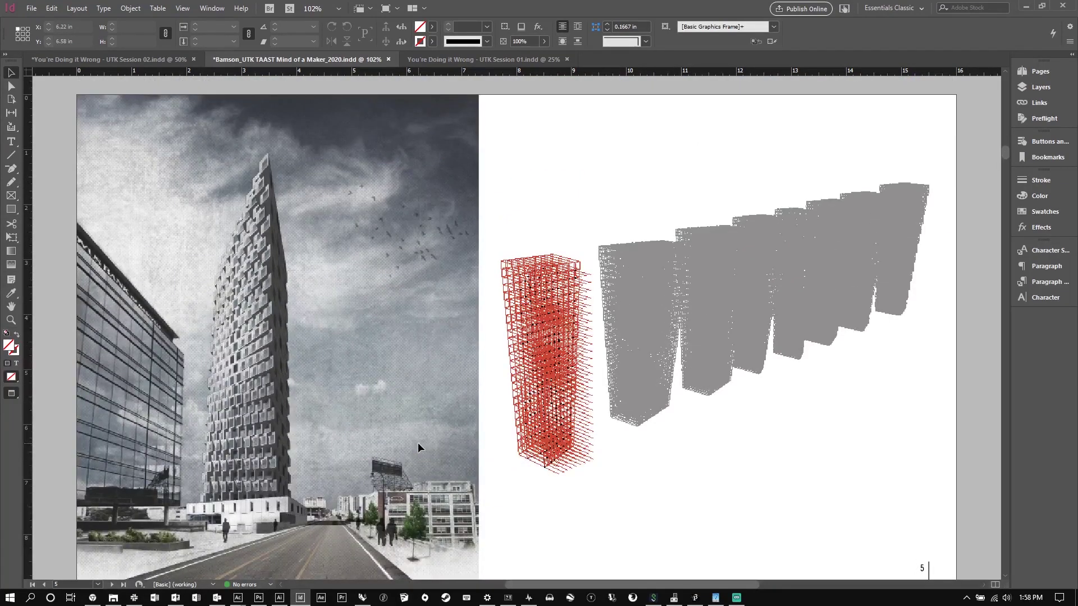
right_click(507, 531)
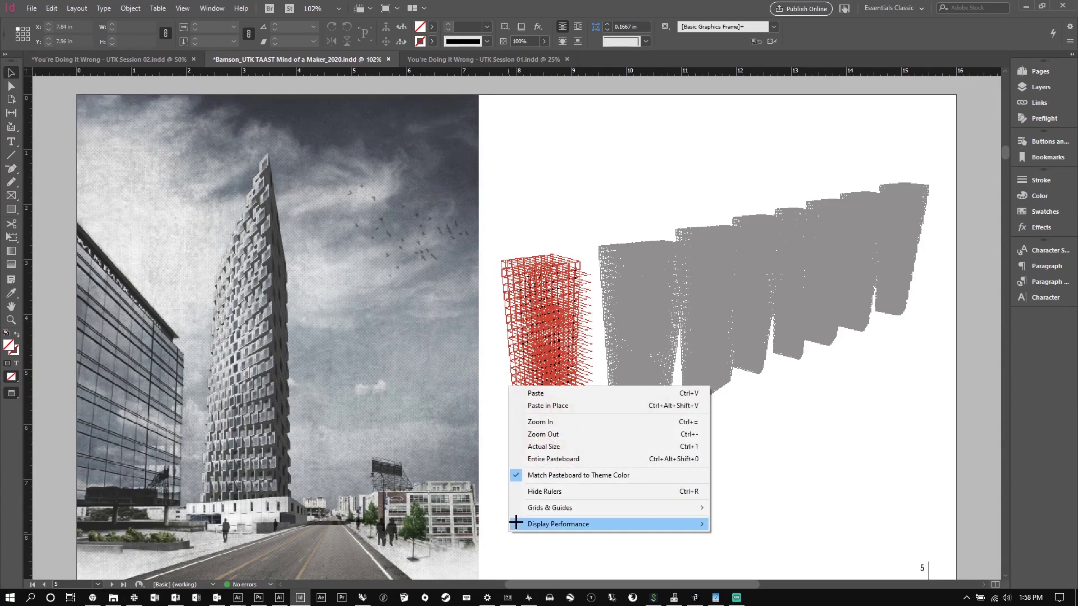
click(542, 168)
click(532, 202)
scroll(532, 202, down, 2)
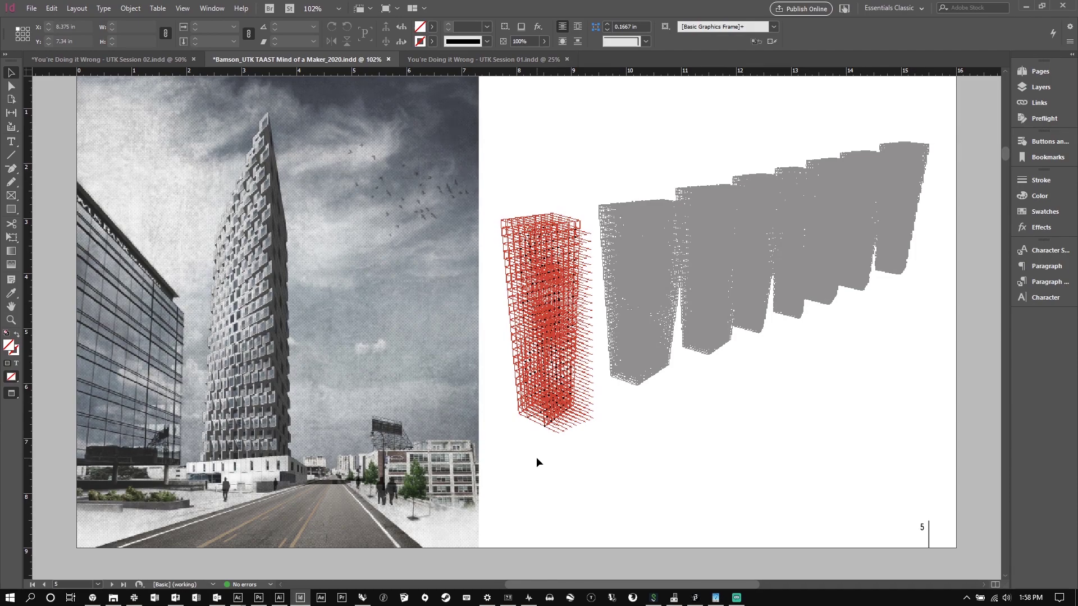
scroll(537, 457, up, 2)
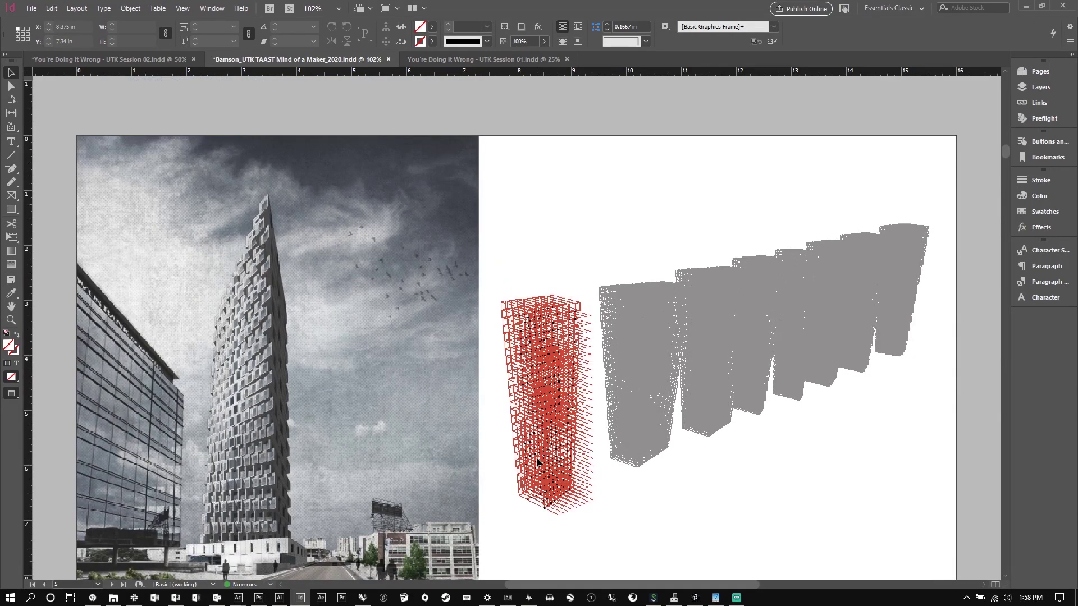
key(ctrl+equal)
key(ctrl+equal)
key(ctrl+equal)
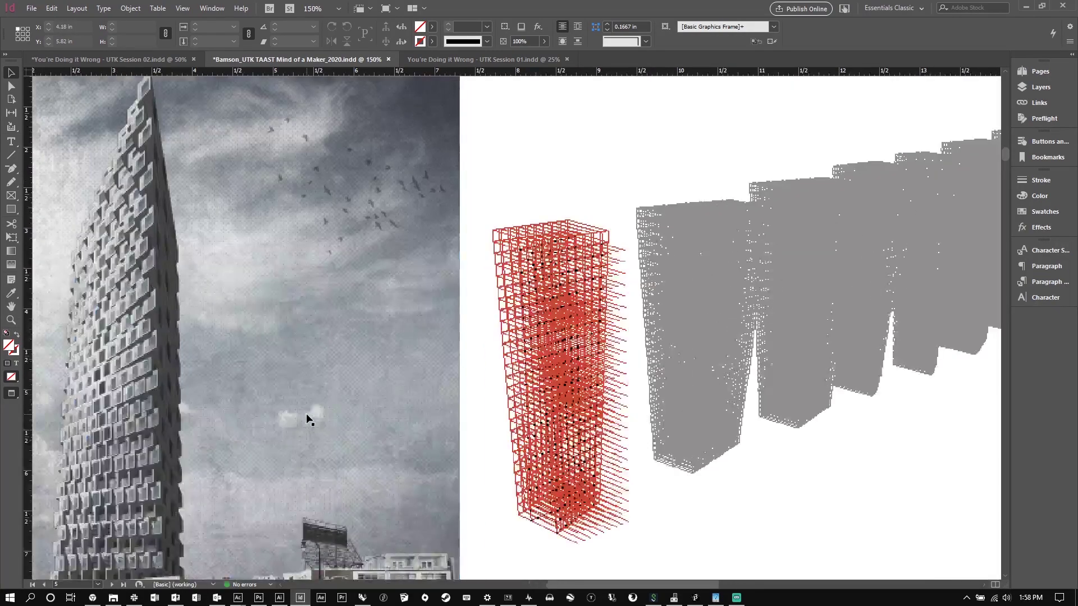
key(ctrl+equal)
key(ctrl+equal)
key(ctrl+equal)
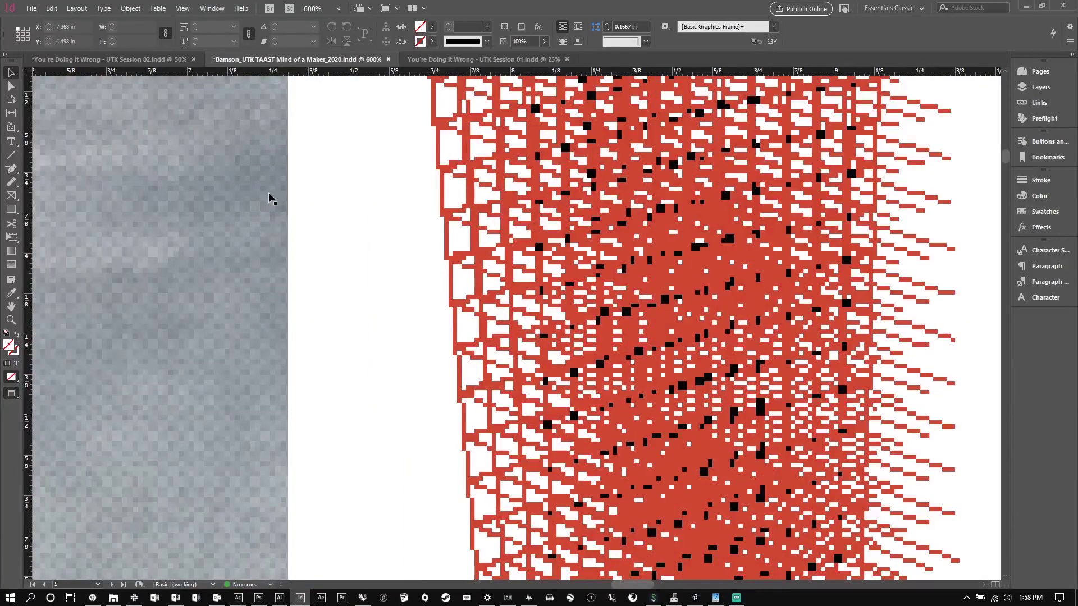
Try to change the document's display performance for the enlarged page 5 artwork.
click(160, 328)
key(ctrl+shift+a)
click(183, 8)
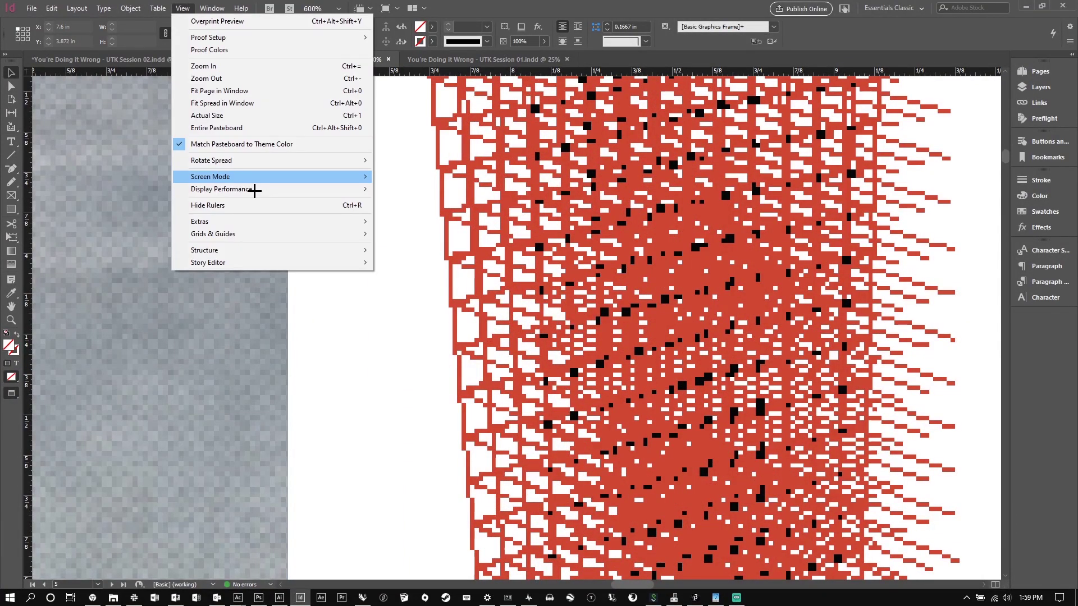
key(Escape)
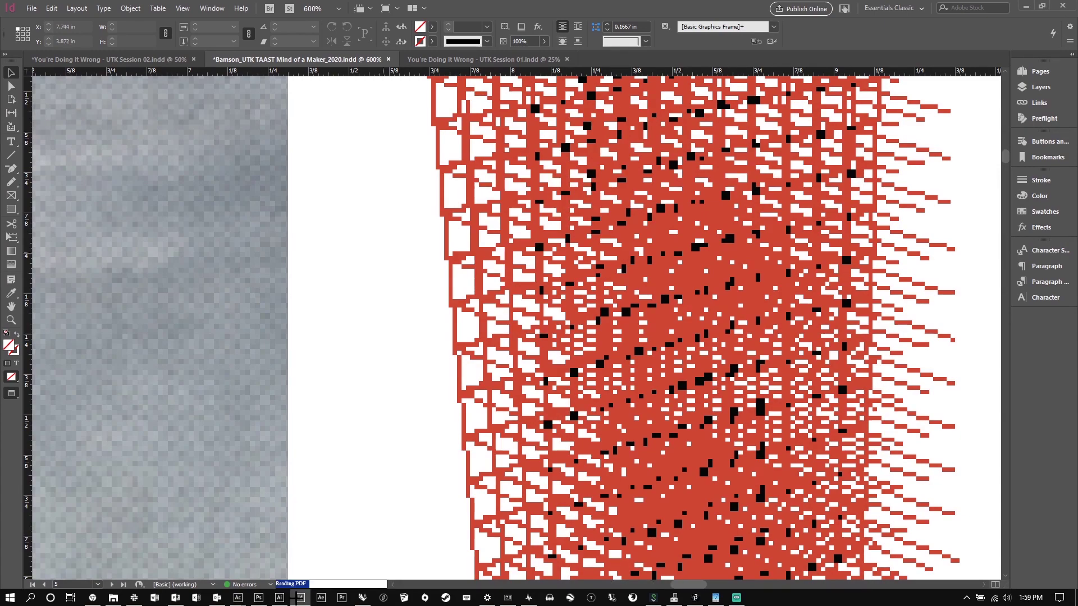
Switch to Chrome and browse the blue grunge texture image results, previewing the dark blue Flickr texture.
click(279, 598)
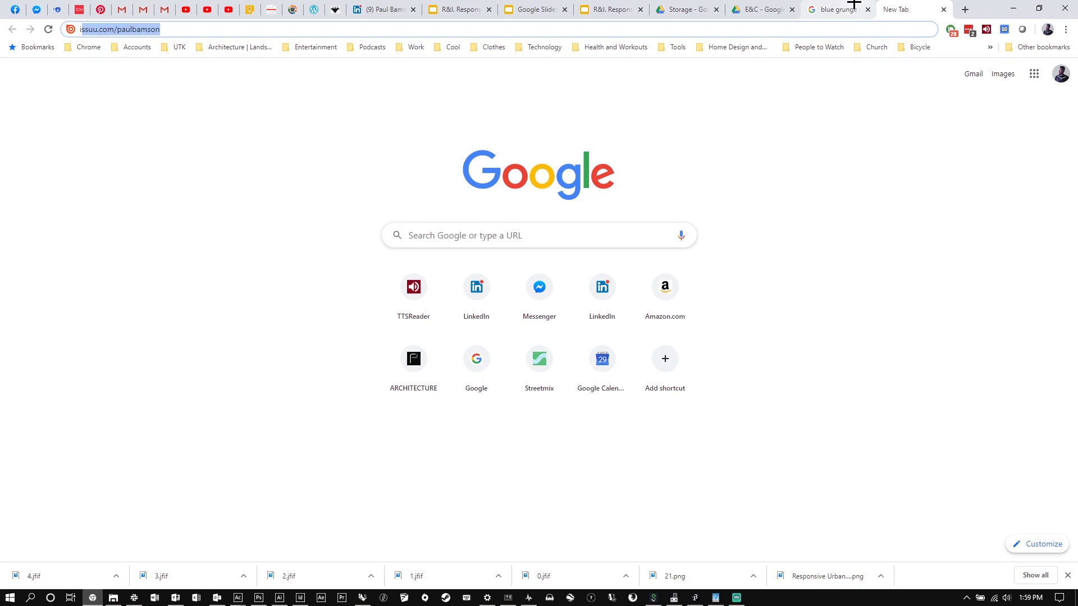
click(854, 7)
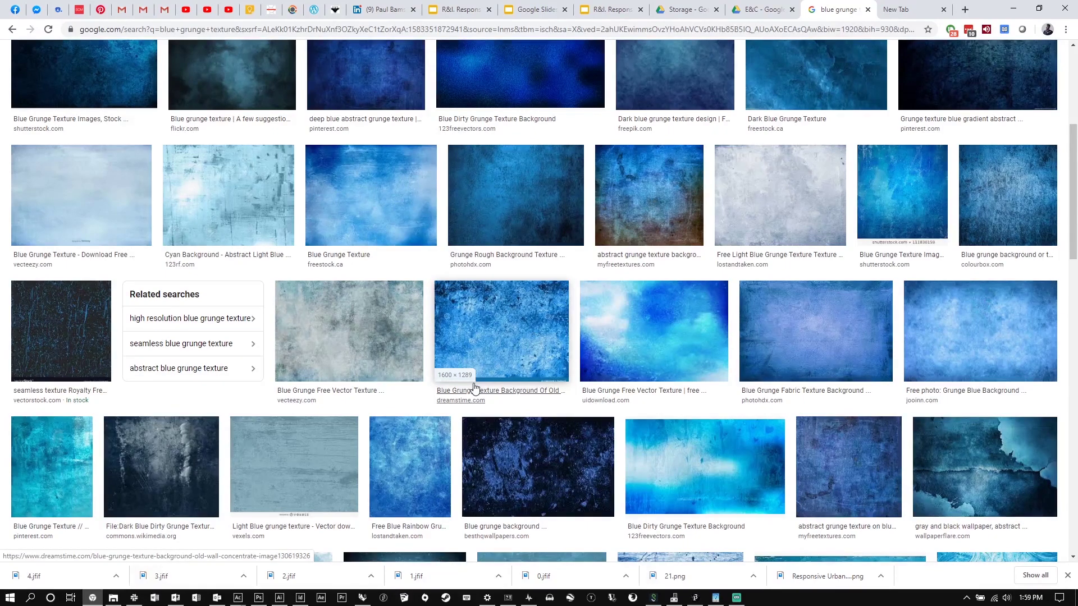
click(474, 387)
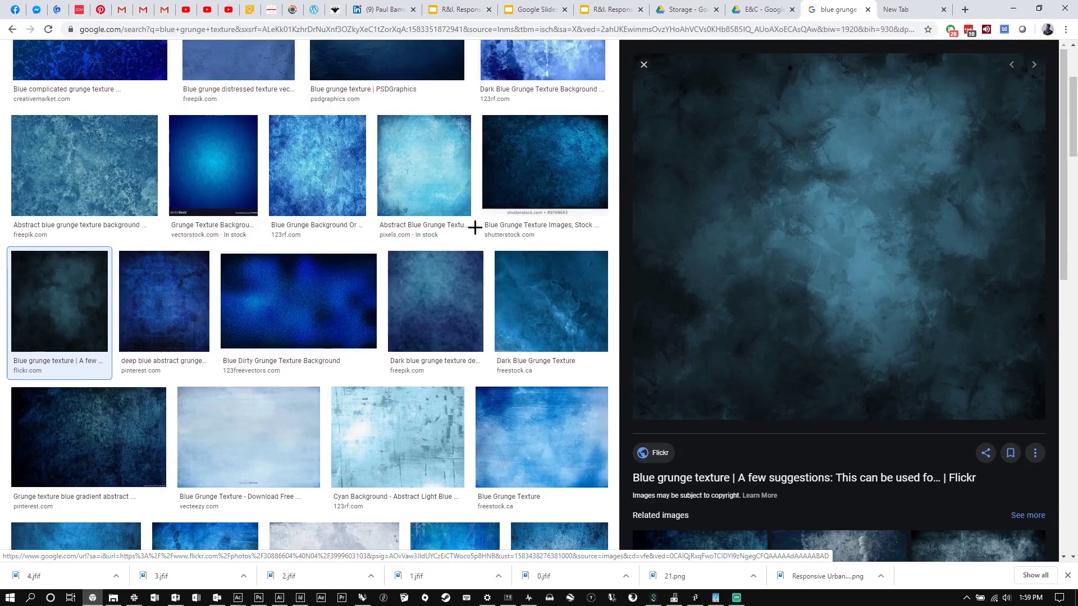
Switch to InDesign and view the textured river map on page 7 of the UTK TAAST Mind of a Maker_2020 document.
click(300, 597)
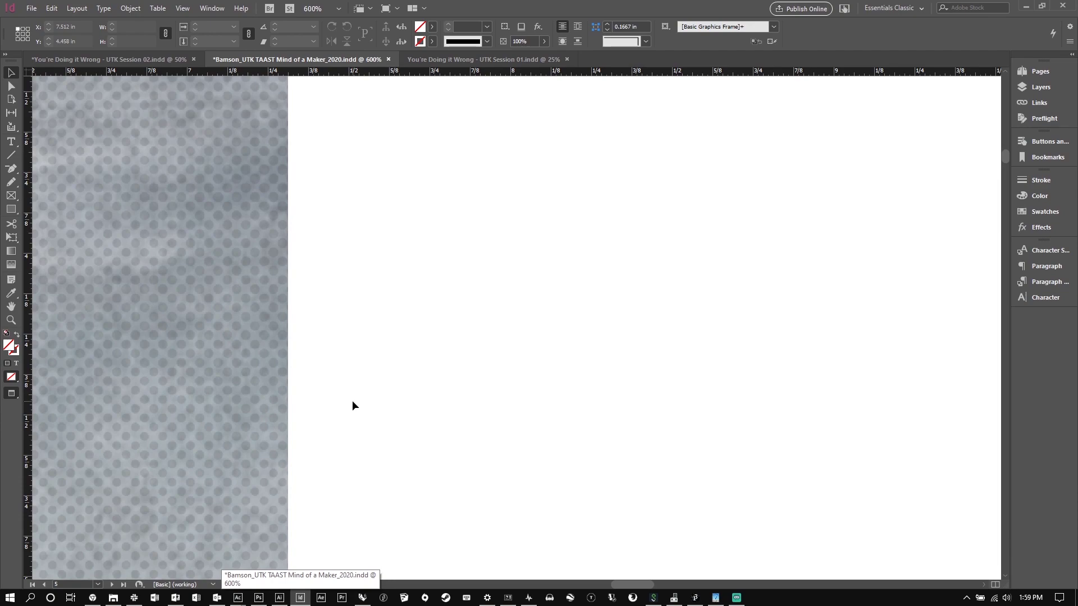
key(ctrl+0)
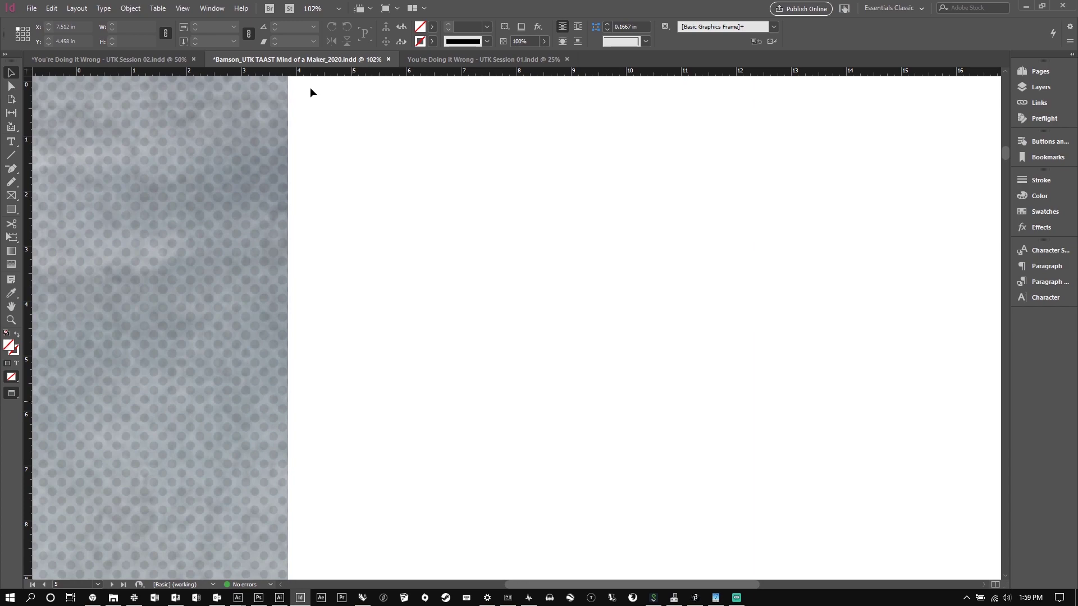
key(shift+Page_Down)
click(680, 472)
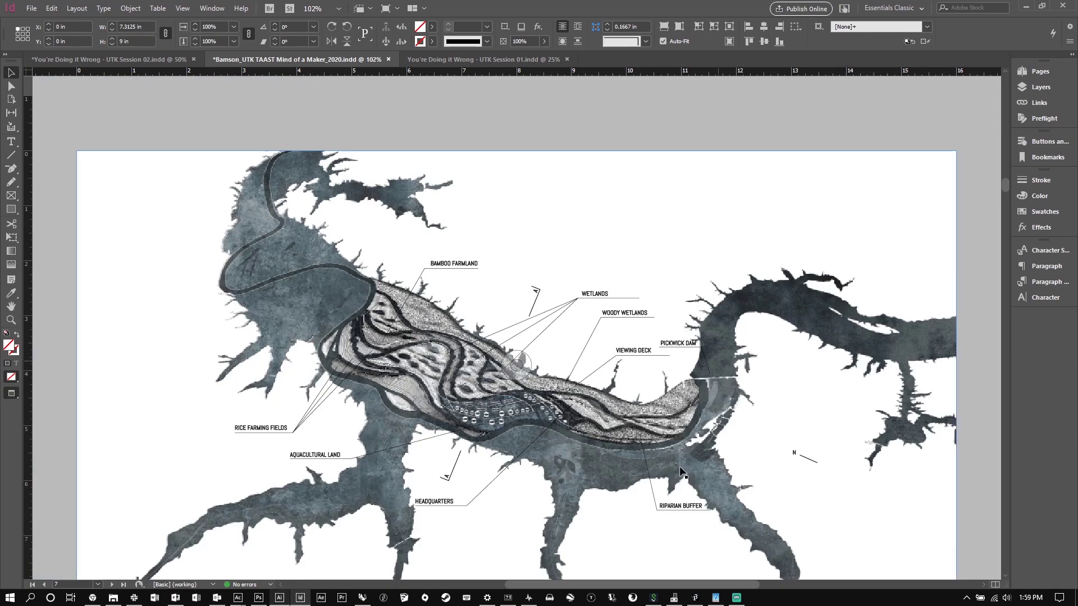
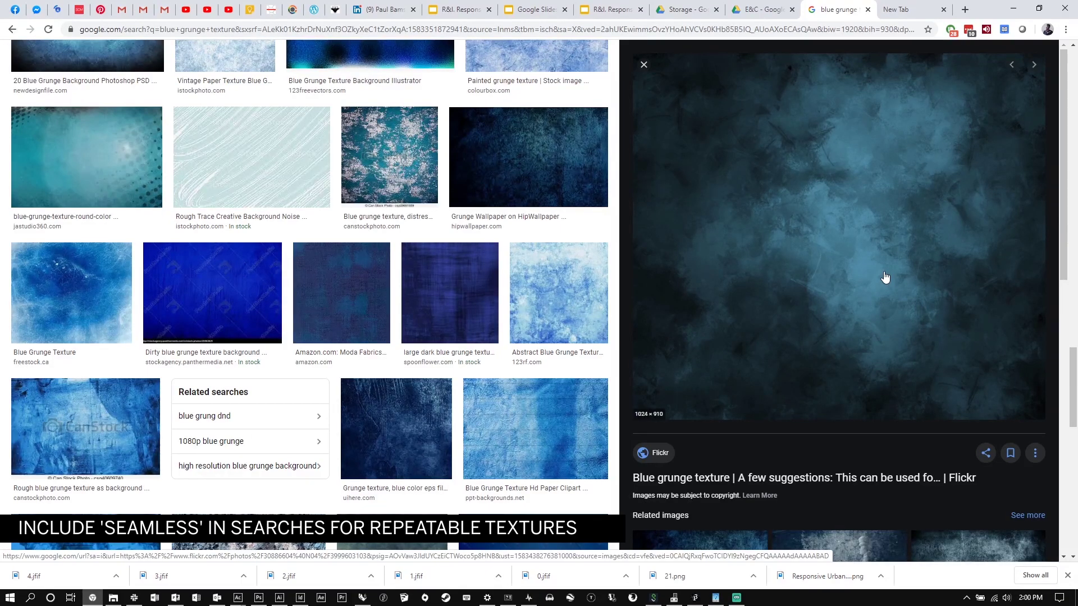
From Chrome's image results, save the pale blue Pinterest grunge texture as "blue grunge" in the TEXTURES folder of YDIW_UTK.
scroll(218, 212, down, 5)
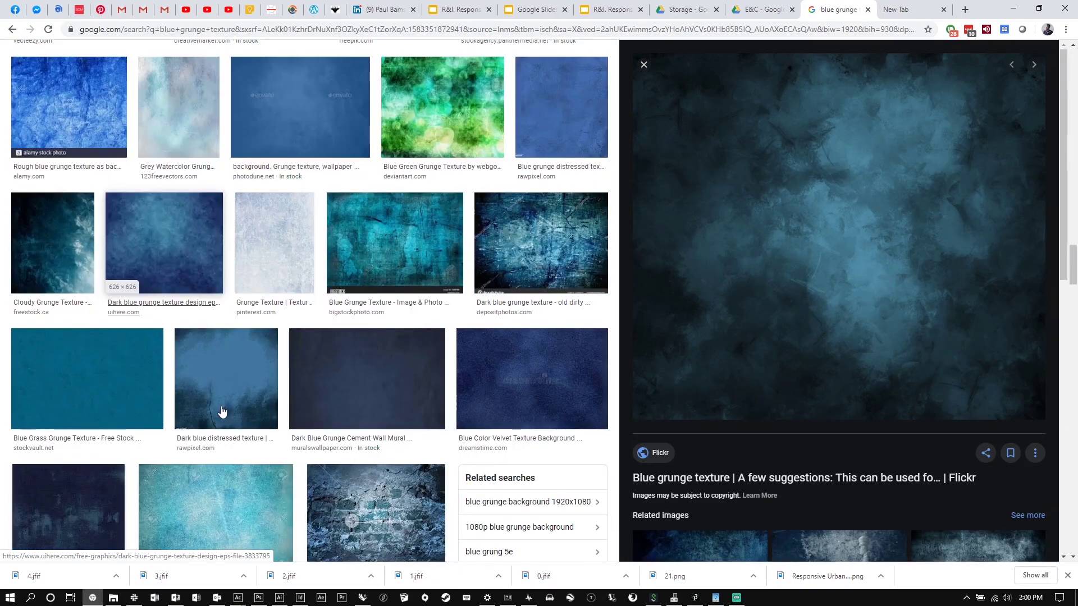
click(301, 227)
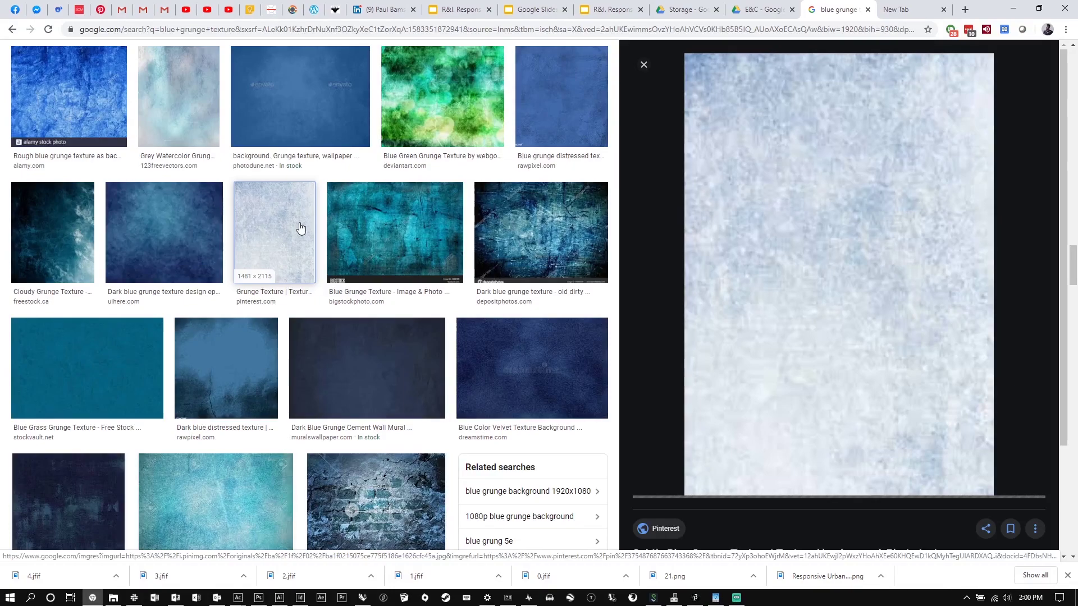
click(71, 280)
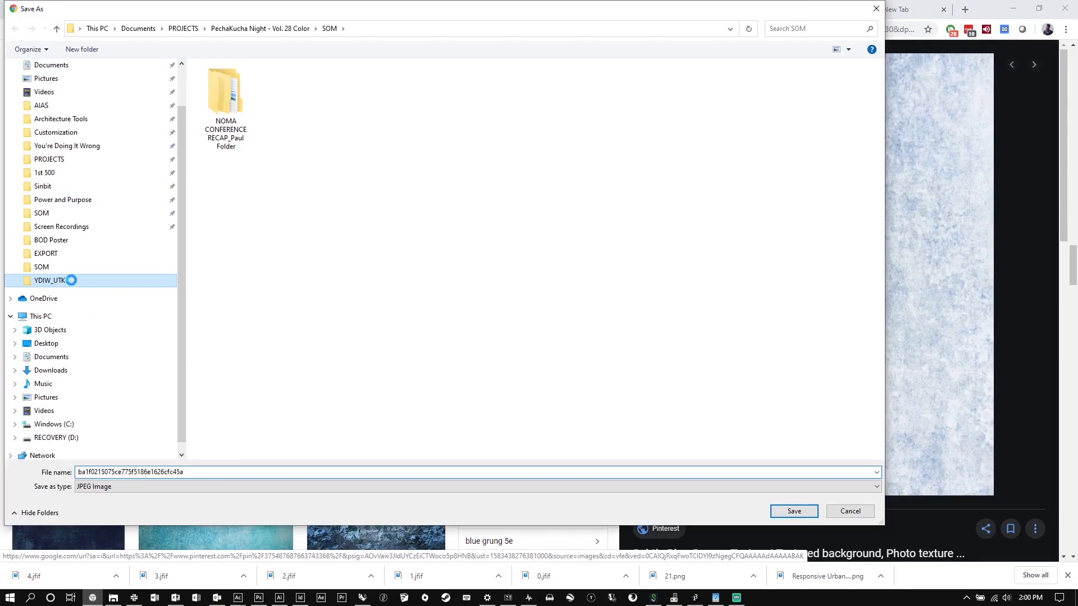
text(blue grunge)
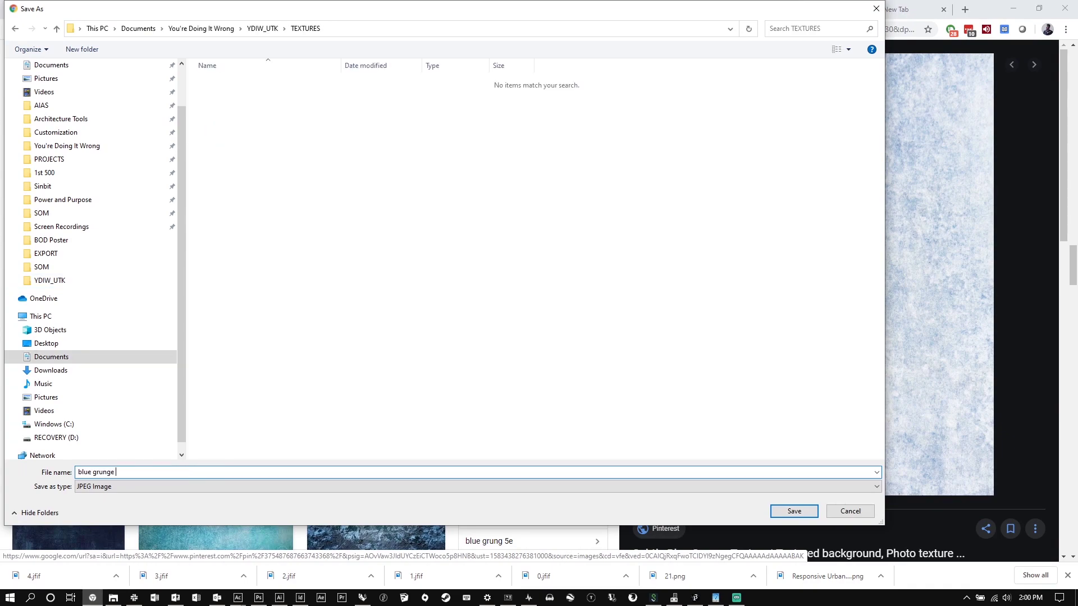
key(Return)
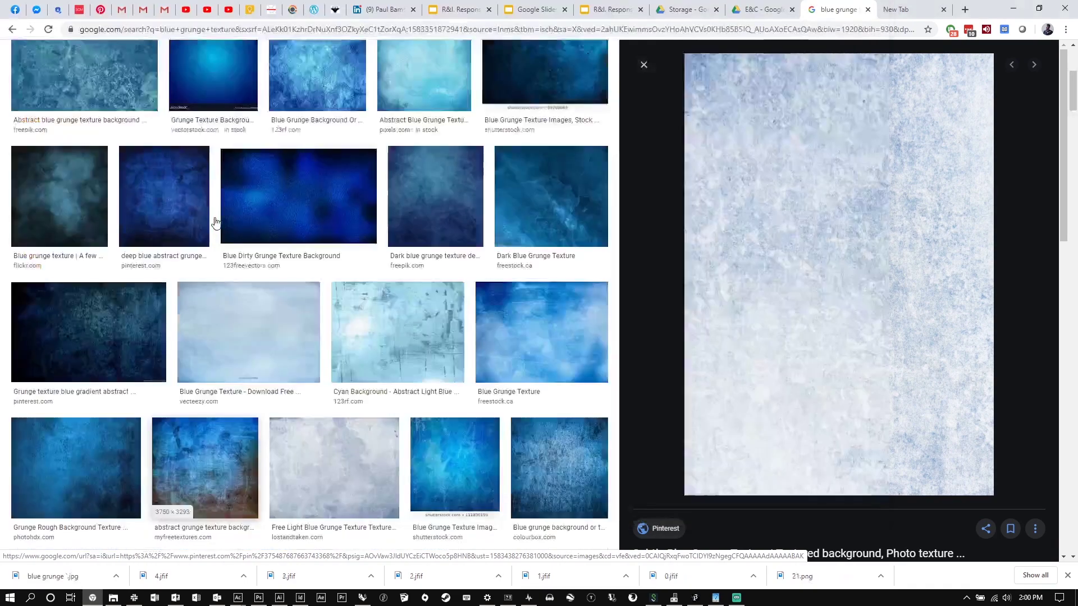
Search images for "gray grunge texture" and save the Stockvault gray texture as "gray grunge 1" in the TEXTURES folder.
scroll(216, 223, up, 5)
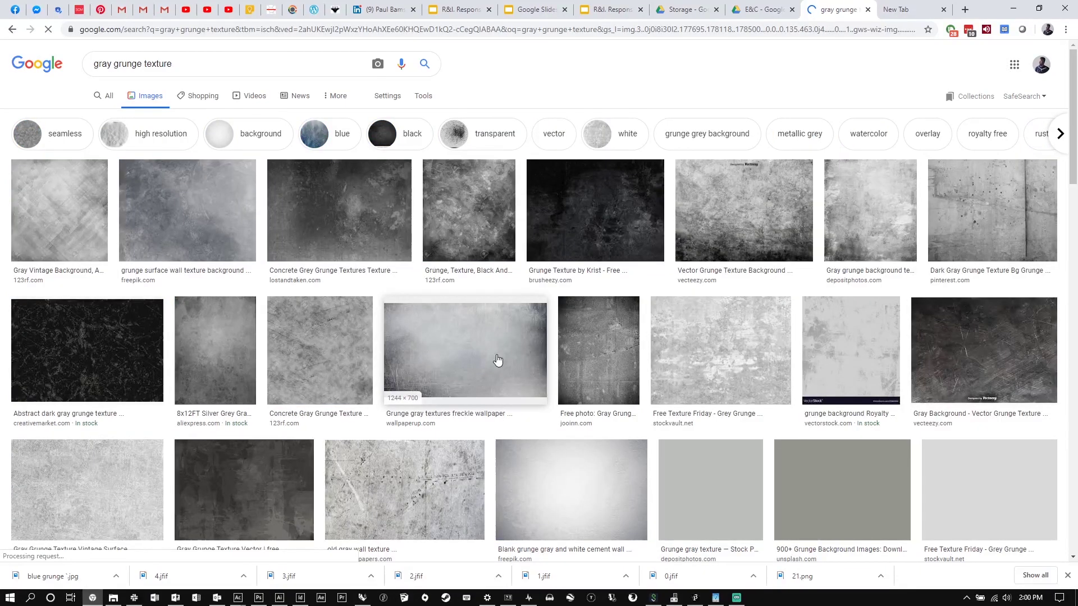
scroll(497, 360, down, 5)
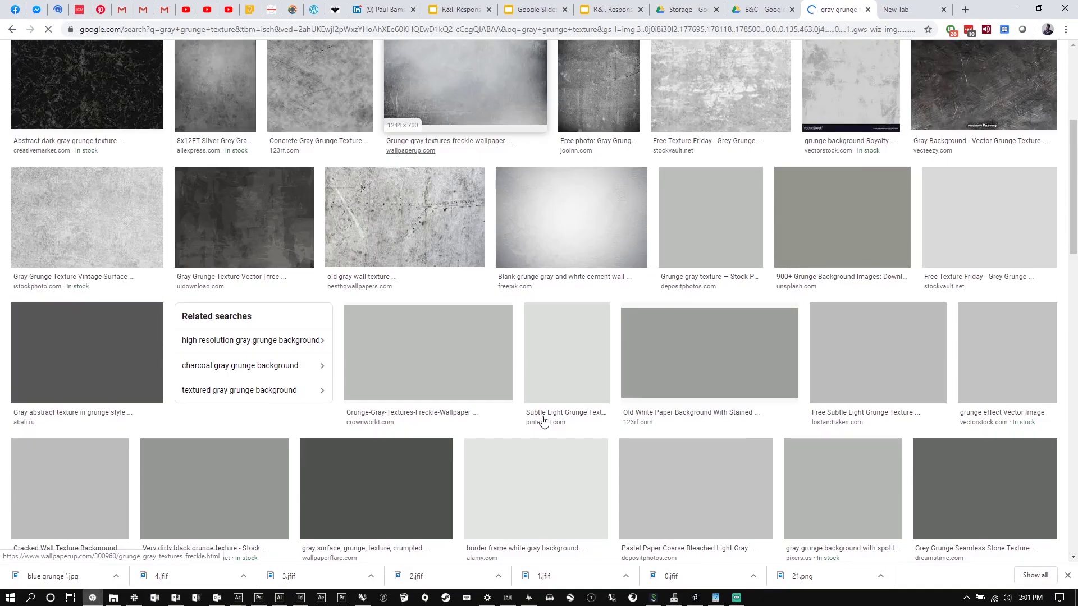
scroll(597, 228, up, 5)
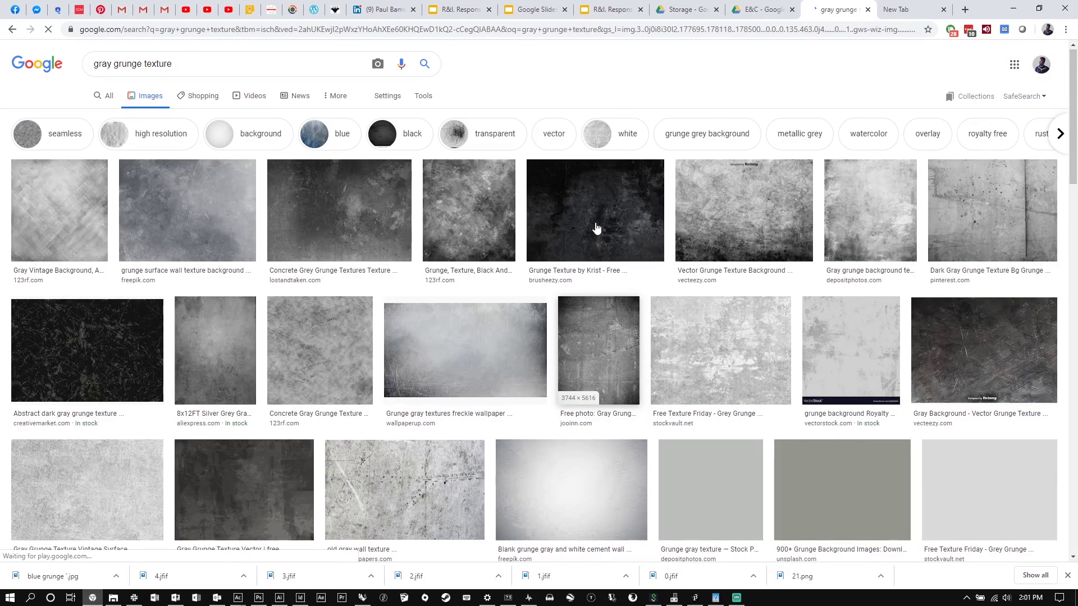
right_click(779, 163)
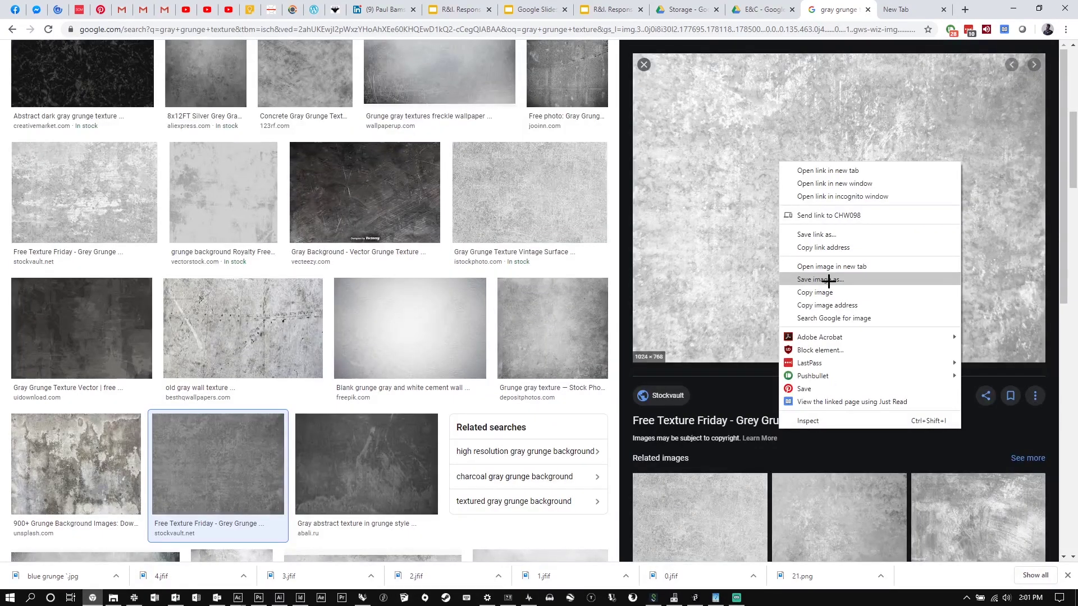
click(829, 280)
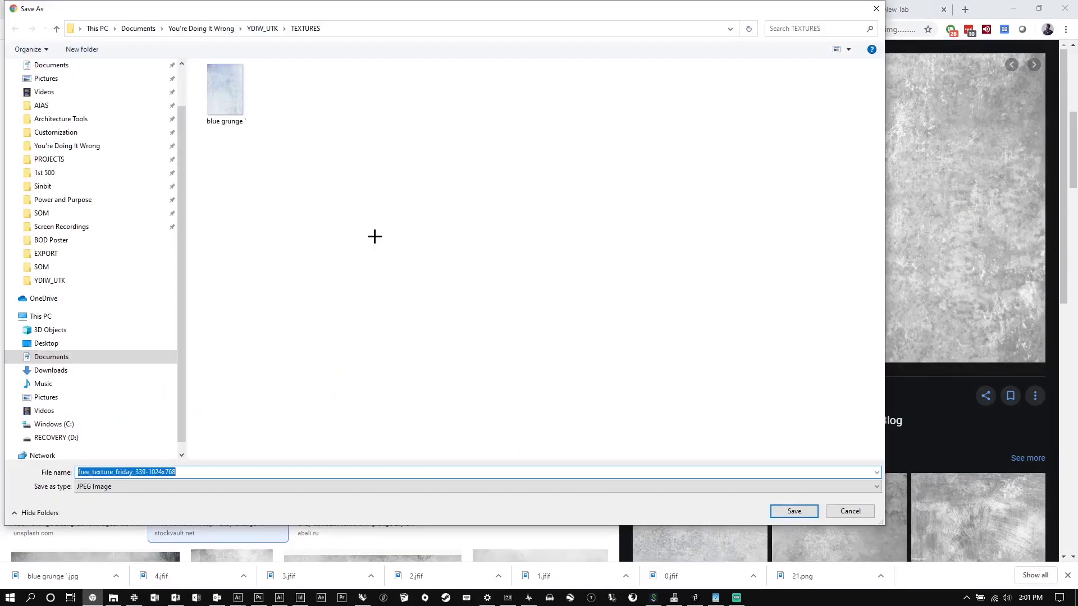
click(226, 87)
click(82, 471)
text(gray grunge 1)
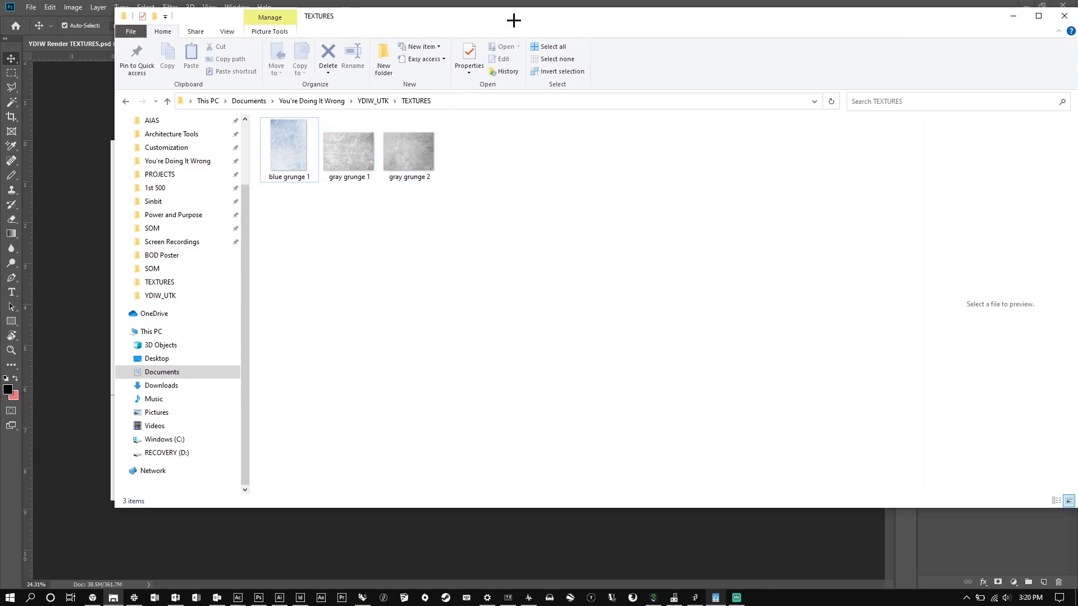
Place blue grunge 1 from the TEXTURES folder into Photoshop's YDIW Render TEXTURES.psd and move its layer above the MASKS group.
drag(512, 17, 462, 79)
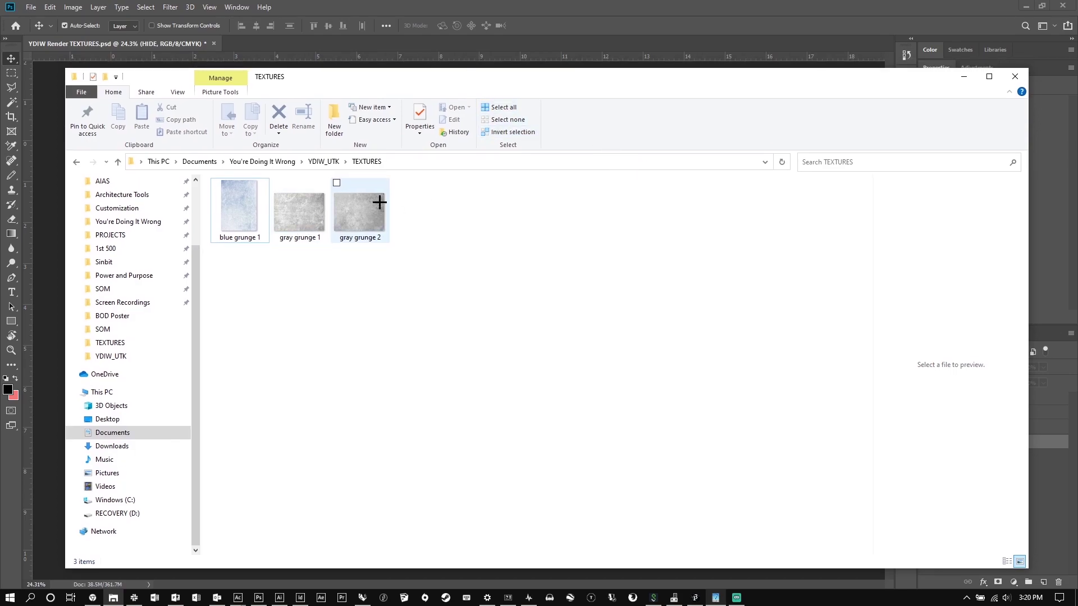
drag(503, 76, 464, 351)
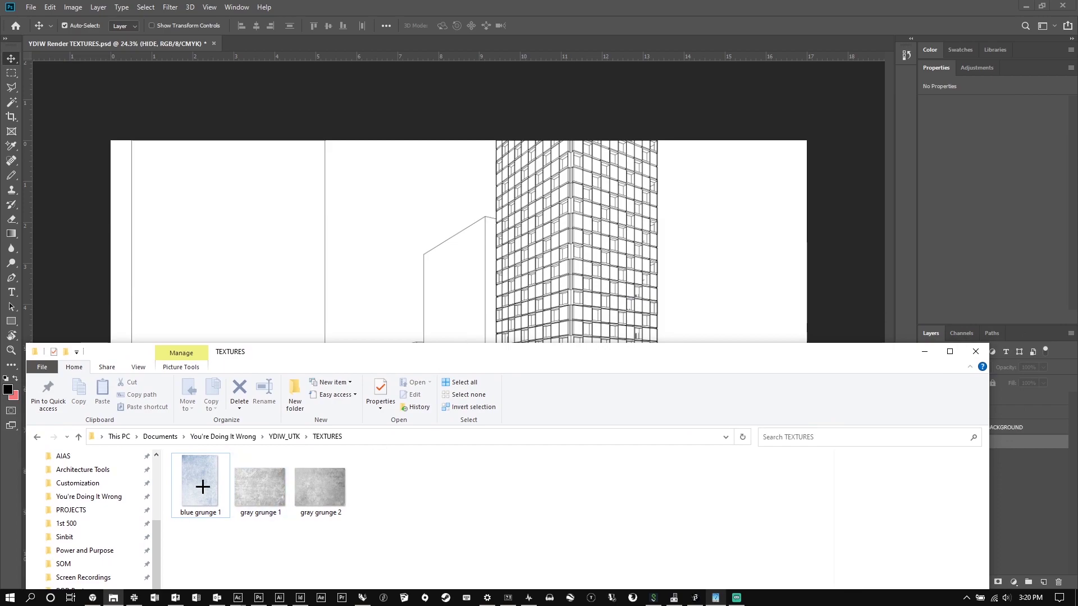
drag(203, 474, 424, 249)
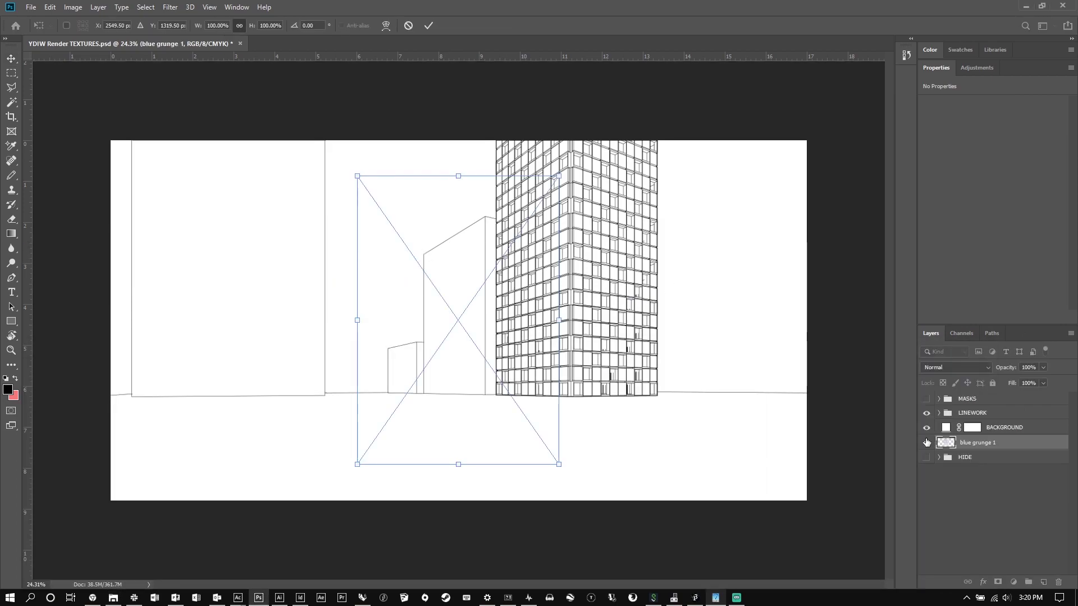
drag(1005, 446, 988, 393)
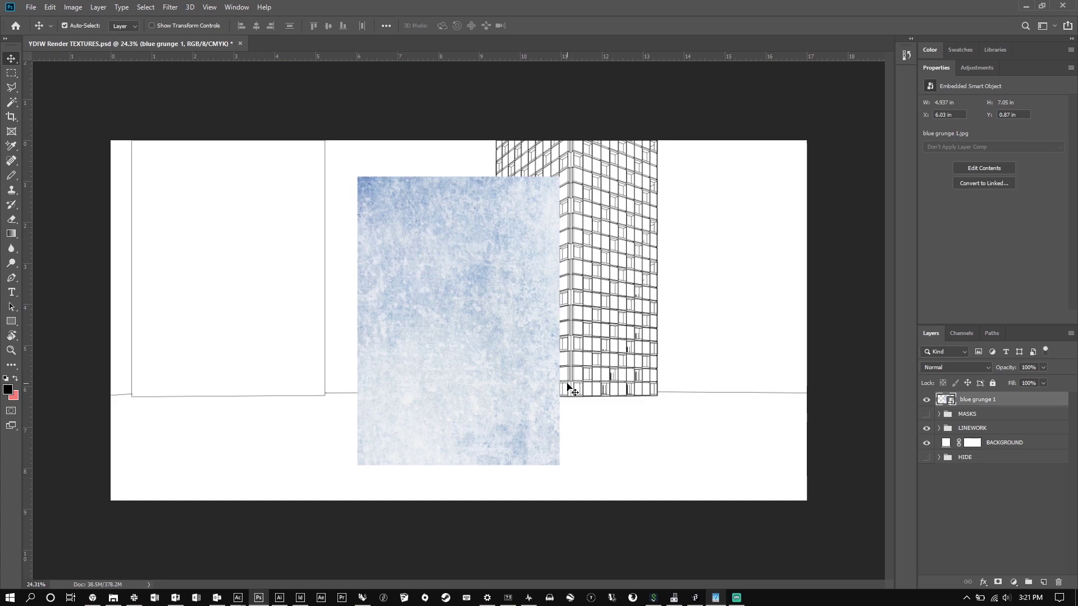
Rotate the blue grunge 1 layer to -90° and stretch it over the sky area to about 17.4 by 6.9 in.
key(ctrl+t)
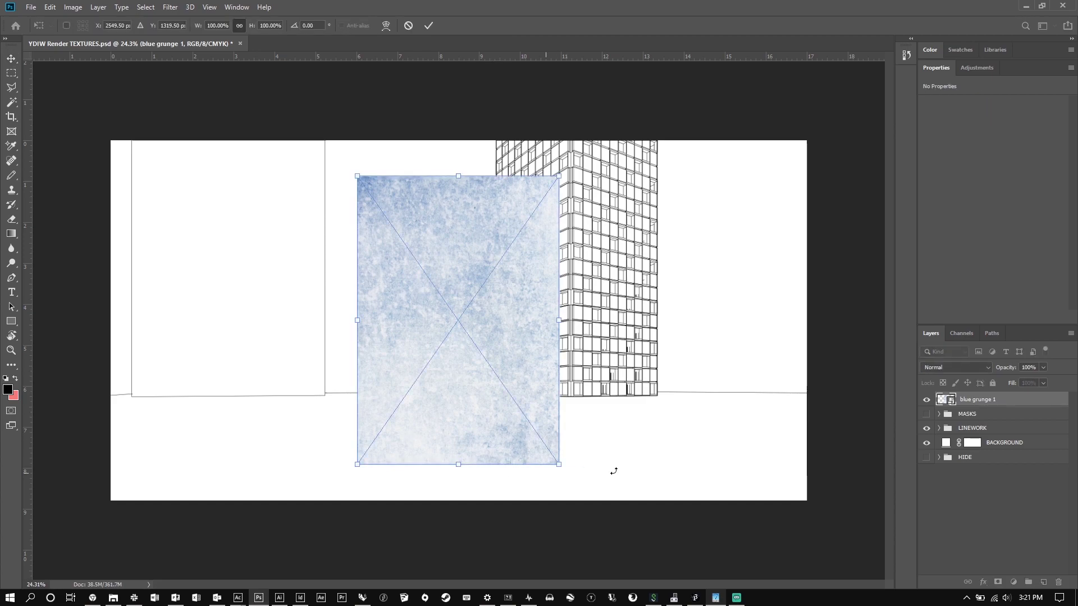
drag(570, 467, 618, 185)
drag(449, 293, 246, 207)
drag(240, 209, 234, 209)
drag(395, 338, 821, 421)
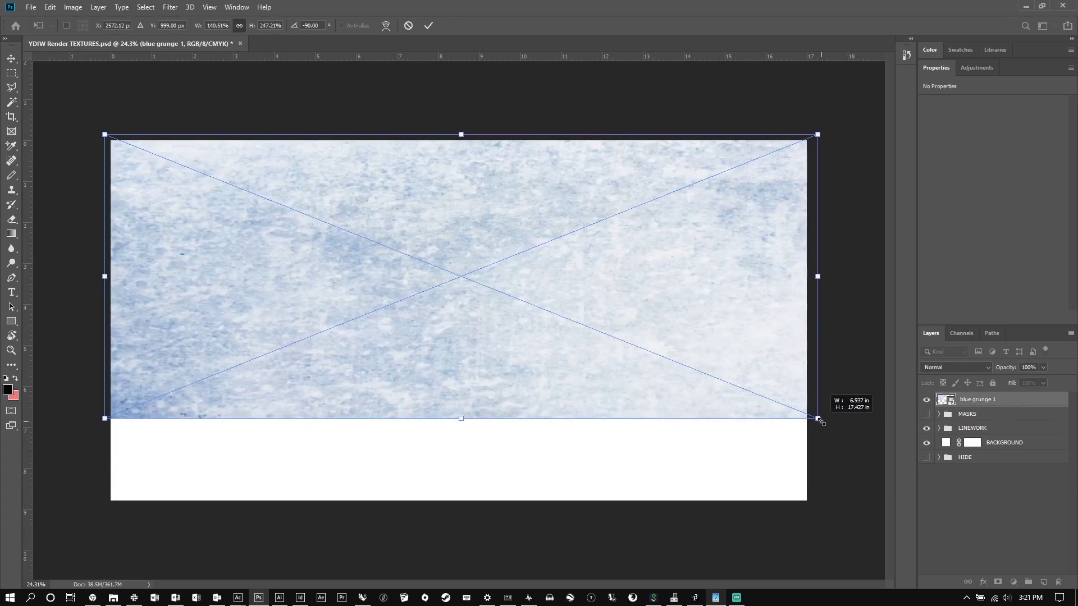
key(Return)
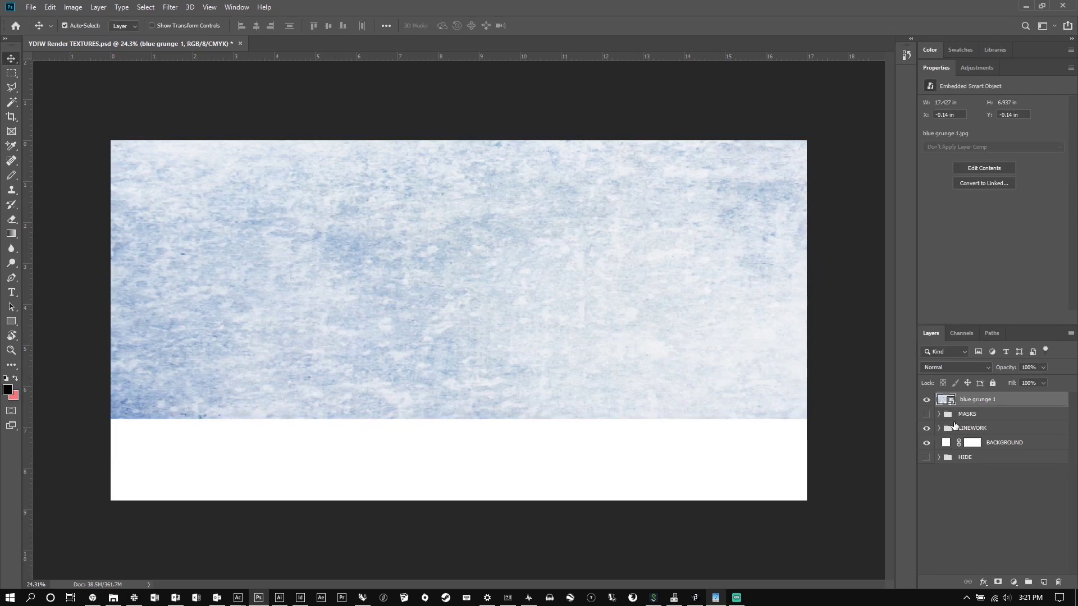
Copy the SKY MASK layer's mask onto the blue grunge 1 layer and lower that layer's opacity to 45%.
click(939, 414)
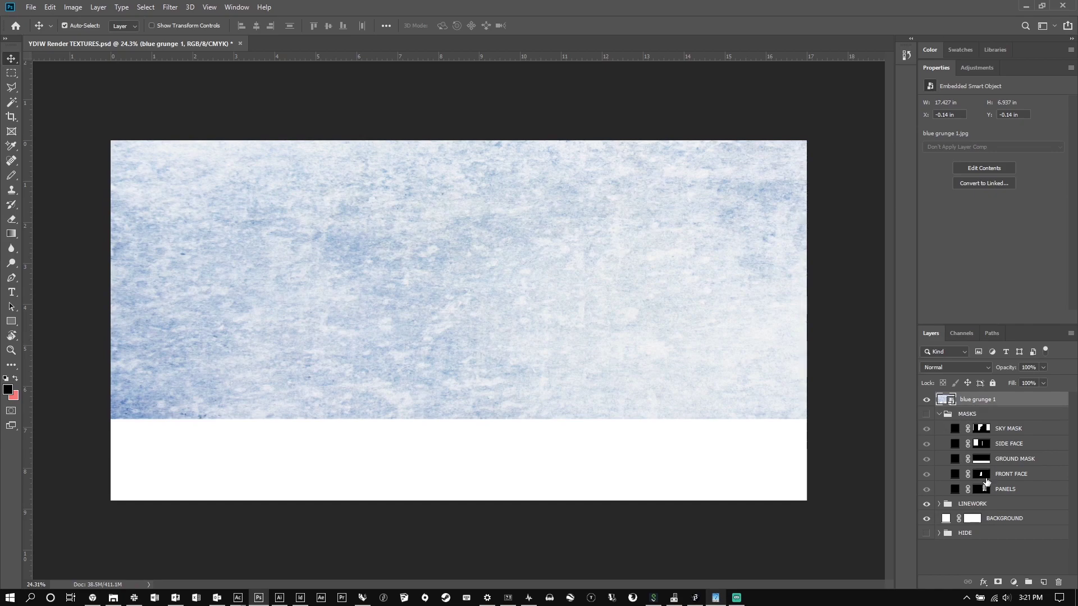
drag(972, 459, 978, 400)
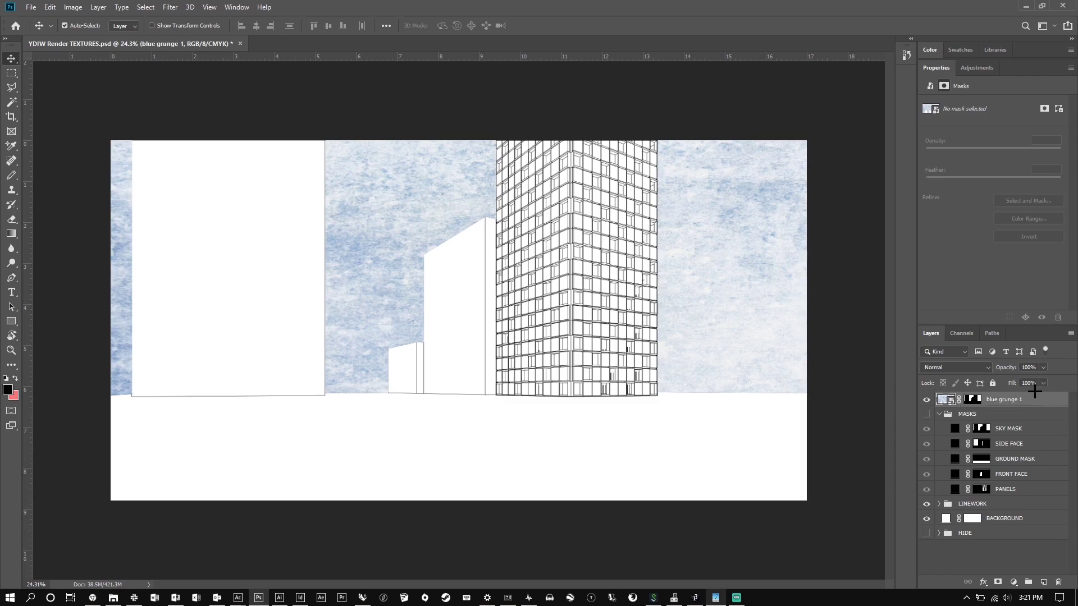
click(1043, 367)
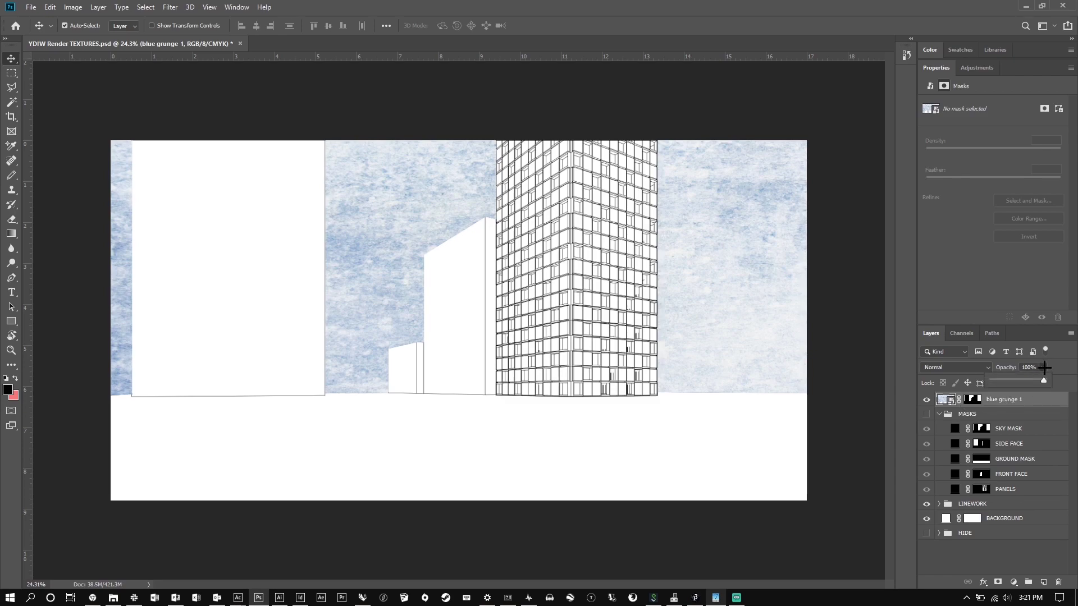
click(1003, 381)
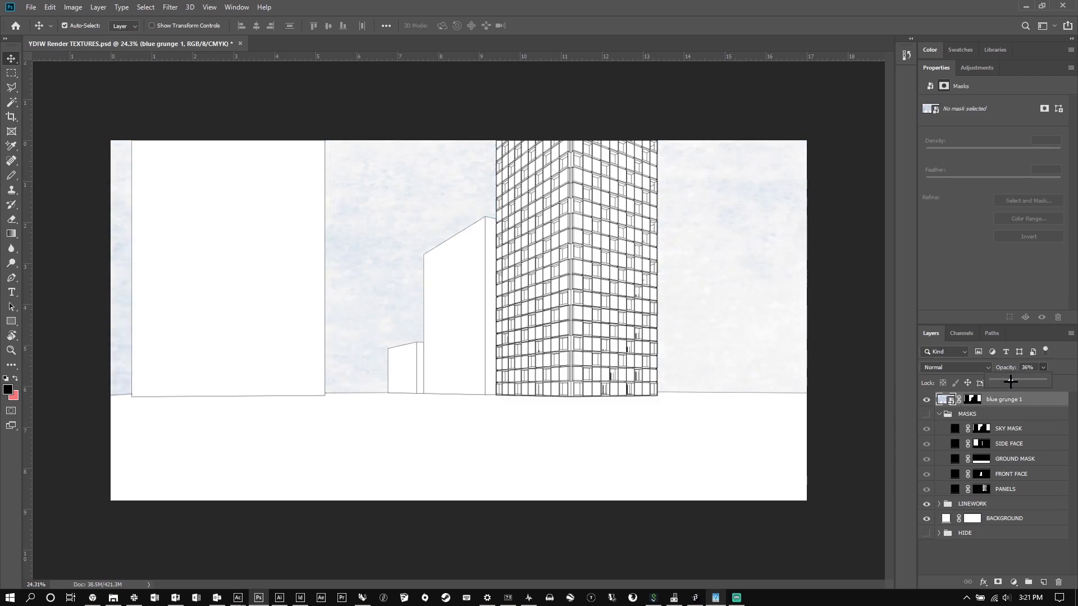
drag(1009, 381, 1015, 381)
click(939, 416)
click(939, 416)
Place gray grunge 1 from the TEXTURES folder into the Photoshop render and rotate it to -90°.
click(113, 597)
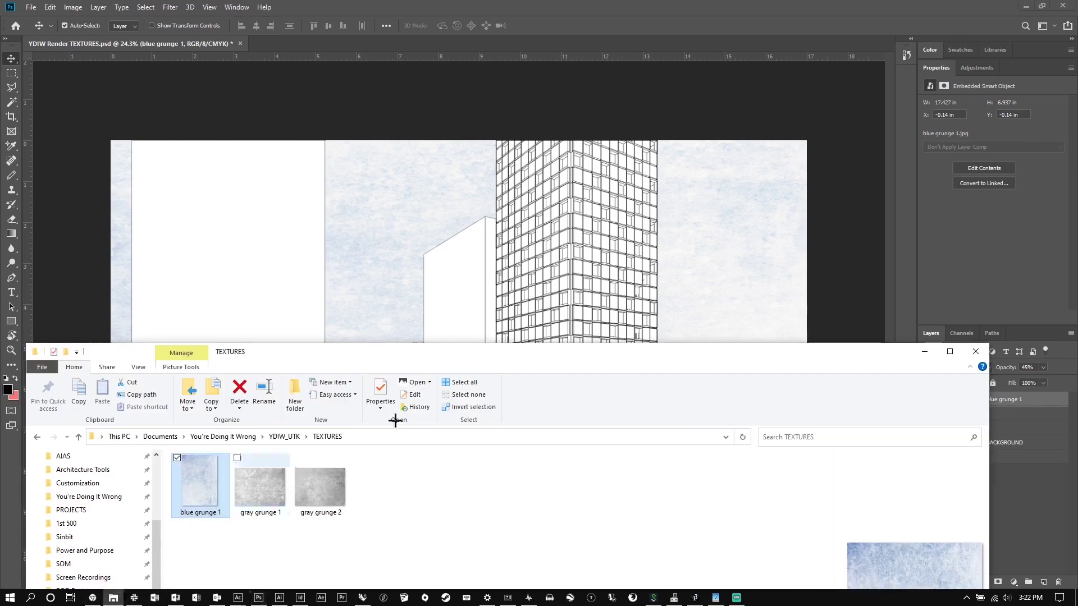
click(267, 501)
drag(260, 496, 531, 229)
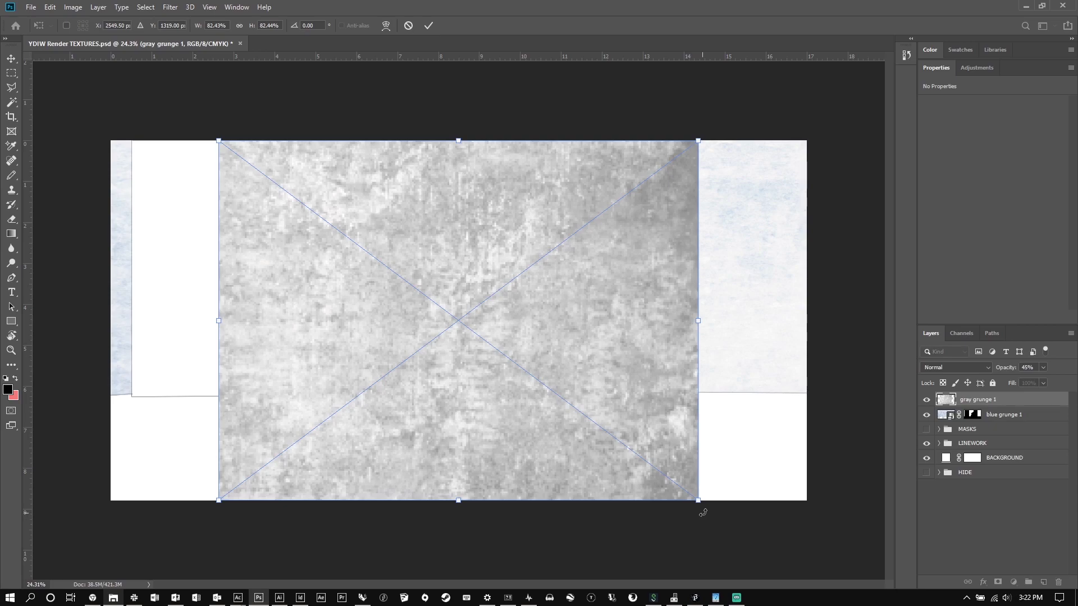
drag(696, 511, 613, 108)
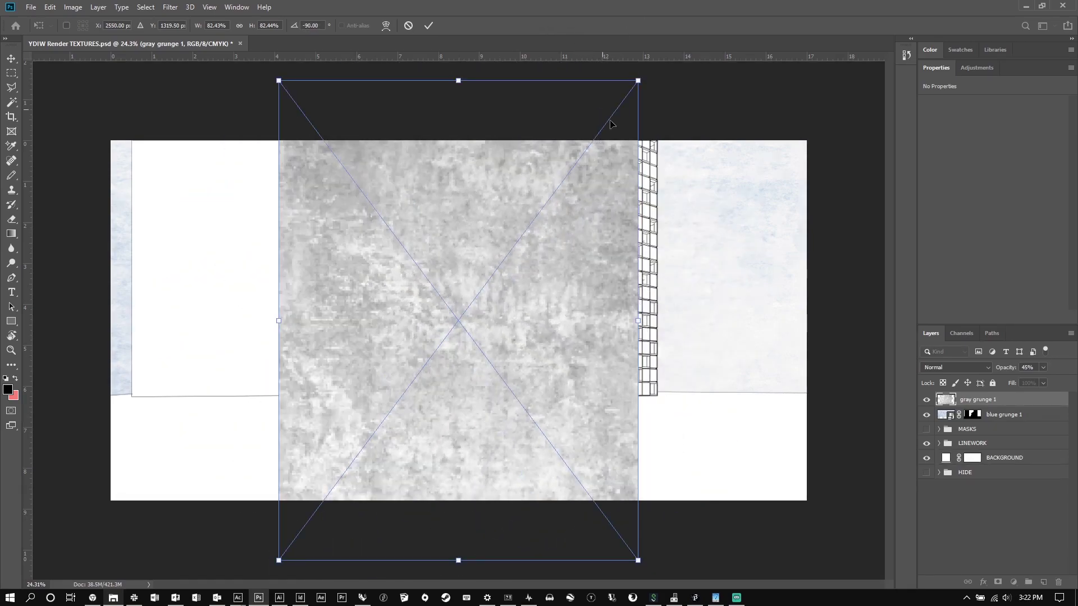
Distort the gray grunge 1 layer to fit the tower's left face in perspective, about 2.03 by 7.65 in.
right_click(550, 298)
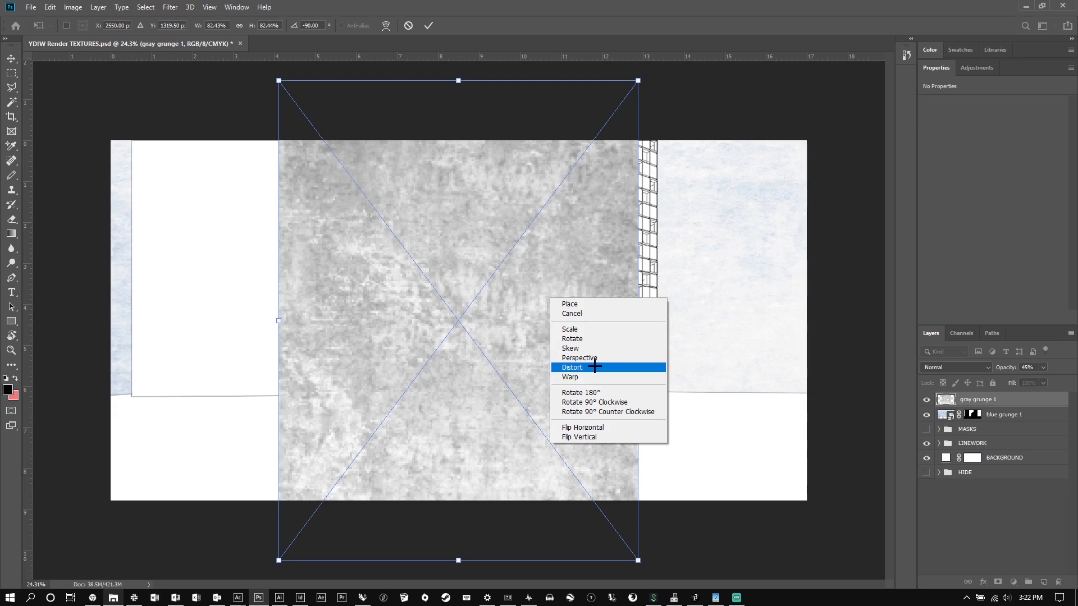
click(594, 366)
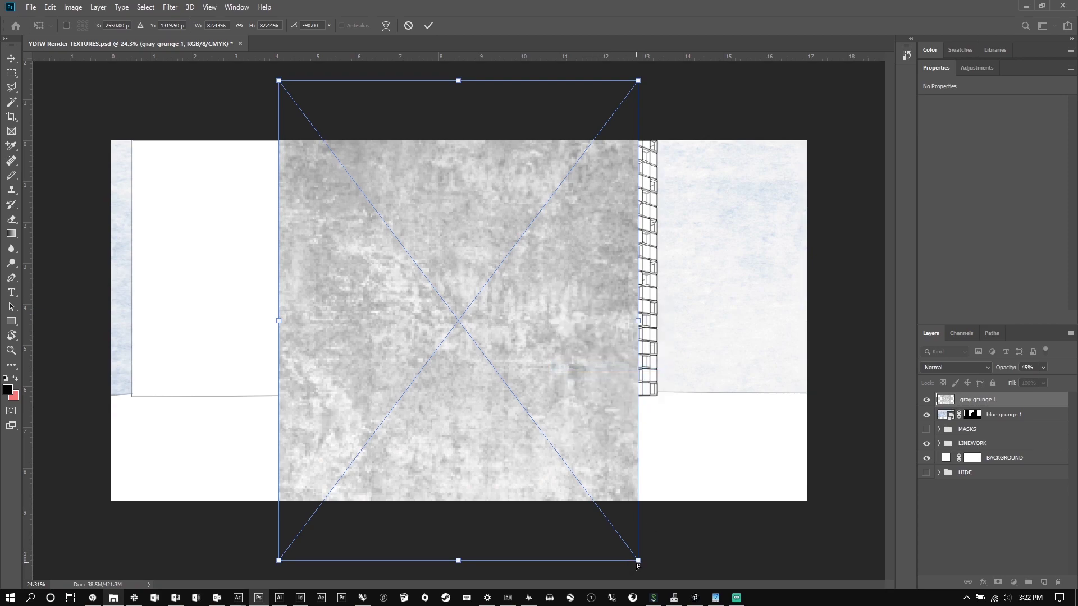
drag(638, 562, 575, 403)
drag(282, 562, 489, 406)
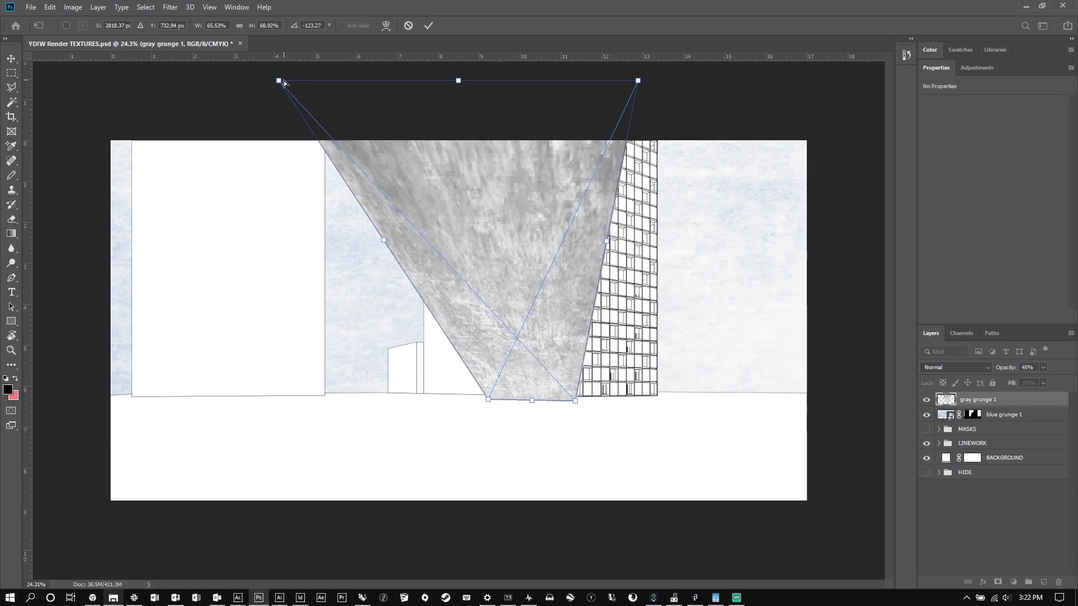
drag(283, 82, 493, 136)
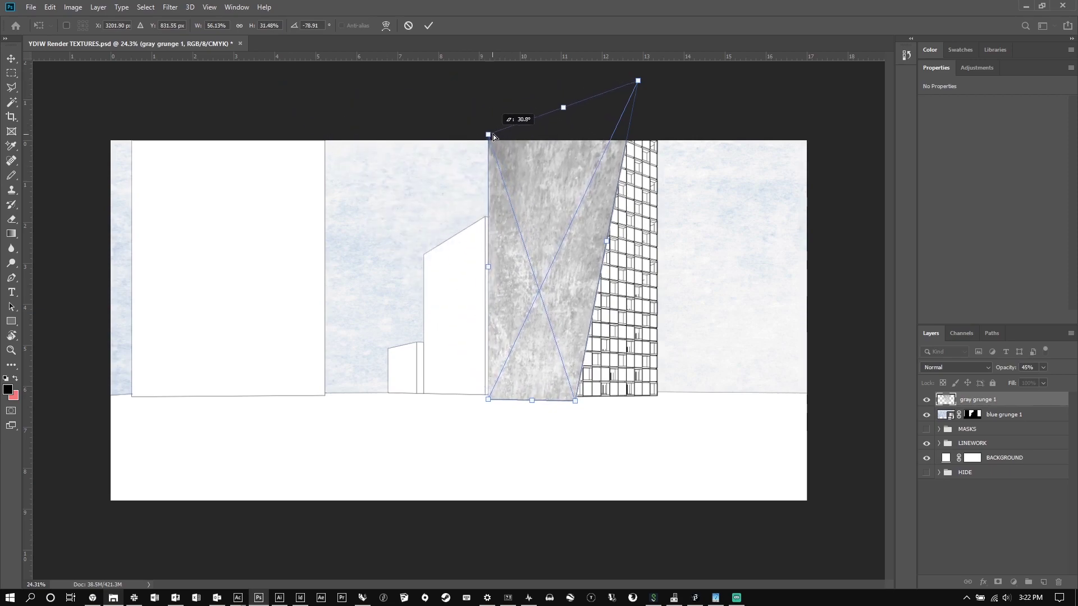
drag(612, 100, 569, 97)
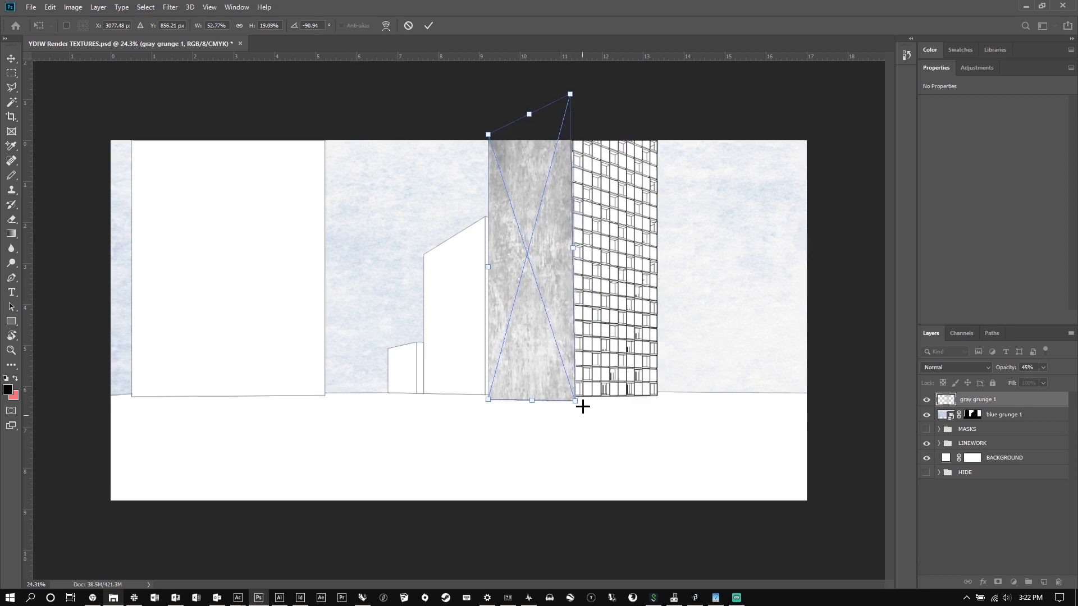
mouse_move(578, 405)
mouse_down()
mouse_move(560, 415)
mouse_move(568, 411)
mouse_up()
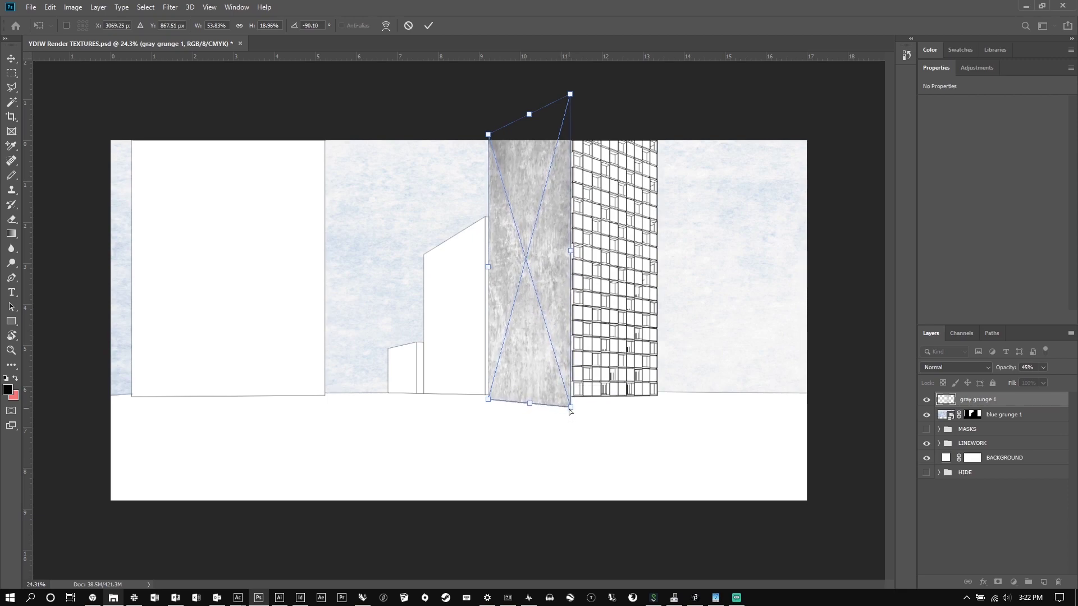
drag(488, 400, 489, 403)
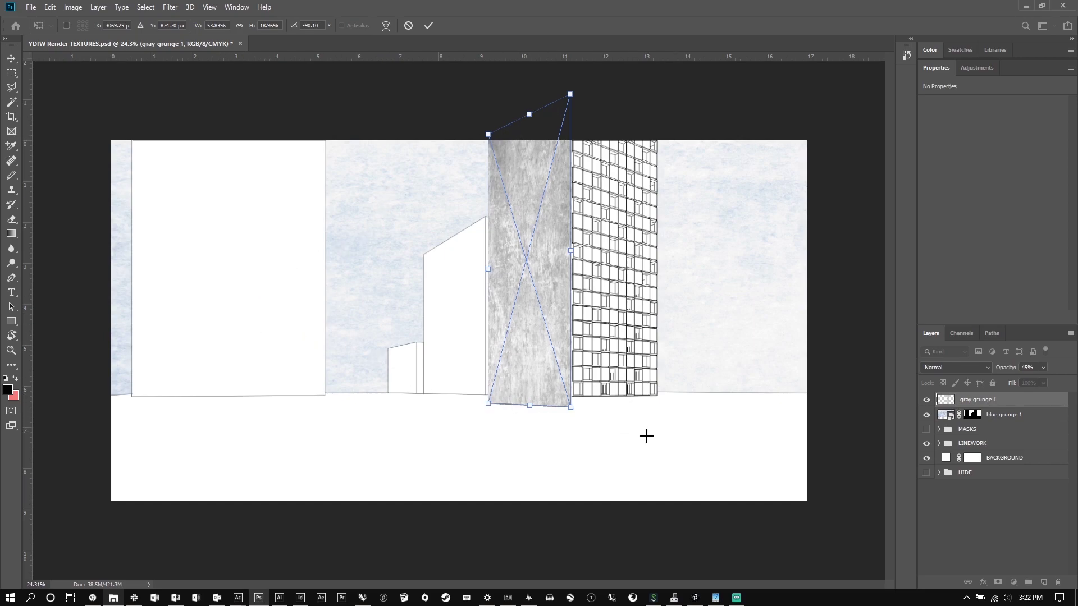
key(Return)
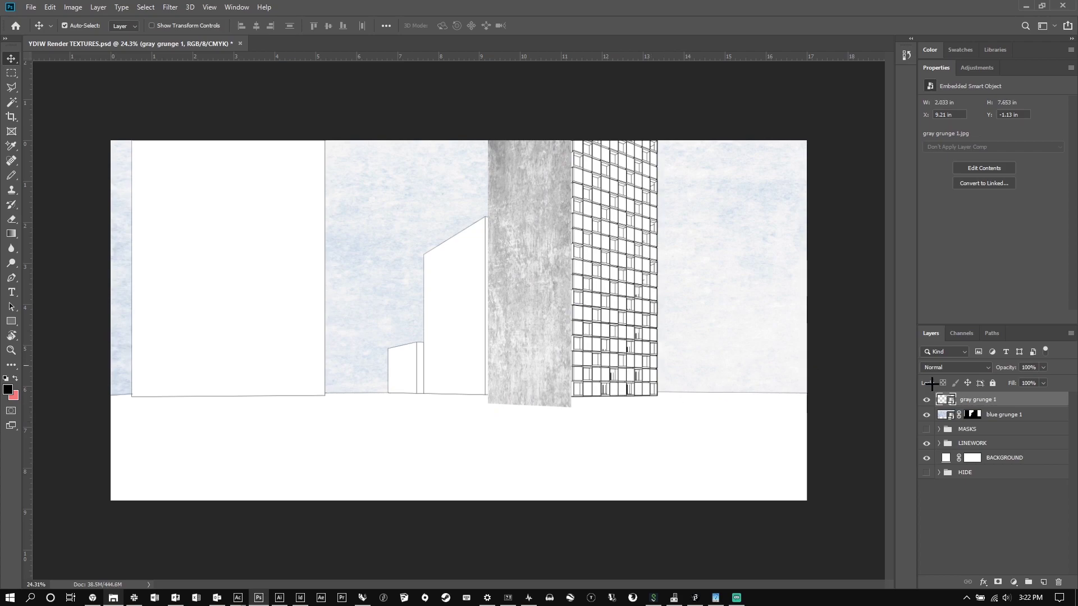
Copy the PANELS layer's mask onto the gray grunge 1 layer and lower that layer's opacity to 58%.
click(940, 430)
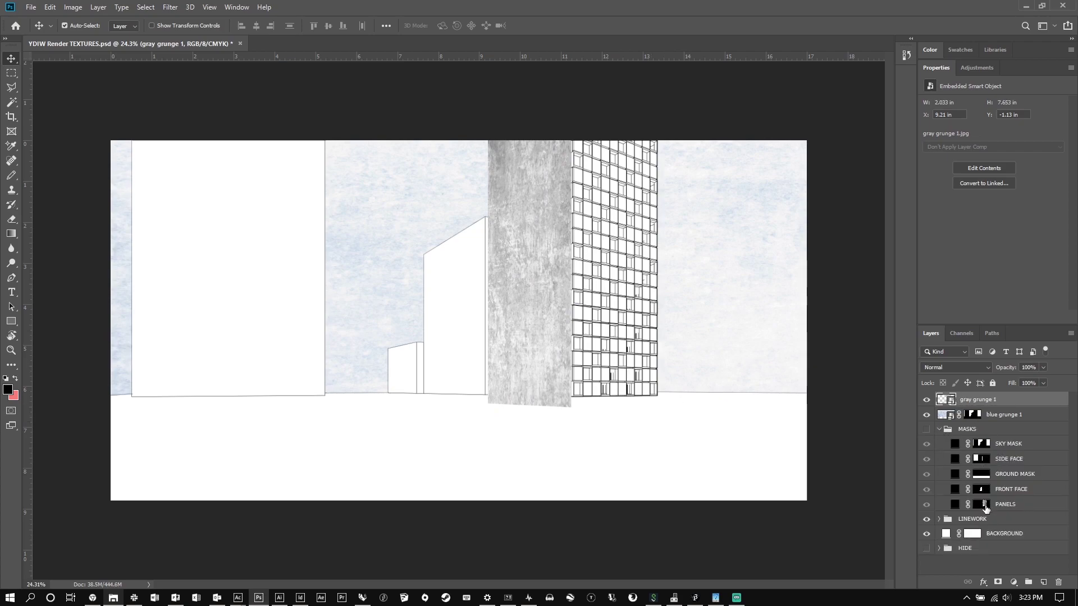
drag(986, 508, 972, 395)
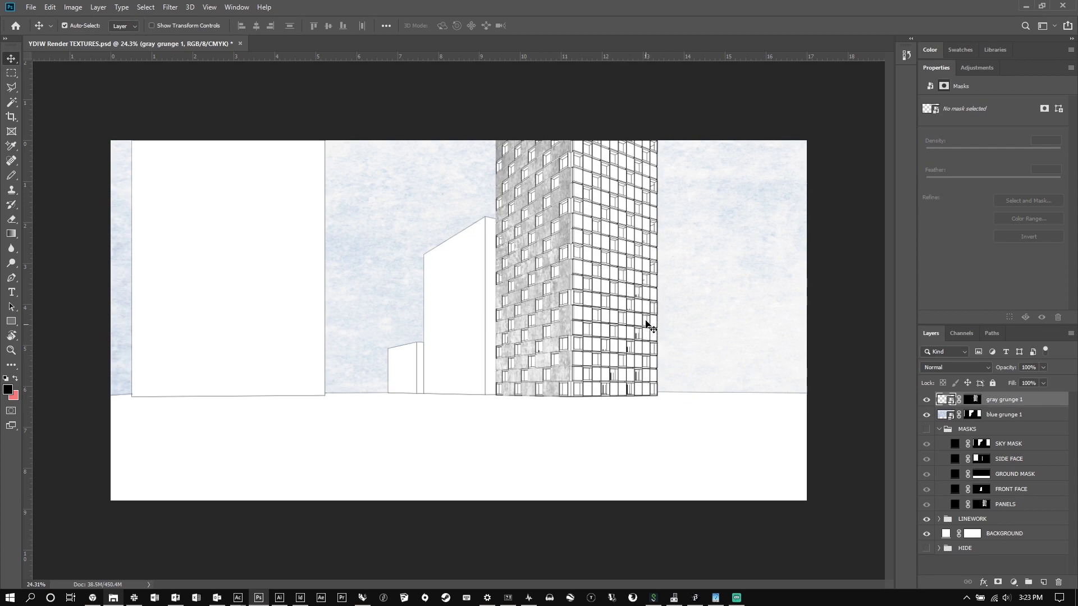
click(1042, 368)
drag(1046, 380, 1024, 382)
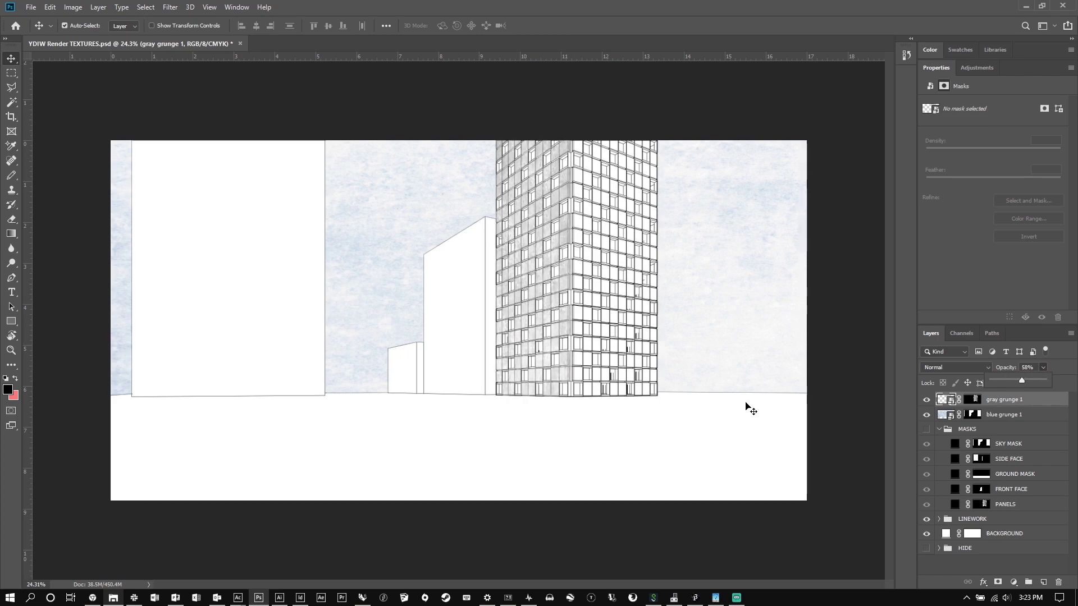
scroll(564, 281, up, 5)
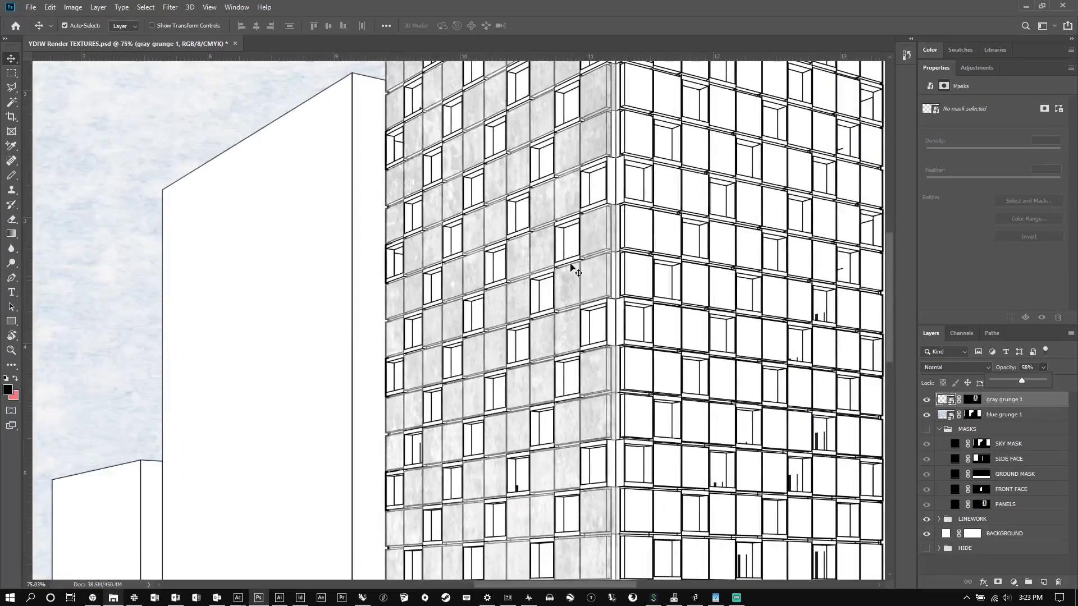
scroll(573, 266, down, 4)
scroll(570, 264, down, 3)
key(ctrl+0)
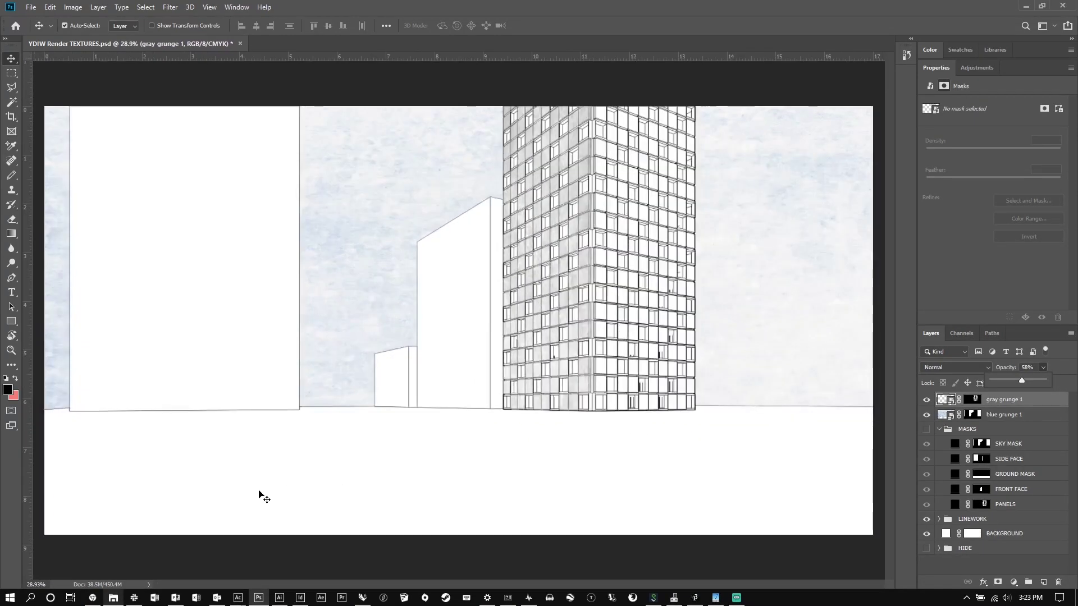
Place gray grunge 2 from the TEXTURES folder into the Photoshop render.
click(112, 598)
drag(317, 483, 433, 329)
mouse_move(551, 241)
mouse_down()
mouse_move(538, 277)
mouse_move(544, 243)
mouse_up()
scroll(582, 278, down, 3)
scroll(583, 331, up, 1)
Distort gray grunge 2, pulling its two upper corners down to the horizon and its lower-left corner to the left building's base.
right_click(585, 346)
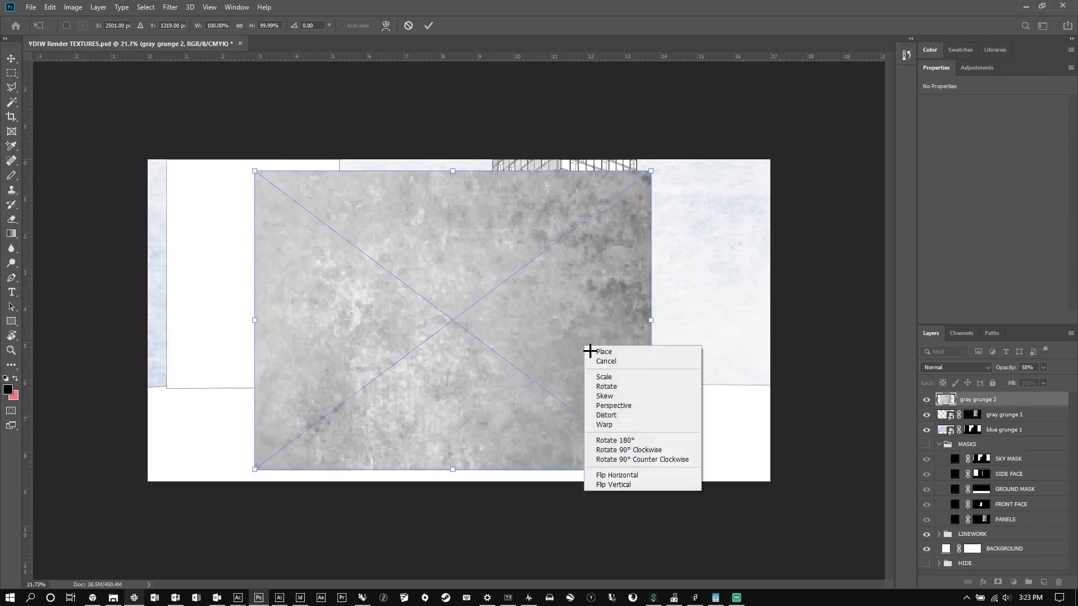
click(634, 415)
drag(651, 174, 828, 377)
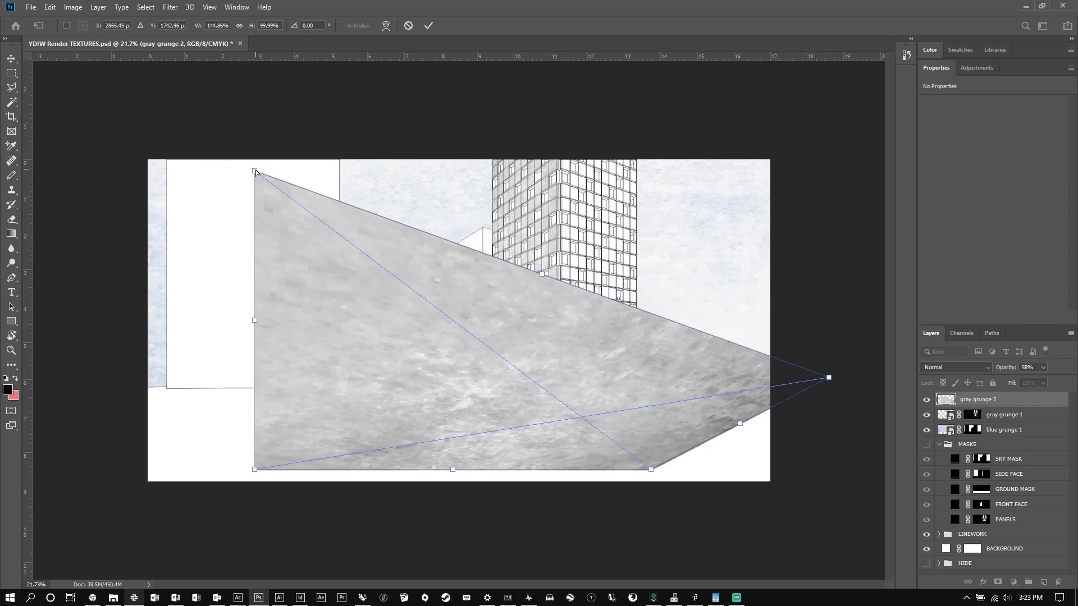
drag(255, 172, 391, 380)
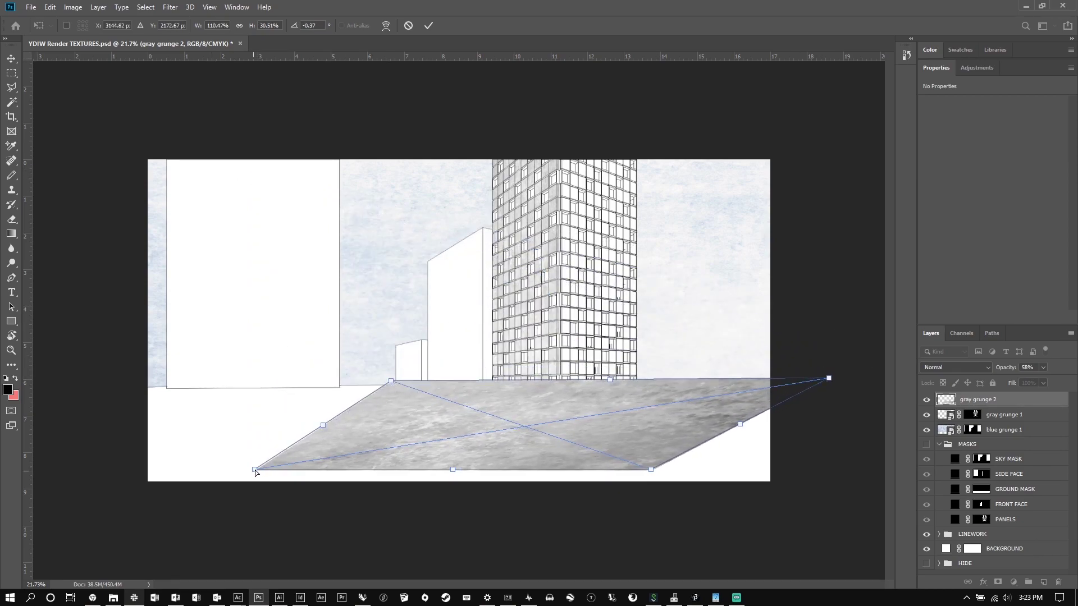
drag(256, 471, 164, 387)
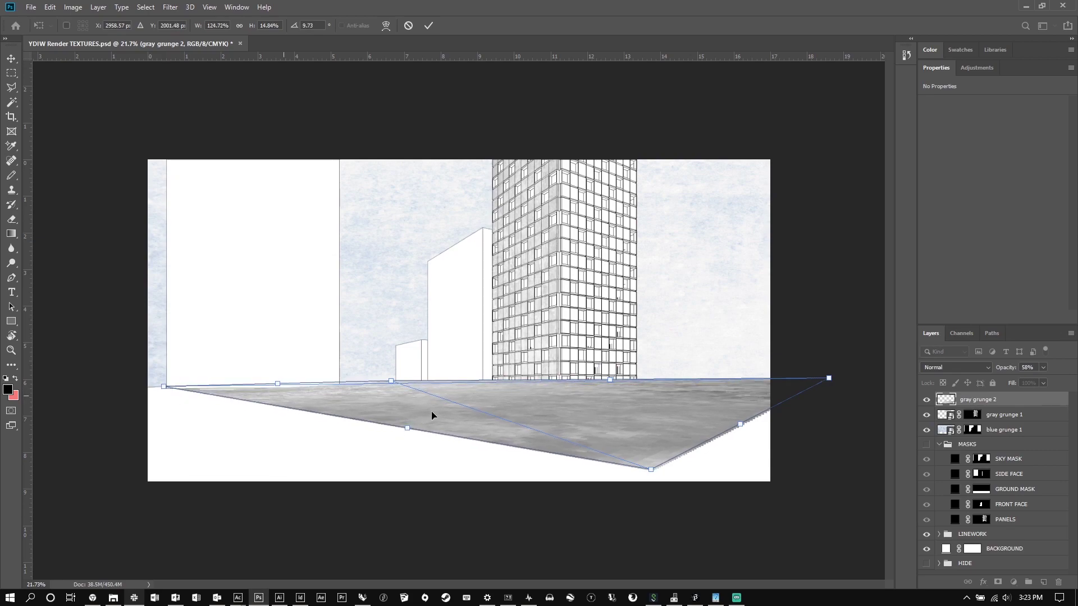
Stretch the distorted gray grunge 2 past both sides of the canvas to cover the ground, about 53.5 by 5.8 in.
key(ctrl+0)
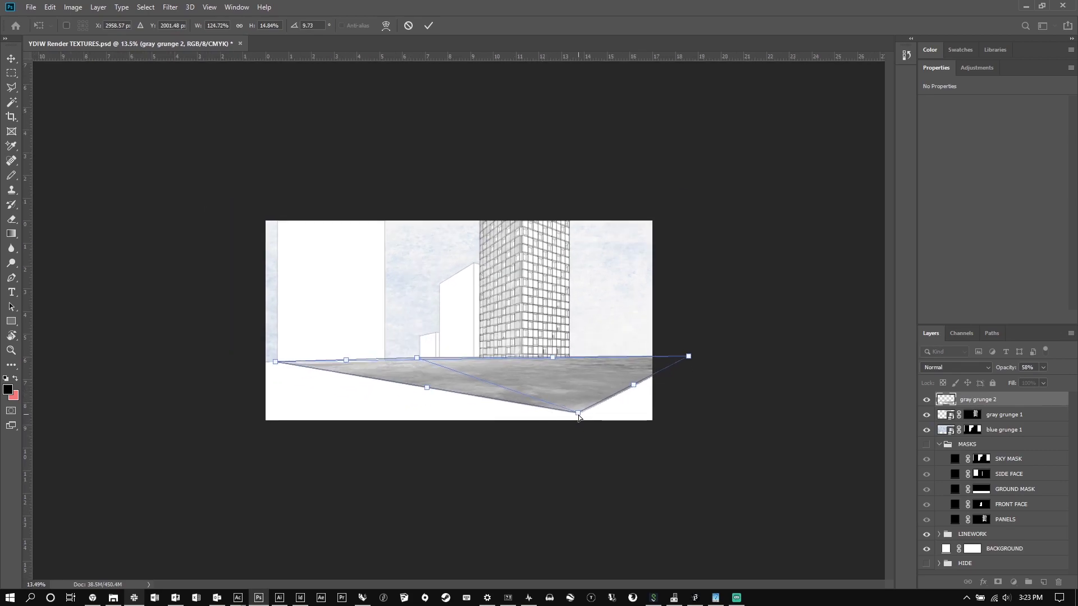
drag(579, 415, 50, 454)
key(ctrl+0)
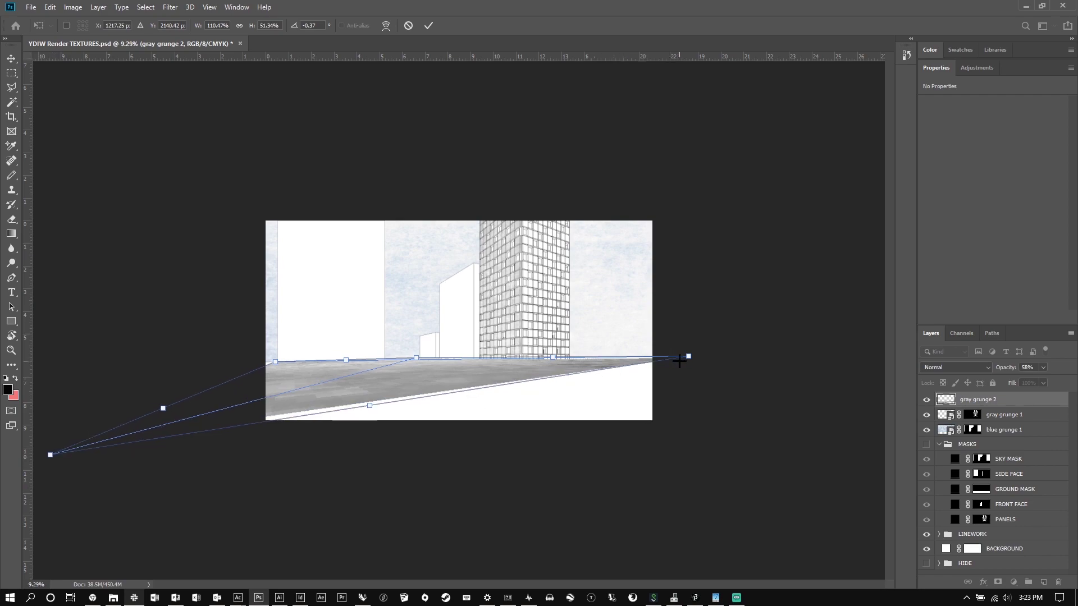
drag(617, 348, 817, 350)
drag(504, 382, 572, 413)
scroll(314, 430, down, 2)
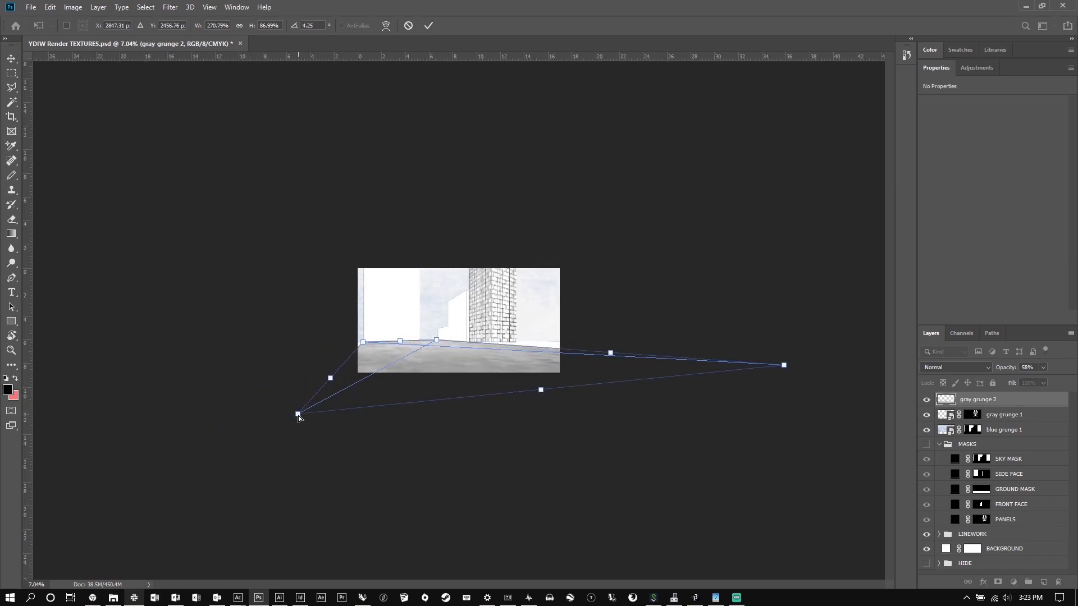
drag(298, 414, 198, 385)
drag(366, 344, 359, 335)
drag(435, 339, 436, 334)
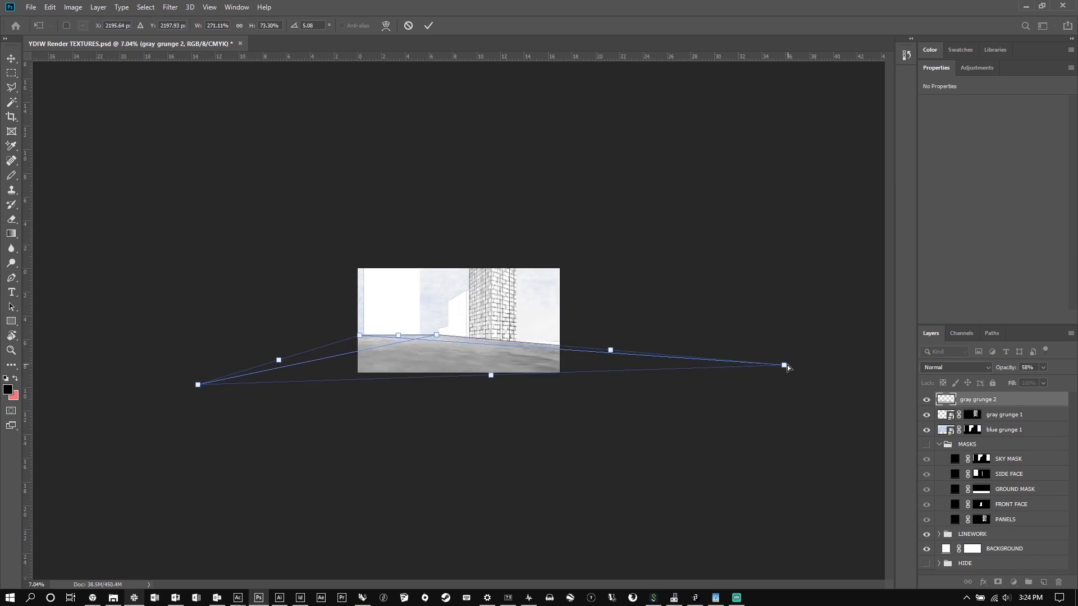
drag(784, 365, 863, 356)
drag(198, 384, 228, 403)
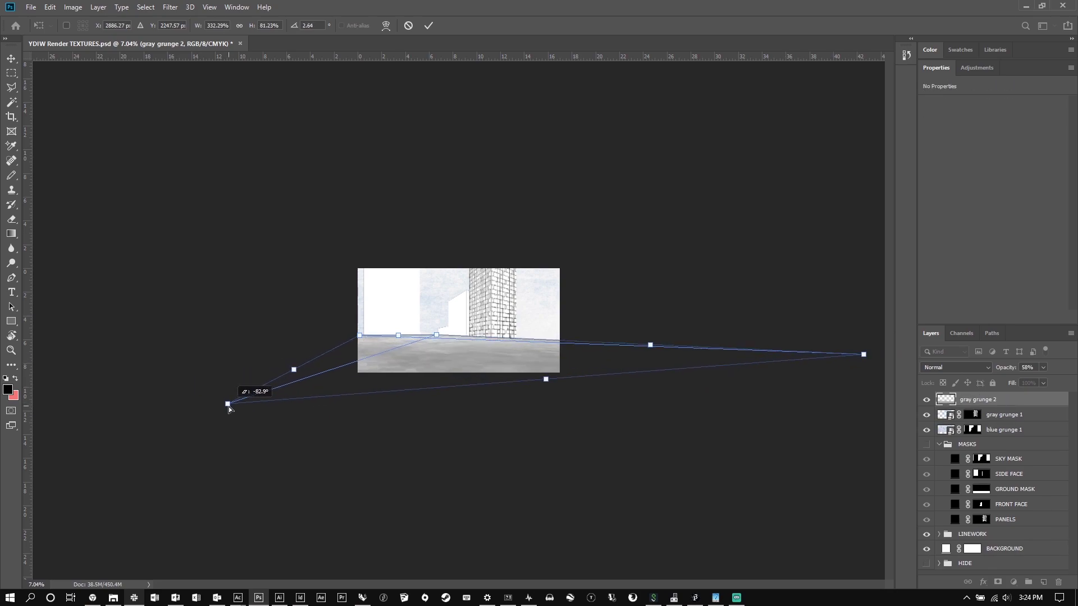
key(Return)
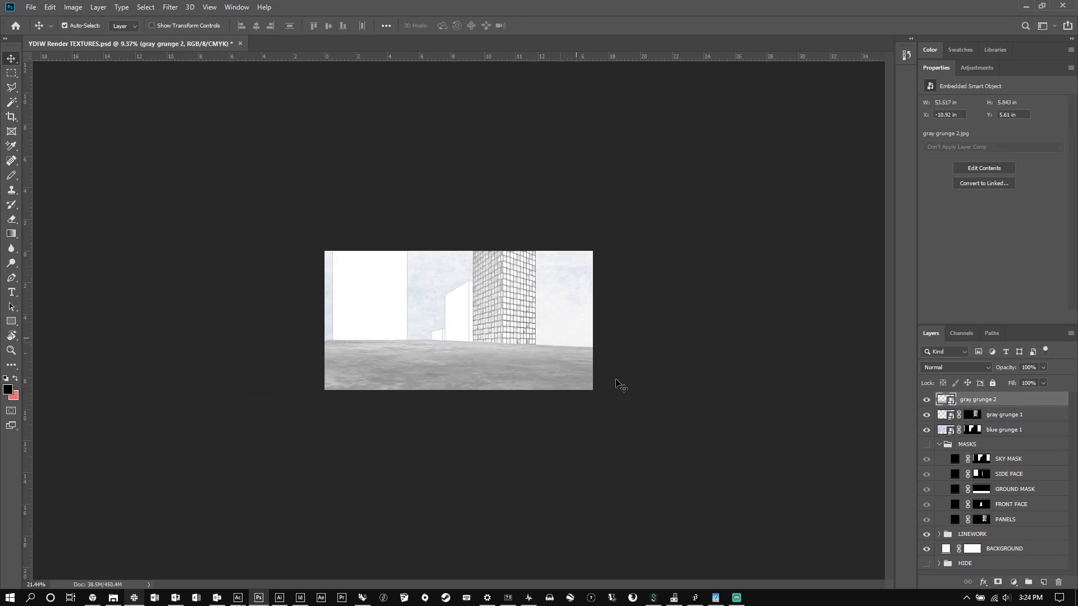
Copy the GROUND MASK layer's mask onto the gray grunge 2 layer and lower that layer's opacity to 70%.
scroll(622, 399, up, 8)
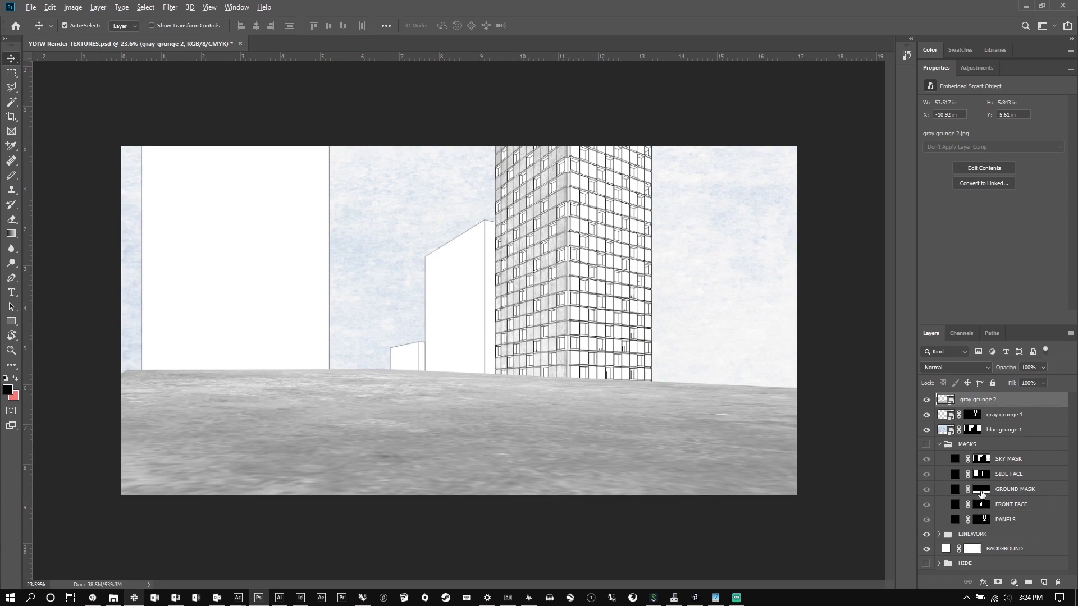
drag(982, 494, 973, 400)
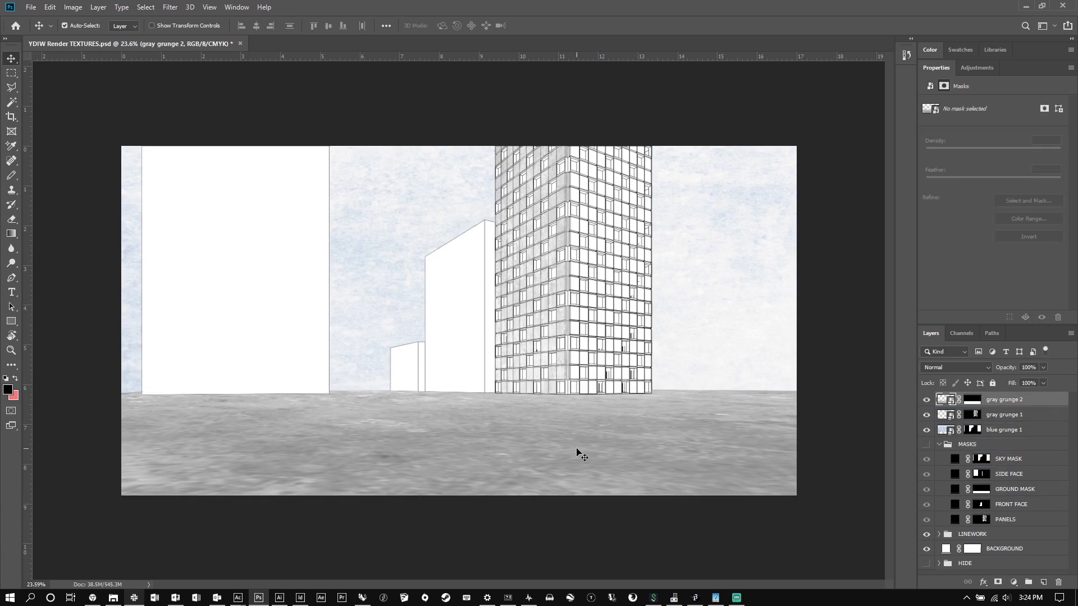
click(1044, 367)
click(1016, 379)
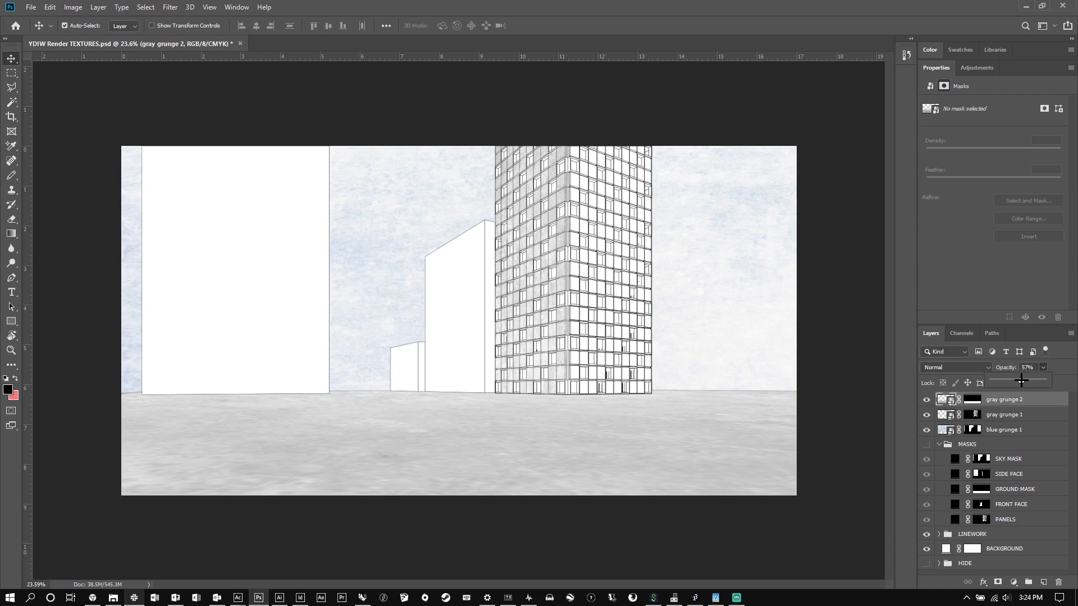
drag(1021, 381, 1027, 380)
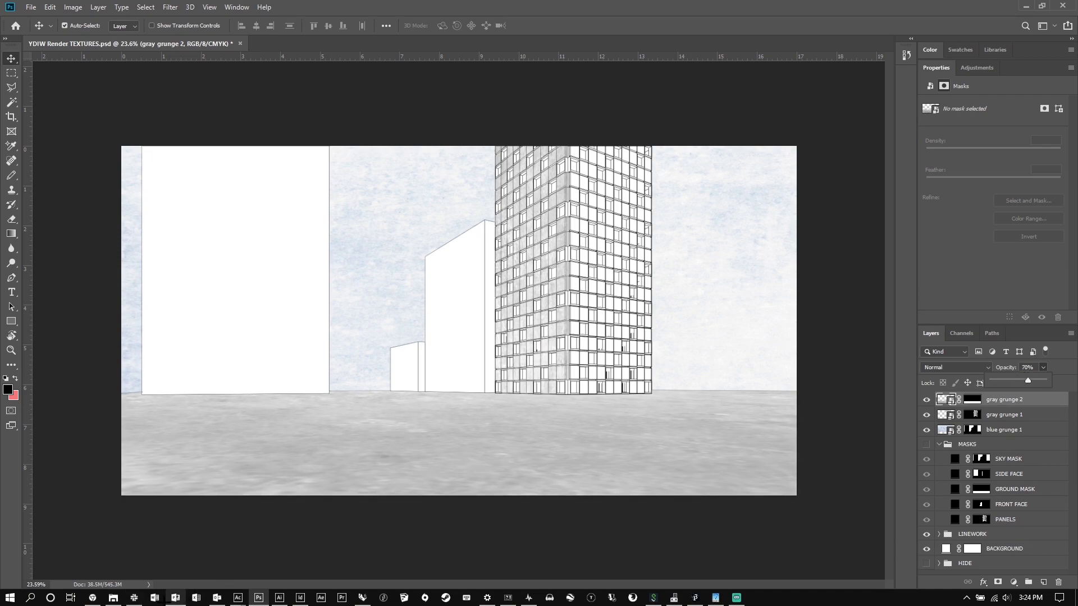
Switch to File Explorer and open the Textures folder inside Documents > Architecture Tools.
click(113, 597)
drag(407, 346, 463, 171)
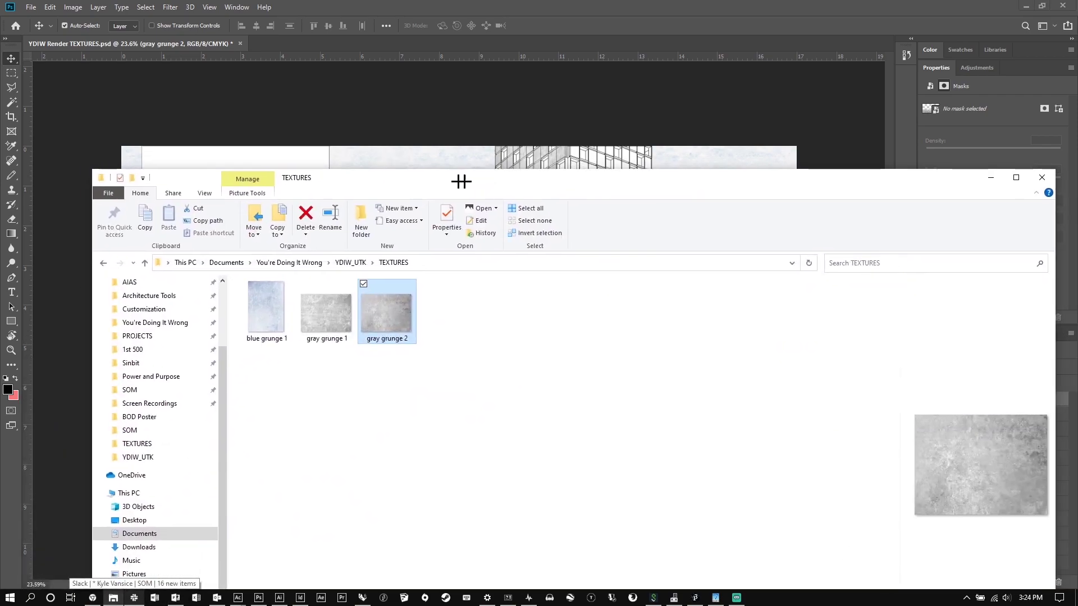
click(340, 261)
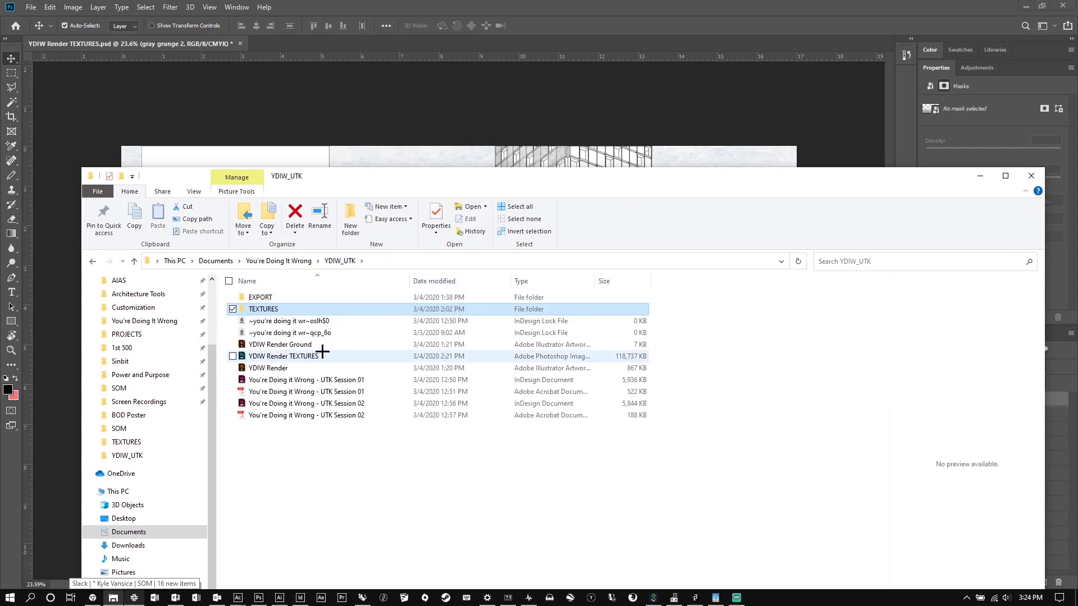
click(144, 295)
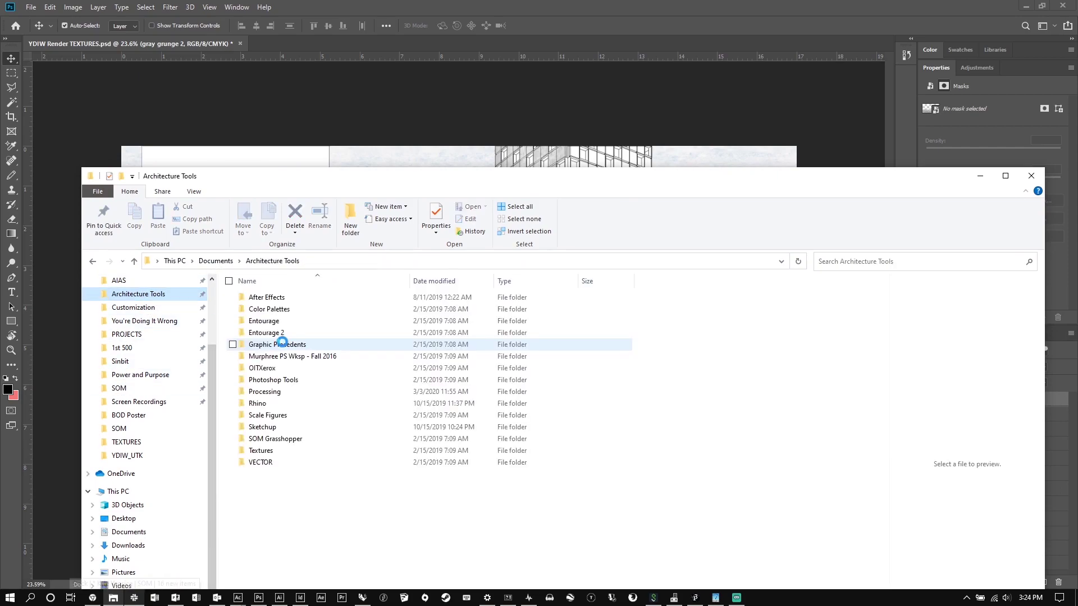
click(283, 449)
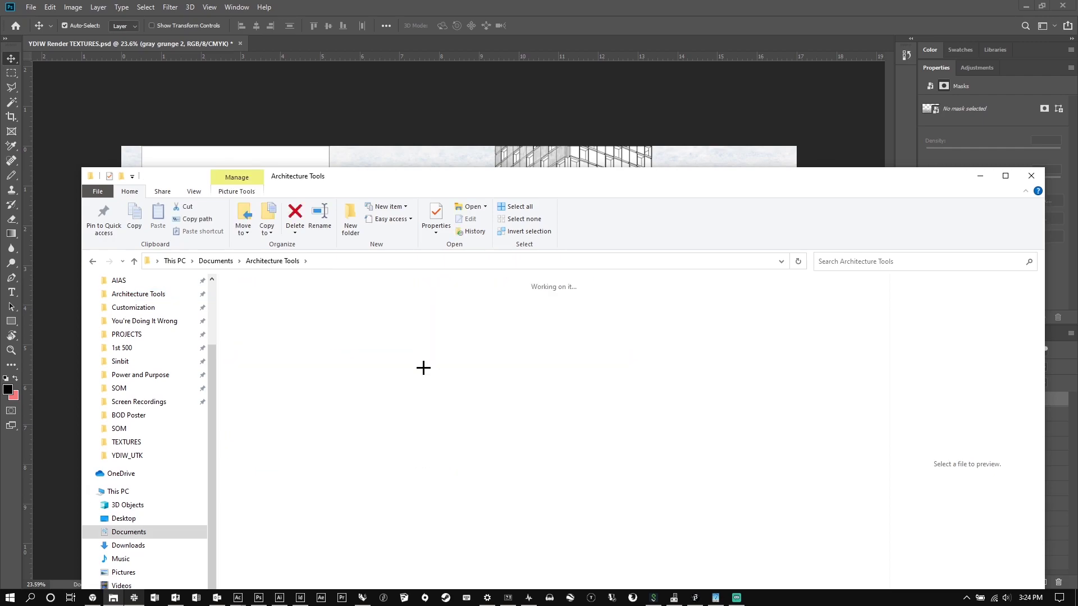
Browse the Textures folder, select the black-line grid image ending in 320wi, and move the window down to uncover the render.
scroll(617, 362, down, 5)
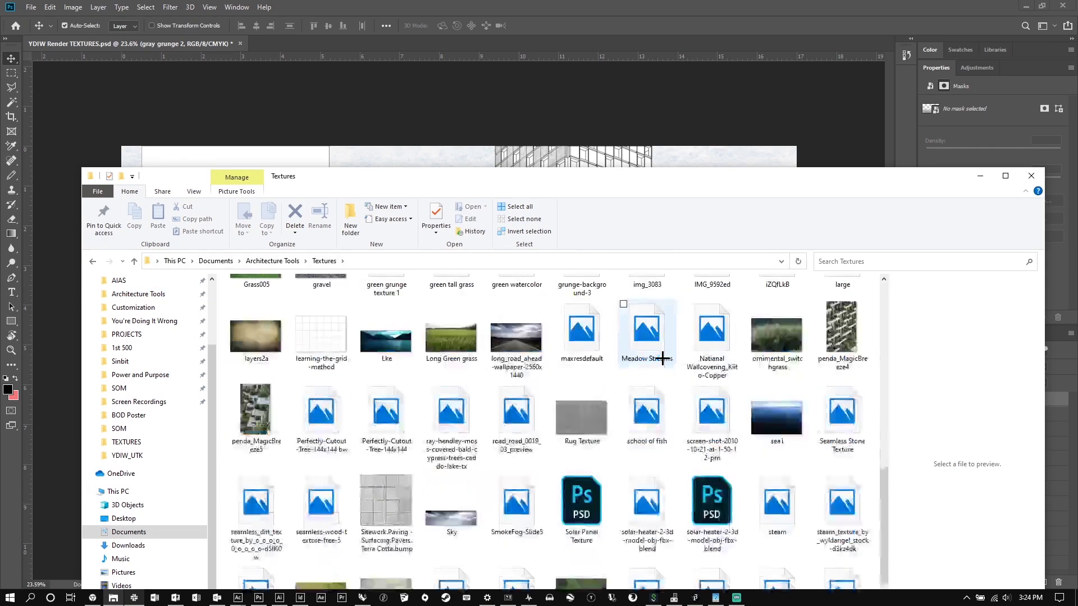
scroll(655, 356, up, 5)
scroll(593, 326, down, 3)
scroll(593, 331, down, 5)
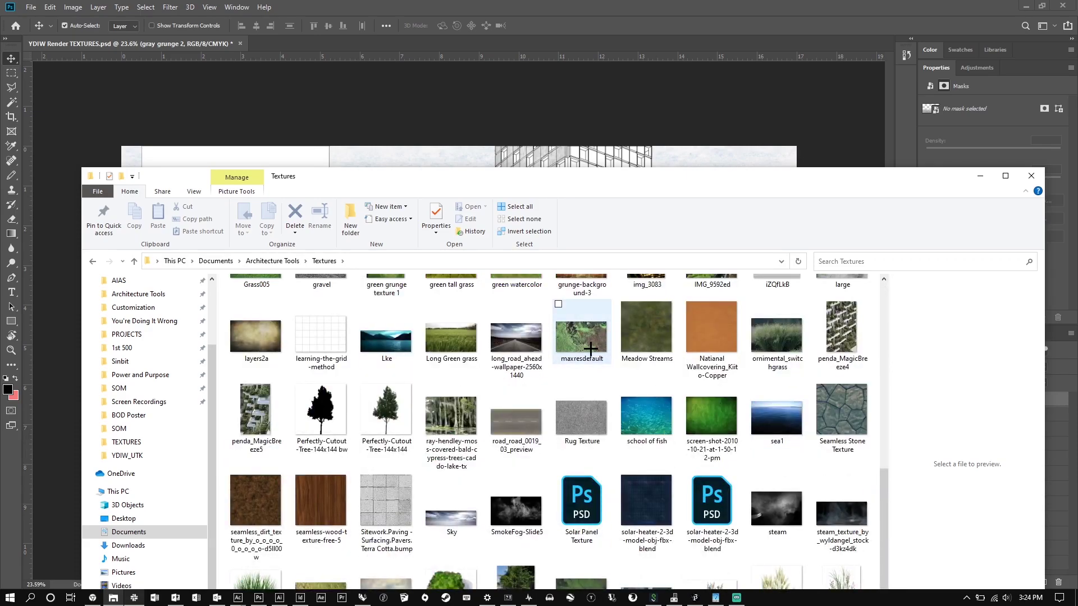
scroll(589, 345, down, 2)
scroll(584, 396, up, 10)
click(586, 305)
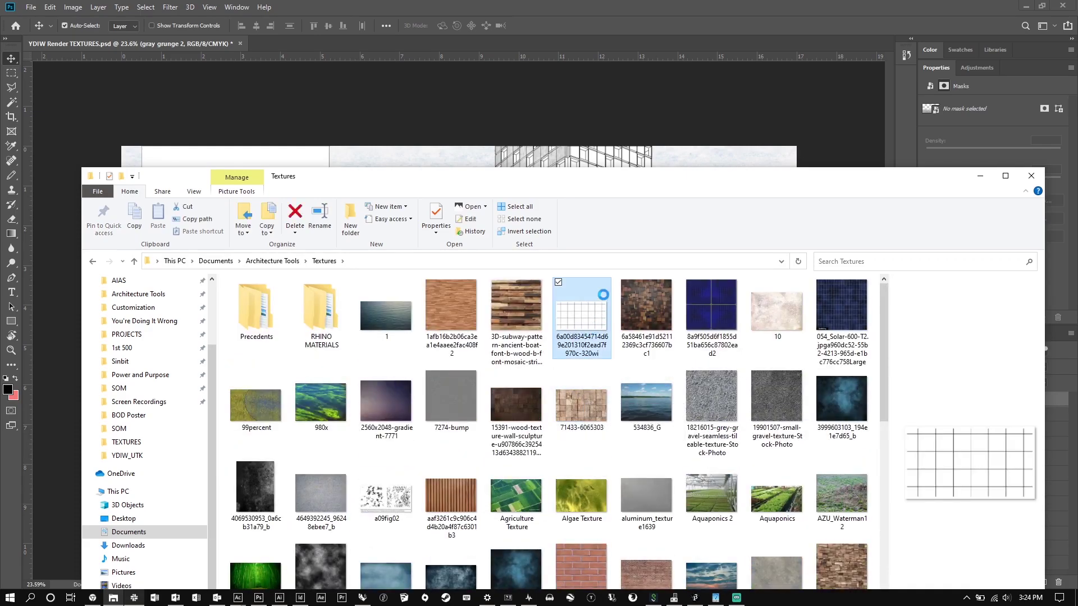
drag(578, 176, 675, 385)
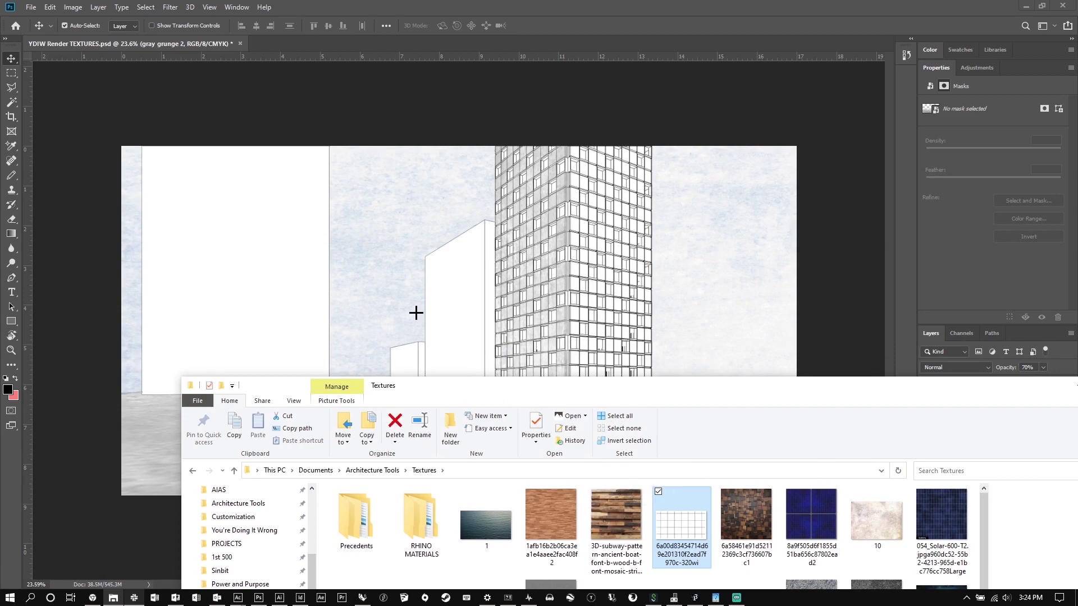
Place the selected grid image in the render, then enlarge it to about 133% and rotate it about 83° over the ground below the large white block.
click(399, 305)
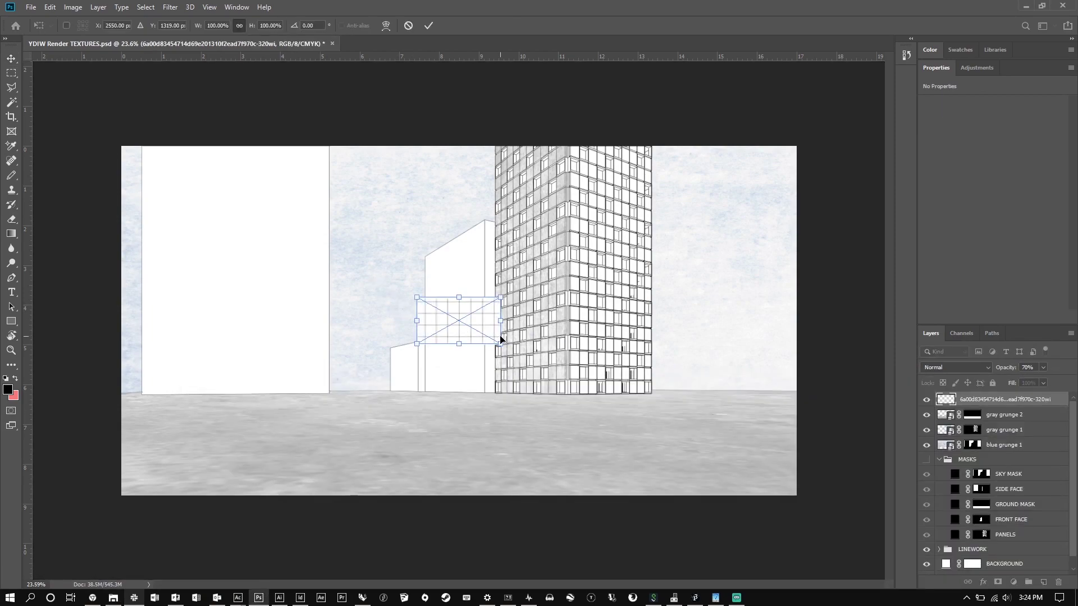
drag(500, 339, 398, 374)
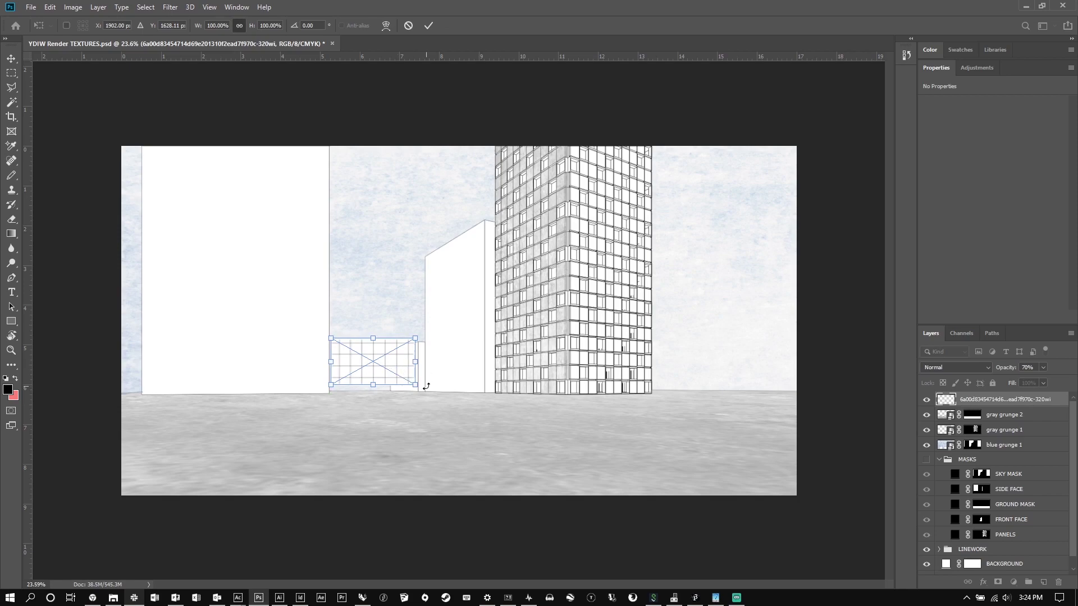
drag(426, 387, 267, 451)
Distort the placed grid into ground perspective, with its far edge along the white block's base and its near corners spread wide.
right_click(311, 448)
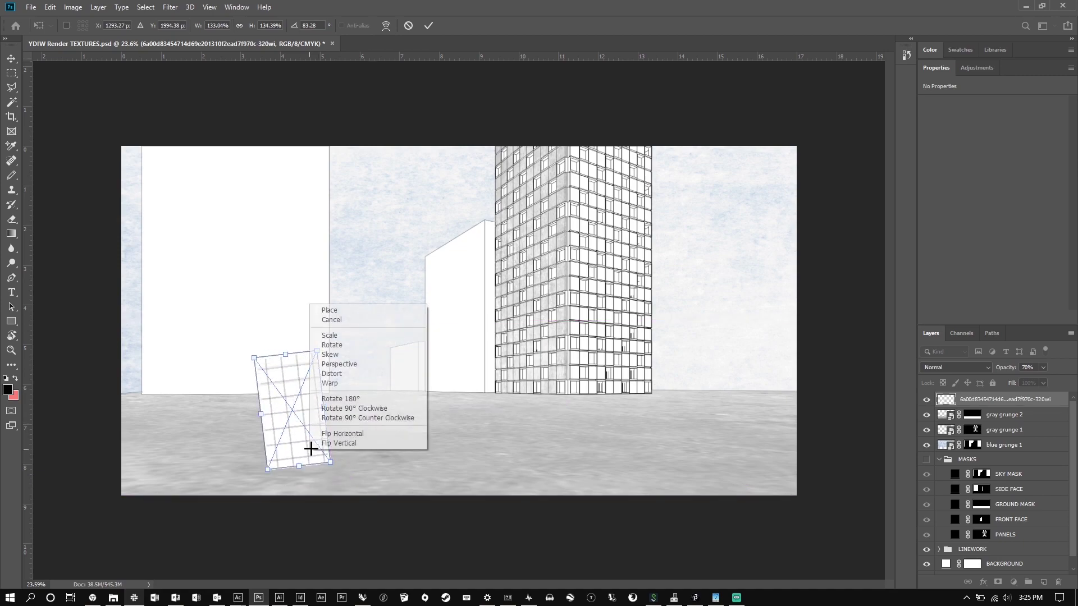
click(351, 375)
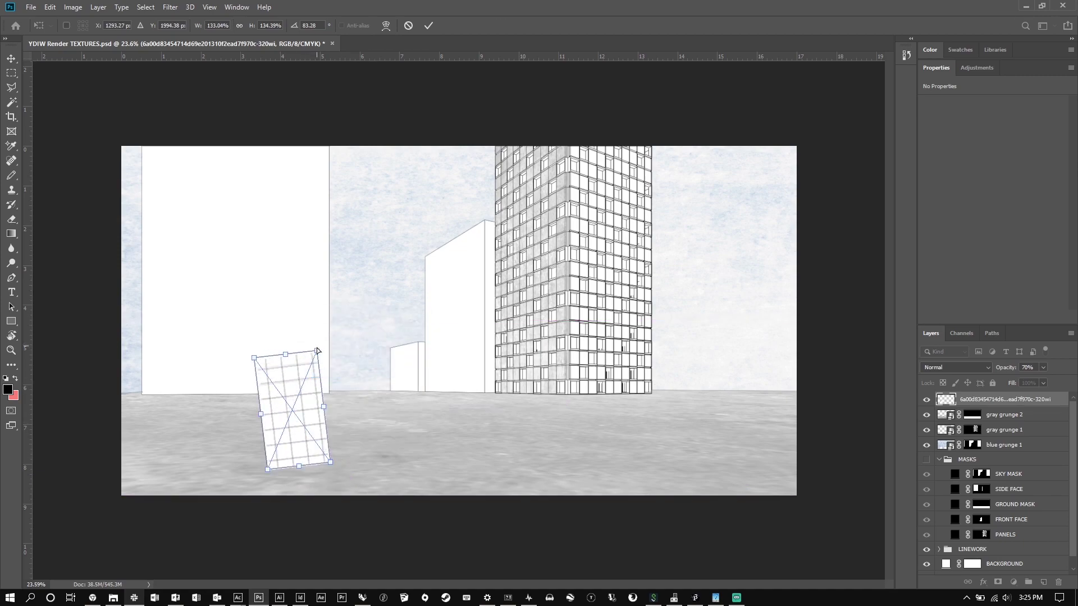
drag(318, 352, 335, 390)
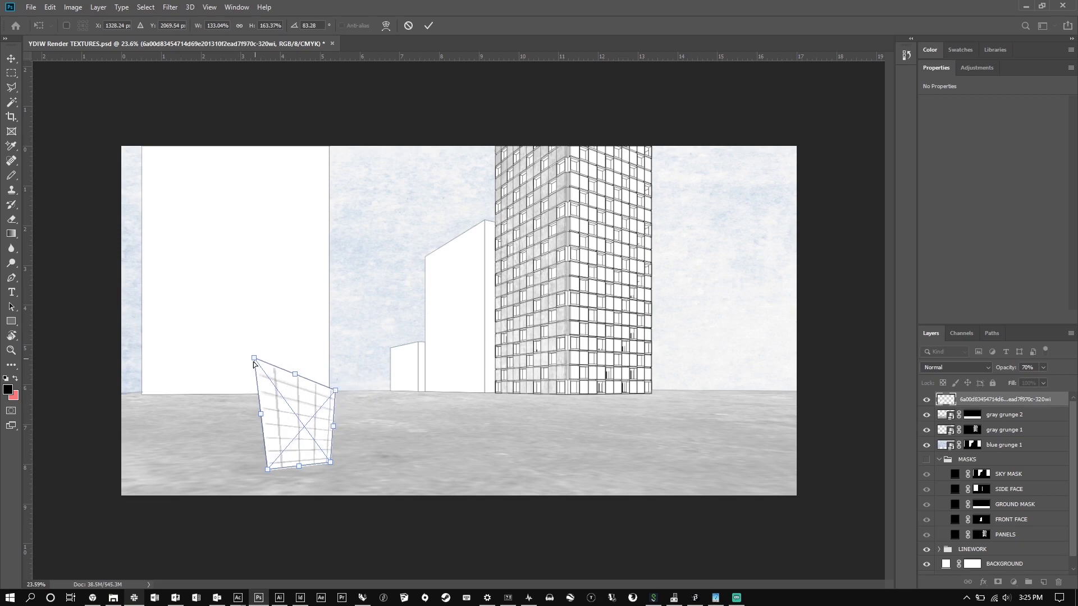
drag(254, 358, 142, 393)
scroll(354, 445, down, 2)
drag(370, 418, 634, 444)
drag(325, 423, 73, 454)
drag(242, 369, 245, 370)
Stretch the distorted grid further past the canvas edges, to about 26.4 by 3.5 in, and commit the placement.
key(ctrl+minus)
drag(140, 433, 82, 438)
drag(181, 400, 164, 398)
drag(604, 423, 665, 423)
drag(263, 361, 323, 359)
double_click(464, 369)
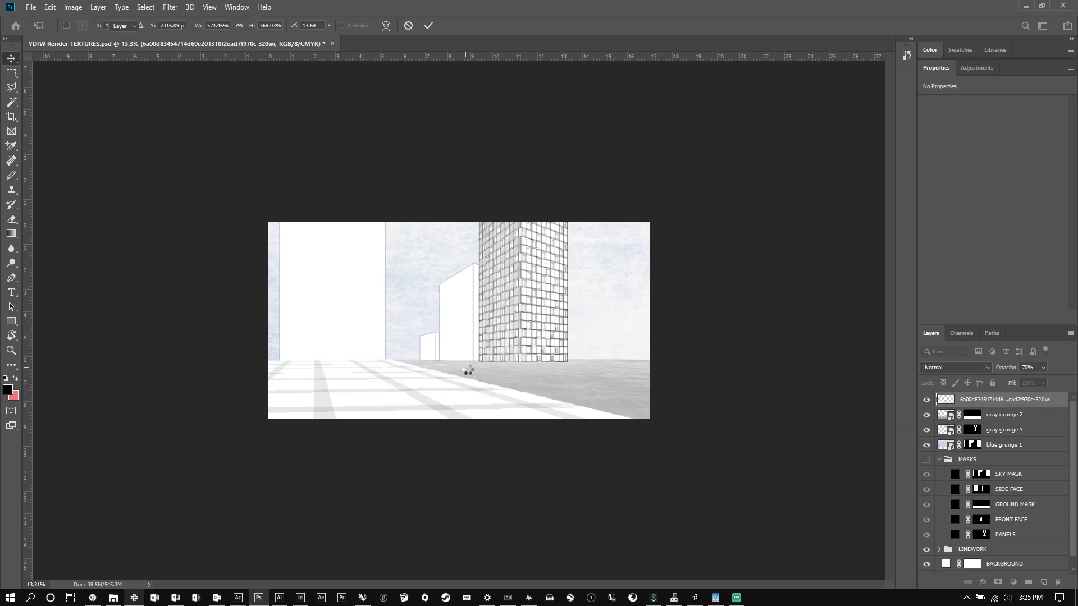
scroll(416, 387, up, 5)
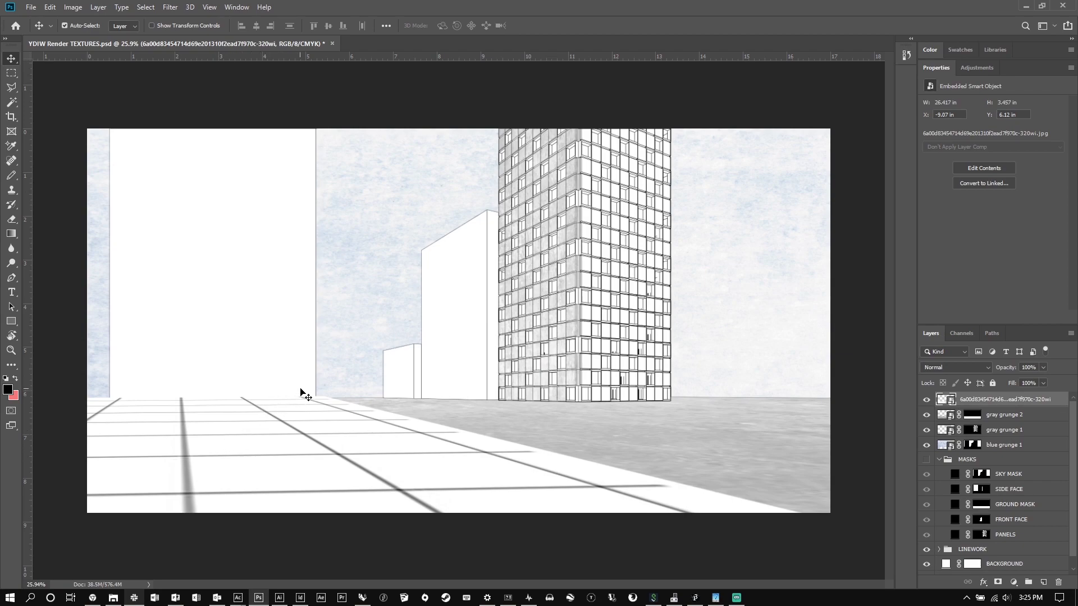
Preview the blend modes on the grid layer and set it to Multiply.
click(974, 367)
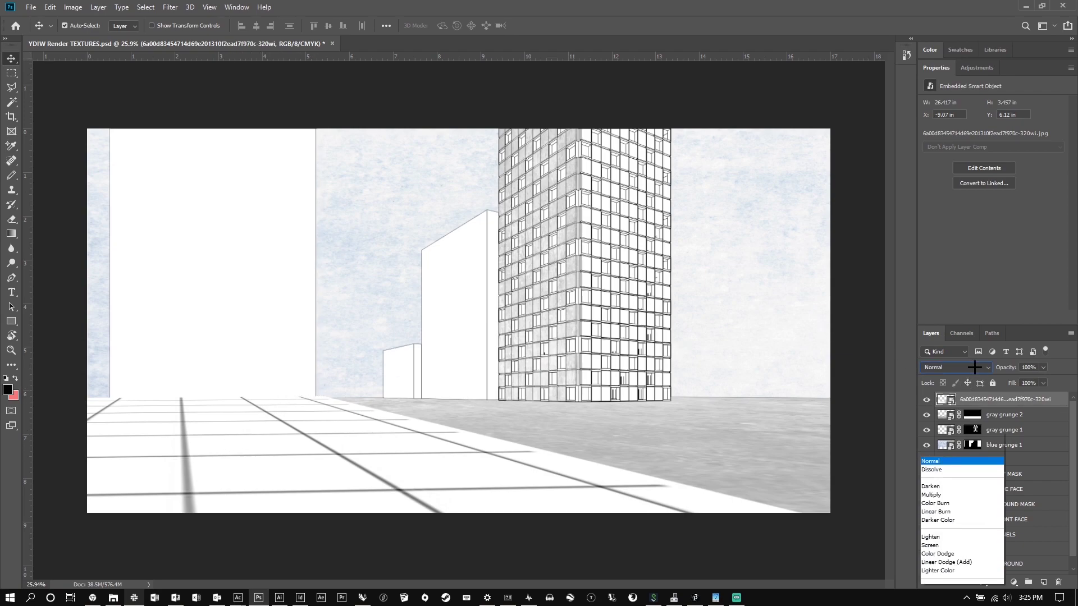
key(Down)
key(Down)
key(Down)
key(Down)
key(Down)
key(Down)
key(Down)
key(Down)
key(Down)
key(Down)
key(Down)
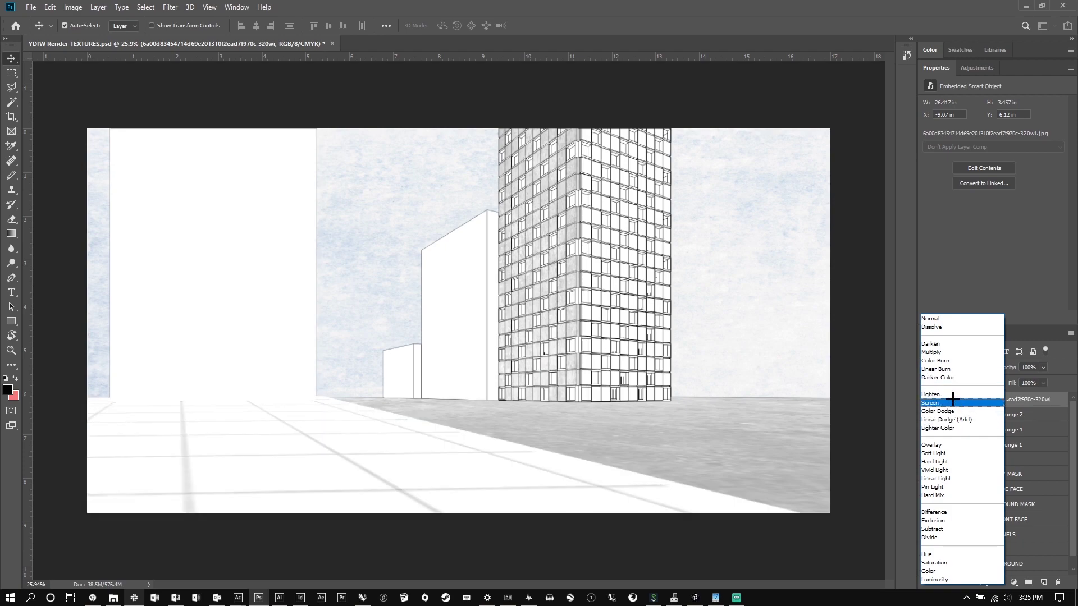
click(945, 353)
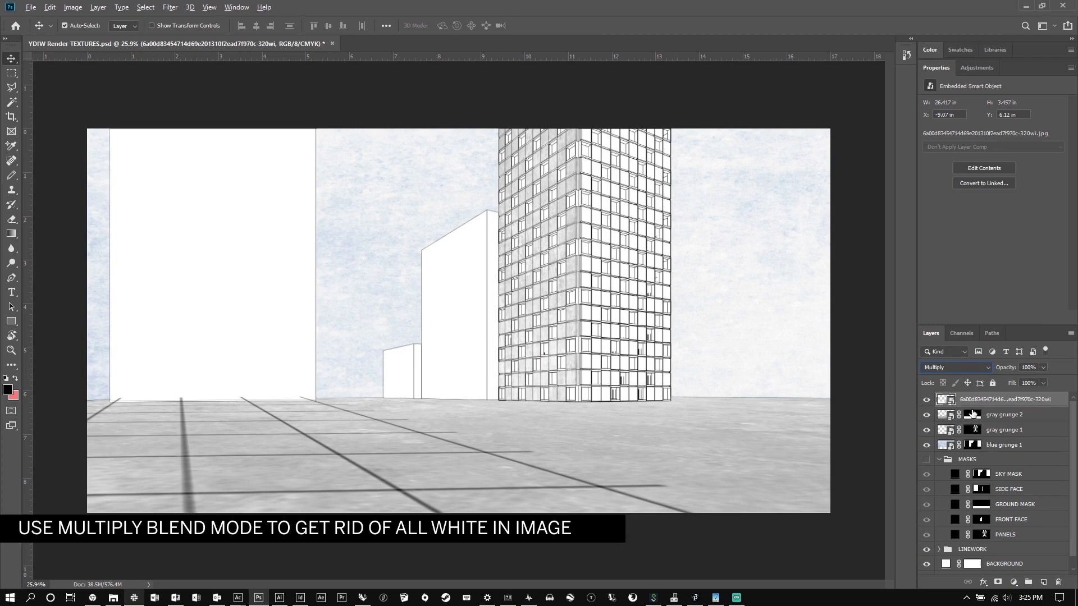
Copy the gray grunge 2 layer's mask onto the grid layer and lower the grid layer's opacity to 49%.
drag(972, 414, 981, 400)
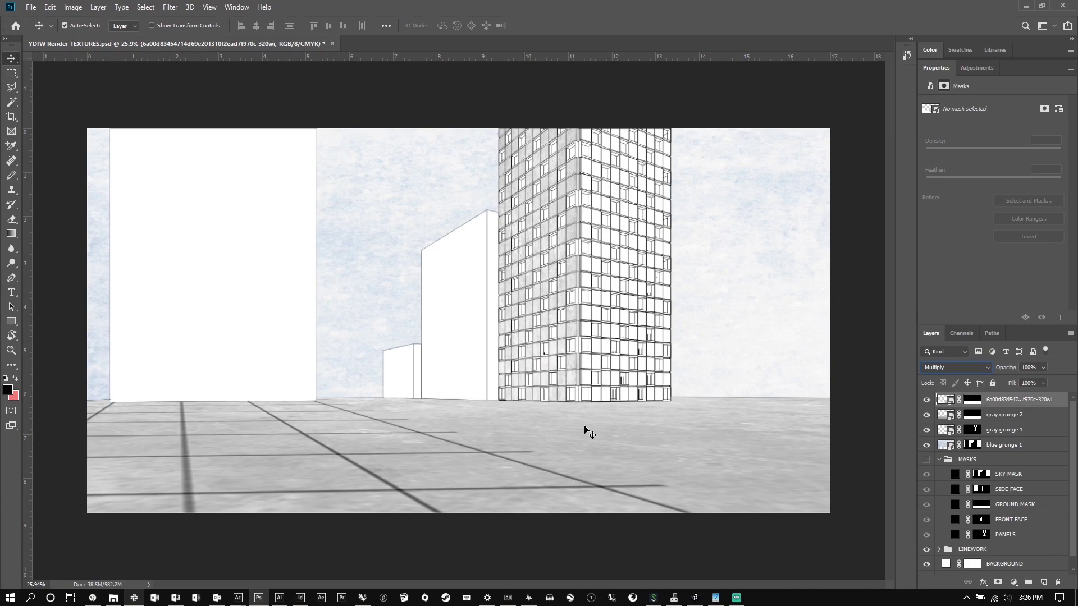
click(1043, 367)
drag(1022, 382, 1015, 380)
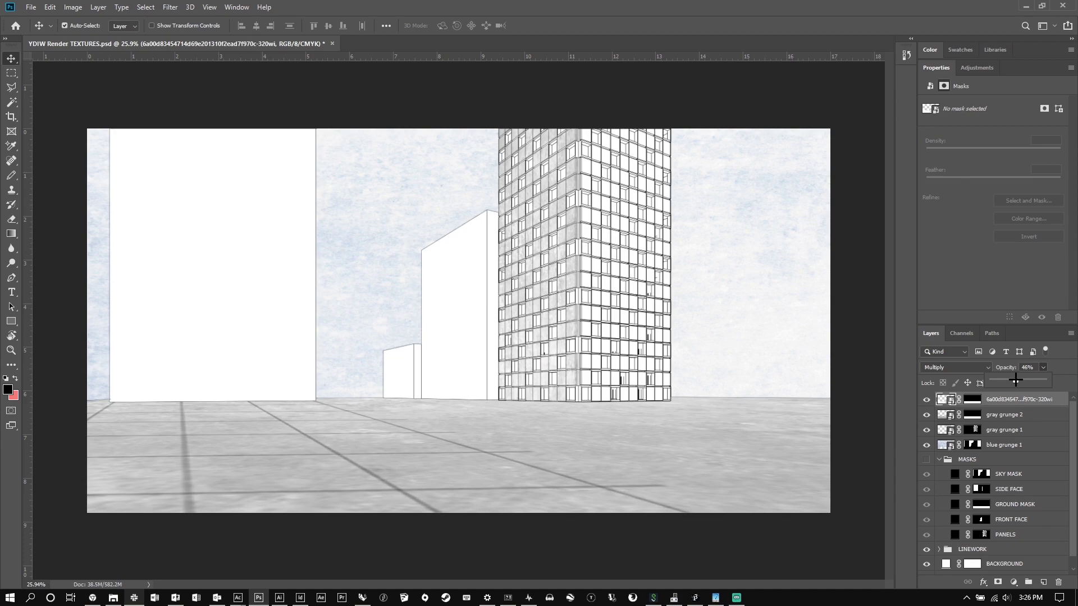
scroll(593, 360, down, 1)
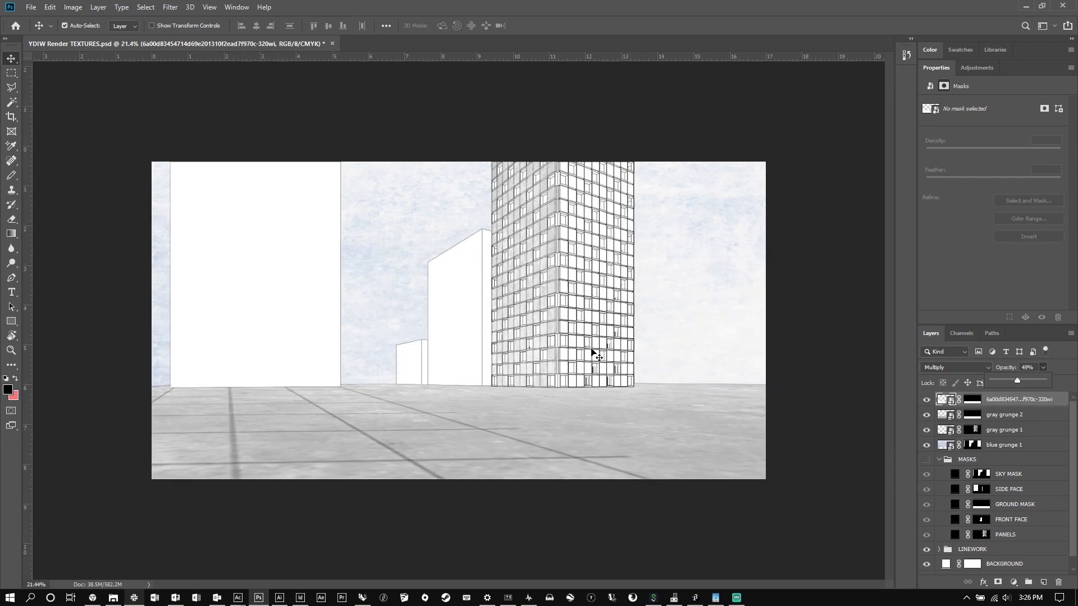
scroll(592, 359, up, 2)
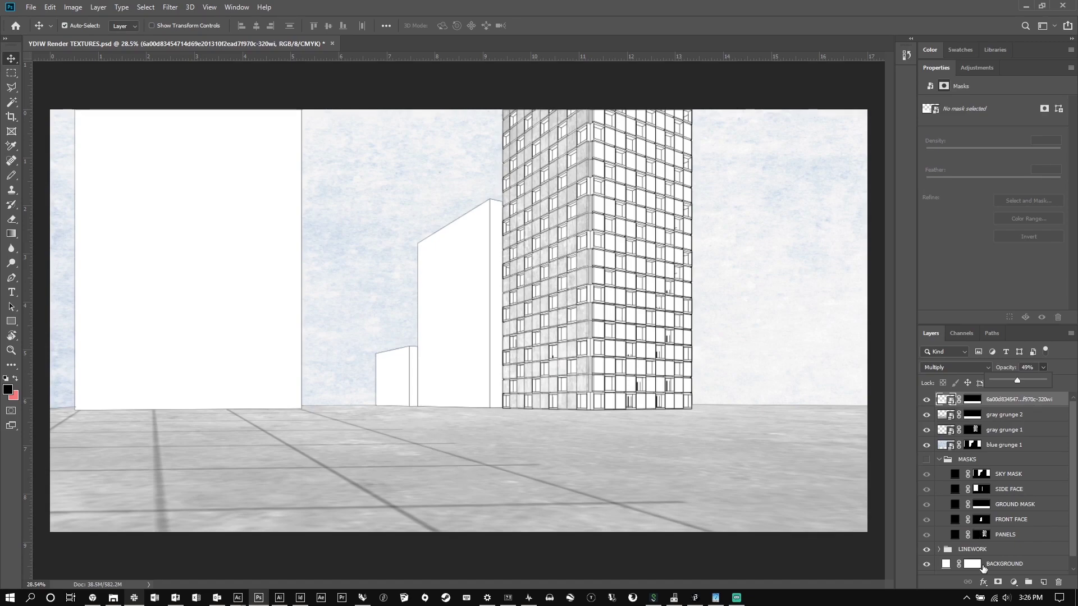
Add two new layers above the grid layer, naming the upper one DODGE and the lower one BURN.
click(1043, 583)
click(1043, 584)
double_click(965, 398)
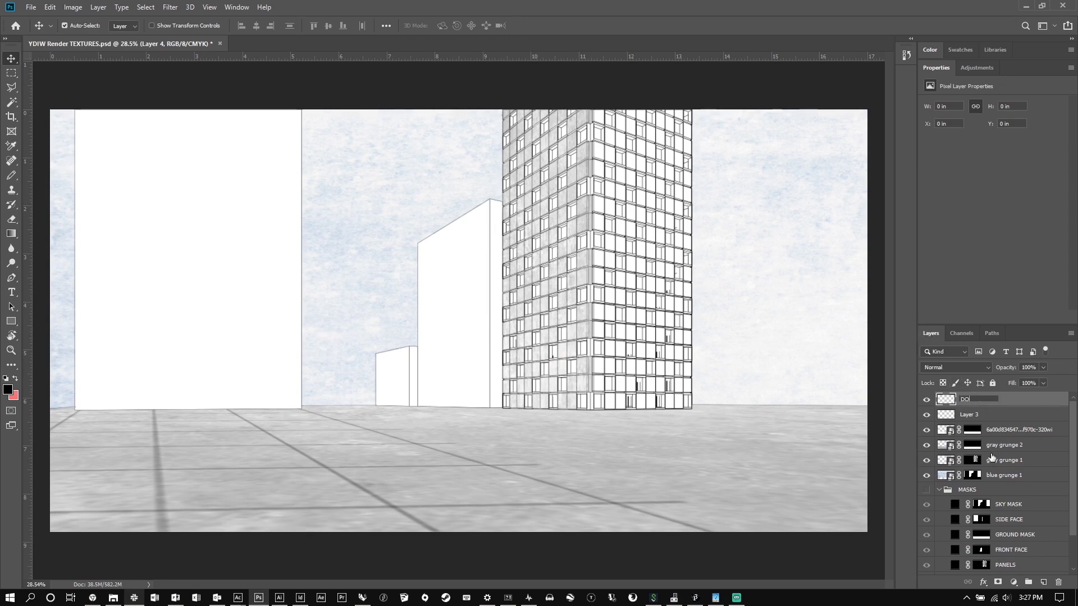
key(Return)
double_click(980, 414)
text(BUN)
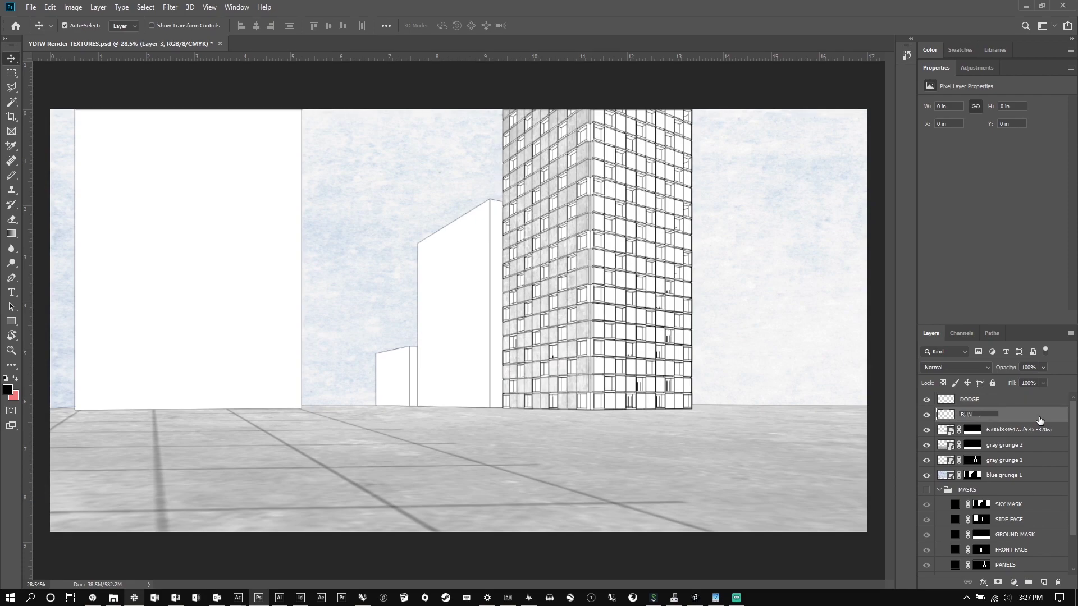
key(Return)
Select the whole canvas with the Rectangular Marquee and fill the BURN layer with 50% gray.
scroll(311, 170, down, 1)
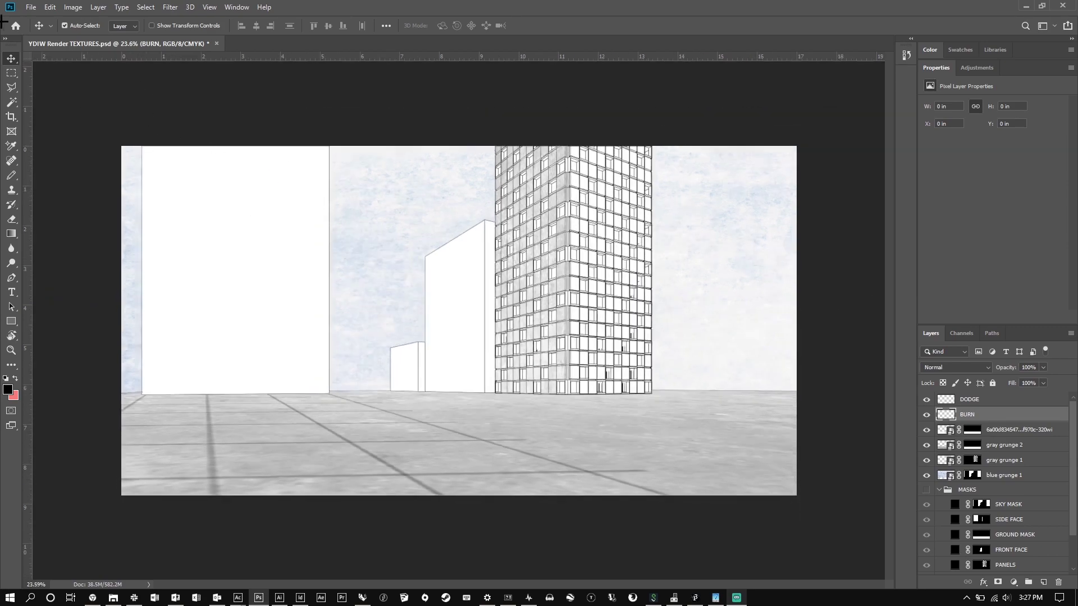
click(12, 73)
drag(113, 137, 825, 505)
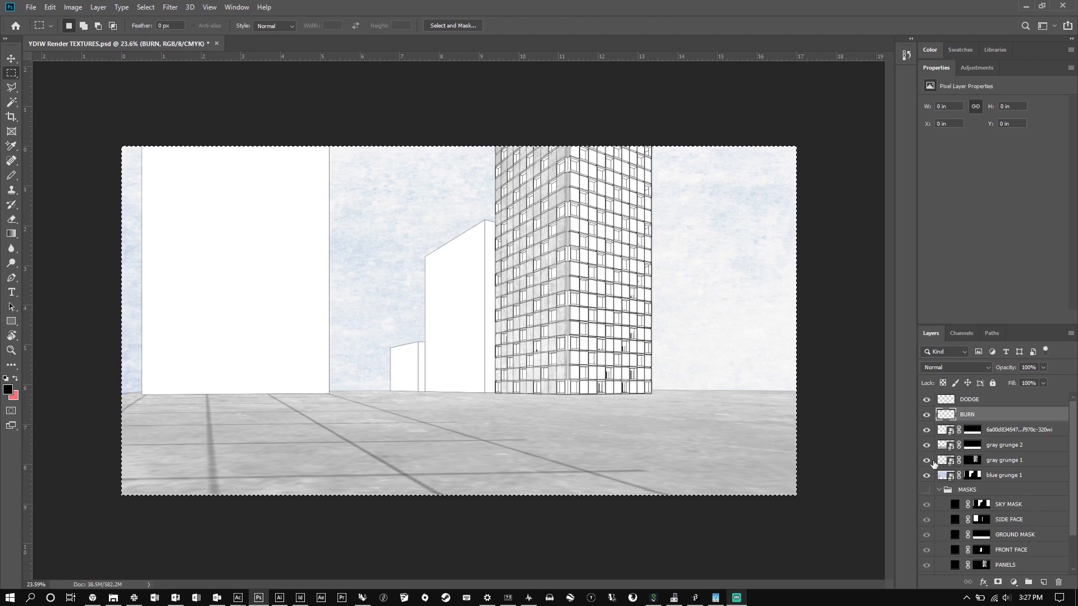
right_click(589, 374)
click(617, 512)
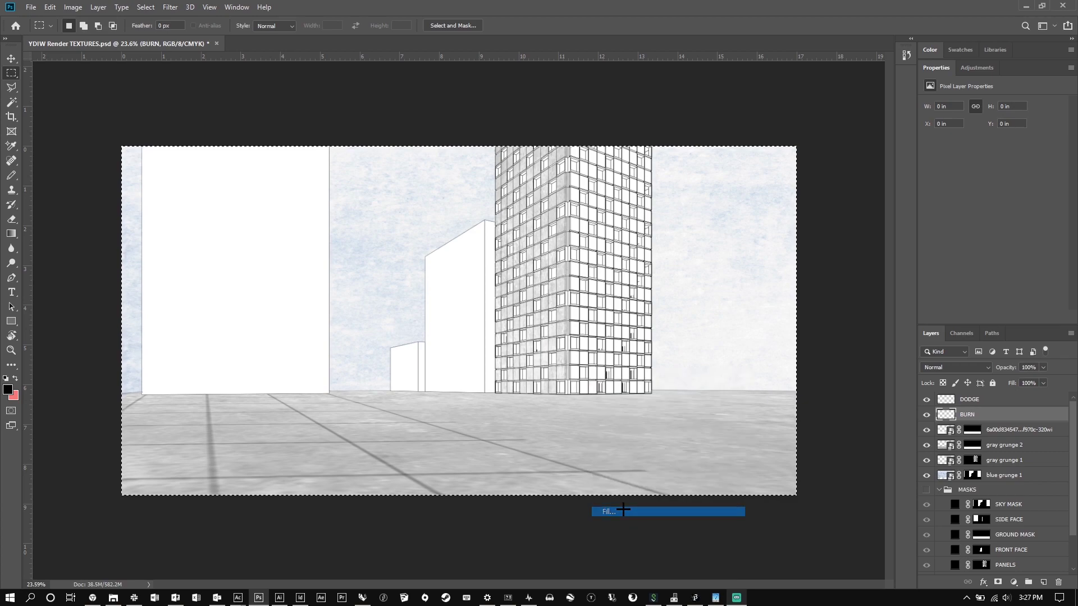
click(622, 162)
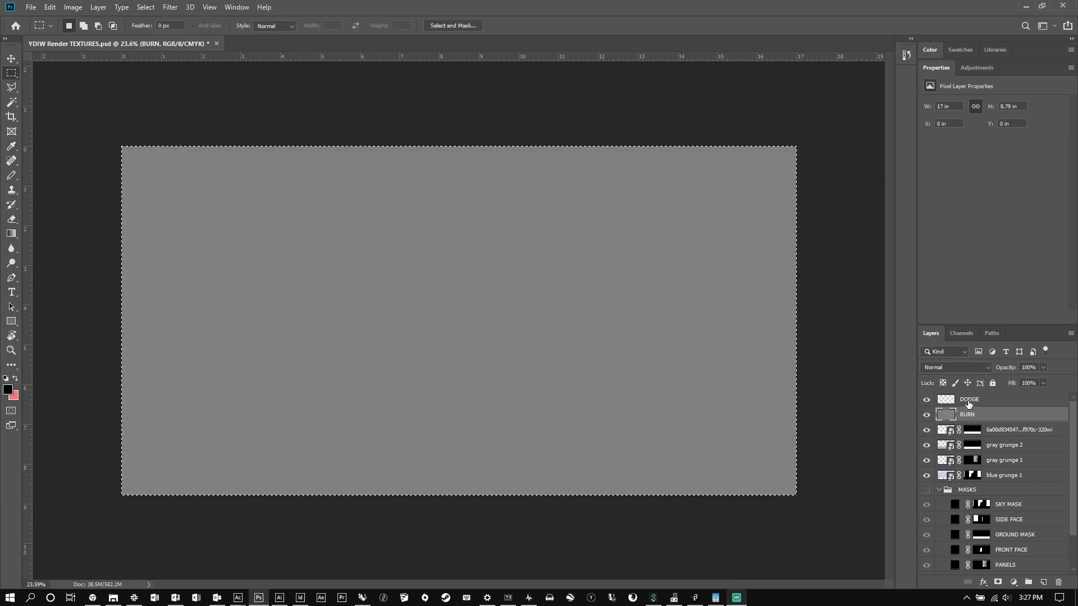
Fill the DODGE layer with 50% Gray in Normal mode at 100% opacity.
click(968, 399)
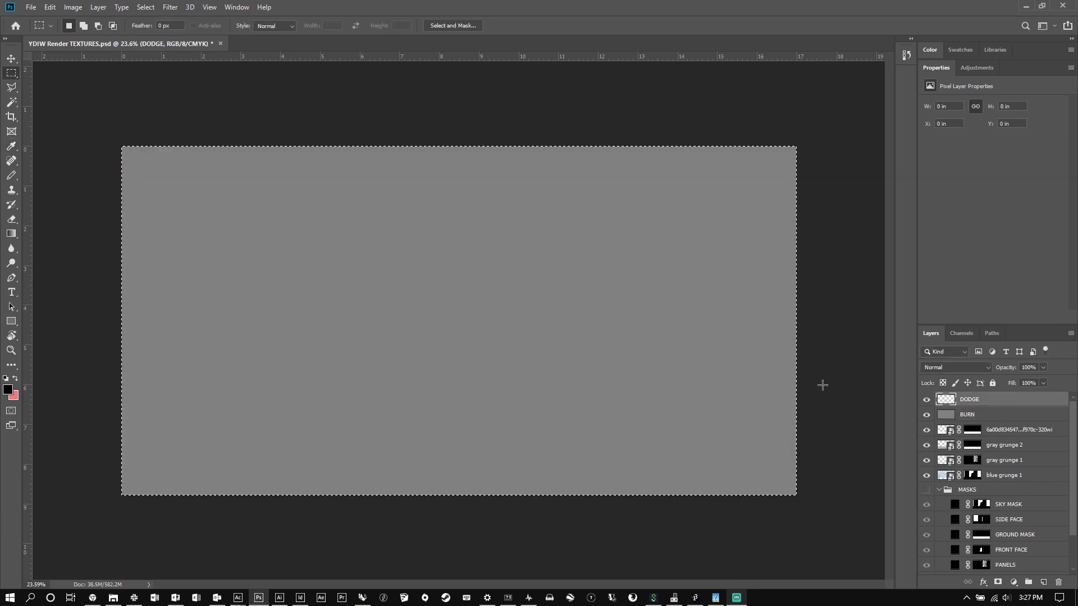
right_click(619, 288)
click(632, 425)
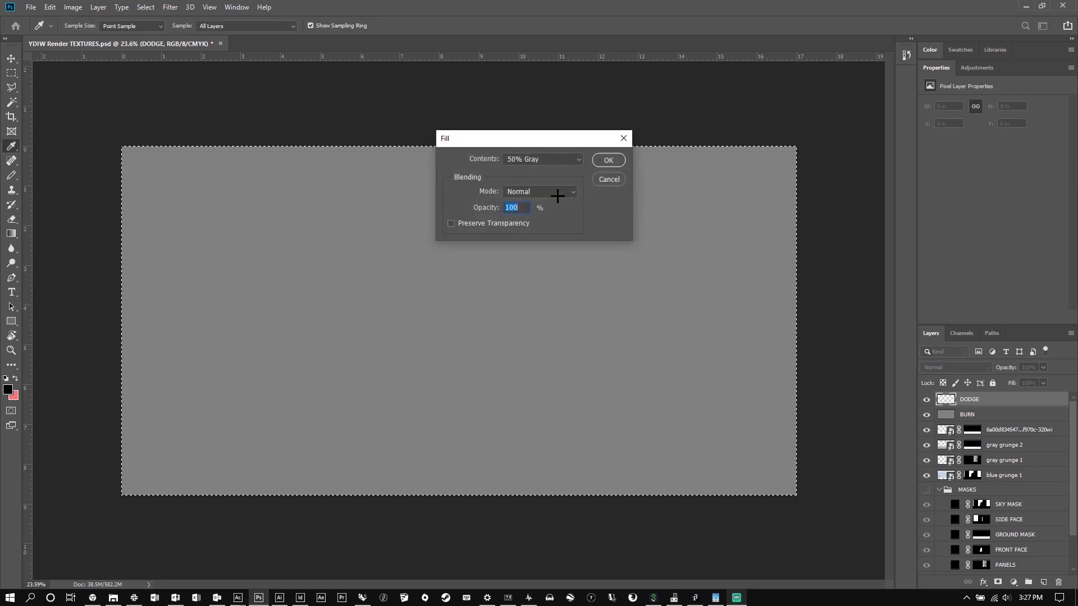
click(615, 159)
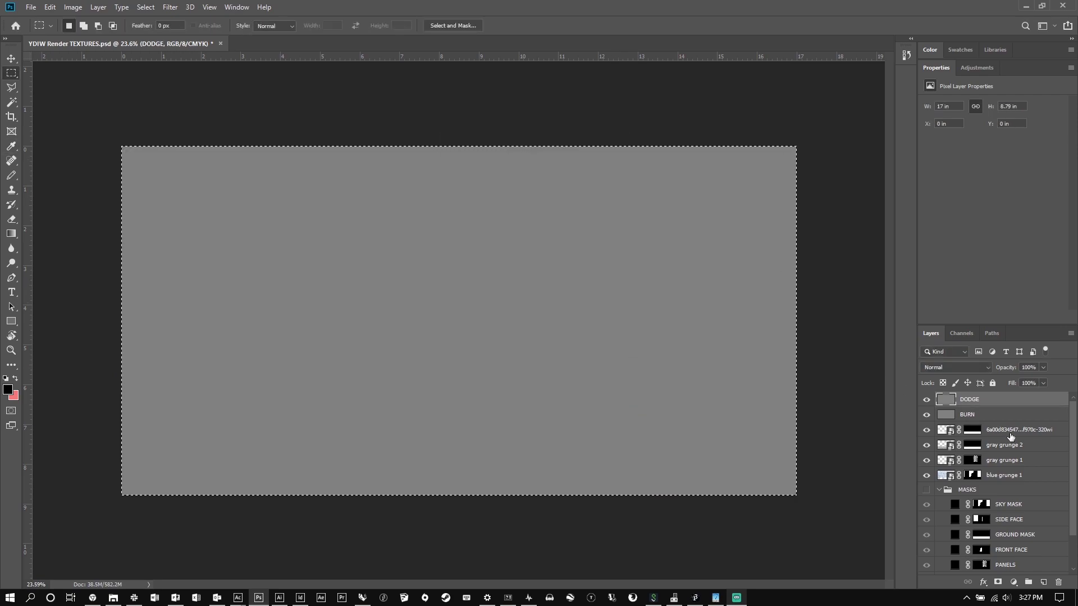
Set the DODGE and BURN layers to the Overlay blend mode and clear the canvas selection.
shift+click(979, 416)
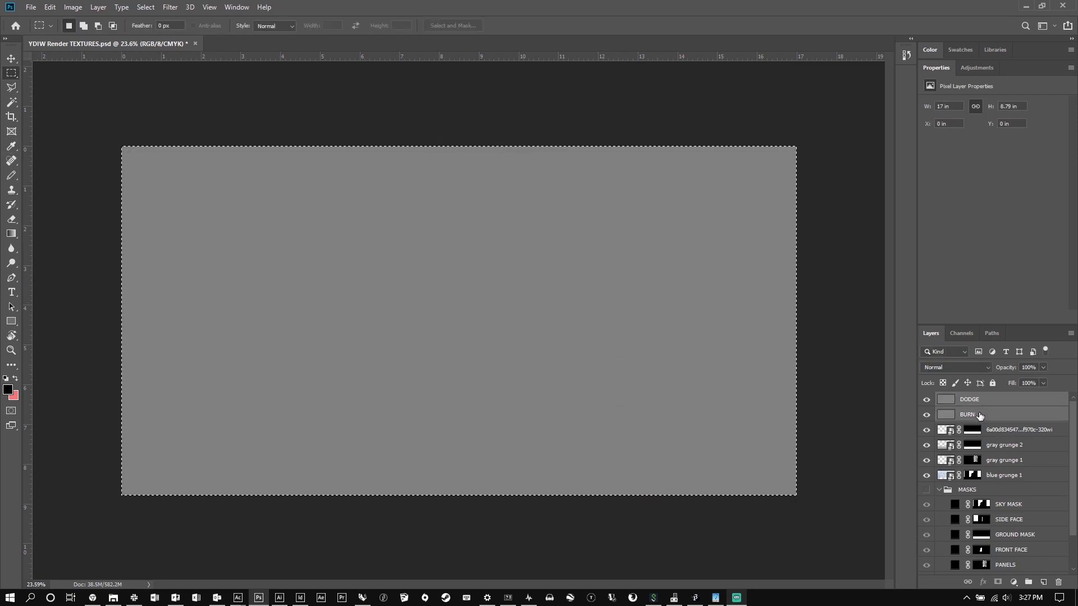
click(976, 367)
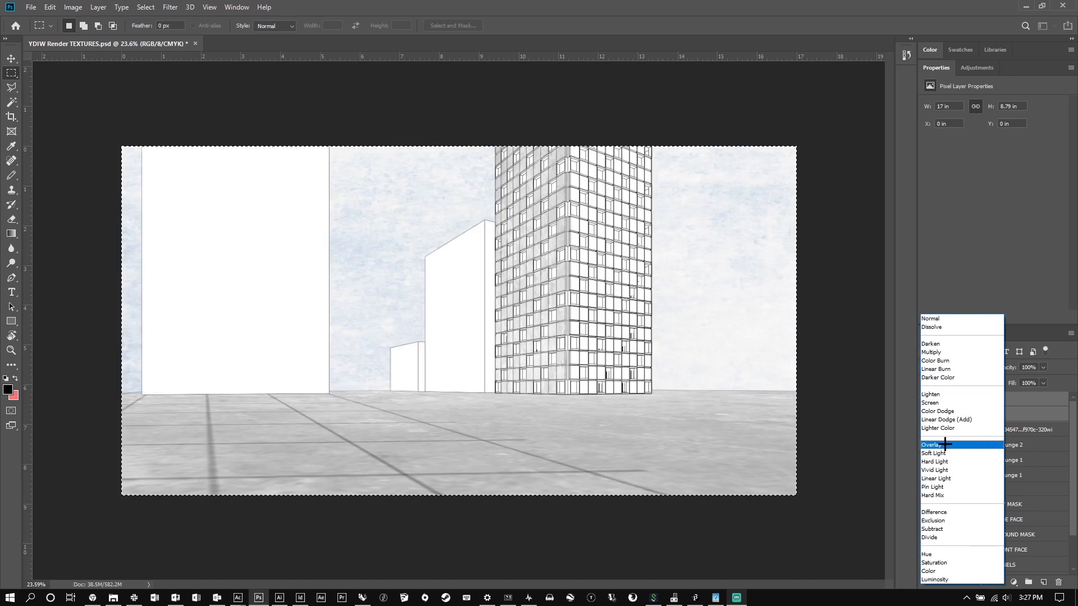
click(945, 444)
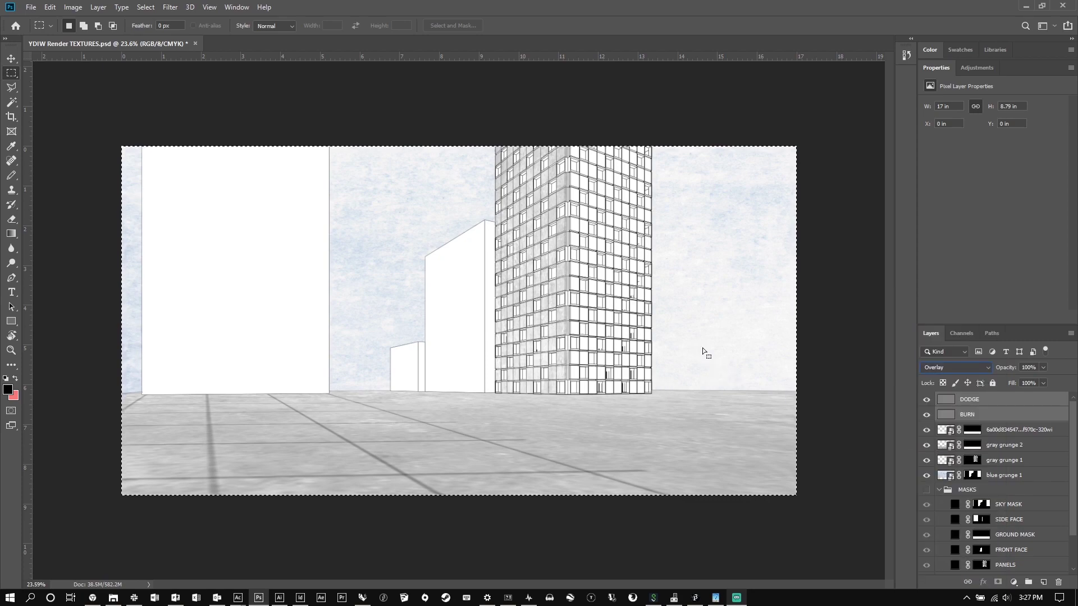
key(ctrl+d)
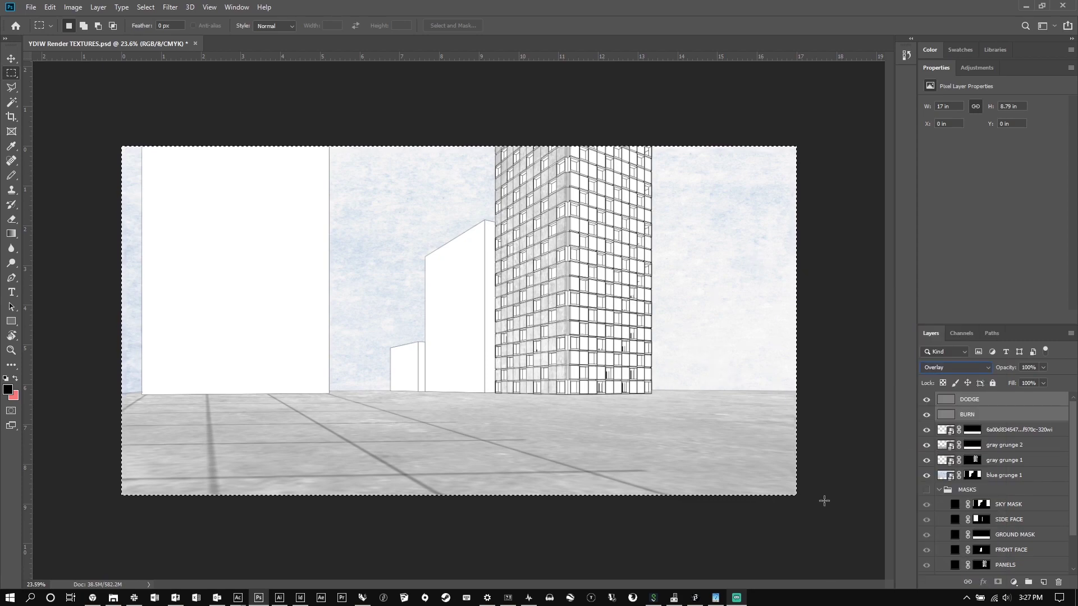
Darken the ground along the building bases on the BURN layer using the Burn tool with a 306 px brush.
click(978, 415)
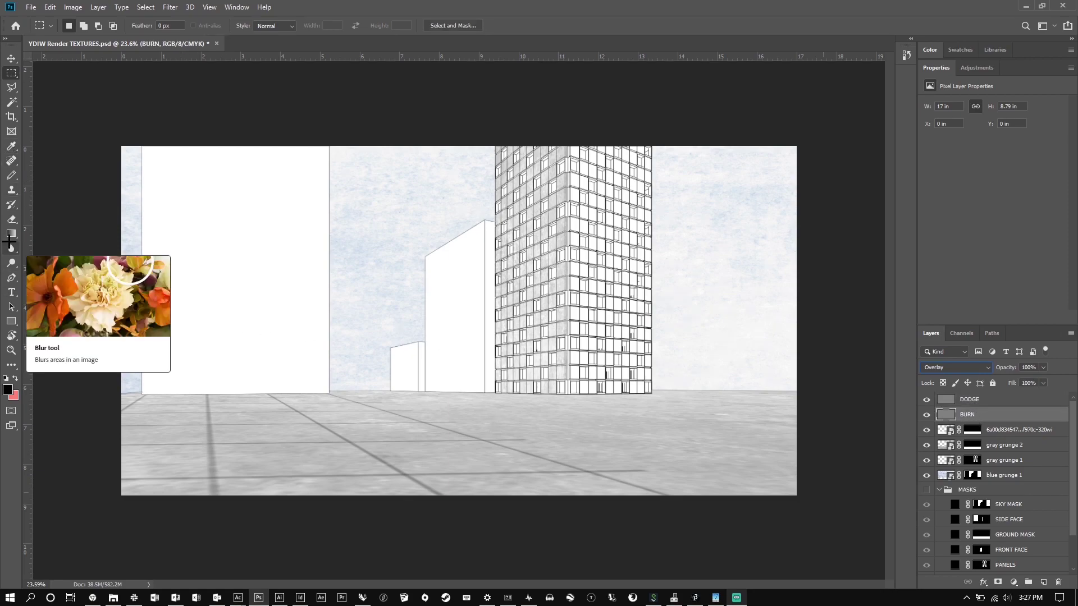
click(11, 261)
click(11, 261)
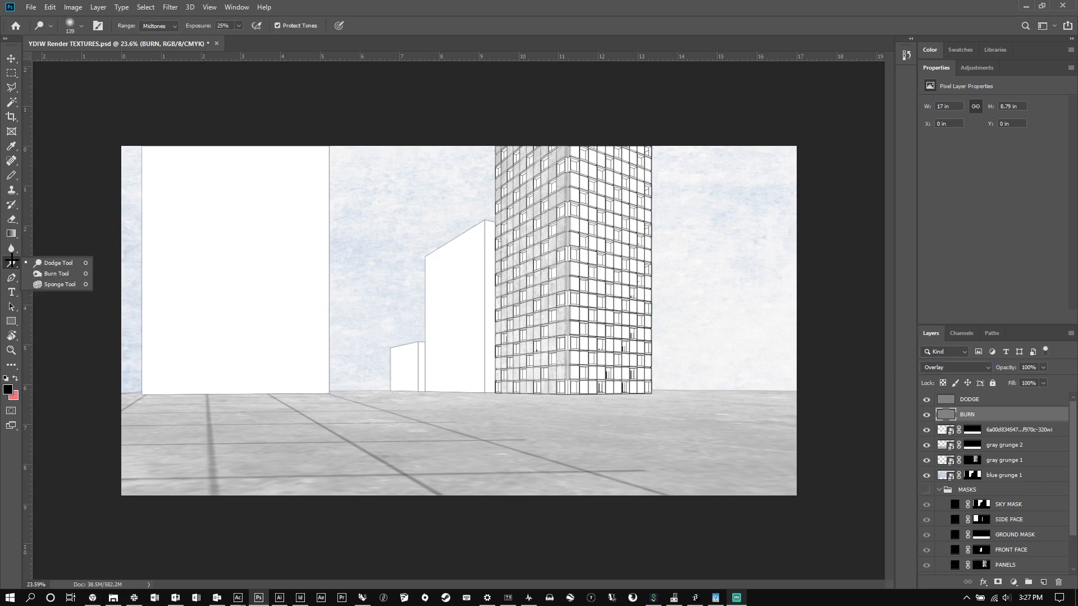
click(66, 273)
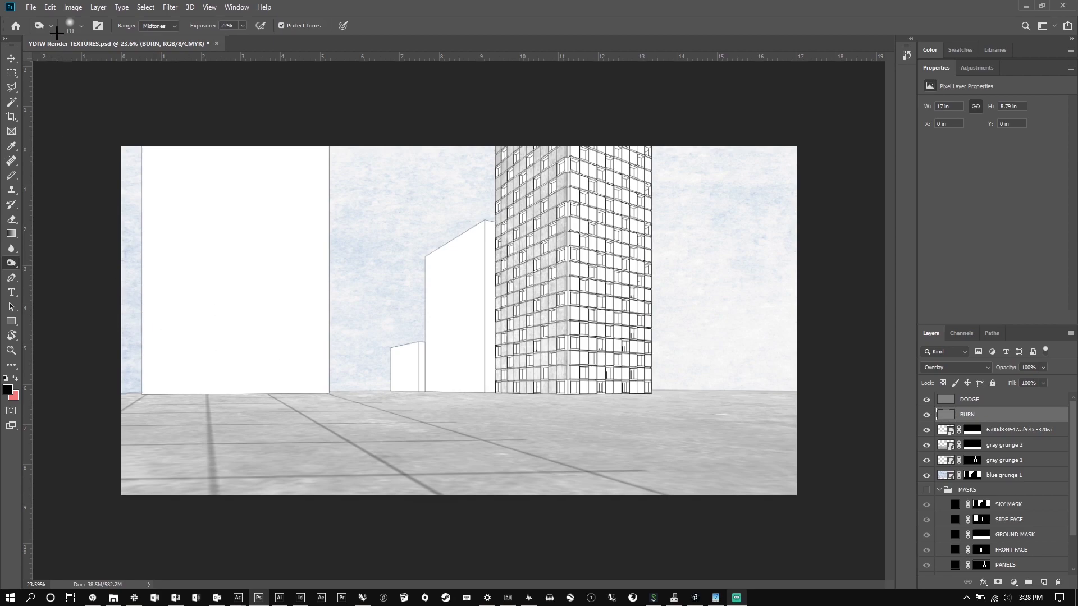
click(81, 25)
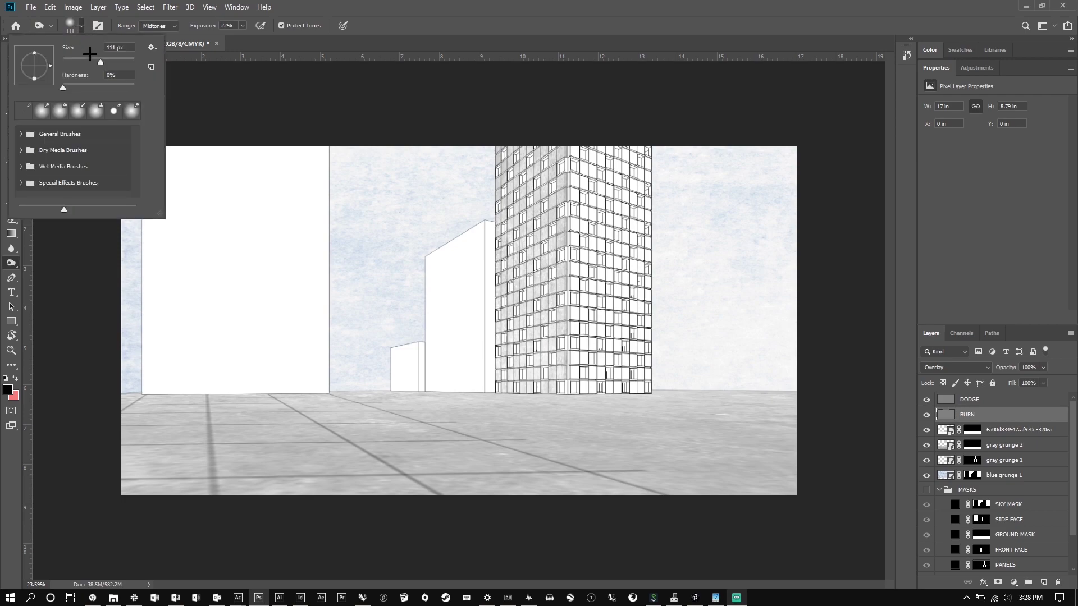
drag(101, 62, 119, 60)
click(264, 385)
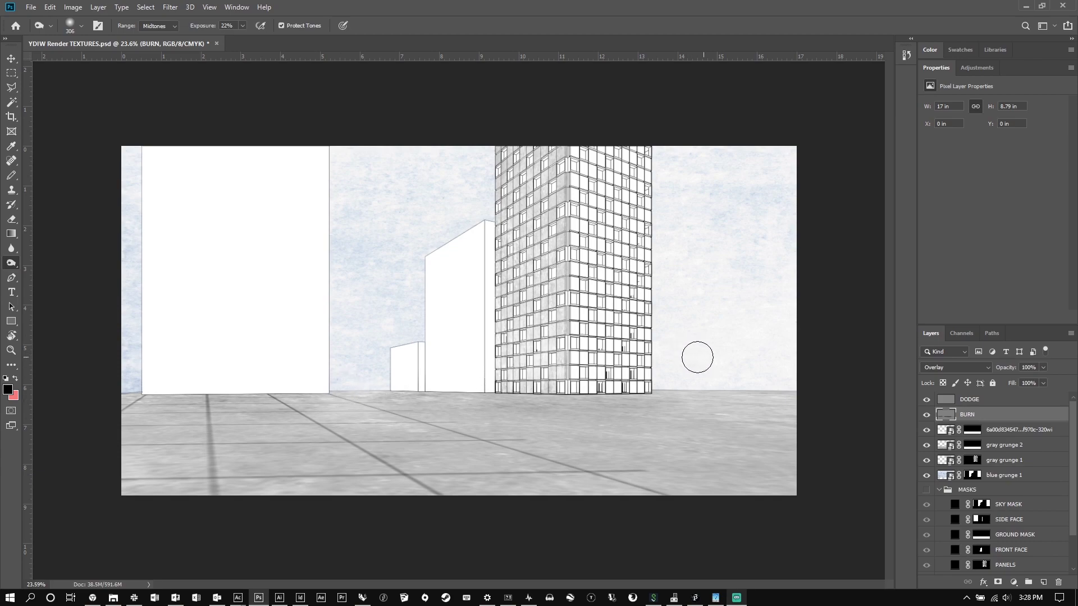
Lighten the open ground areas on the DODGE layer using the Dodge tool with a 243 px brush.
click(951, 400)
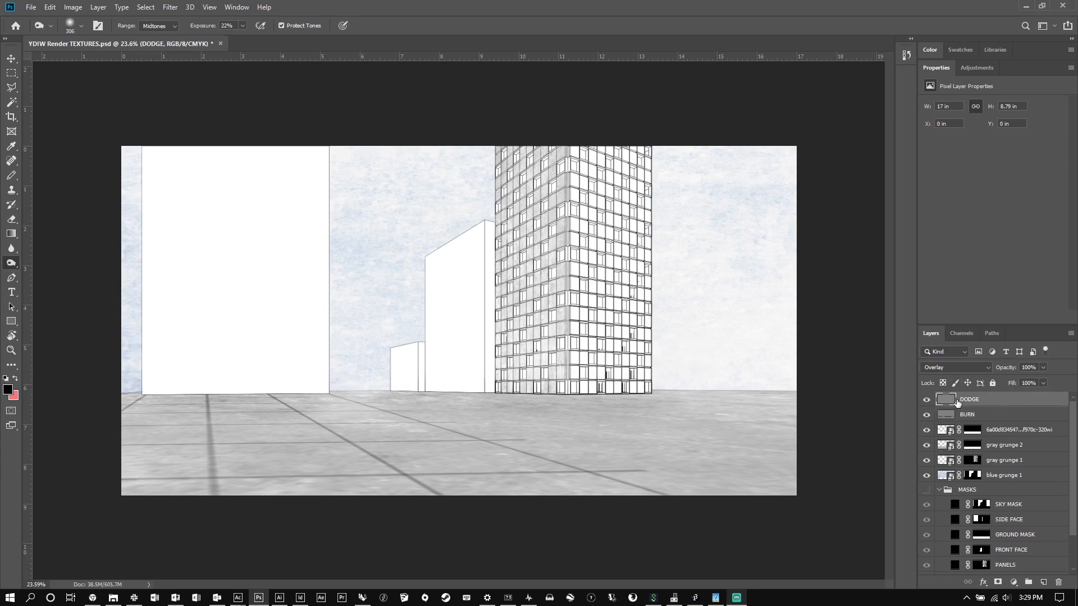
right_click(11, 263)
click(56, 262)
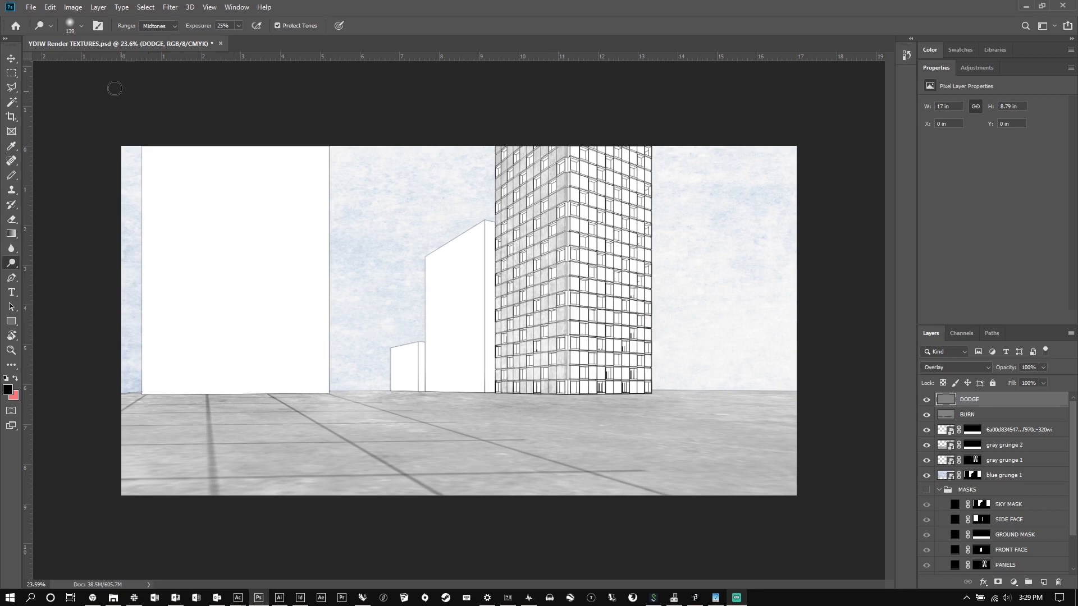
click(82, 25)
drag(114, 62, 120, 62)
click(250, 428)
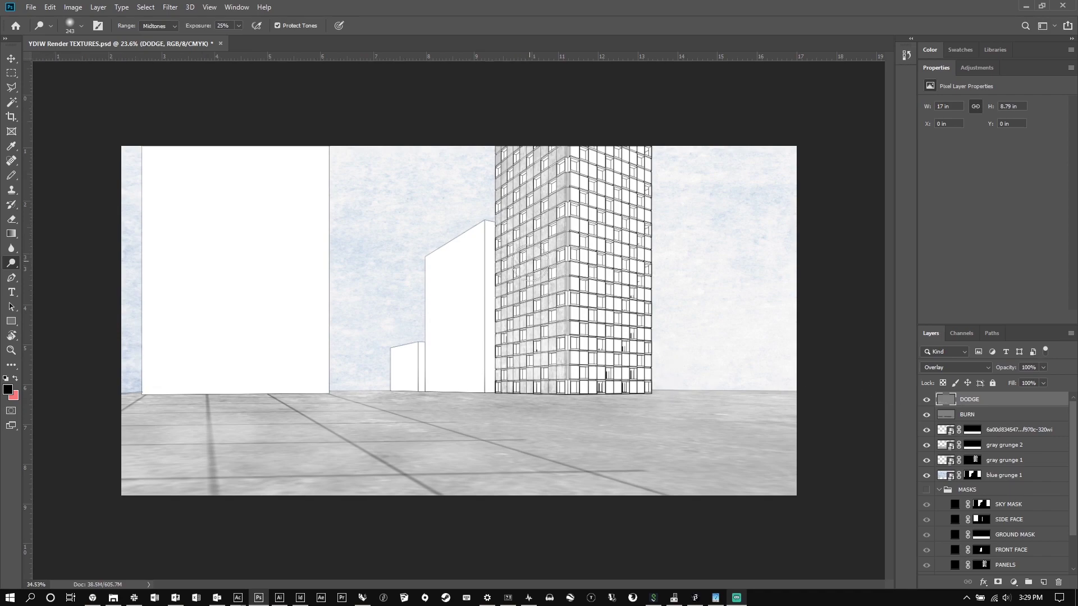
Darken the panel edges on the tower's textured side face on the BURN layer using the Burn tool with a 31 px brush.
scroll(501, 256, up, 2)
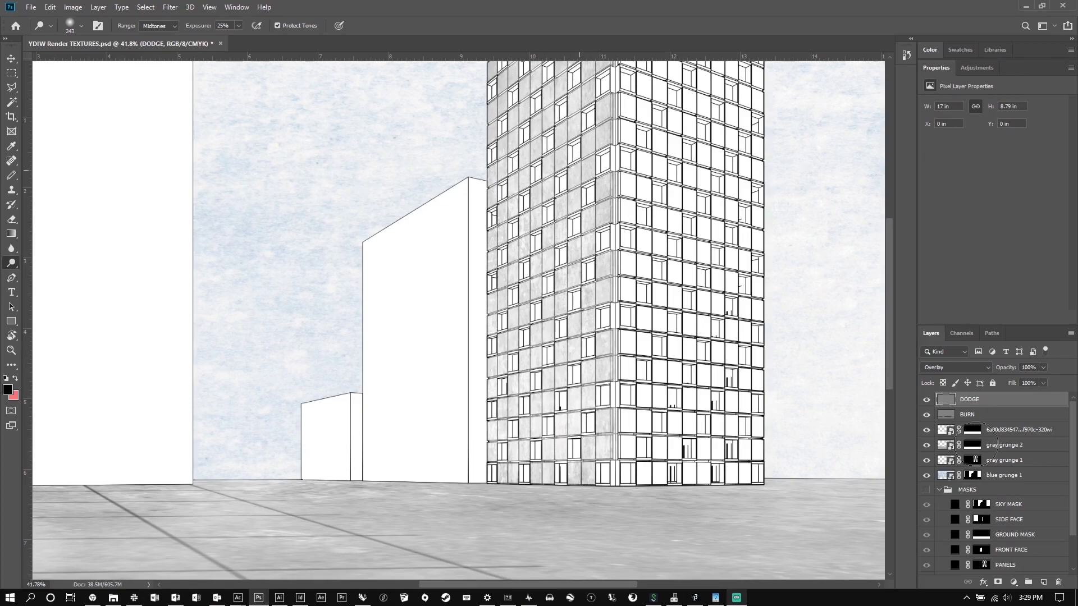
key(alt+bracketleft)
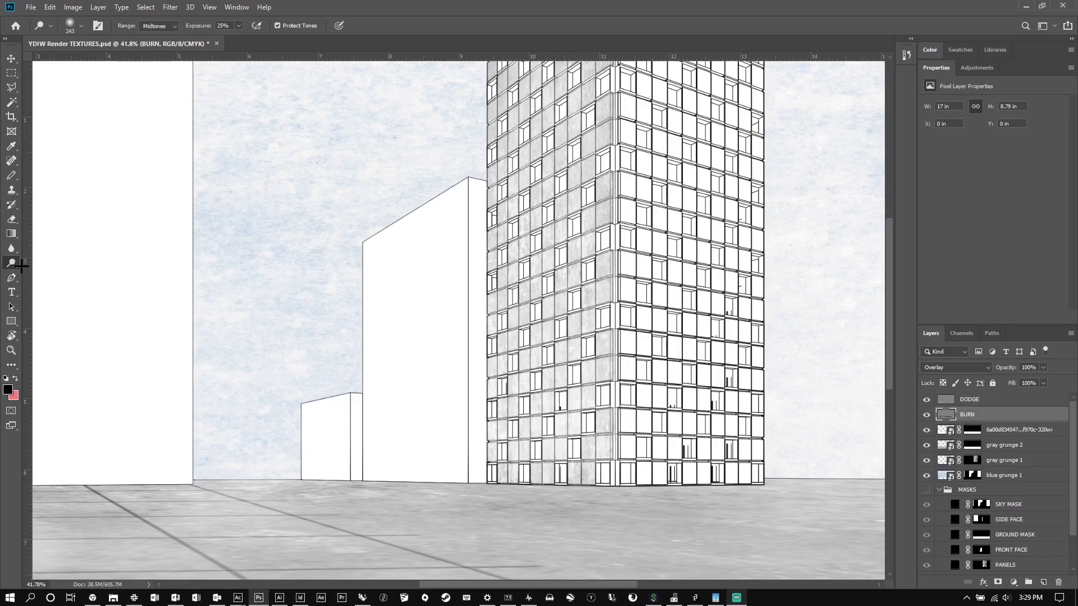
click(5, 261)
click(45, 273)
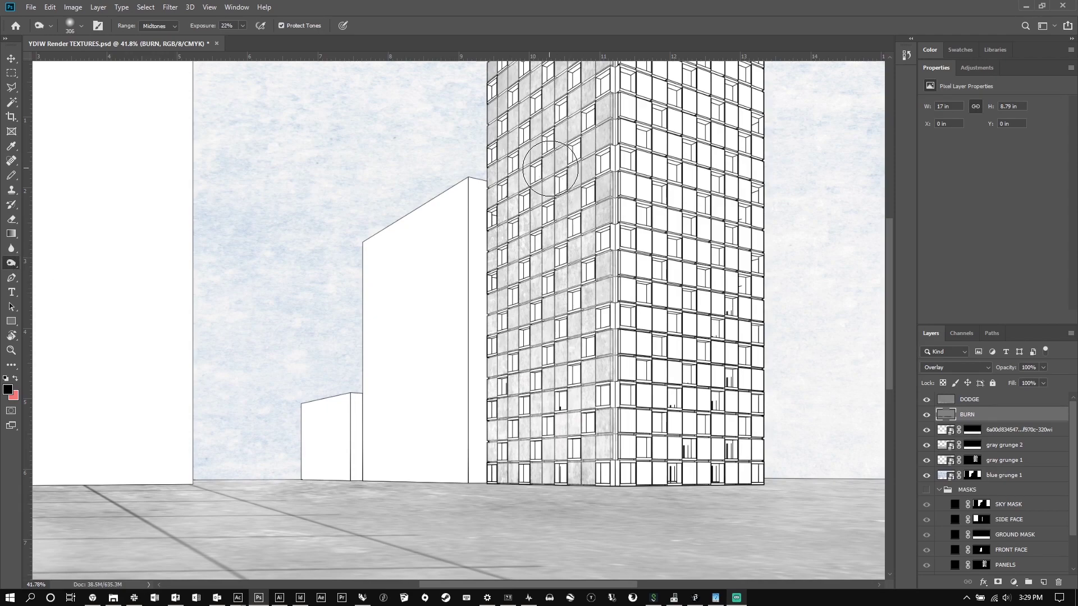
click(82, 24)
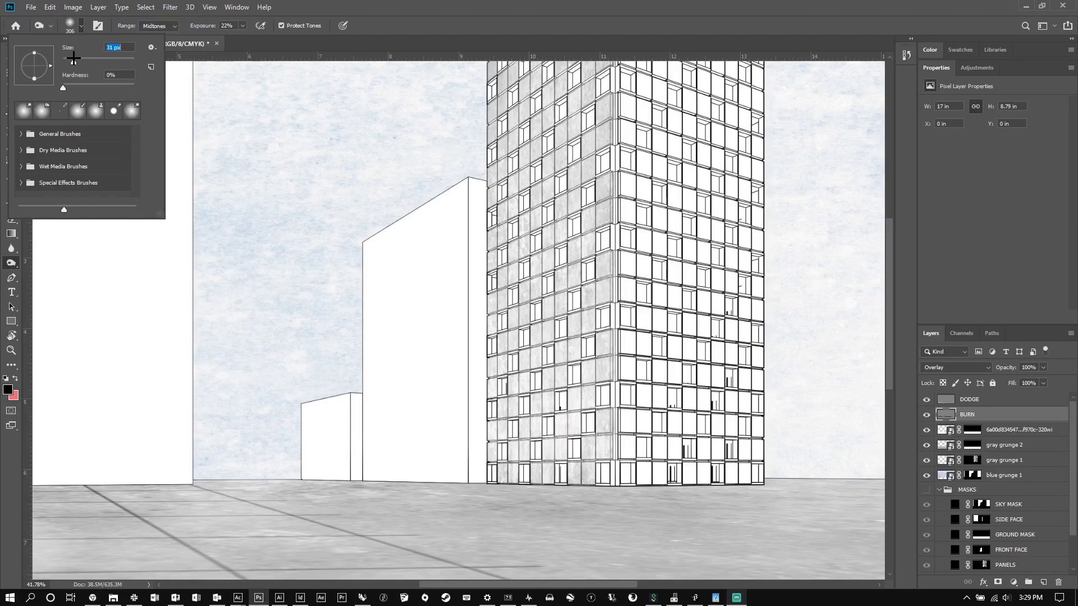
key(Return)
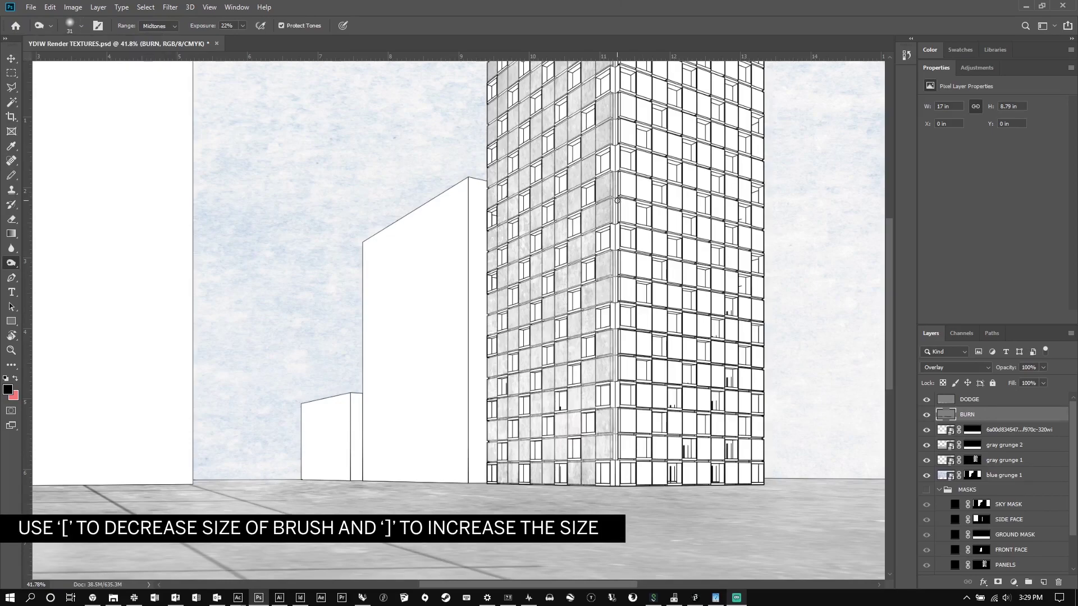
scroll(589, 233, up, 6)
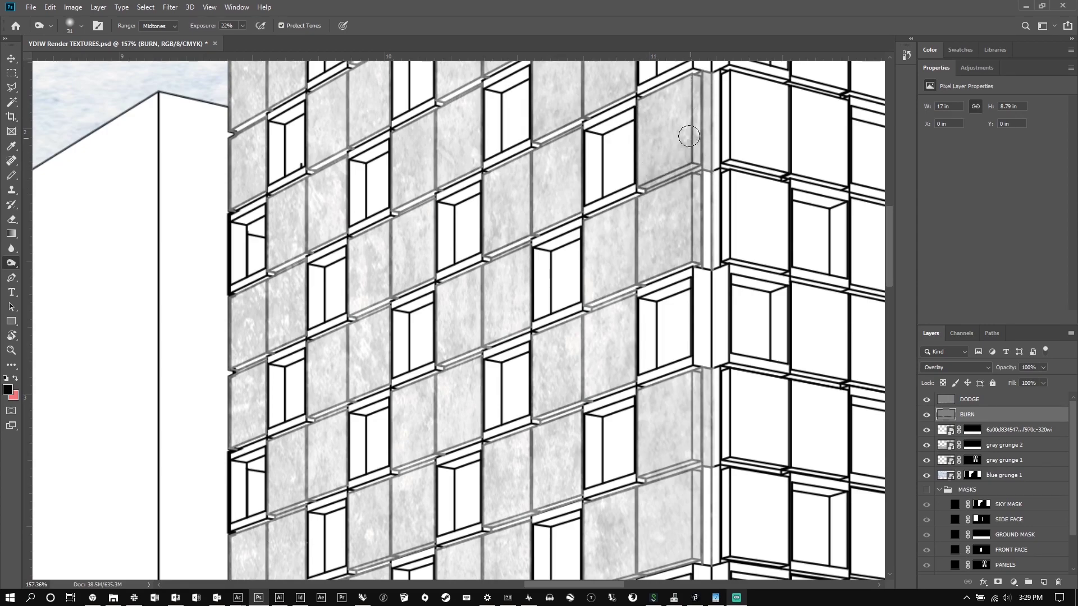
mouse_move(421, 359)
mouse_down()
mouse_move(575, 315)
mouse_move(440, 349)
mouse_up()
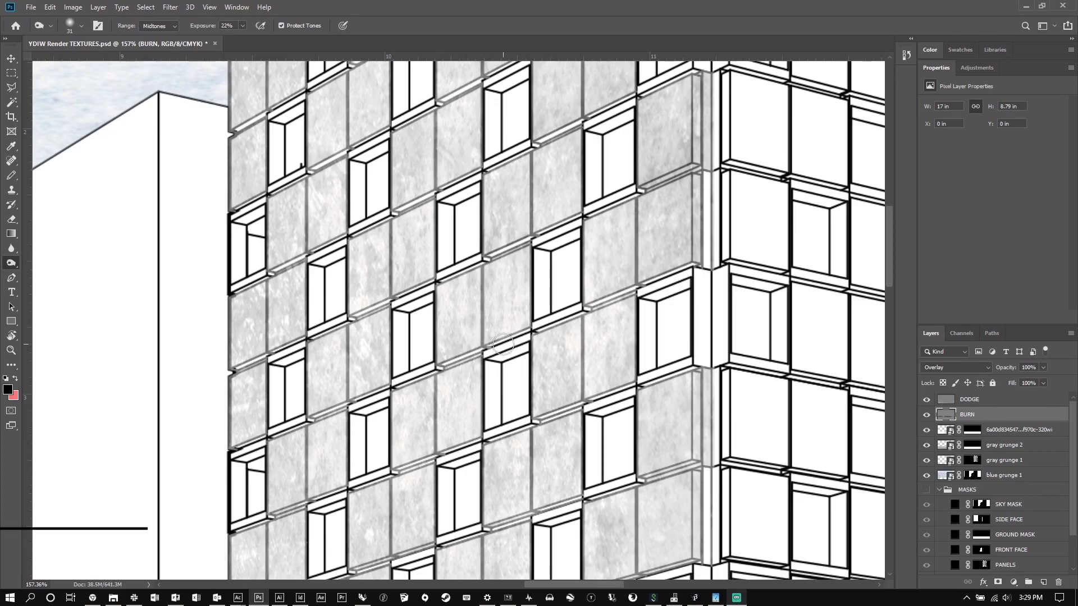
shift+click(530, 325)
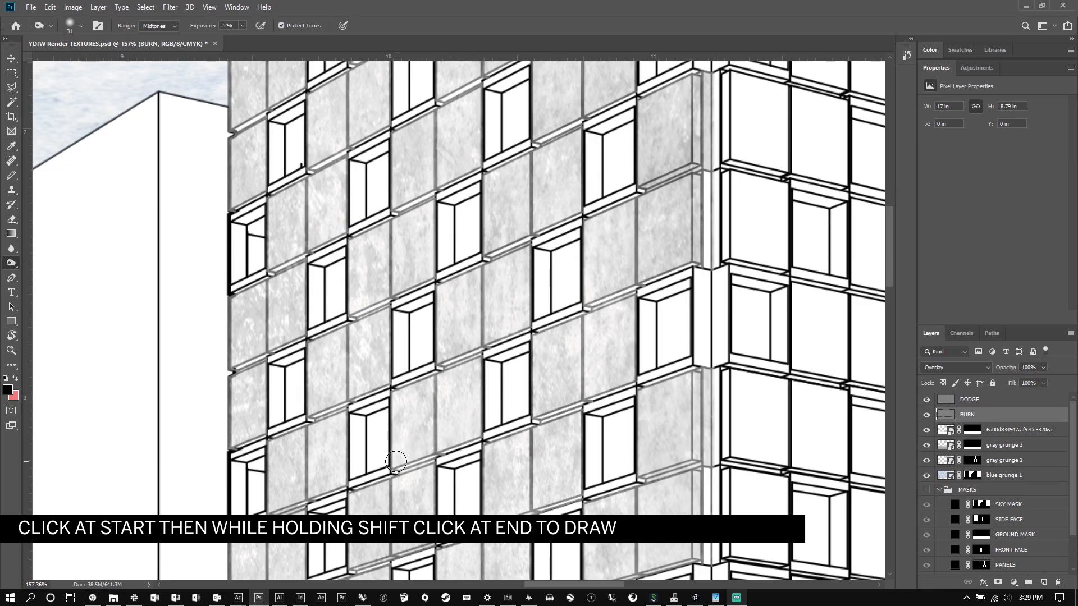
Hide the BACKGROUND layer and burn along the tower's vertical corner edge on the BURN layer.
scroll(969, 540, down, 3)
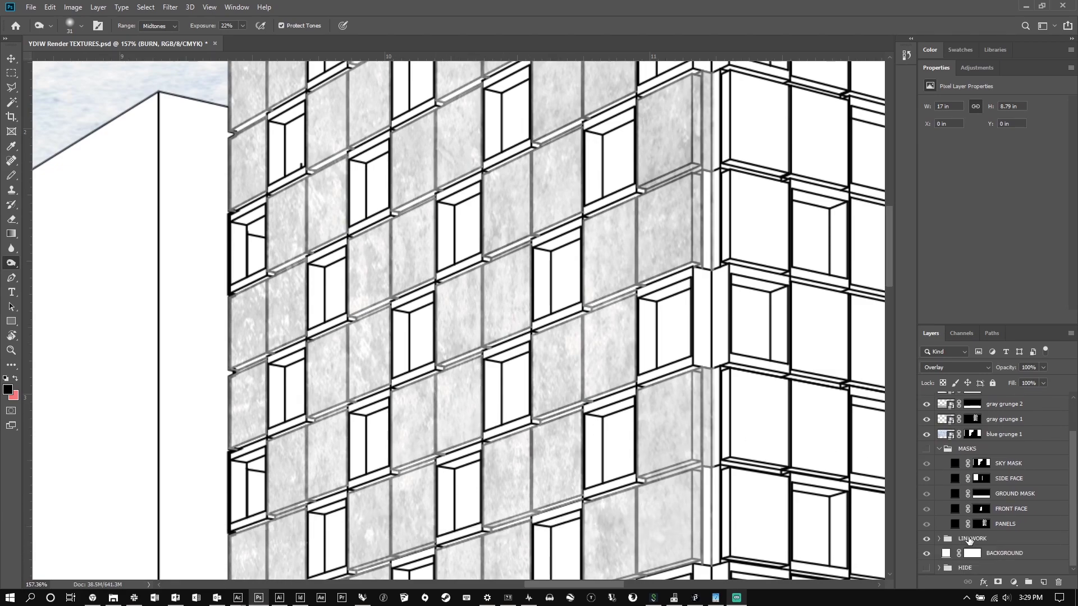
click(926, 554)
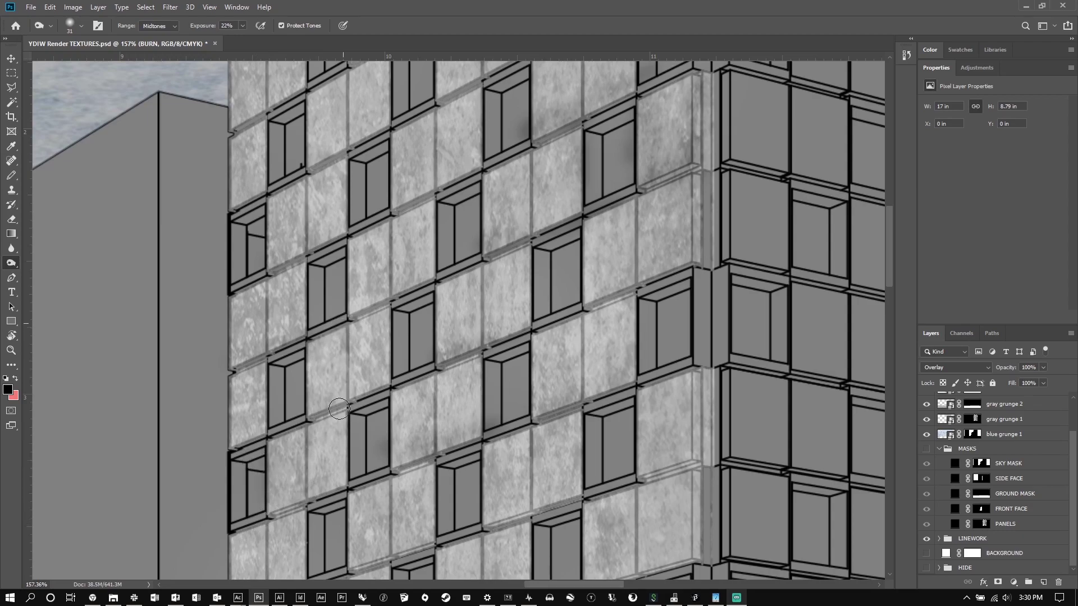
scroll(450, 385, down, 5)
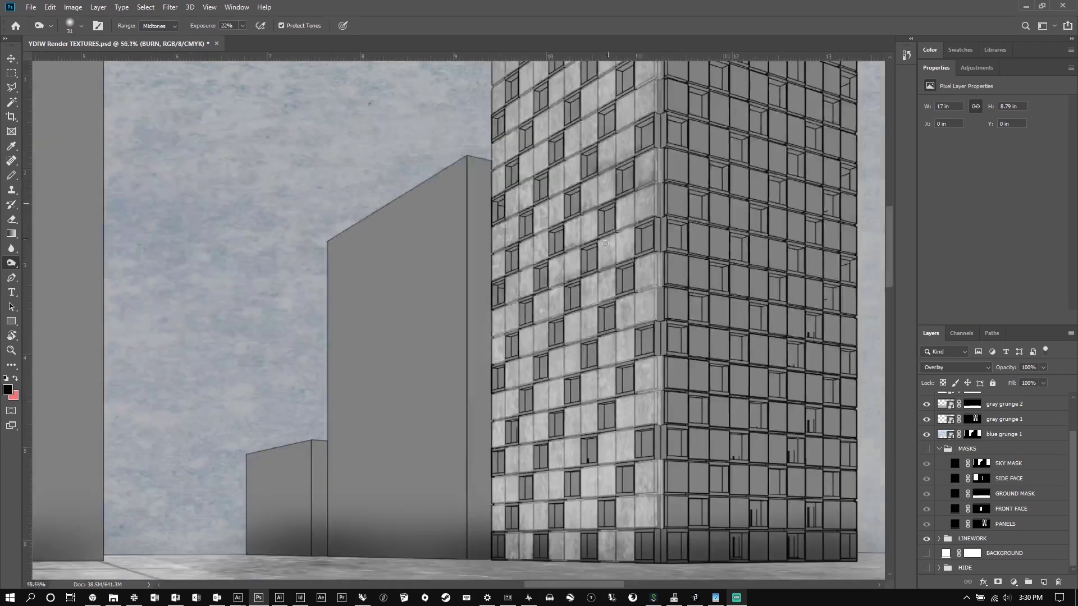
scroll(605, 243, down, 5)
scroll(461, 316, up, 3)
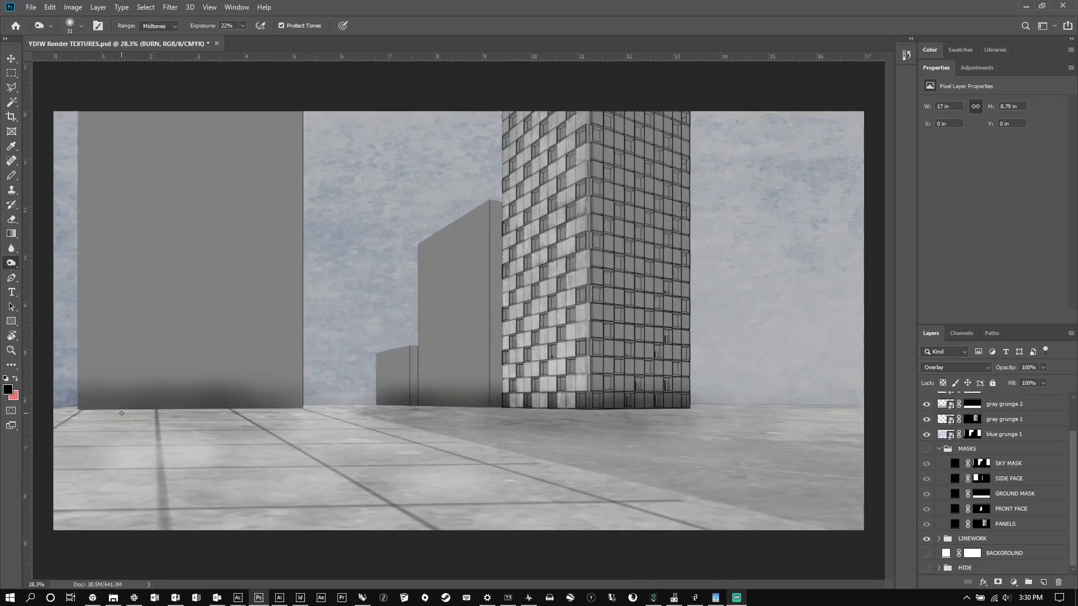
scroll(618, 306, up, 4)
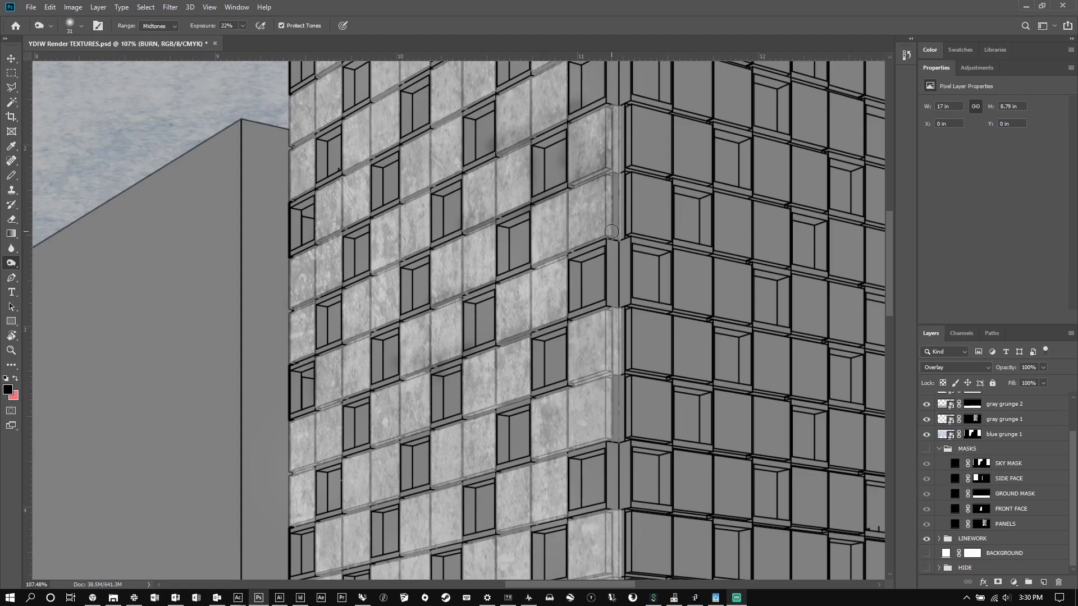
drag(609, 114, 611, 224)
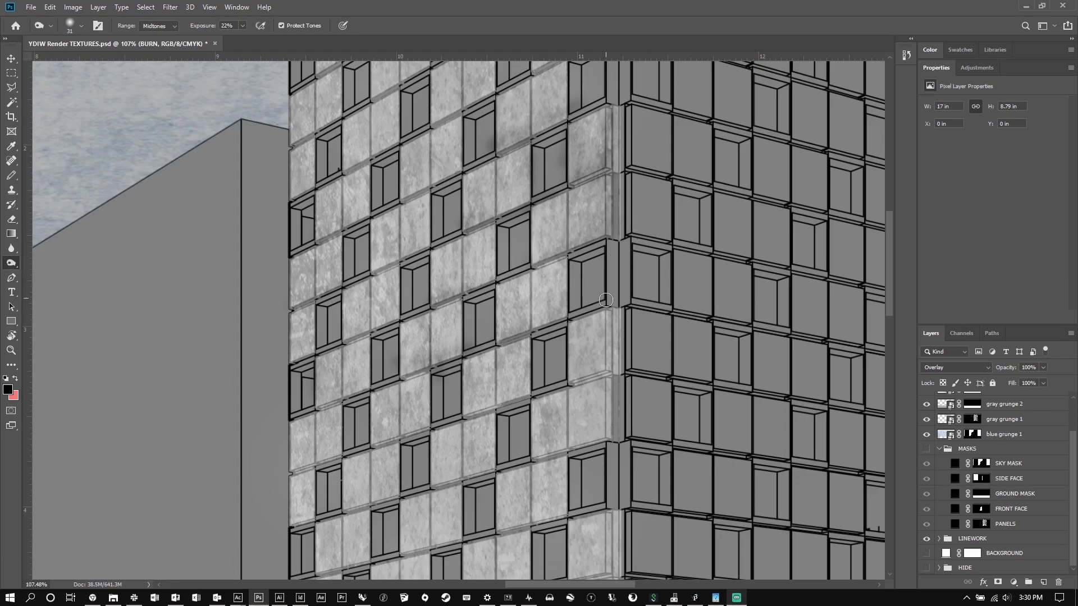
Lighten panel edges on the tower's textured side face on the DODGE layer using the Dodge tool with a 17 px brush.
scroll(961, 405, up, 3)
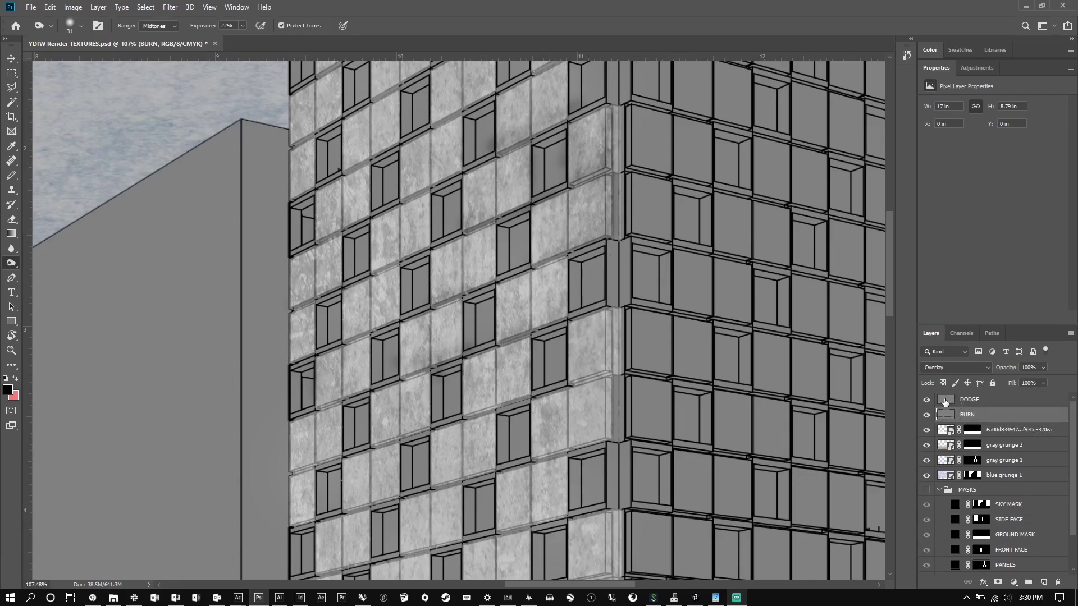
click(945, 401)
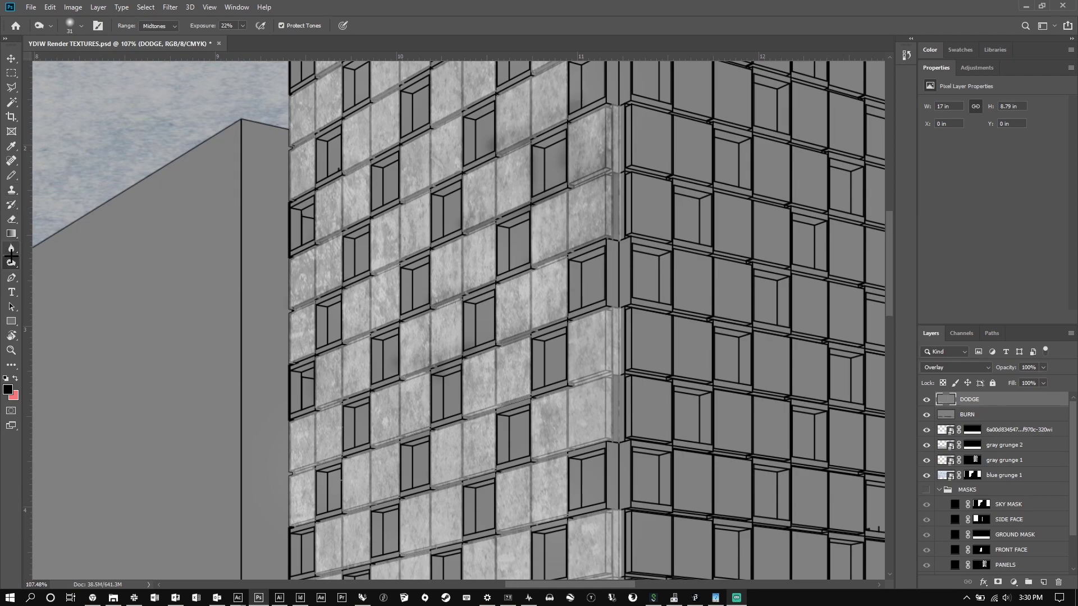
key(shift+o)
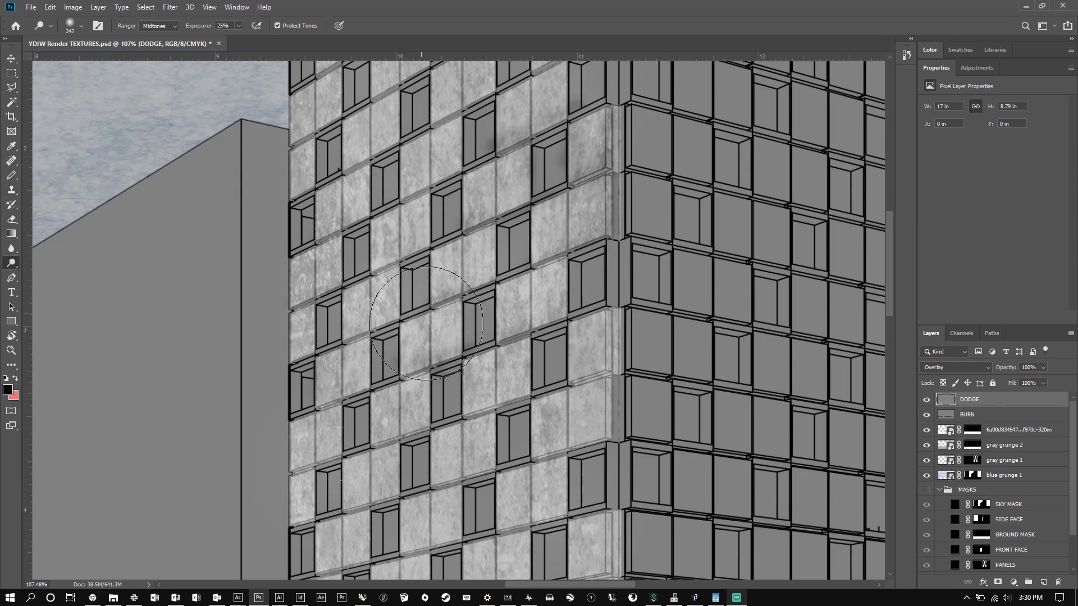
click(81, 26)
drag(67, 59, 72, 58)
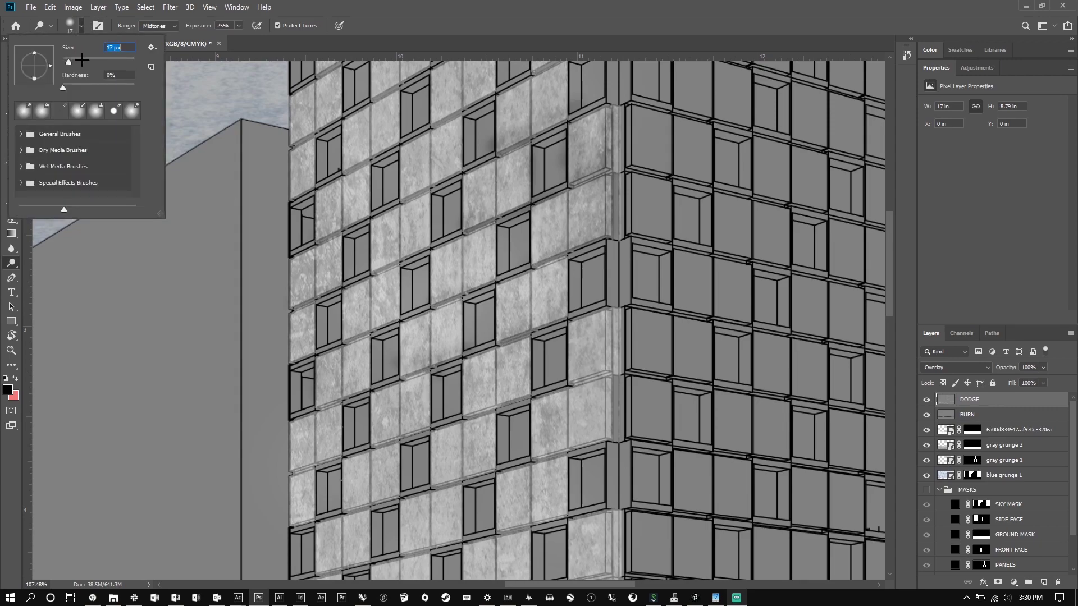
click(344, 125)
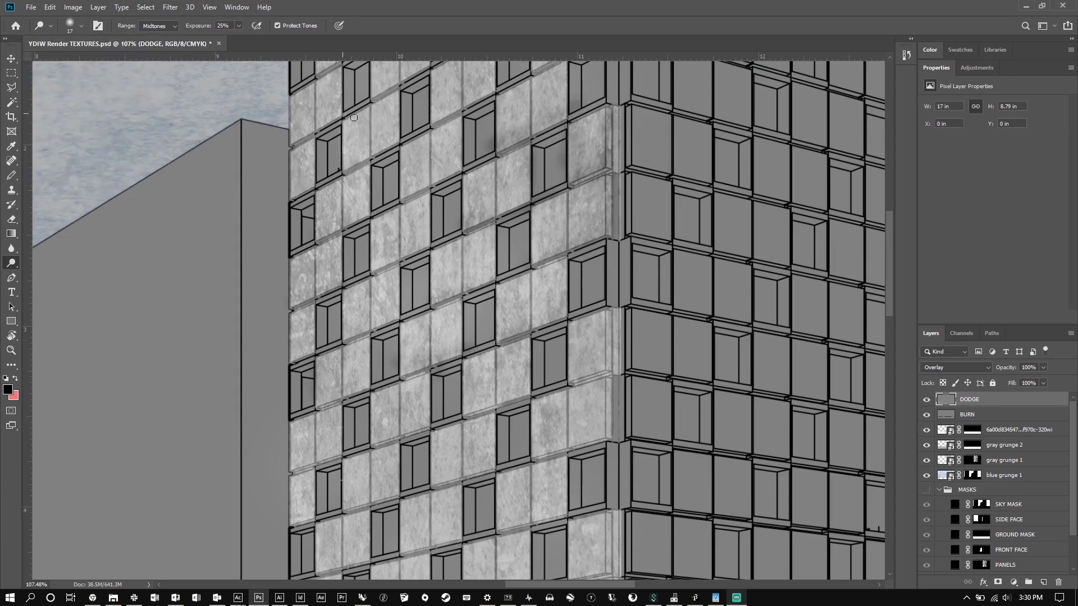
scroll(471, 141, down, 2)
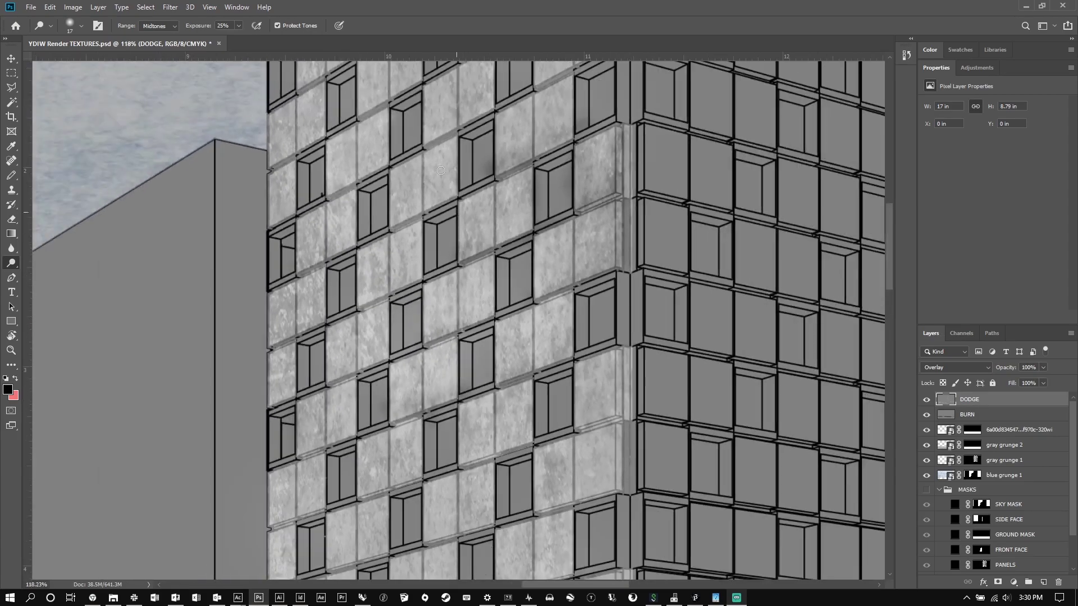
scroll(431, 213, down, 1)
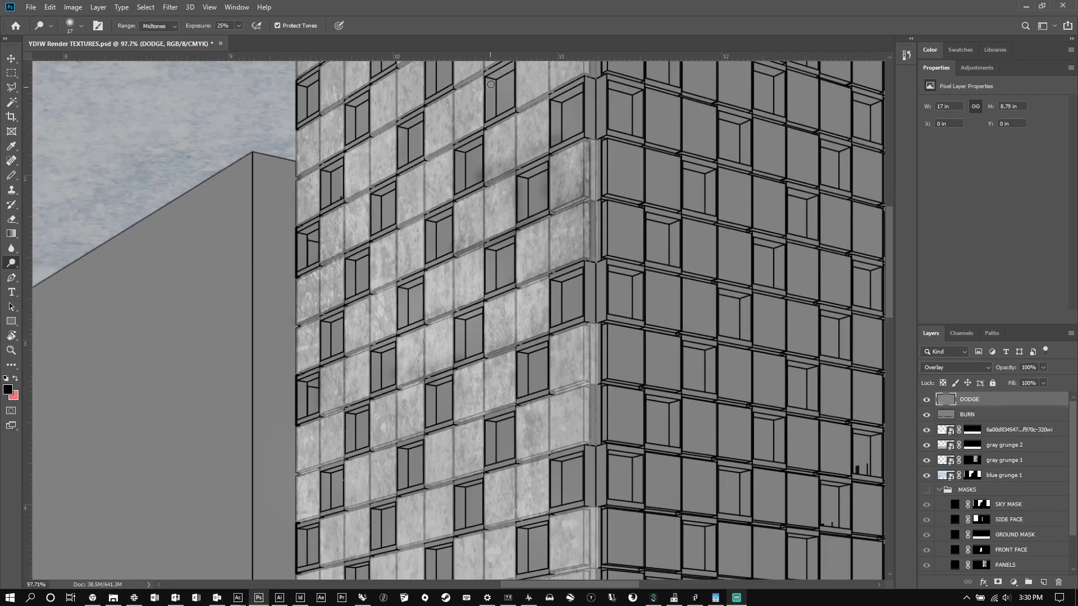
scroll(449, 185, down, 2)
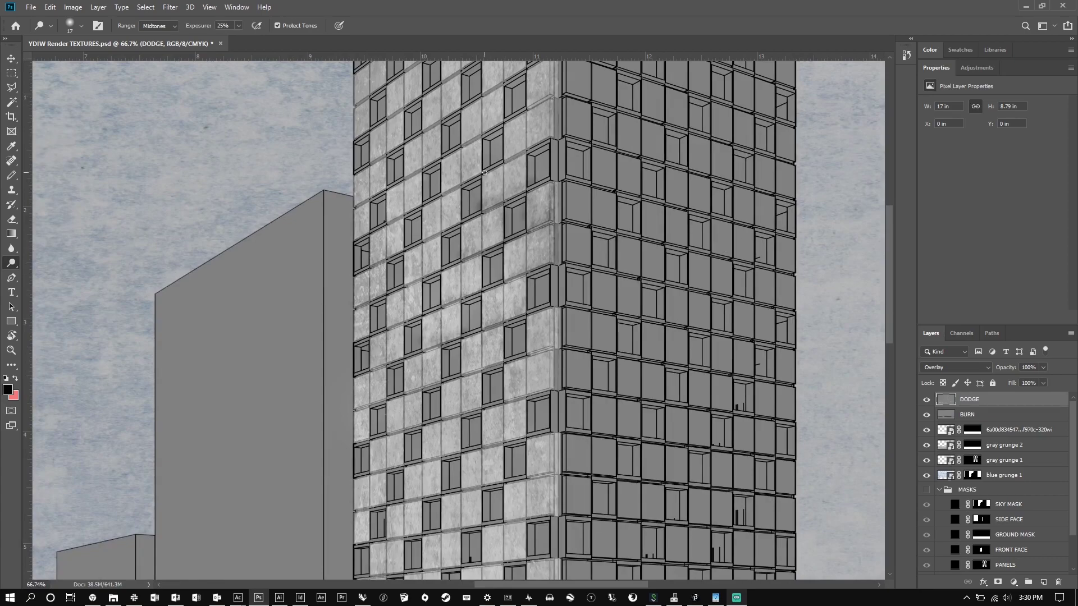
scroll(485, 172, down, 3)
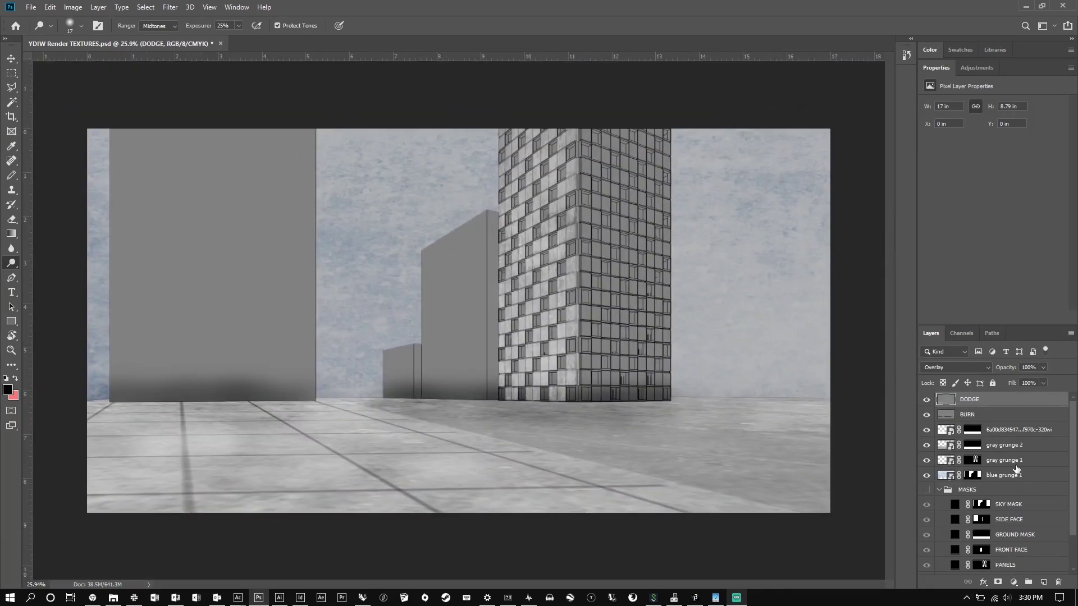
Group the DODGE and BURN layers and turn the BACKGROUND layer's visibility back on.
shift+click(988, 414)
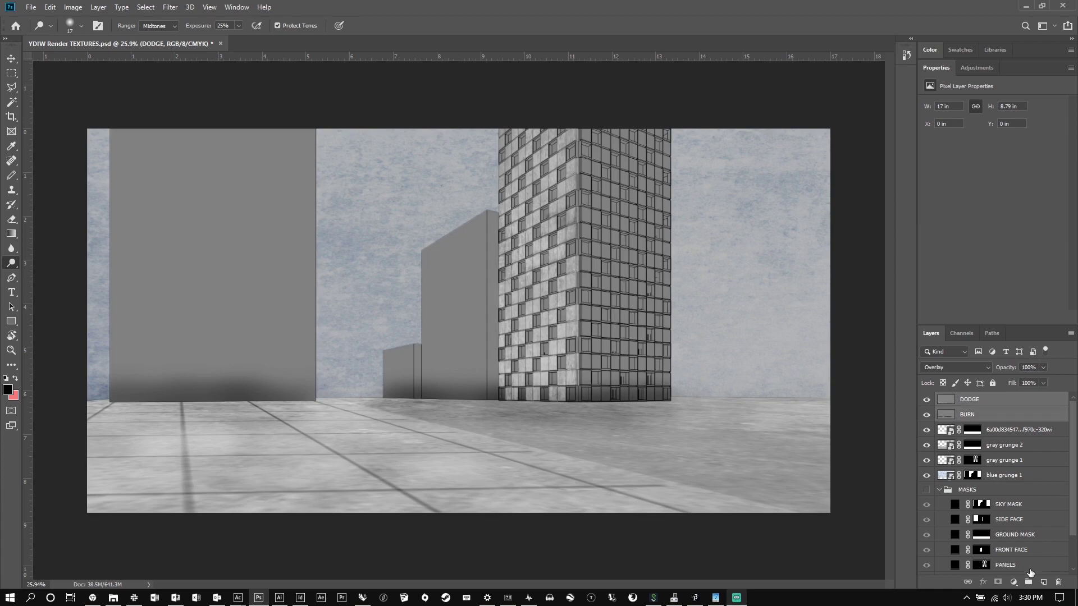
click(1027, 581)
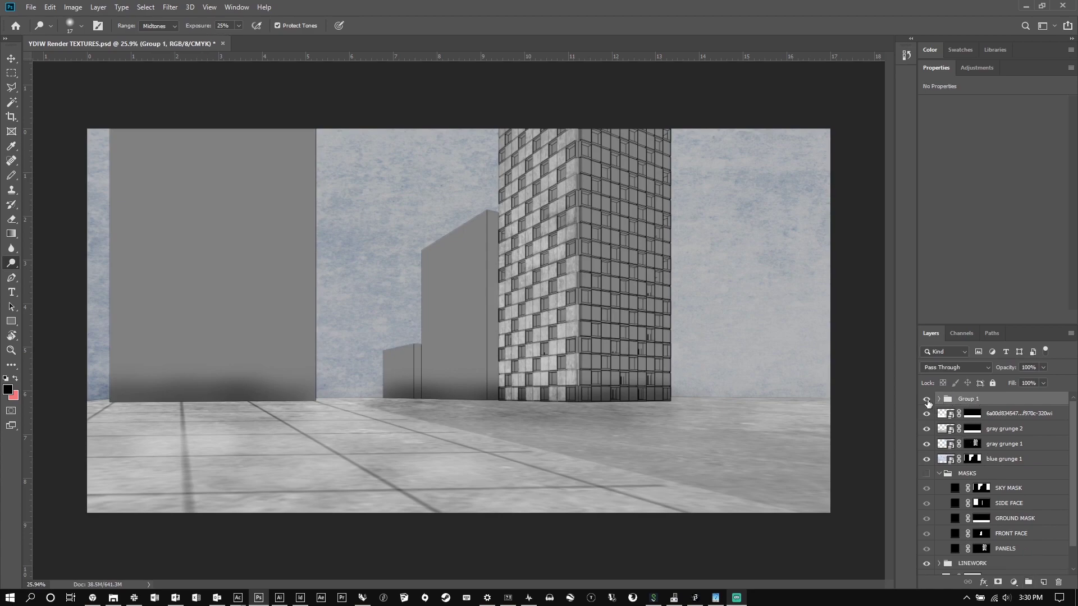
click(927, 400)
click(927, 400)
scroll(934, 534, down, 1)
click(926, 554)
scroll(932, 425, up, 1)
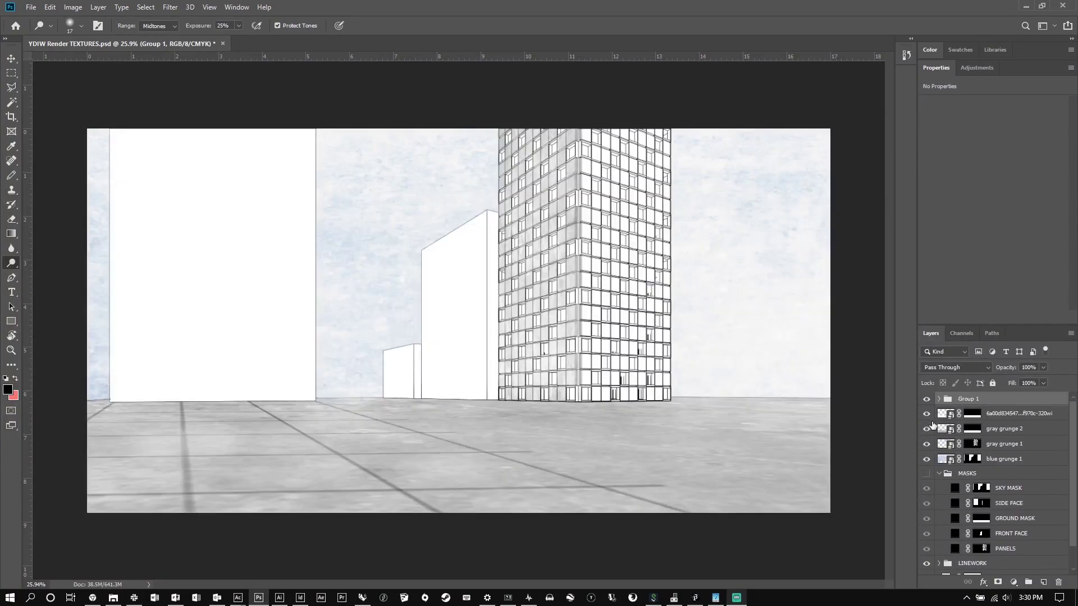
Compare the render with and without the dodge and burn group by toggling the group's visibility.
click(927, 400)
click(926, 399)
click(927, 400)
click(927, 399)
click(927, 399)
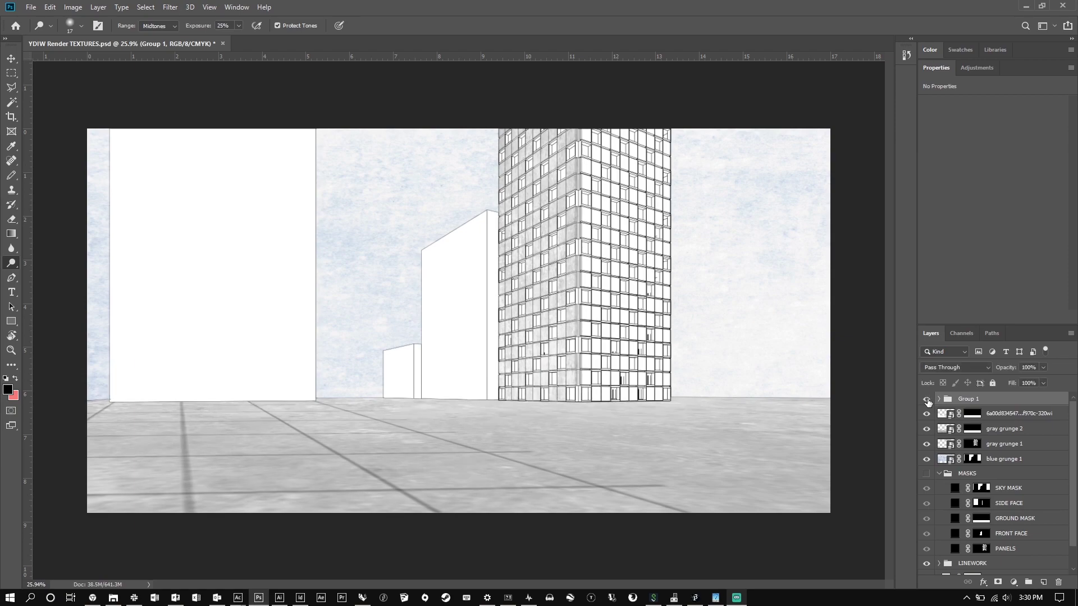
click(927, 399)
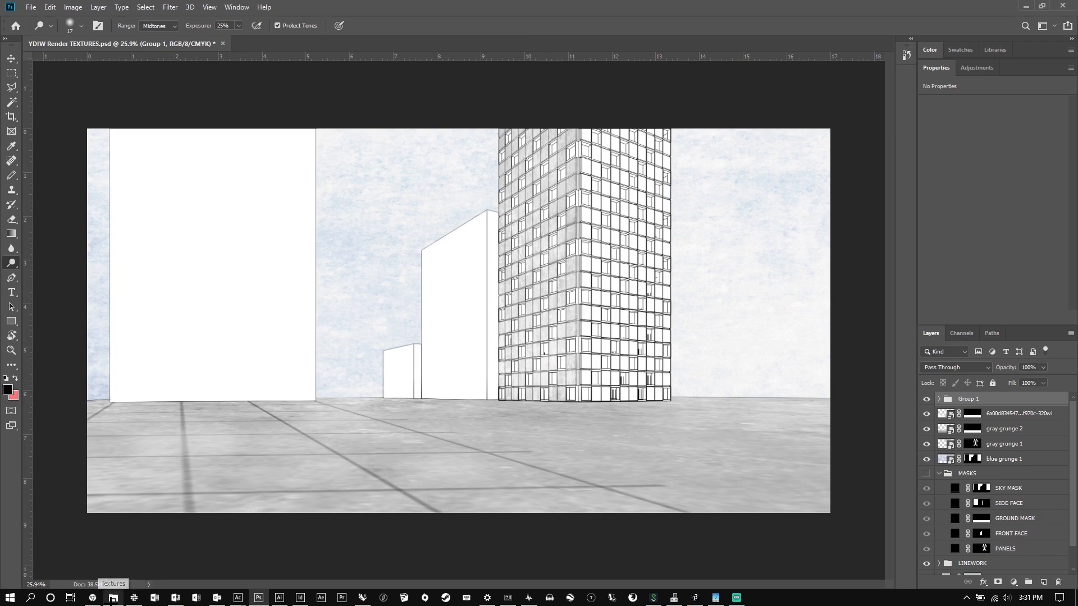
Switch to File Explorer, open the Scale Figures folder in Architecture Tools and preview the NW_0056 image in an enlarged preview area.
click(114, 597)
drag(520, 381, 427, 52)
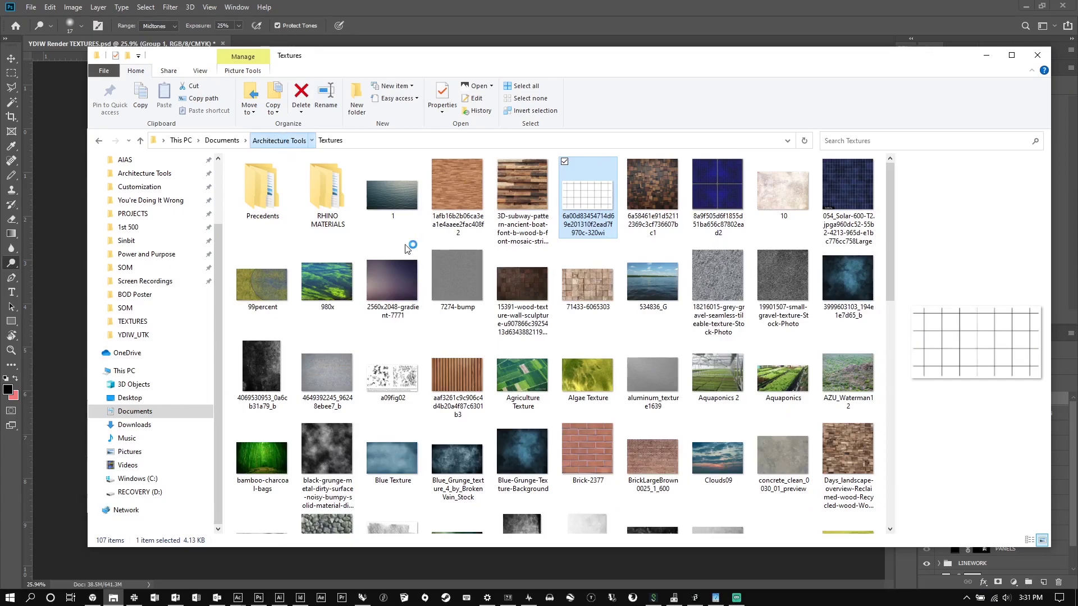
click(279, 141)
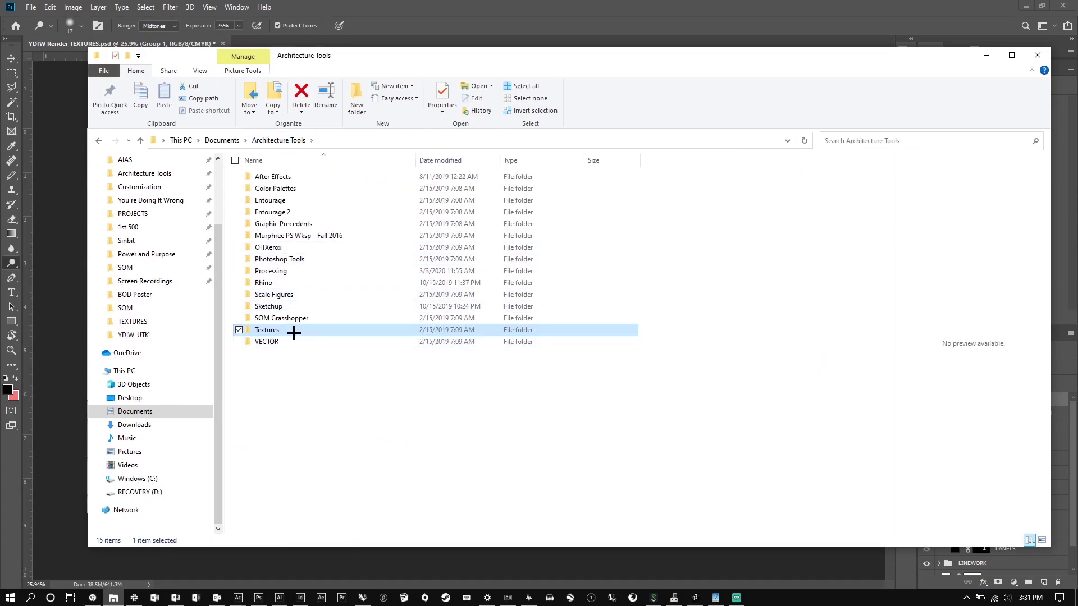
double_click(285, 300)
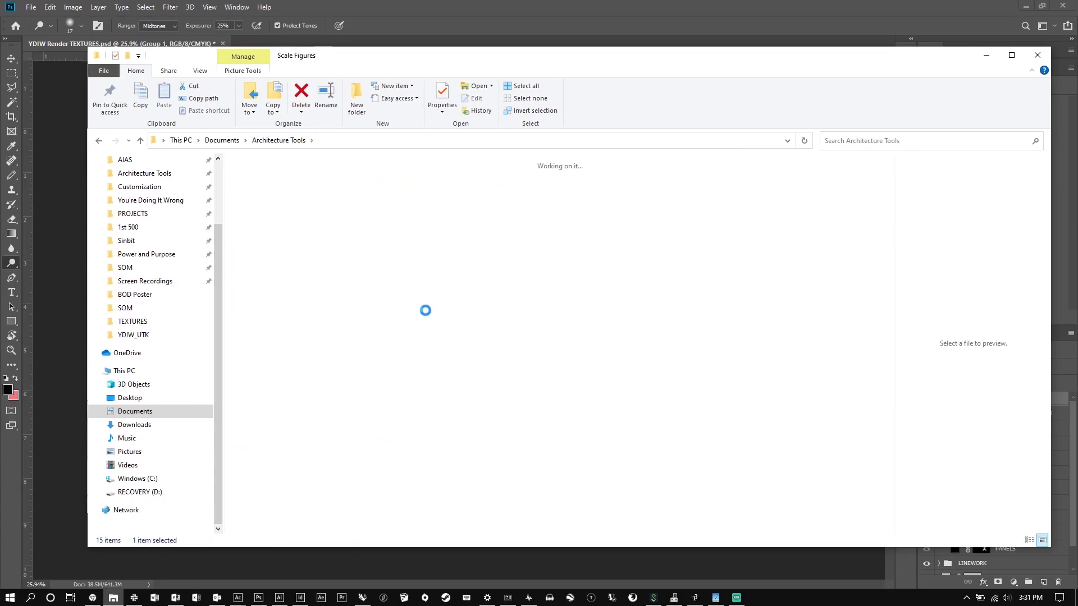
click(478, 312)
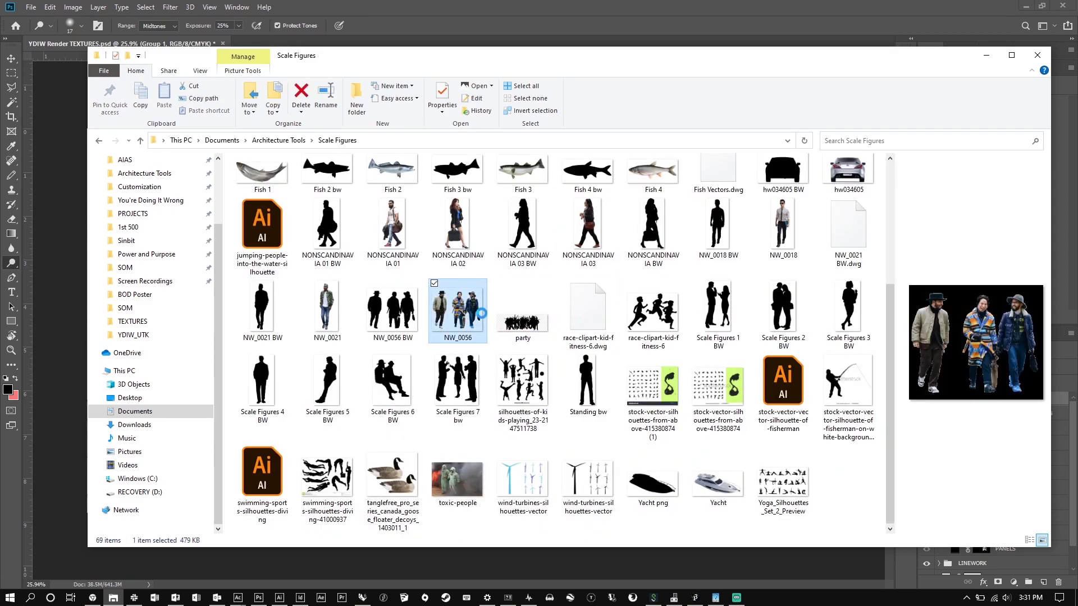
drag(895, 247, 750, 238)
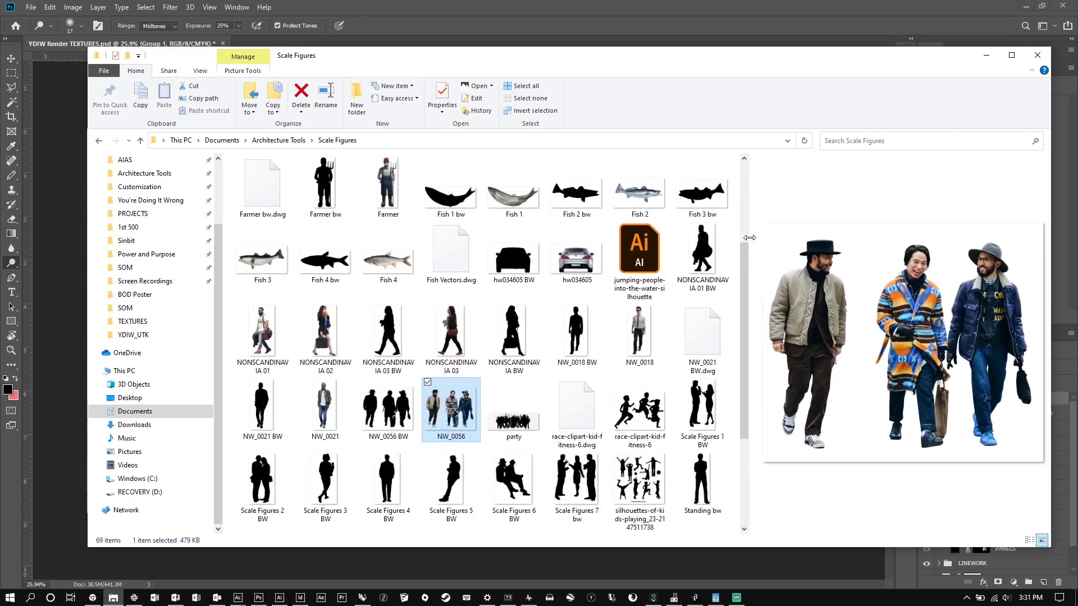
Place the NW_0056 BW silhouette from the Scale Figures folder in the render's foreground and scale it to about 47.5%.
key(Left)
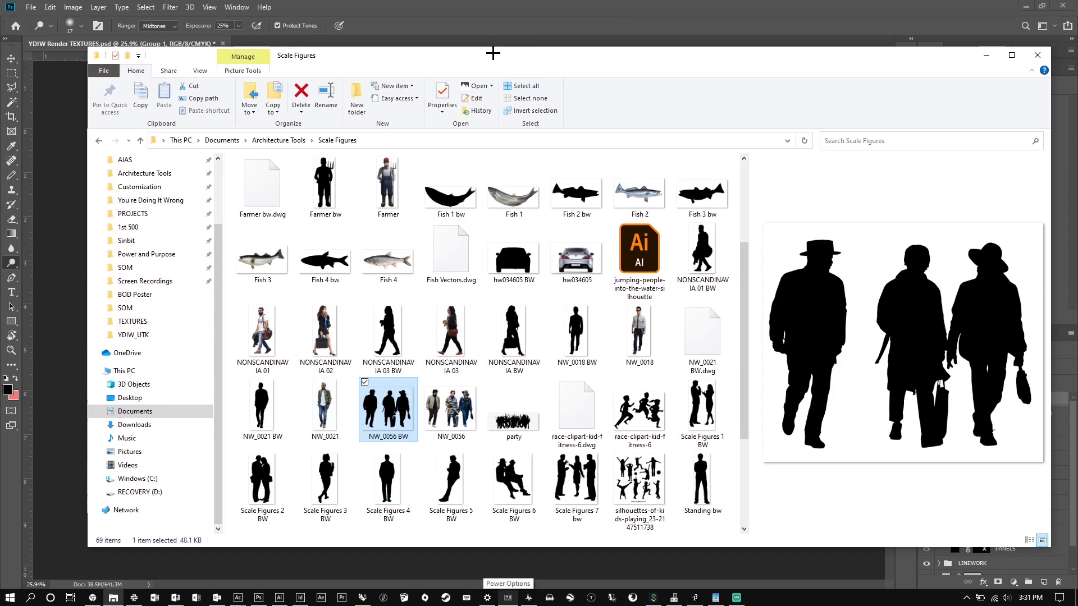
drag(495, 53, 905, 58)
drag(569, 411, 275, 387)
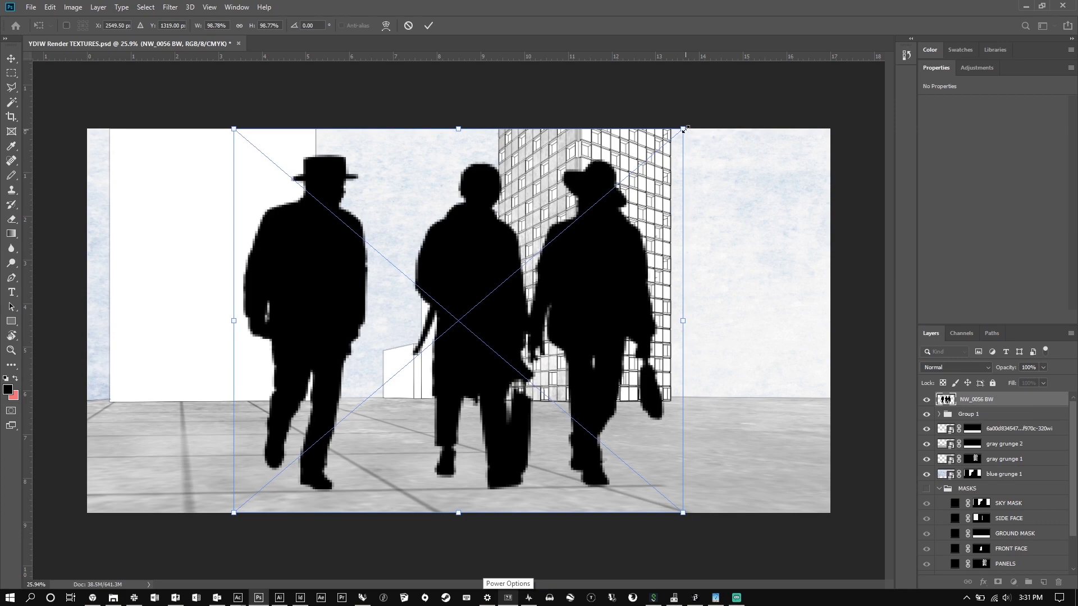
drag(684, 129, 449, 327)
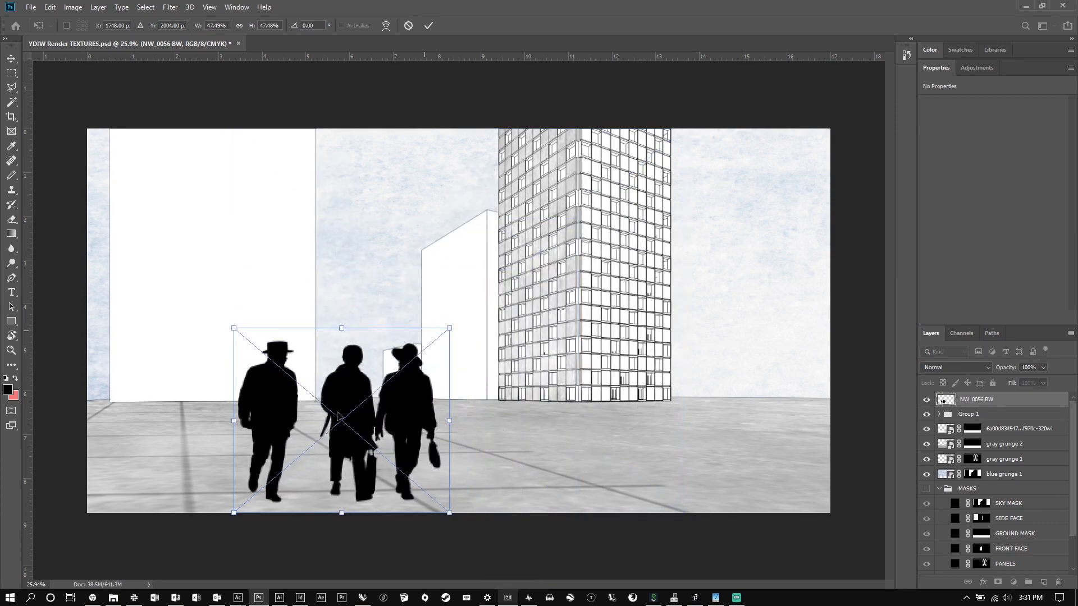
key(Return)
Place the NW_0018 BW silhouette from the Scale Figures folder on the ground beside the tower's front corner.
click(112, 597)
click(988, 337)
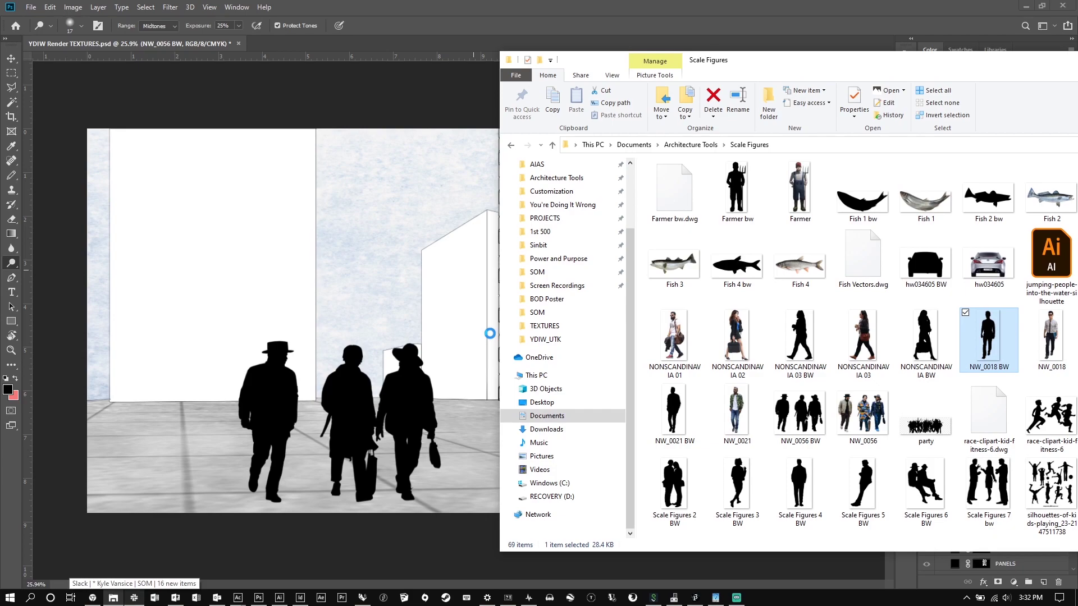
drag(489, 333, 456, 271)
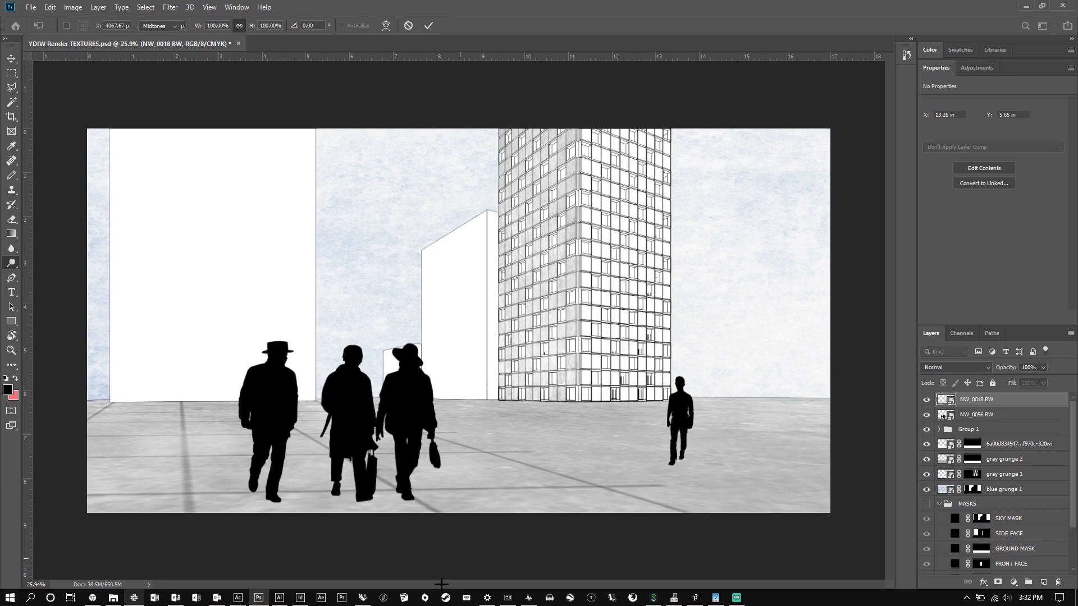
key(Return)
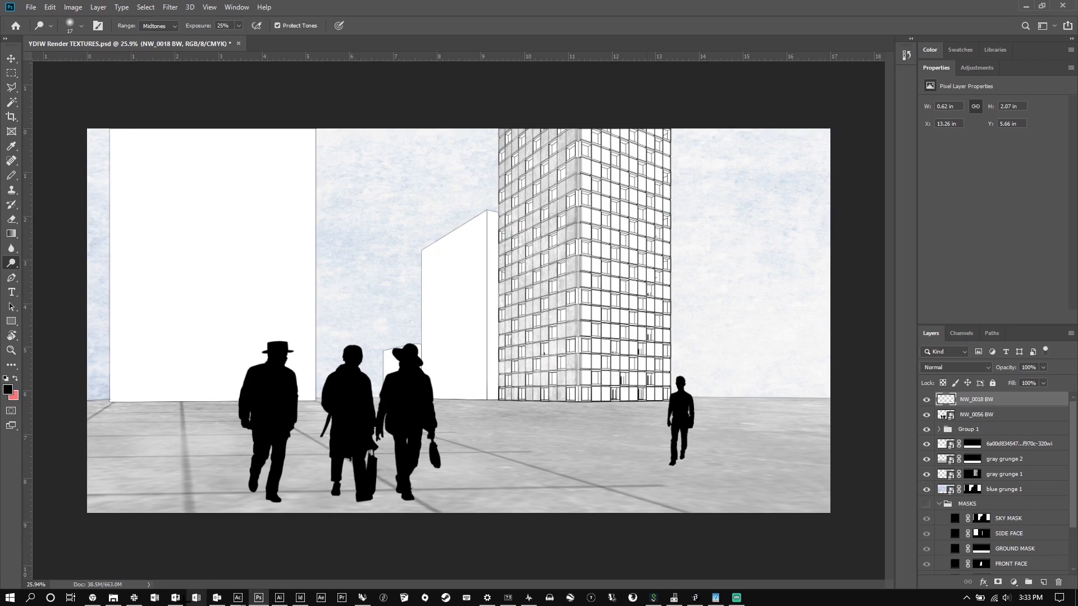
Place the Scale Figures 4 BW silhouette from the Scale Figures folder on the ground in front of the tower's textured face.
click(113, 597)
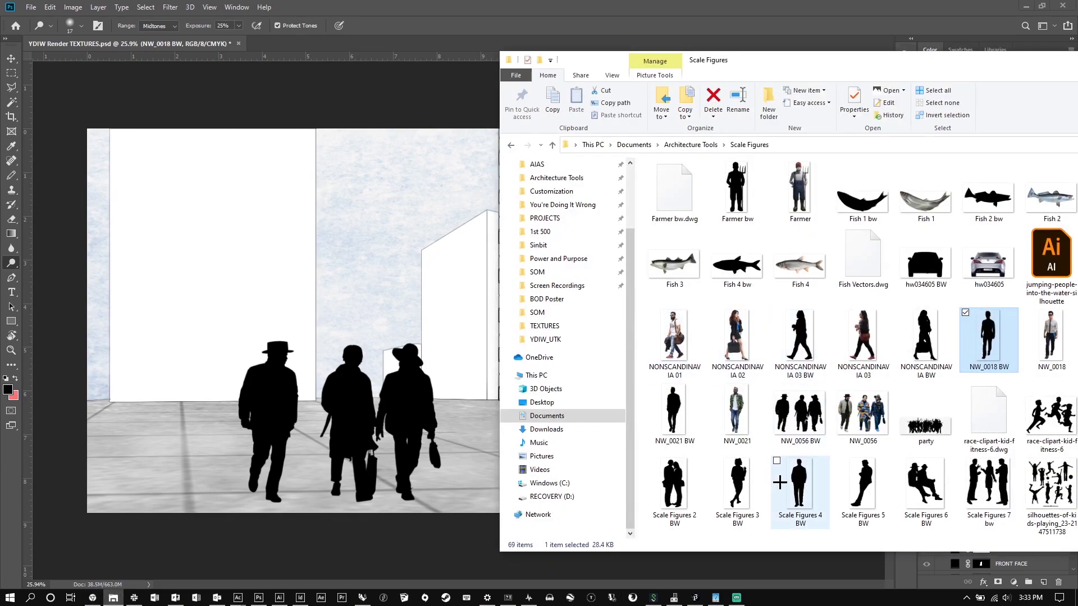
click(817, 480)
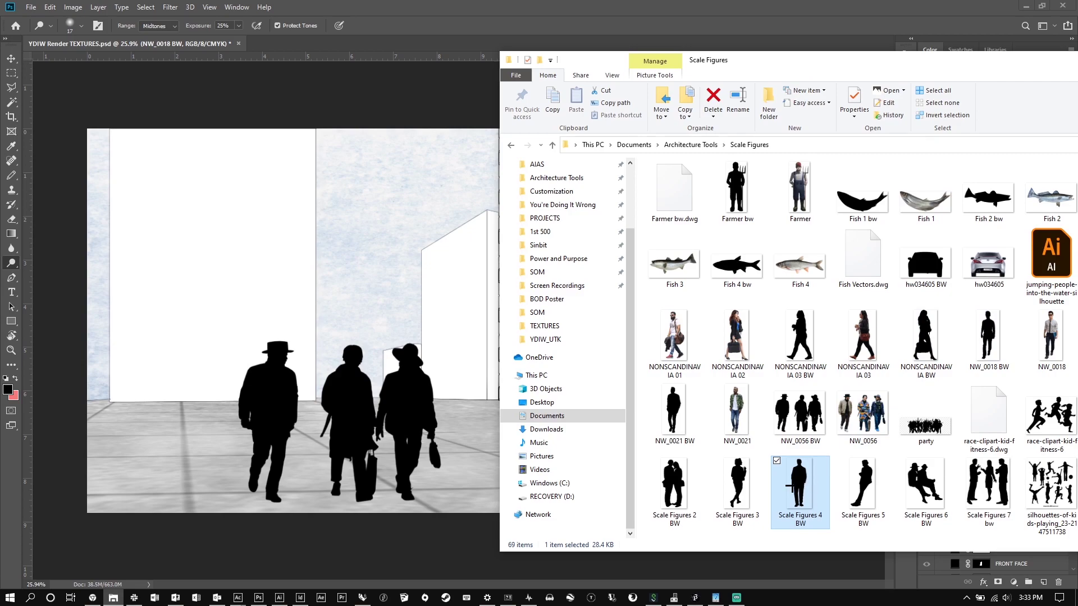
drag(800, 483, 401, 256)
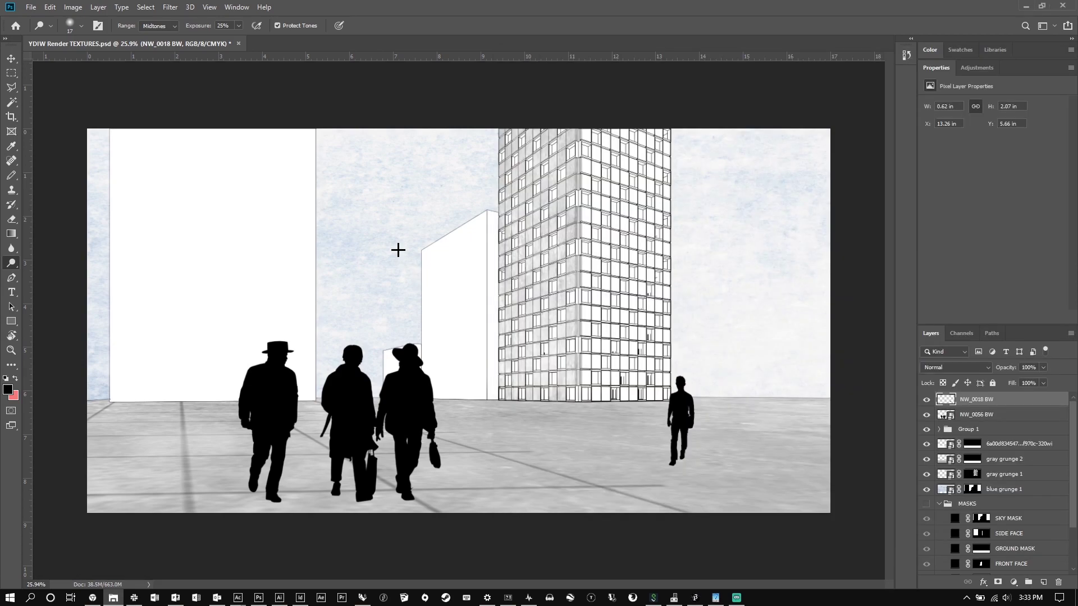
drag(468, 304, 549, 387)
key(Return)
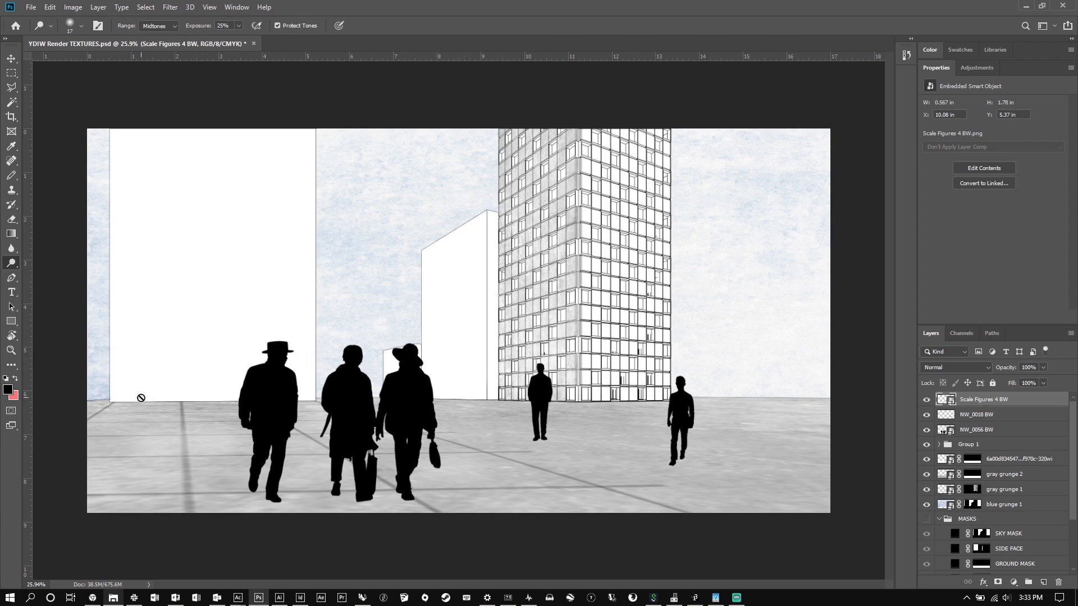
Hide the three figure layers Scale Figures 4 BW, NW_0018 BW and NW_0056 BW to clear the scene.
scroll(284, 381, up, 5)
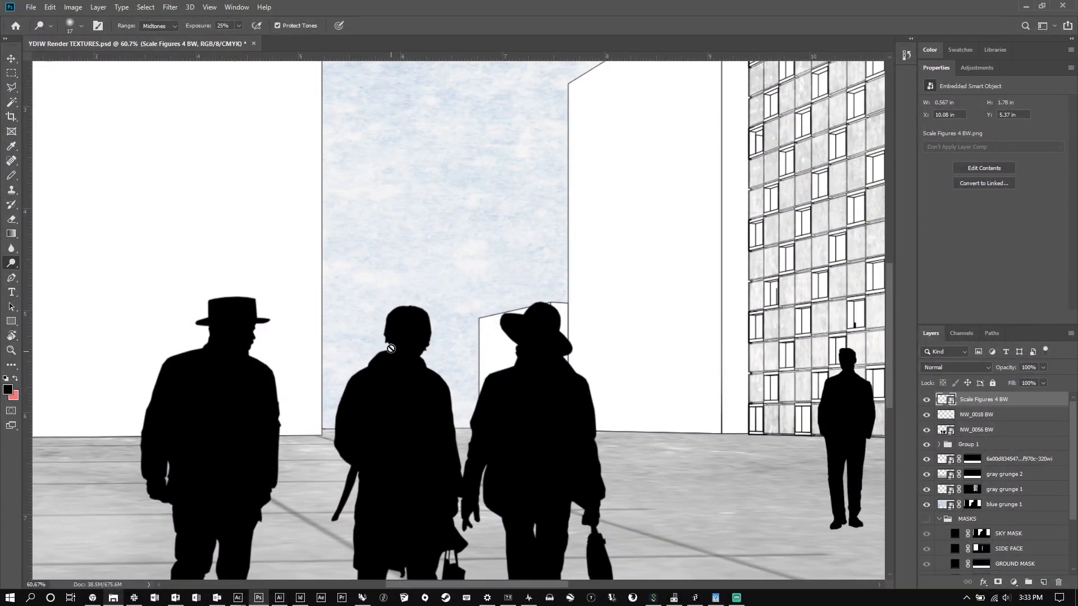
scroll(391, 349, down, 5)
scroll(306, 371, up, 3)
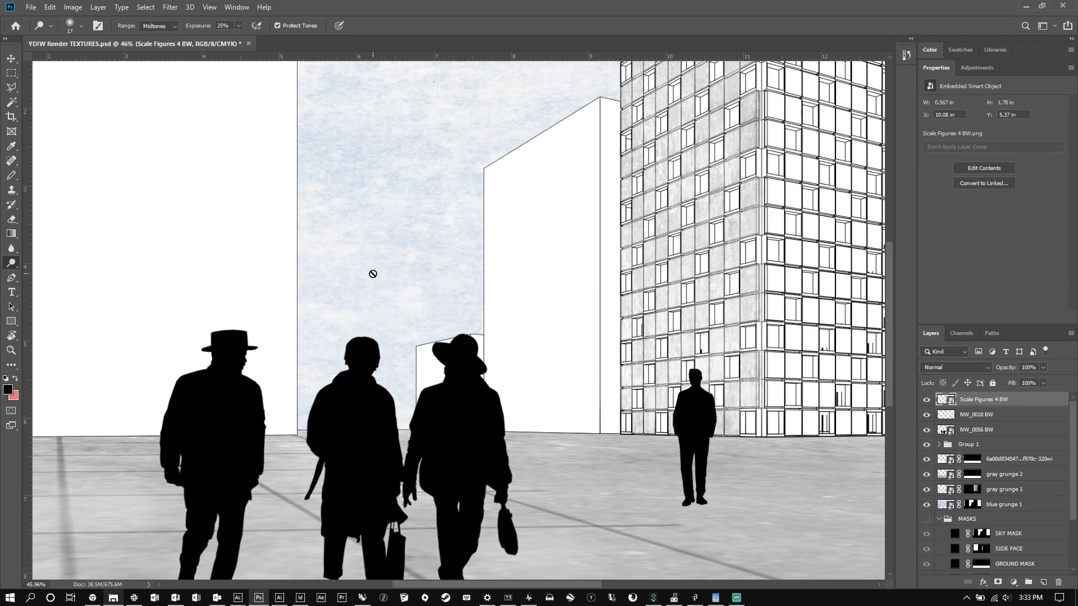
scroll(468, 280, down, 3)
scroll(282, 379, up, 1)
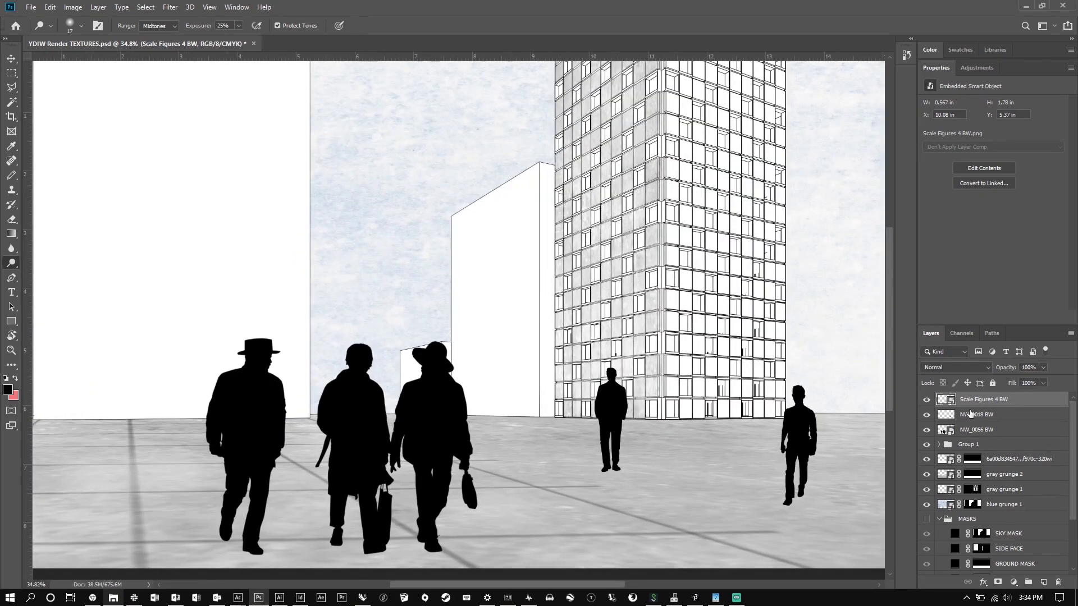
drag(926, 403, 927, 431)
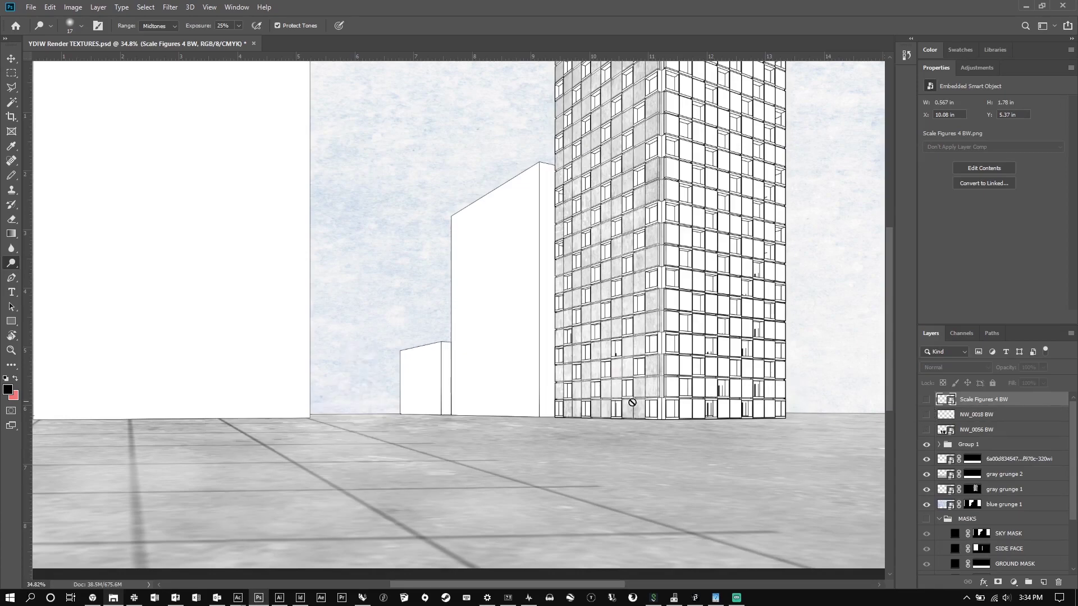
scroll(390, 336, down, 3)
scroll(456, 367, up, 1)
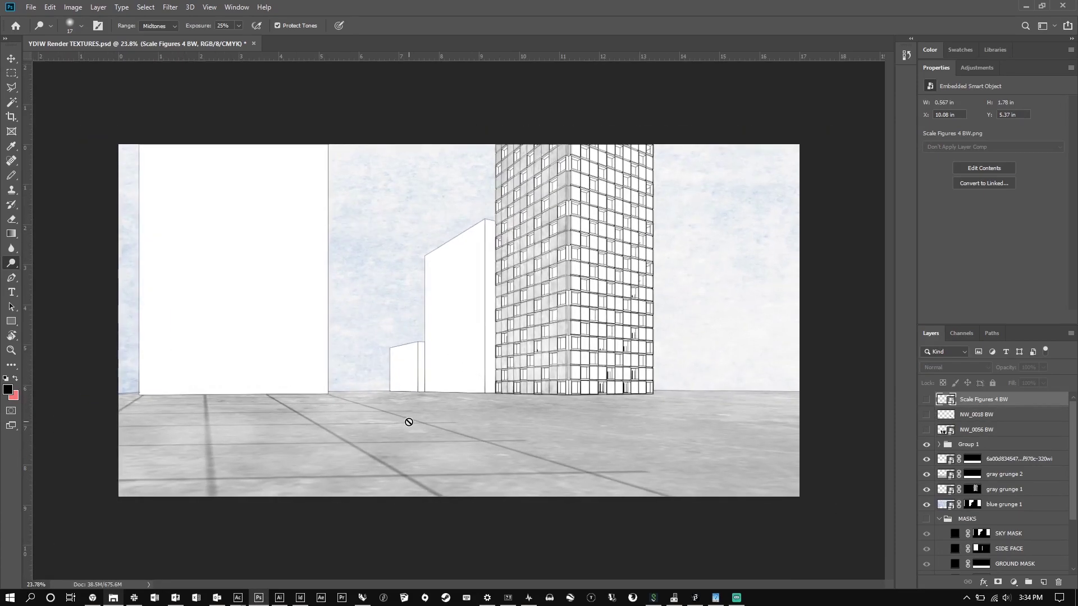
Add a new layer and extend the tower's lowest floor line to the large blank building with a straight 1 px pencil line about 6 in long.
click(1043, 583)
click(12, 175)
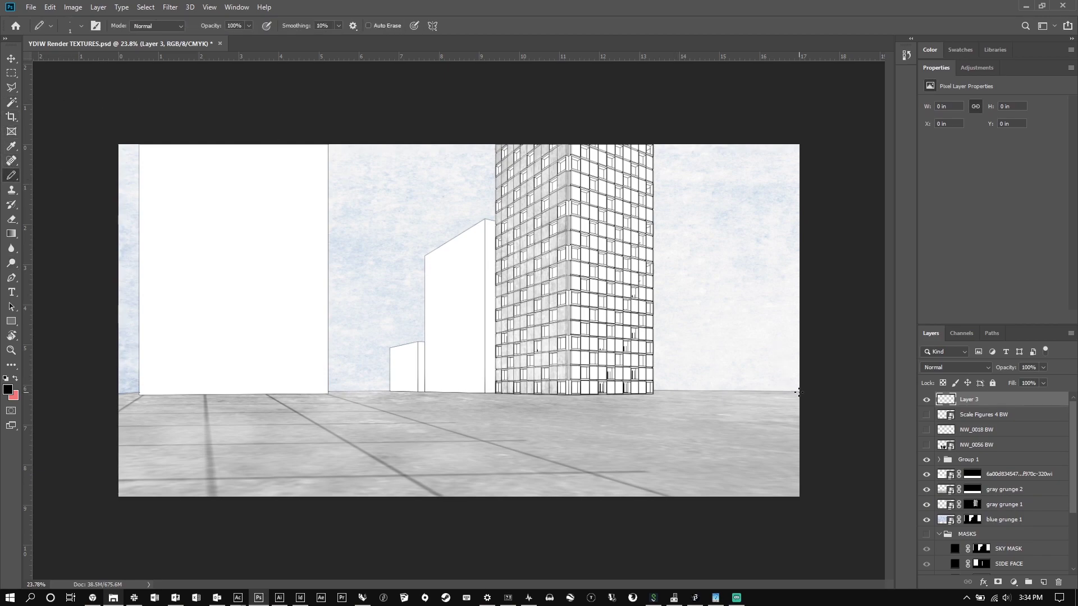
scroll(491, 385, up, 10)
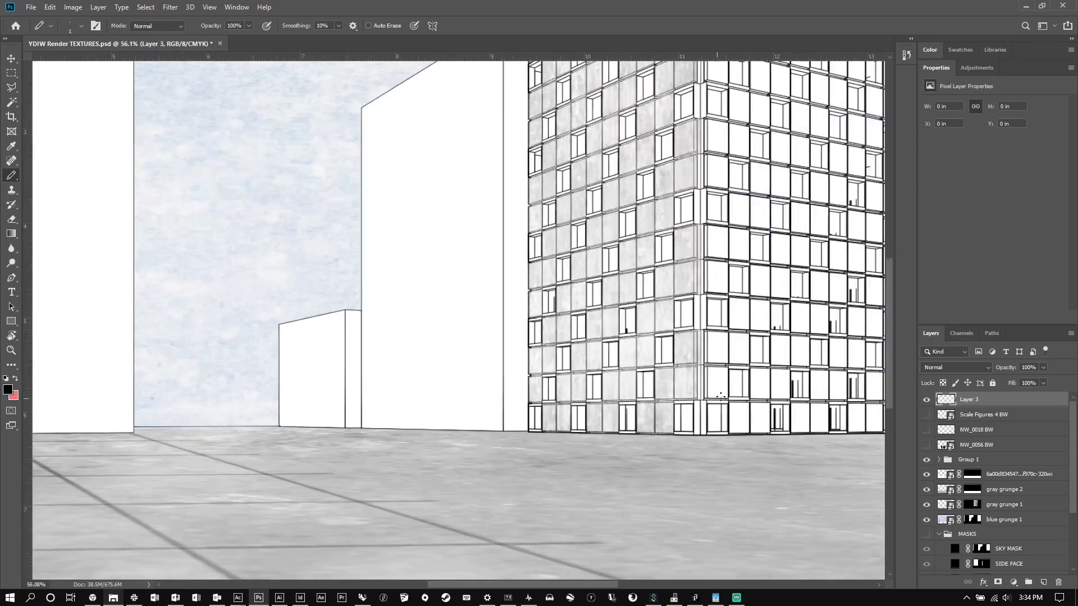
scroll(699, 399, up, 1)
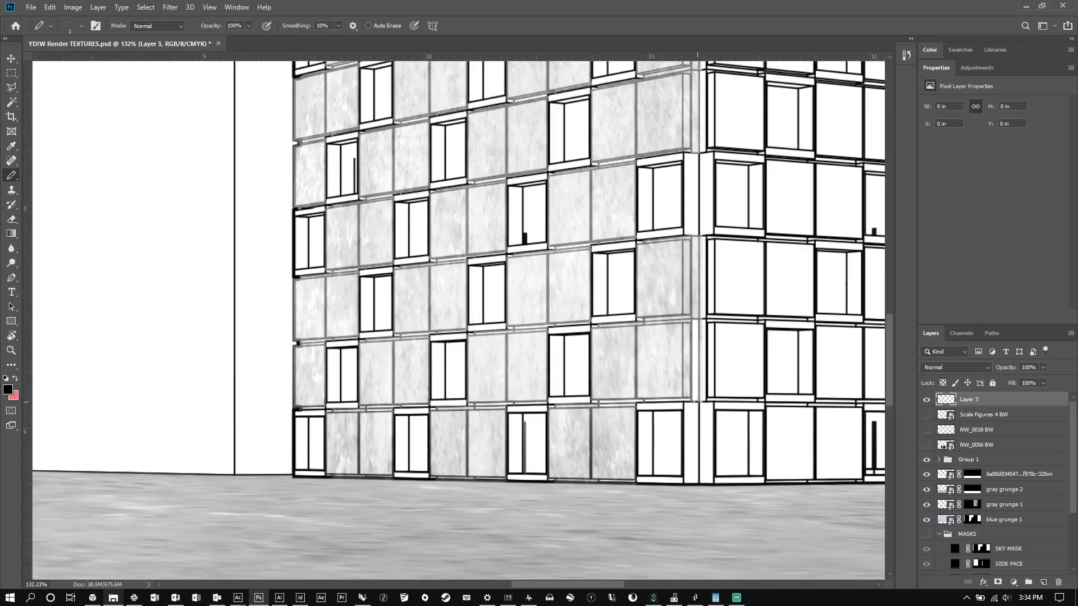
scroll(717, 391, down, 1)
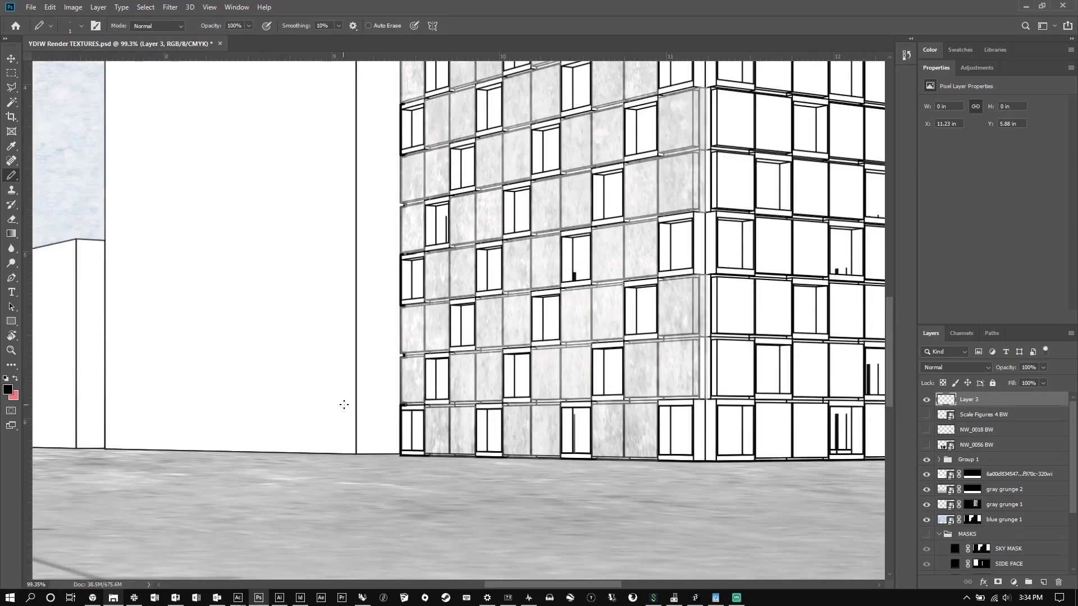
scroll(436, 401, down, 3)
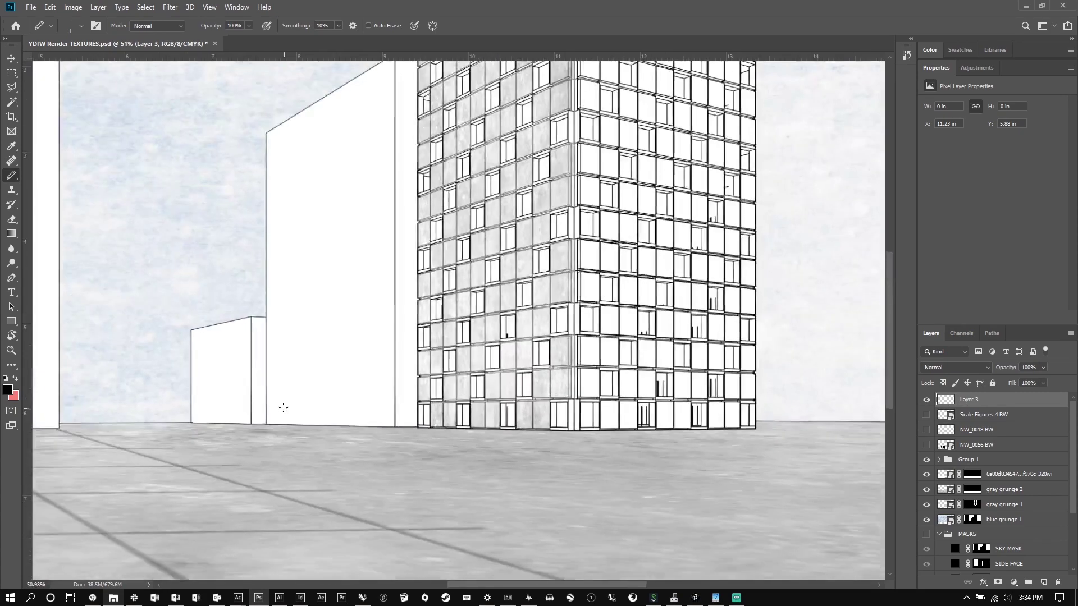
scroll(282, 410, up, 1)
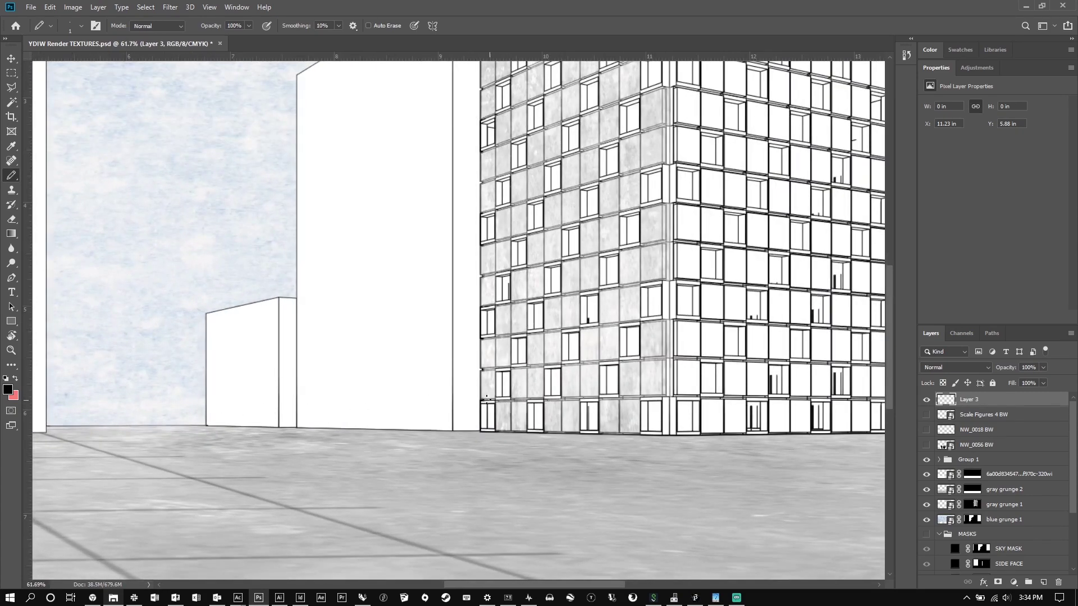
shift+click(480, 400)
shift+click(47, 415)
Try to extend one of the tower's upper floor lines past the mid-height building with a second straight pencil line.
scroll(571, 385, down, 4)
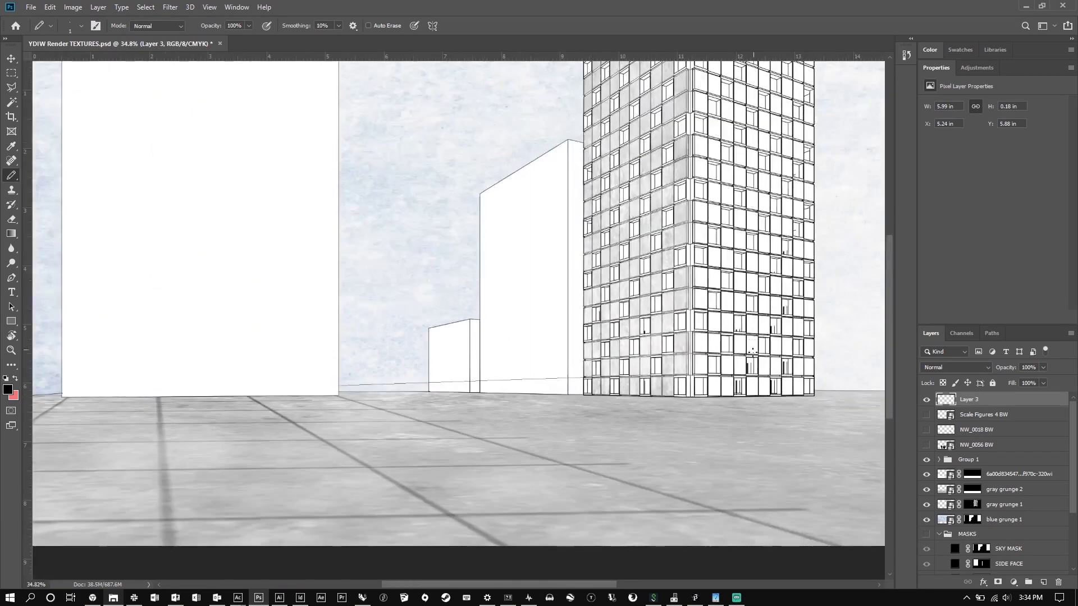
scroll(547, 303, up, 5)
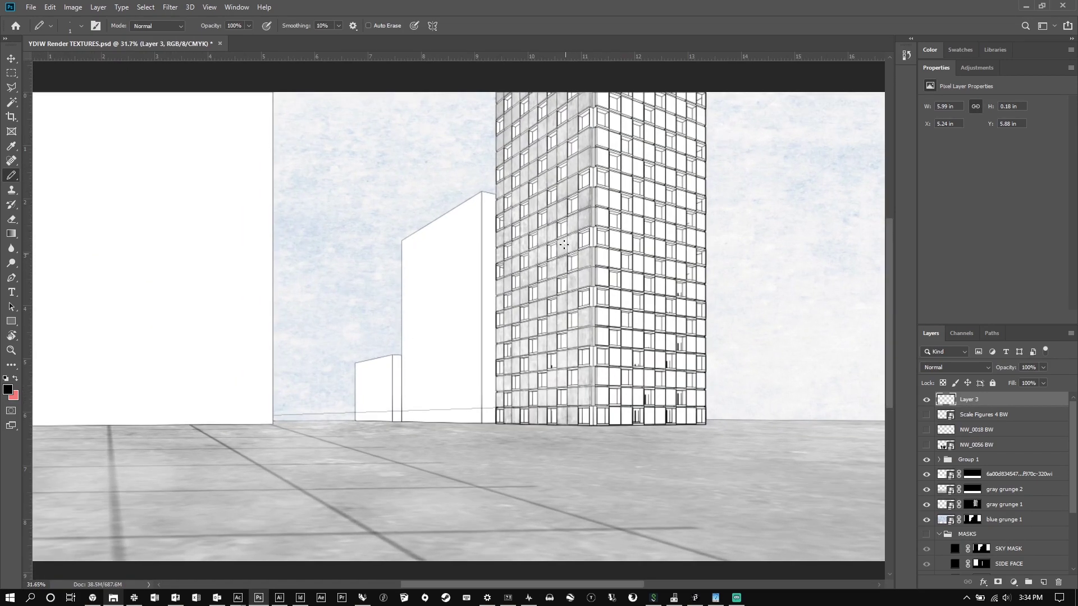
scroll(335, 286, down, 2)
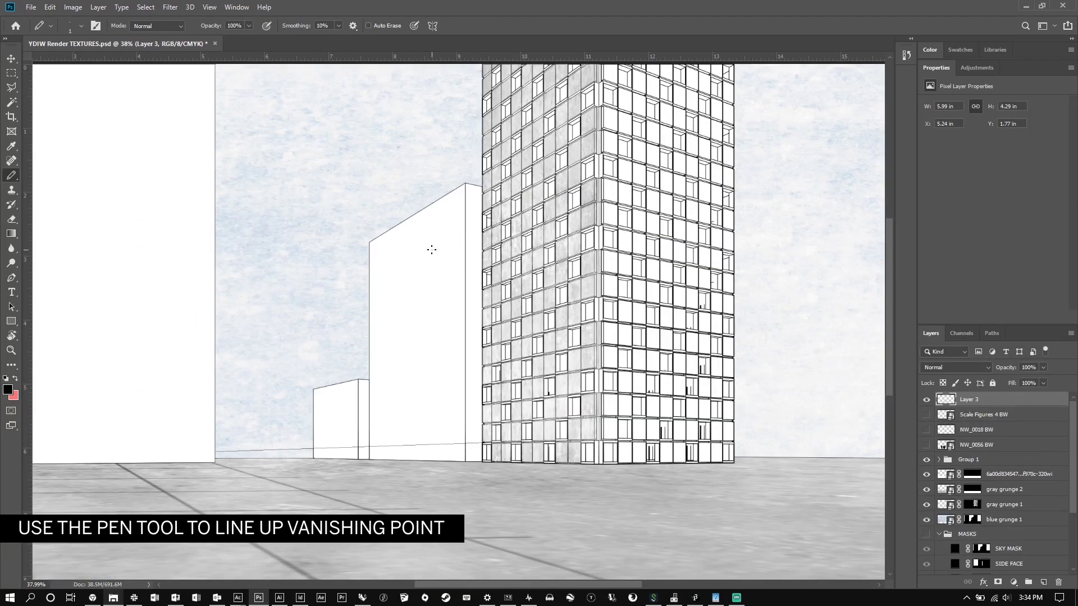
drag(339, 287, 537, 212)
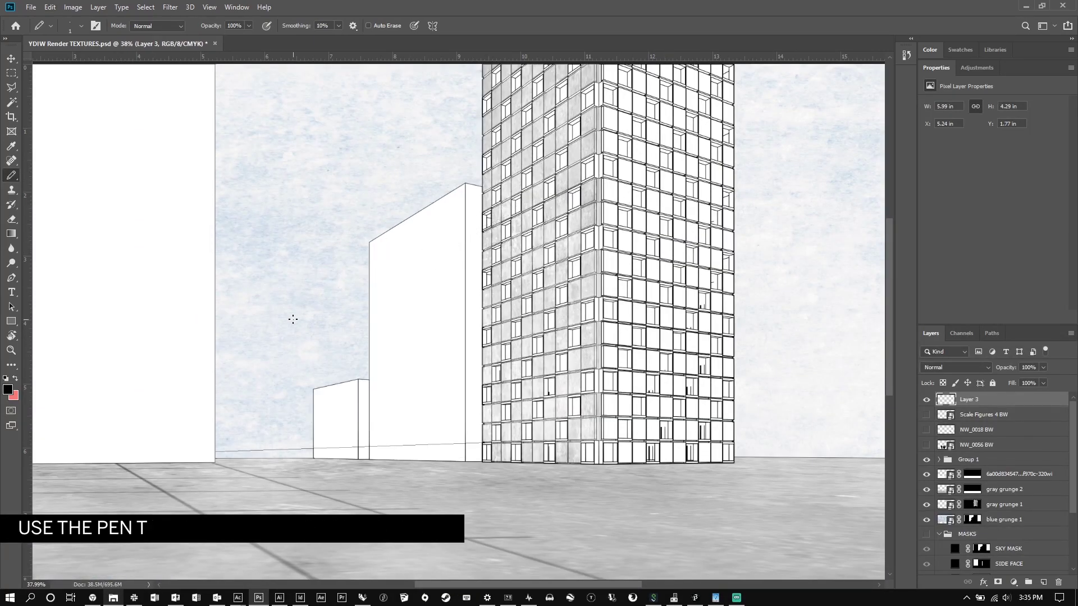
scroll(293, 314, down, 1)
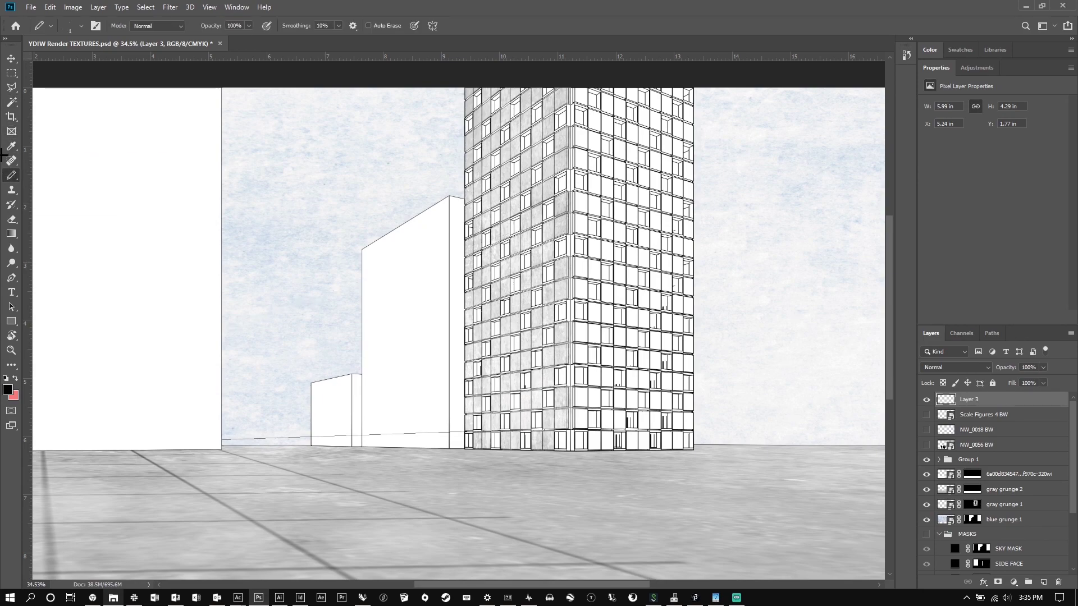
Trace an upper floor line of the tower's textured face with a Pen path and extend it to the large blank building's base.
right_click(11, 175)
click(11, 277)
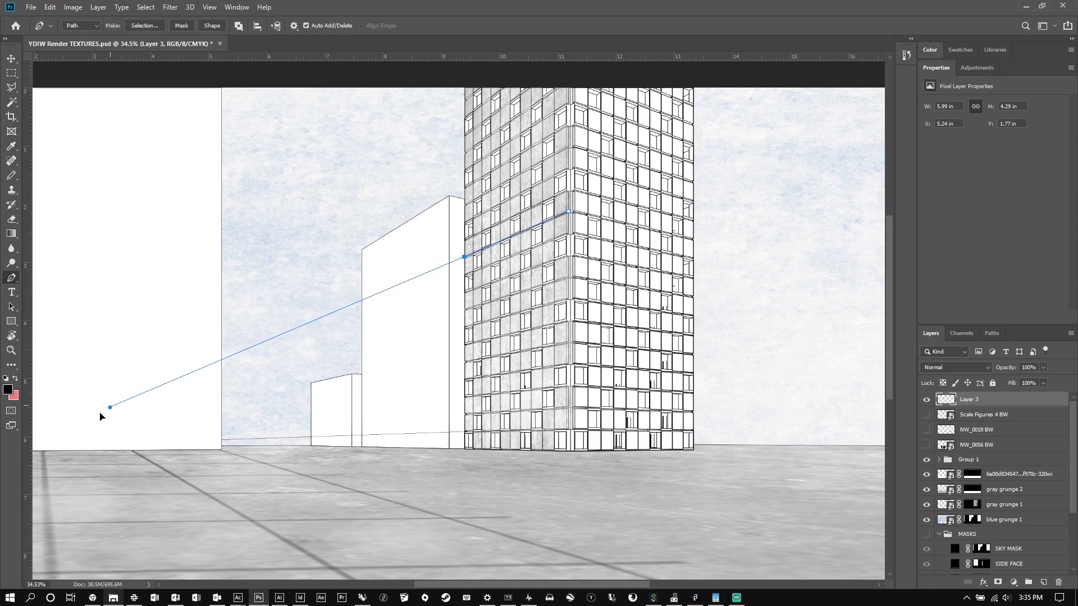
scroll(84, 426, left, 3)
click(60, 442)
Undo the last path anchor and try ending the path on the mid-height building instead.
key(v)
click(450, 447)
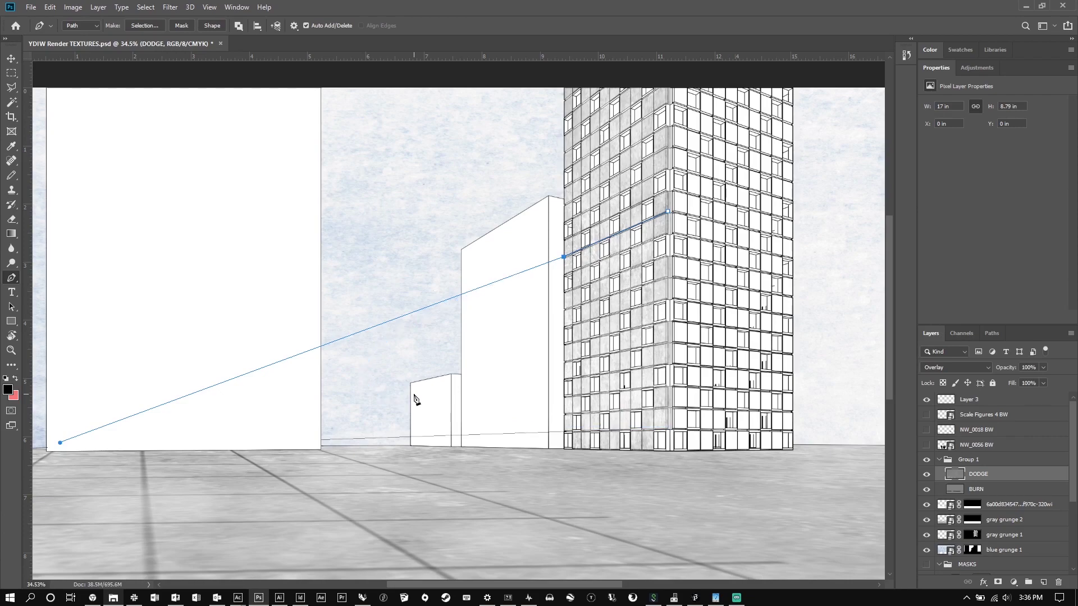
key(ctrl+z)
click(482, 289)
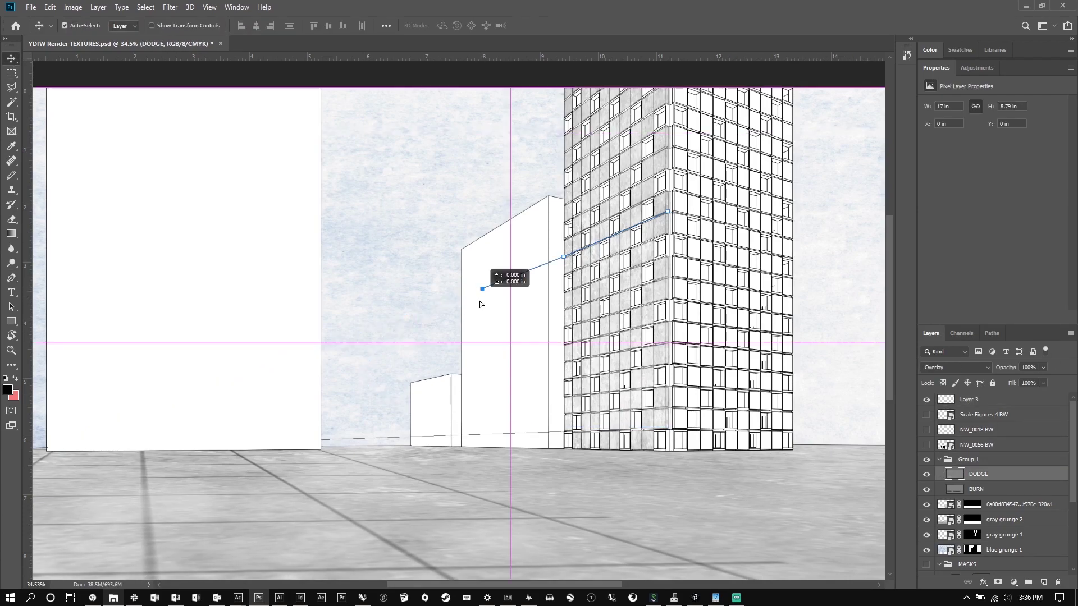
key(p)
right_click(482, 288)
key(Escape)
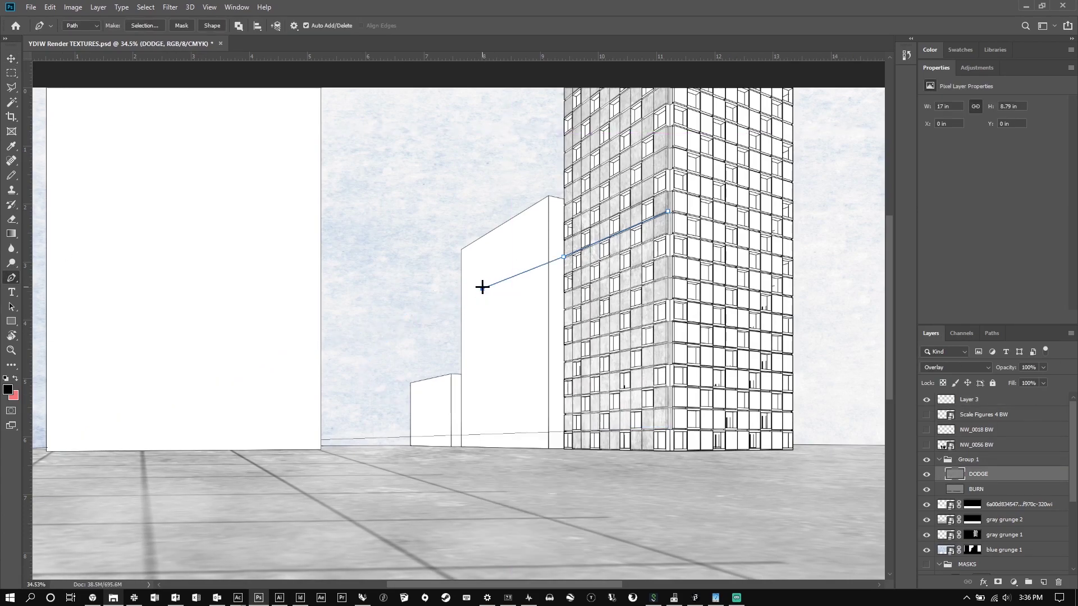
With the Curvature Pen, extend the path to the large blank building's lower corner and back along the tower's lowest floor line.
right_click(11, 277)
click(68, 298)
click(47, 449)
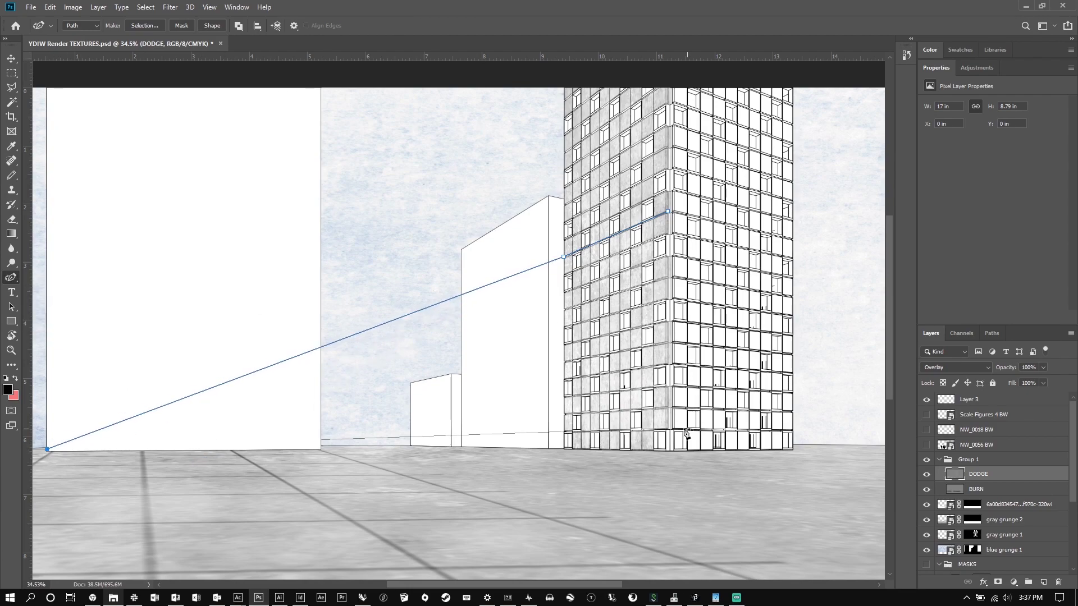
click(672, 429)
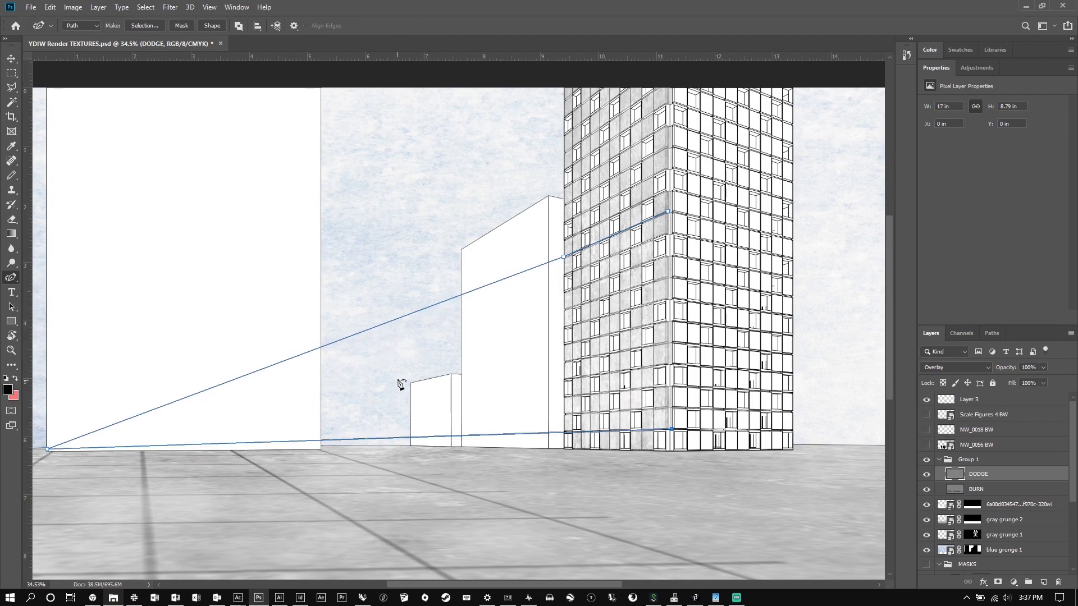
Place a horizontal ruler guide through the vanishing point where the path segments meet to mark the horizon line.
scroll(481, 374, down, 1)
scroll(186, 348, down, 1)
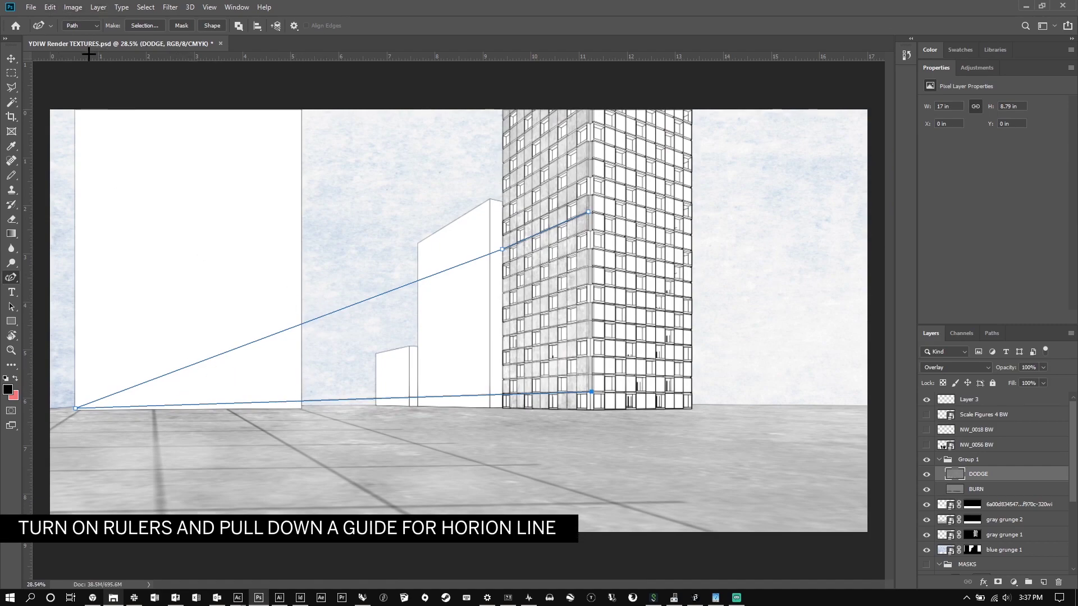
drag(88, 56, 81, 410)
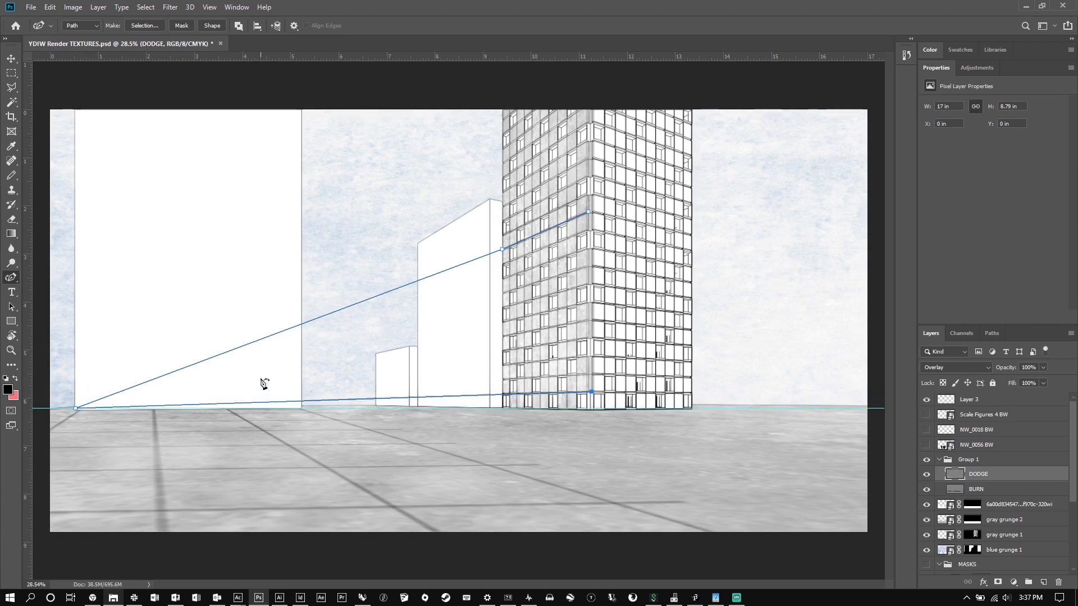
scroll(301, 336, down, 2)
scroll(258, 361, up, 4)
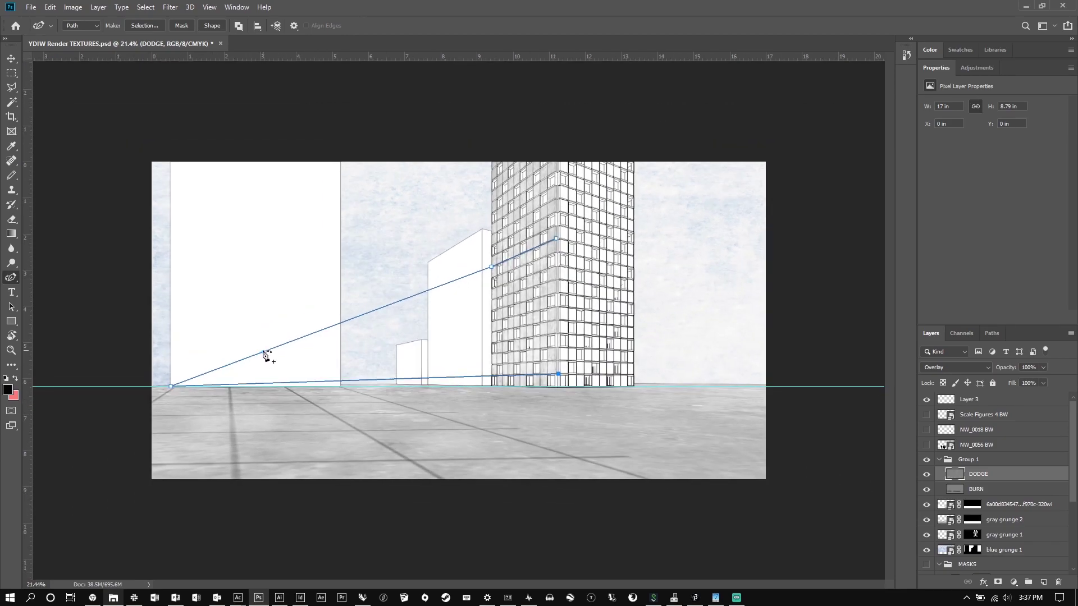
Move the path's vanishing-point anchor inward over the large blank building to realign its segments with the tower's floor lines.
scroll(508, 243, up, 8)
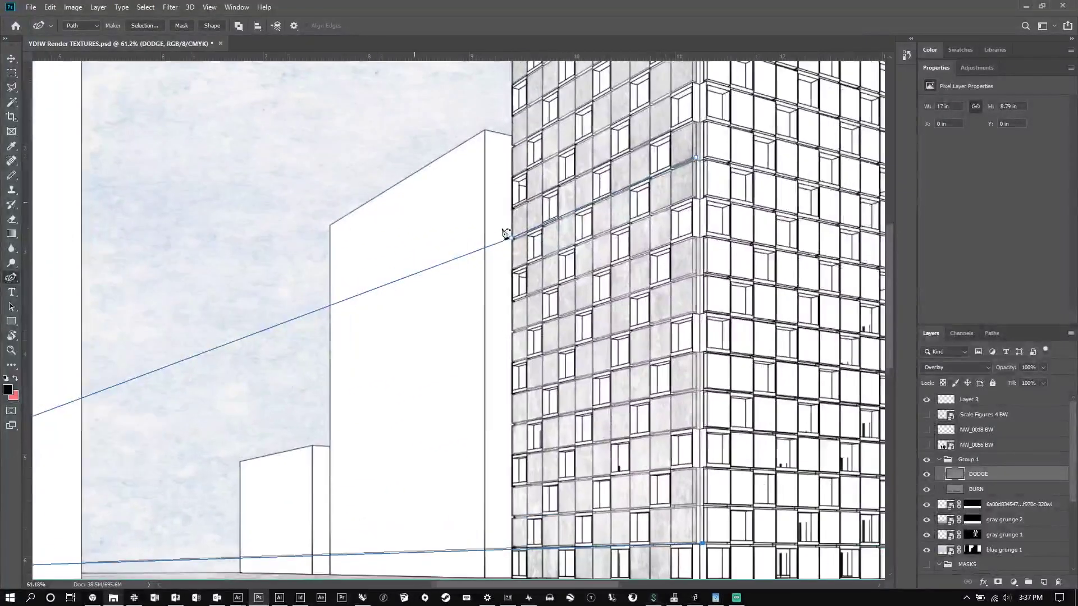
scroll(515, 243, down, 4)
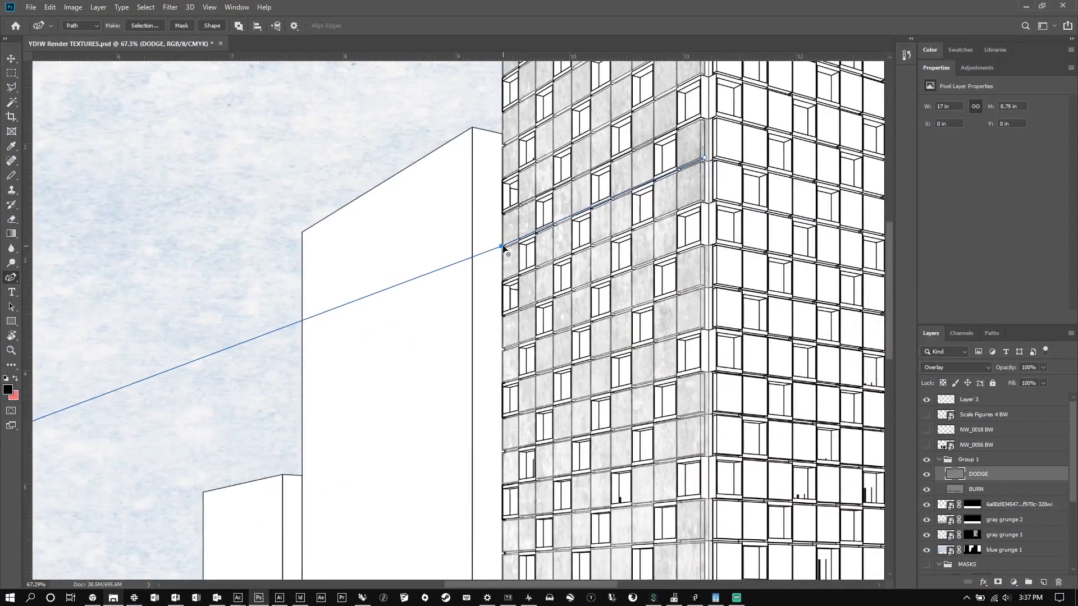
scroll(500, 246, down, 3)
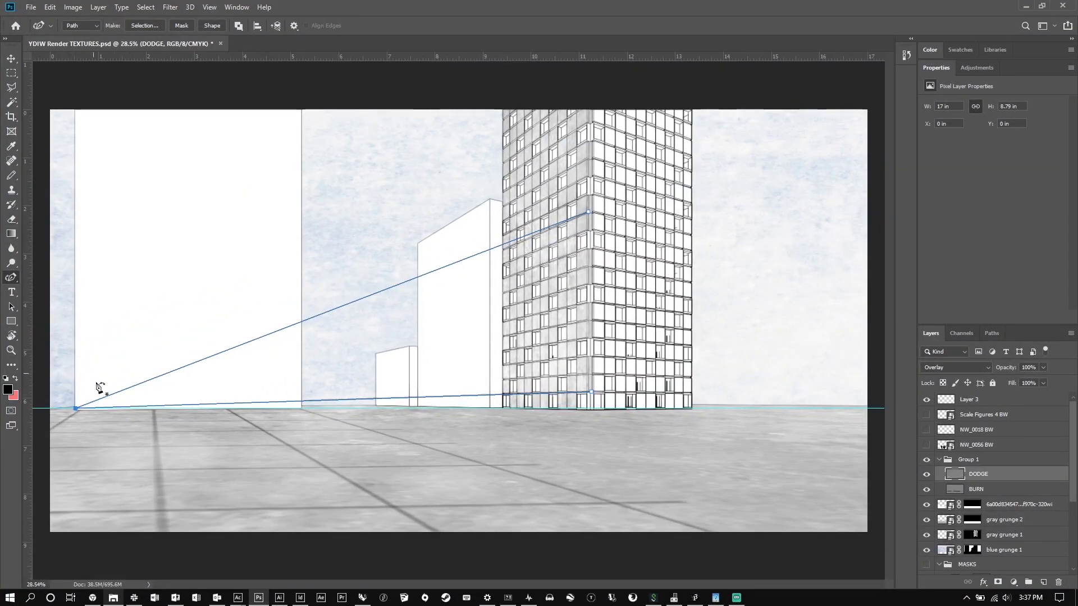
drag(83, 408, 193, 393)
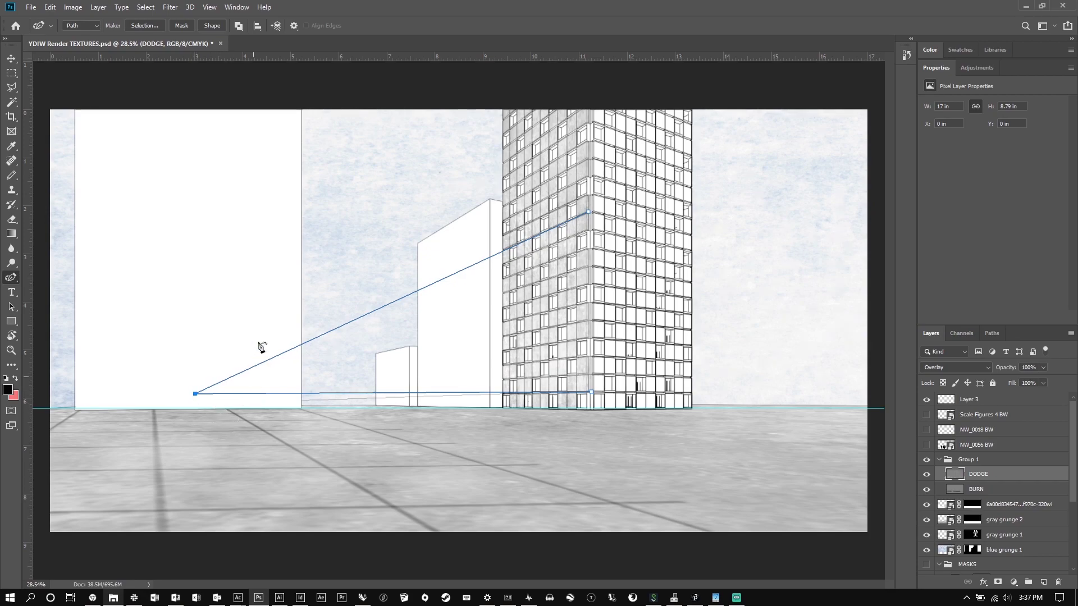
drag(193, 393, 195, 395)
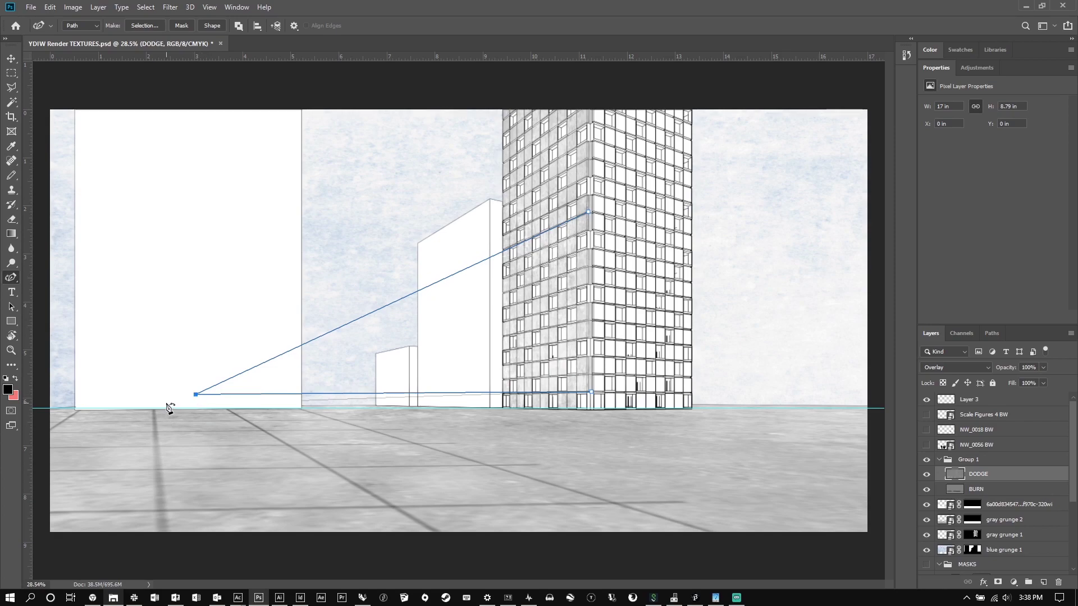
Raise the horizontal horizon guide to the path's shifted meeting point.
click(11, 58)
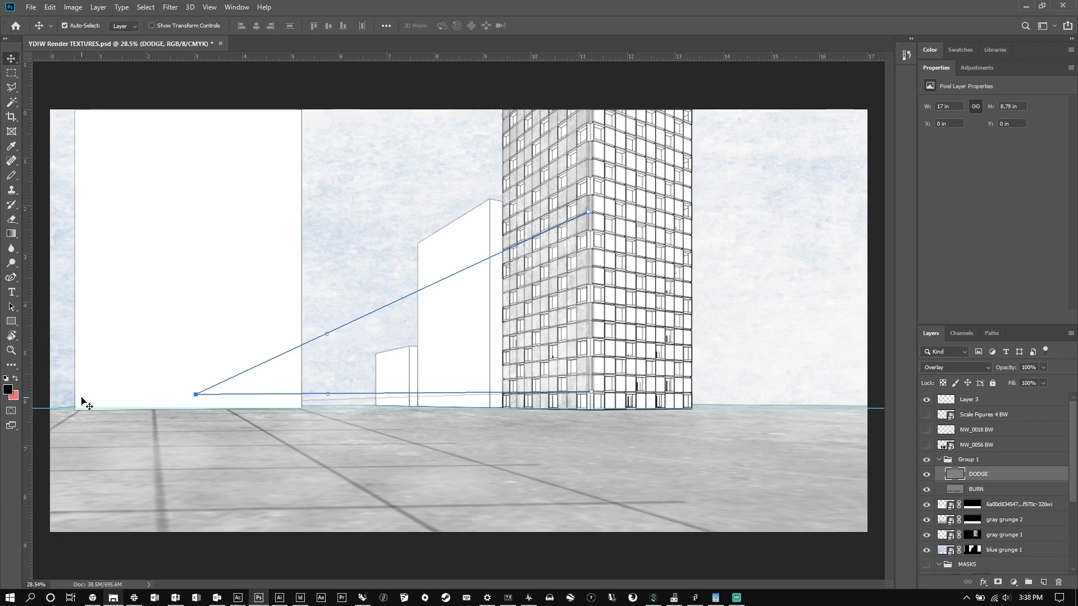
drag(61, 410, 65, 394)
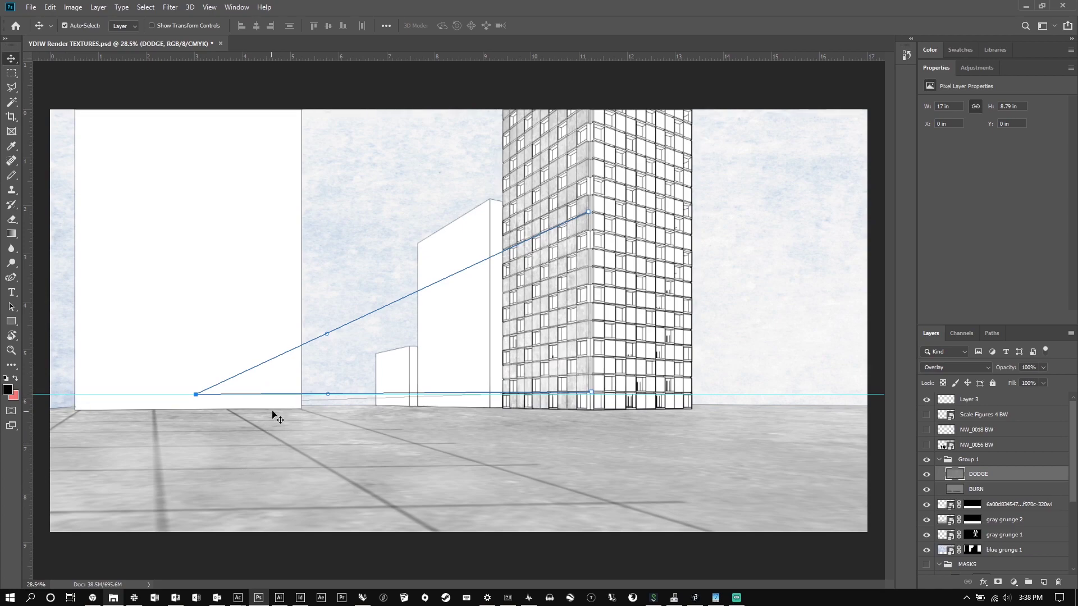
scroll(275, 417, down, 1)
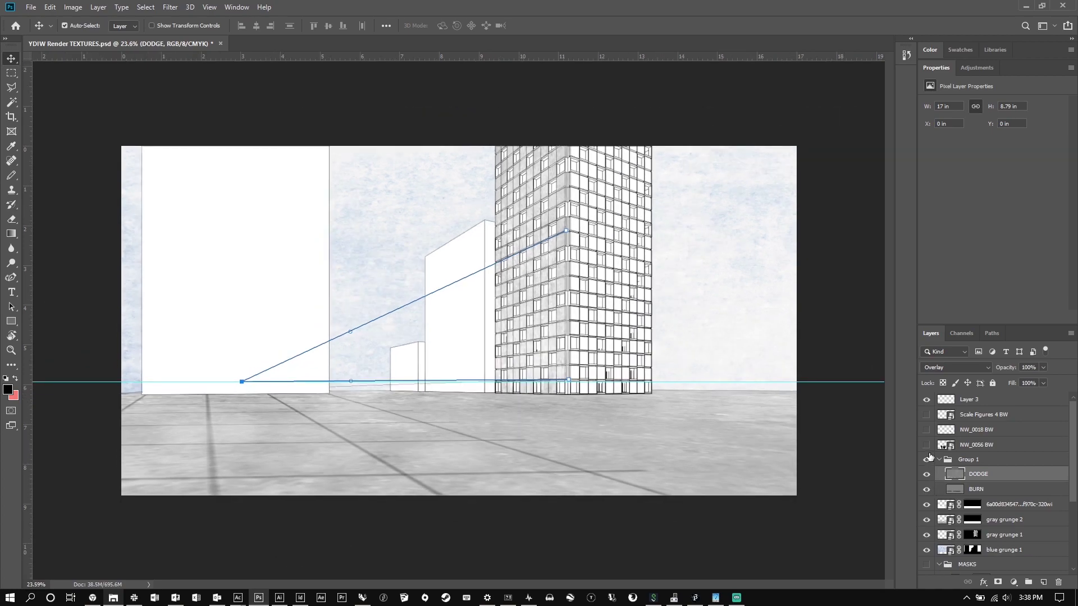
Show the hidden scale-figure layers, scale the NW_0056 BW trio to 38.34%, and shift it to the left foreground.
drag(929, 446, 928, 427)
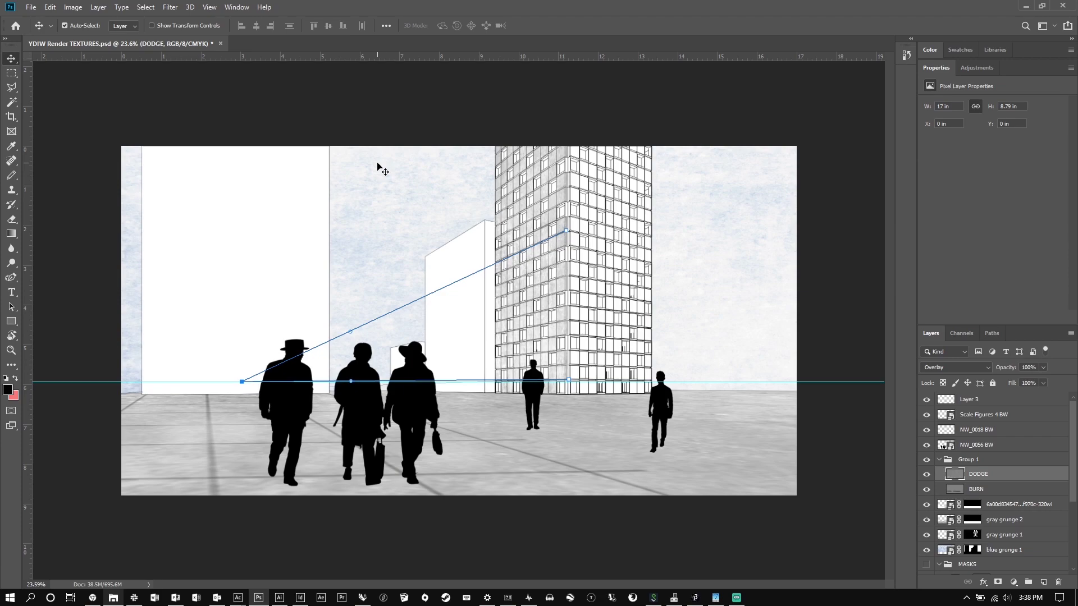
click(979, 445)
key(ctrl+t)
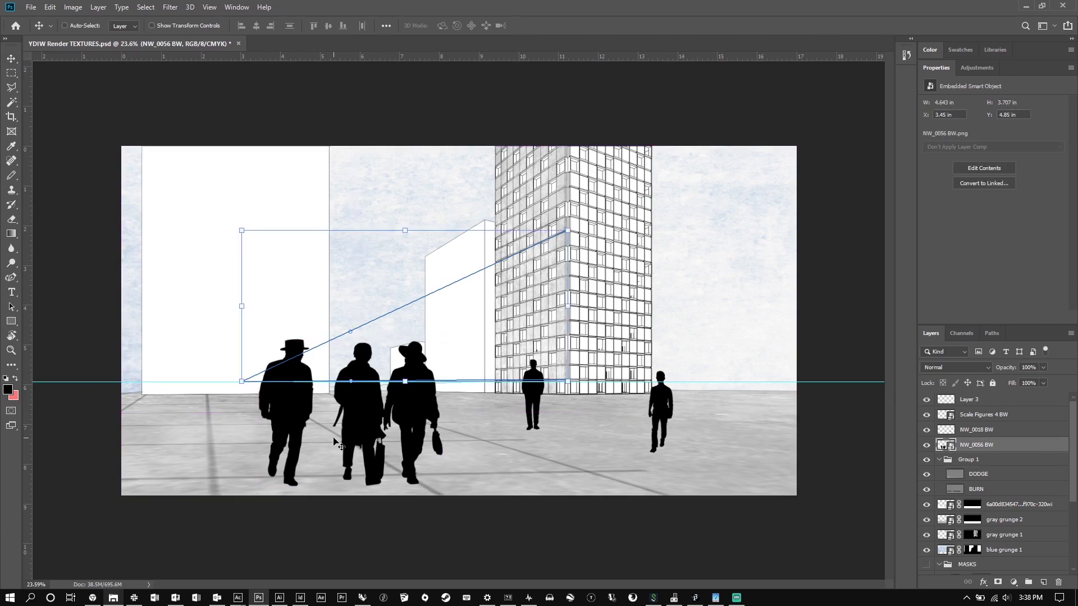
key(Return)
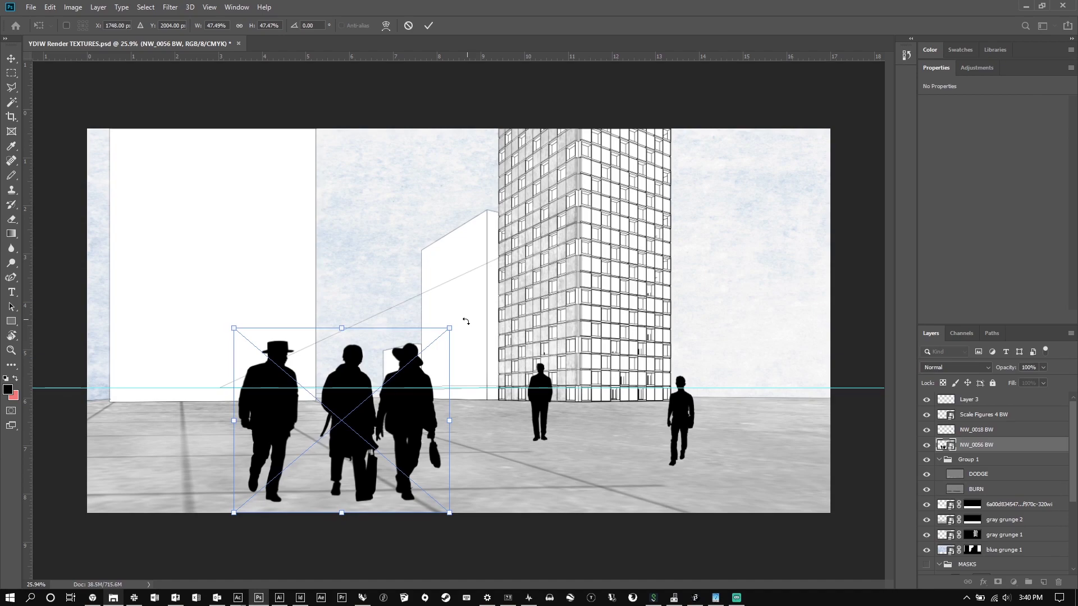
drag(449, 328, 408, 339)
drag(262, 435, 168, 433)
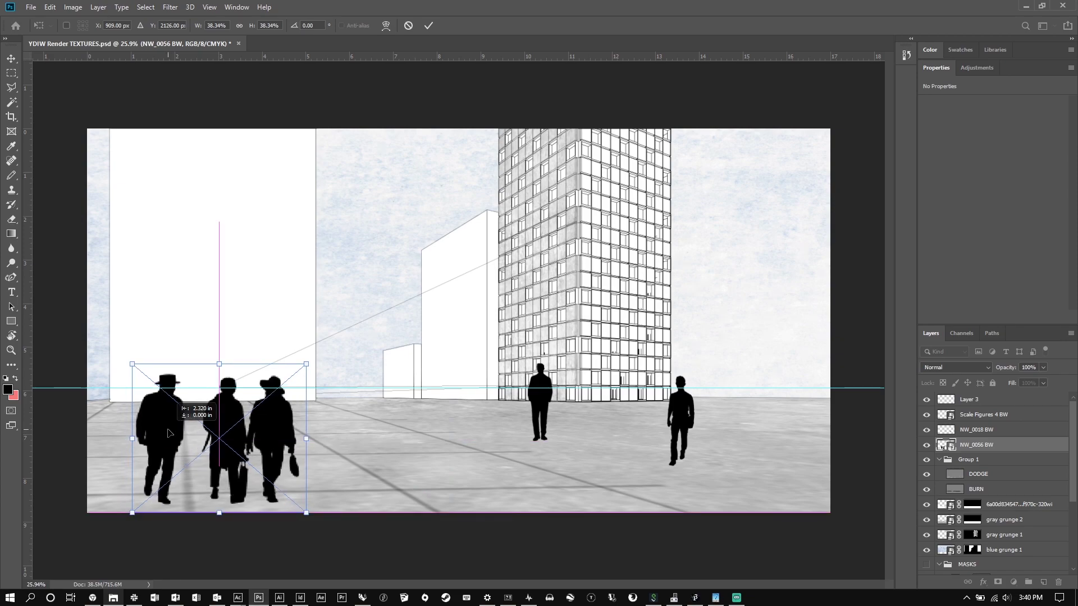
key(Return)
key(alt+bracketright)
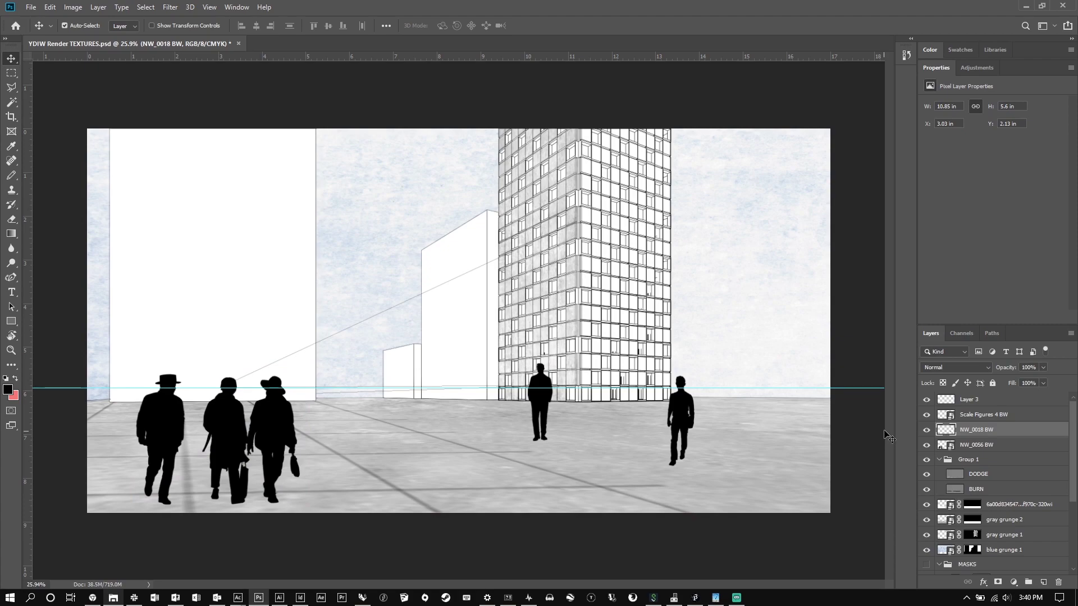
key(ctrl+t)
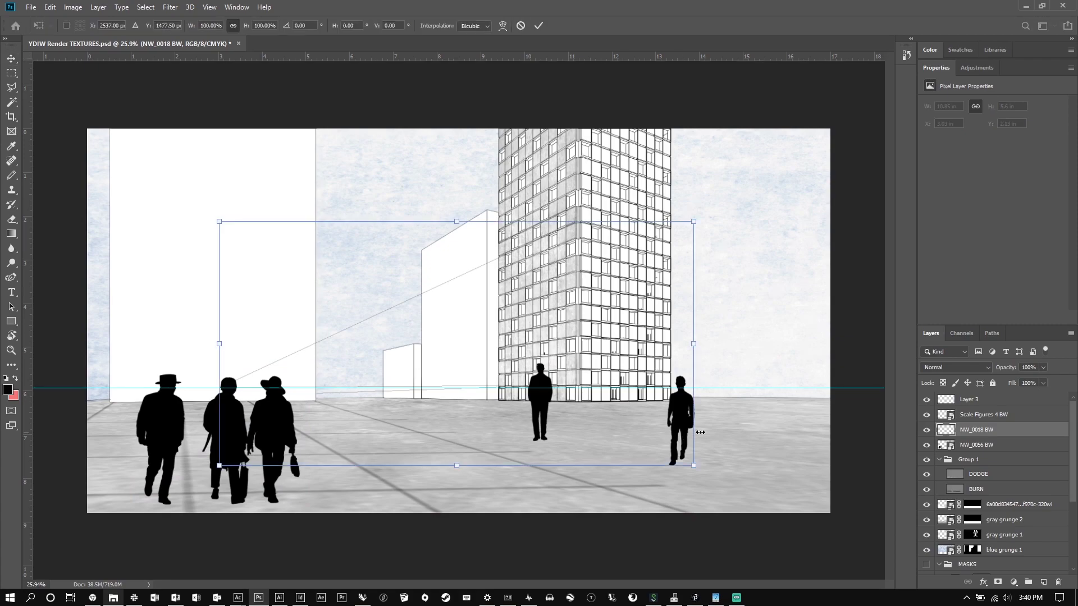
key(Return)
Scale the Scale Figures 4 BW silhouette to 34.76% and place it near the tower's base with its head at the horizon guide.
click(970, 419)
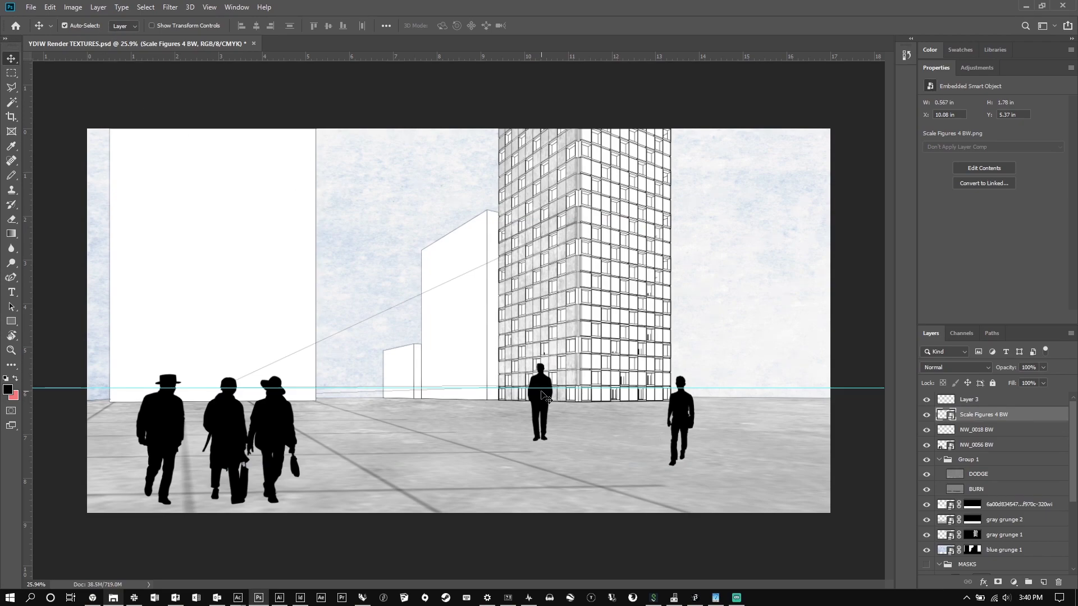
key(ctrl+t)
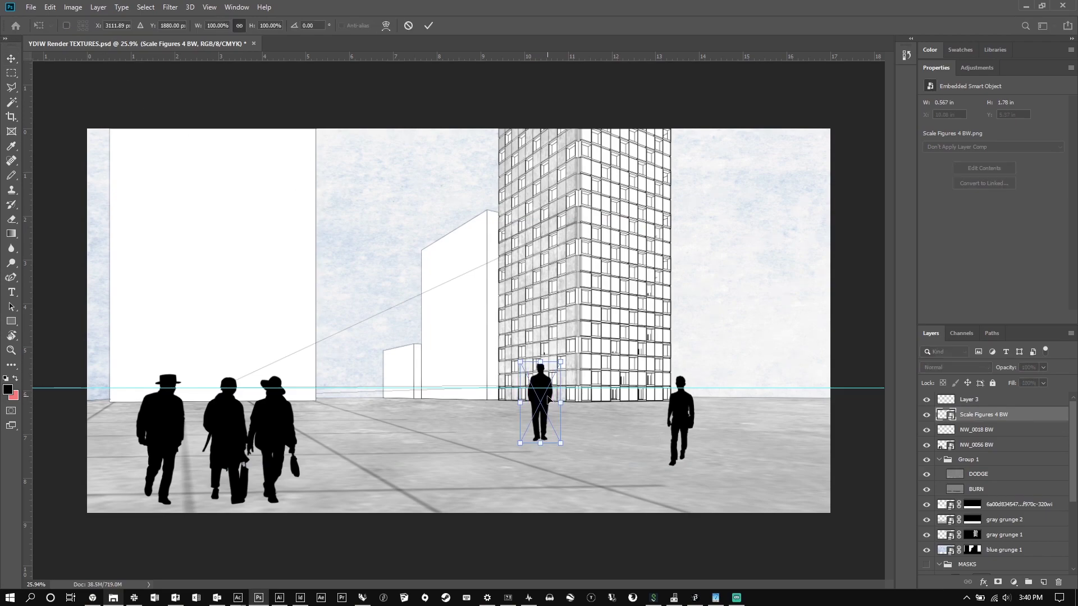
drag(554, 363, 543, 387)
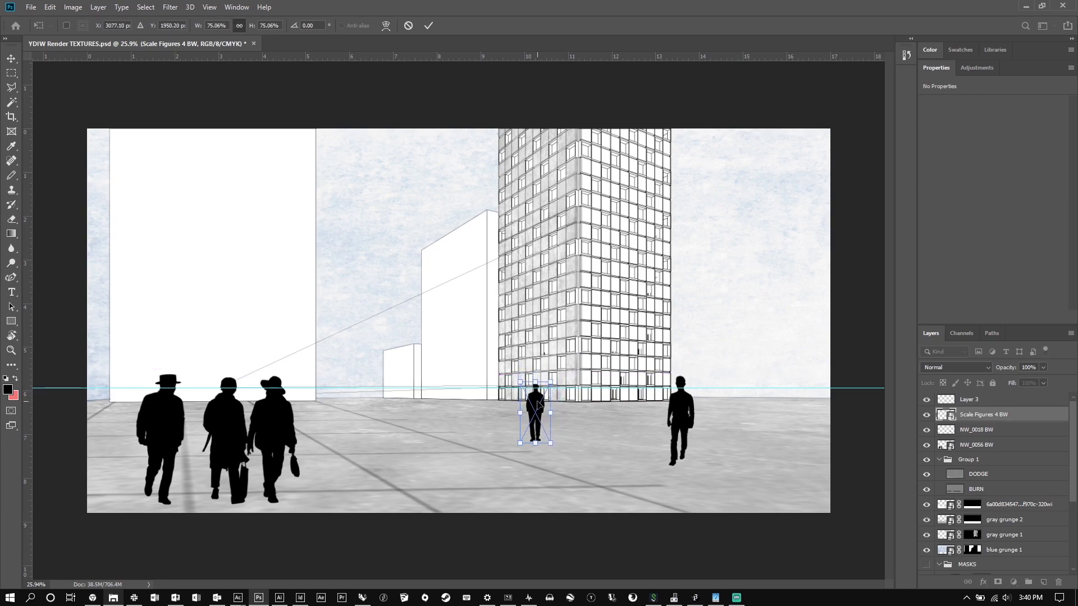
drag(550, 443, 515, 413)
scroll(531, 397, up, 4)
scroll(544, 415, up, 1)
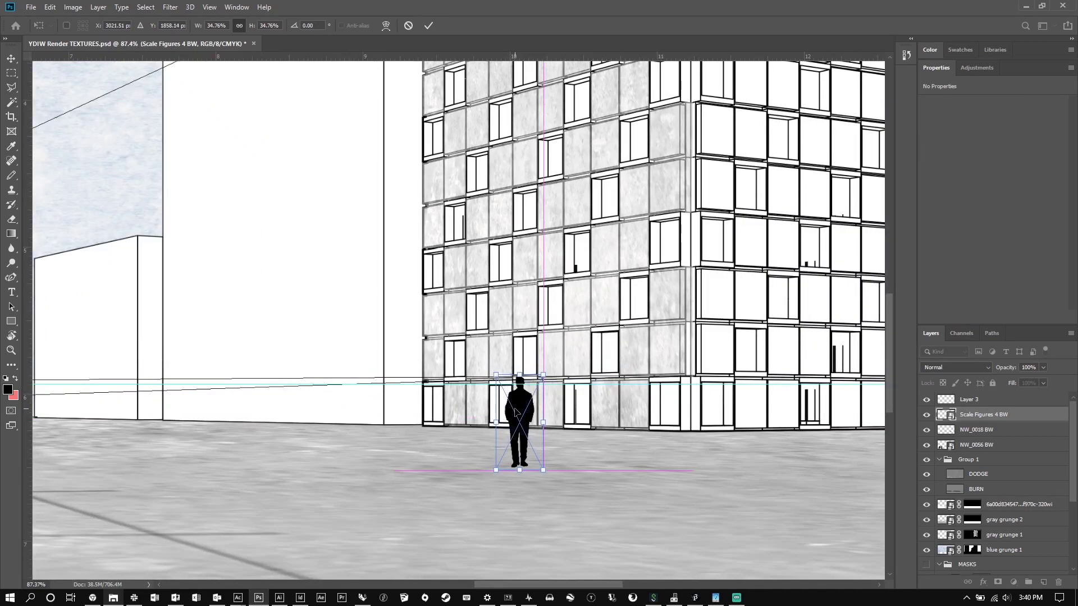
key(Return)
Select the lone walking figure on NW_0018 BW with the Magic Wand and move it right, lowering its head towards the guide.
scroll(395, 375, down, 4)
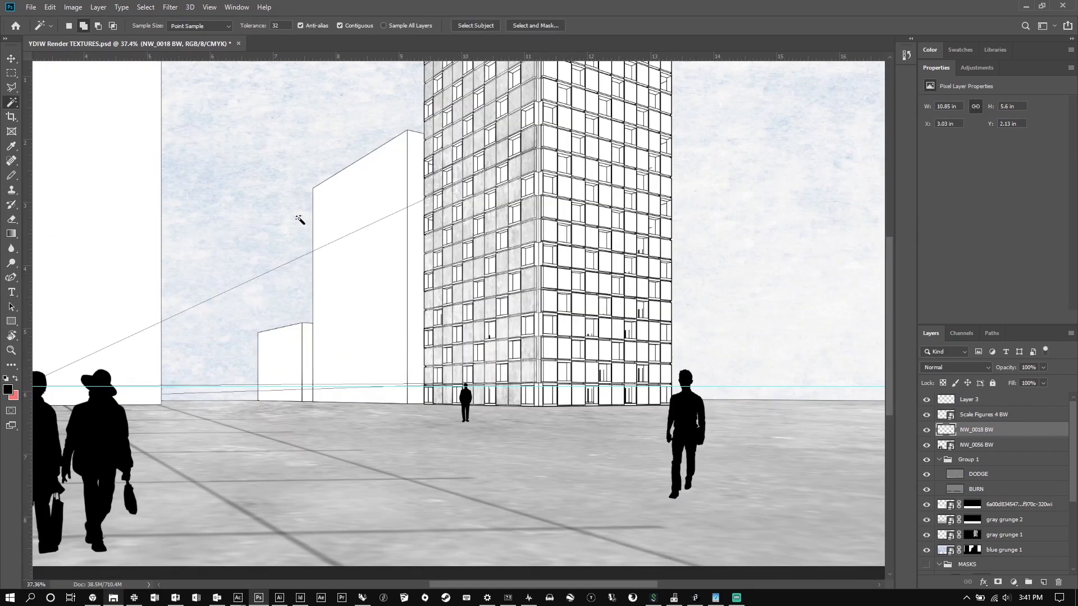
click(680, 421)
key(w)
click(676, 419)
click(11, 58)
drag(687, 405, 734, 419)
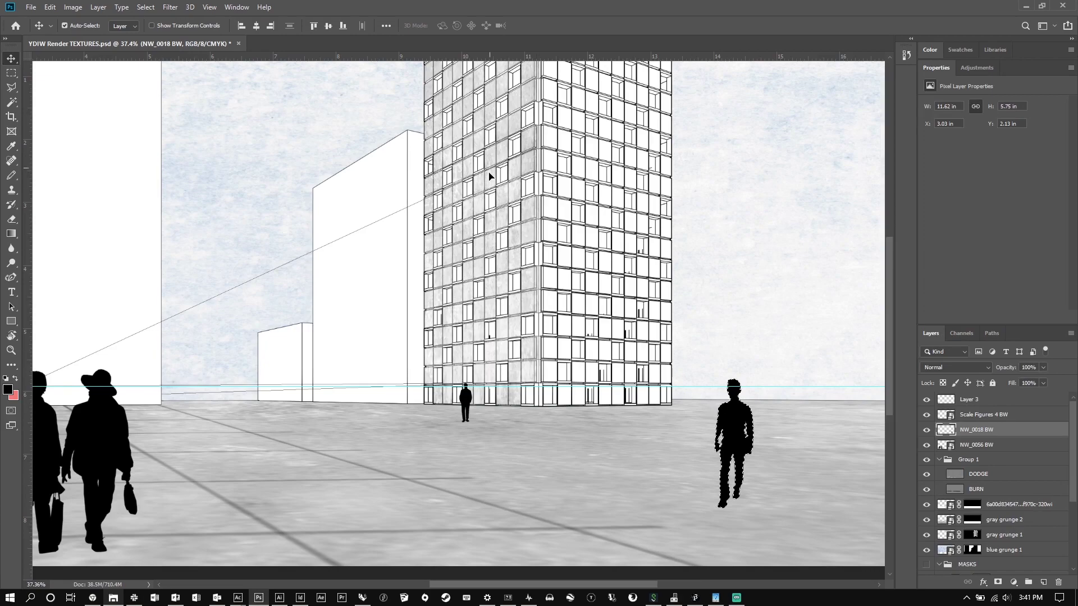
Scale the selected walking figure to 61.69%, keeping its head at the horizon guide.
scroll(668, 258, down, 2)
scroll(668, 258, down, 1)
scroll(702, 421, up, 2)
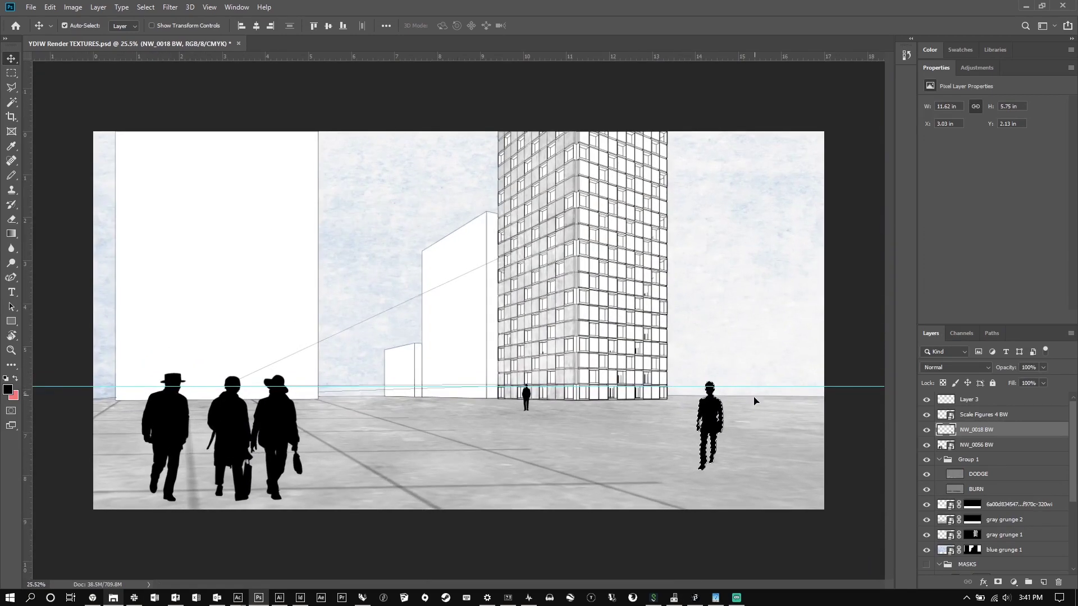
key(ctrl+t)
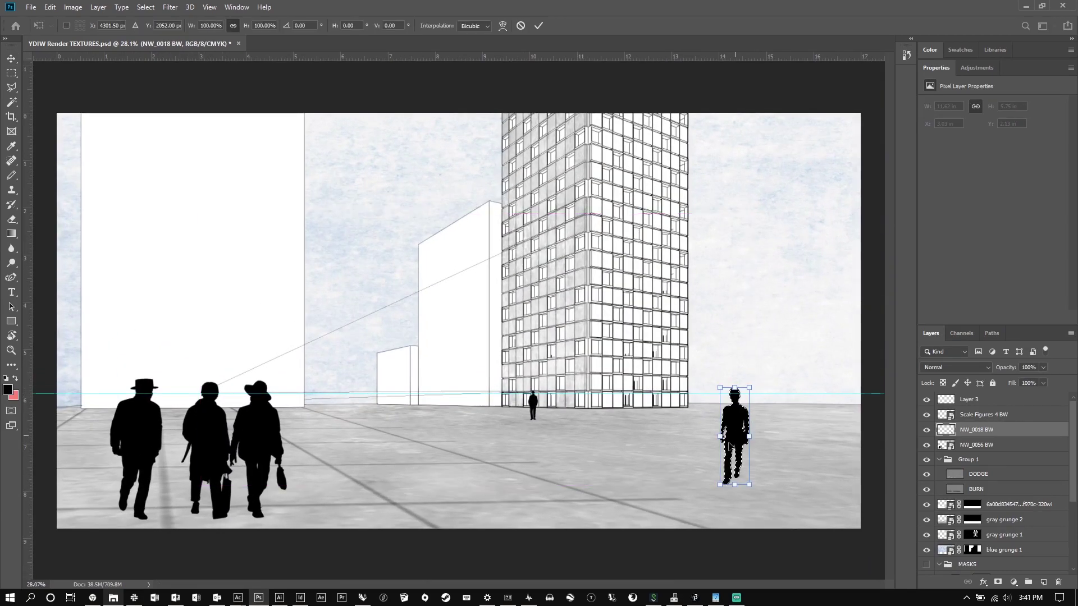
scroll(687, 483, up, 2)
drag(728, 484, 747, 436)
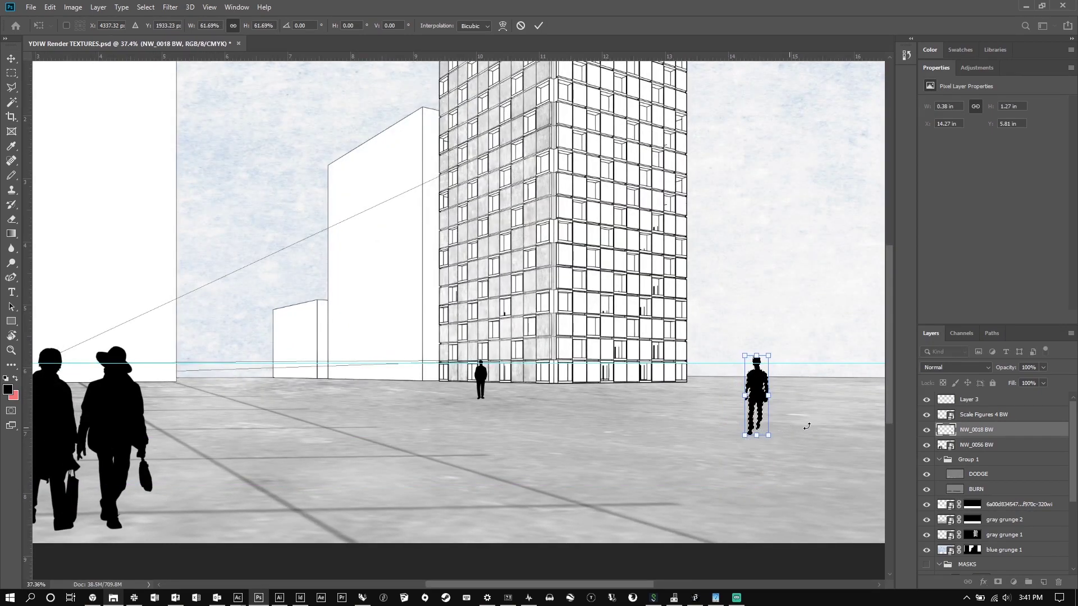
double_click(750, 381)
scroll(749, 382, down, 3)
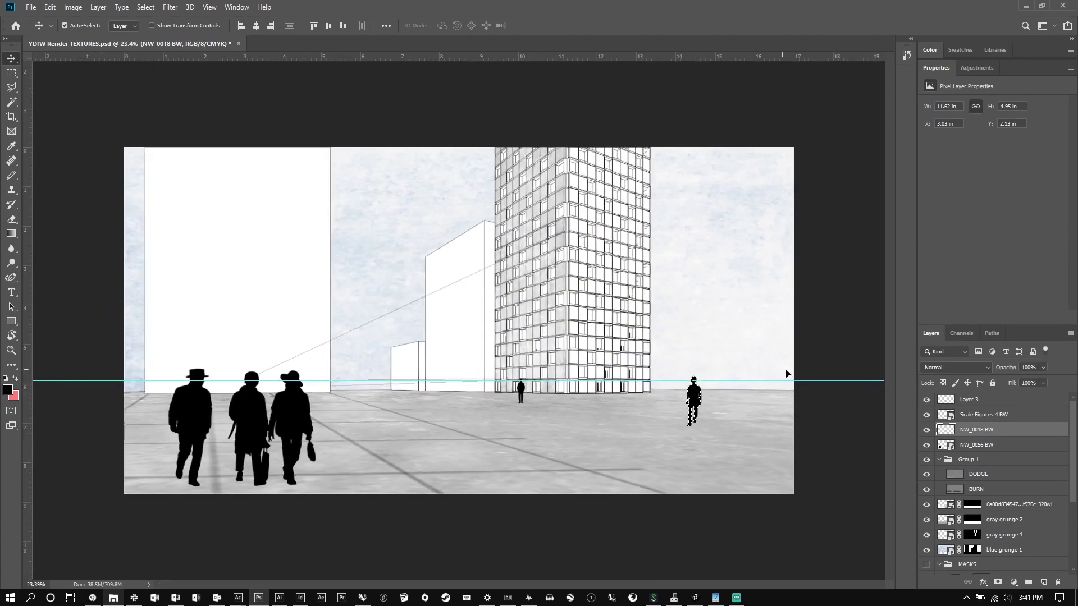
Deselect the walking figure and remove the horizon guide from the canvas.
click(10, 72)
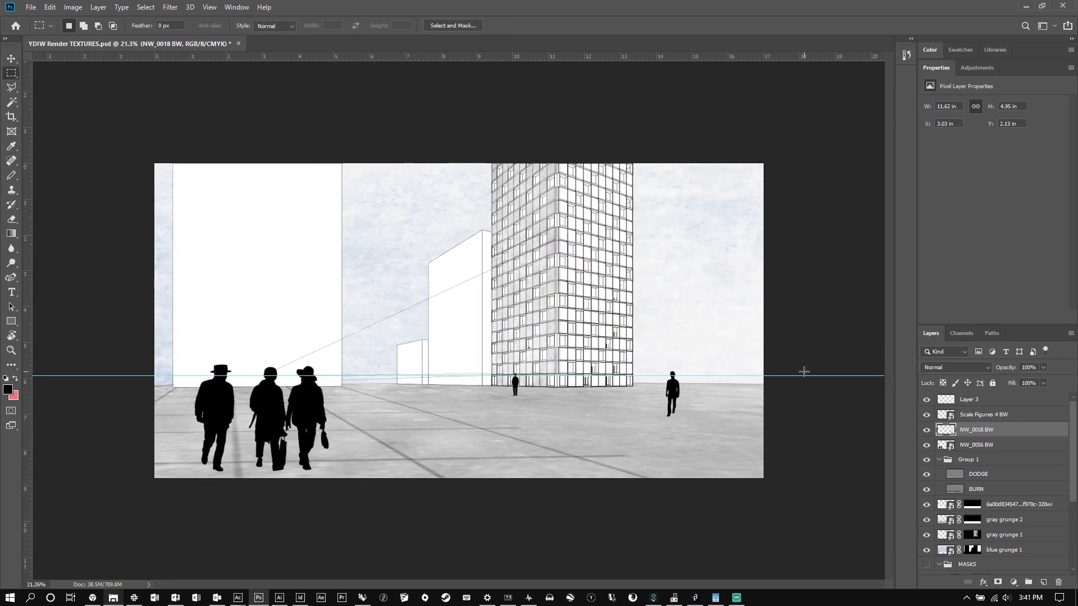
click(11, 58)
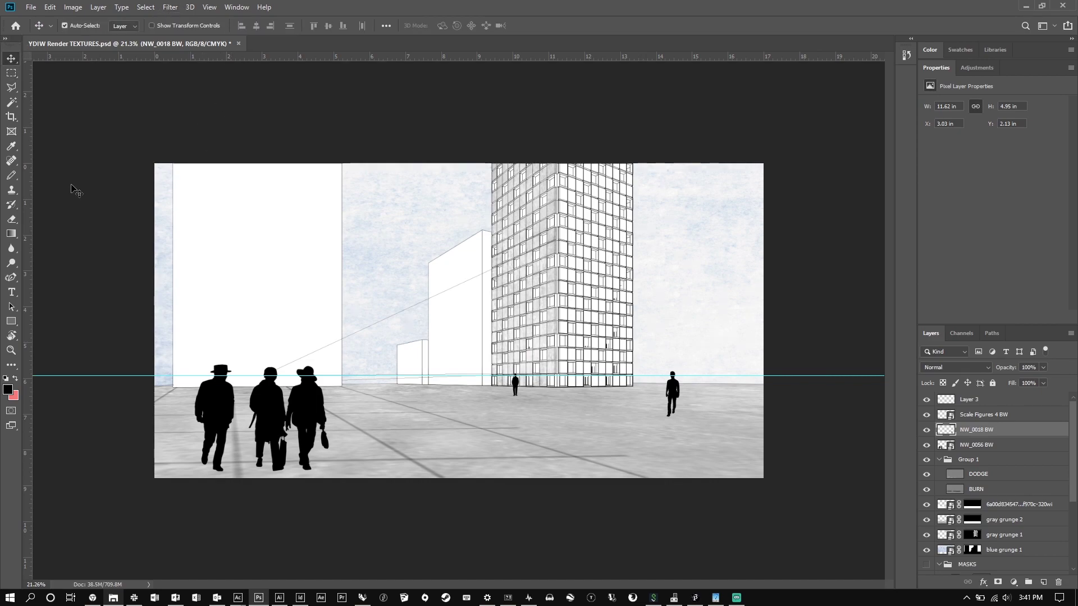
drag(131, 375, 177, 56)
scroll(393, 342, up, 1)
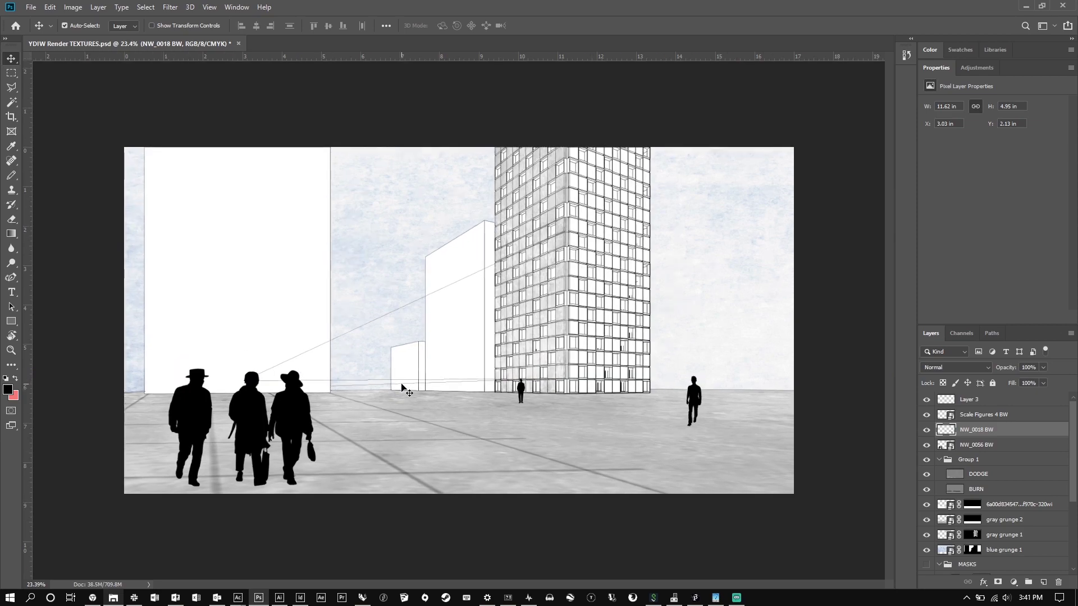
Cut the walking figure out of NW_0018 BW, paste it in place on a new layer, and hide the NW_0018 BW layer.
click(11, 102)
click(694, 396)
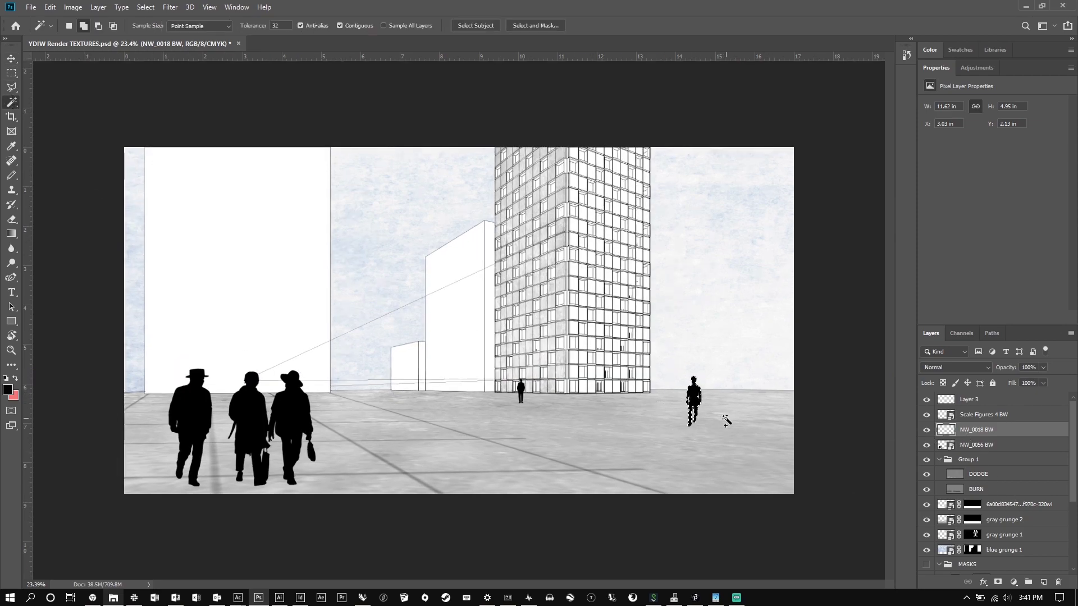
key(ctrl+x)
click(50, 7)
mouse_move(112, 118)
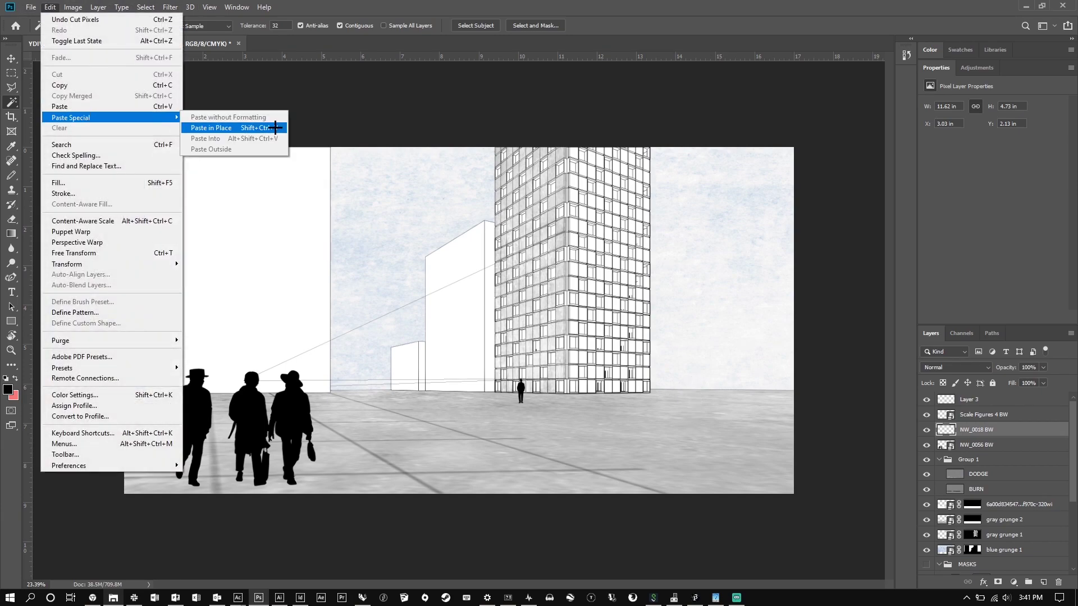
click(269, 124)
click(926, 444)
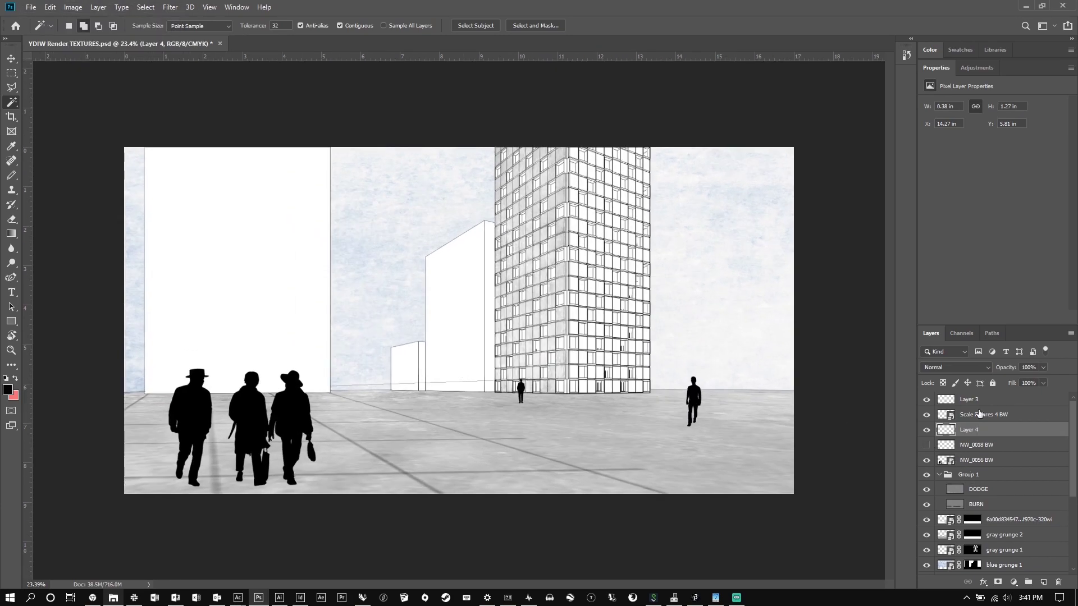
Examine the tower's textured facade and corner shading up close, and return to the full composition.
scroll(595, 326, down, 1)
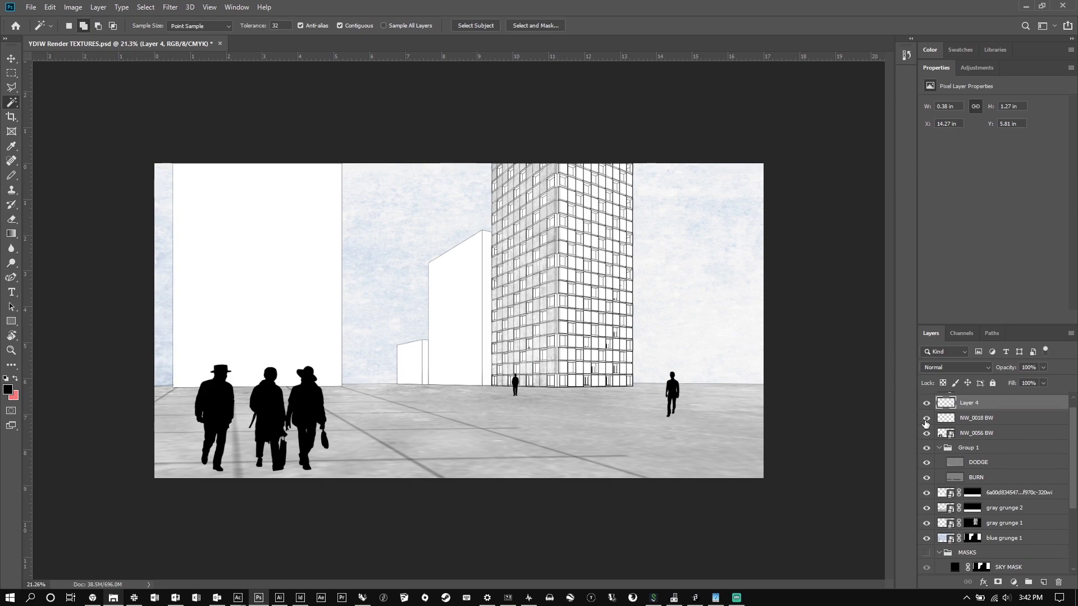
scroll(549, 236, up, 3)
scroll(599, 192, up, 6)
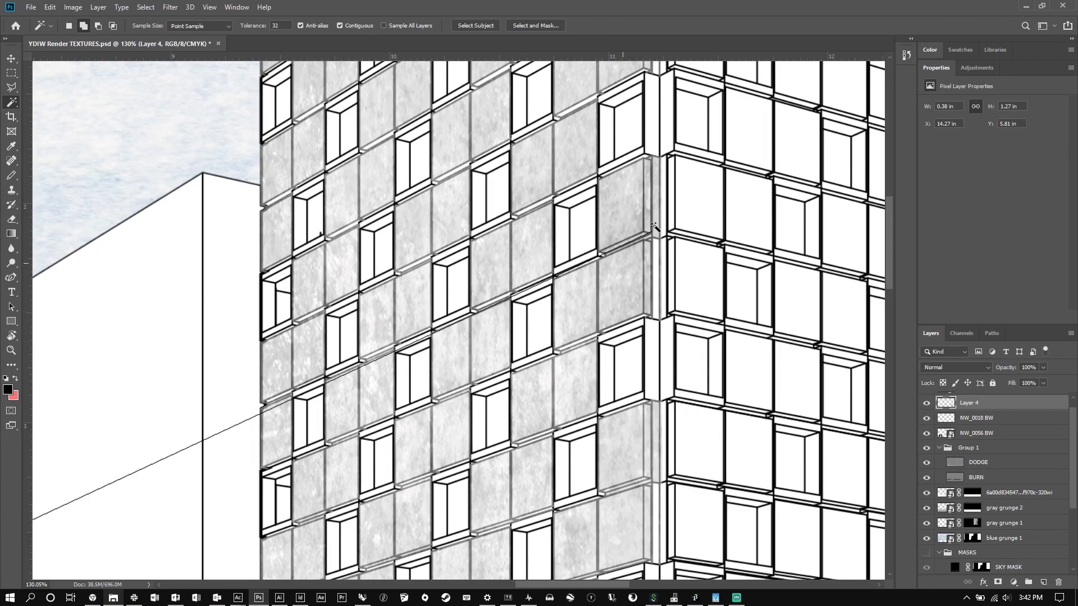
scroll(576, 248, down, 5)
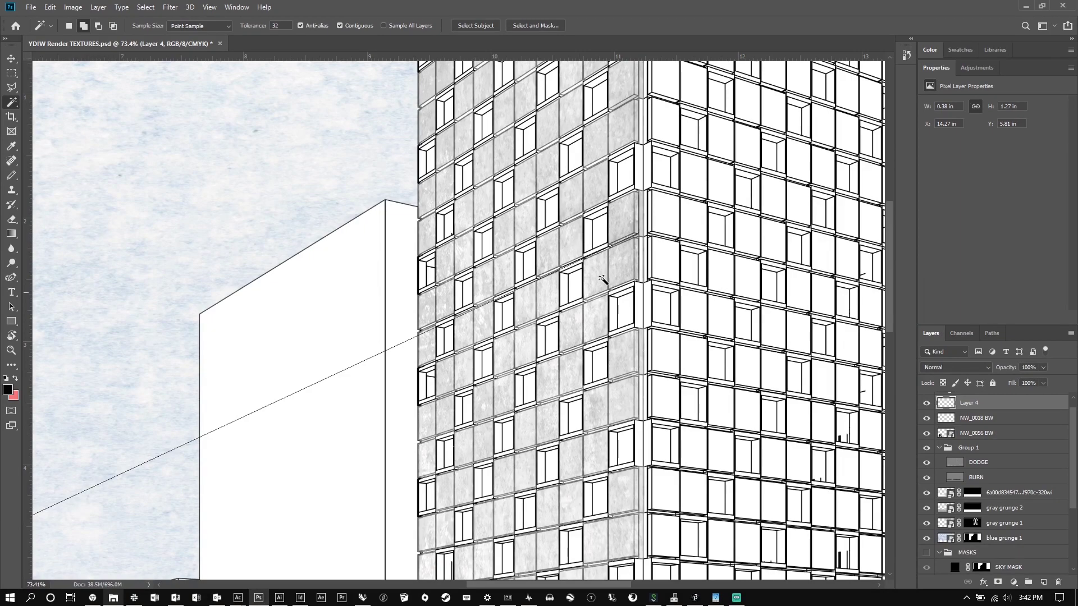
scroll(620, 228, up, 2)
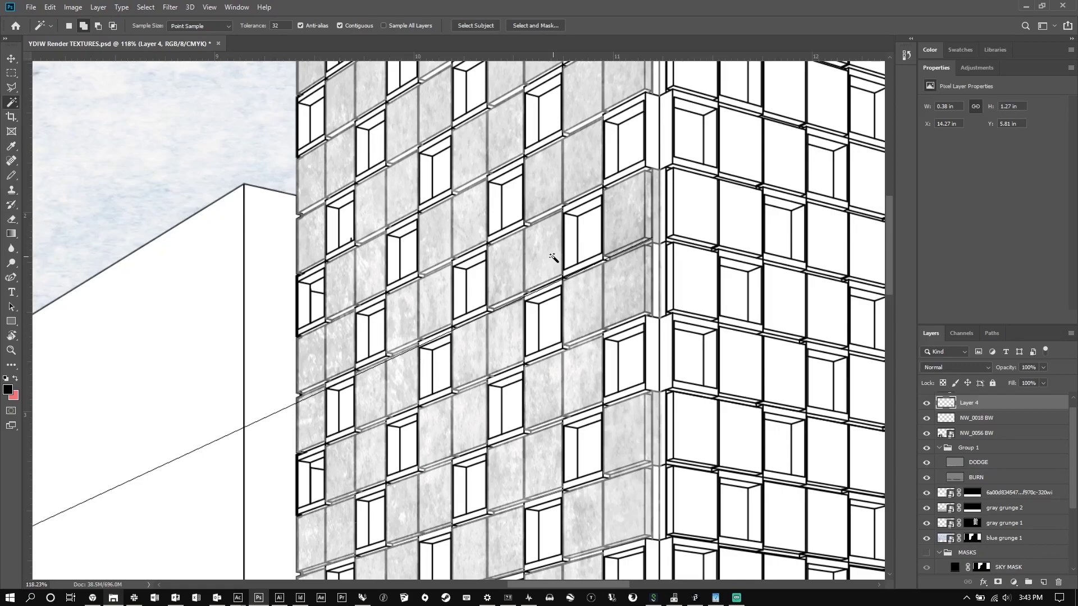
key(ctrl+0)
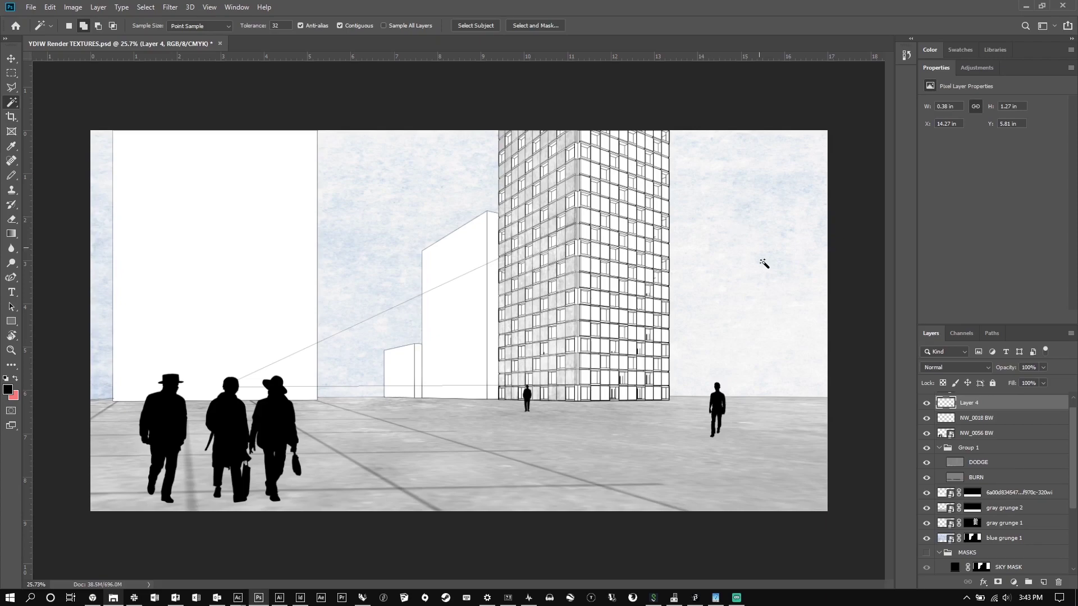
Collapse the MASKS group, then hide the LINEWORK group and the NW_0018 BW layer.
scroll(937, 449, down, 3)
click(938, 449)
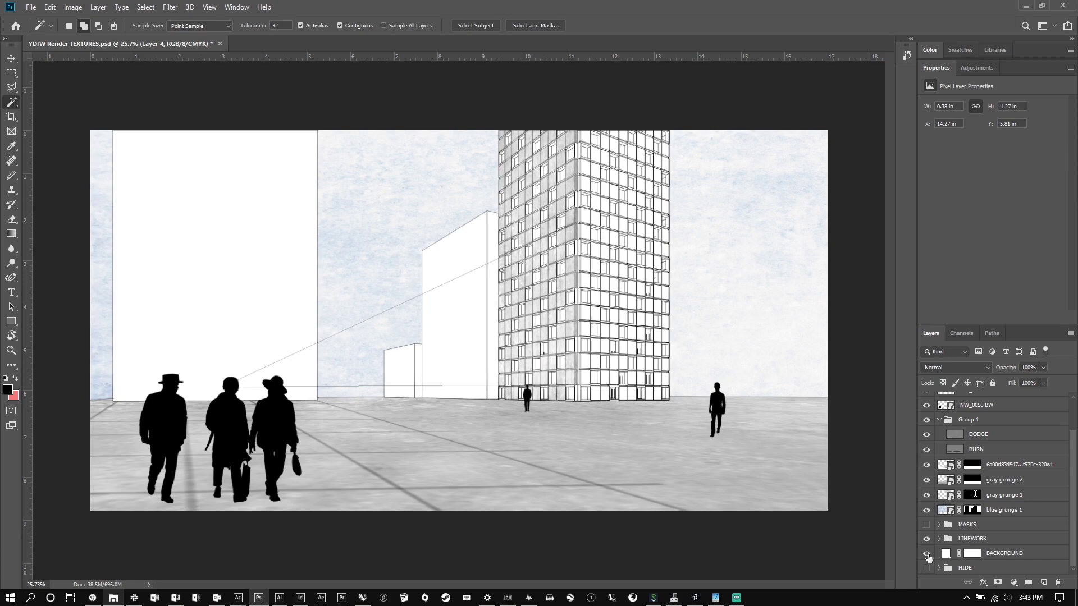
scroll(927, 546, up, 1)
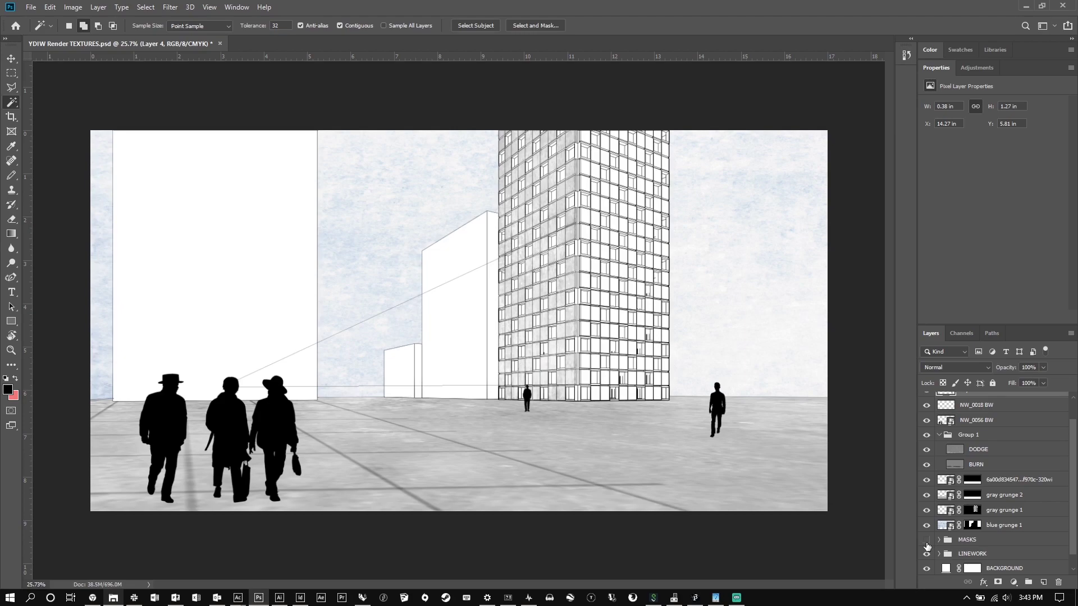
click(926, 549)
scroll(925, 431, up, 2)
click(926, 431)
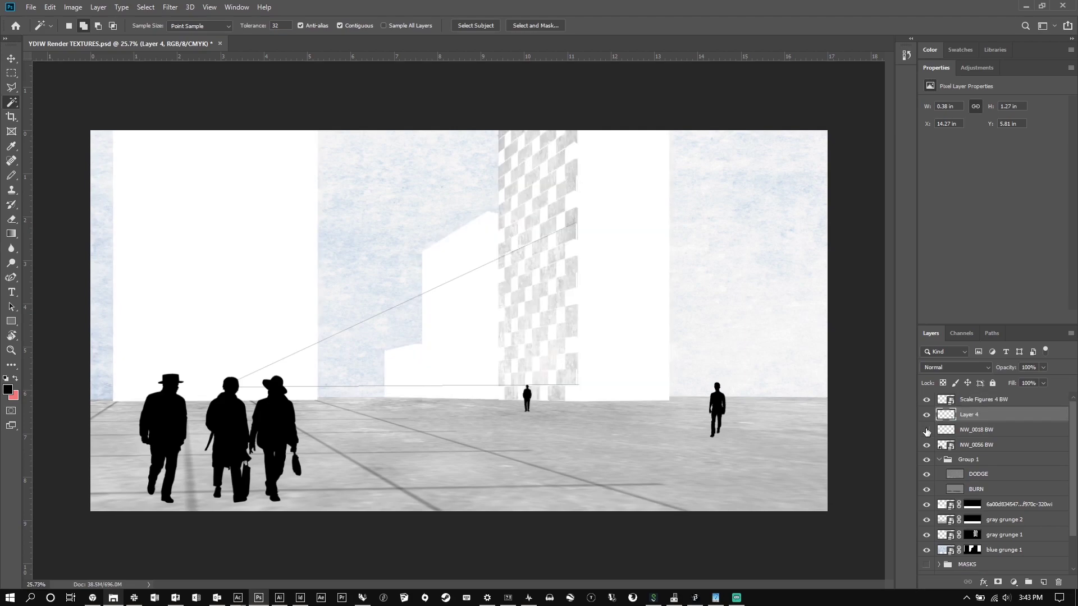
click(926, 431)
Save YDIW Render TEXTURES.psd, then switch to Illustrator and update the modified linked files in YDIW Render.
key(ctrl+s)
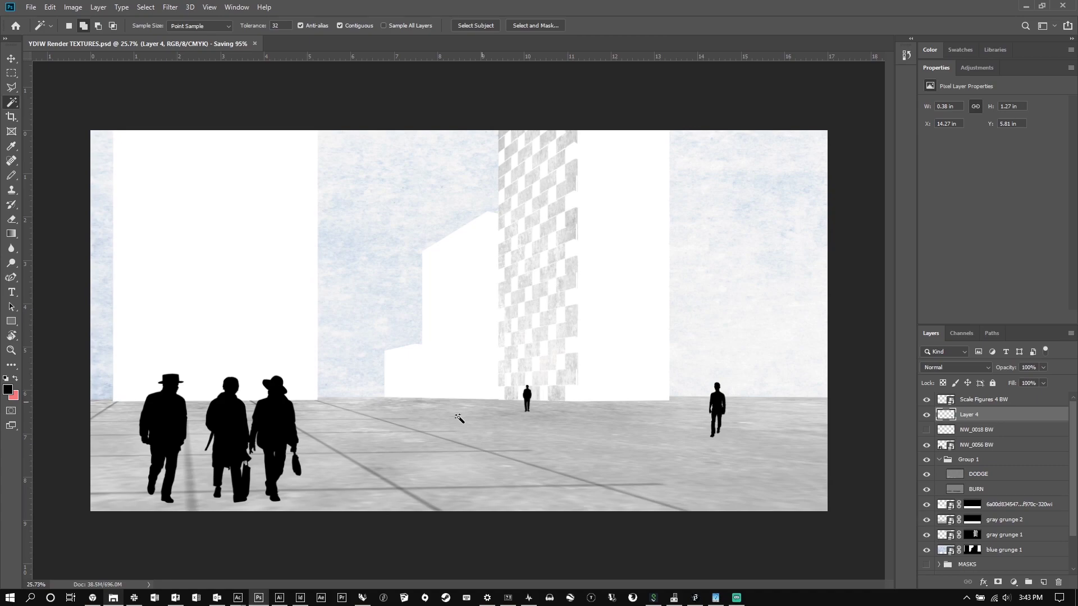
key(alt+Tab)
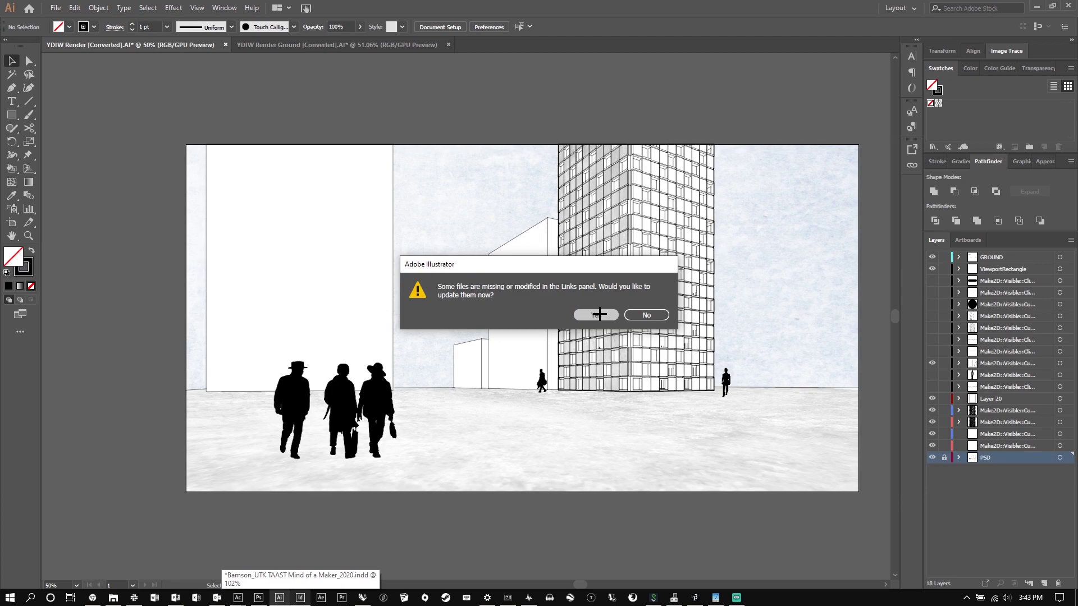
click(596, 315)
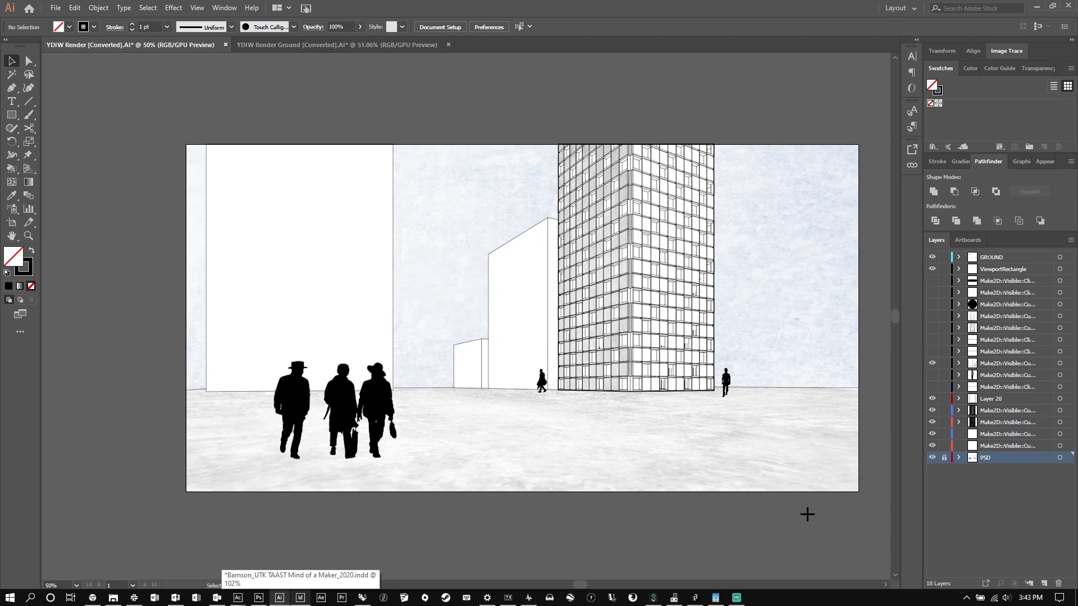